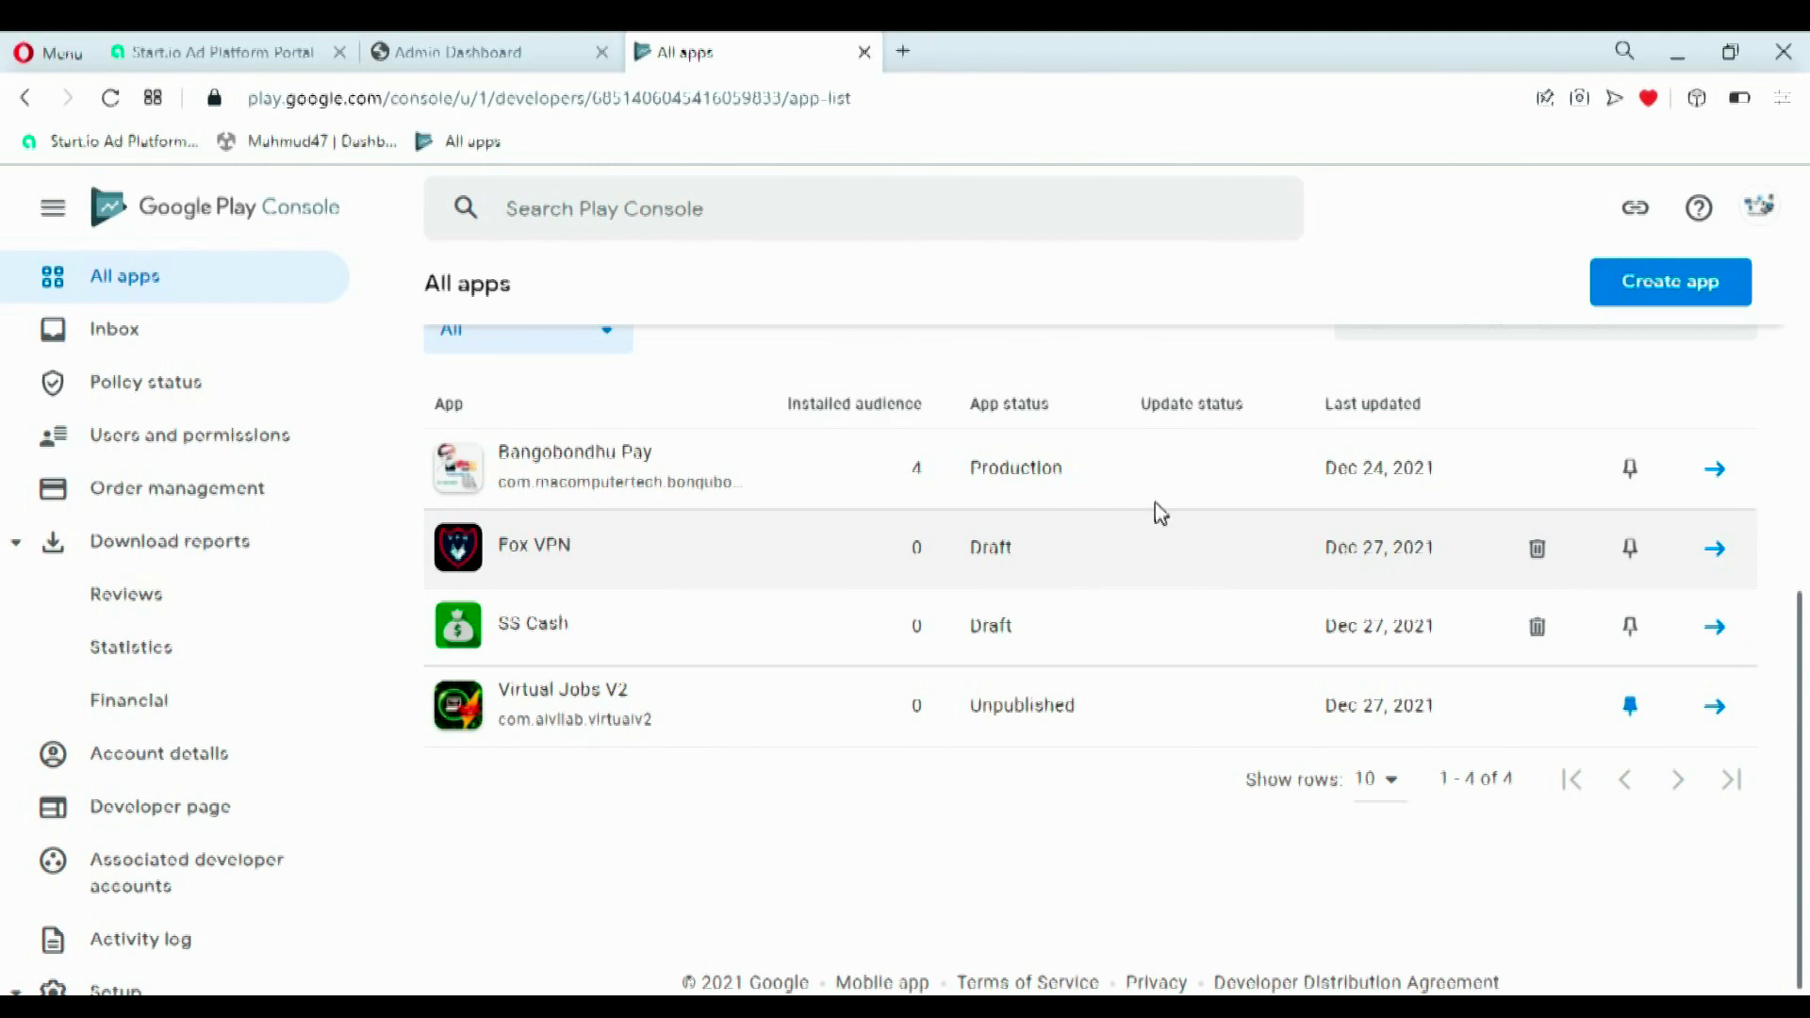
- Scroll to the top of All apps and start the Create app form
scroll(1123, 465, "up", 1)
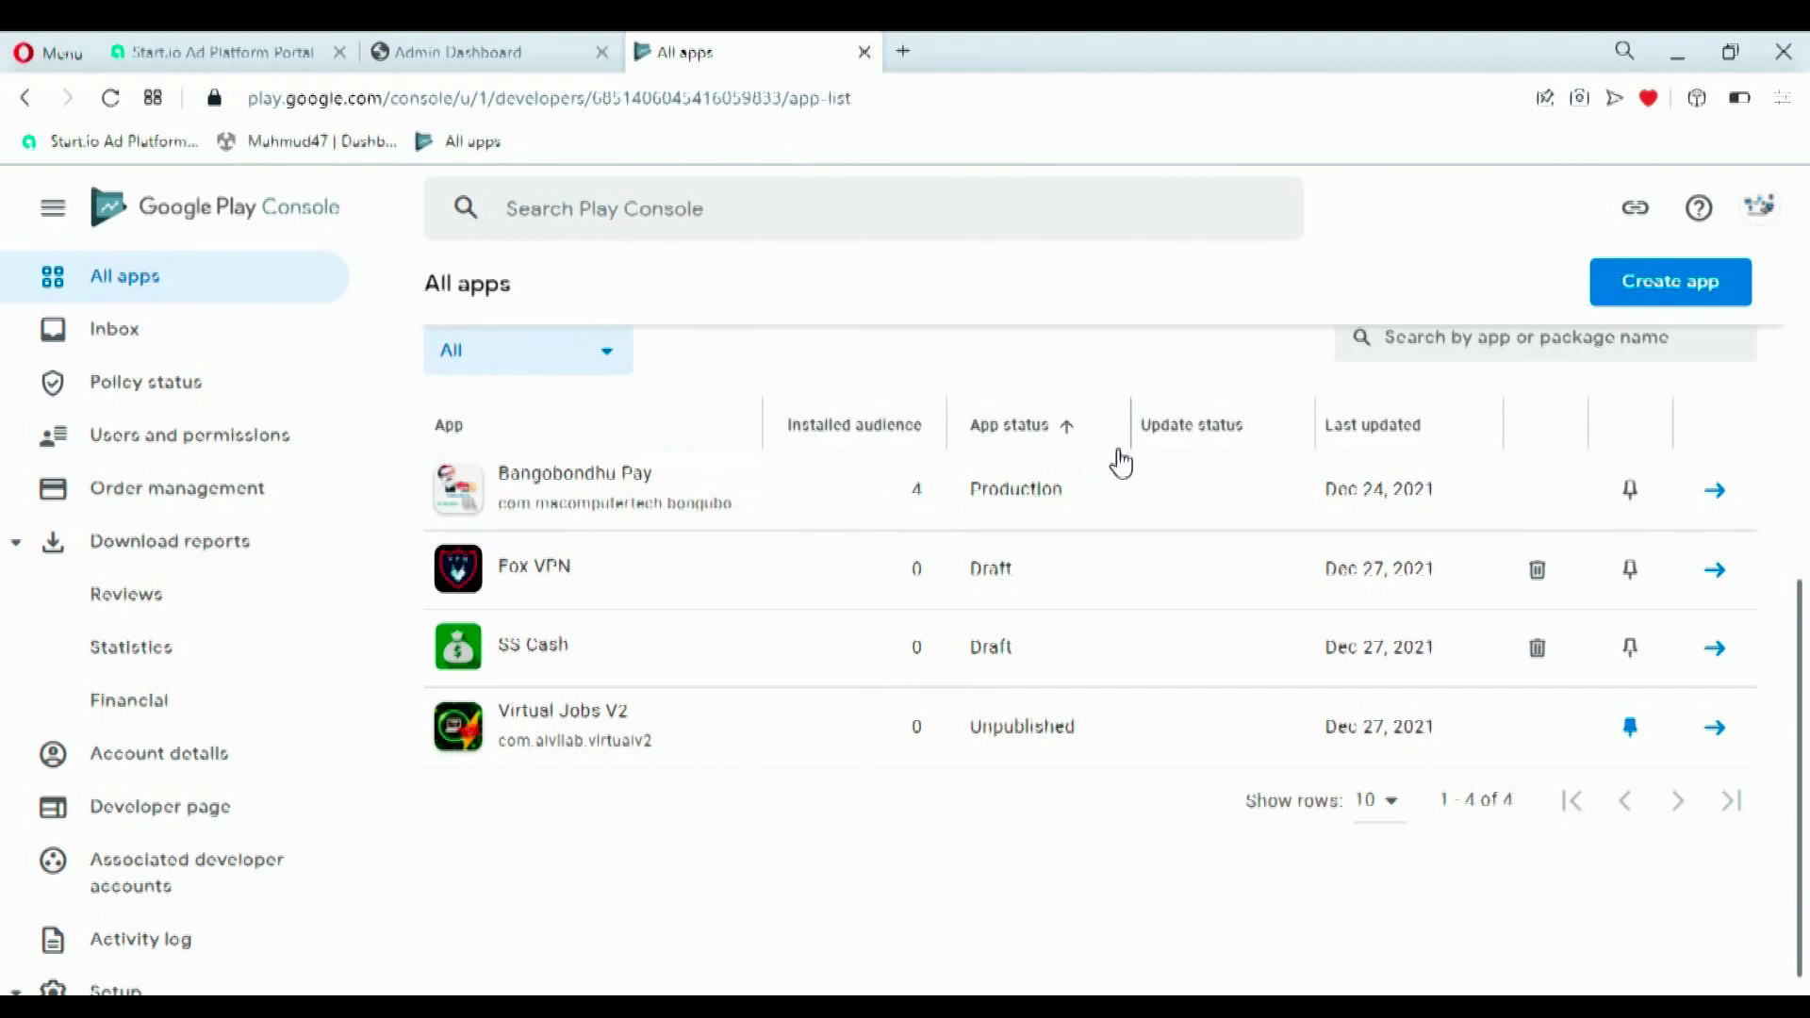
scroll(863, 354, "up", 1)
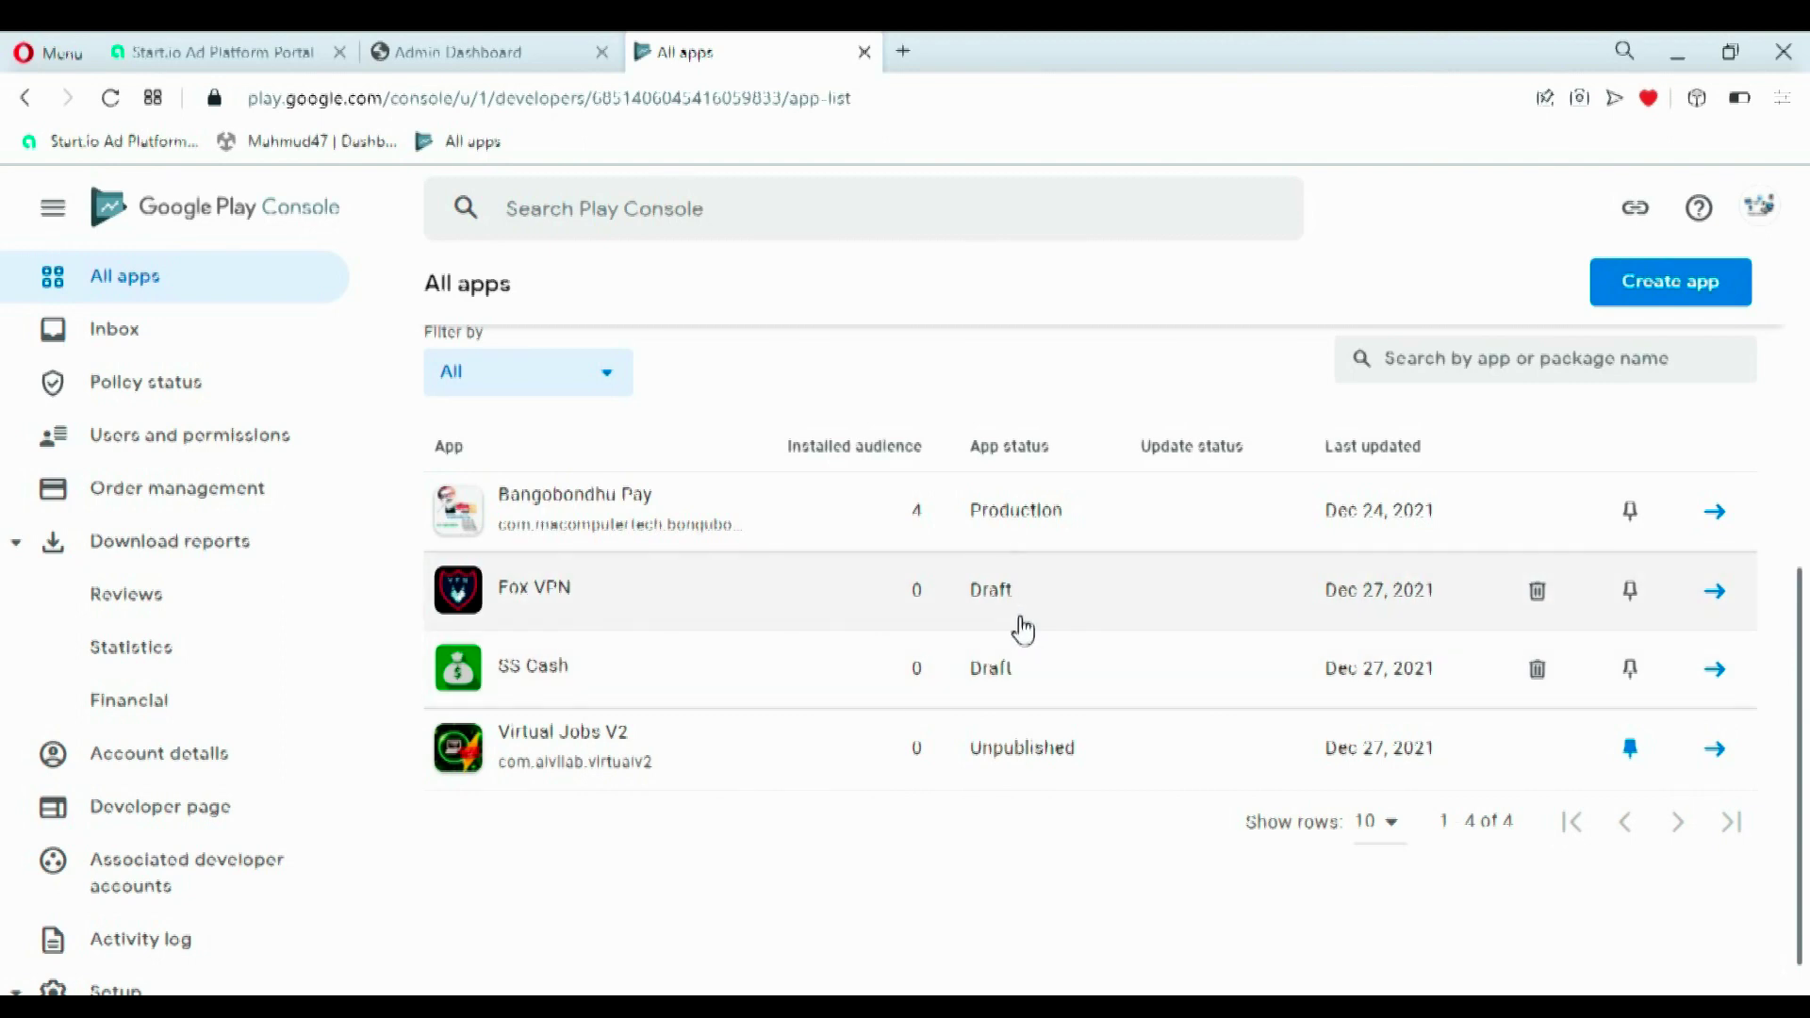
left_click(1673, 297)
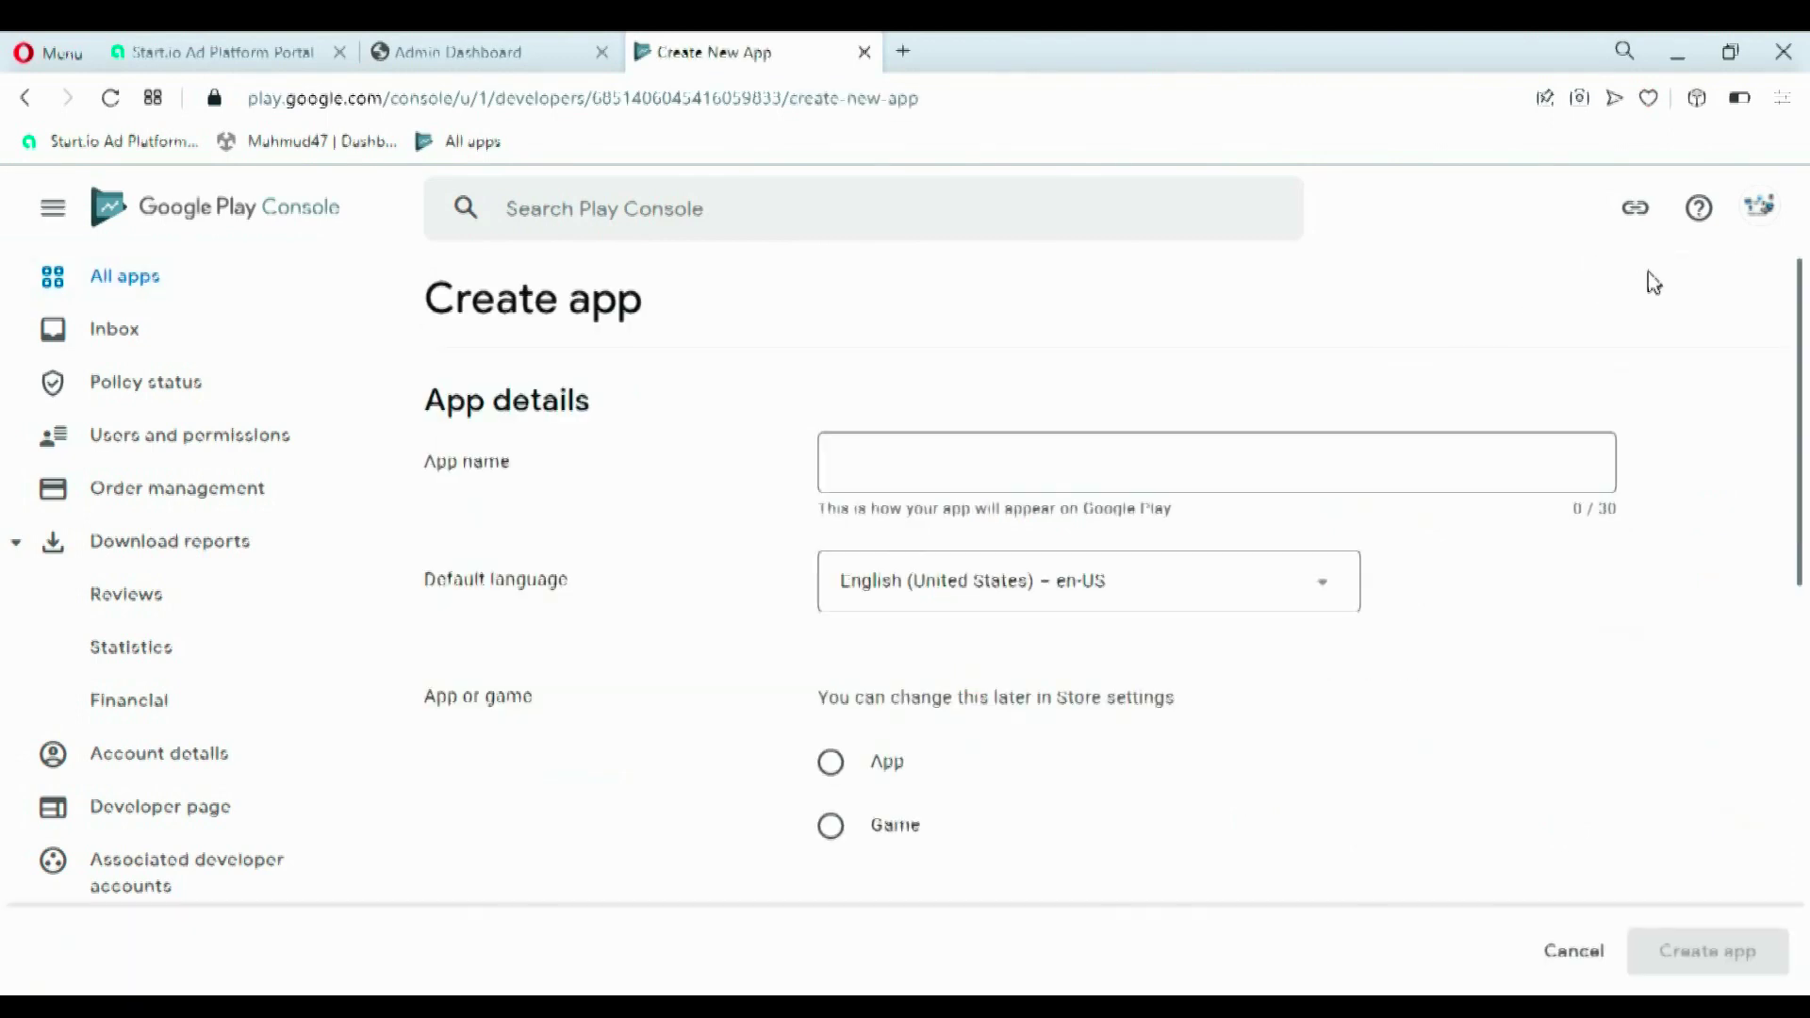
- Name the app 'Virtual Job 2' and mark it as a free App, not a game
left_click(1336, 452)
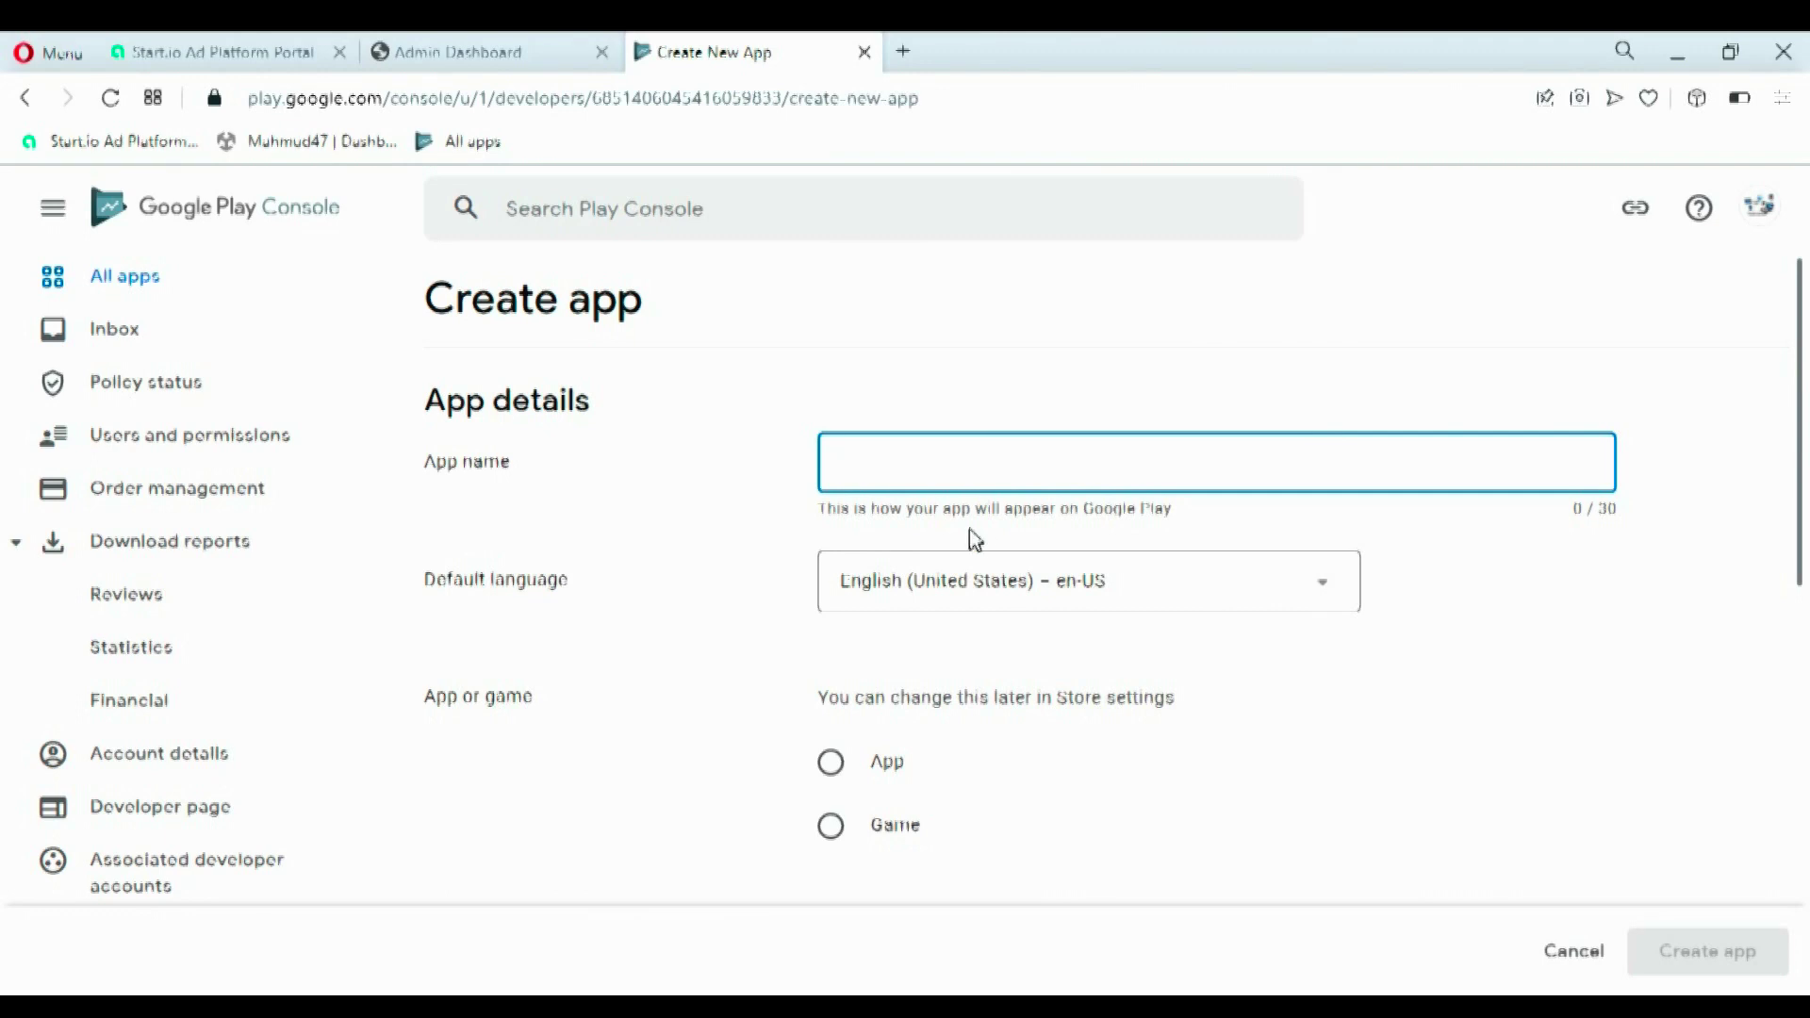
type("Virtual")
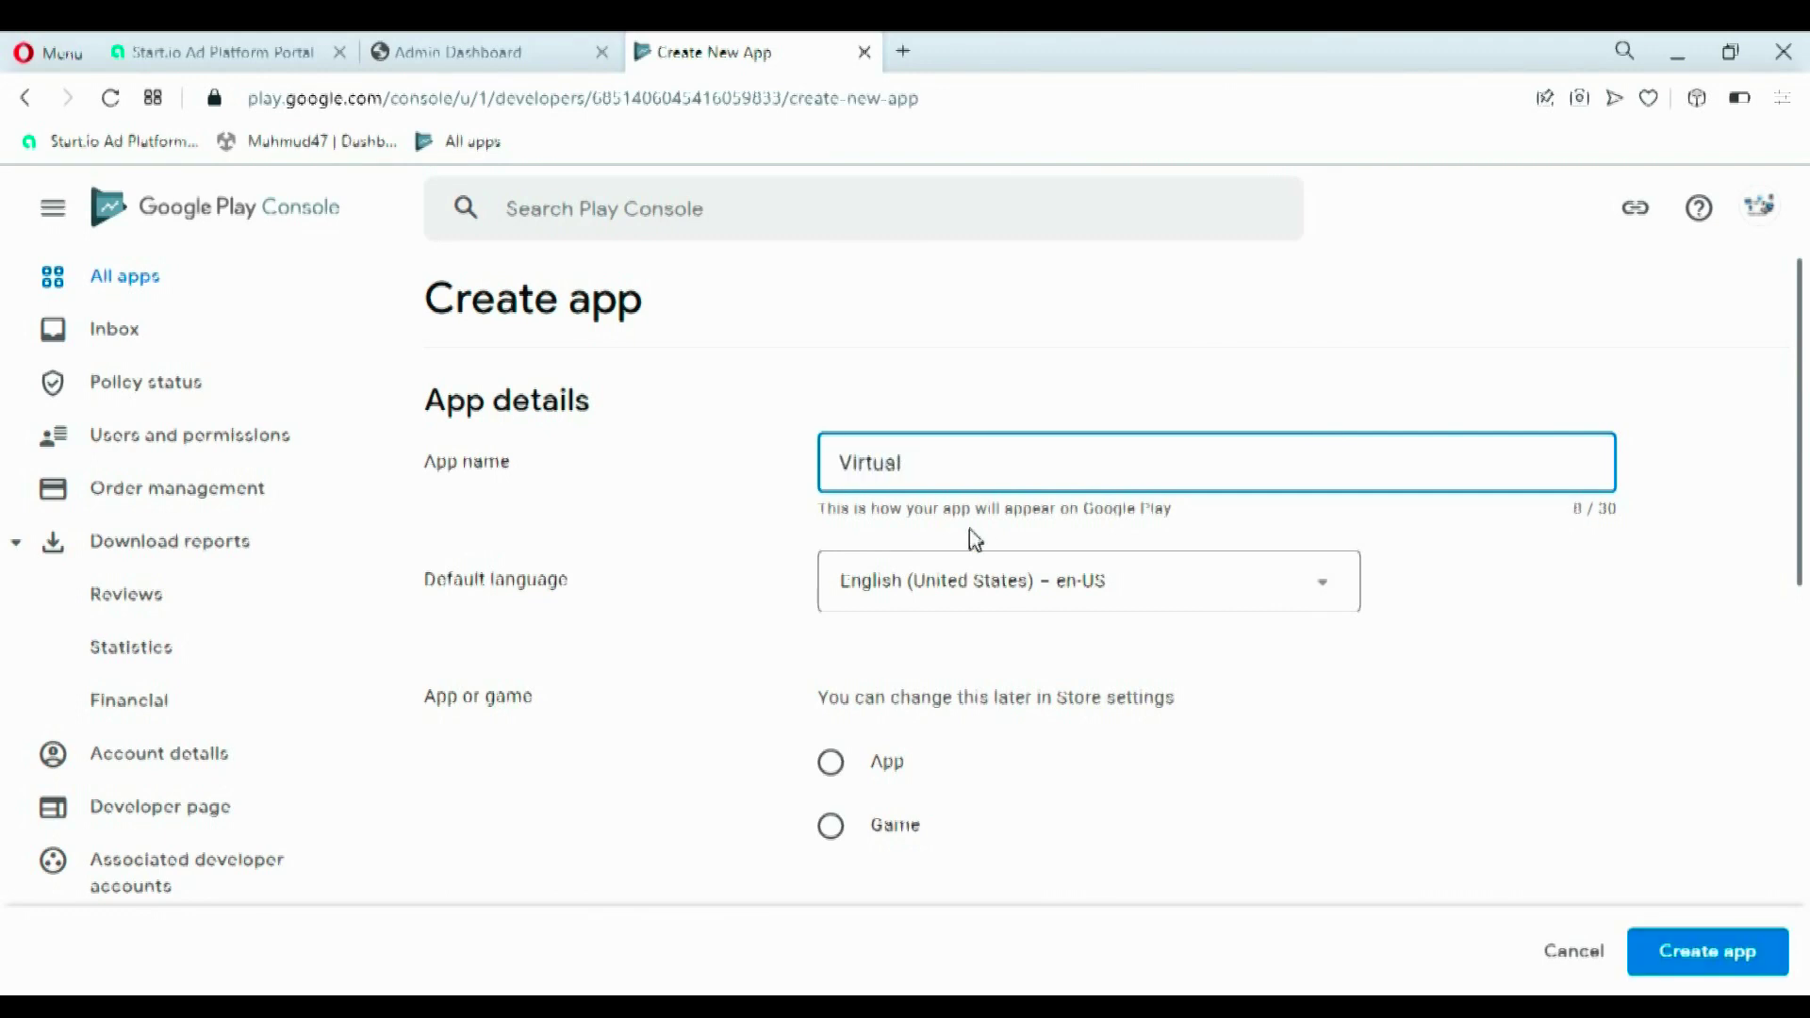
type(" Job 2")
scroll(1694, 480, "down", 3)
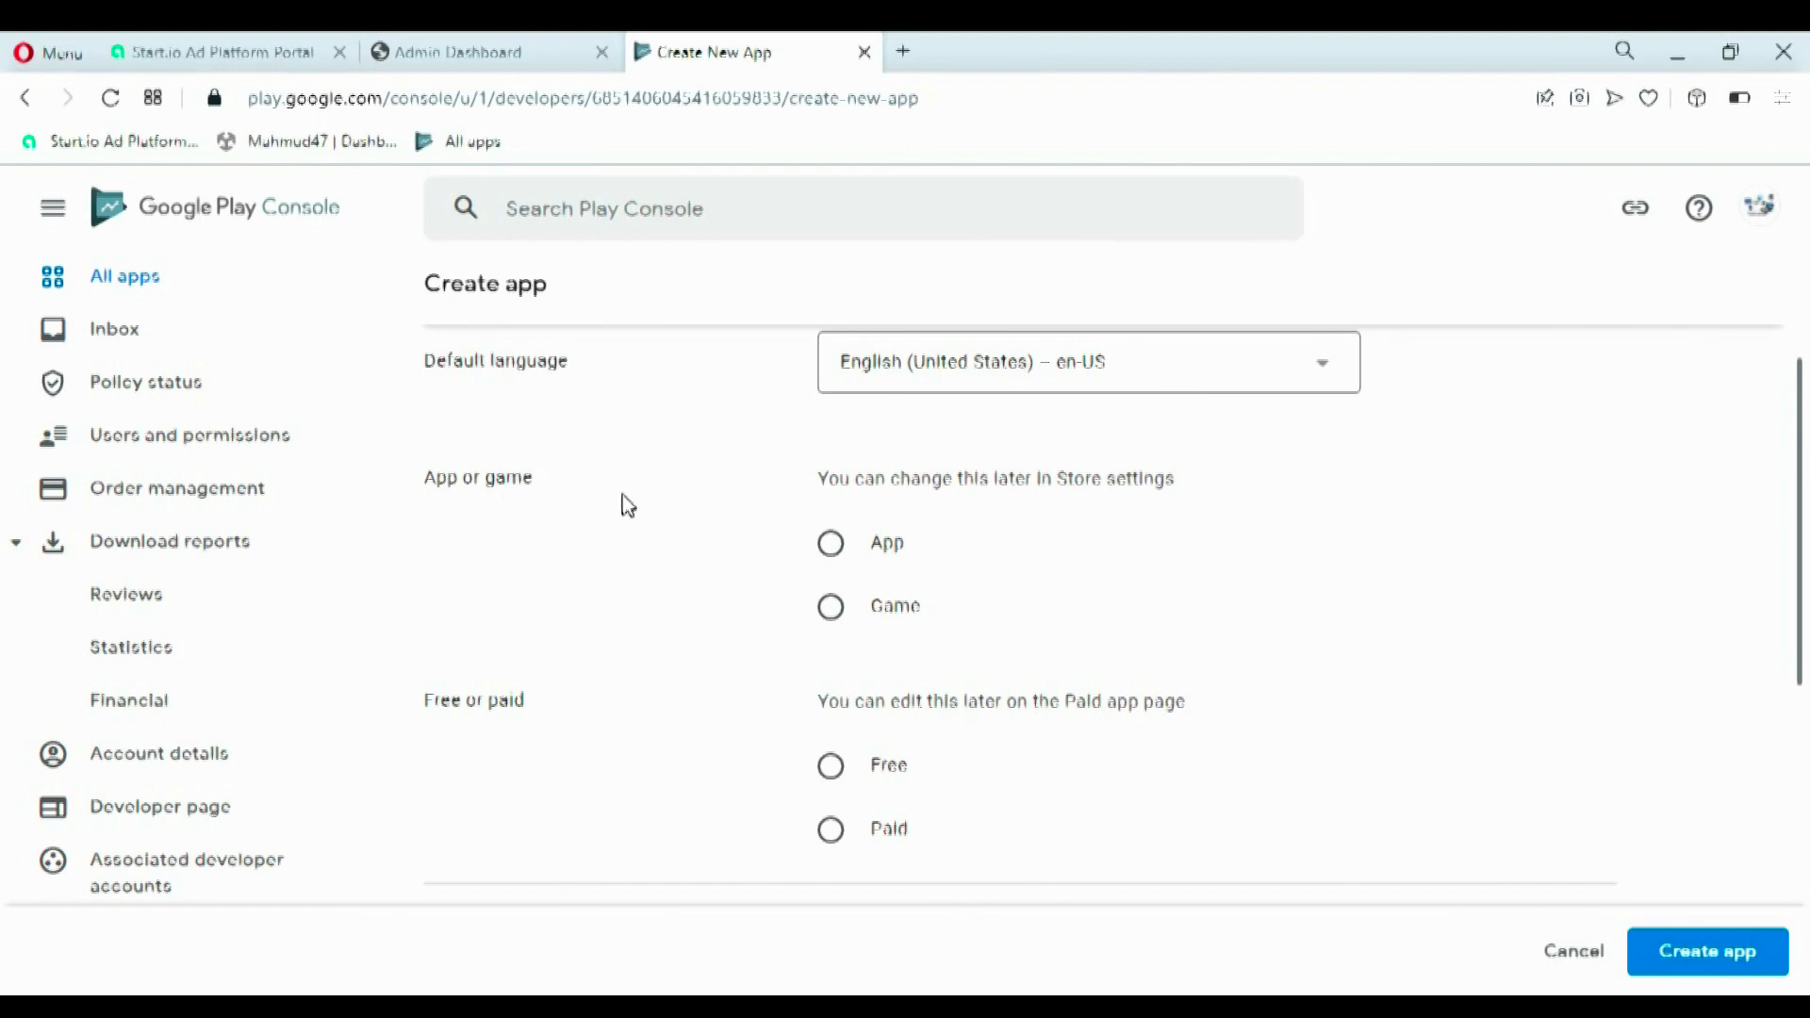
left_click(832, 566)
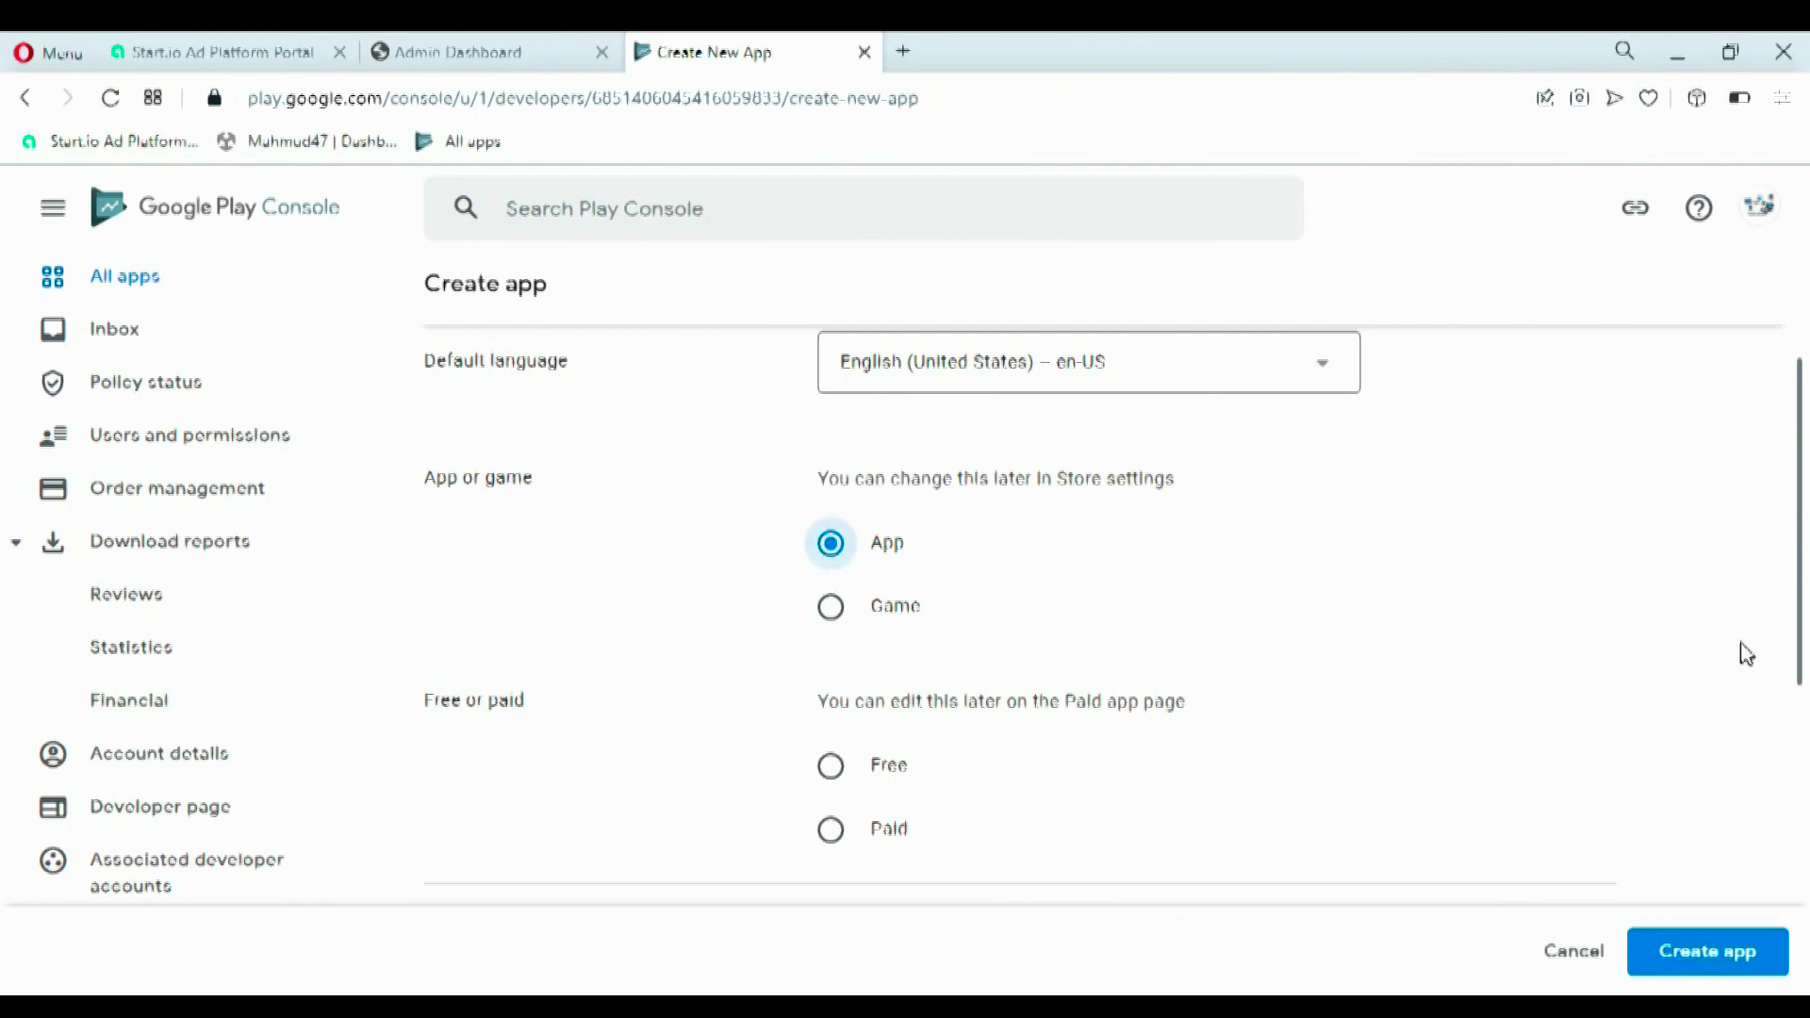
left_click_drag(1798, 608, 1798, 720)
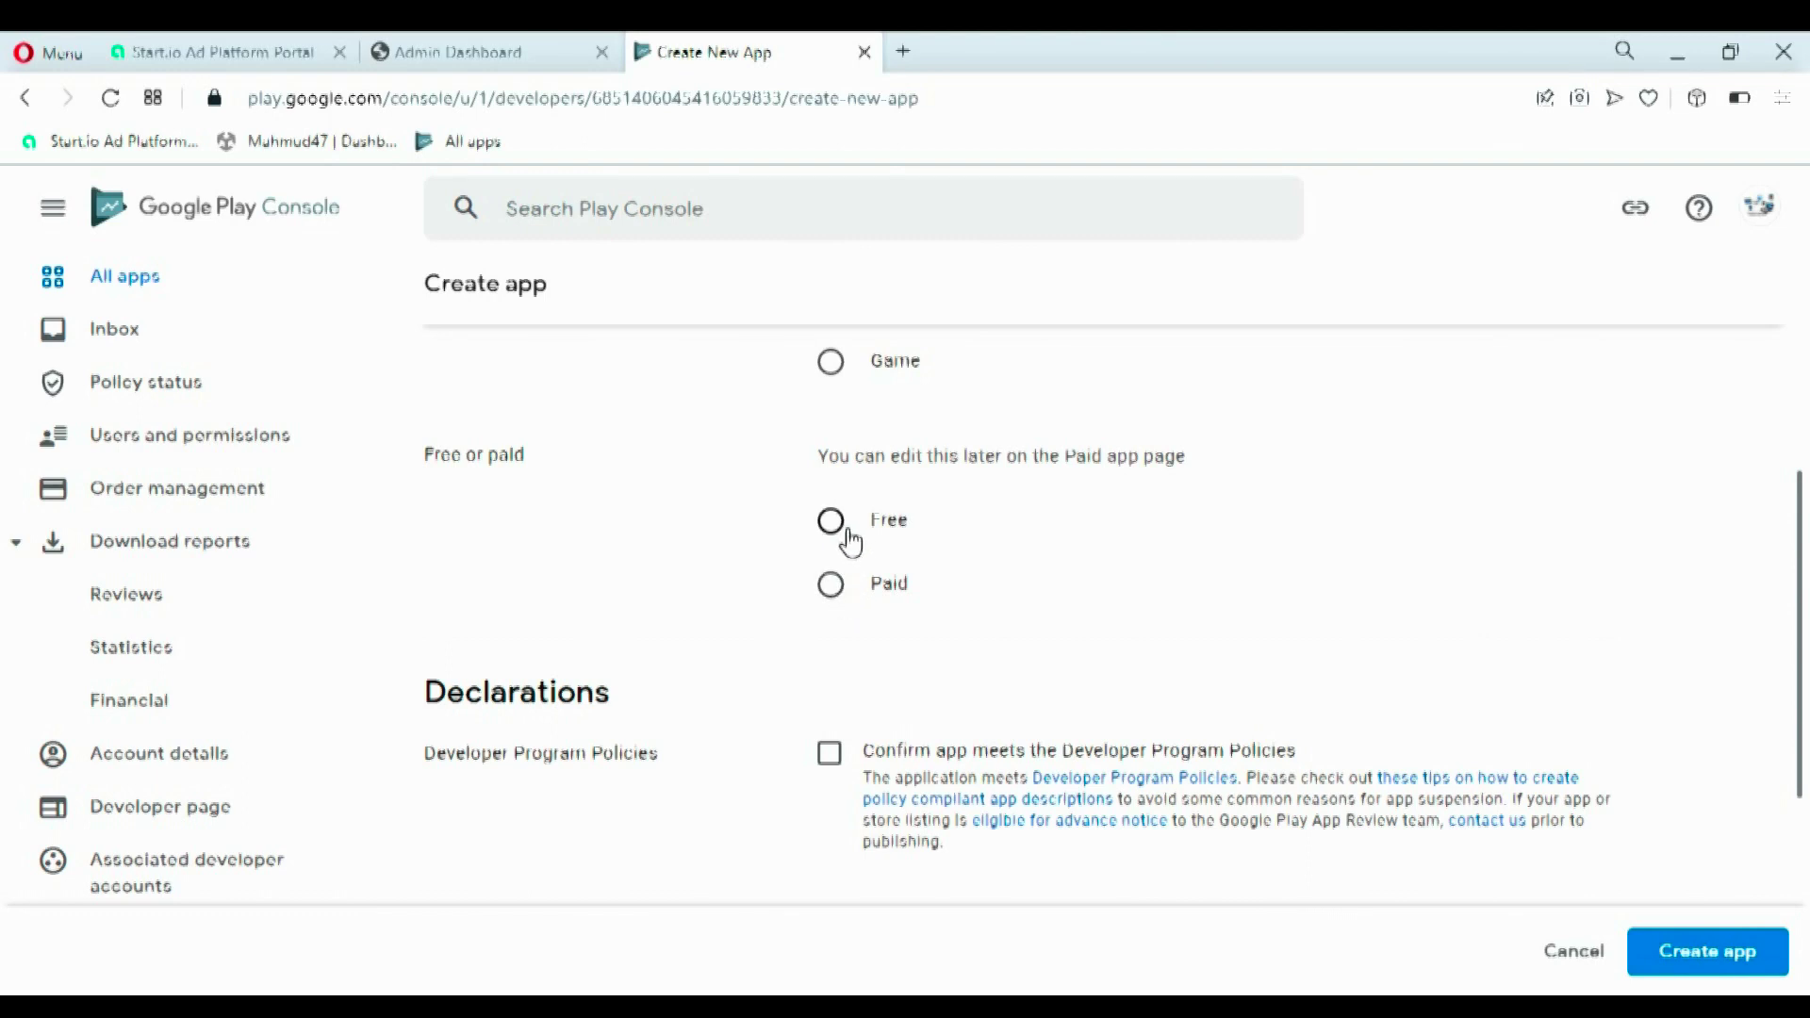
left_click(847, 533)
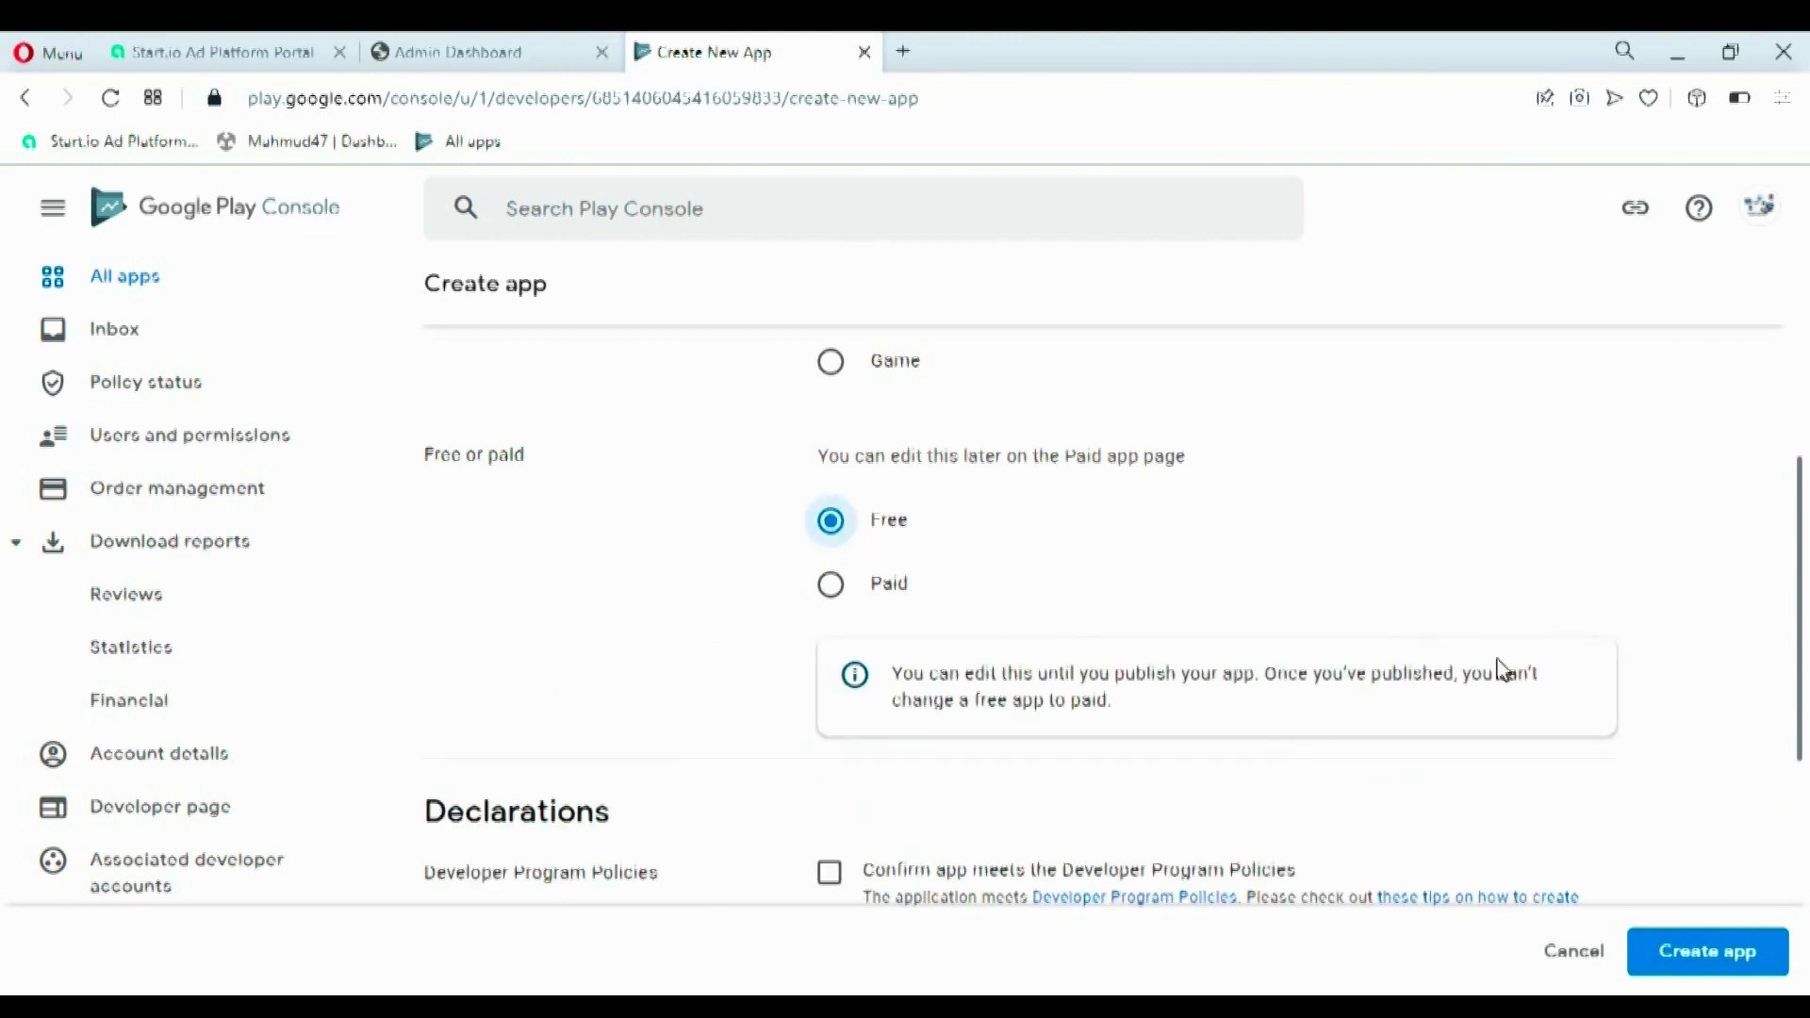
- Accept the Developer Program Policies and US export laws declarations and create the app
scroll(775, 641, "down", 4)
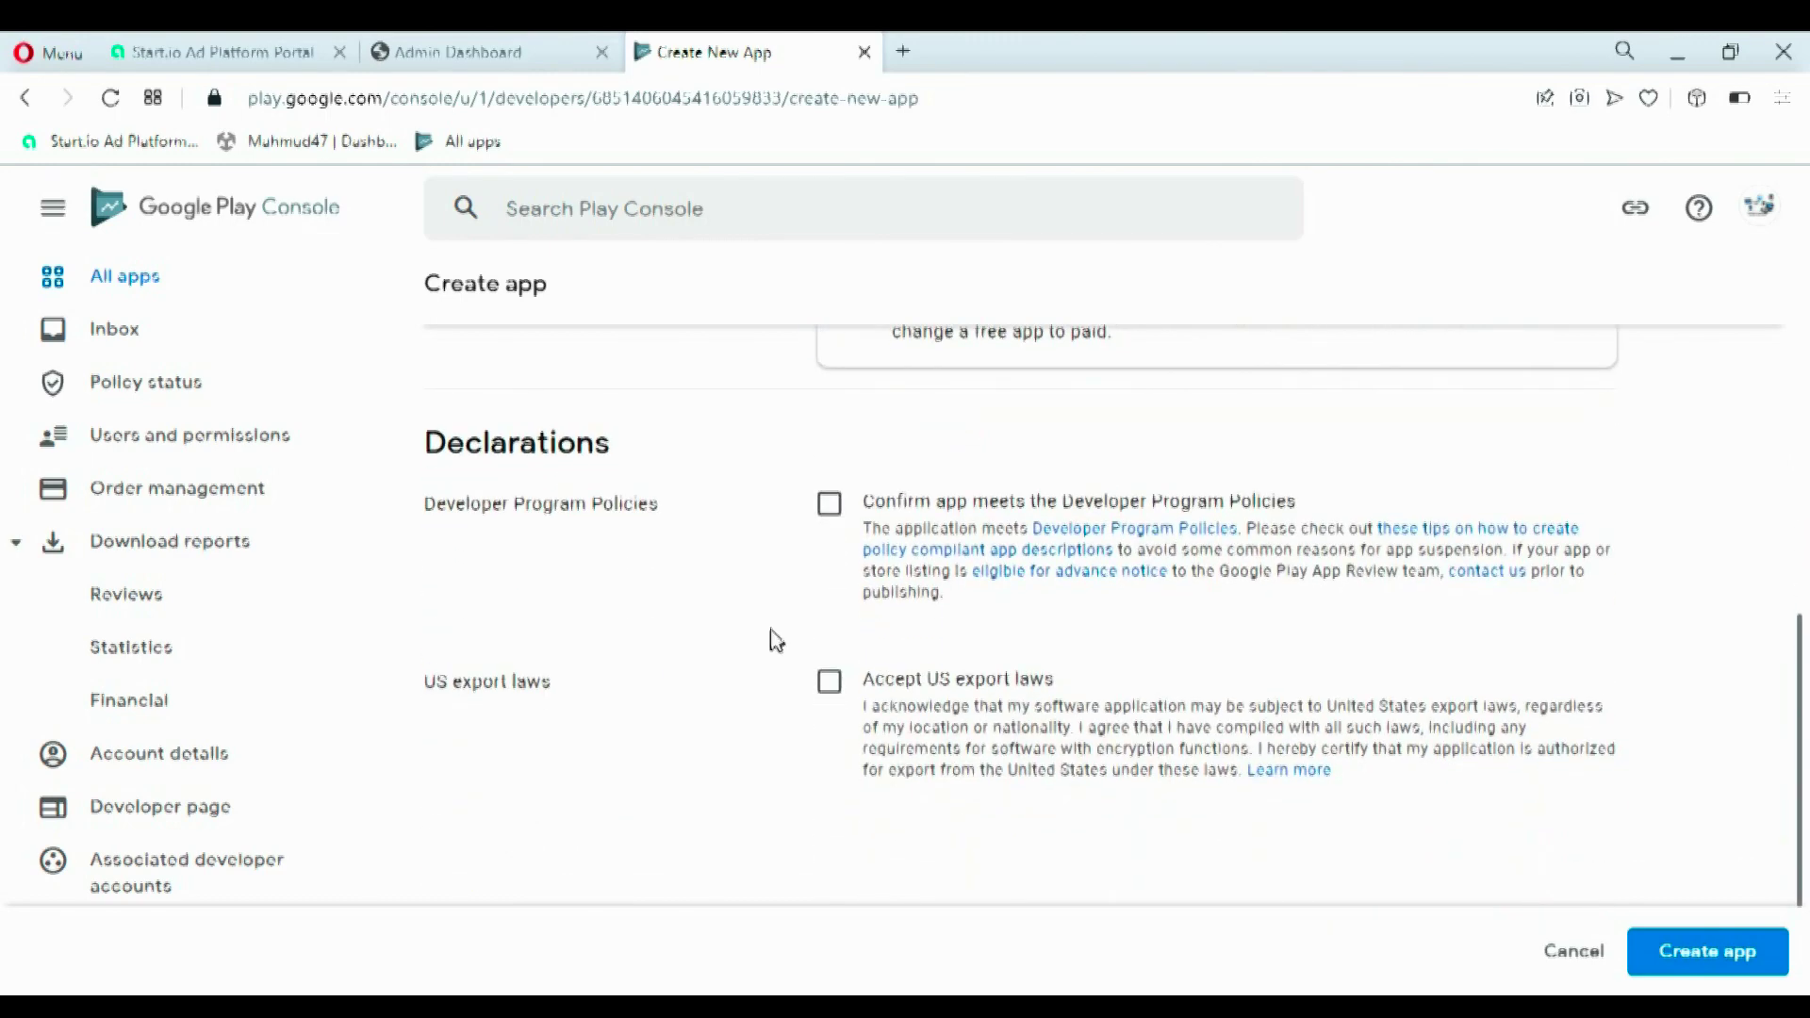
left_click(830, 504)
left_click(829, 684)
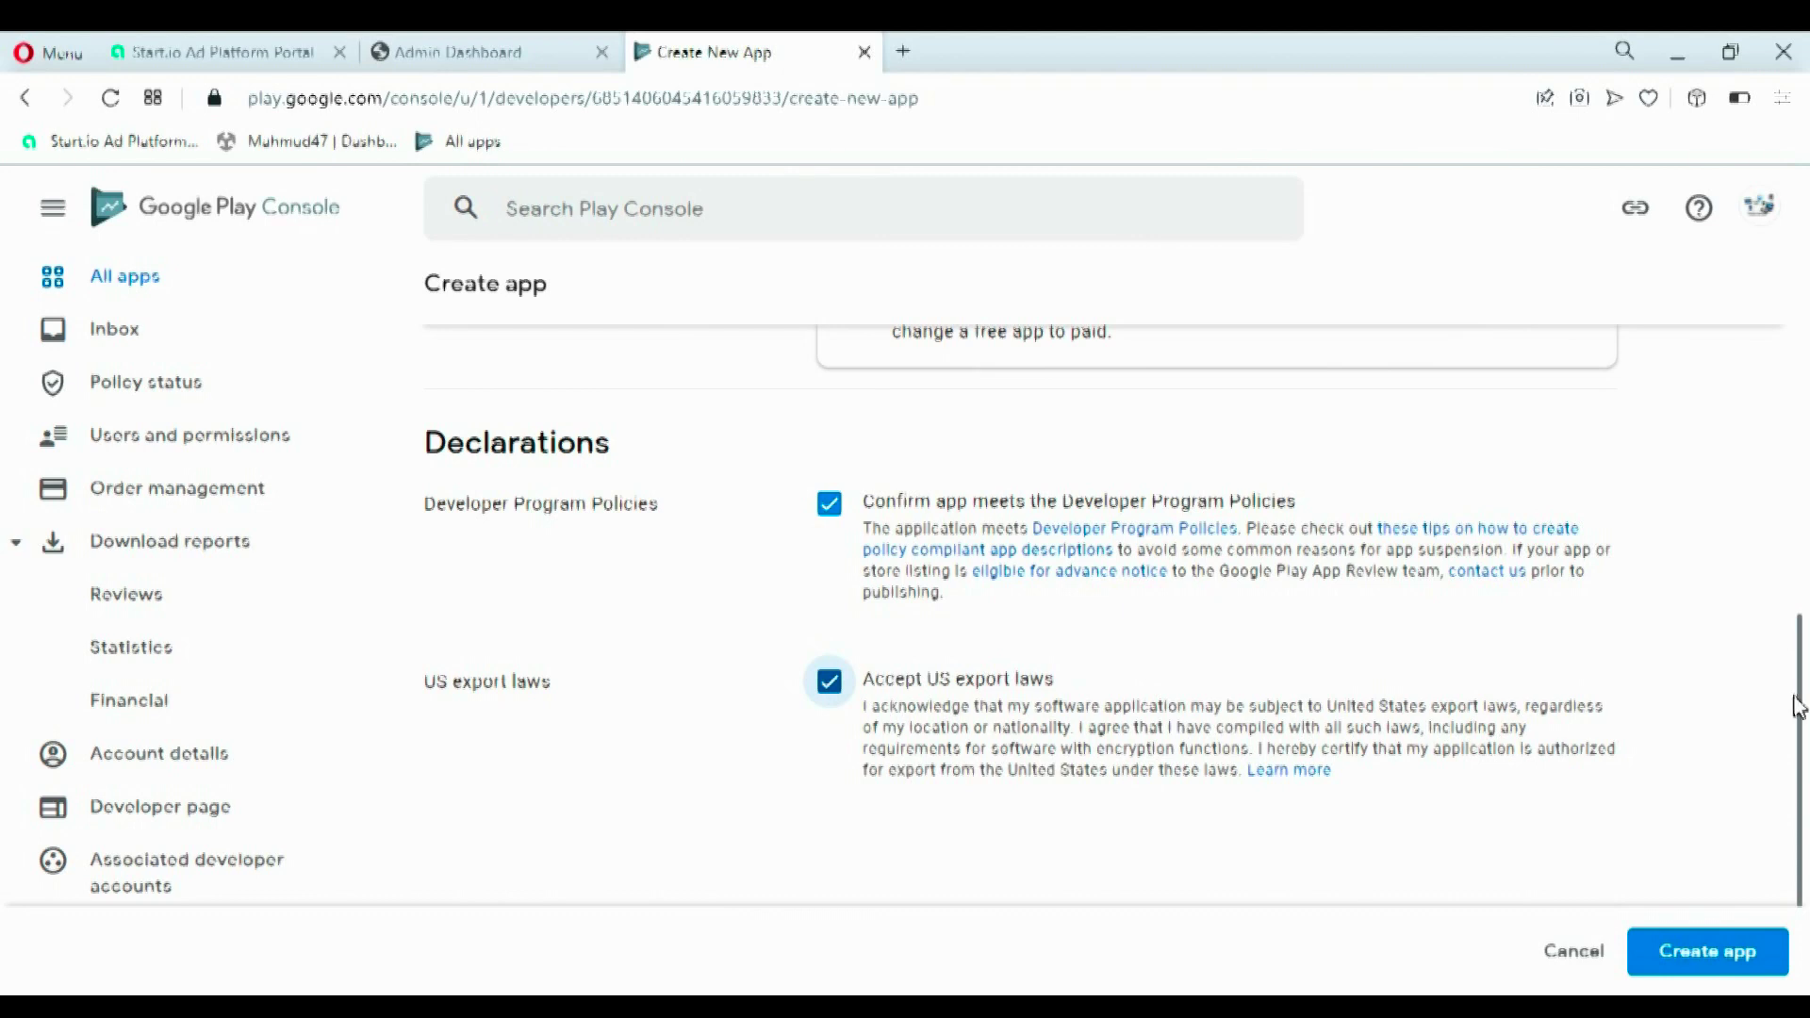
scroll(1796, 717, "down", 1)
scroll(1796, 745, "down", 1)
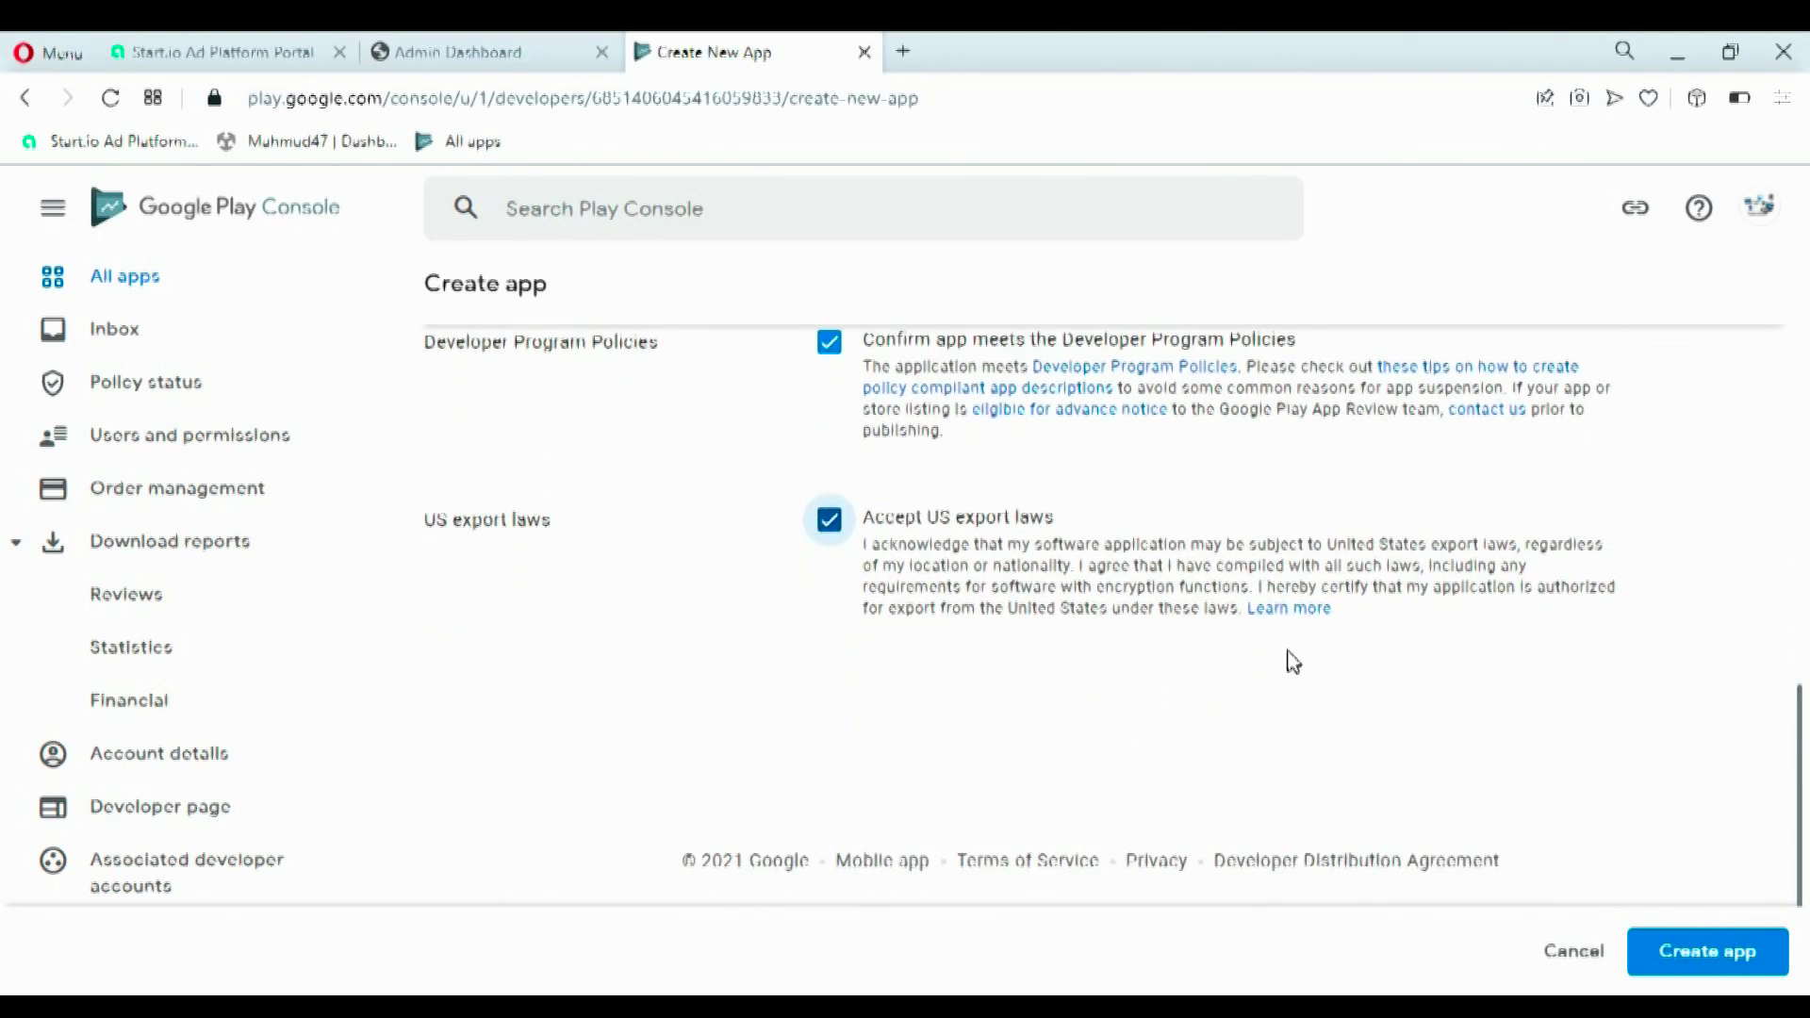
left_click(1660, 957)
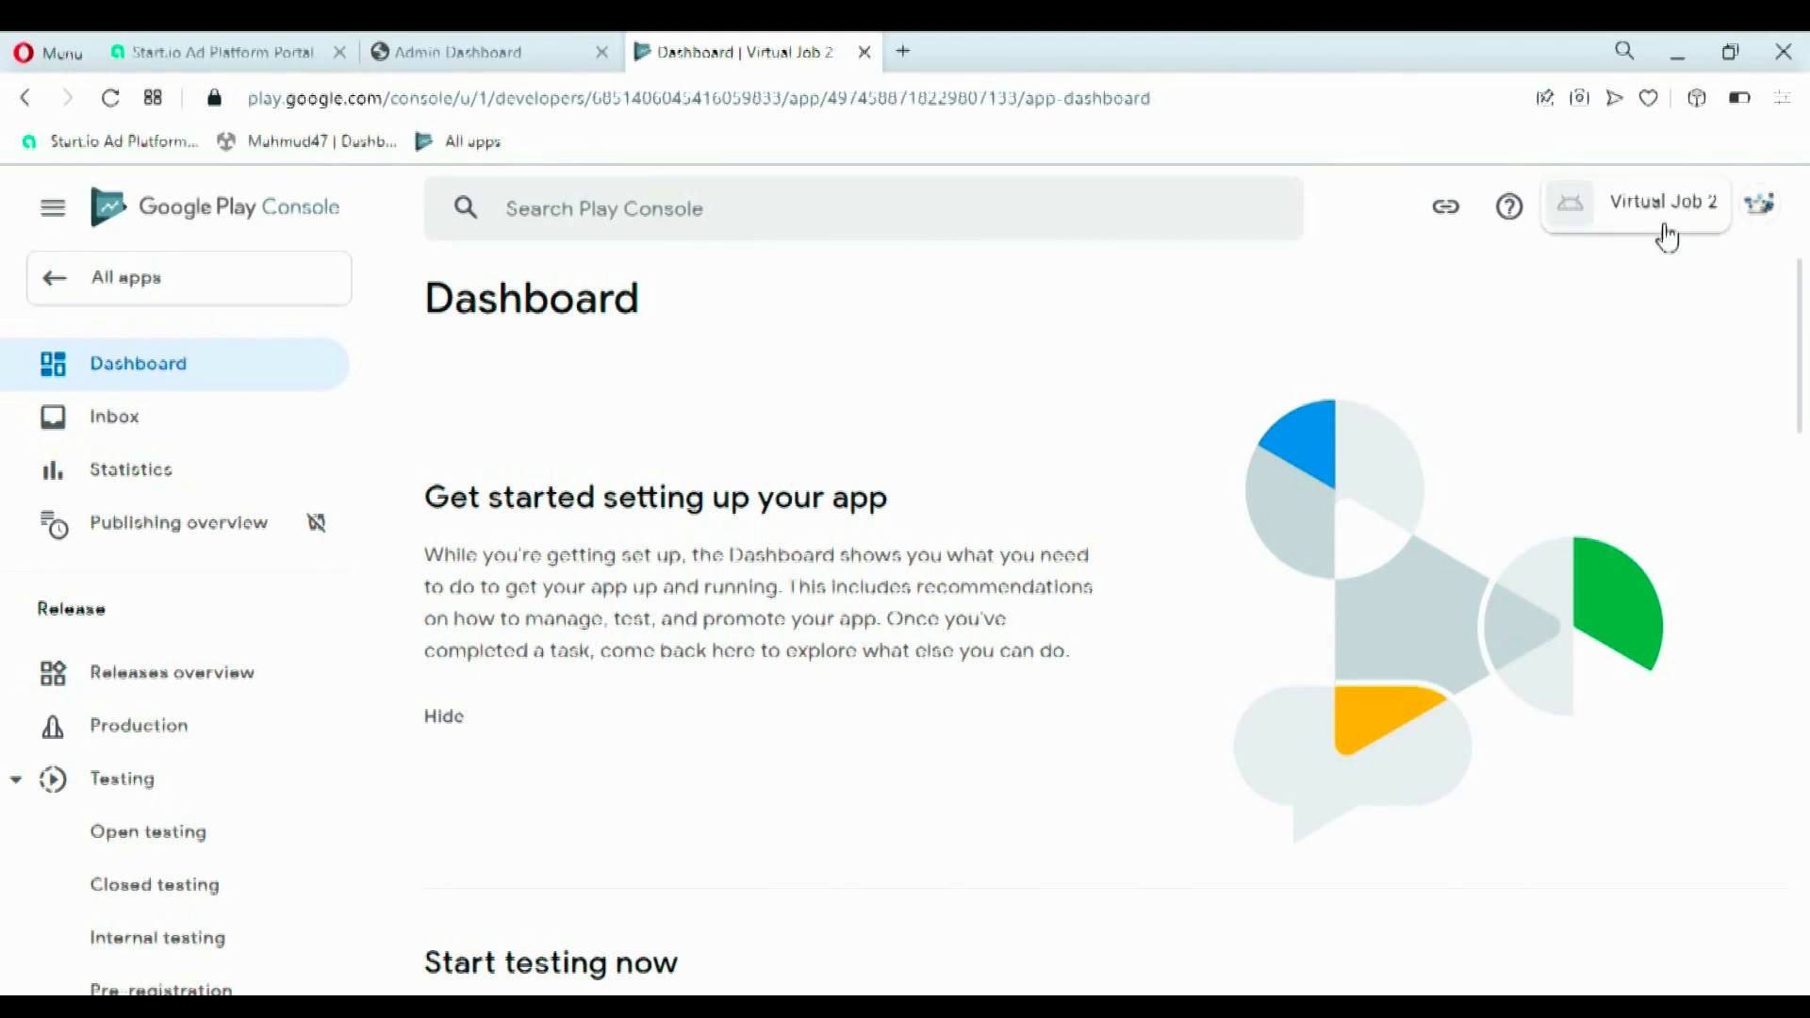
- Expand the Set up your app task list and go to the App access task
left_click_drag(1804, 342, 1805, 525)
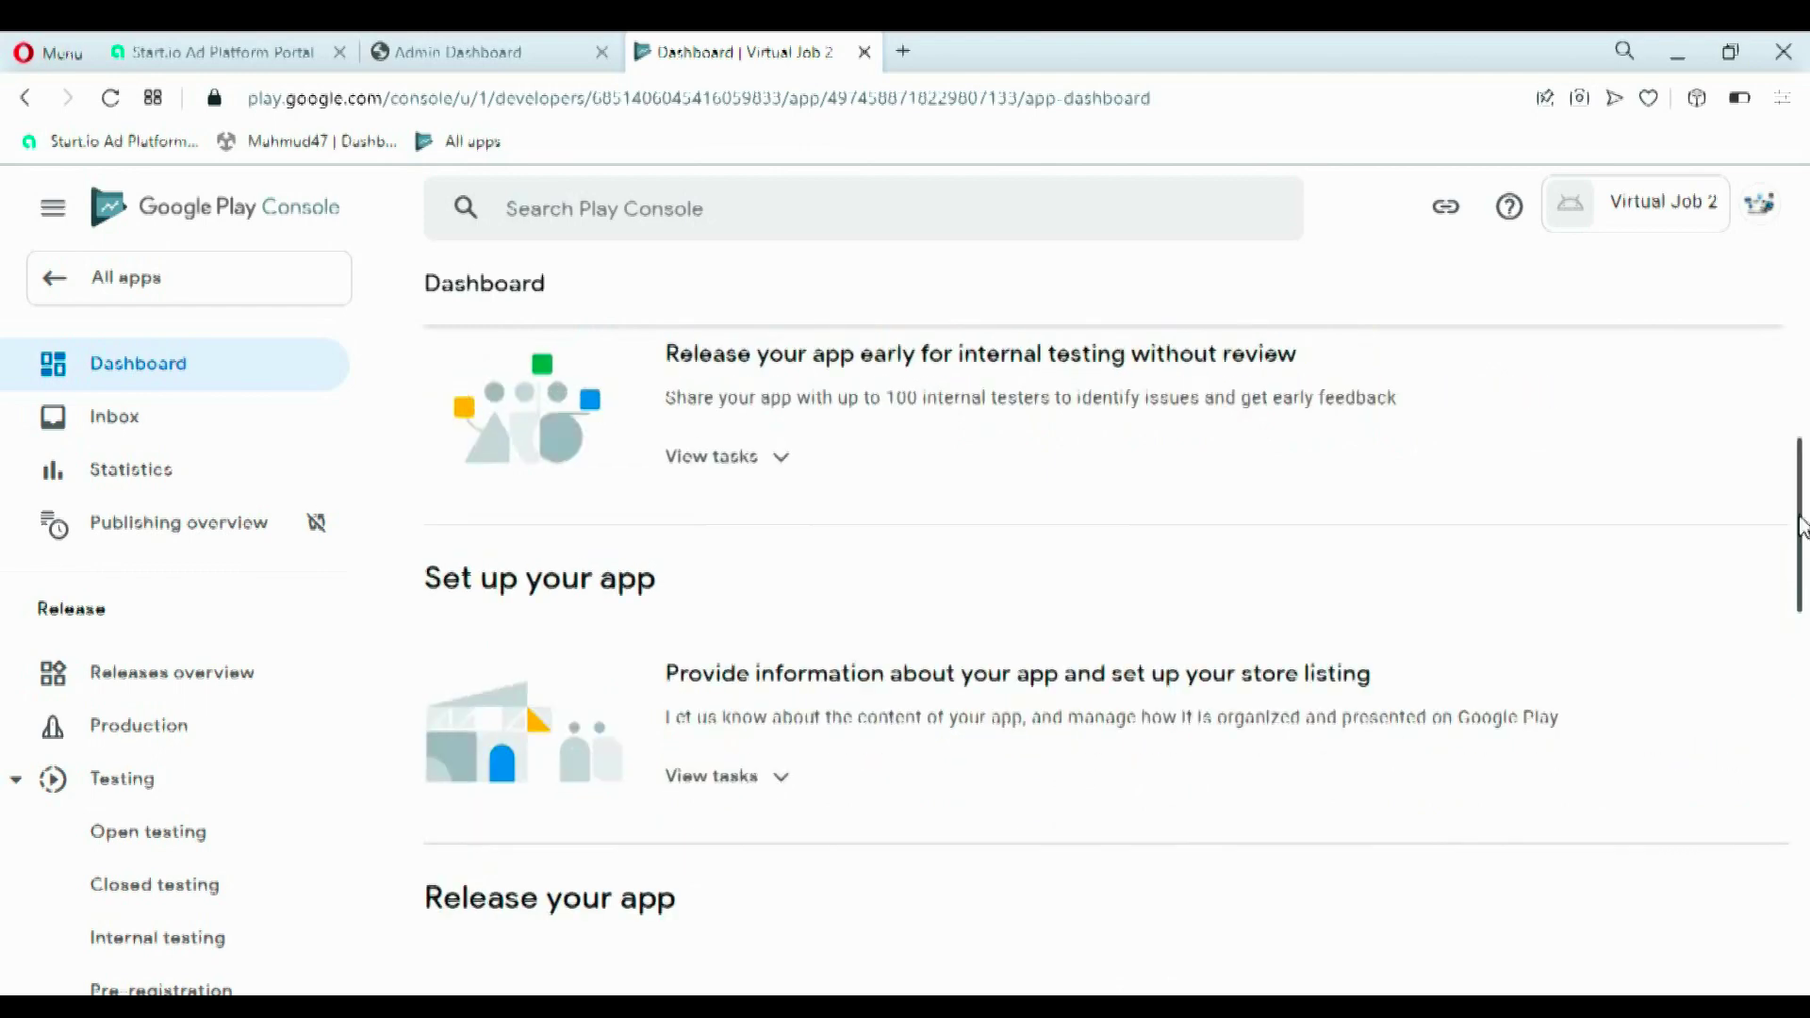
left_click_drag(659, 582, 408, 598)
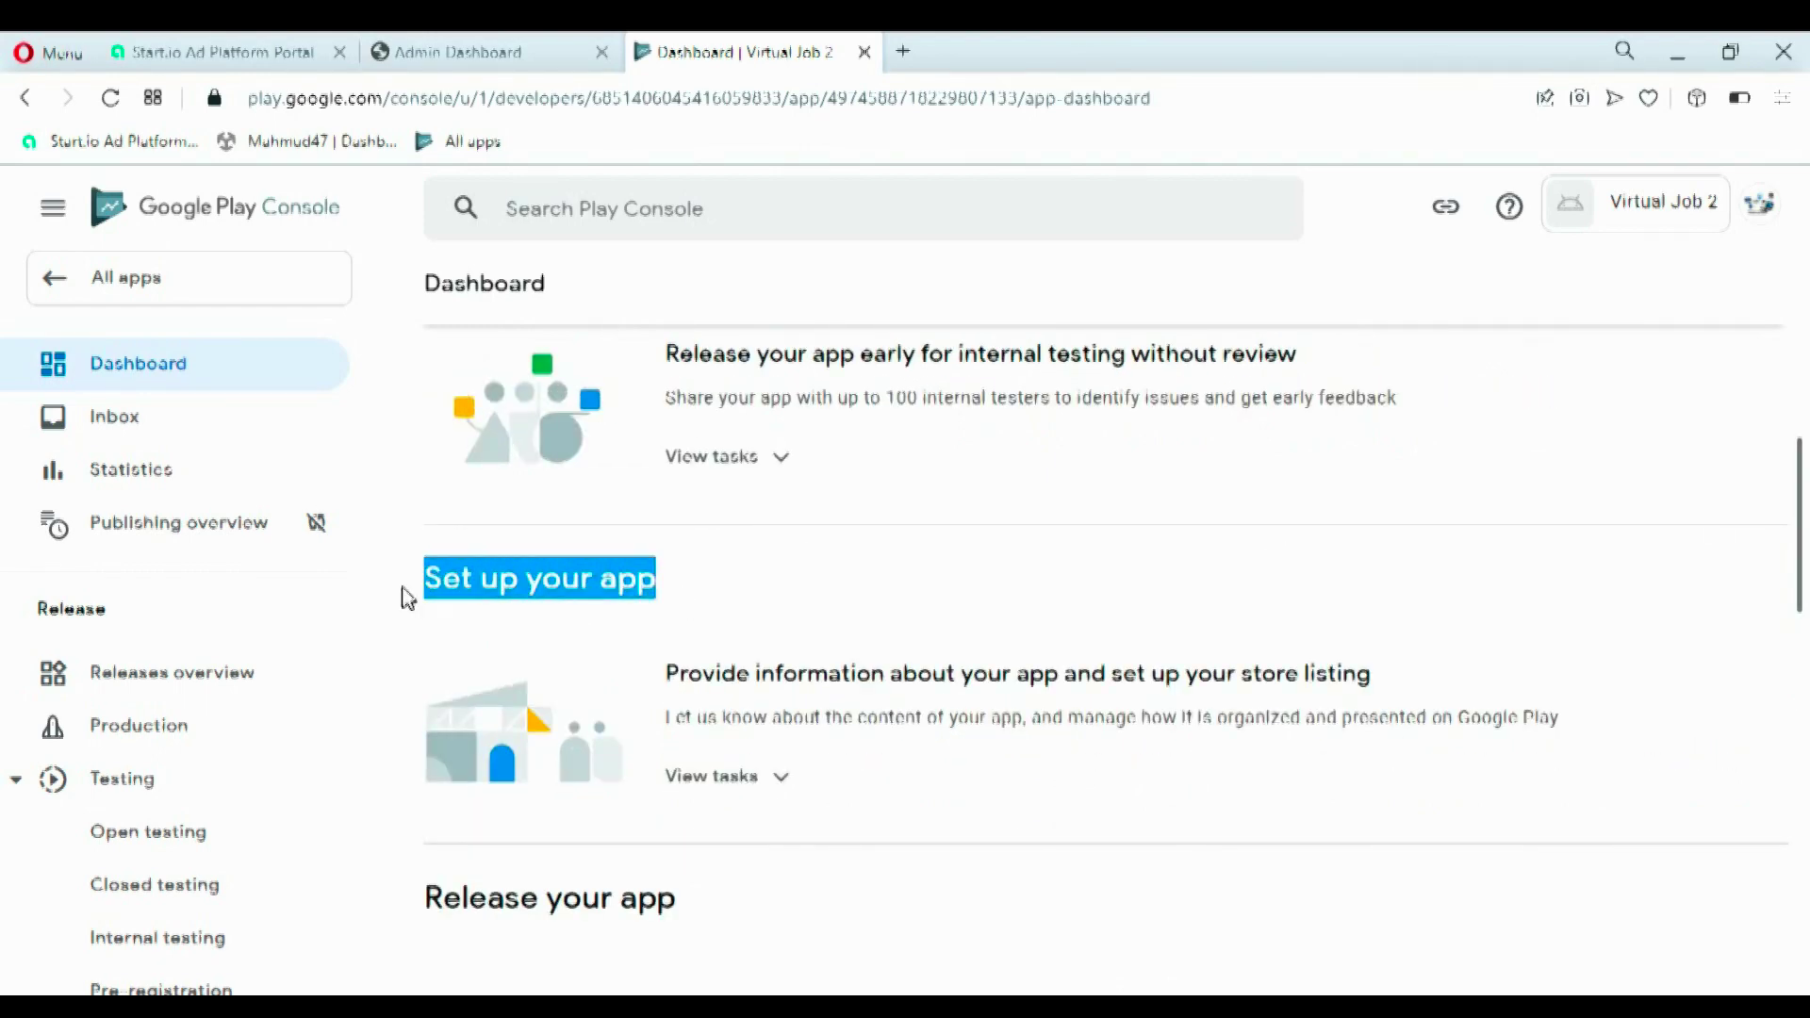
left_click(1208, 574)
left_click(787, 775)
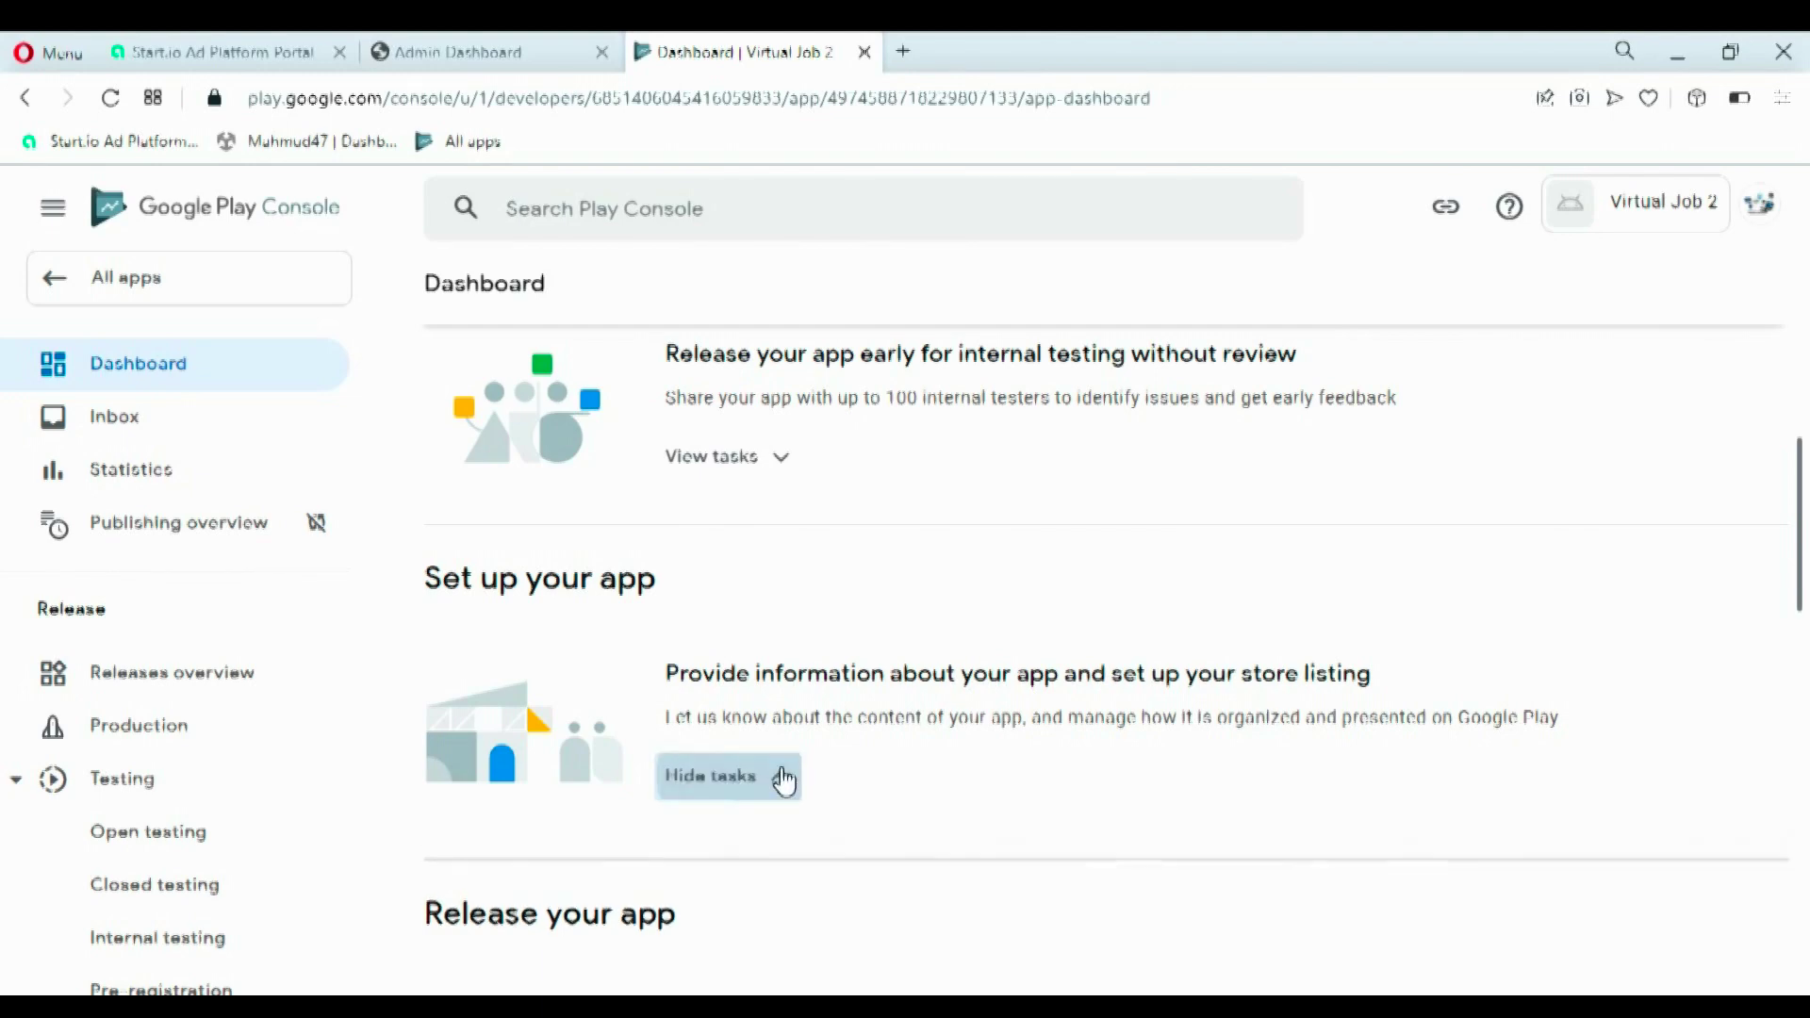
scroll(1131, 523, "down", 4)
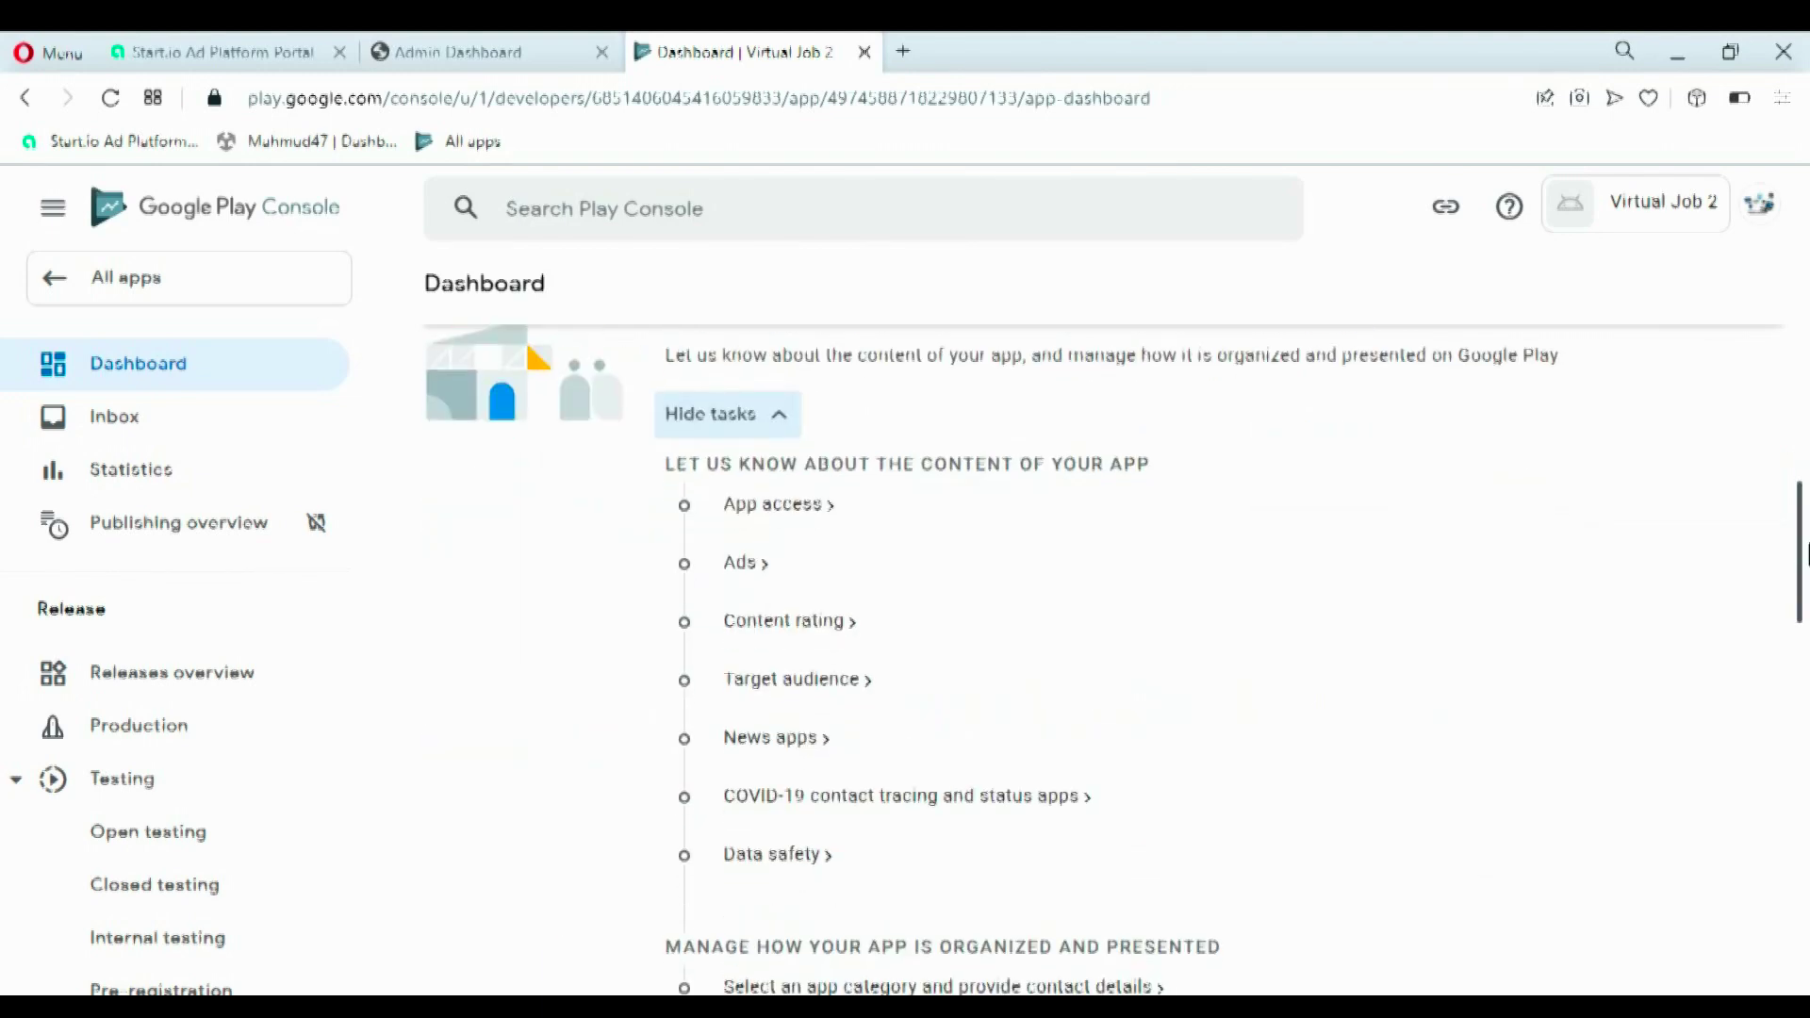
left_click(772, 492)
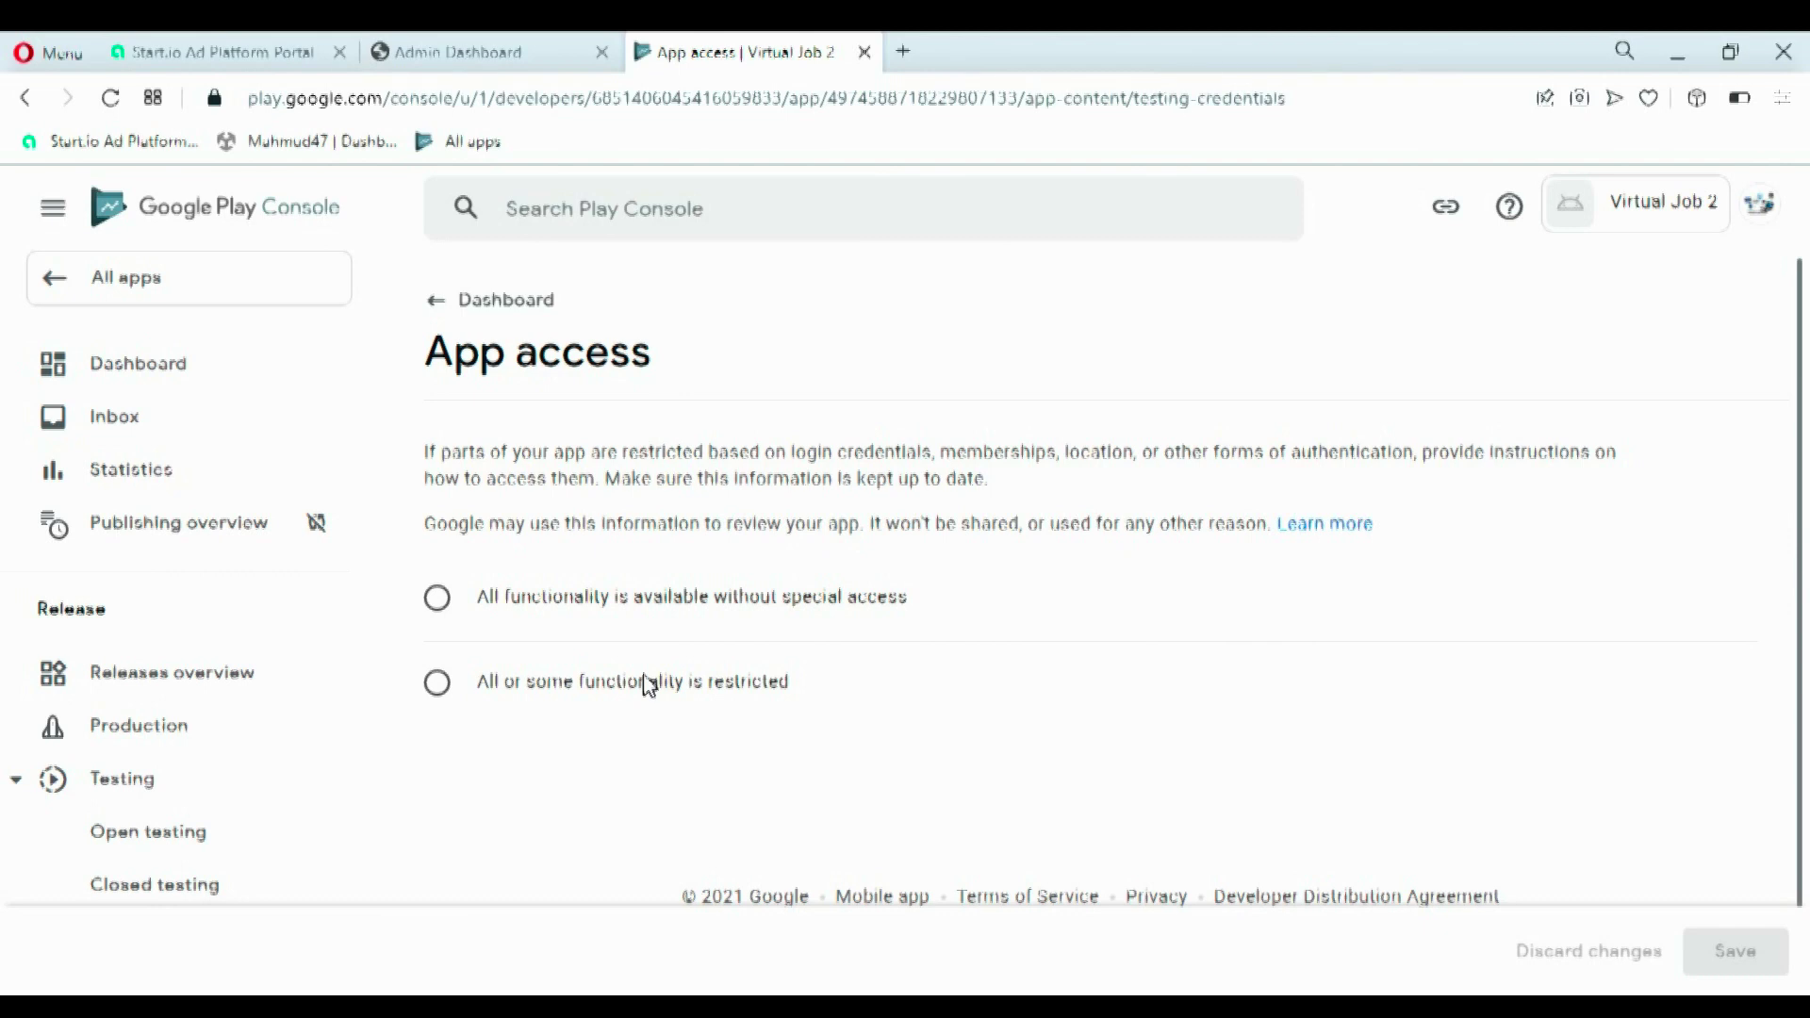
- Mark some functionality as restricted and name a new instruction set with the tester's e-mail
left_click(649, 683)
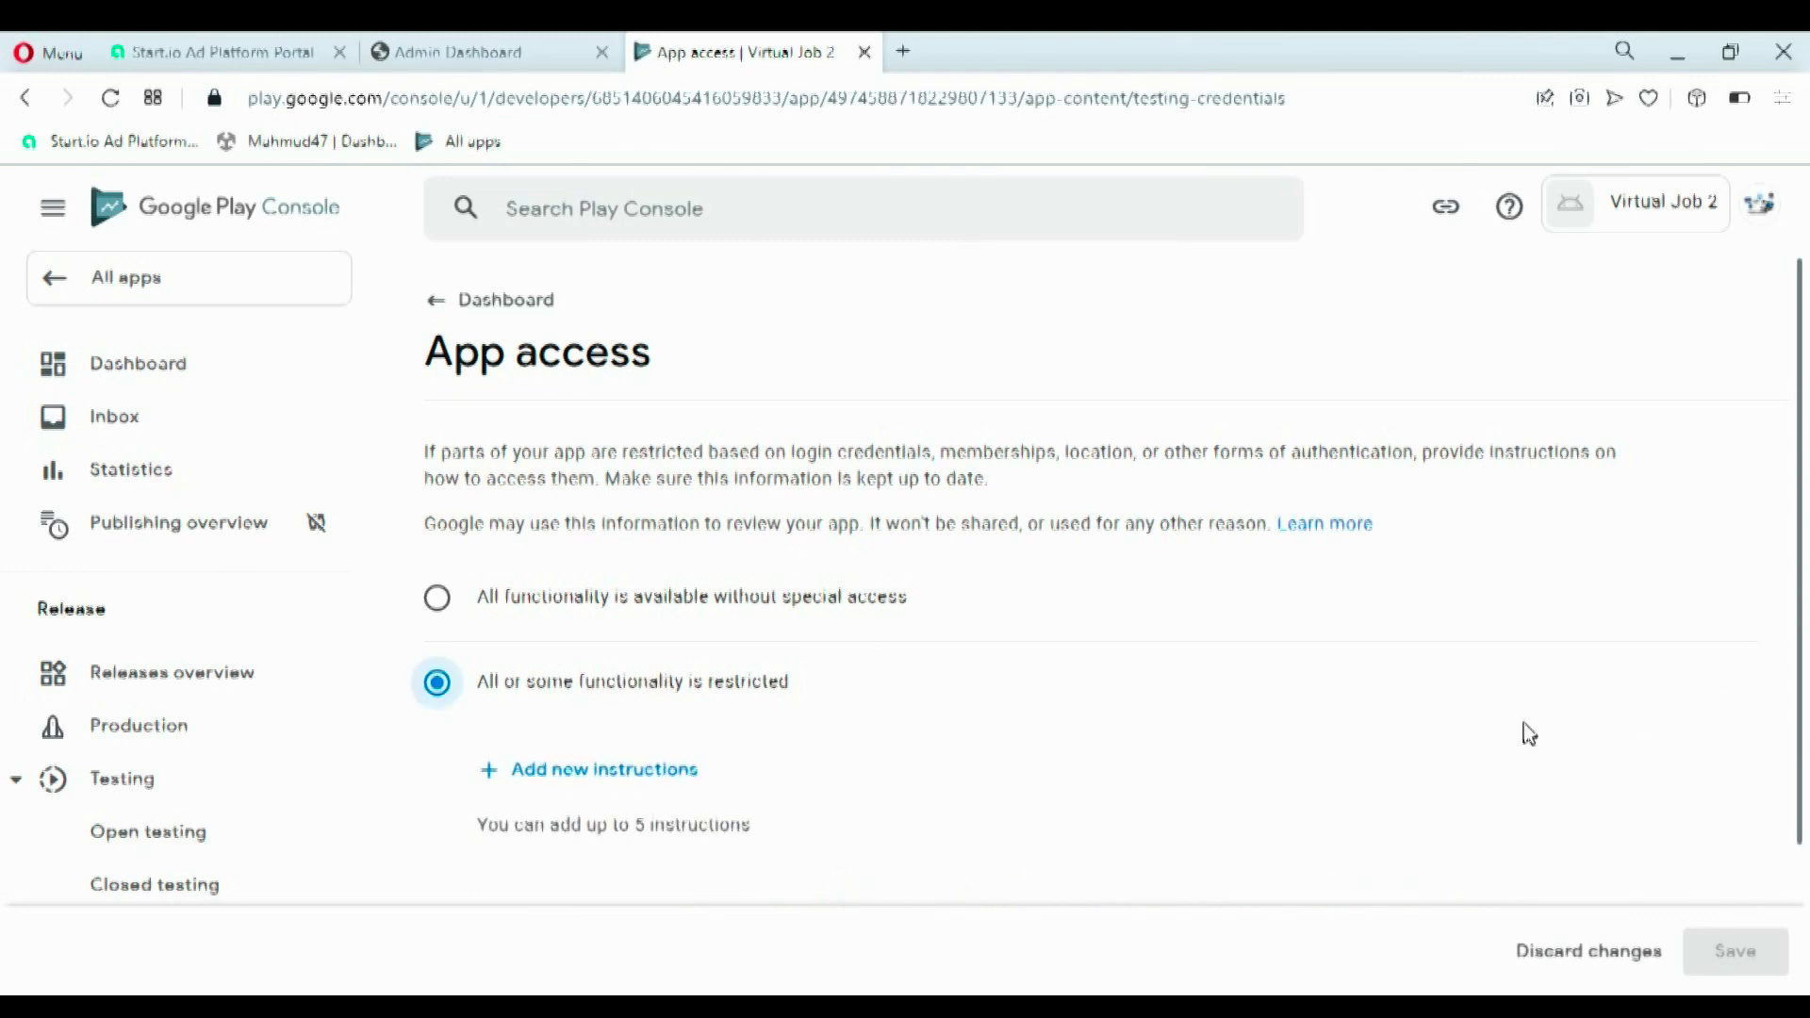
left_click(668, 772)
left_click(636, 487)
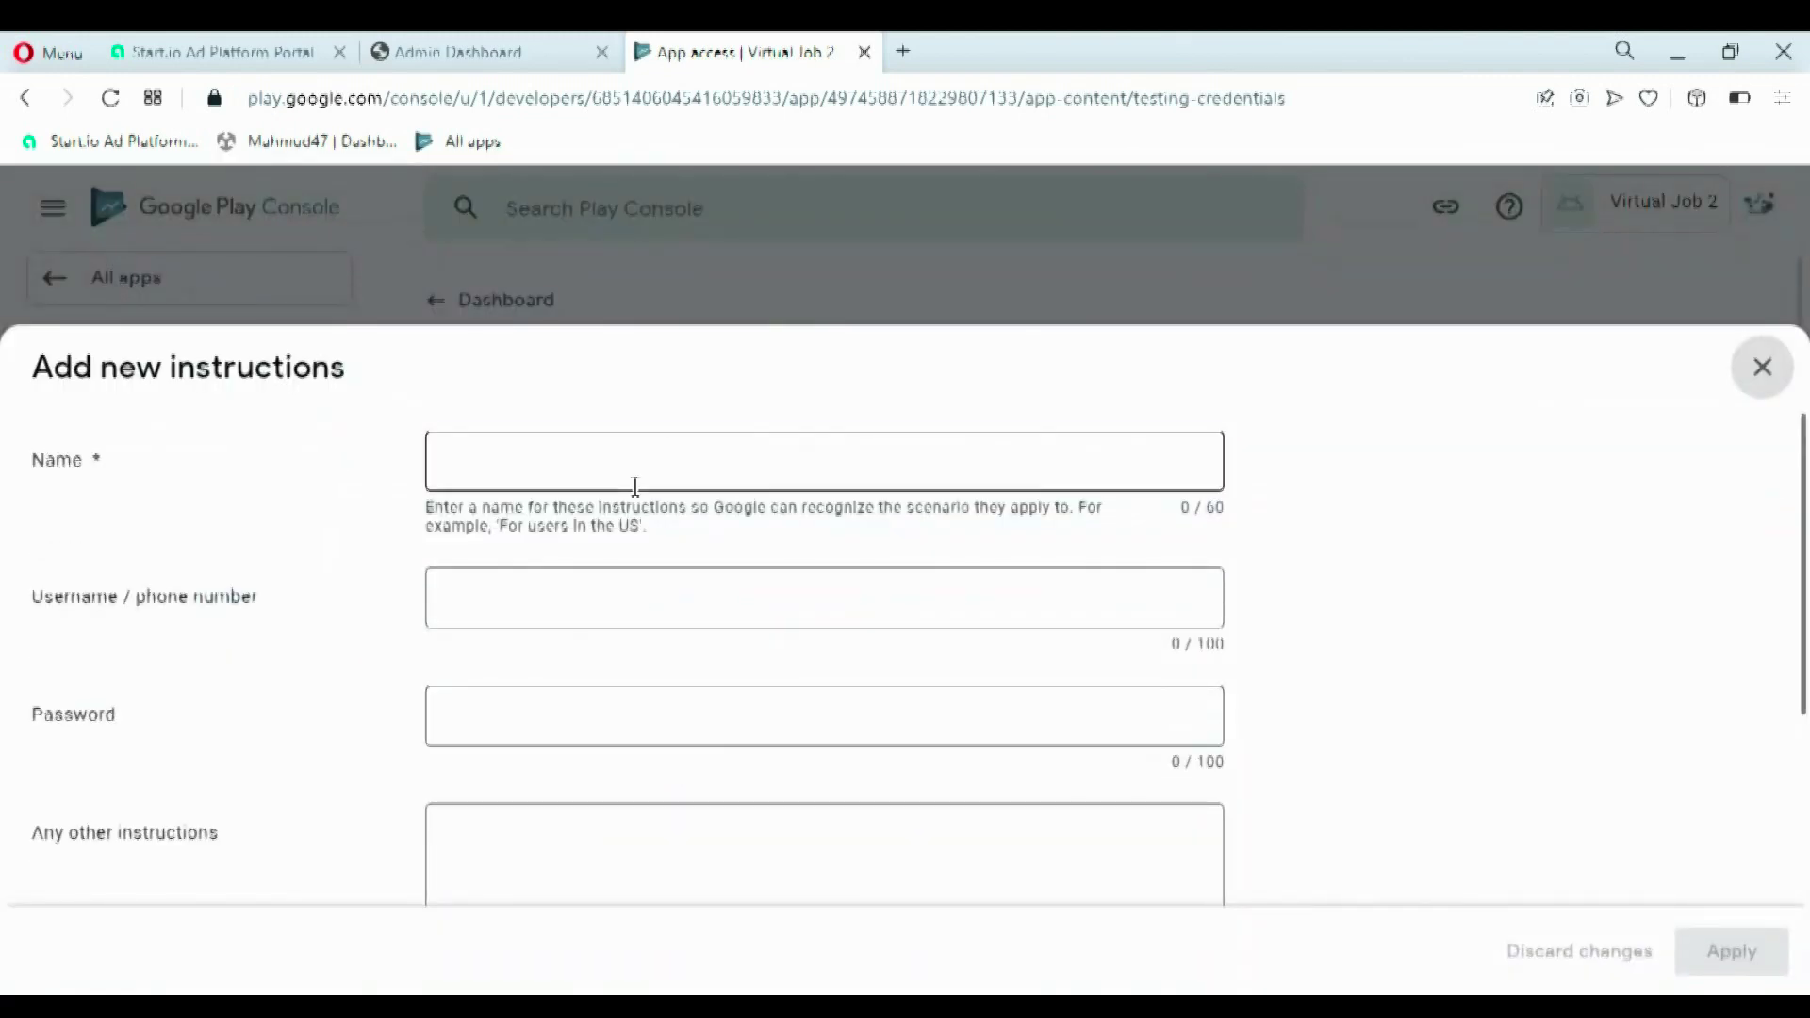
type("m")
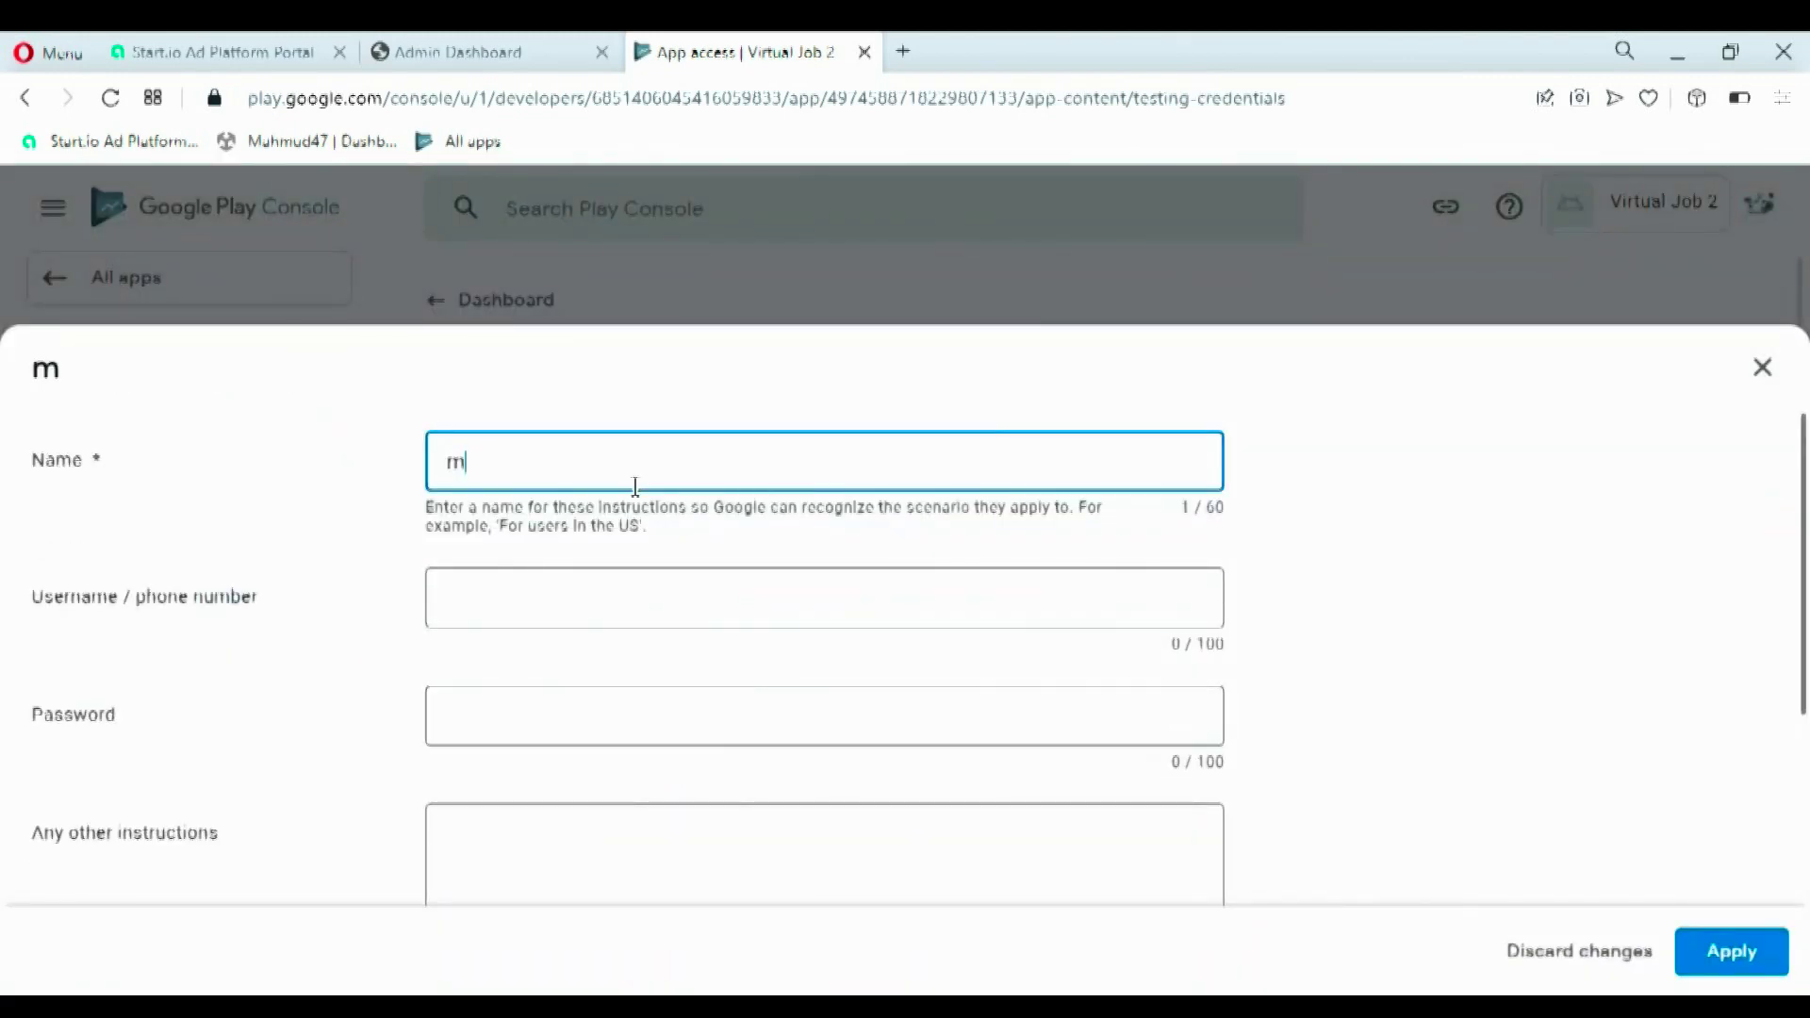
key("BackSpace")
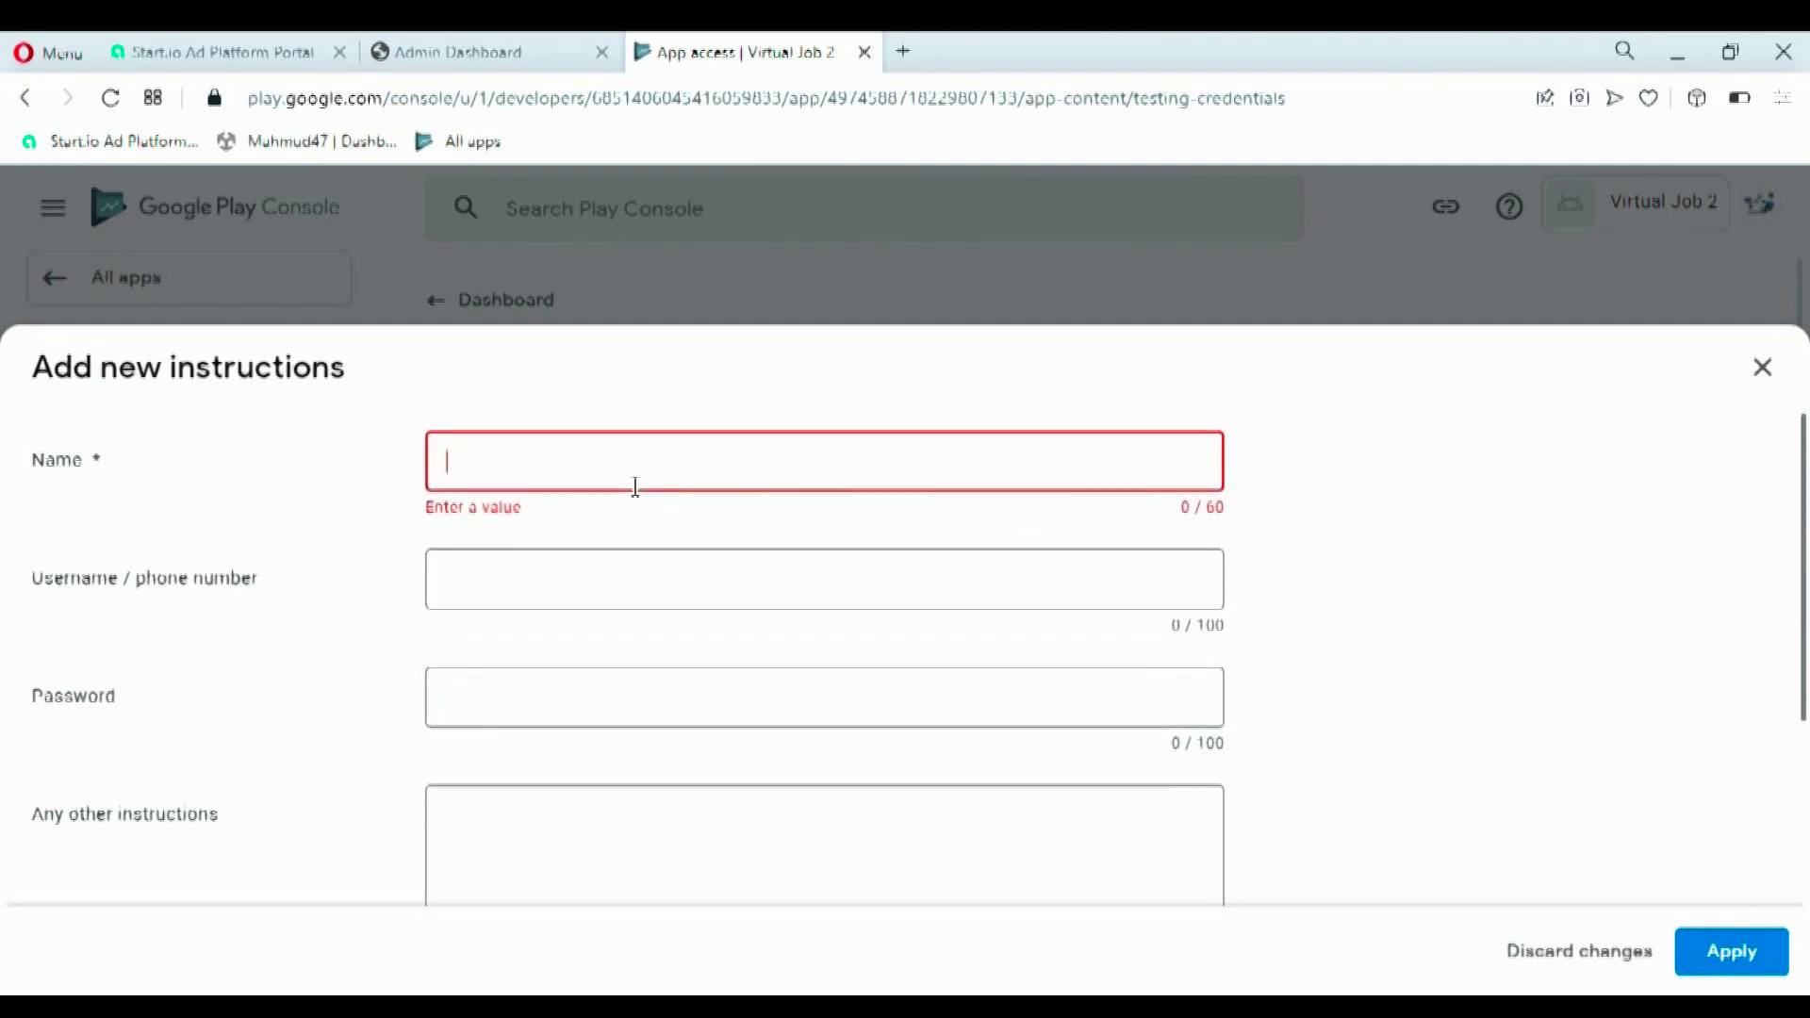
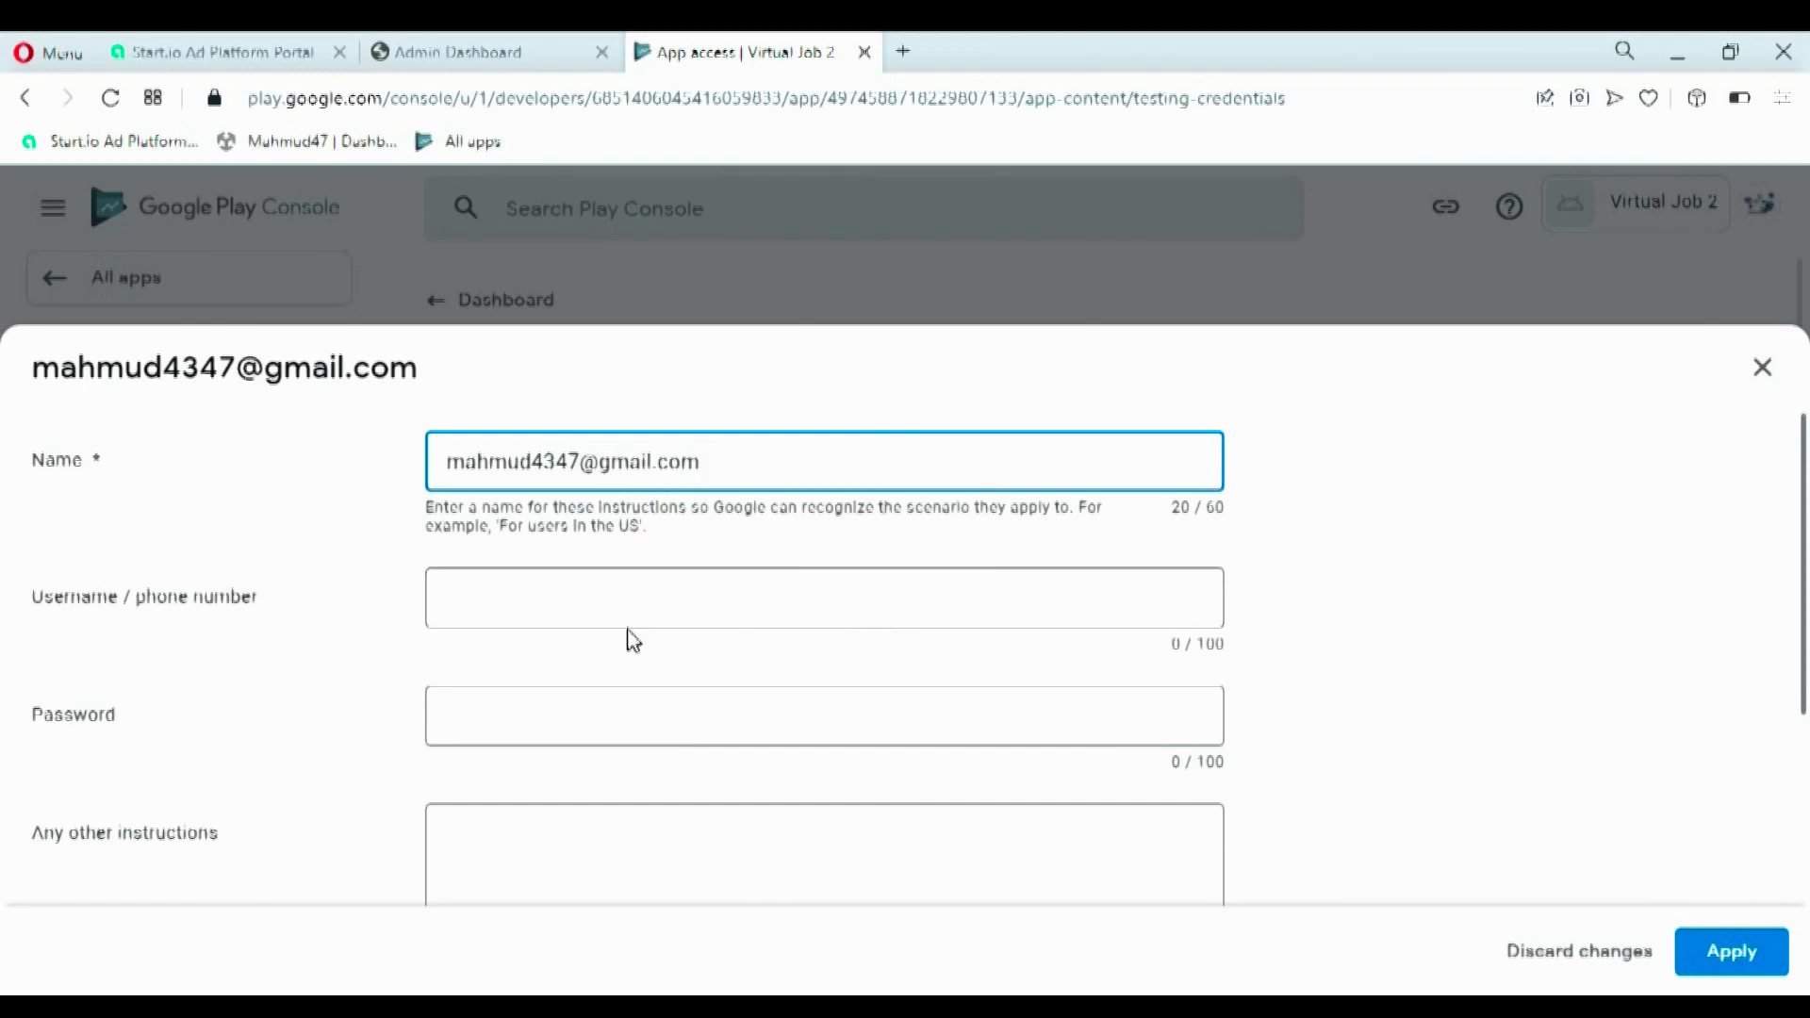
- Enter the tester's phone number as username and a six-digit test password
left_click(627, 620)
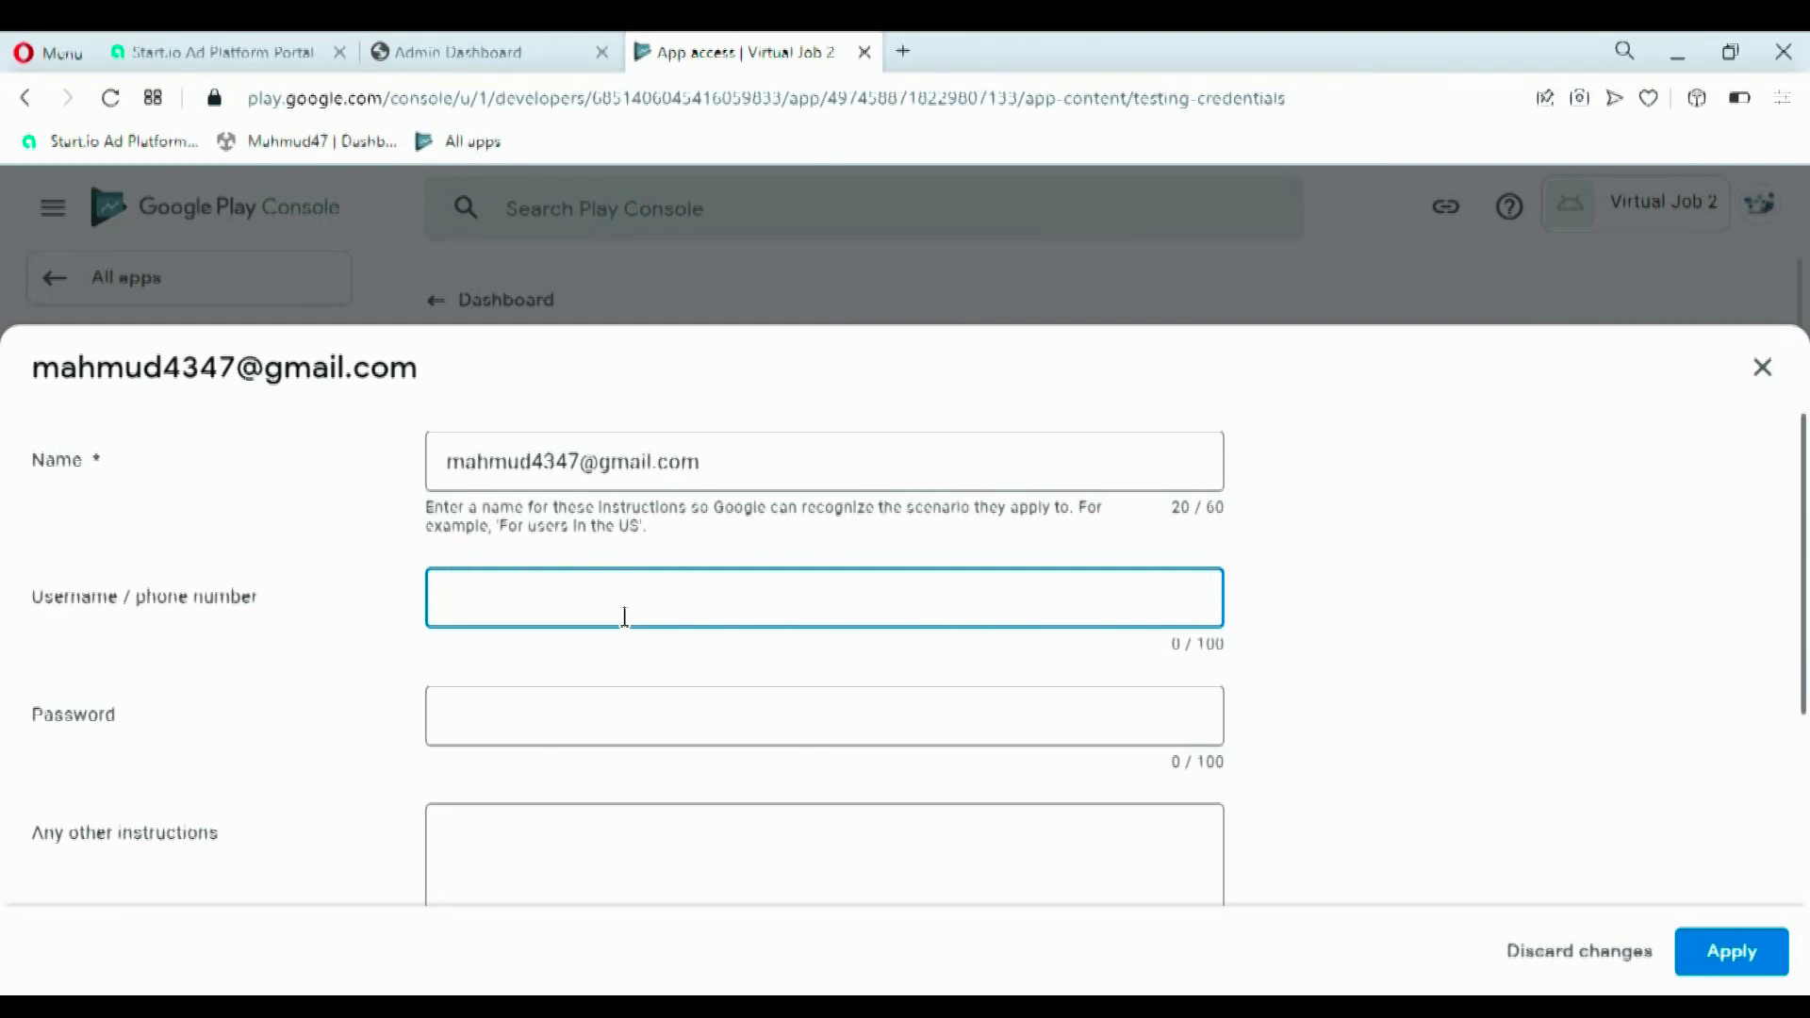
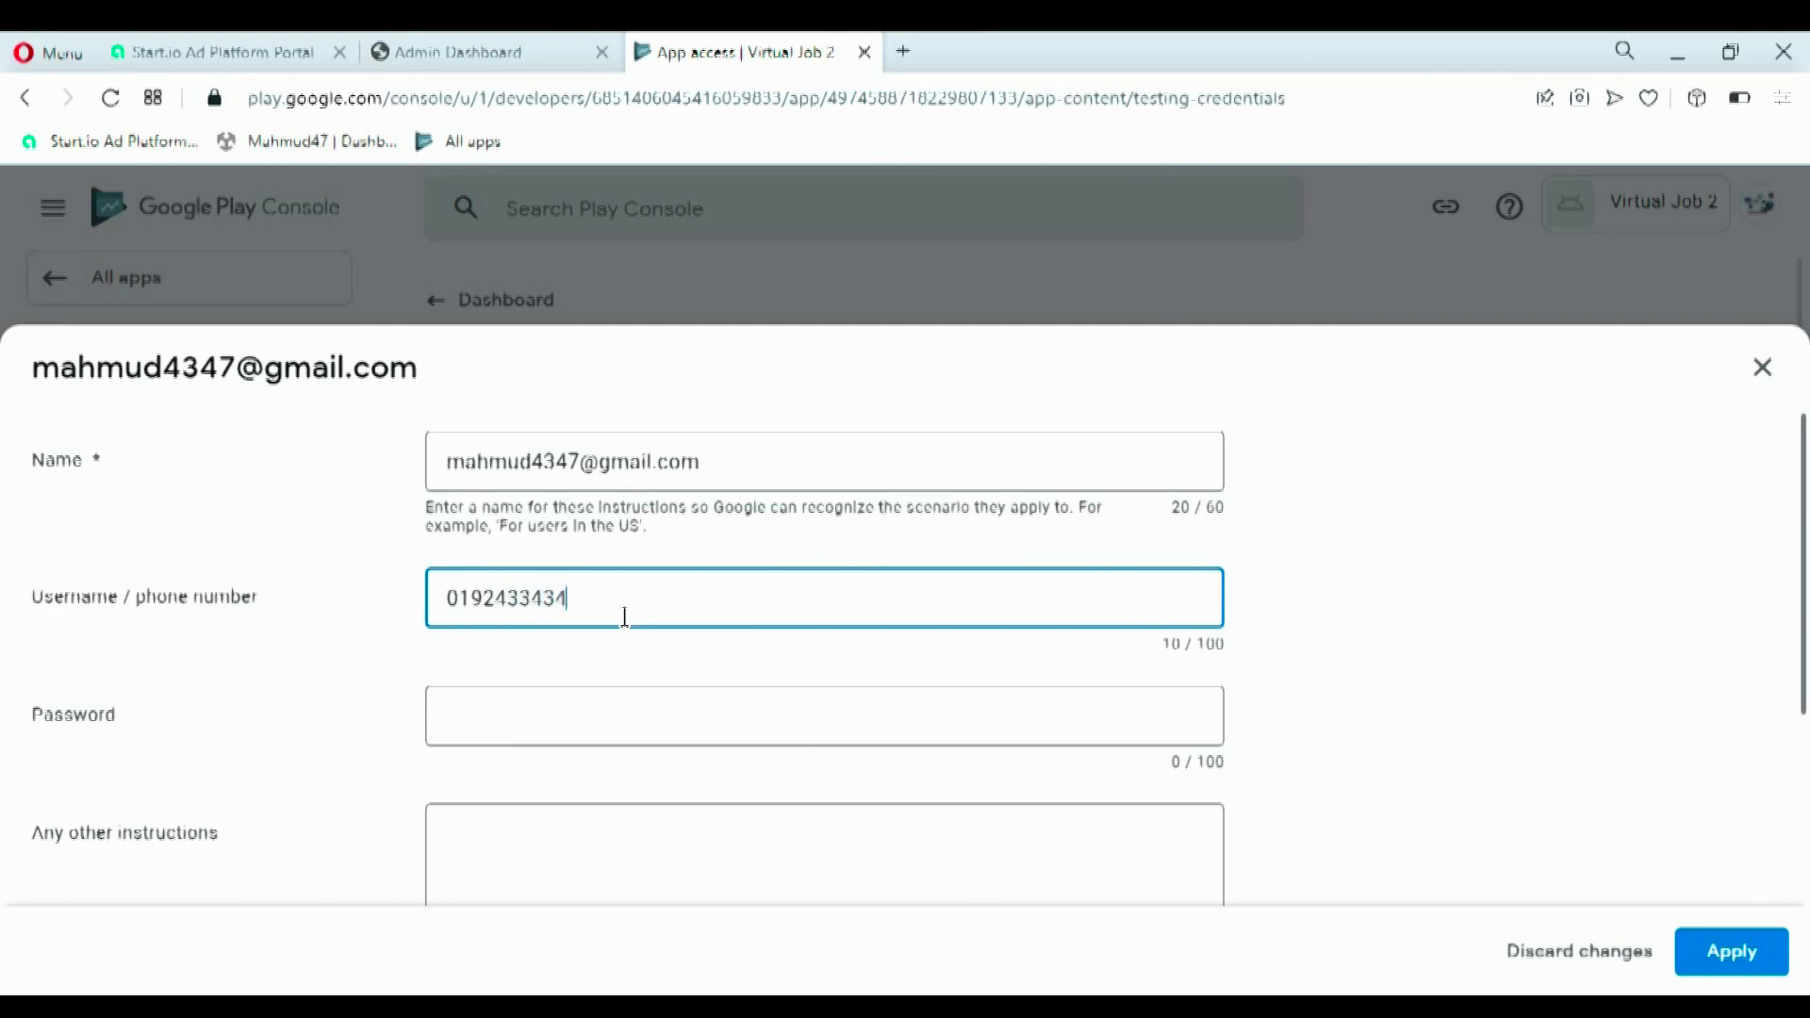
key("Left")
key("Left")
key("Left")
key("Left")
key("BackSpace")
type("8")
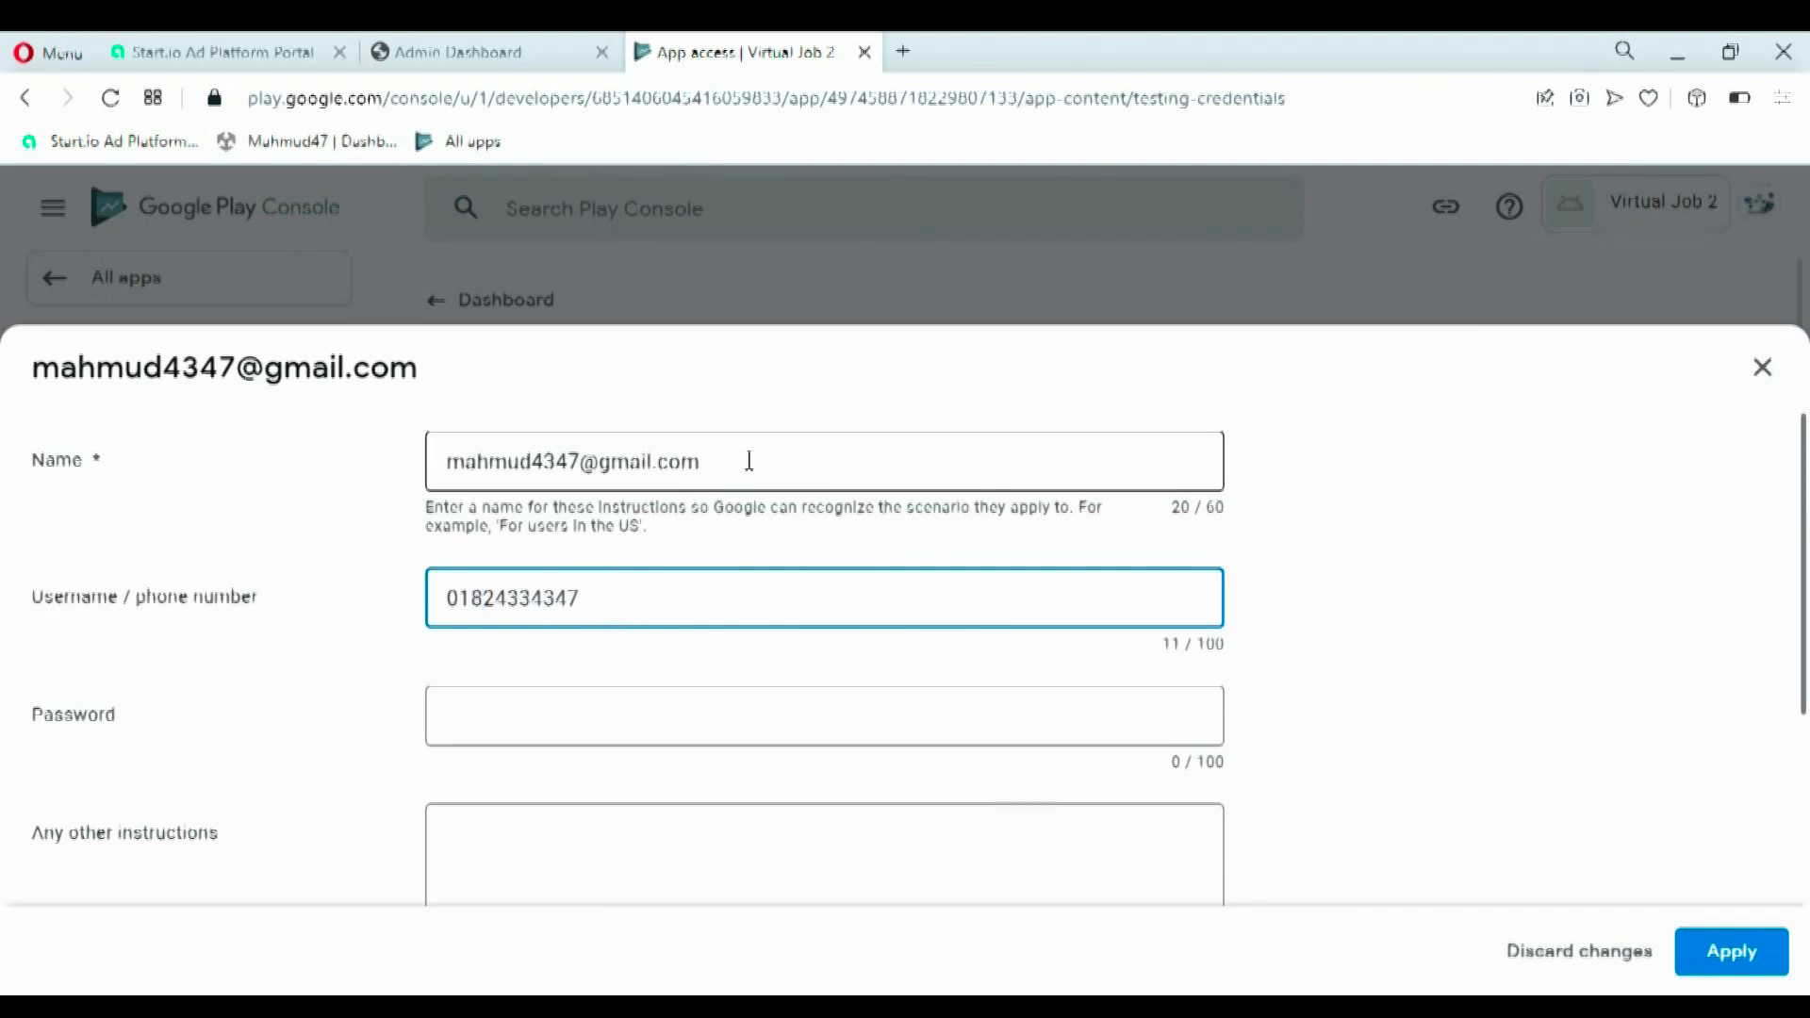
left_click(556, 737)
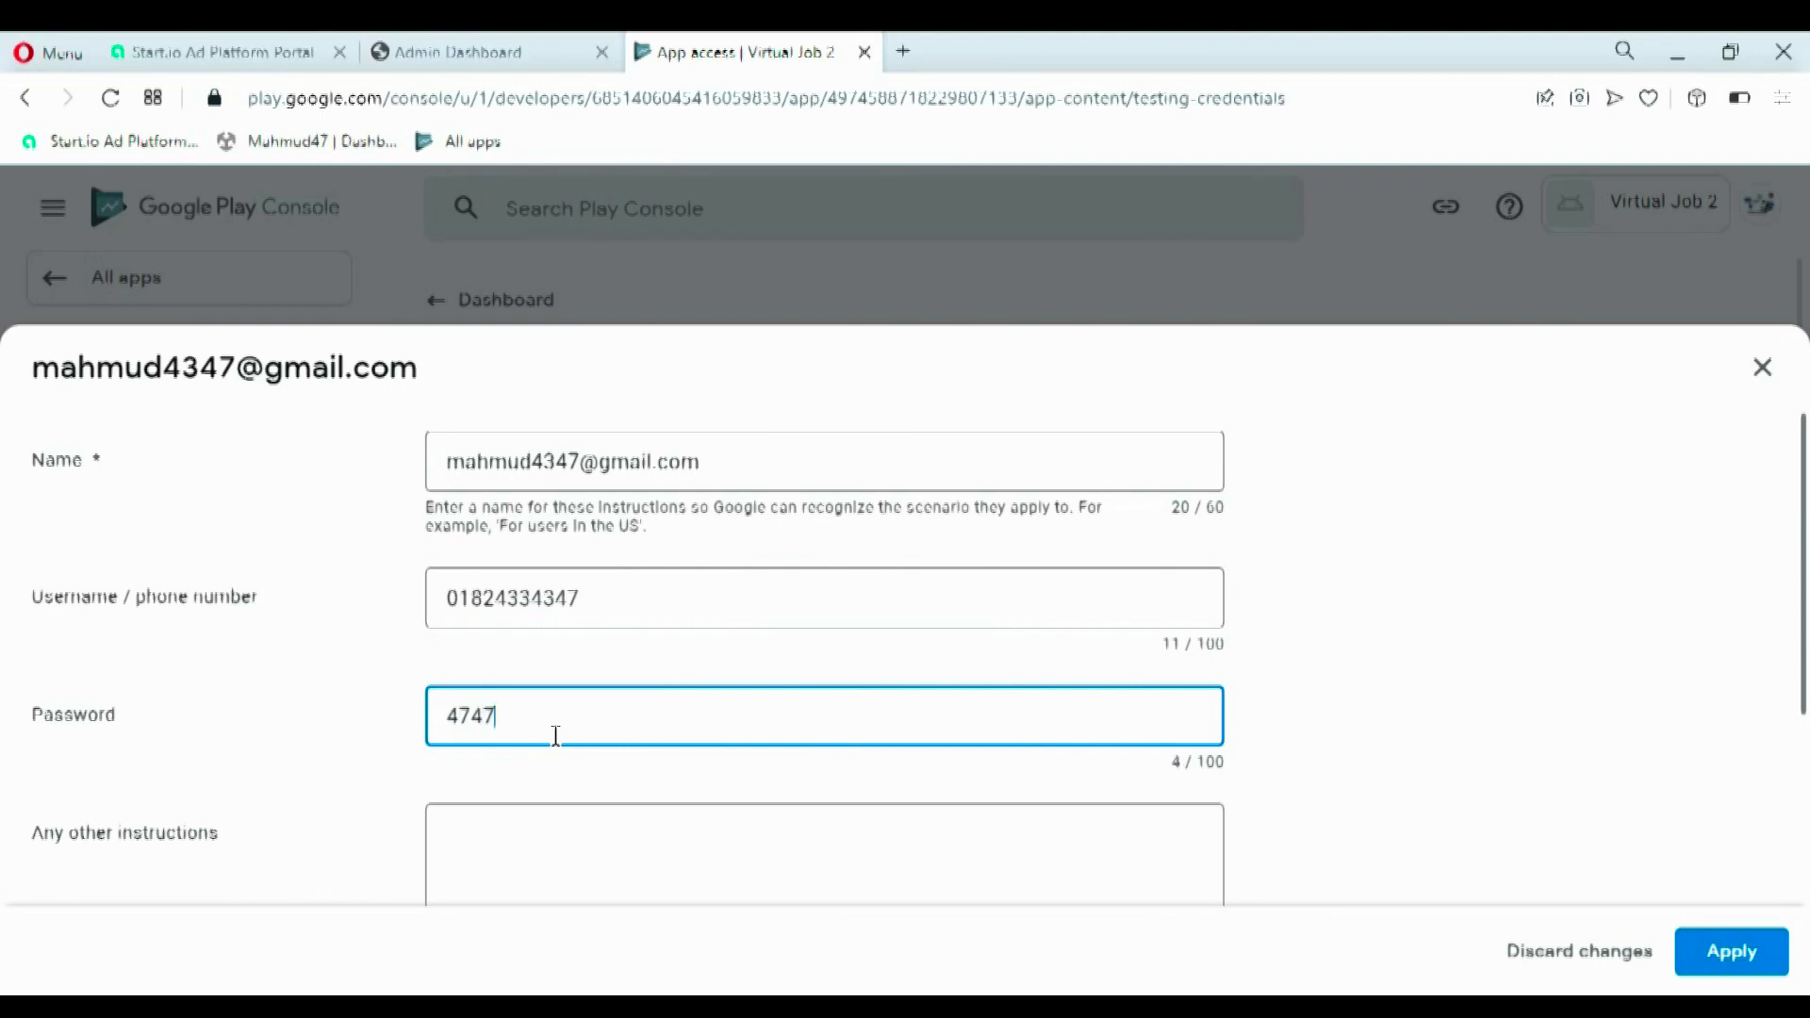
left_click(521, 833)
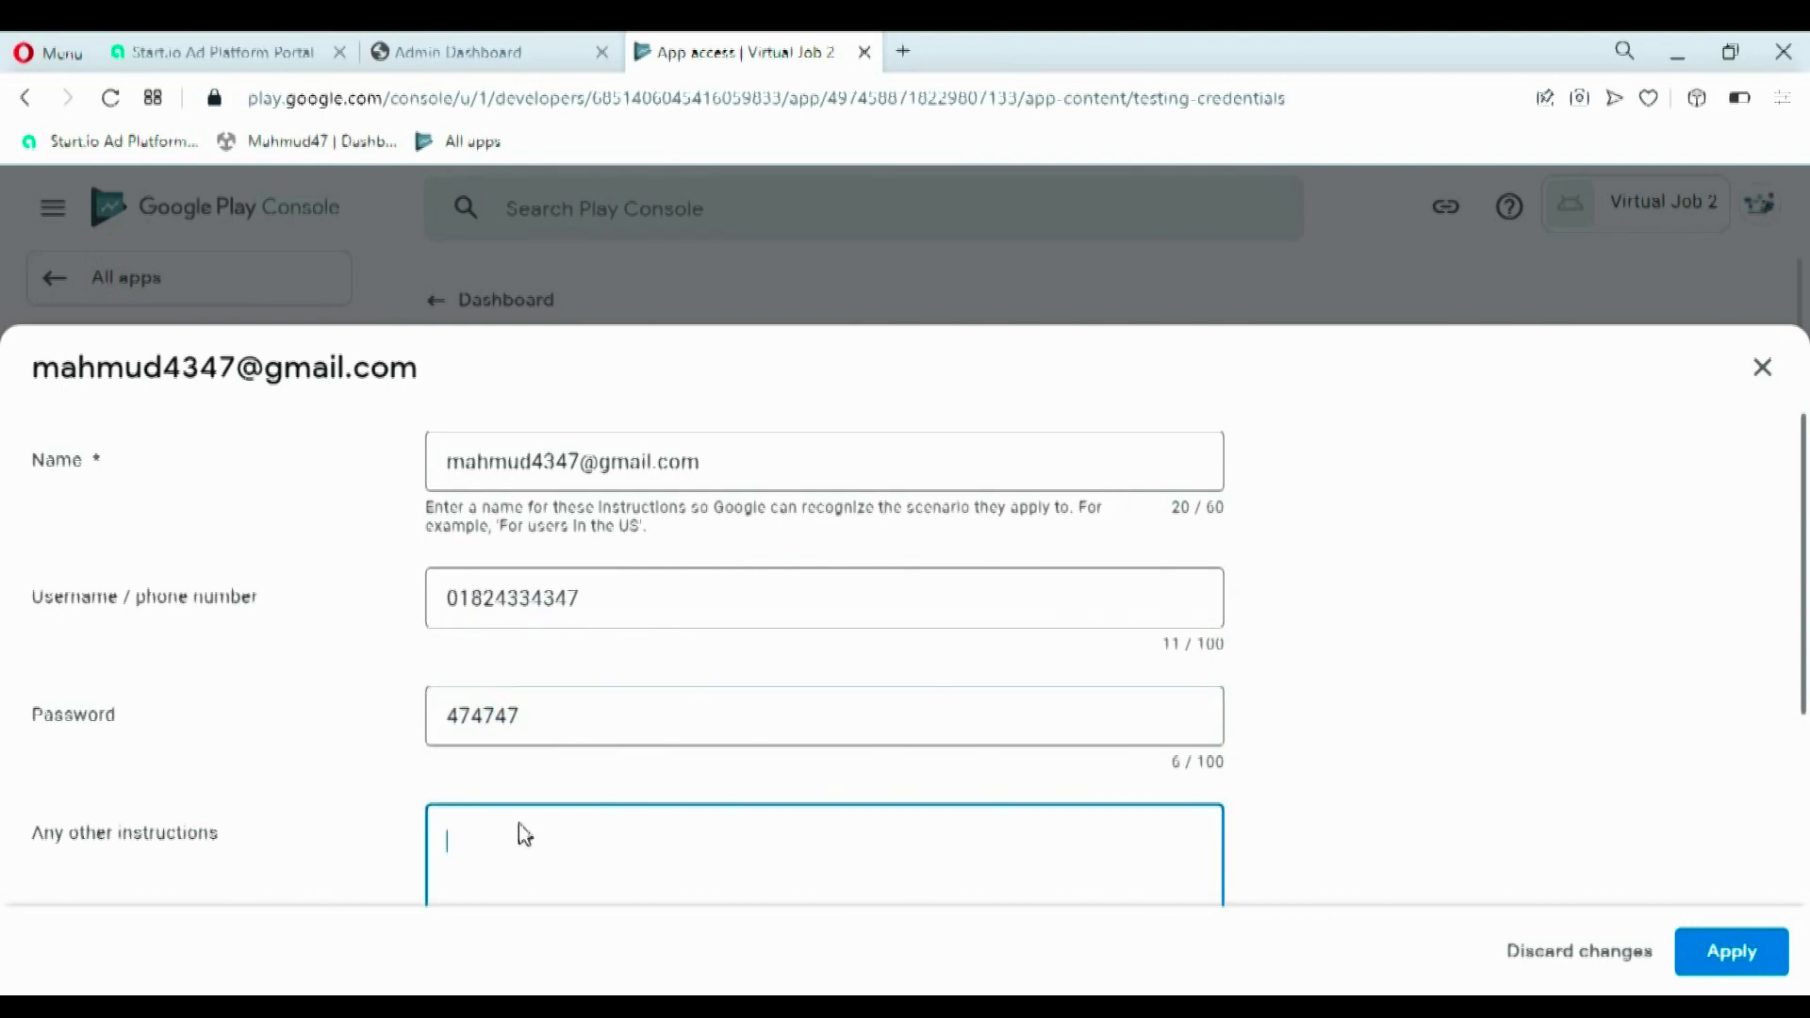
scroll(1784, 628, "down", 4)
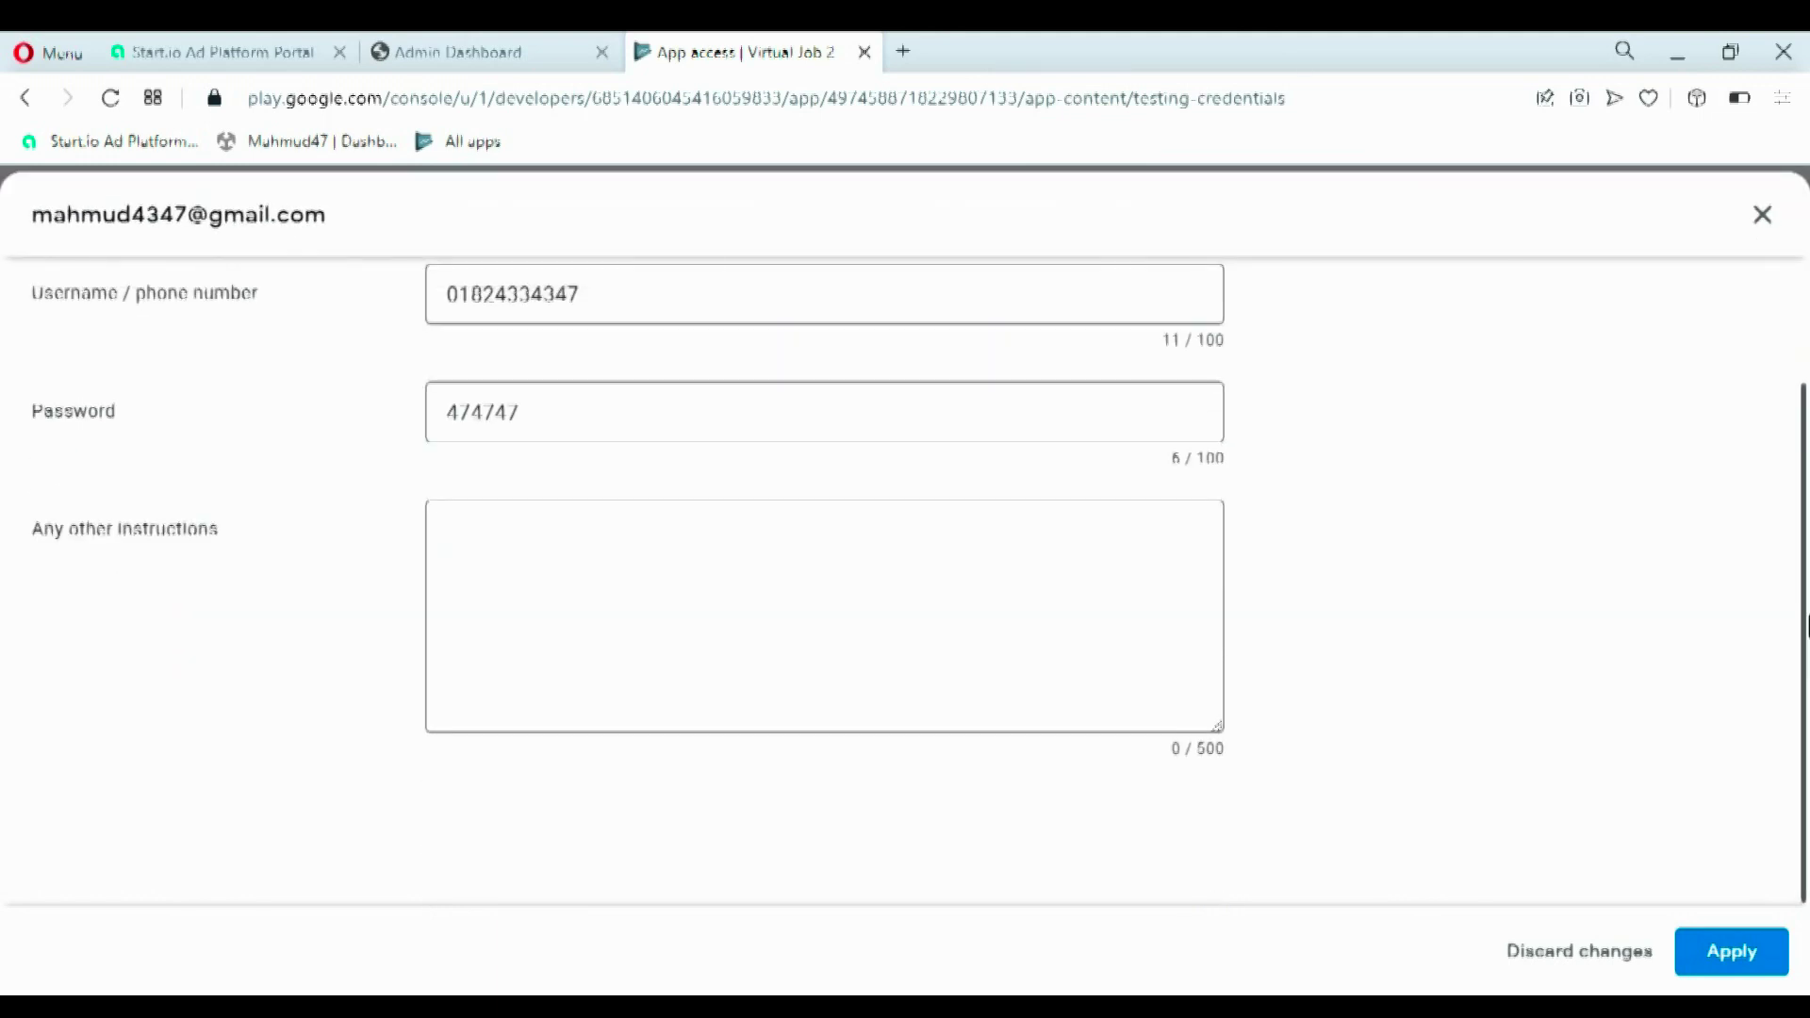
scroll(1237, 635, "up", 4)
left_click_drag(767, 458, 403, 475)
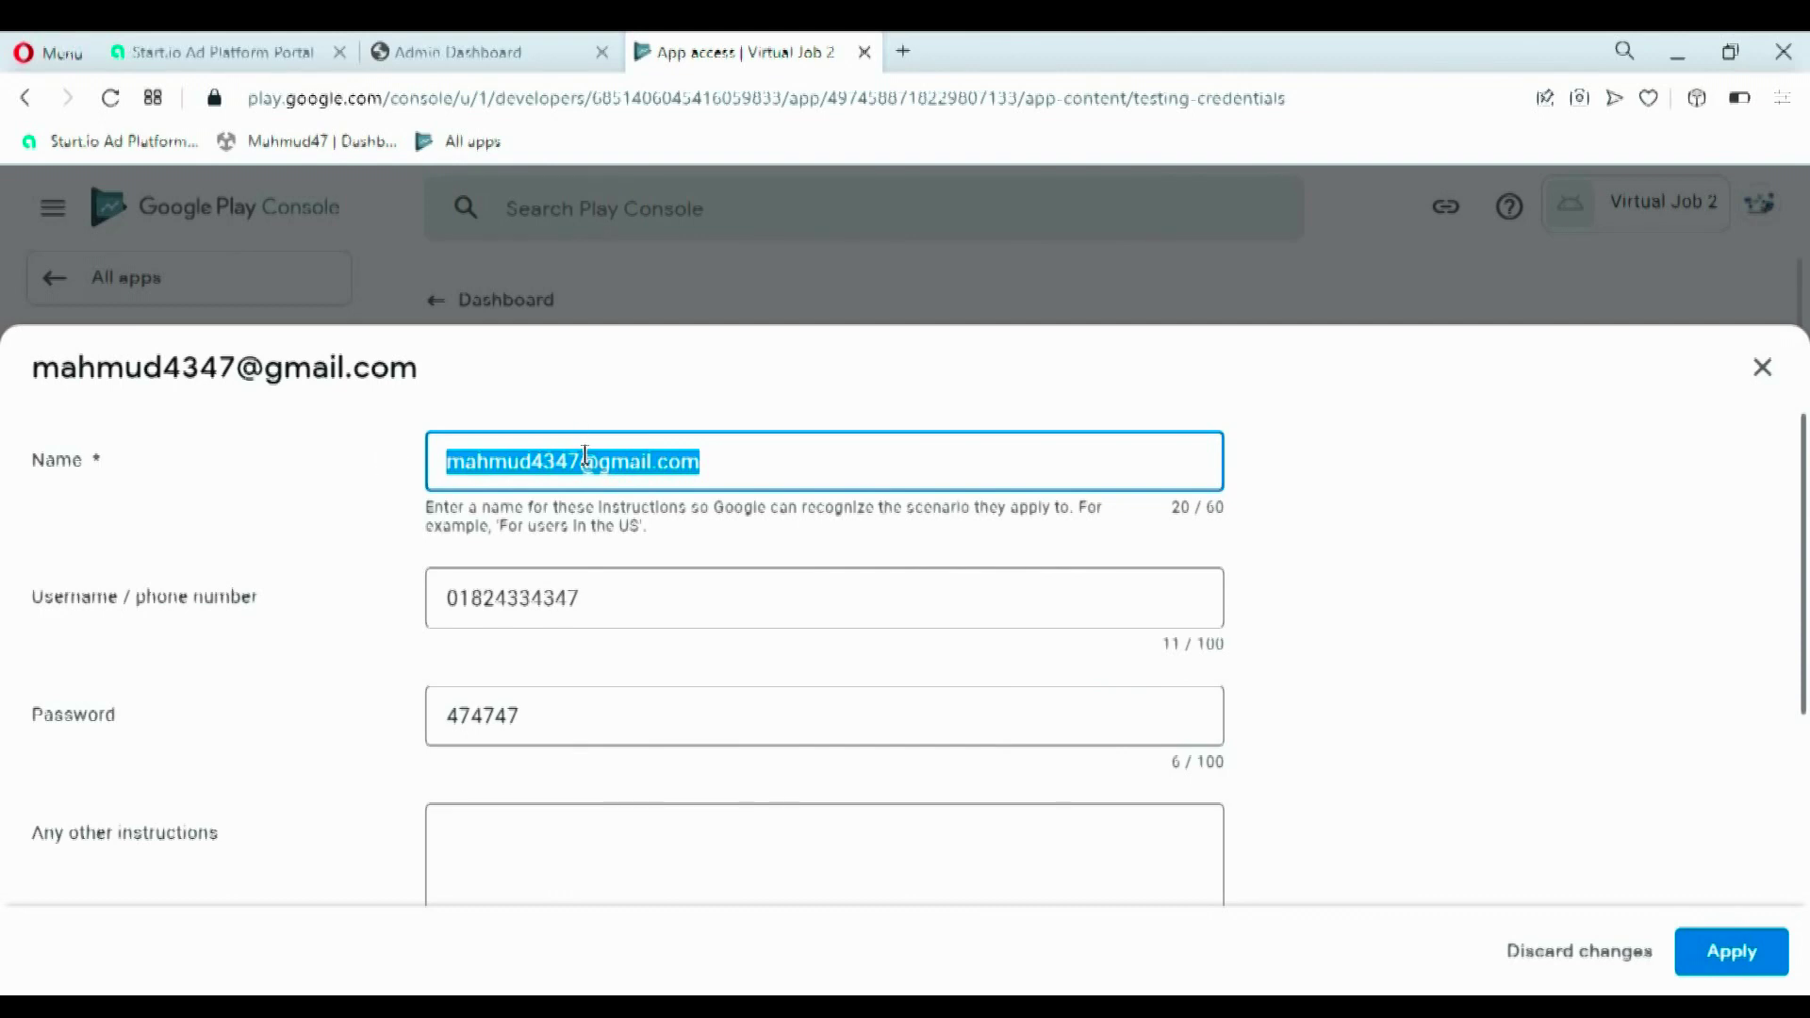
- Write the tester's name, e-mail and mobile number into Any other instructions
left_click(526, 871)
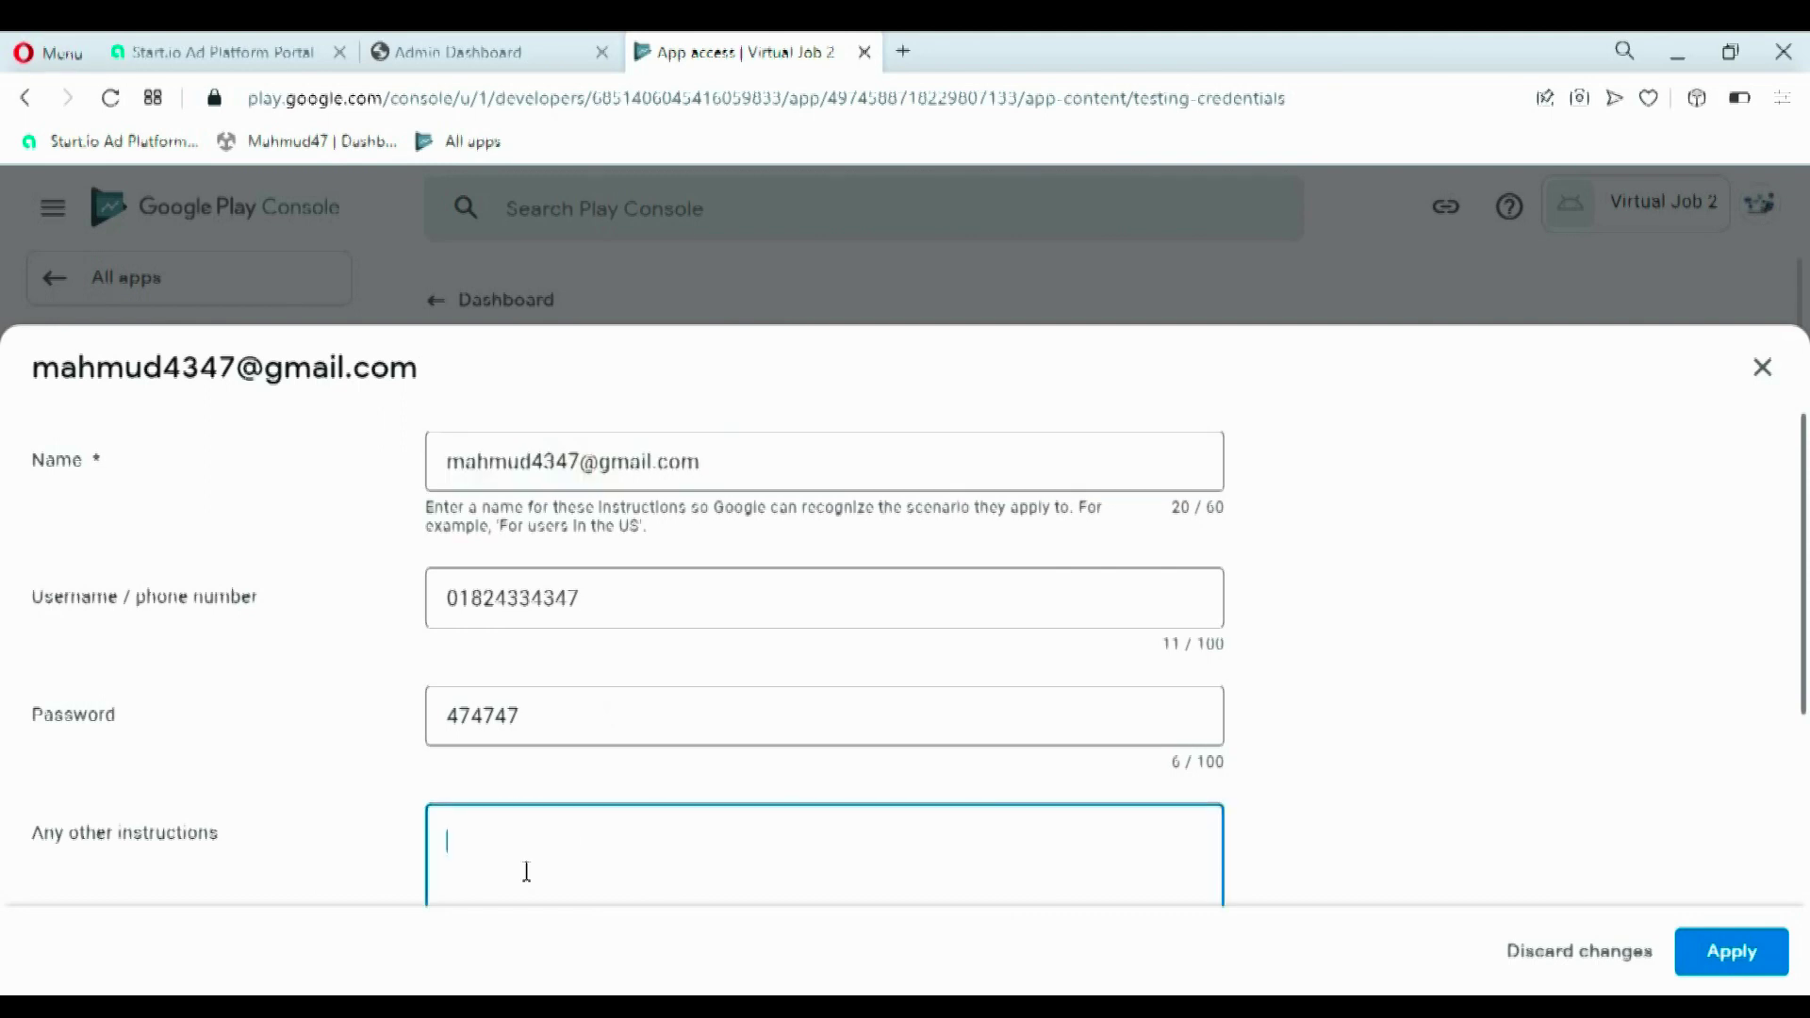
type("Name: Mahmud")
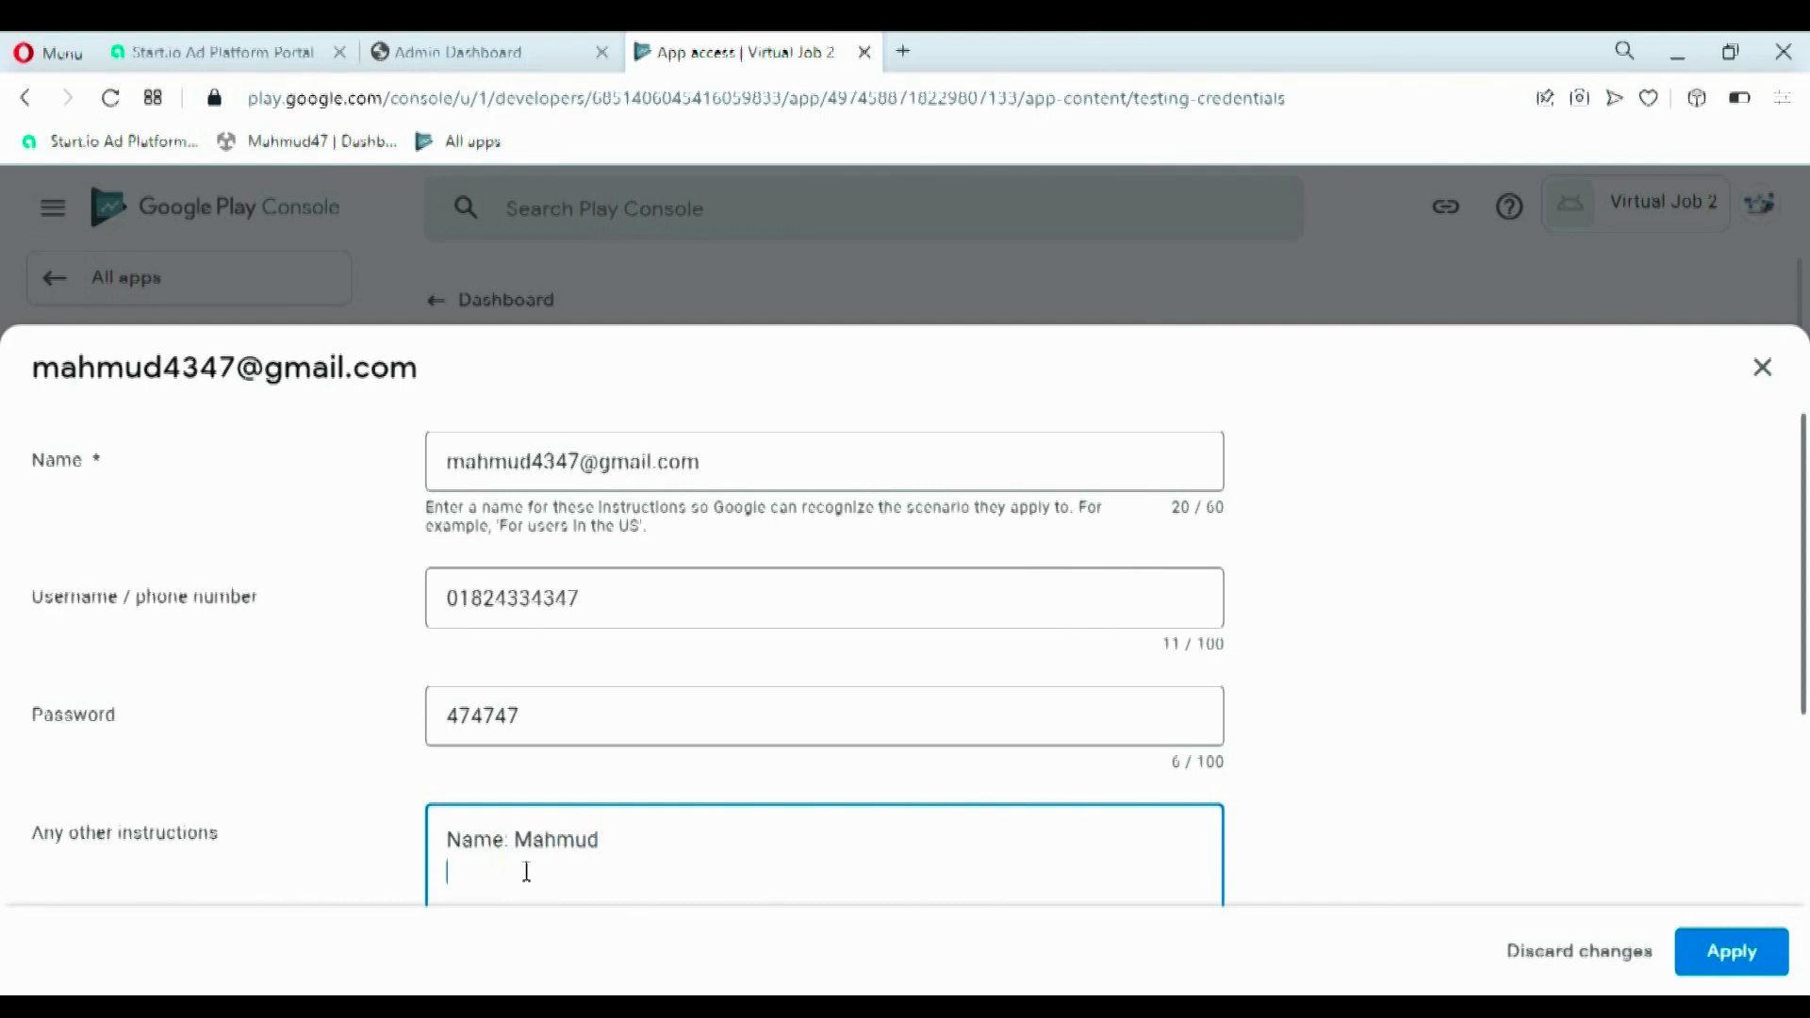
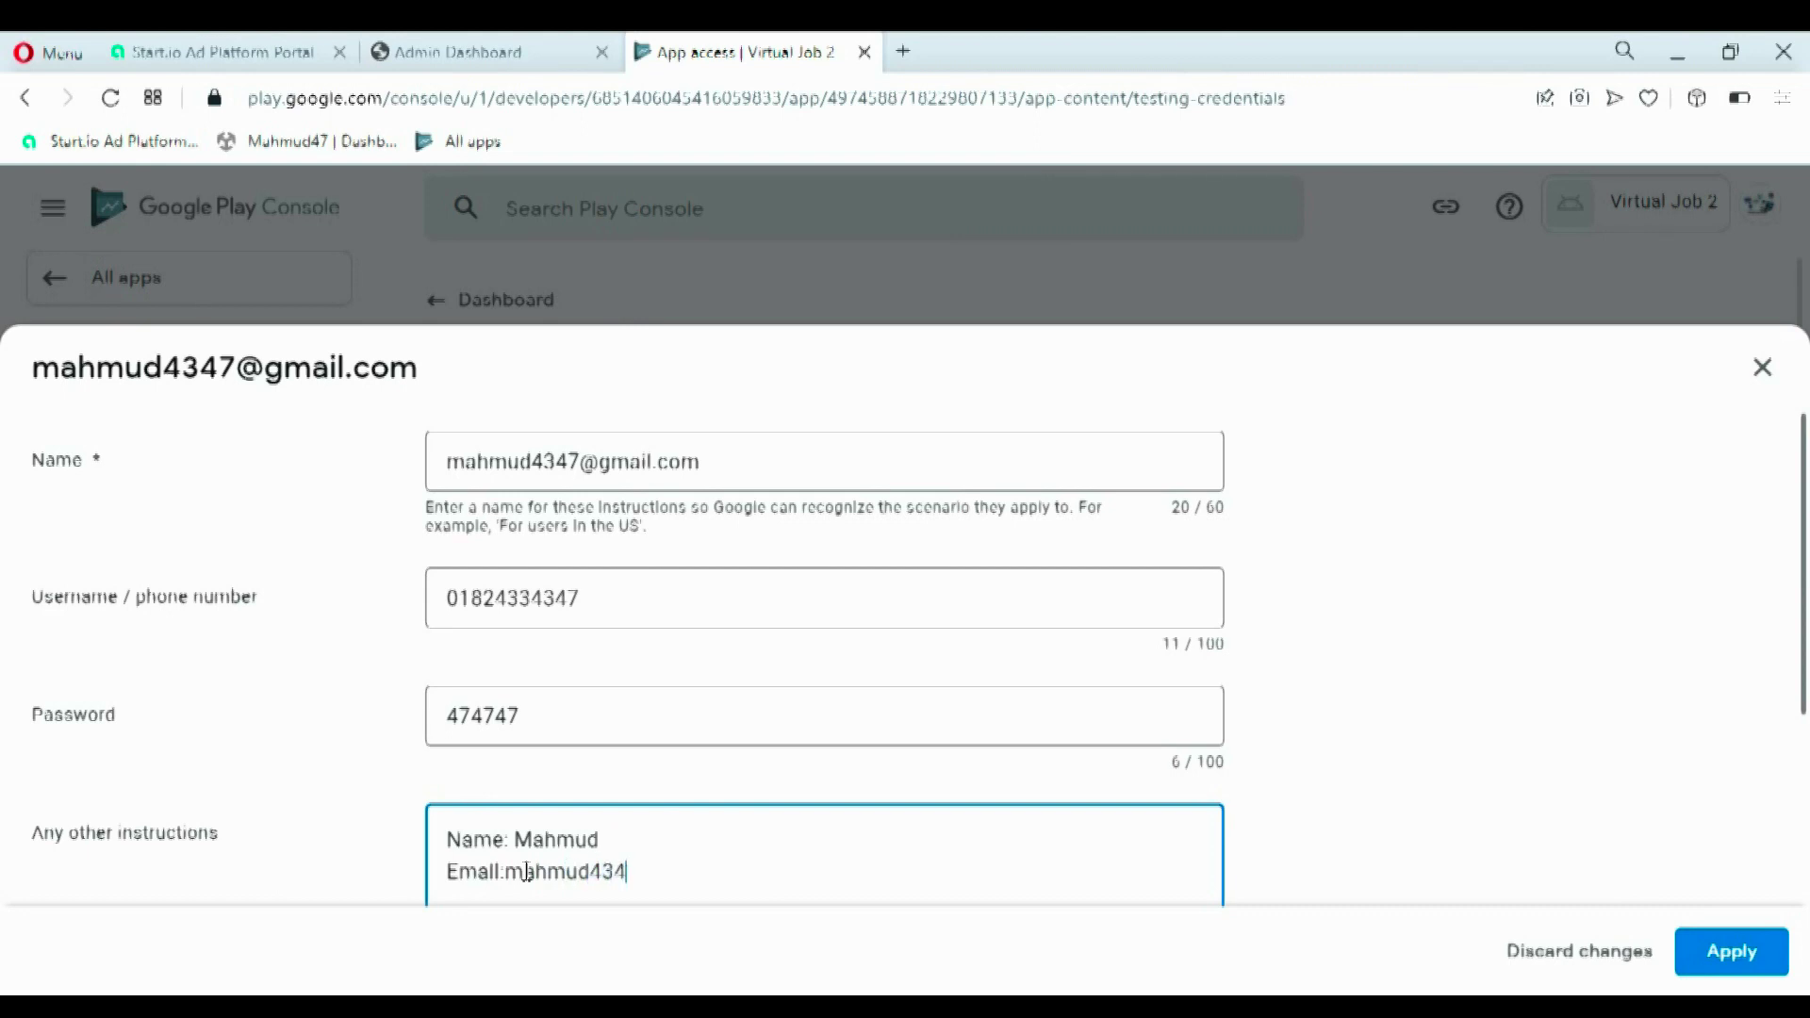
key("Return")
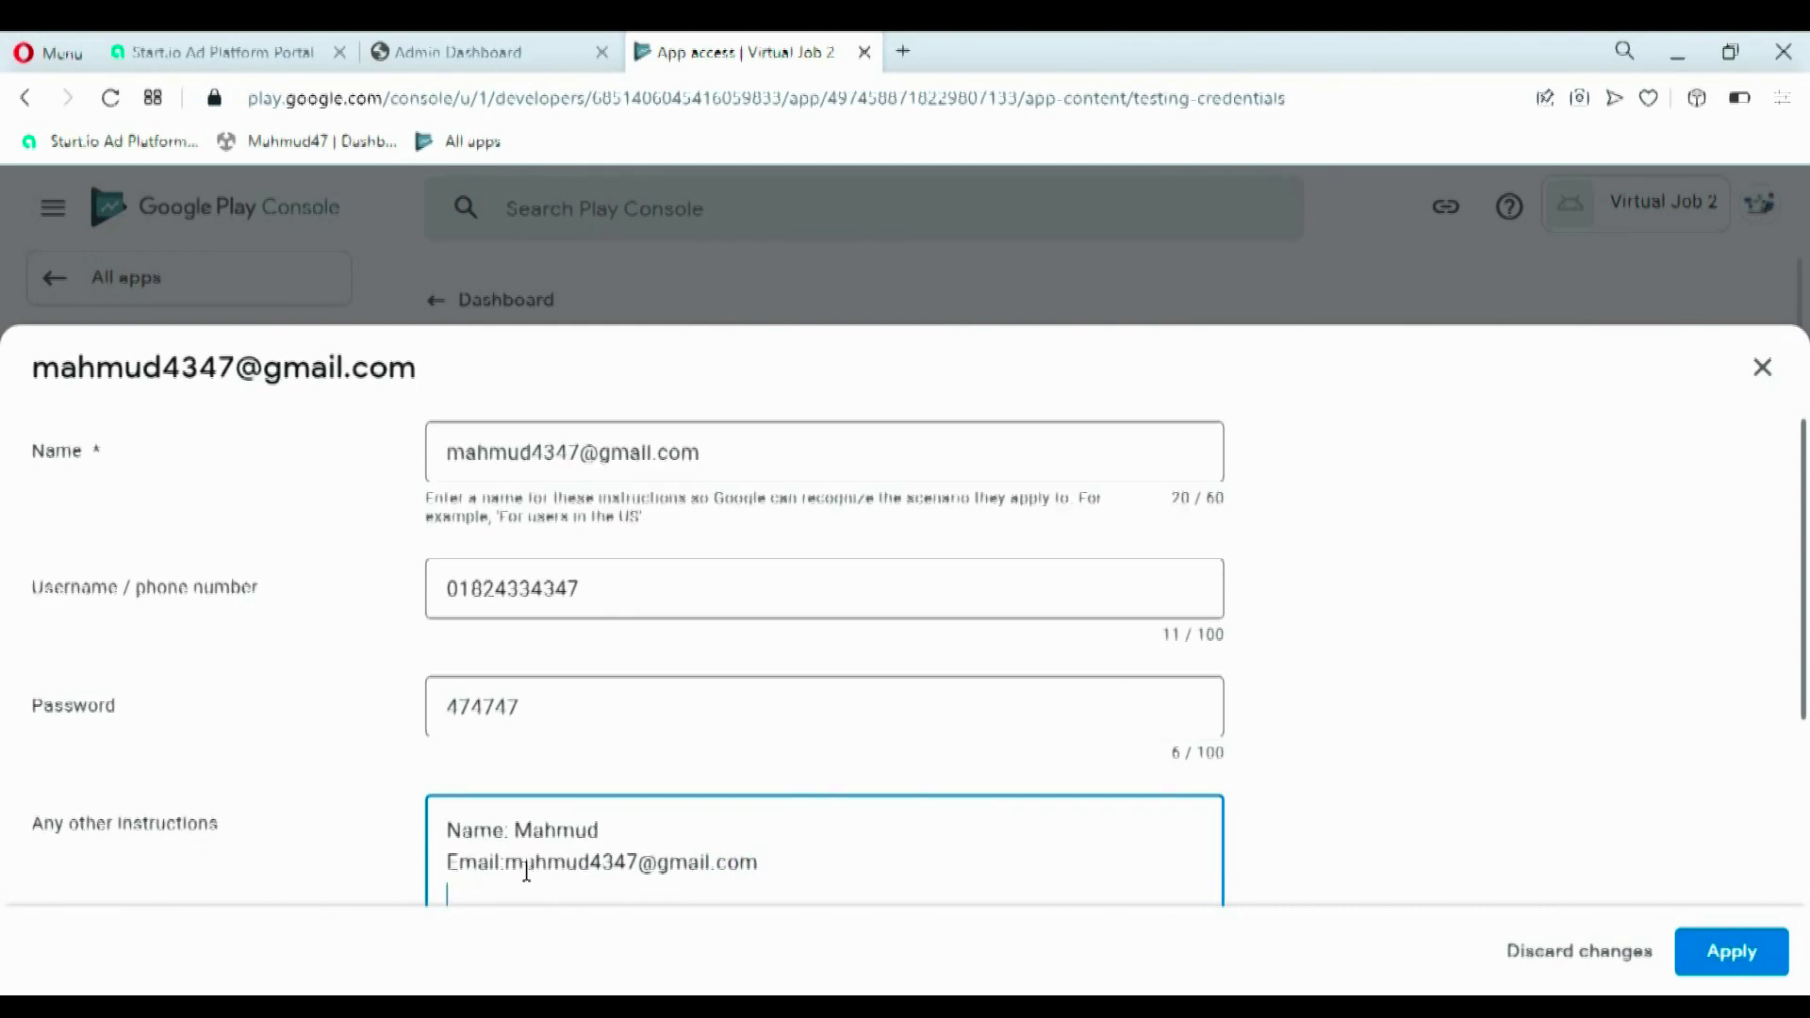
type("Mobile")
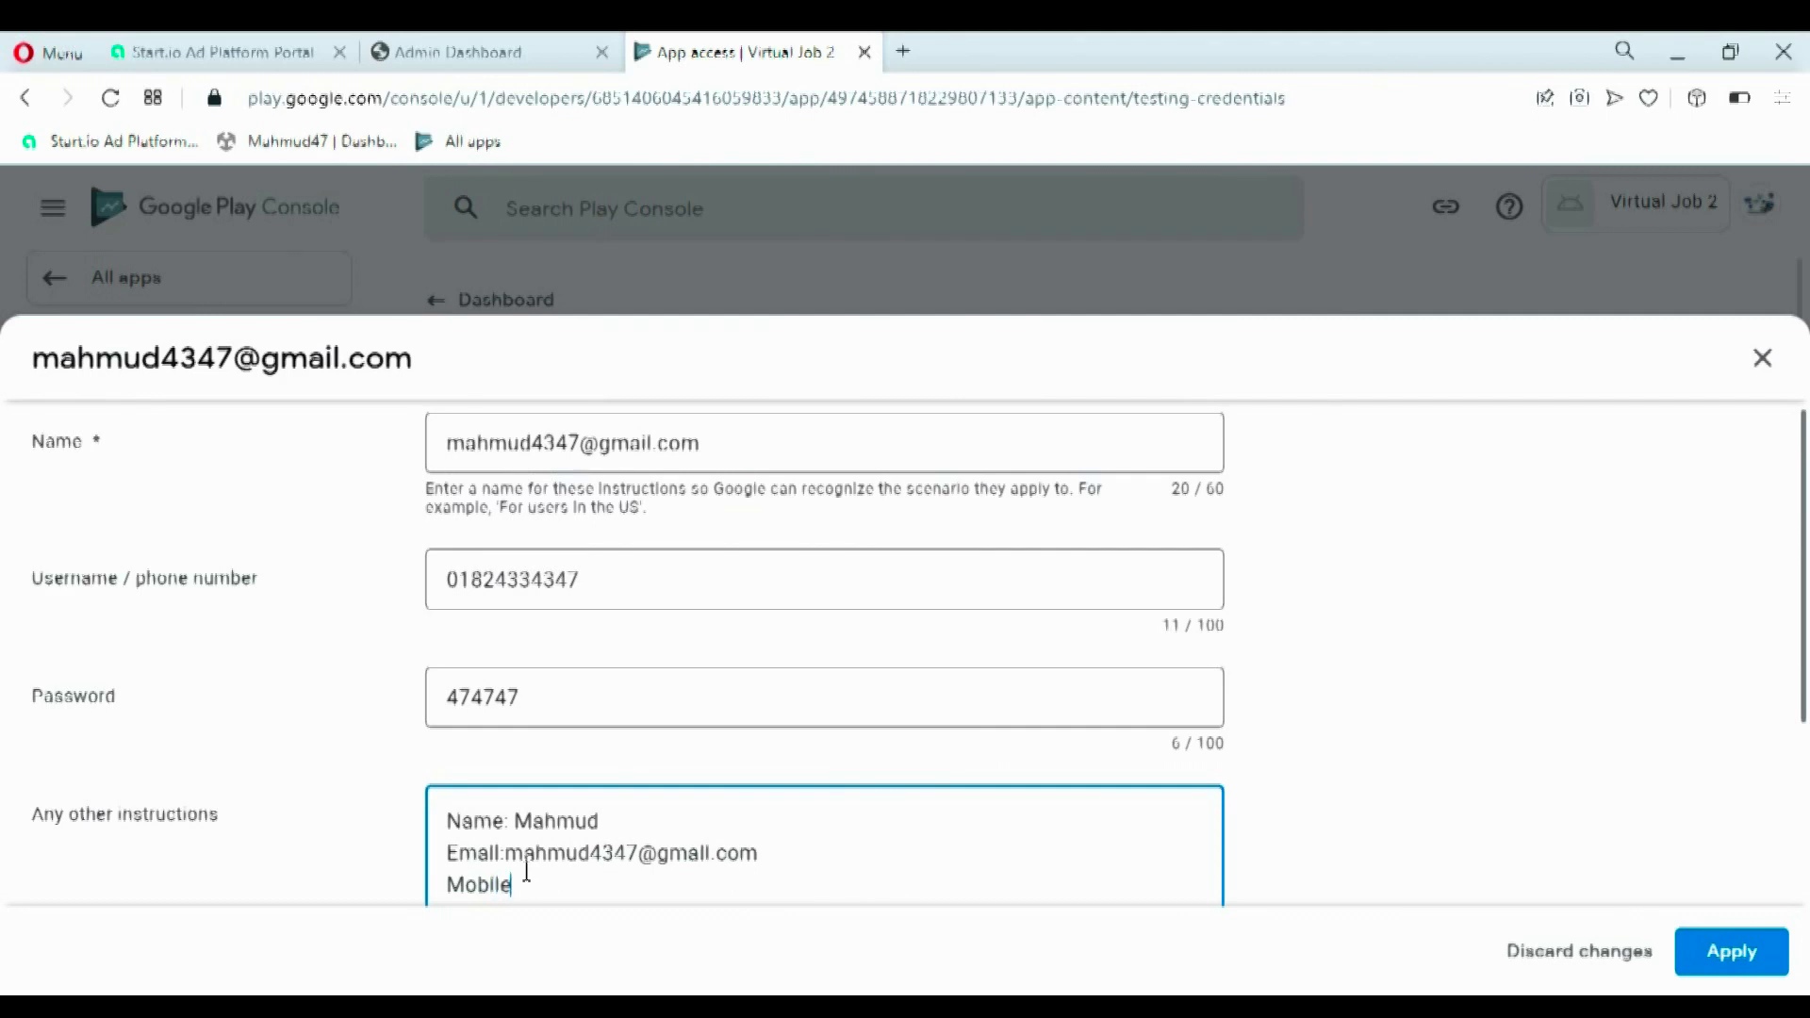
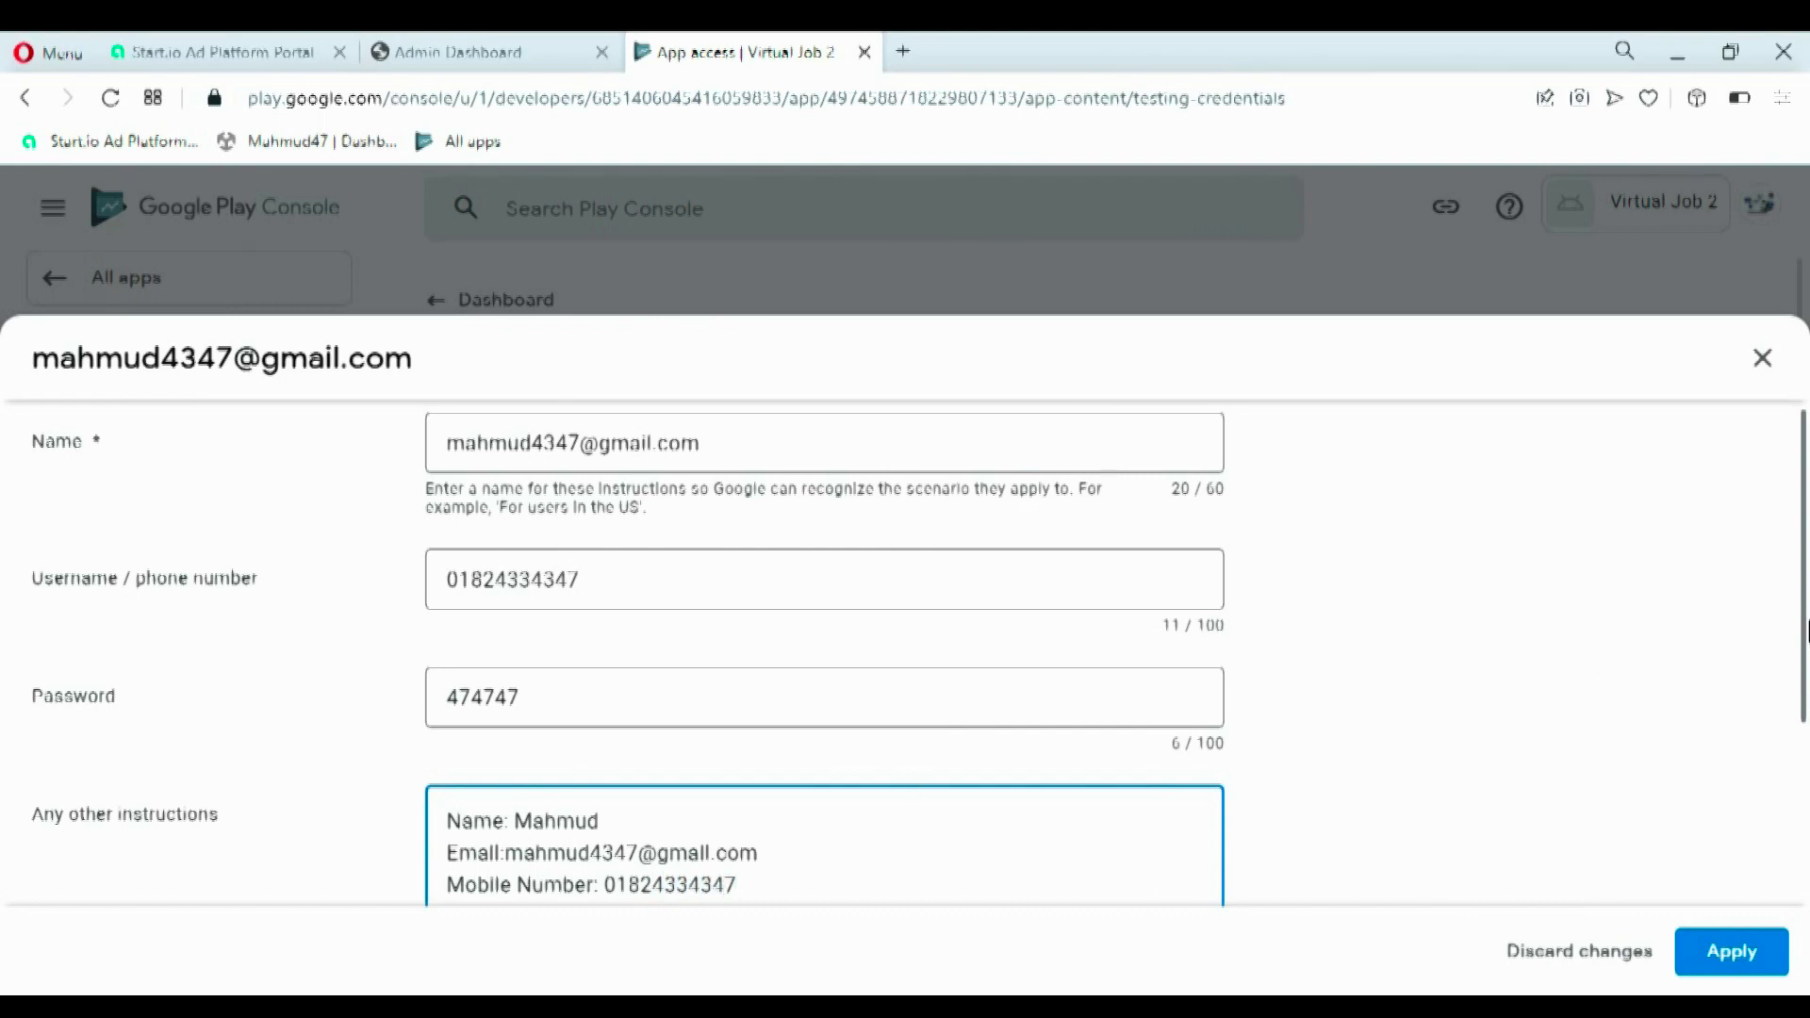
key("Return")
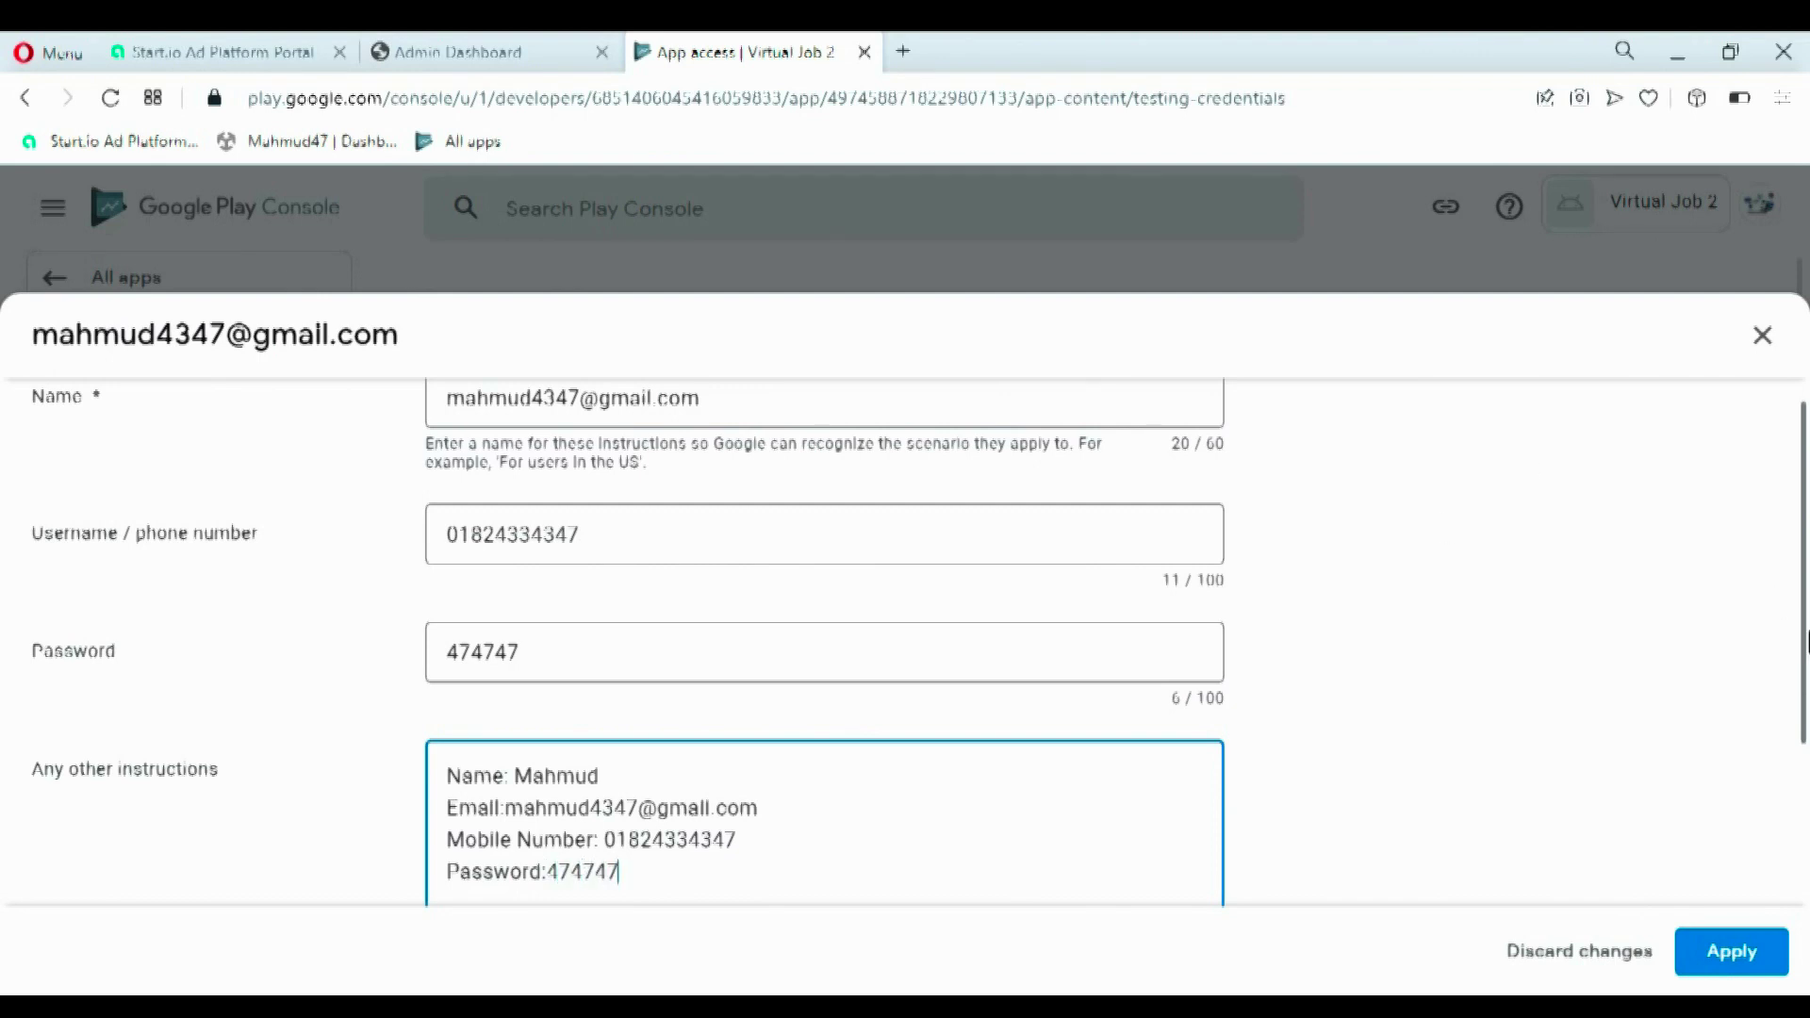
scroll(1806, 623, "down", 3)
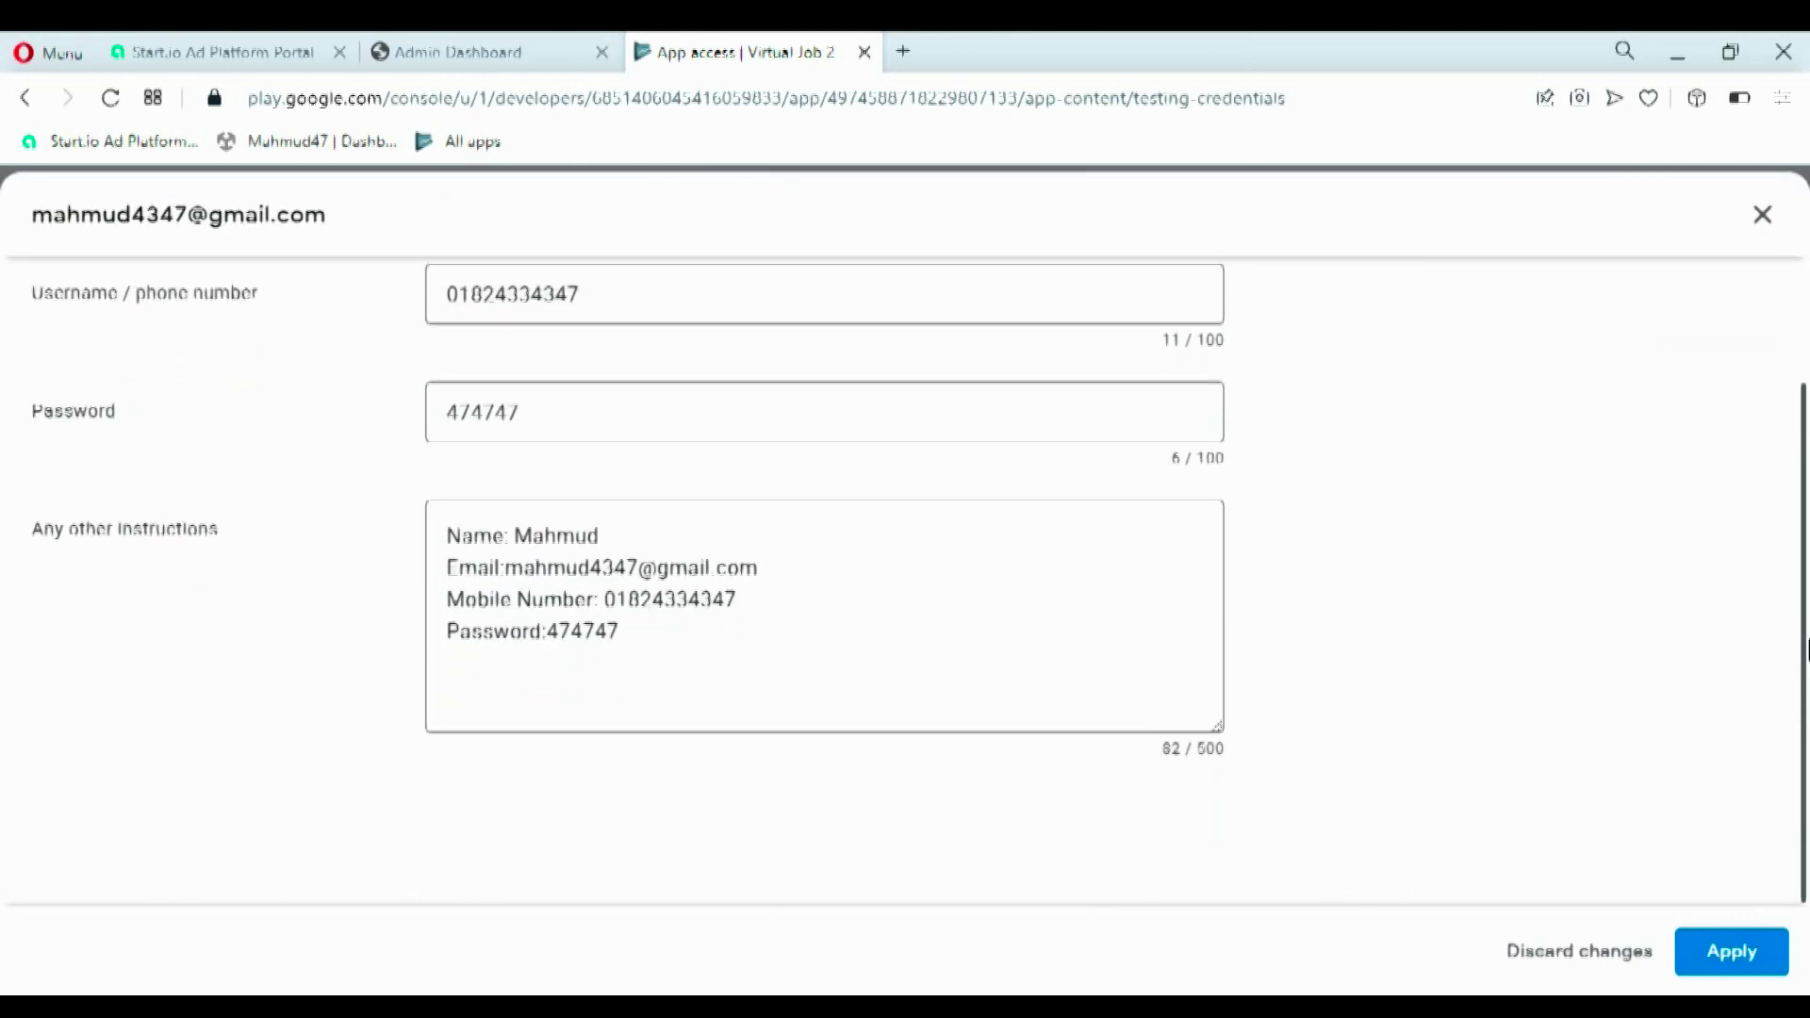
scroll(1805, 407, "up", 3)
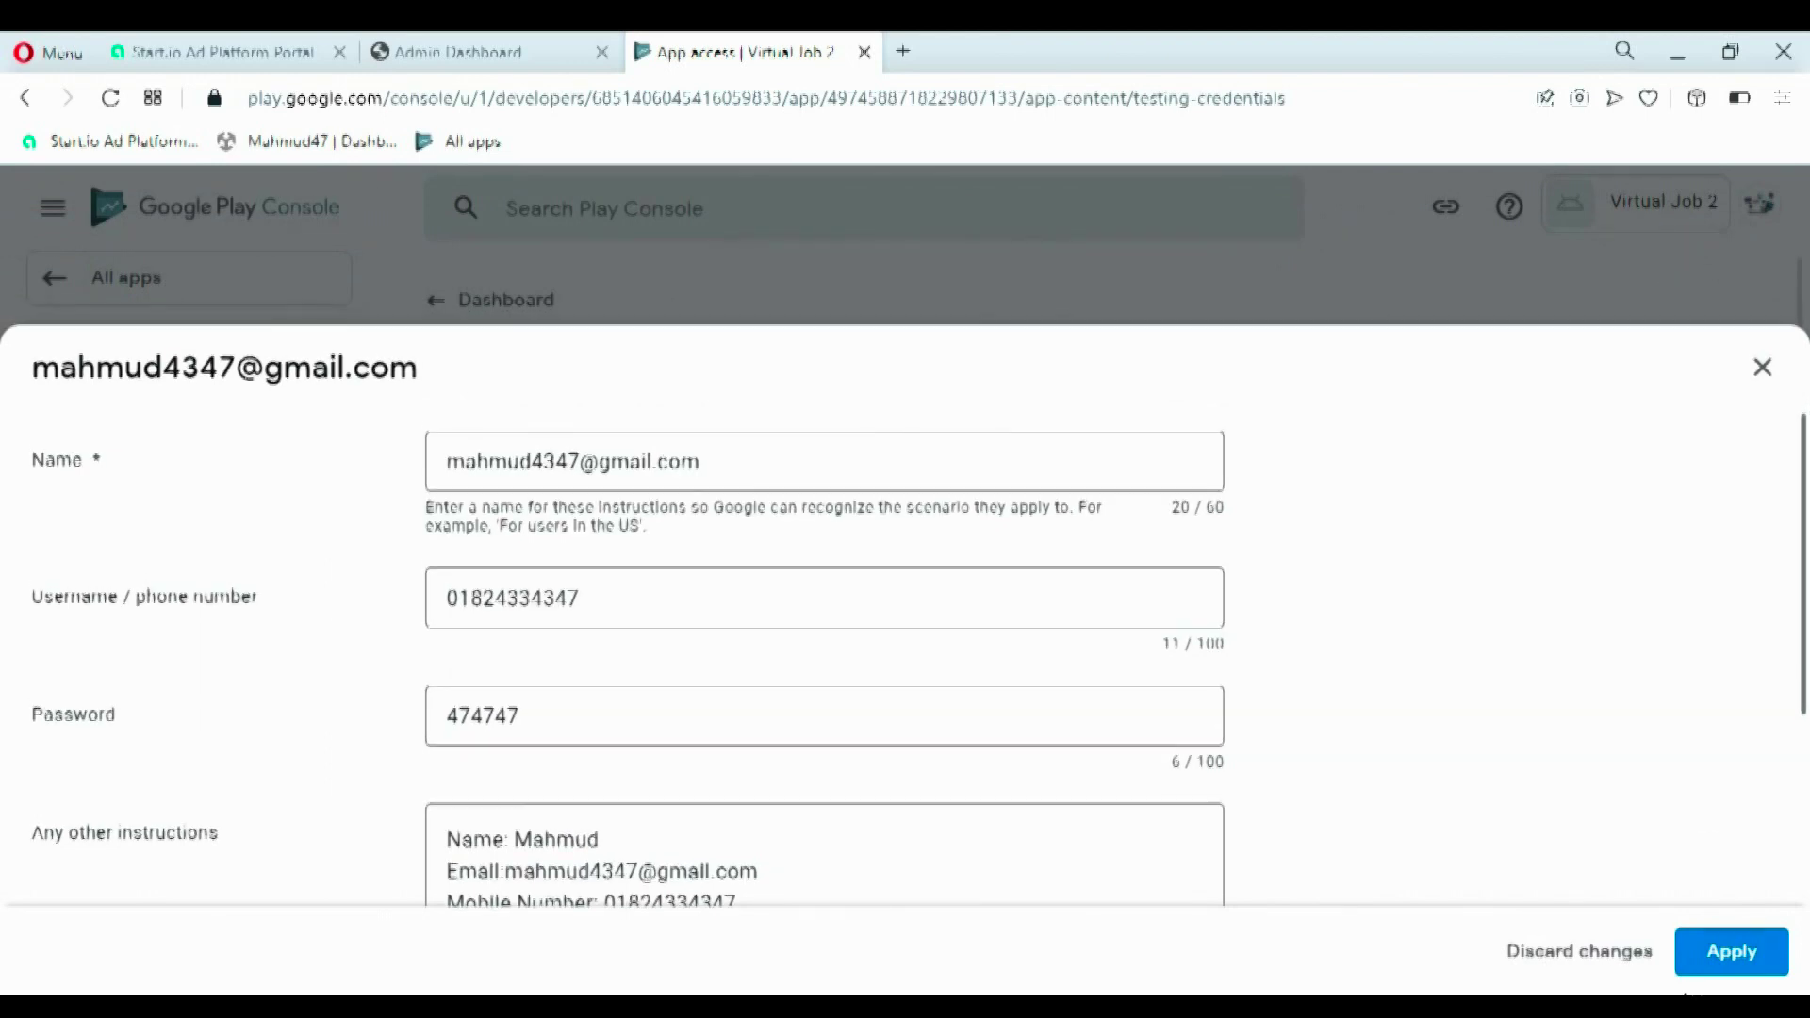
- Apply the login instructions and save the App access declaration
left_click(1716, 966)
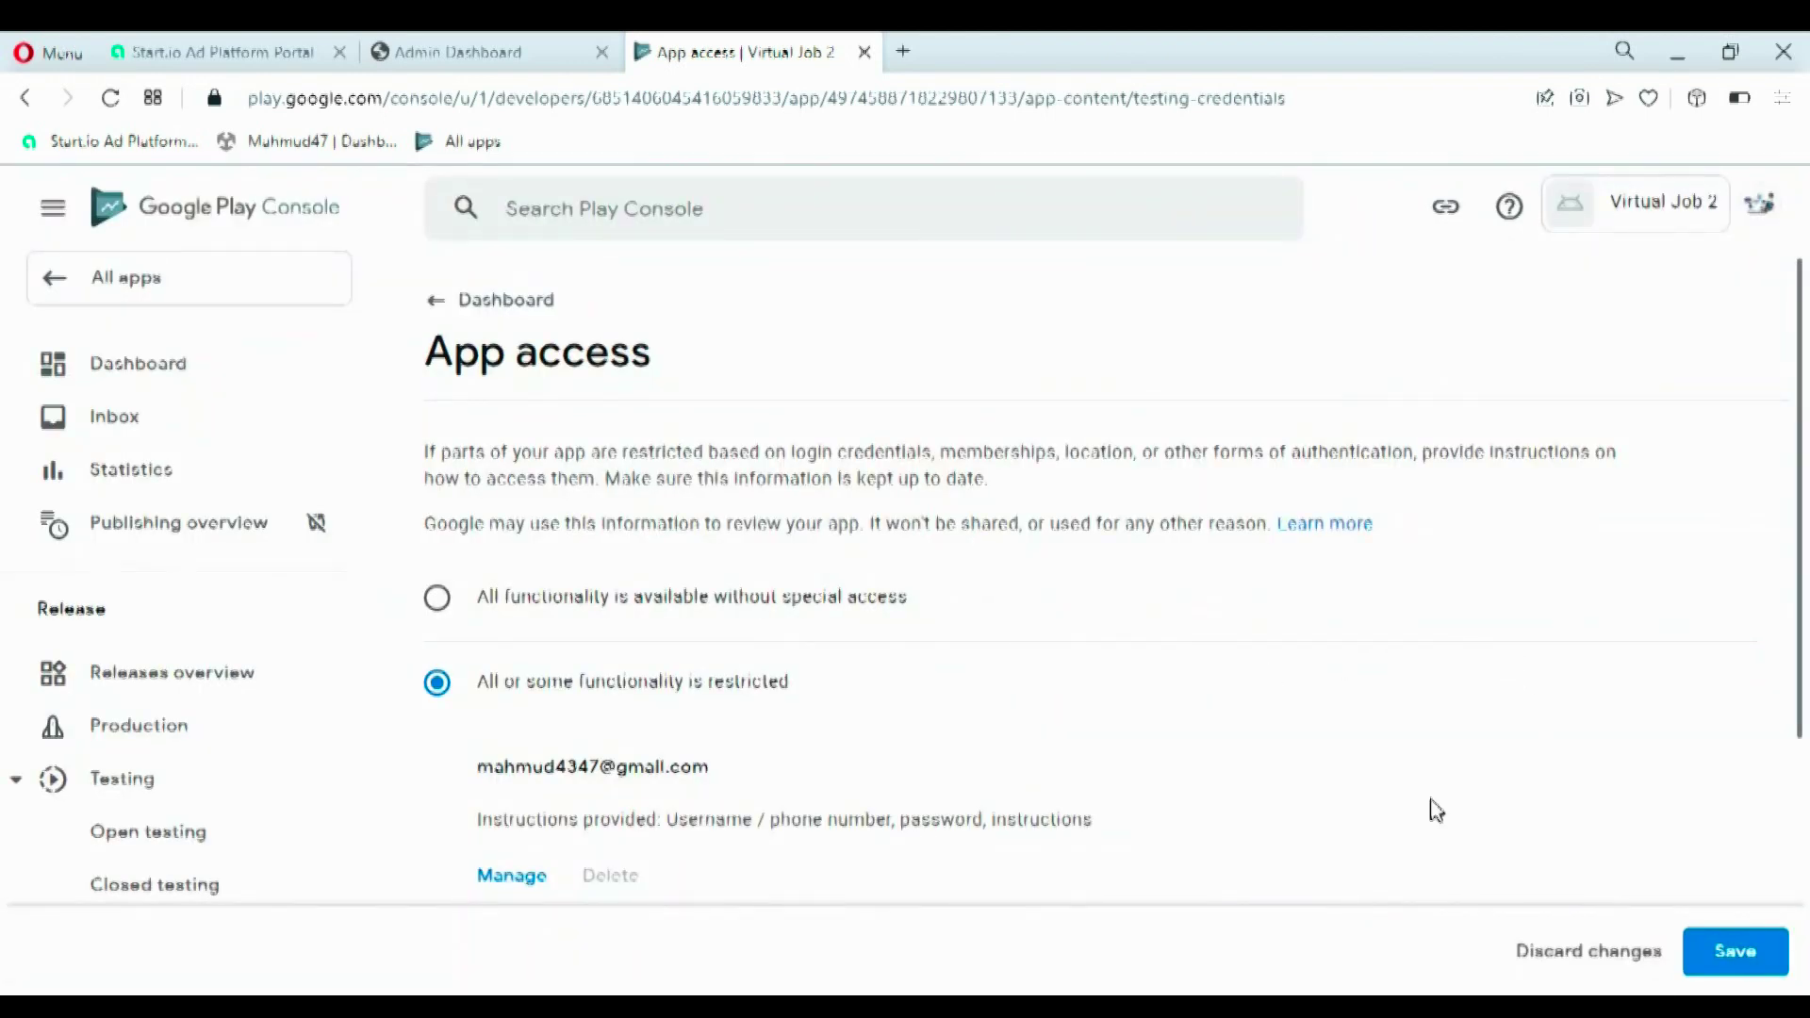
left_click(1734, 938)
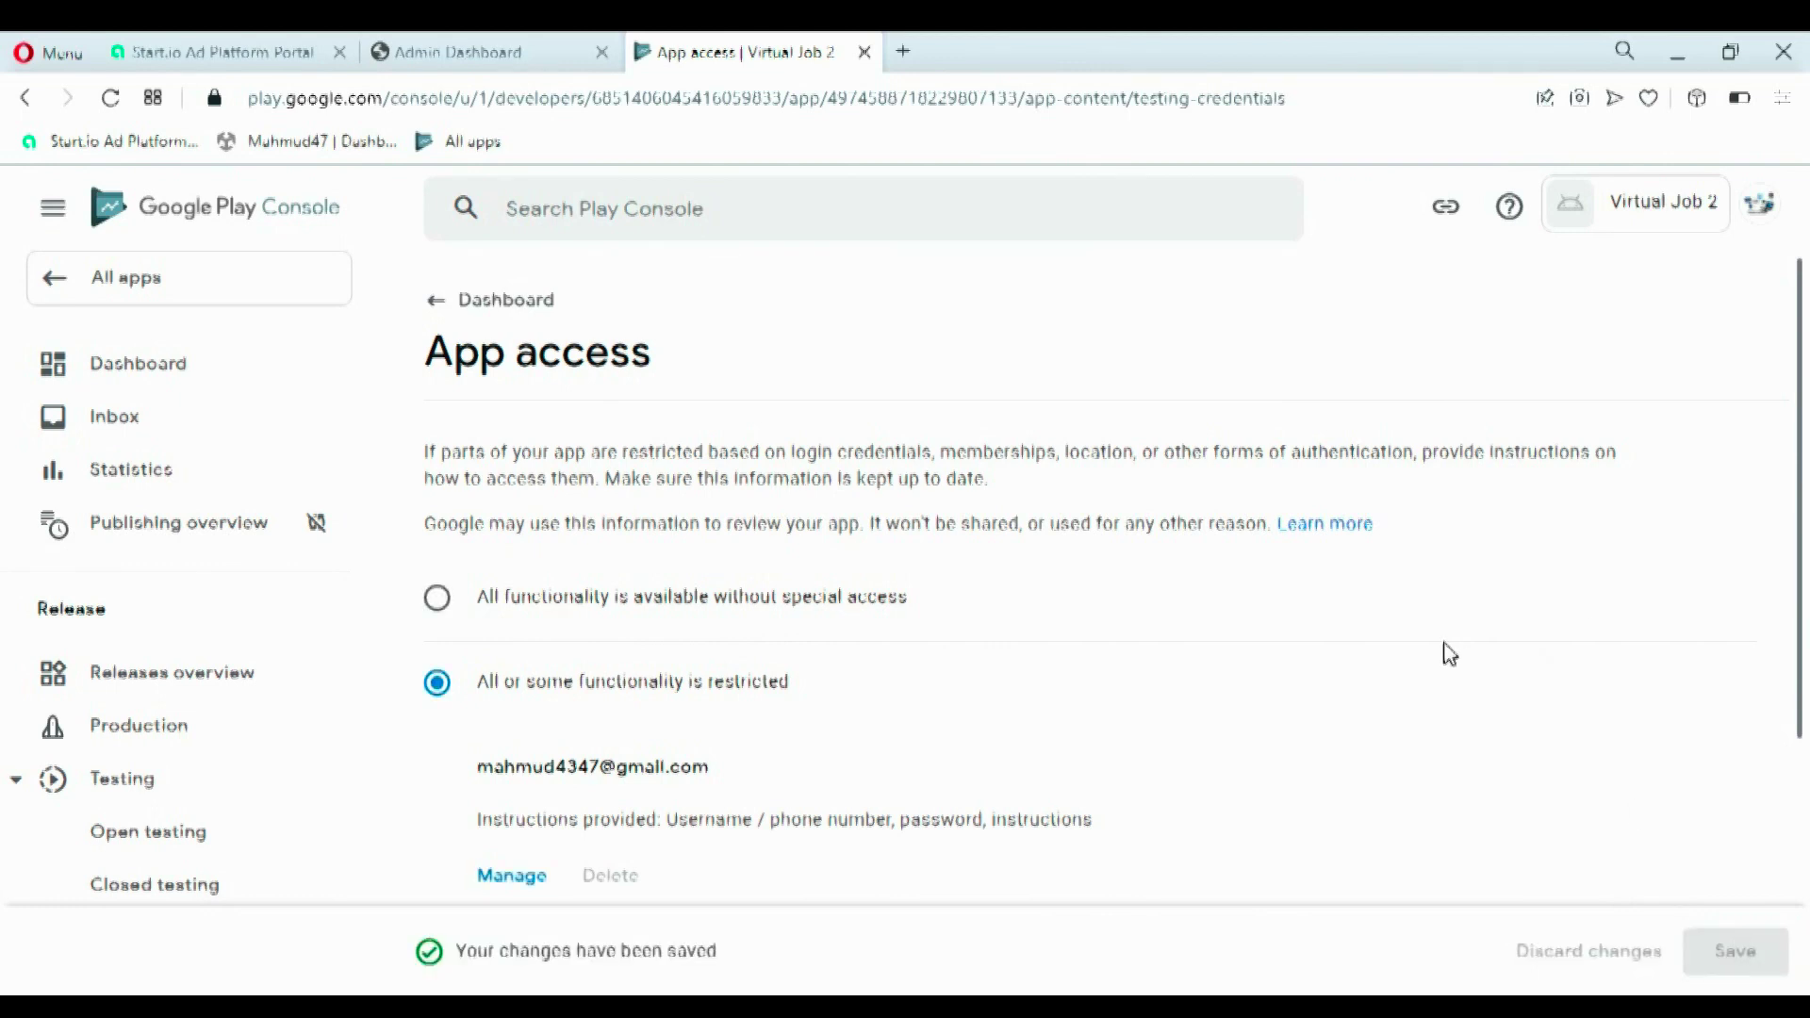
scroll(1806, 545, "down", 3)
scroll(1806, 545, "up", 3)
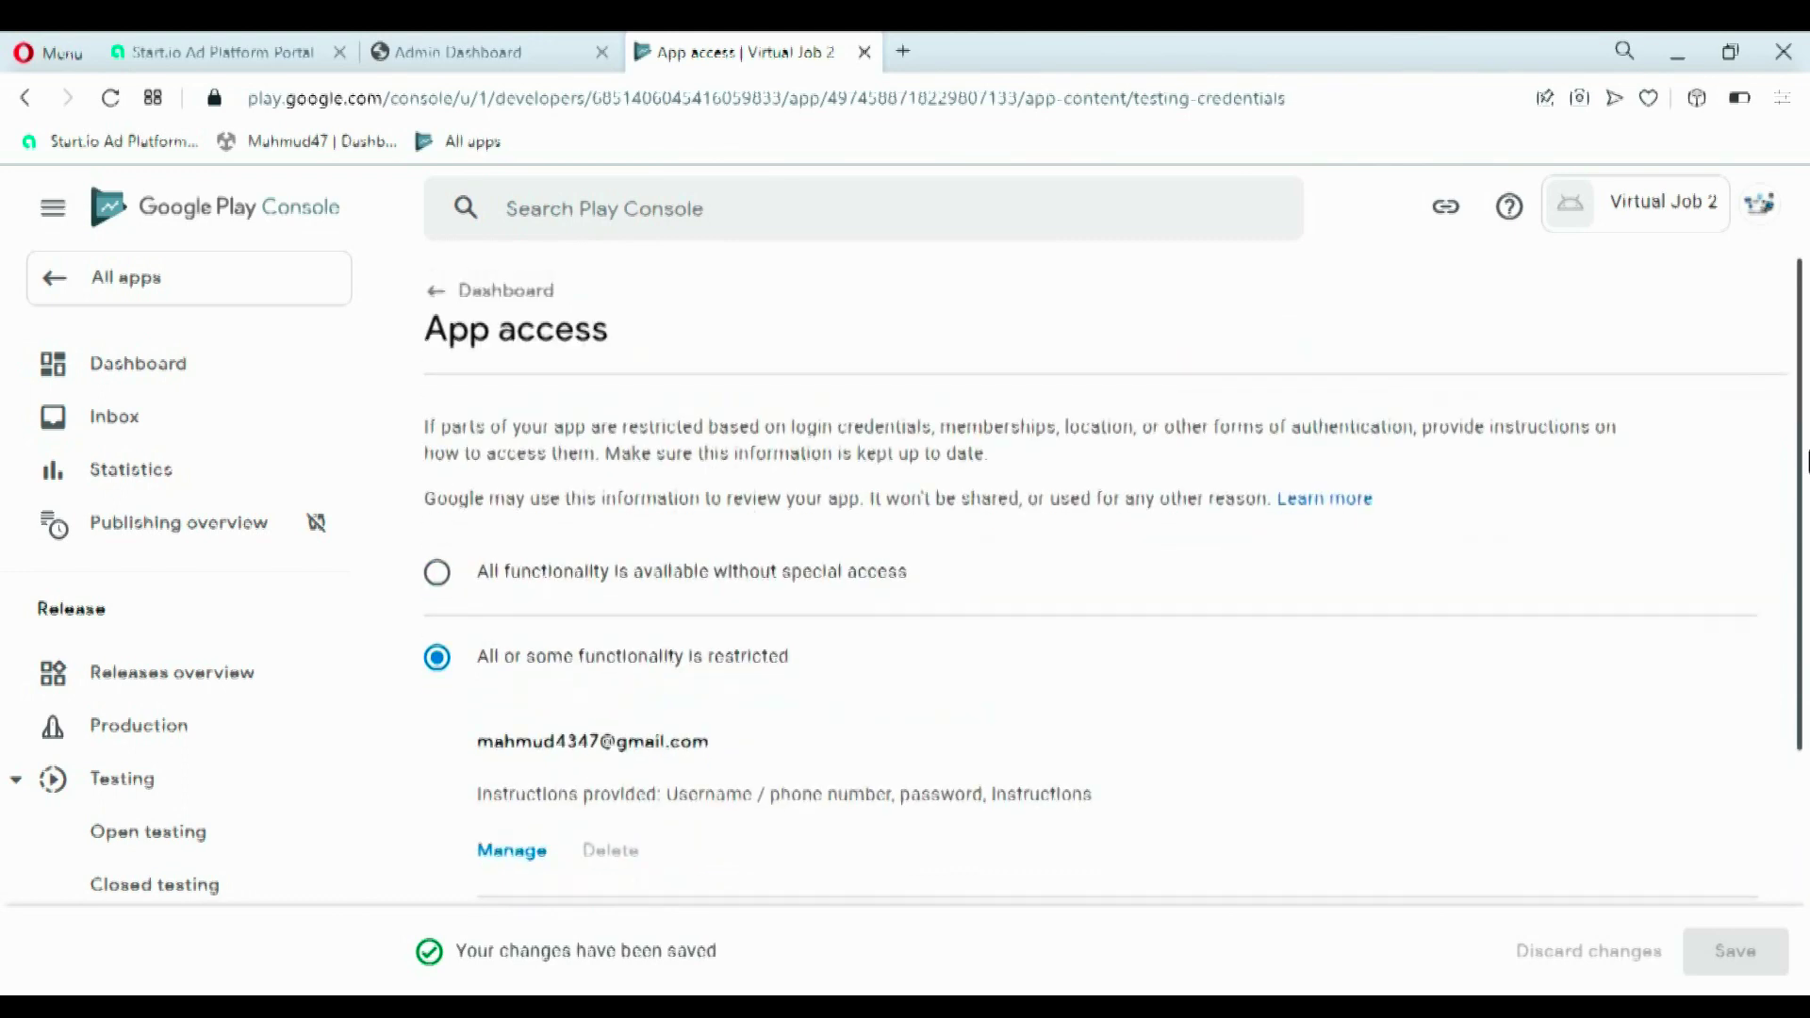
- Return to the Dashboard and go to the Ads task in the setup checklist
left_click(441, 310)
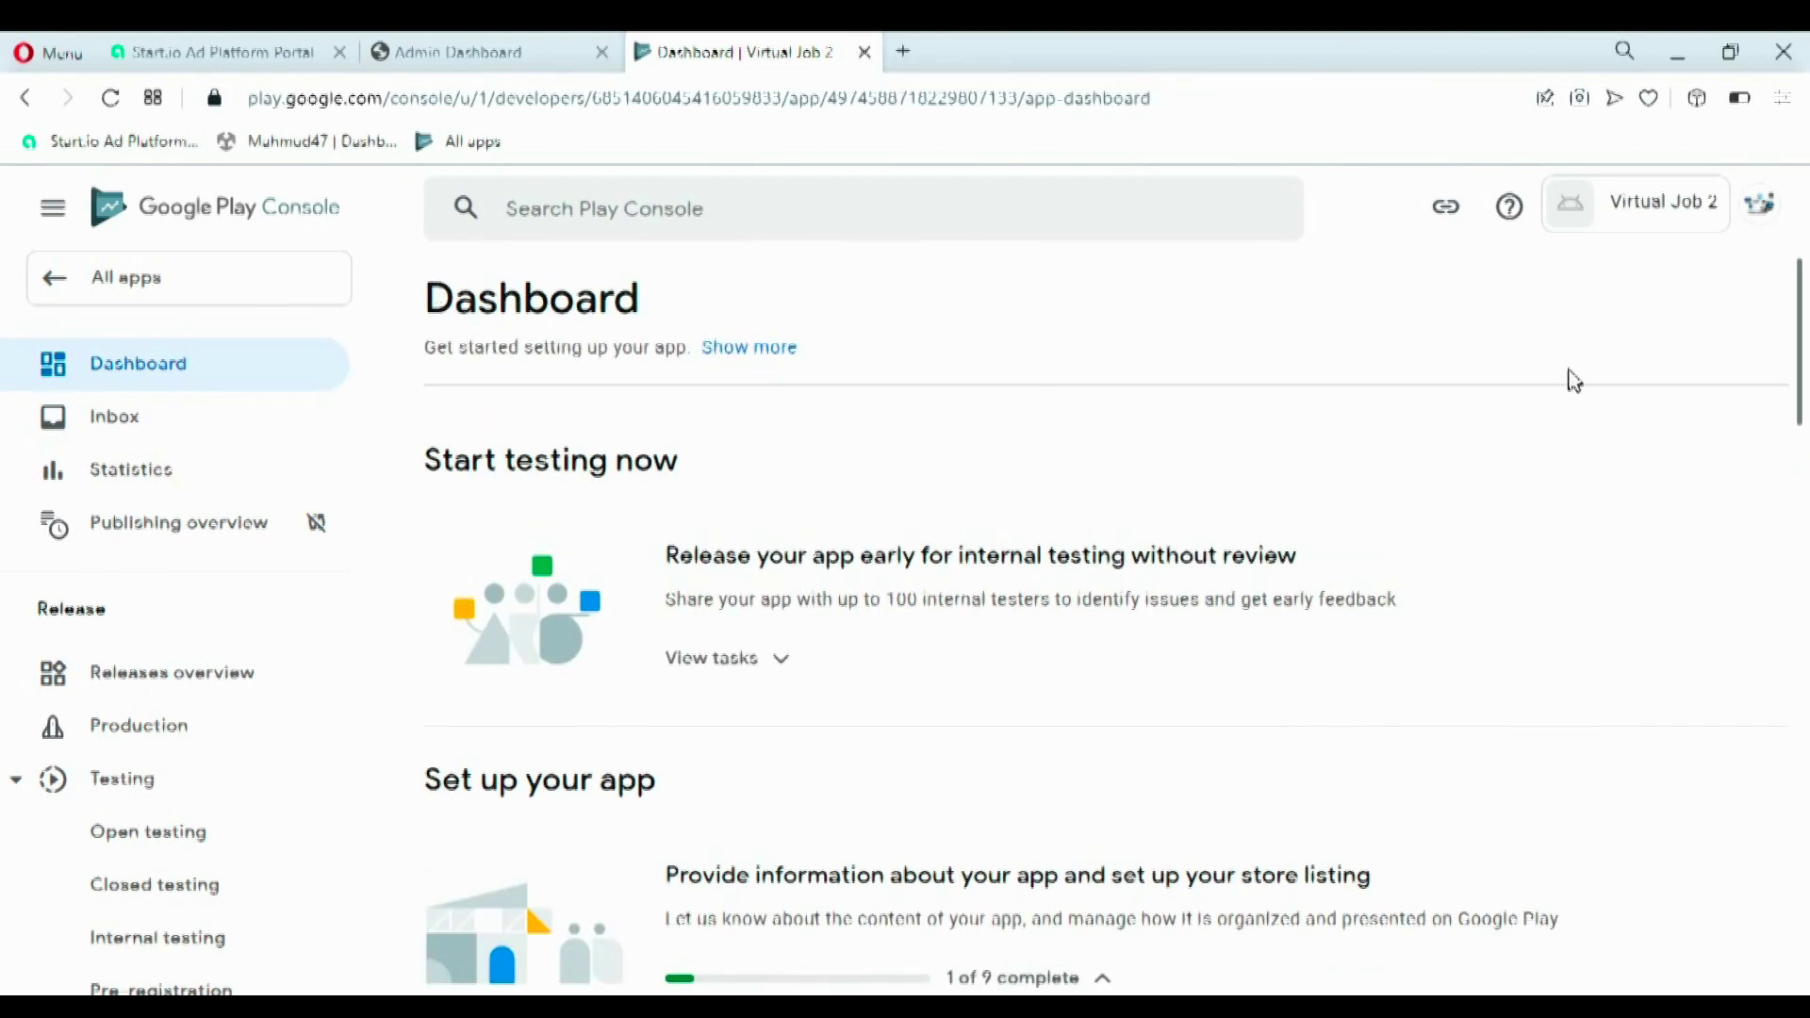
scroll(1800, 401, "down", 3)
scroll(1801, 401, "down", 2)
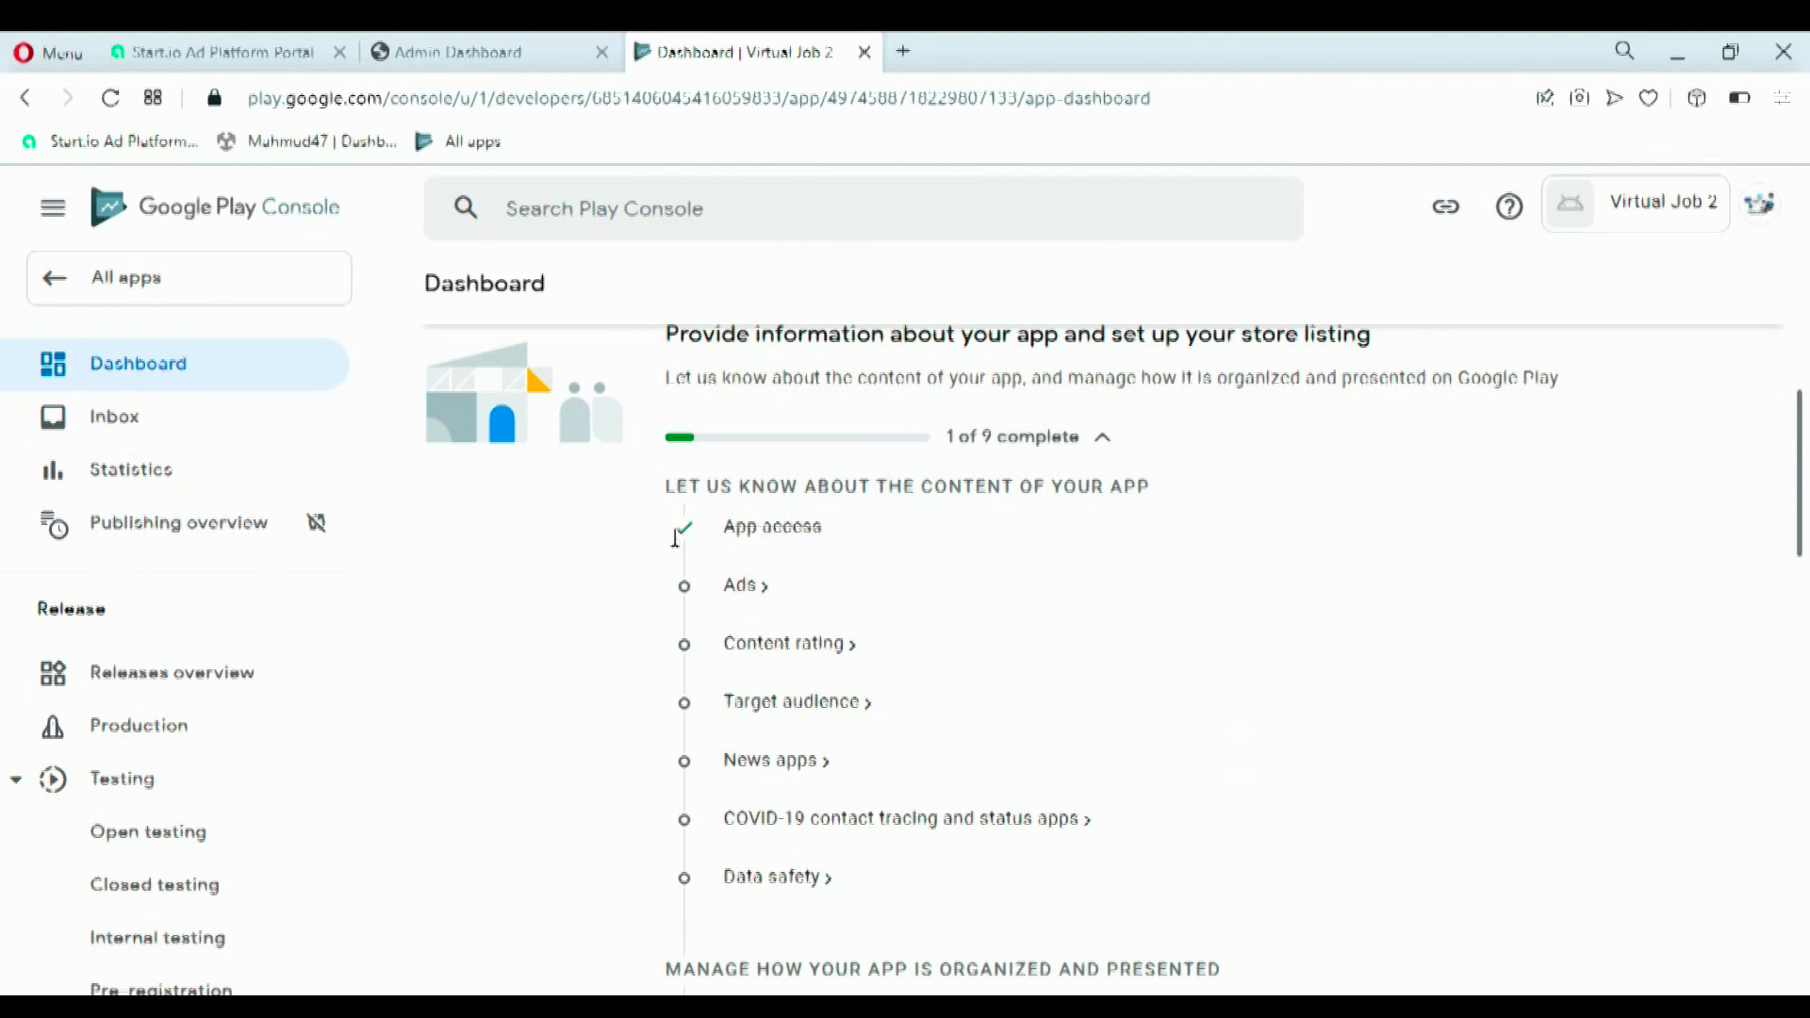
double_click(741, 589)
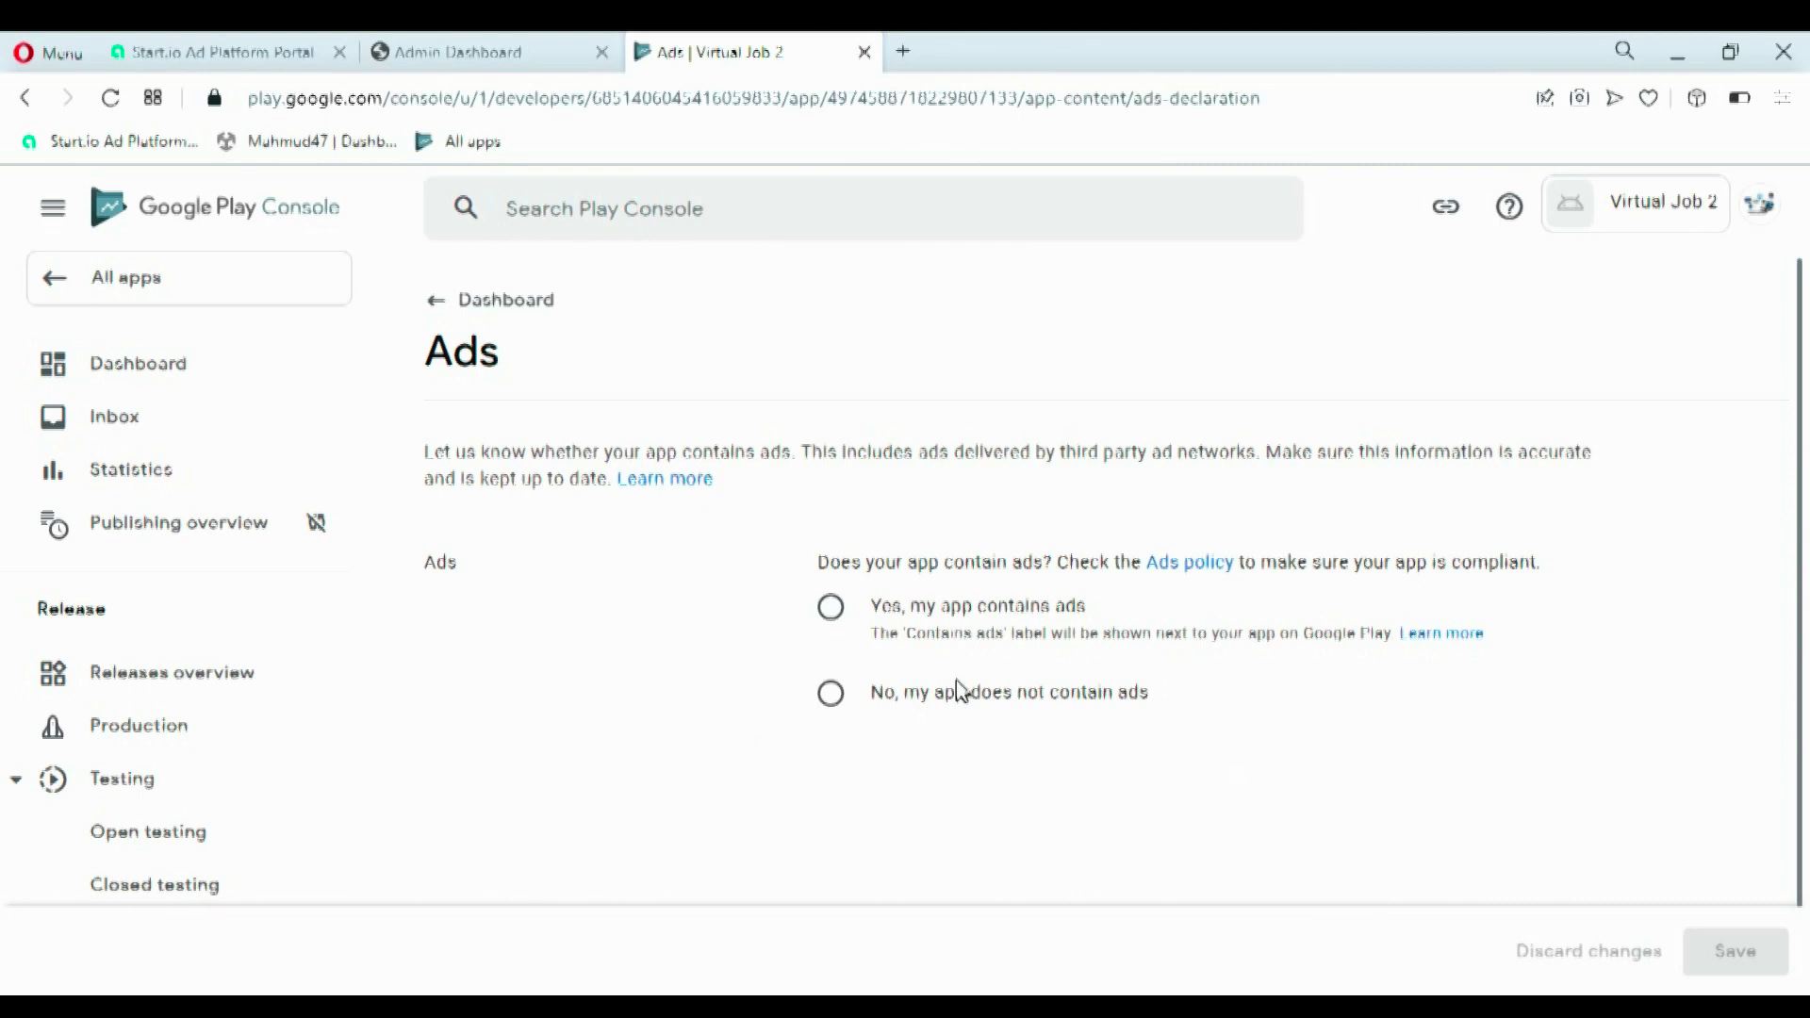
- Save 'Yes, my app contains ads' and return to the Dashboard checklist
left_click(833, 611)
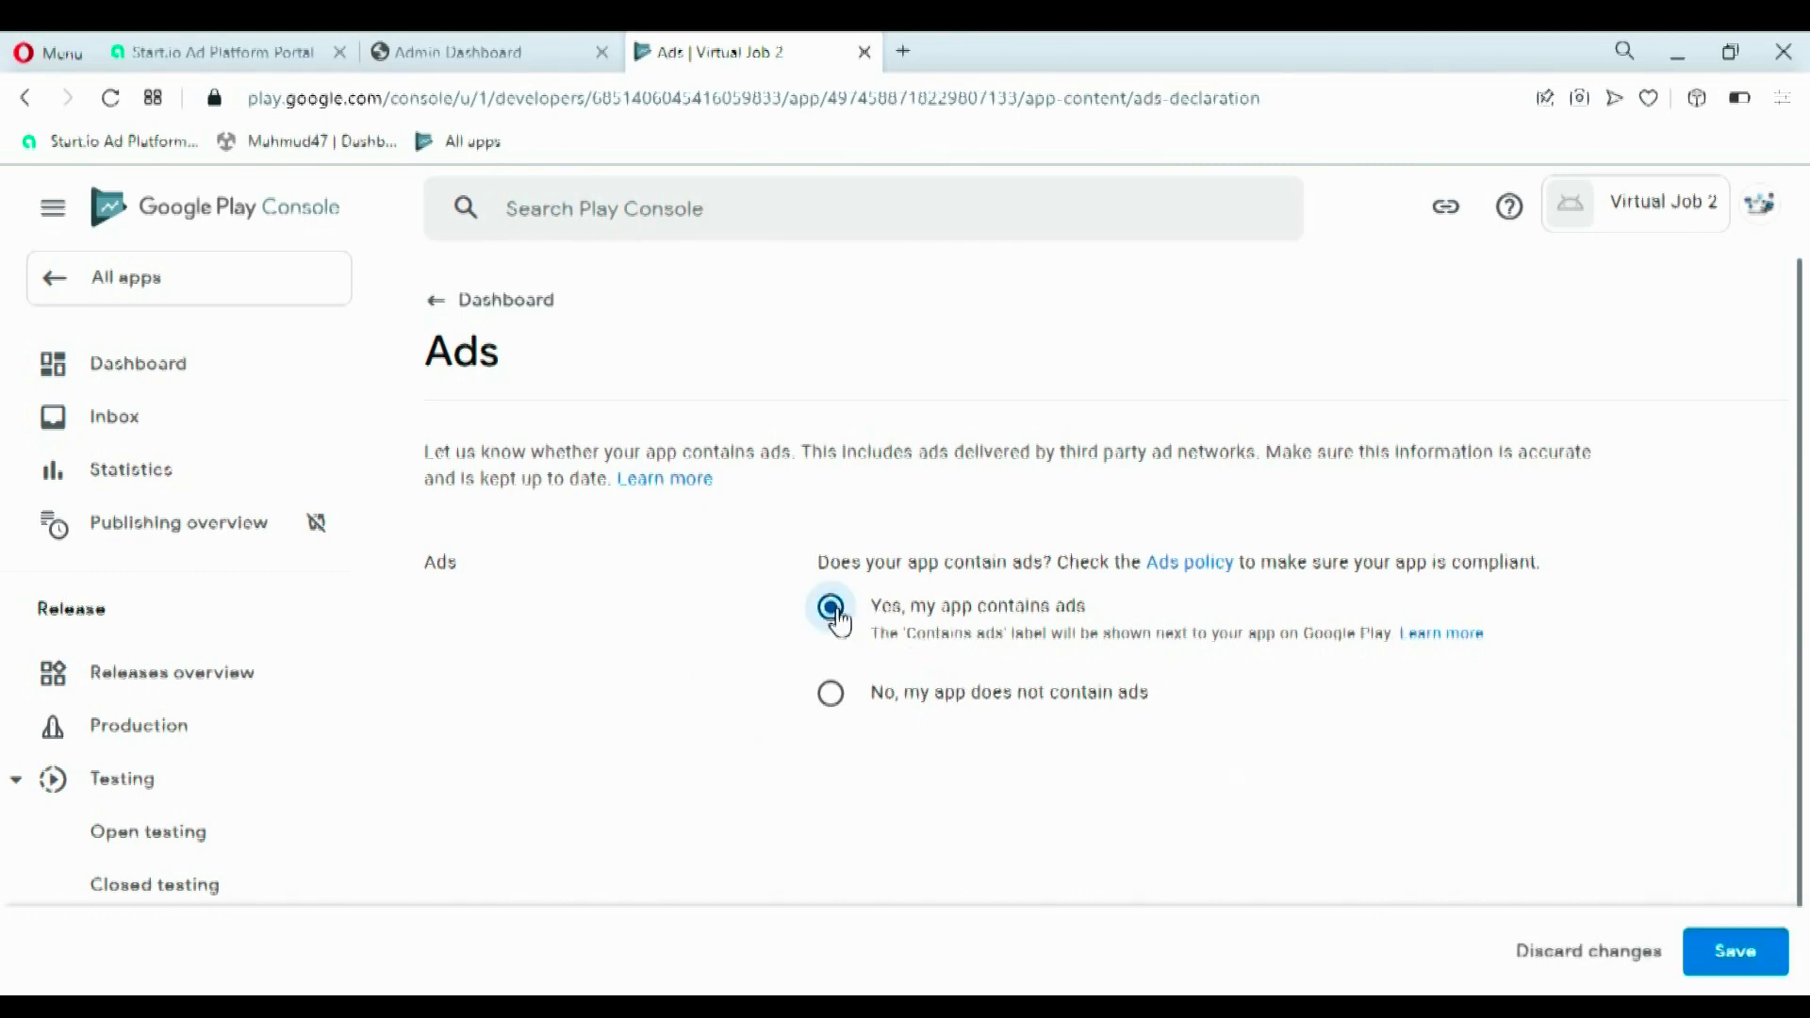
left_click(1708, 960)
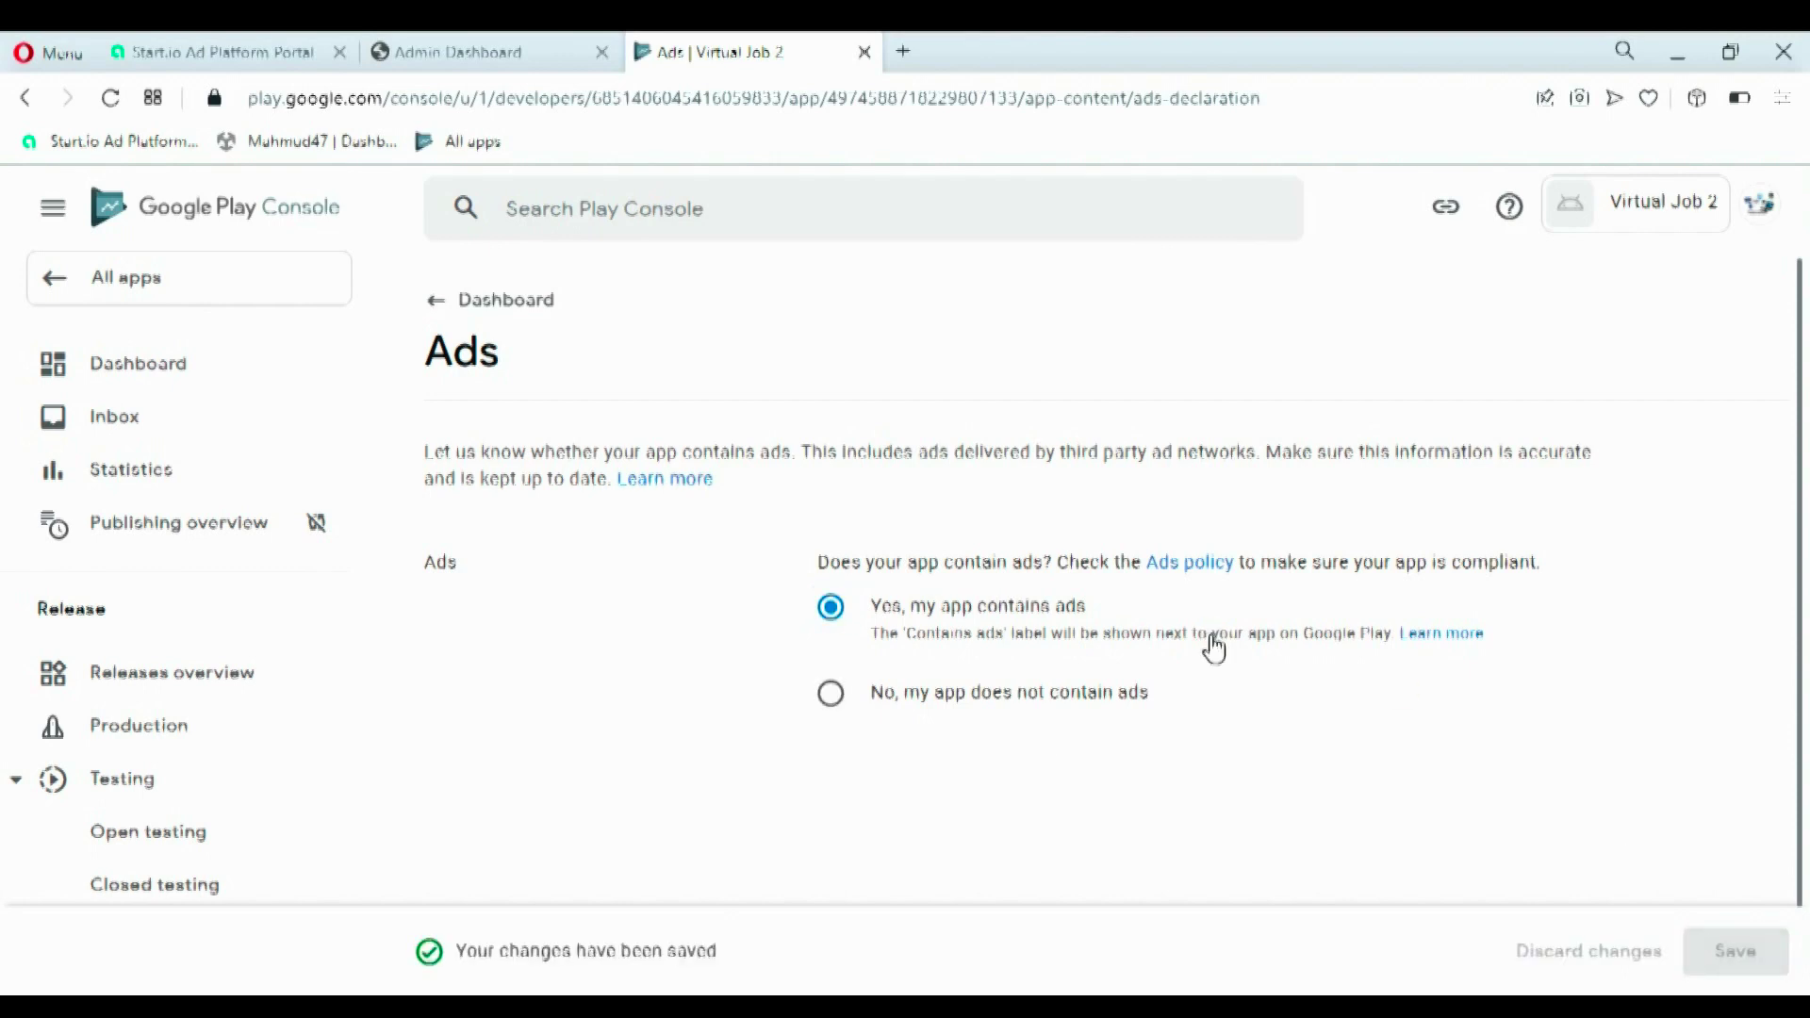
left_click(448, 300)
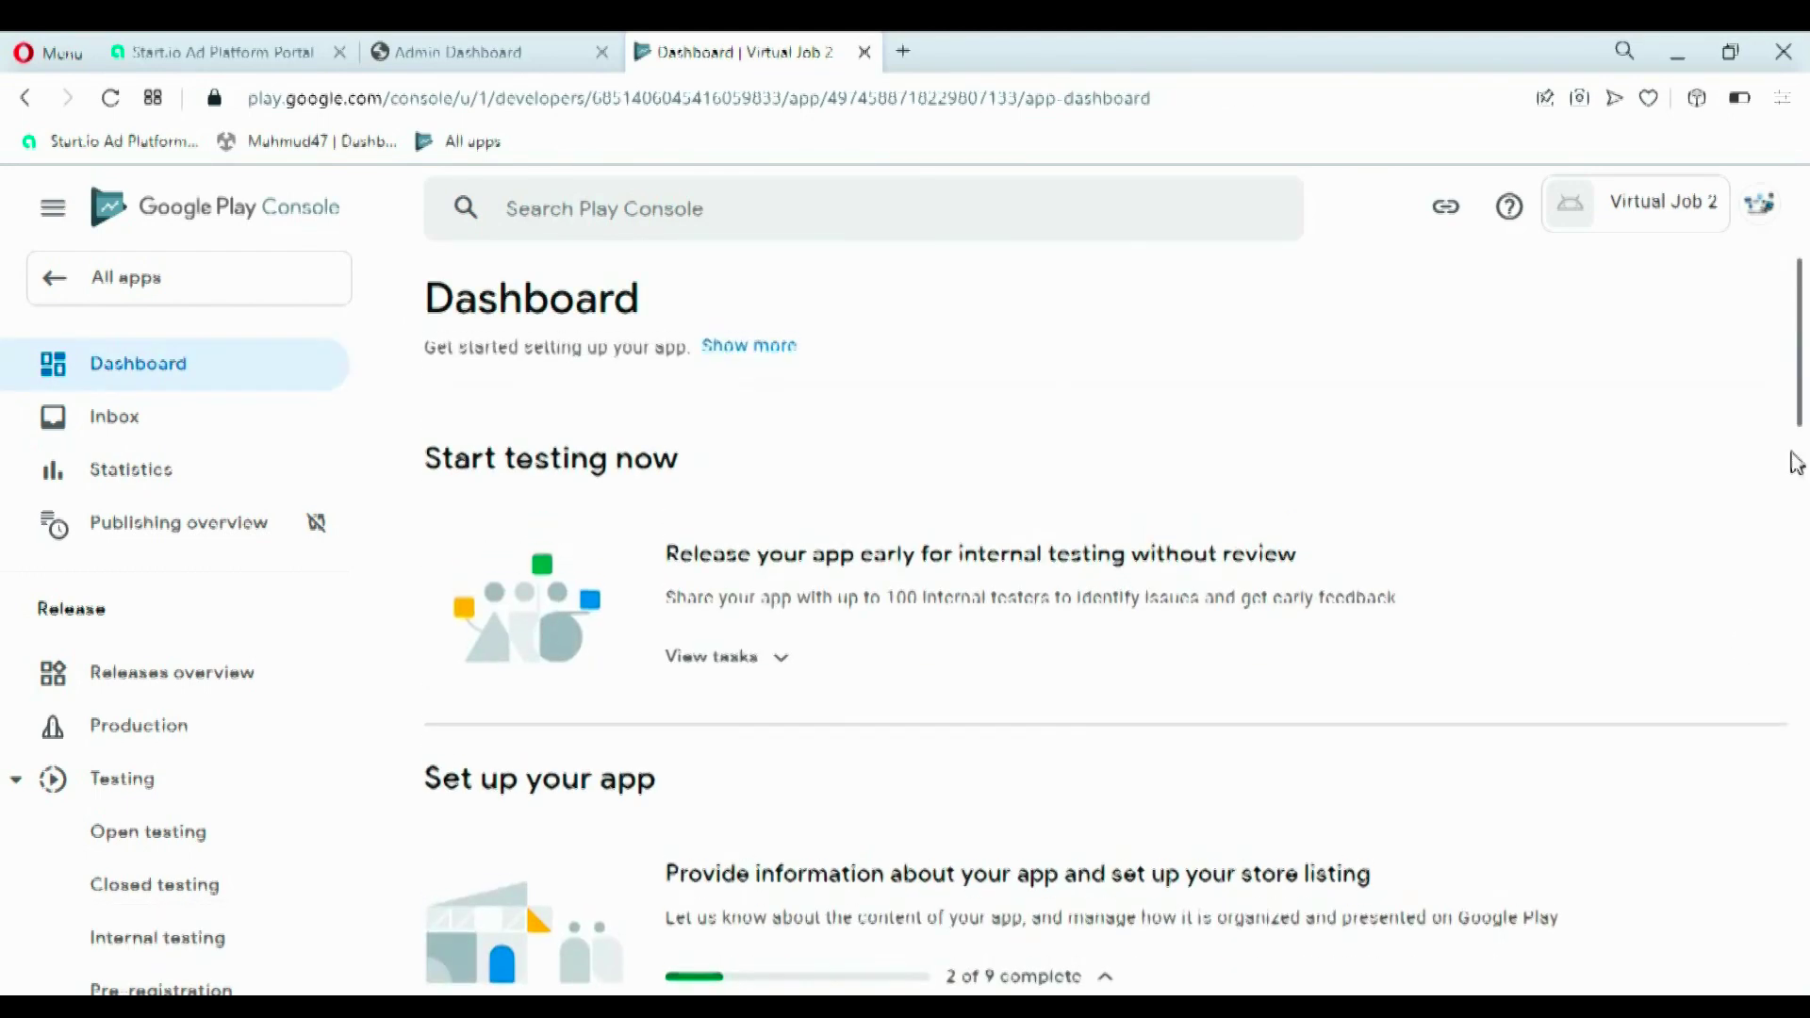
scroll(1807, 462, "down", 5)
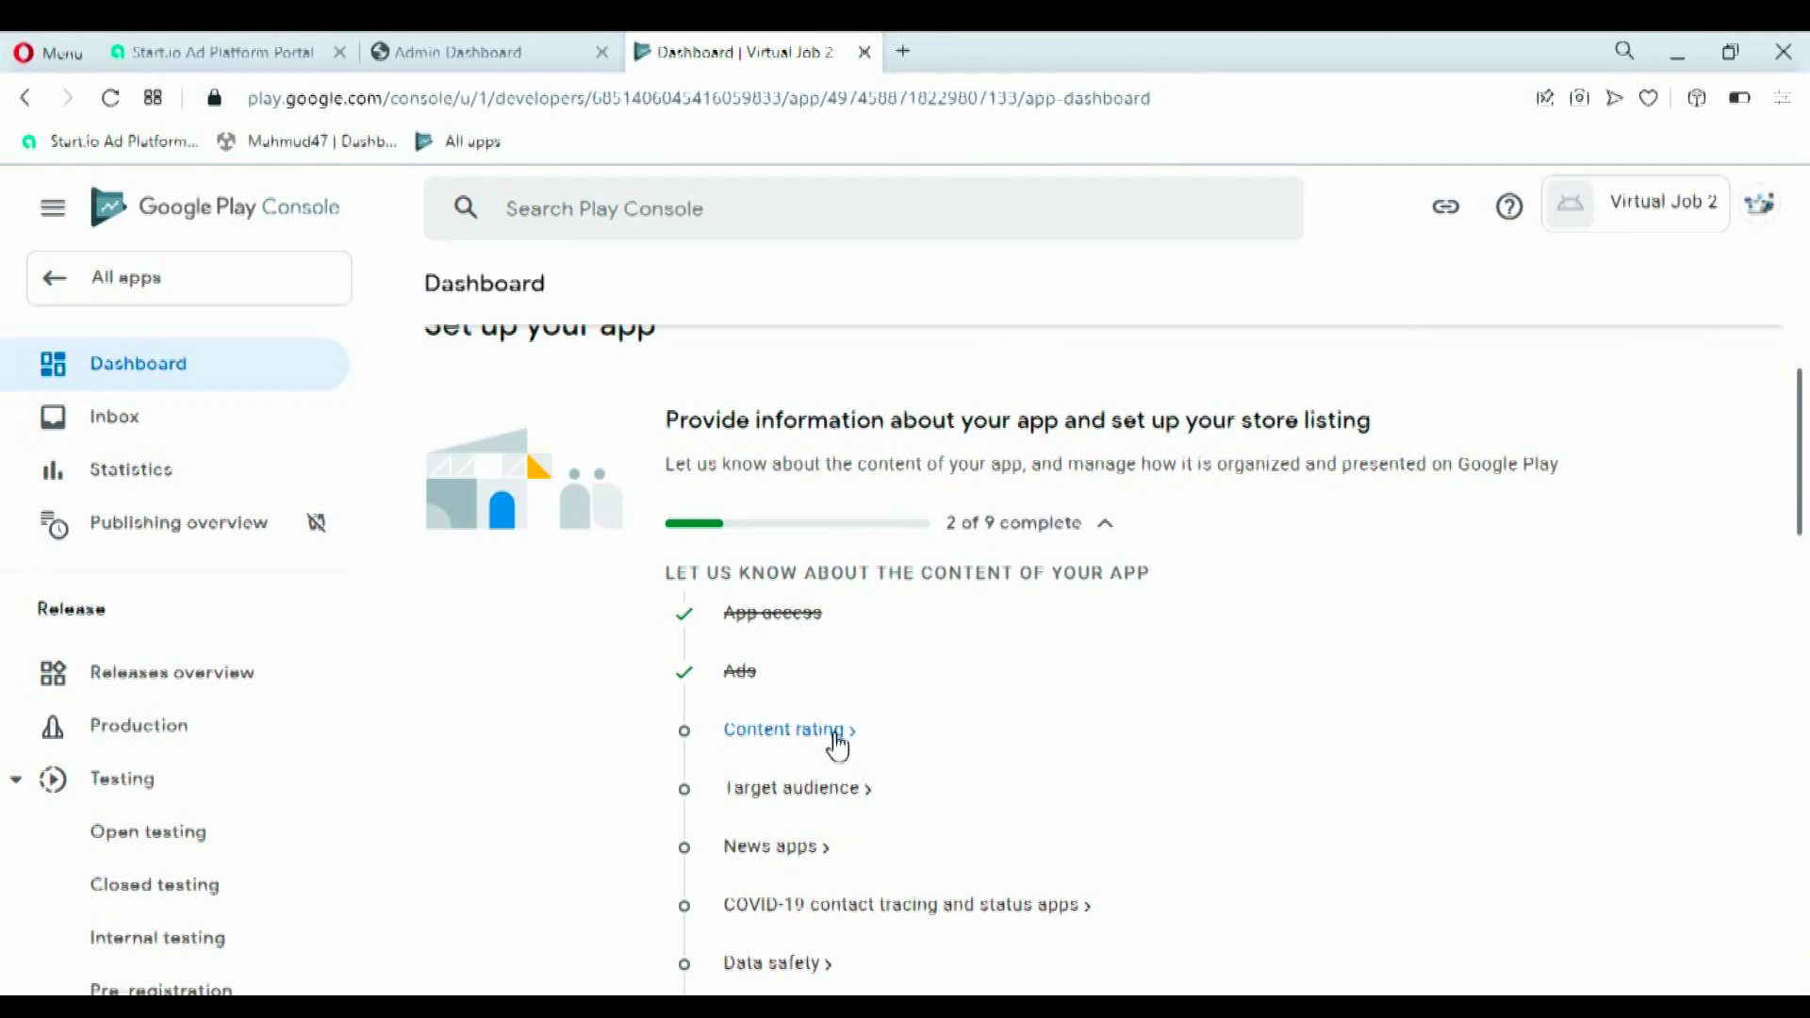
- Start the Content rating questionnaire and enter the contact e-mail address
left_click(836, 734)
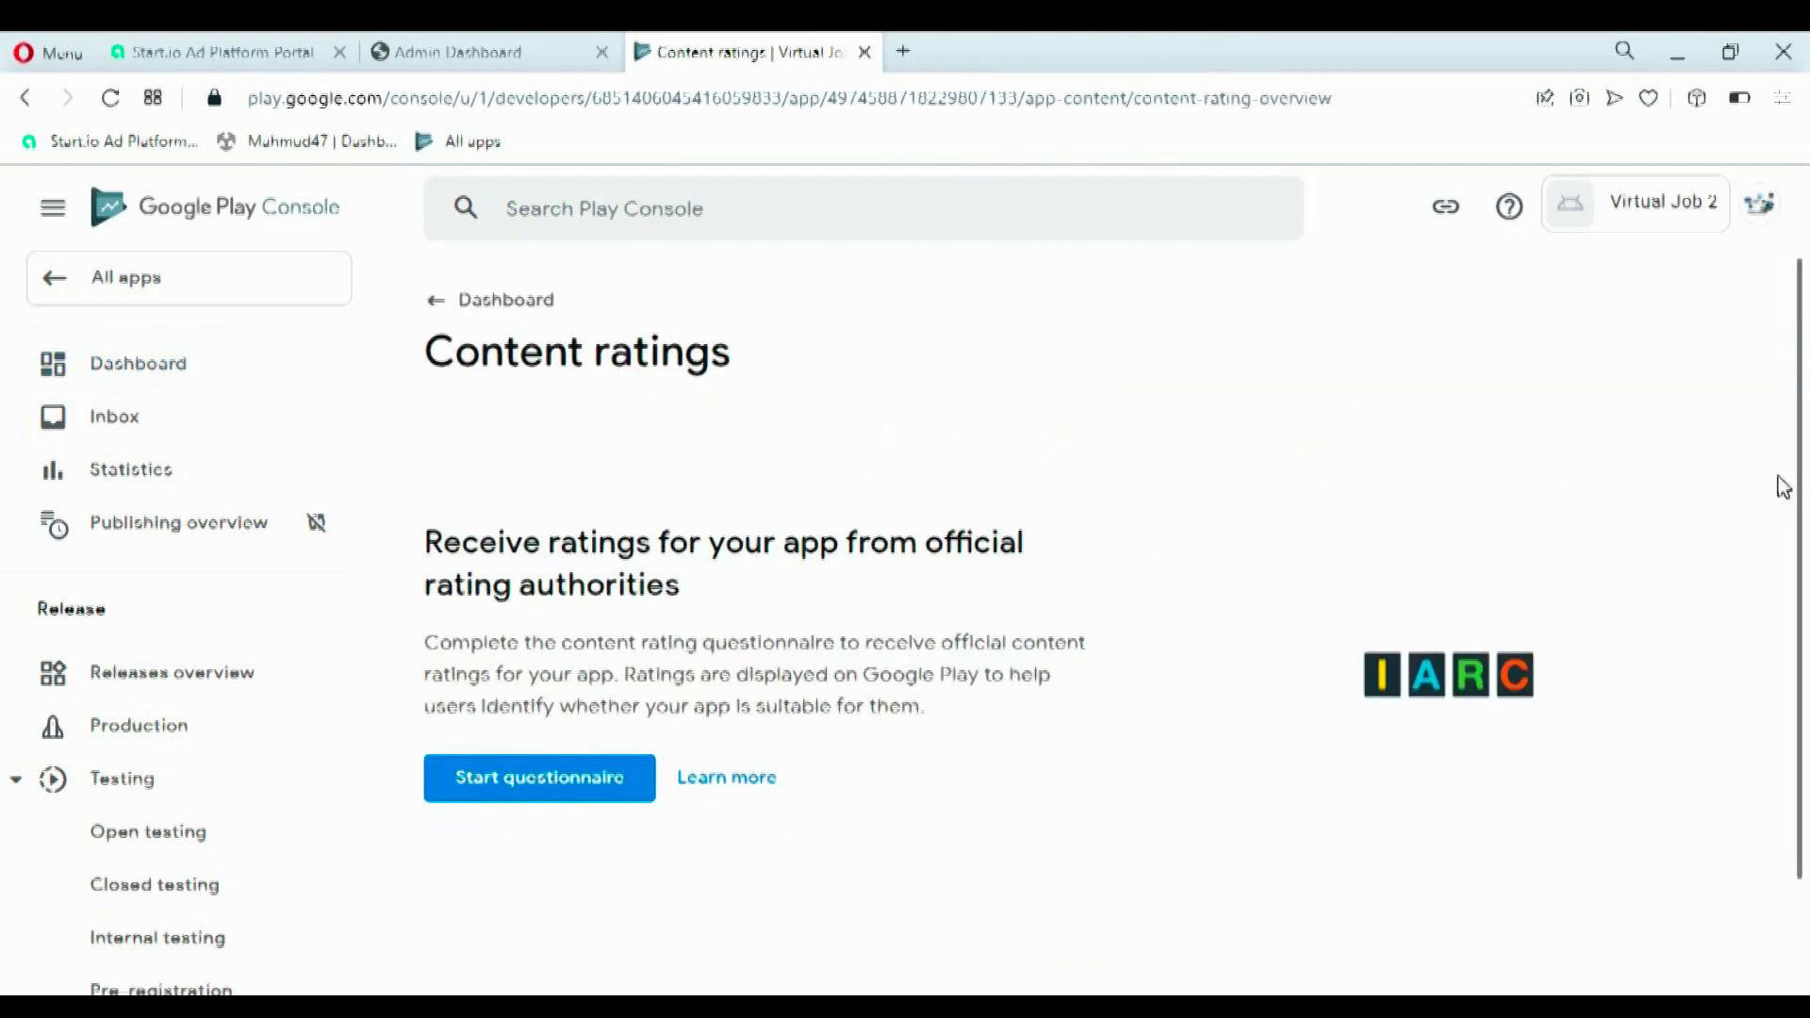
scroll(1806, 447, "down", 1)
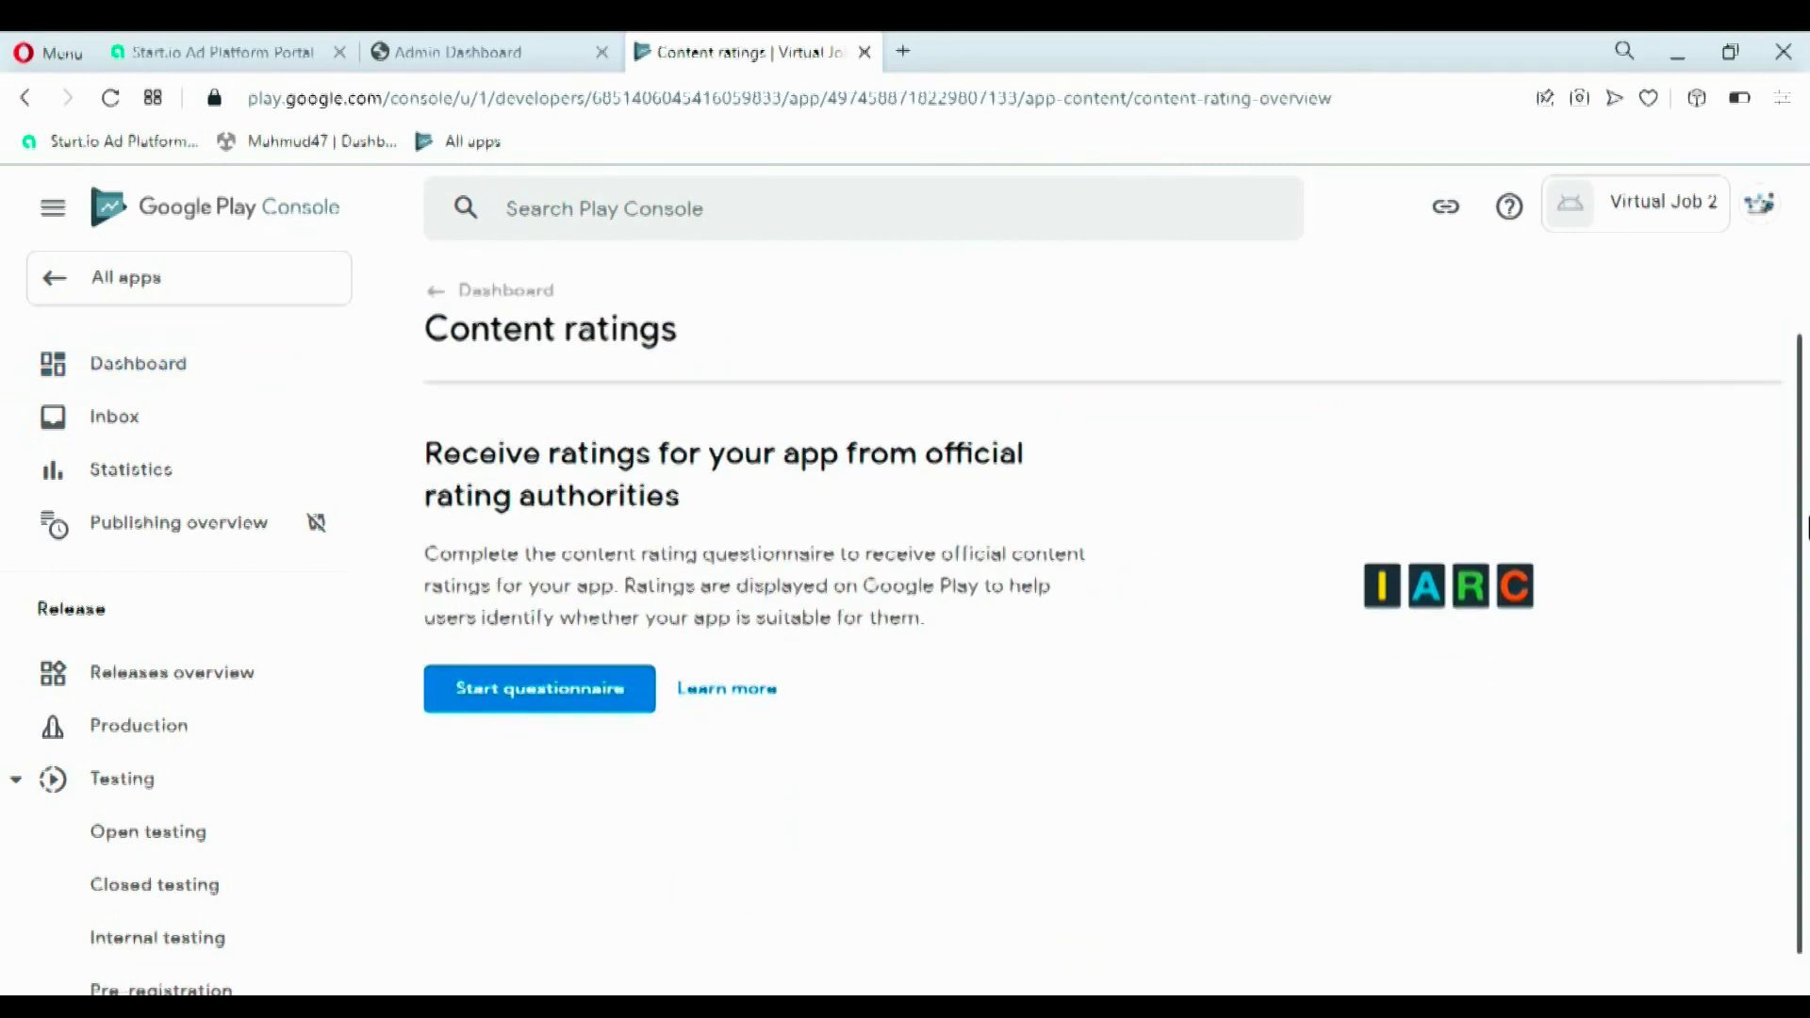
left_click(500, 692)
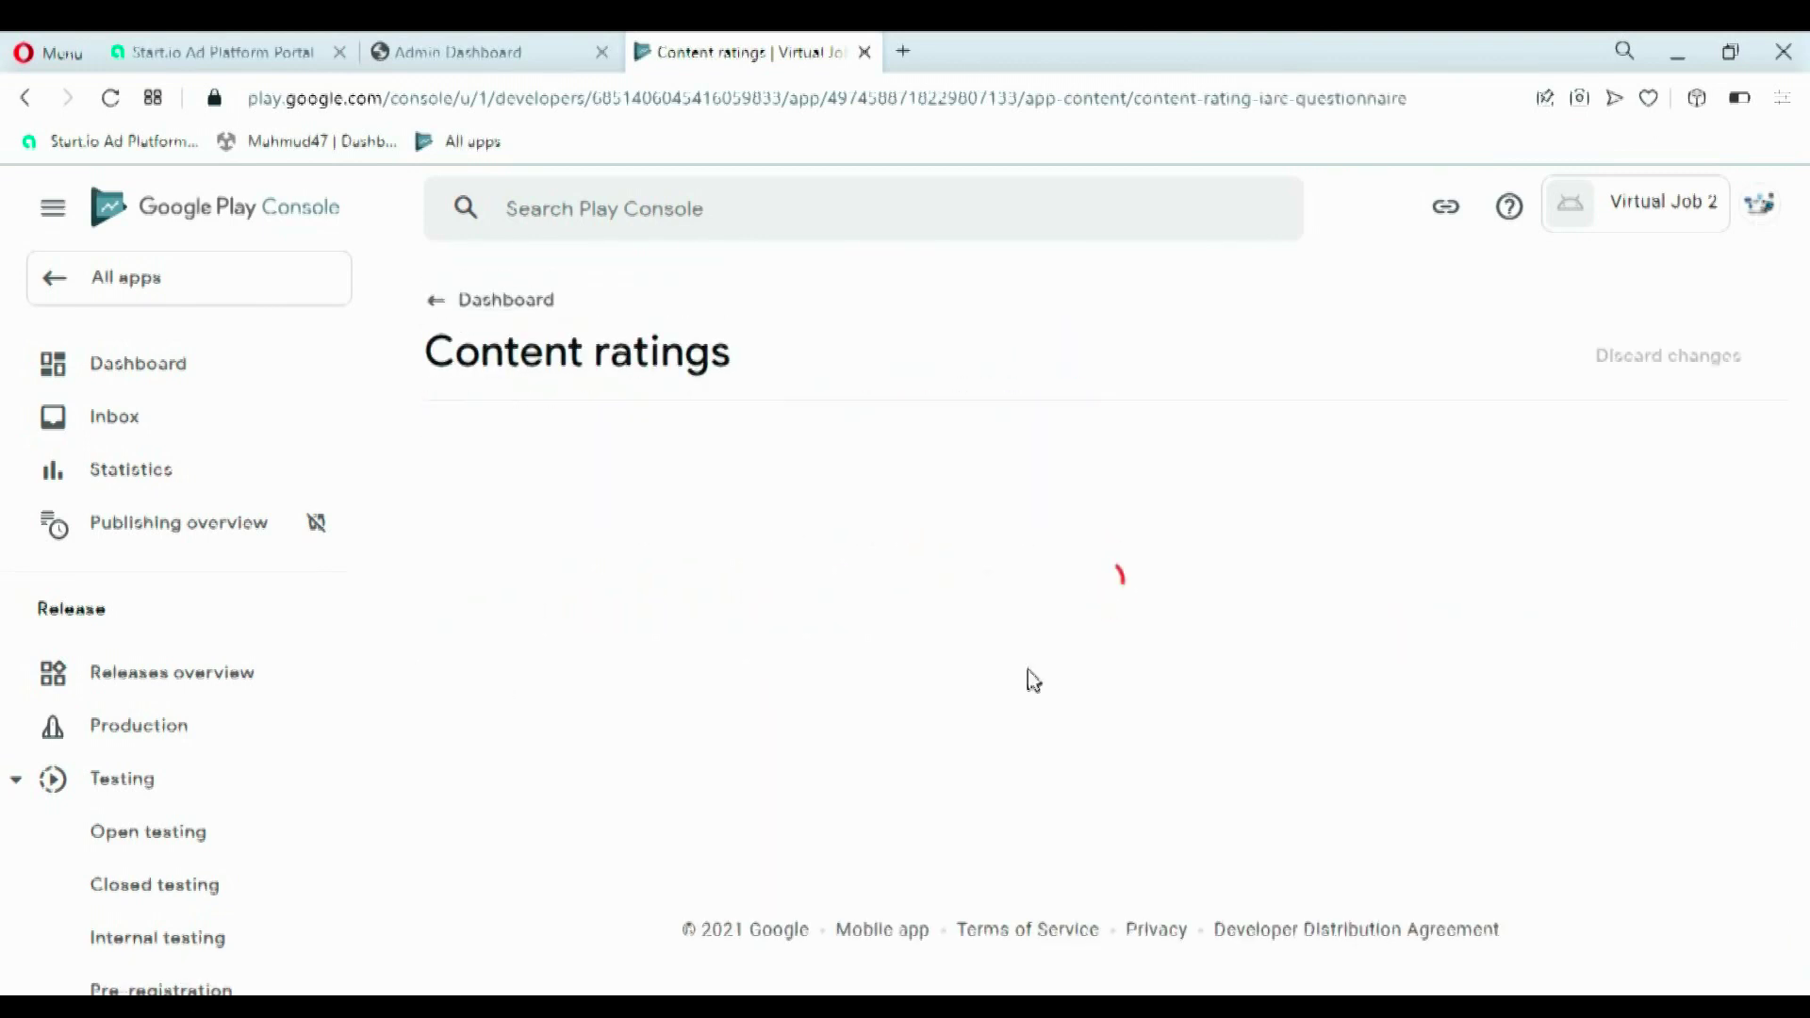
left_click(930, 569)
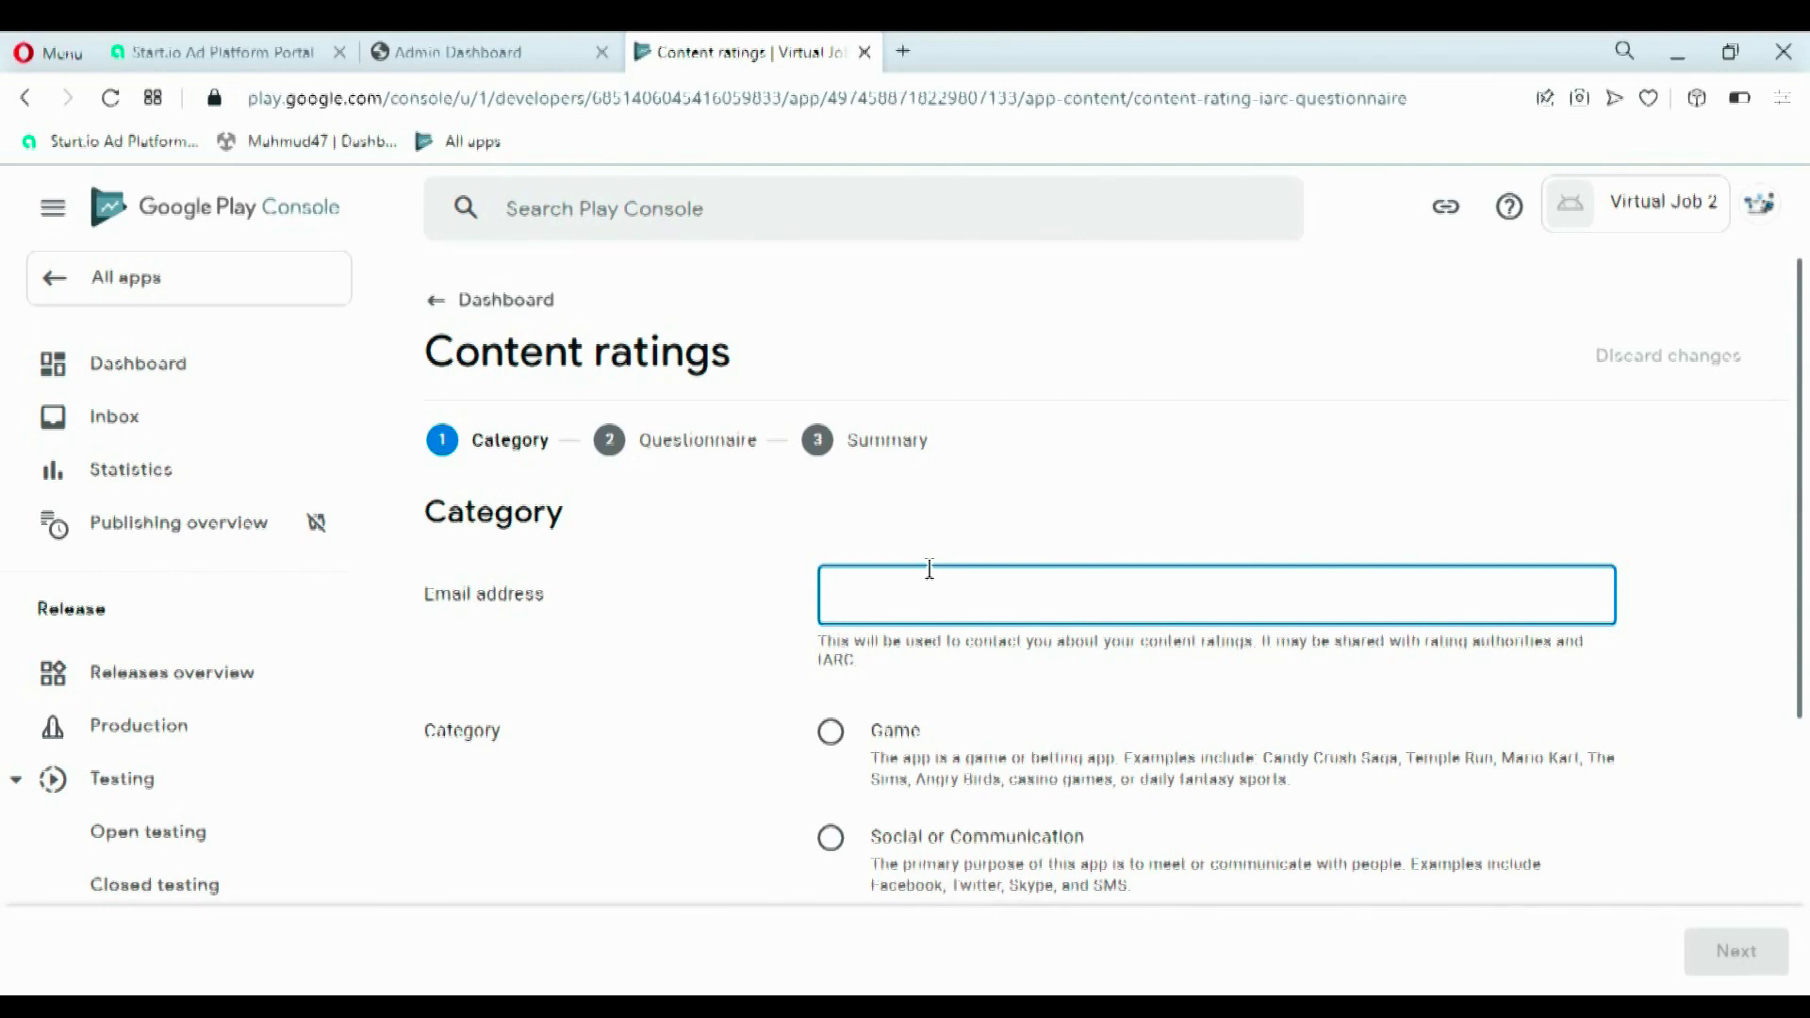
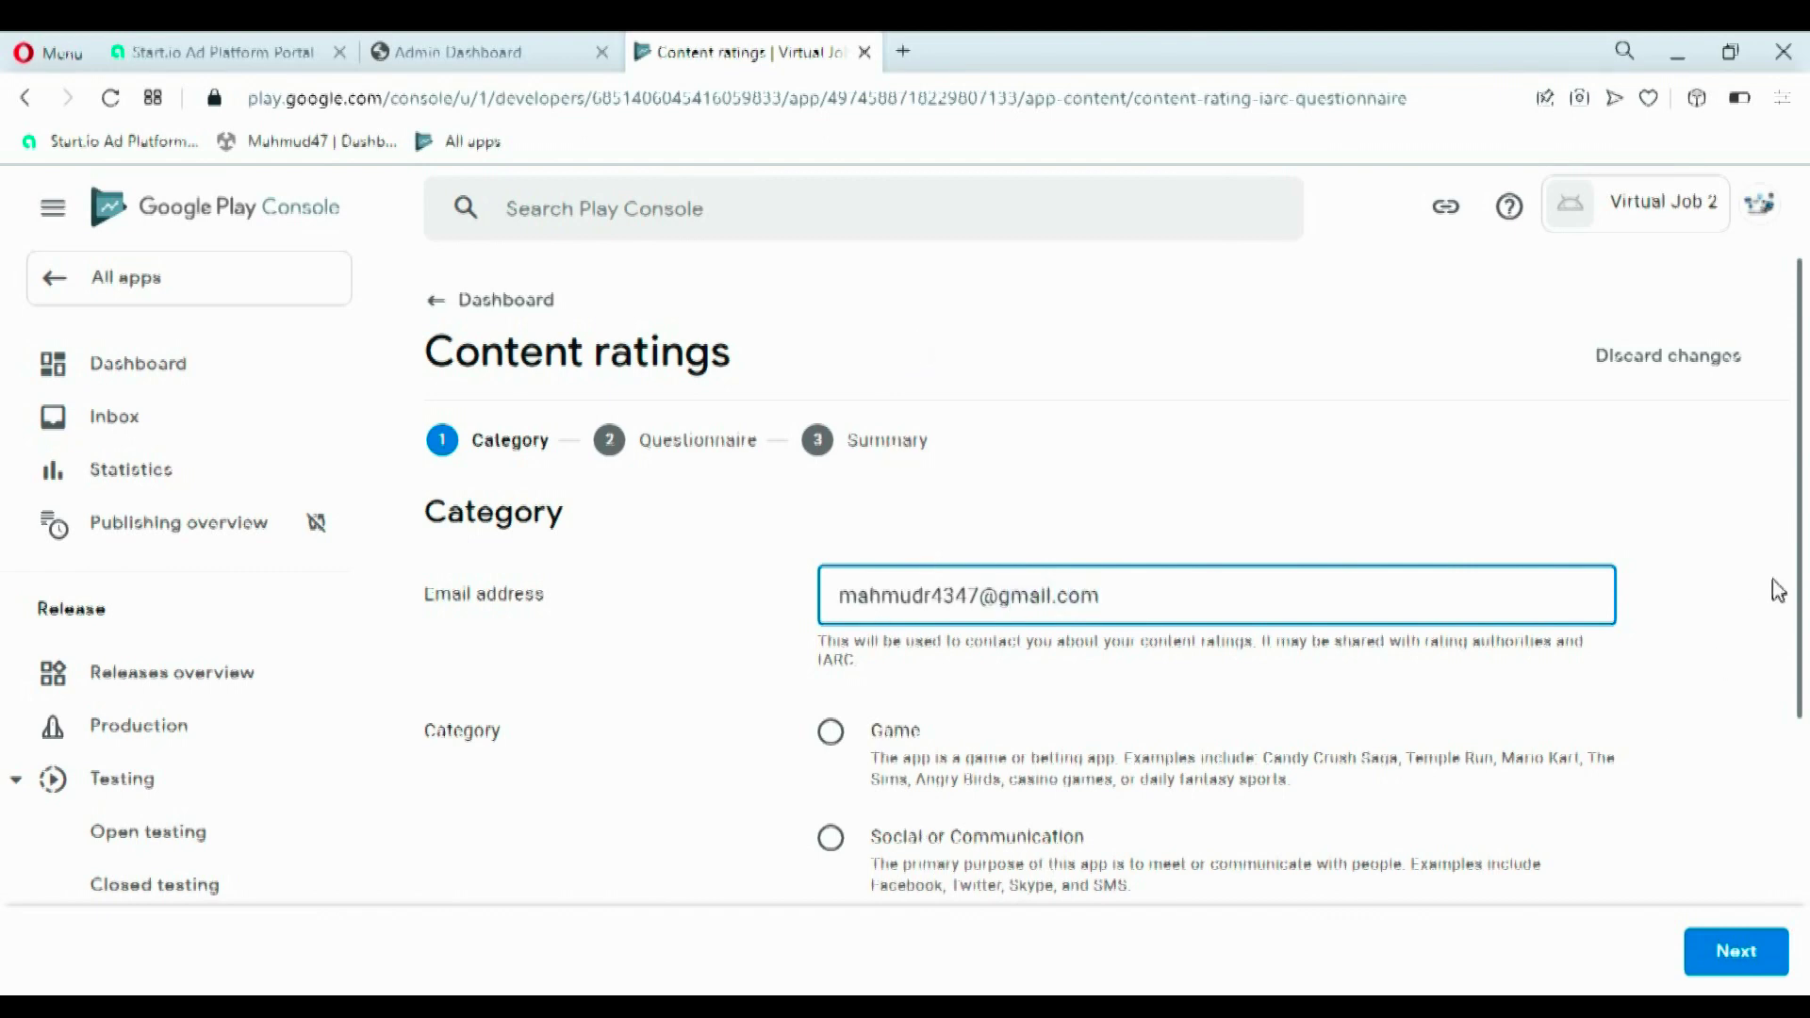
- Choose All Other App Types as the category and continue to the questionnaire
scroll(1796, 589, "down", 2)
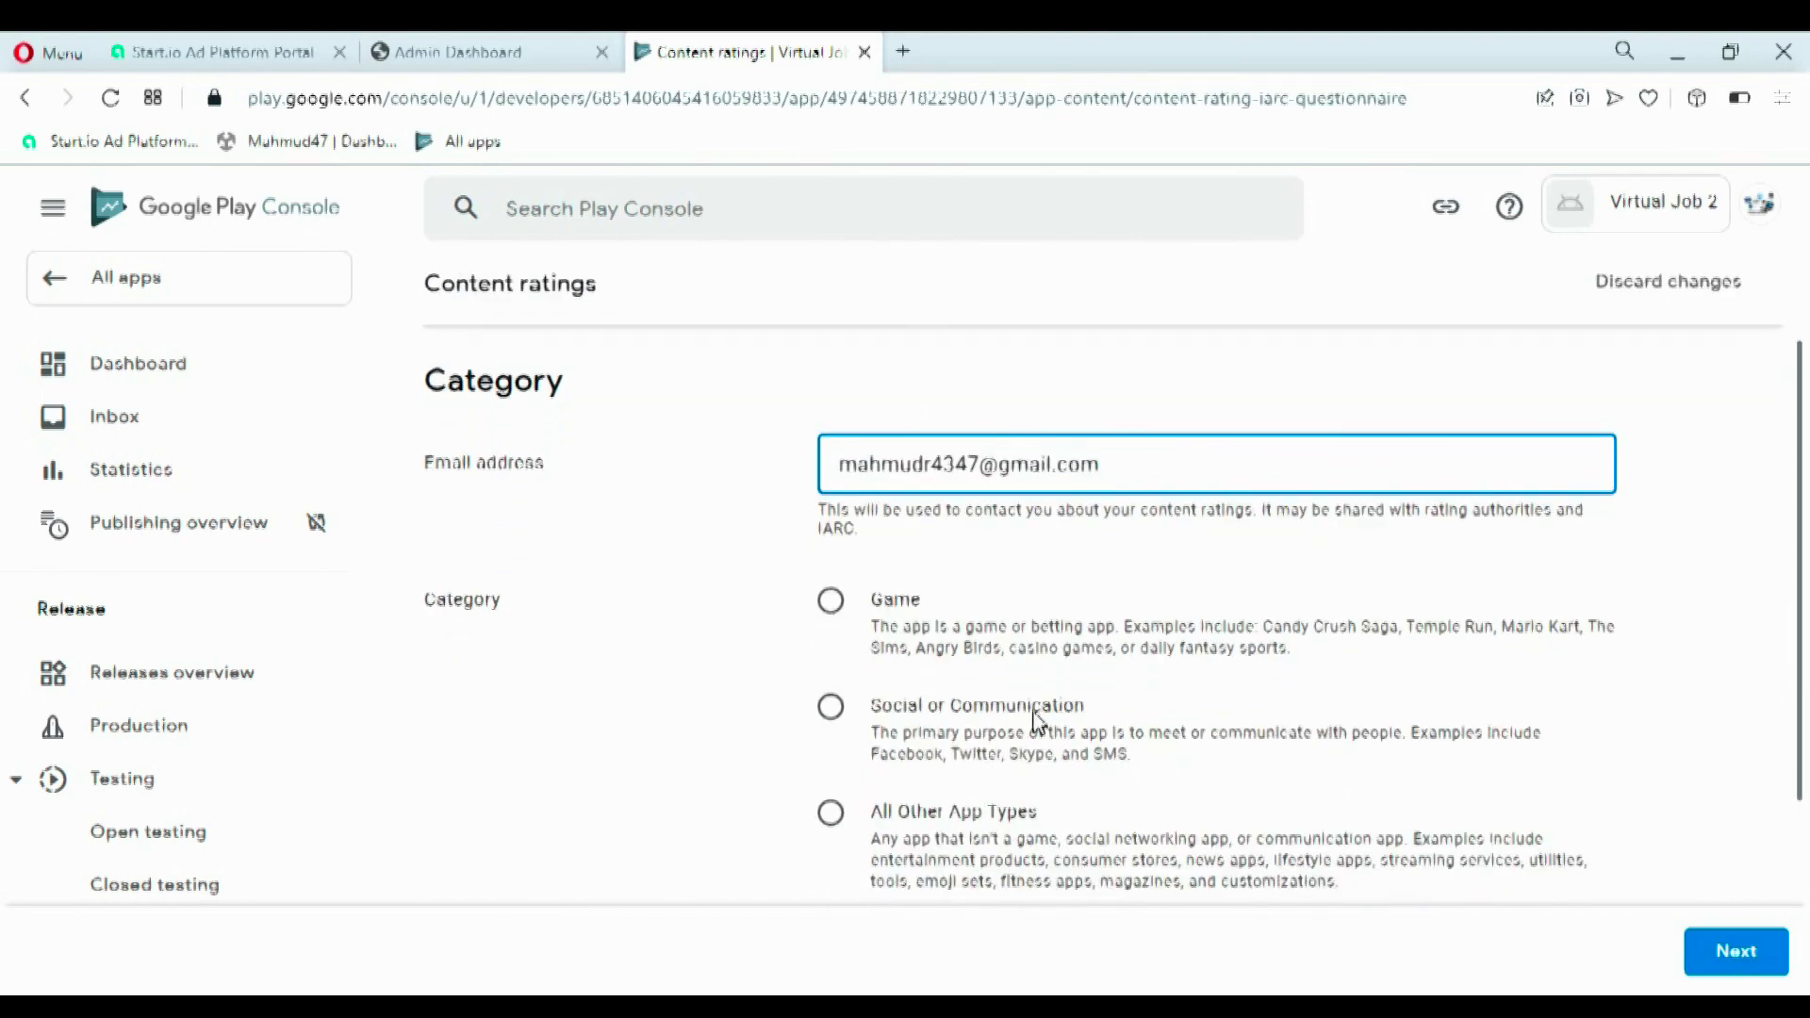
scroll(1796, 665, "down", 3)
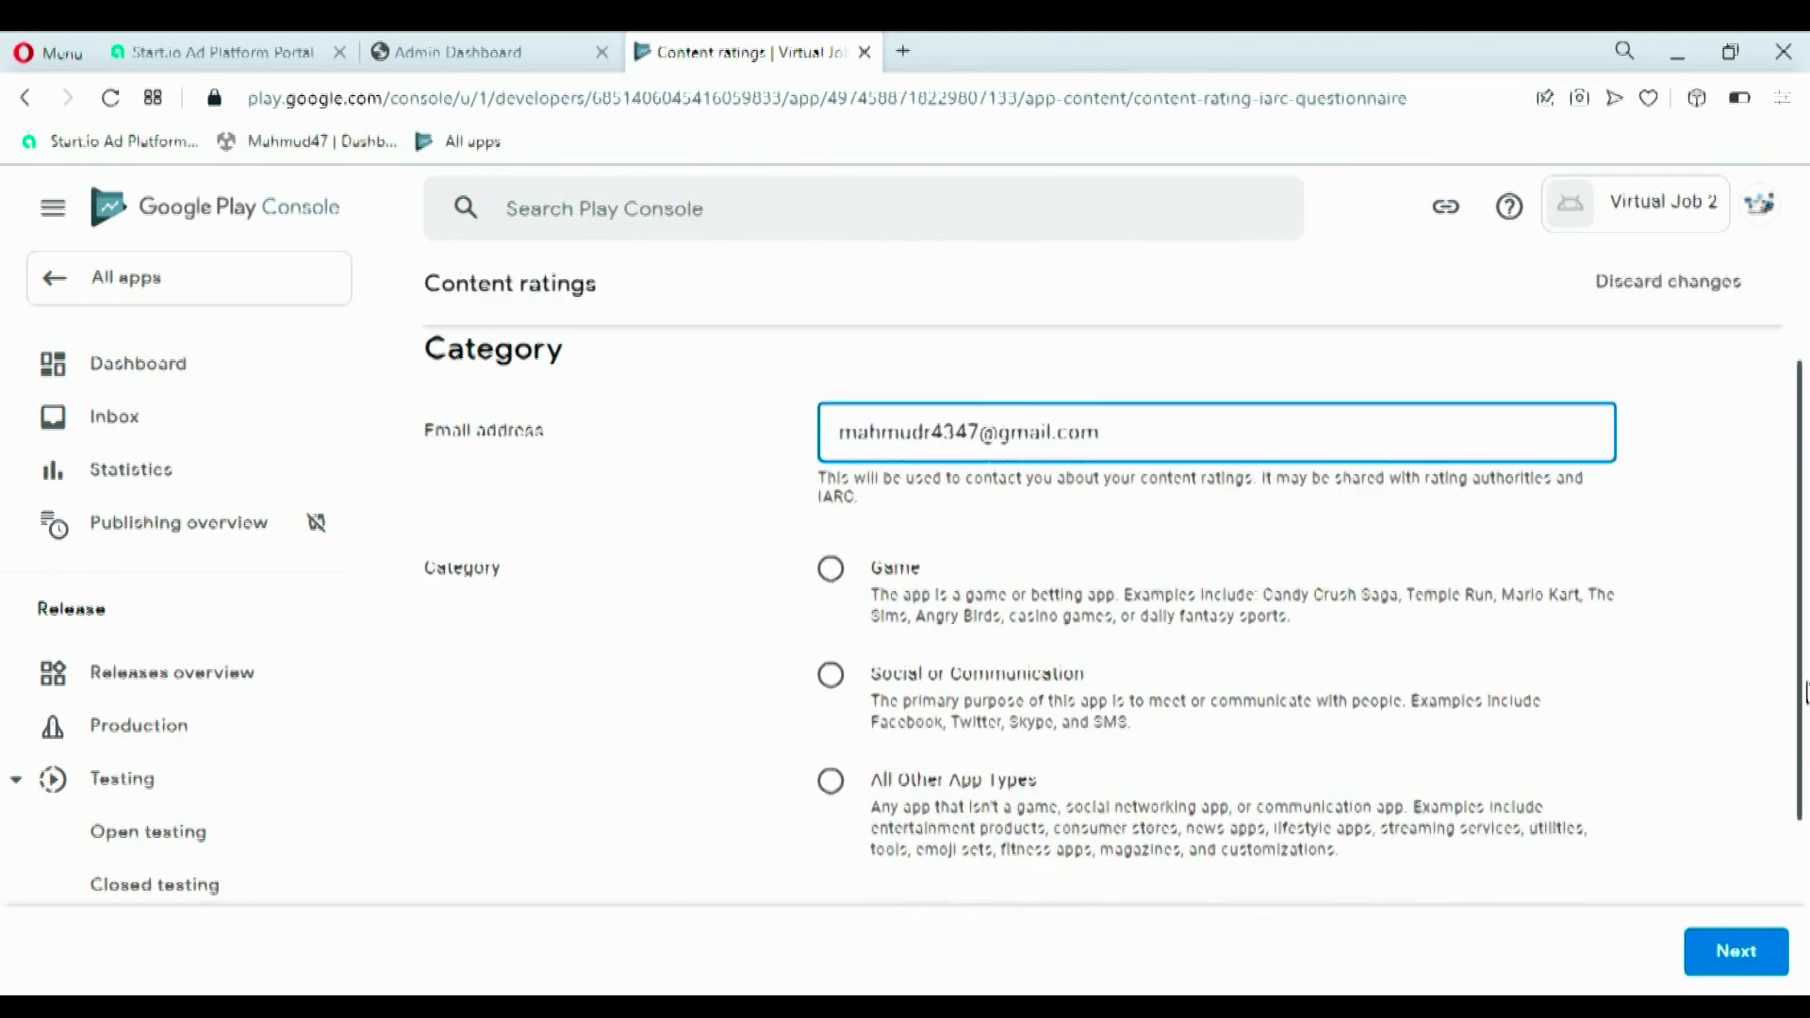
left_click(889, 641)
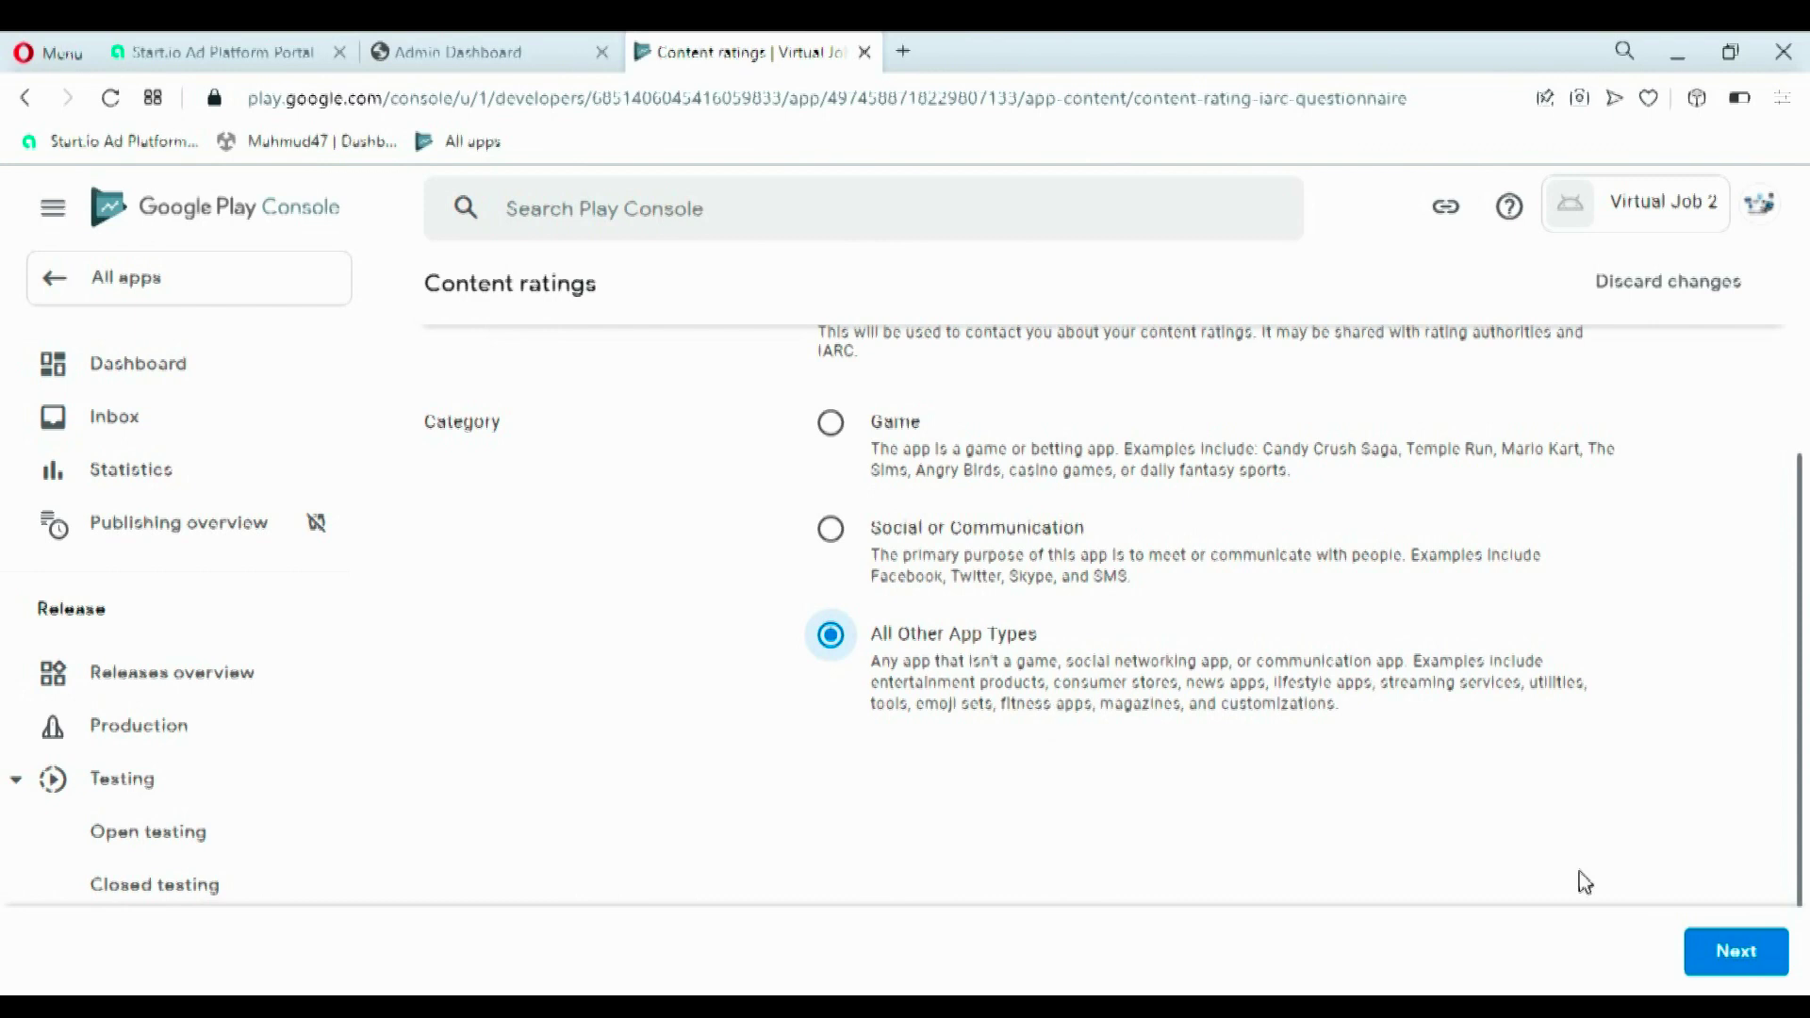
left_click(1711, 954)
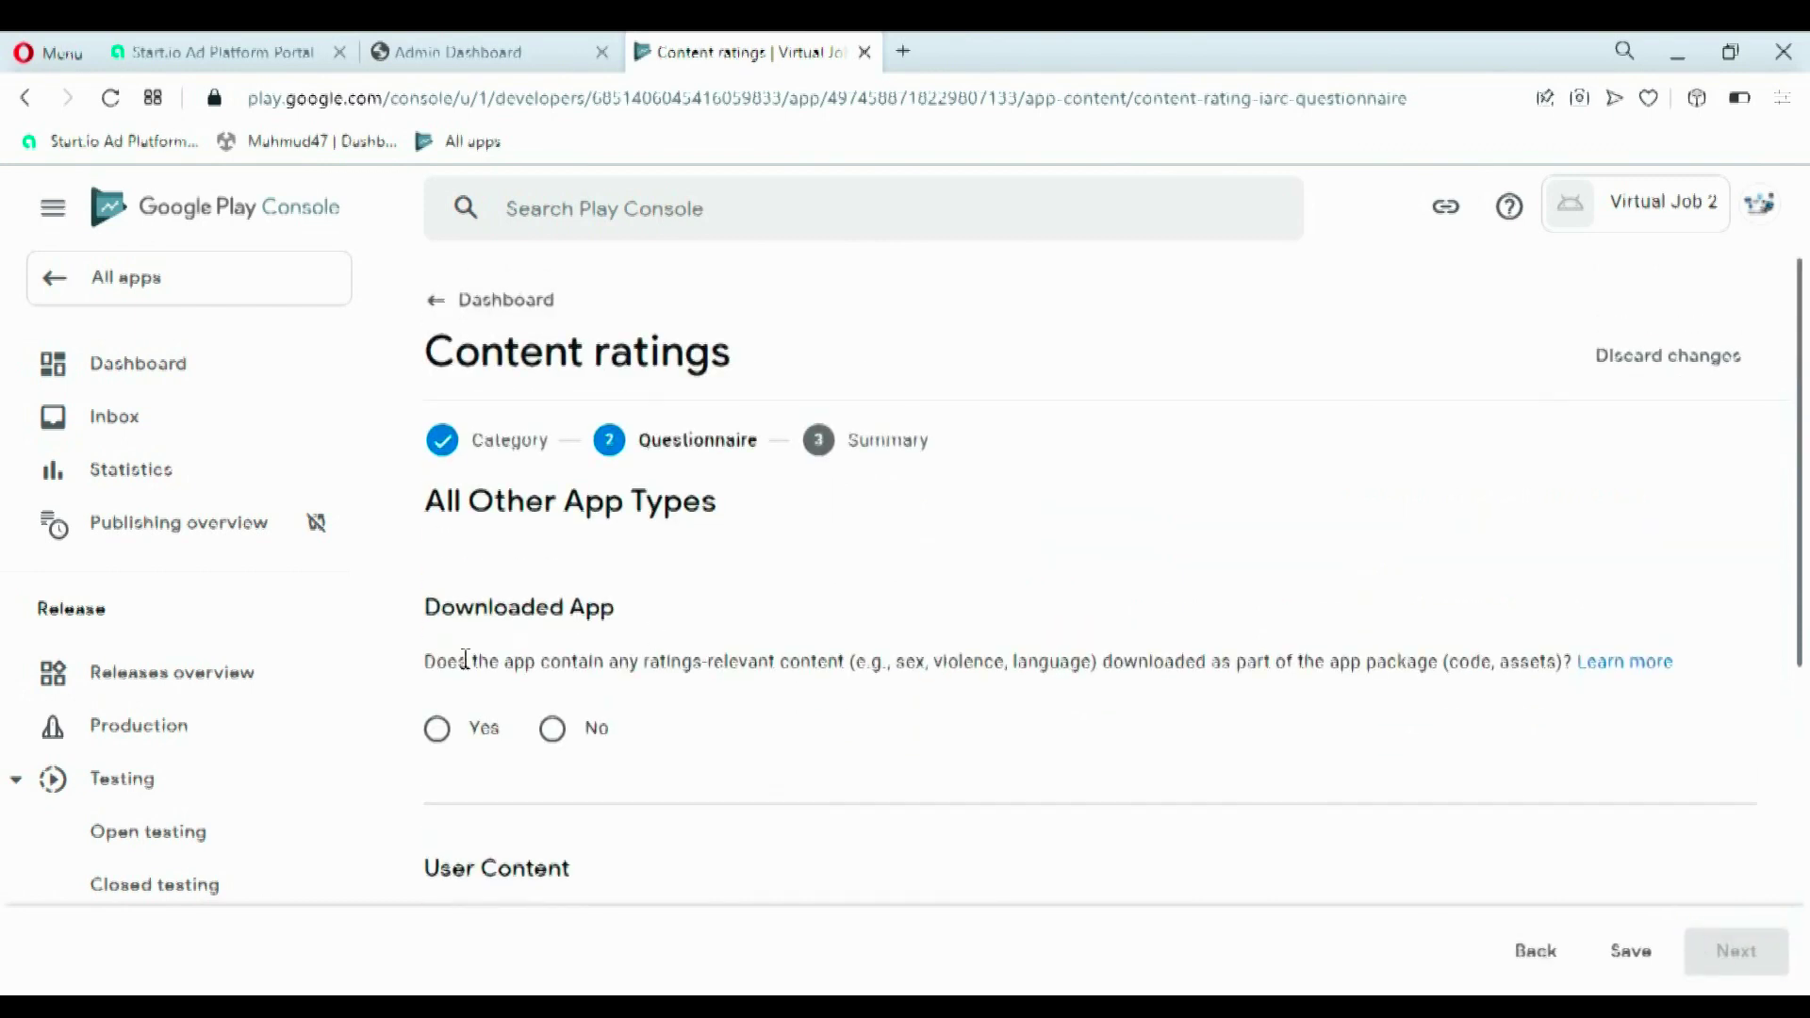
- Answer No for Downloaded App, User Content, Online Content and Age-Restricted Products
left_click_drag(868, 662, 1059, 672)
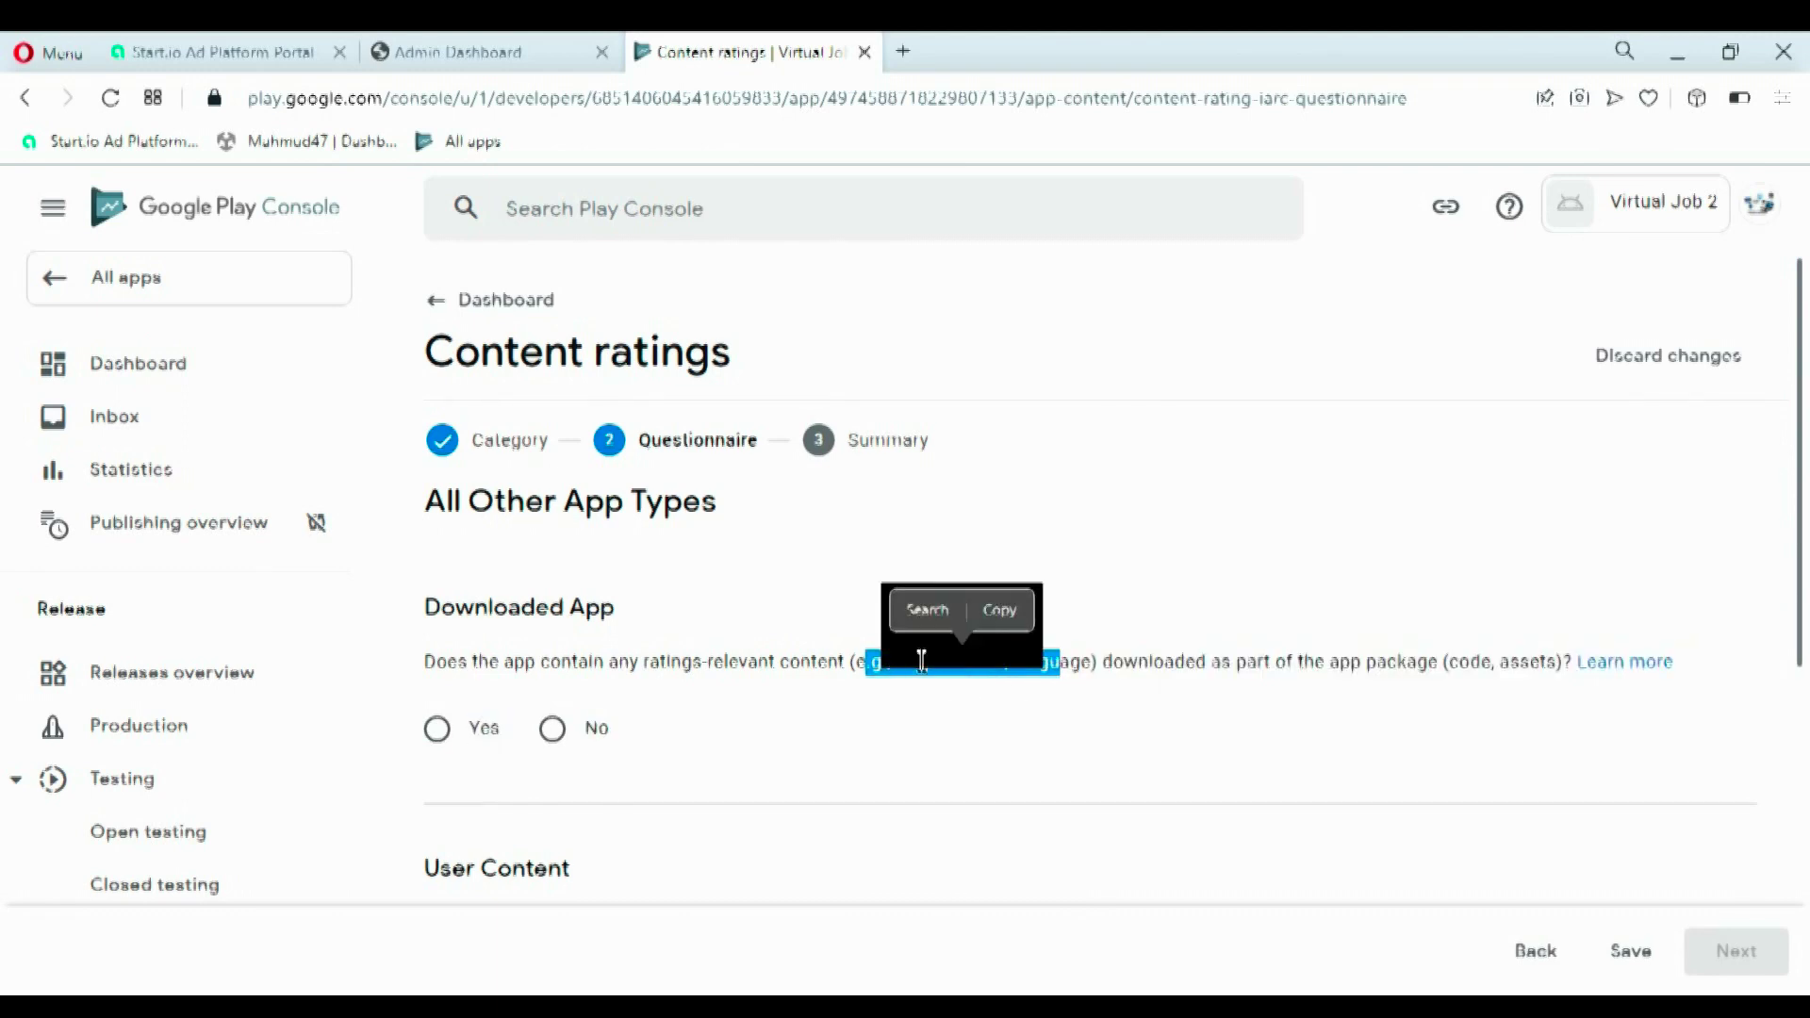
left_click(1071, 741)
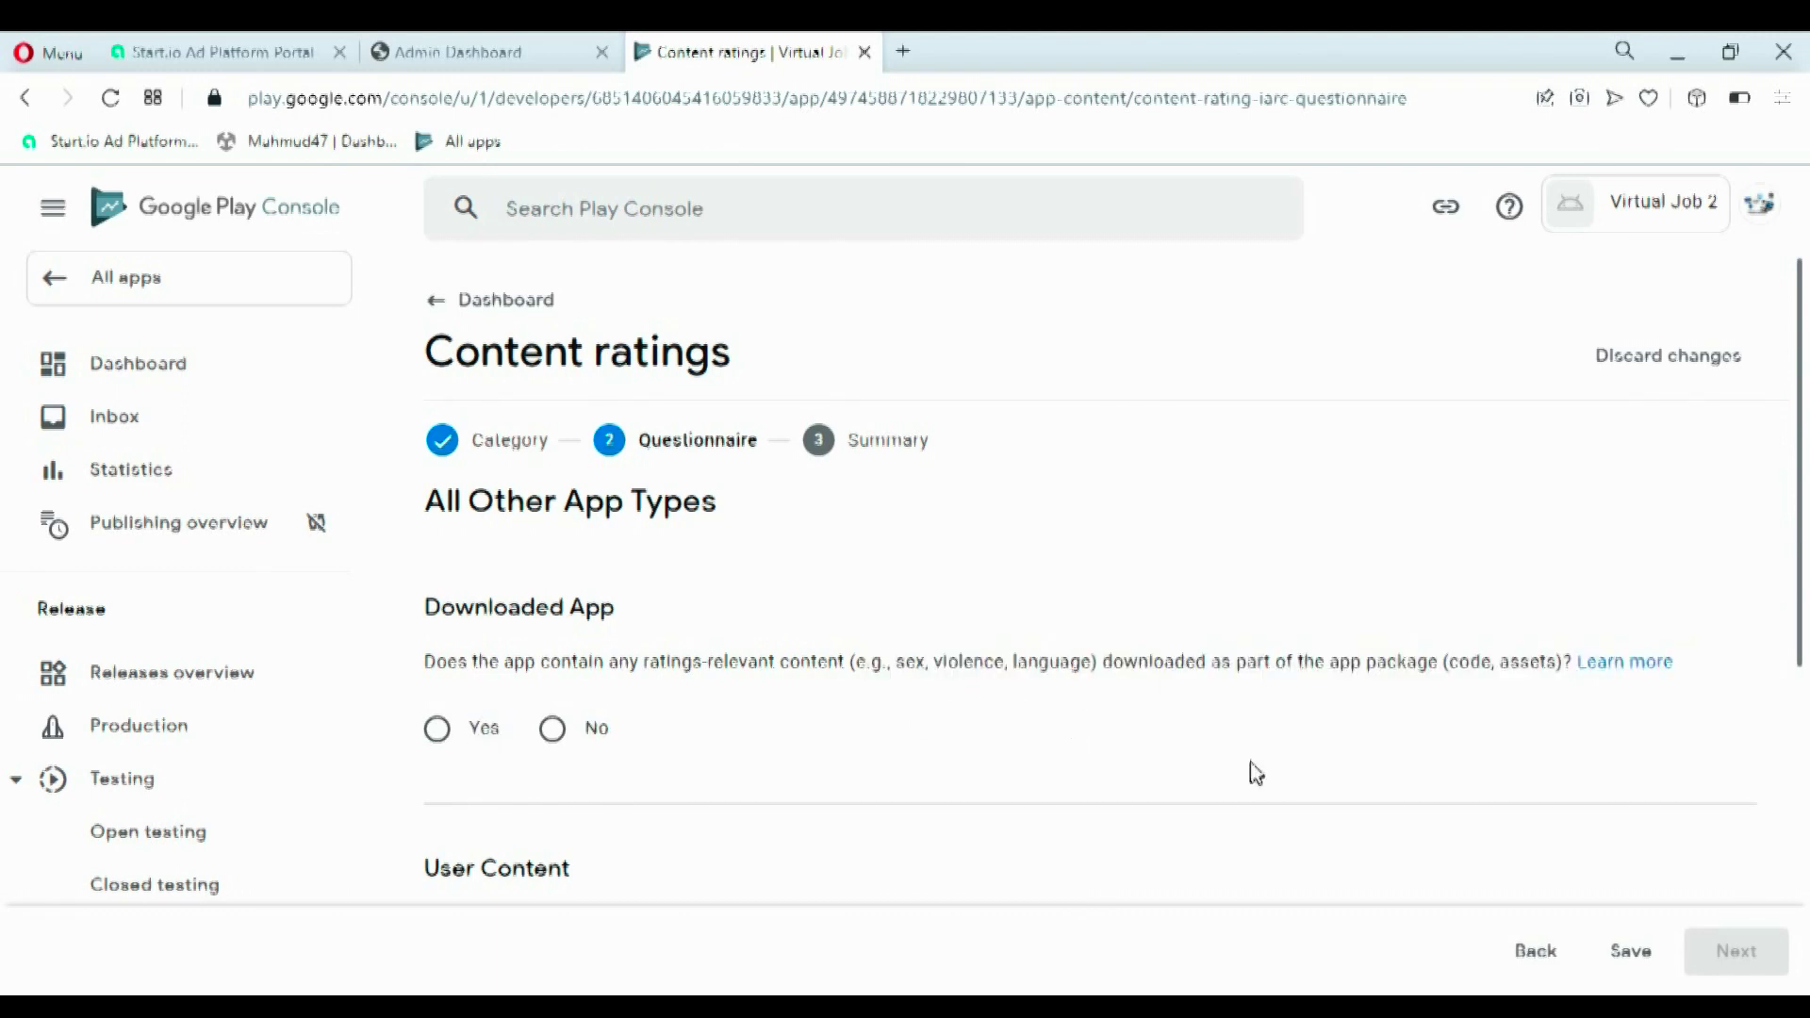
left_click(568, 727)
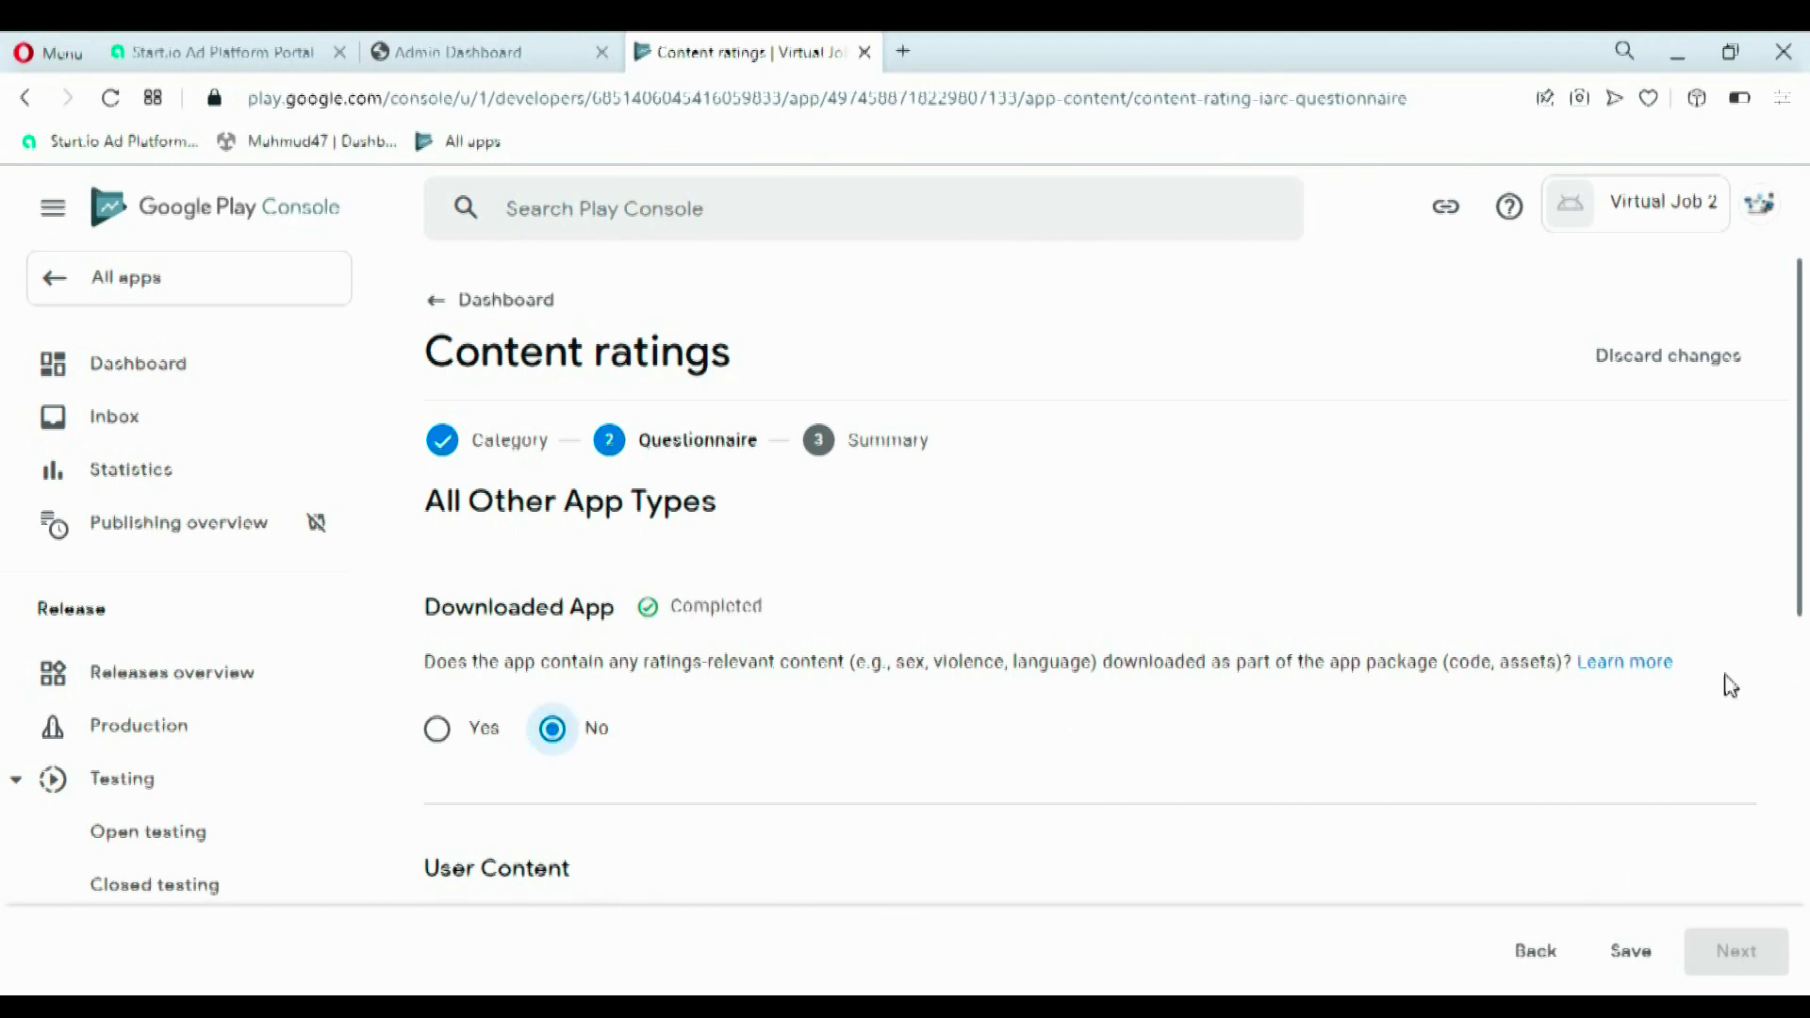
left_click_drag(1802, 574, 1805, 763)
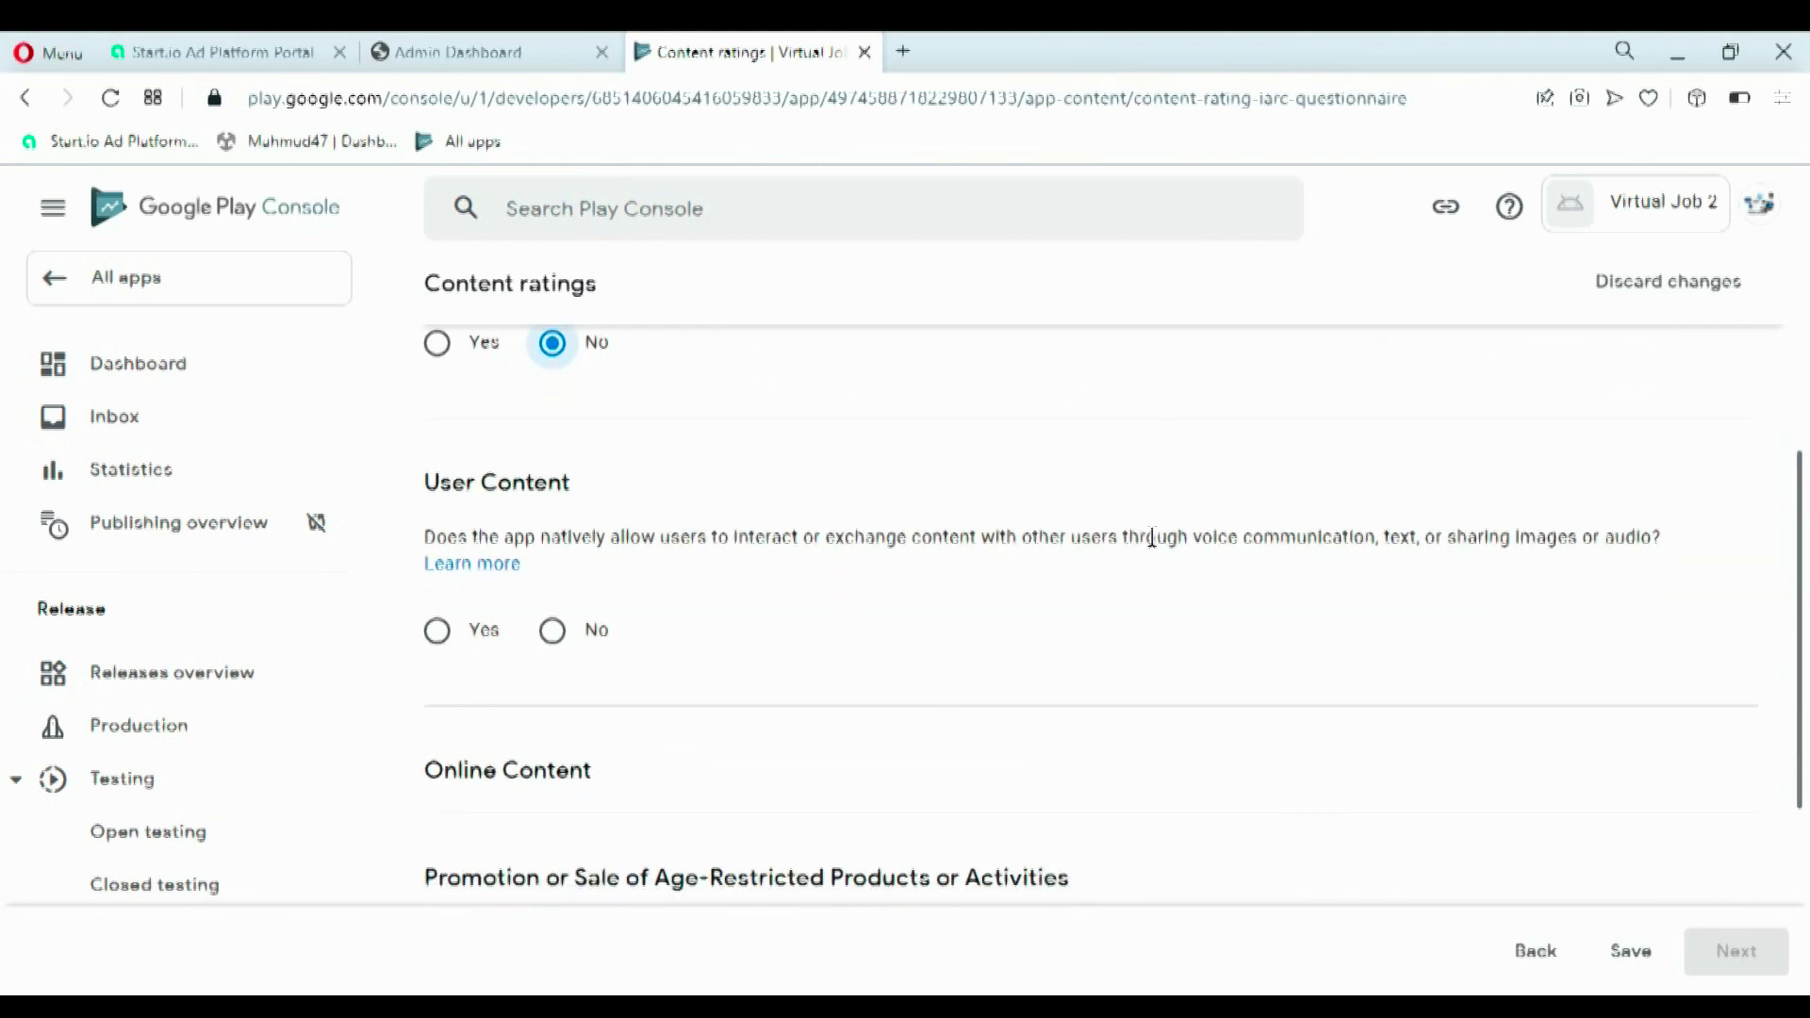
left_click_drag(1185, 539, 1619, 563)
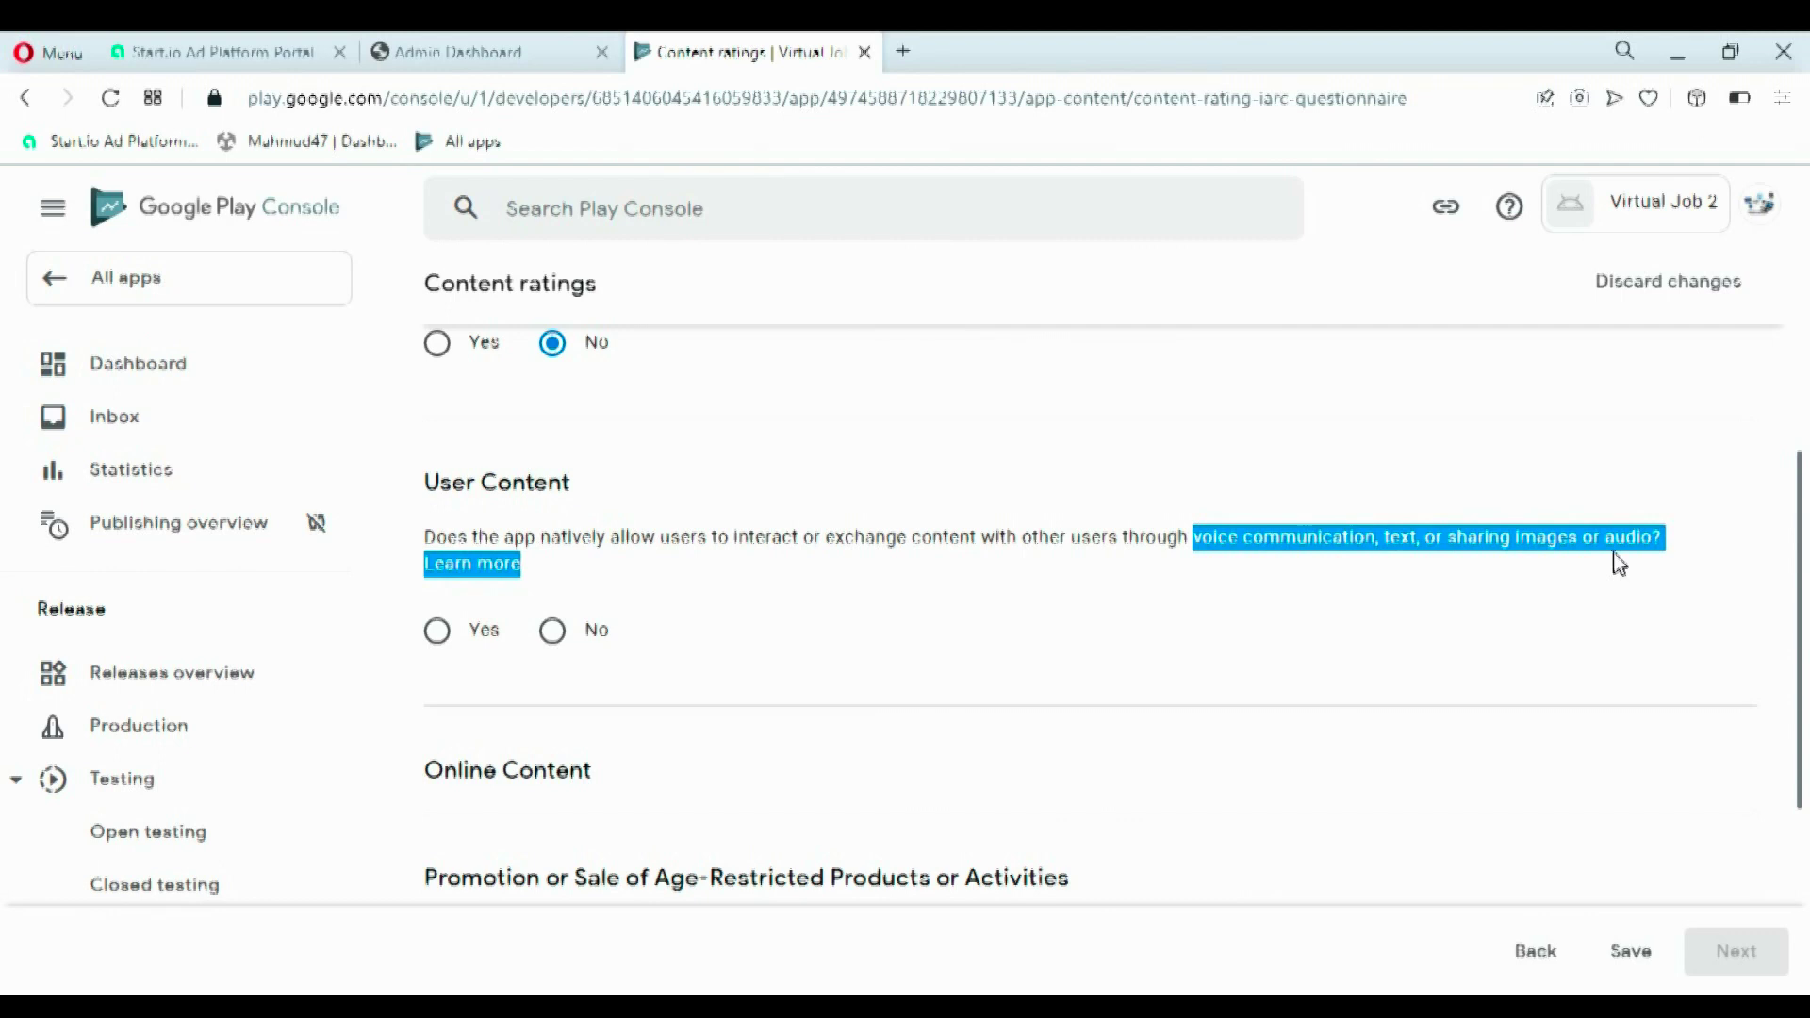
left_click(819, 535)
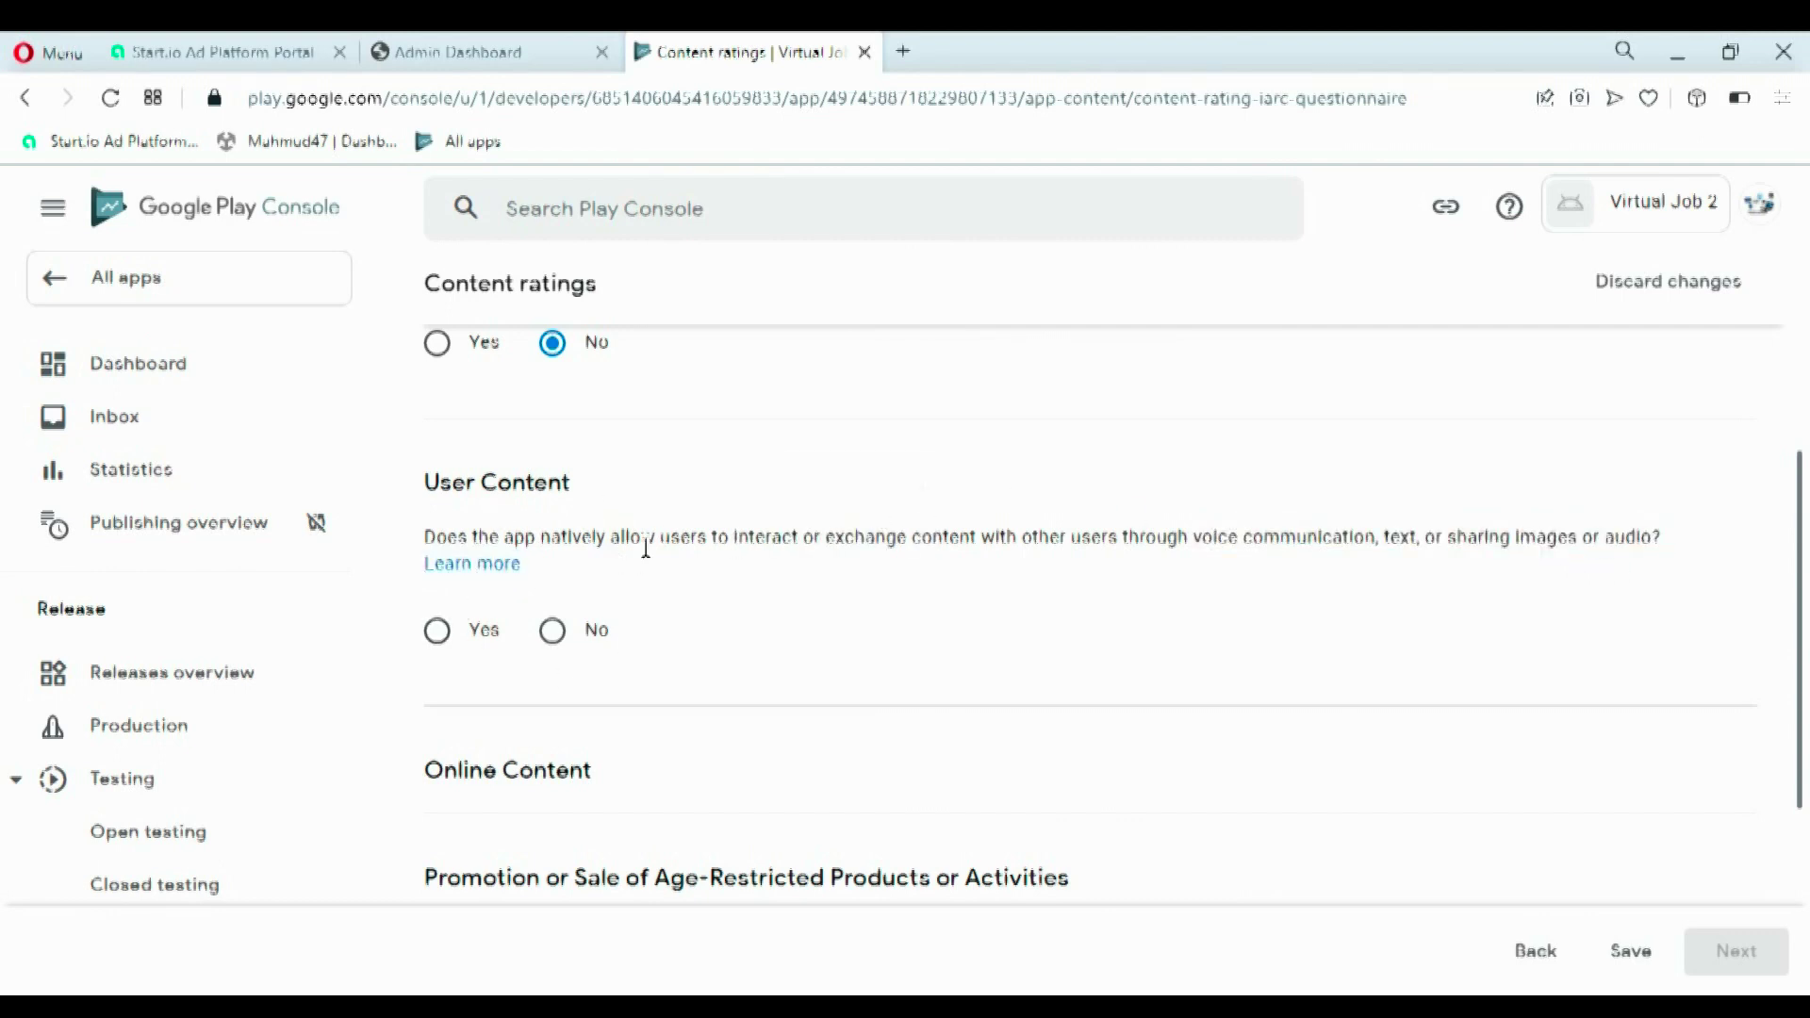
left_click(553, 630)
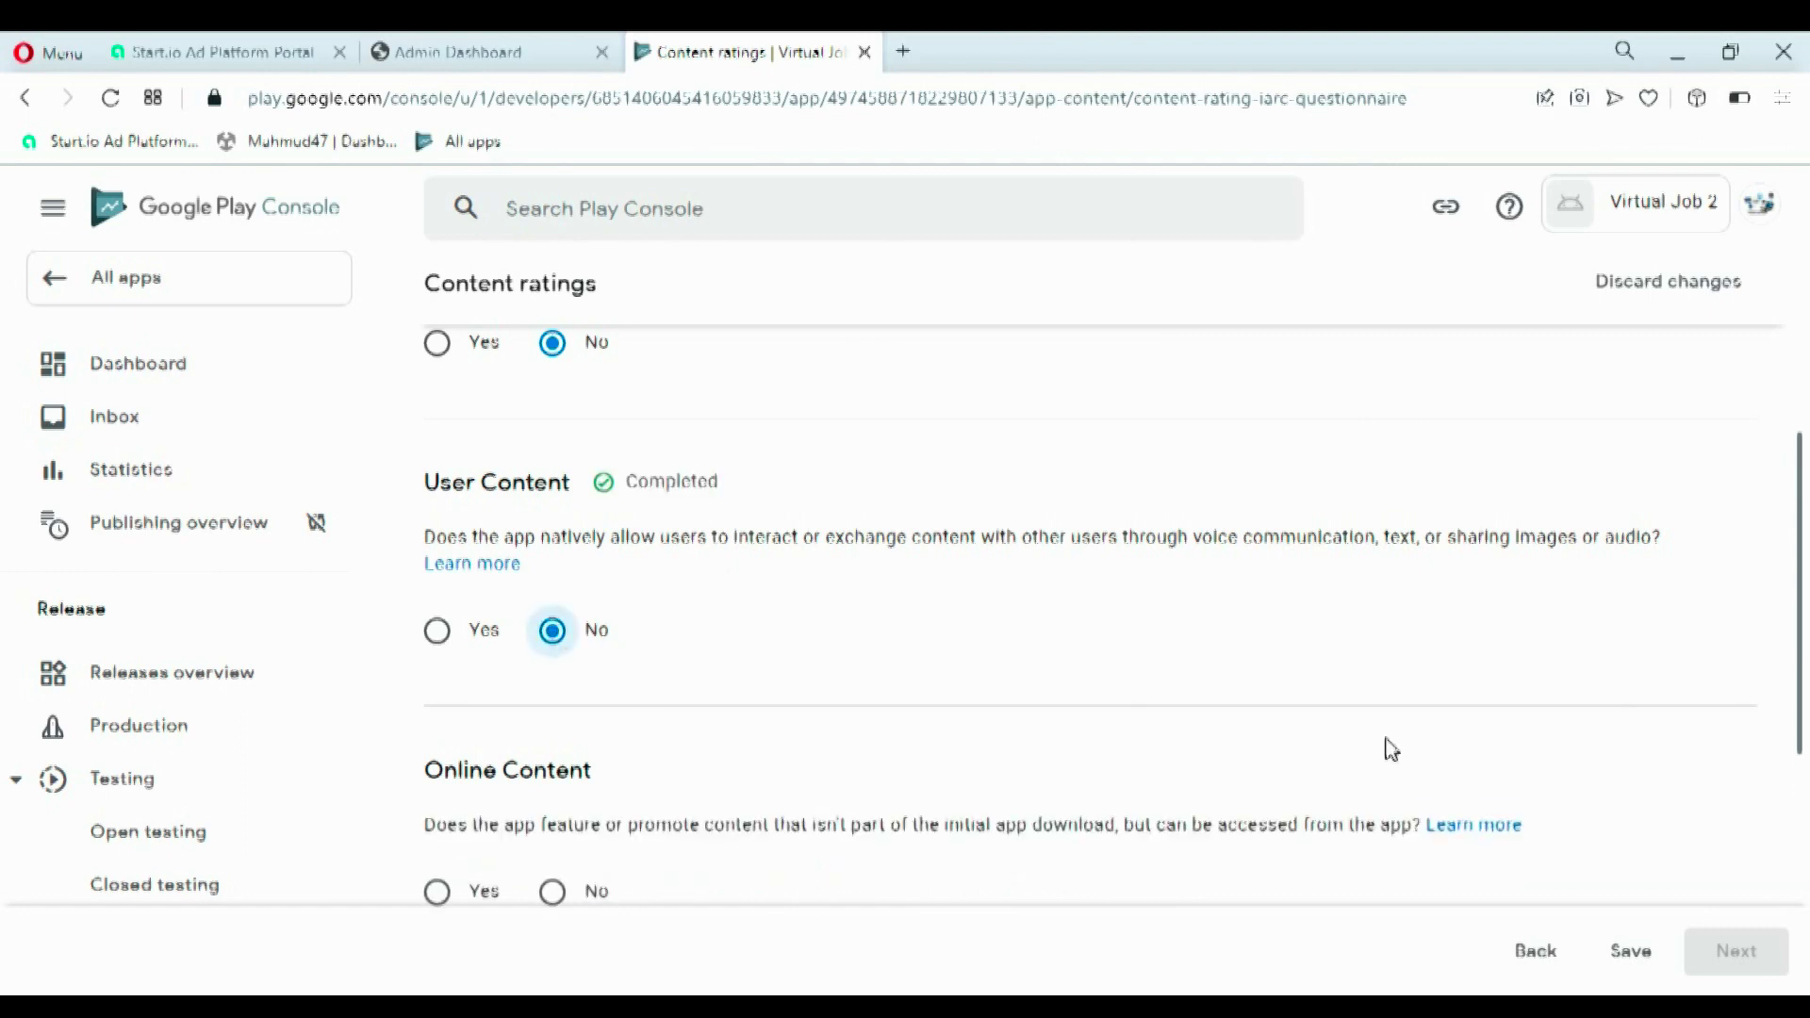
left_click_drag(1796, 687, 1806, 738)
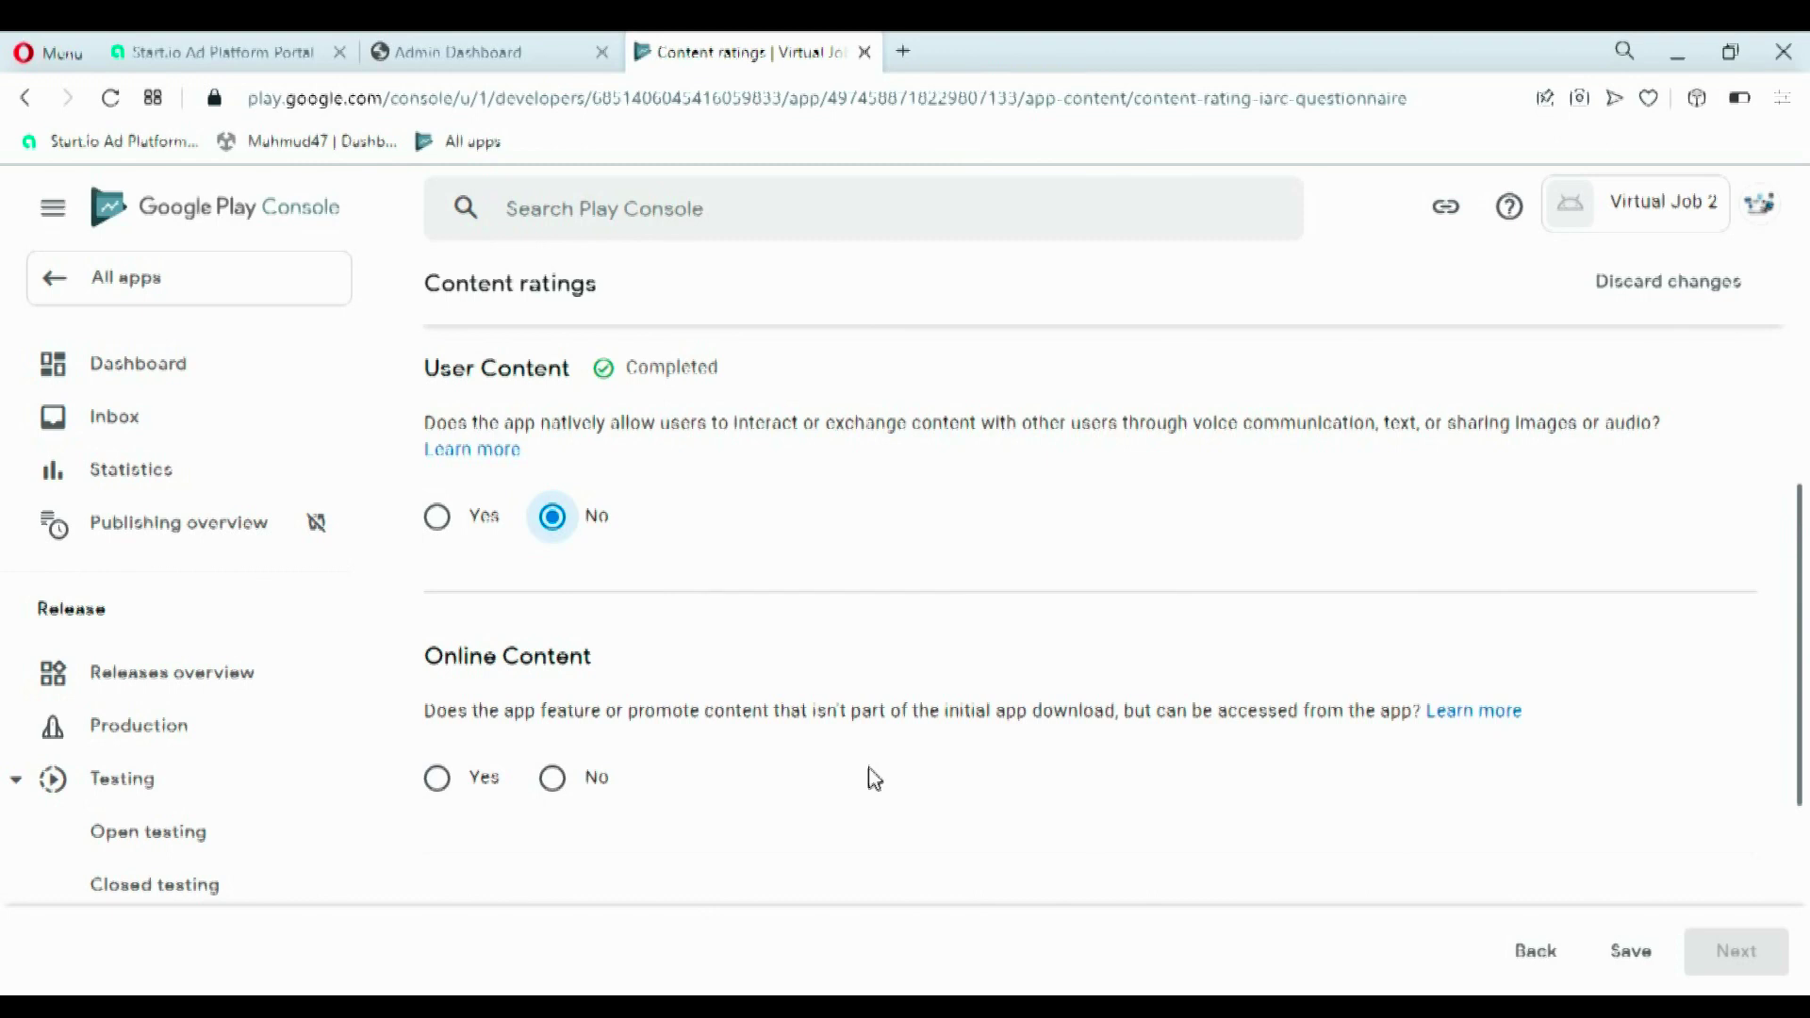
left_click(555, 779)
left_click_drag(1796, 707, 1805, 866)
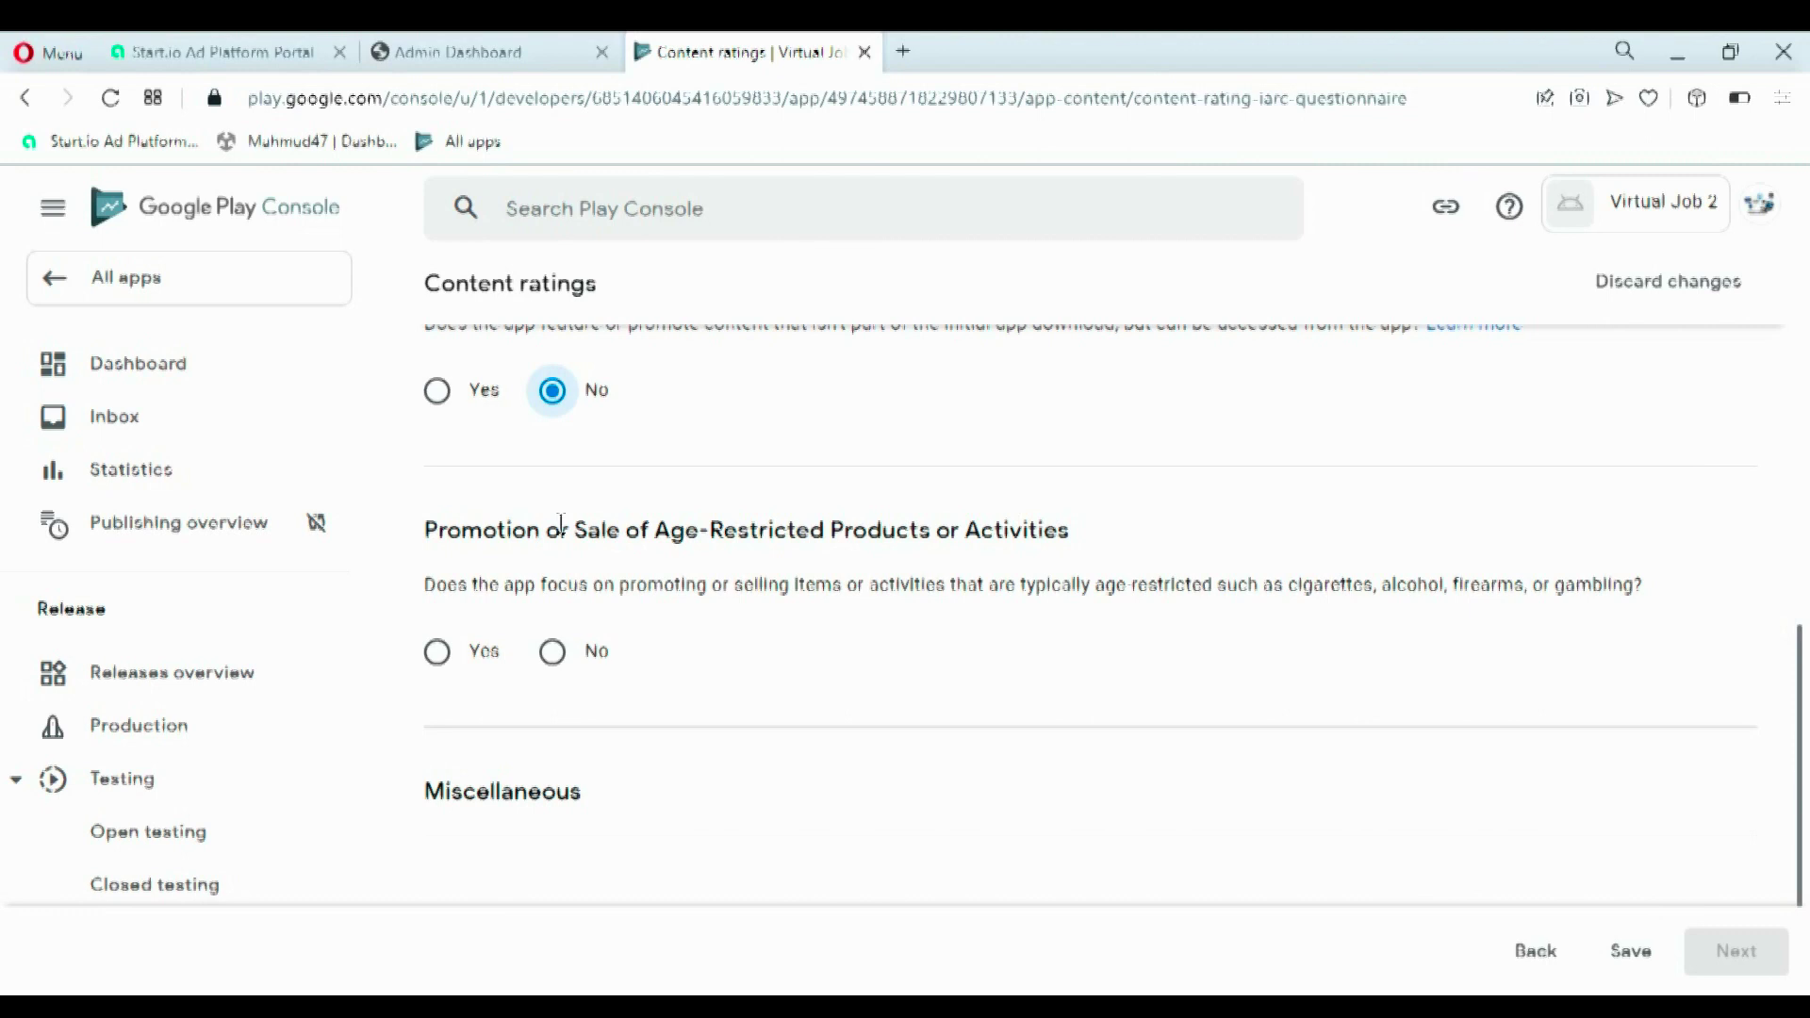
left_click_drag(1377, 577, 1536, 607)
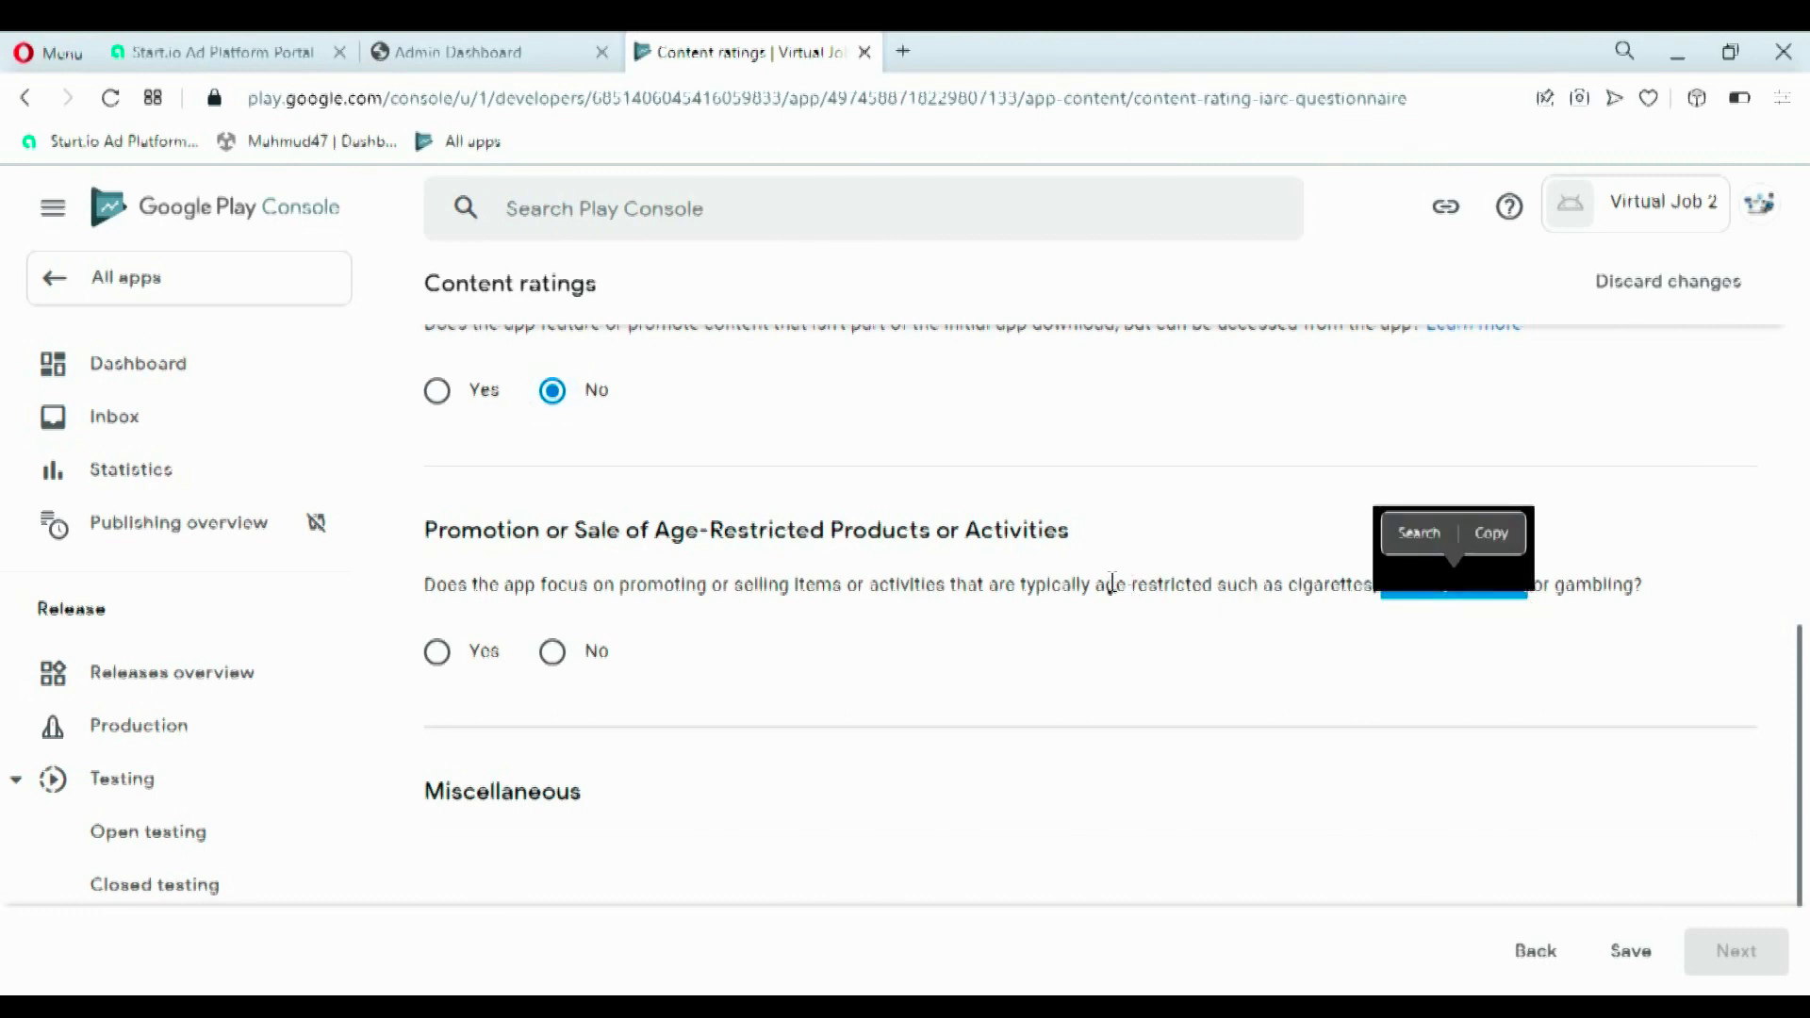
left_click(594, 675)
left_click(579, 663)
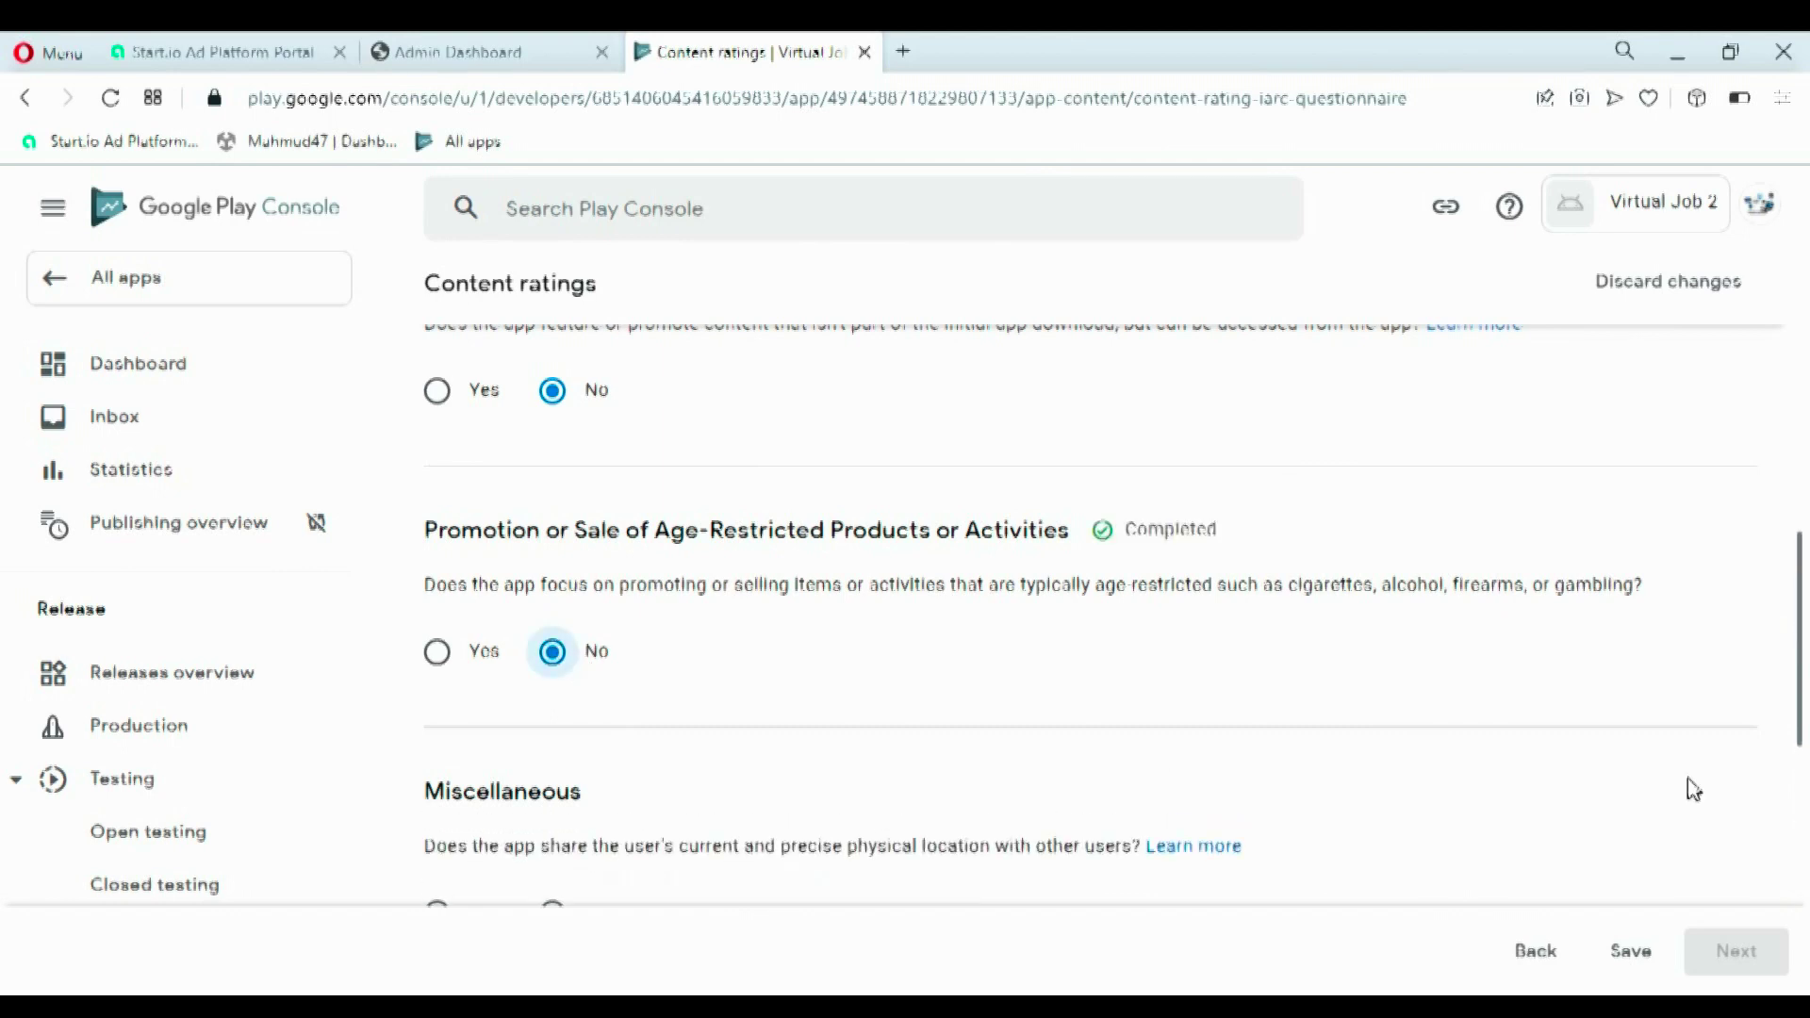
- Answer No to location sharing, digital purchases, browser and news questions, then save
scroll(1803, 685, "down", 4)
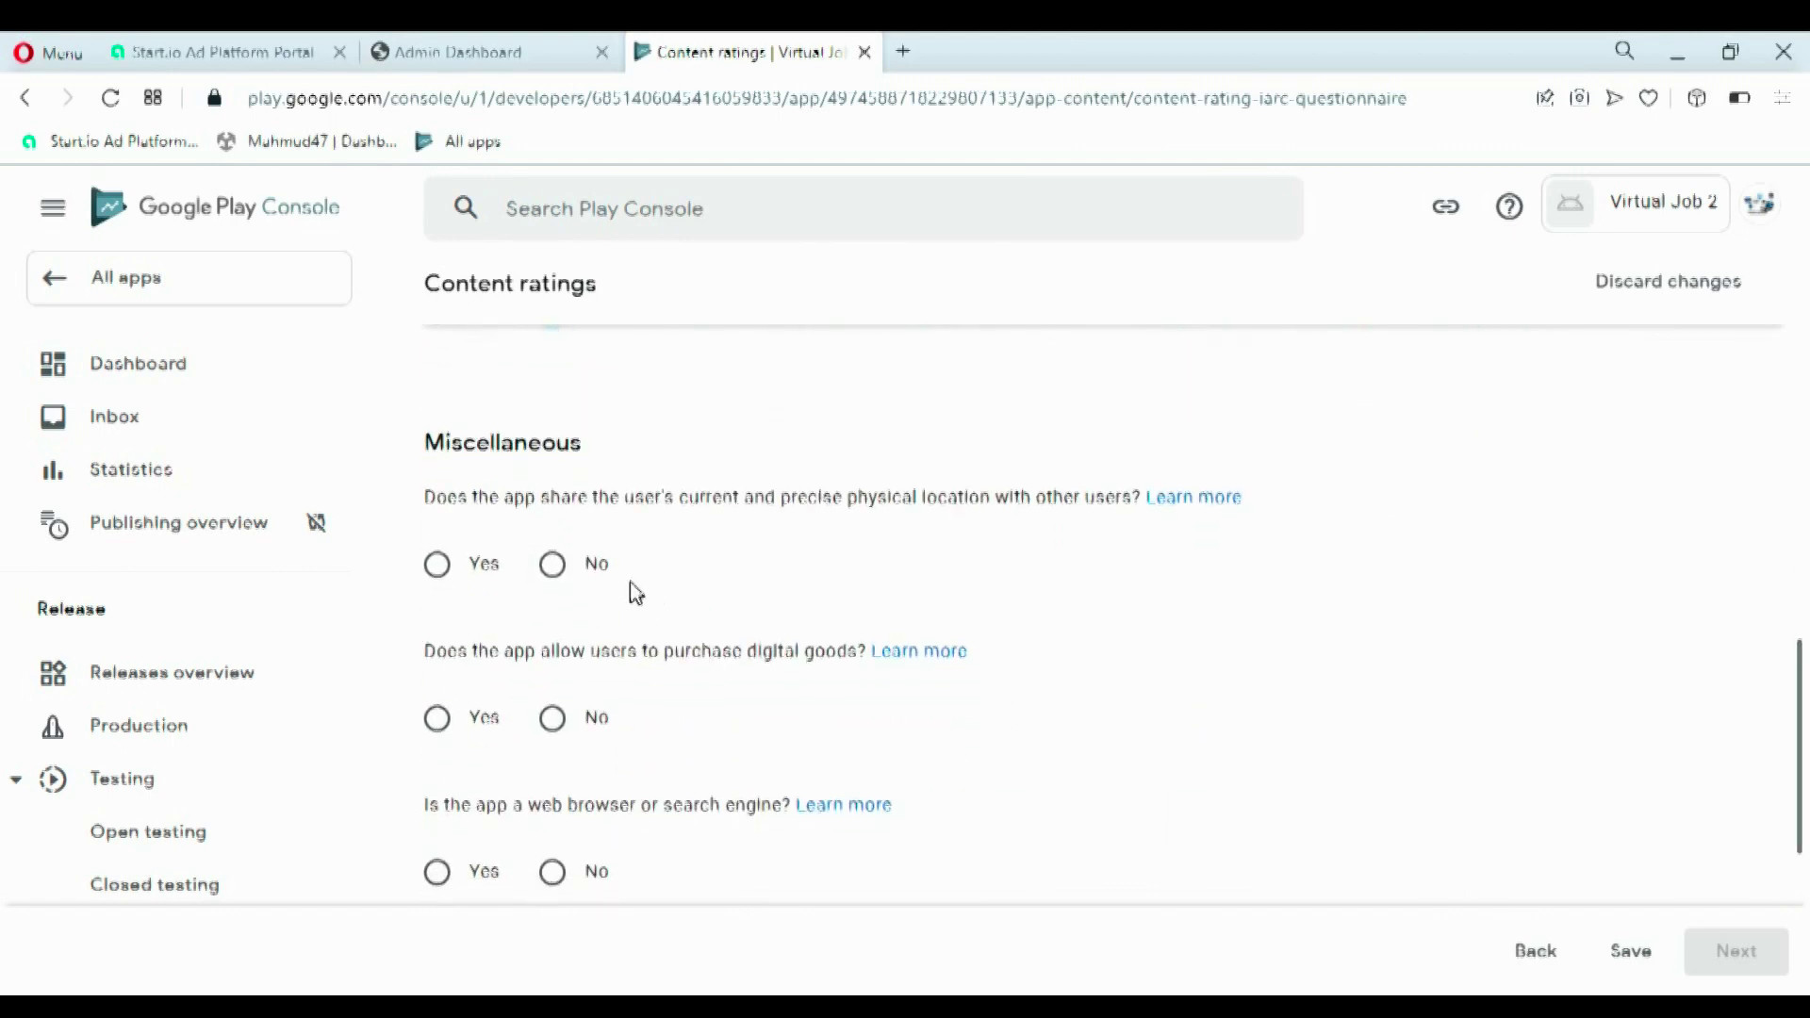
left_click(578, 564)
left_click(566, 724)
left_click(554, 873)
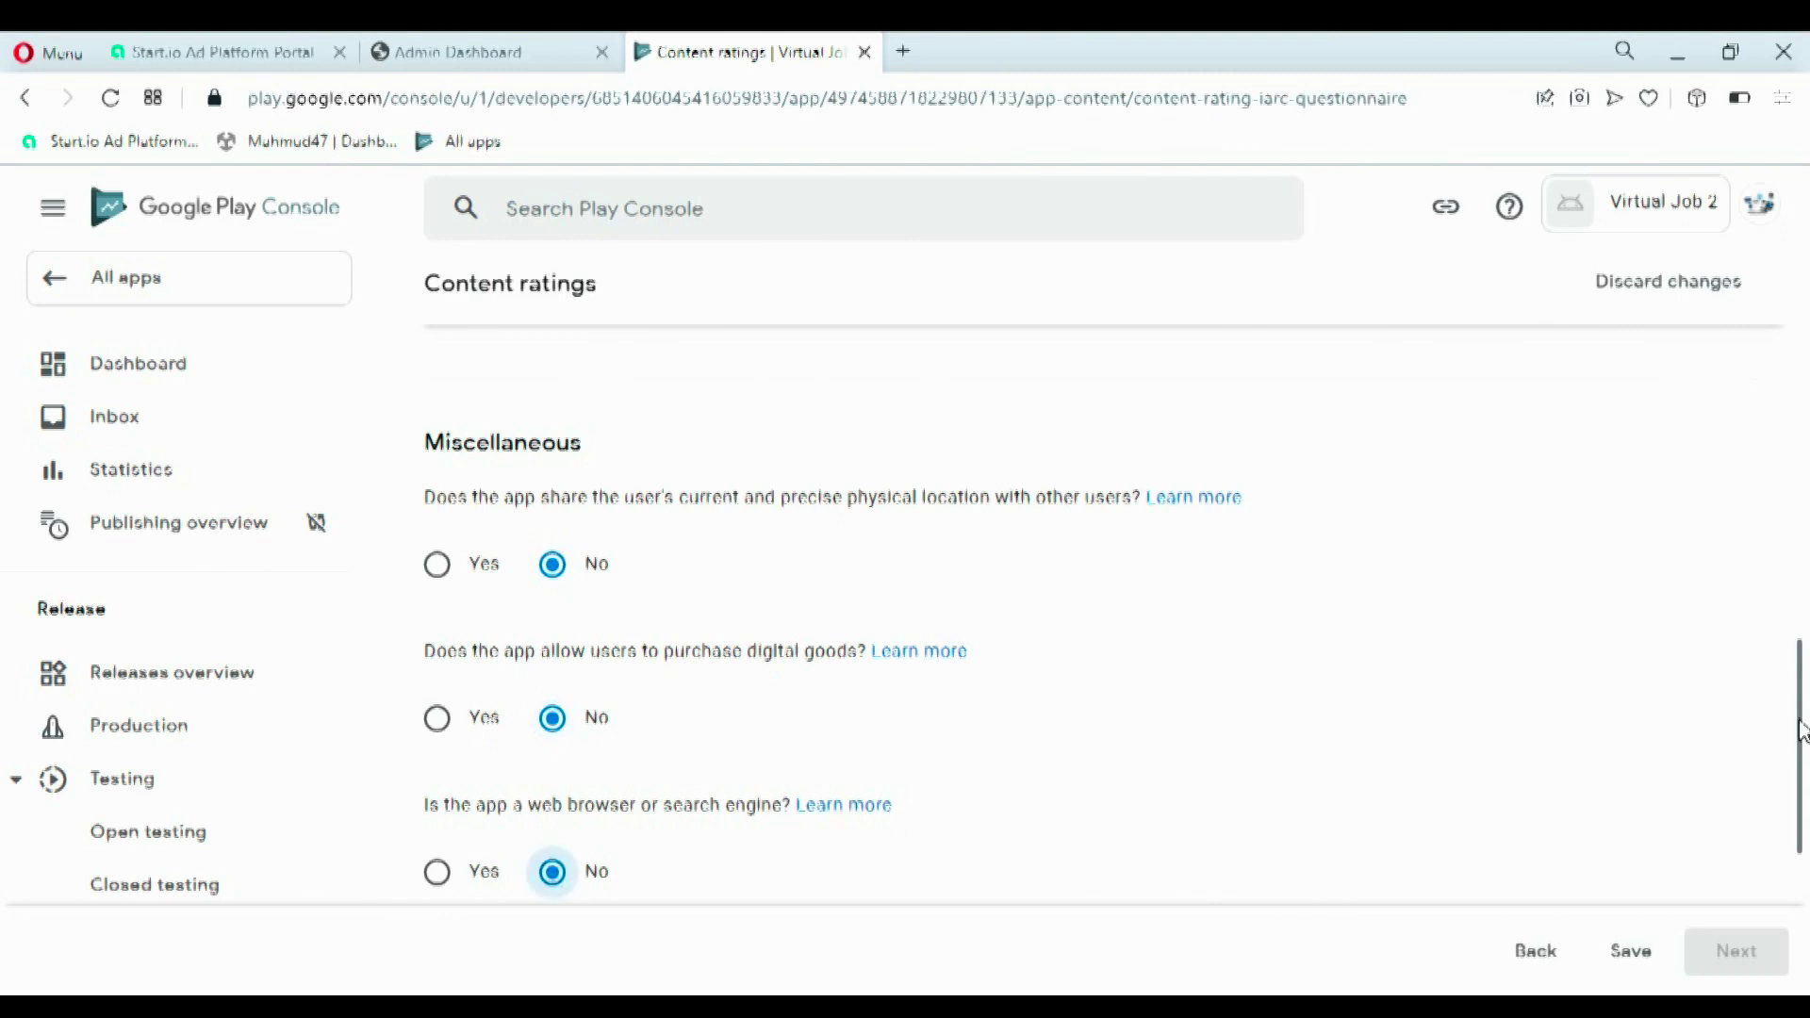
scroll(1801, 731, "down", 4)
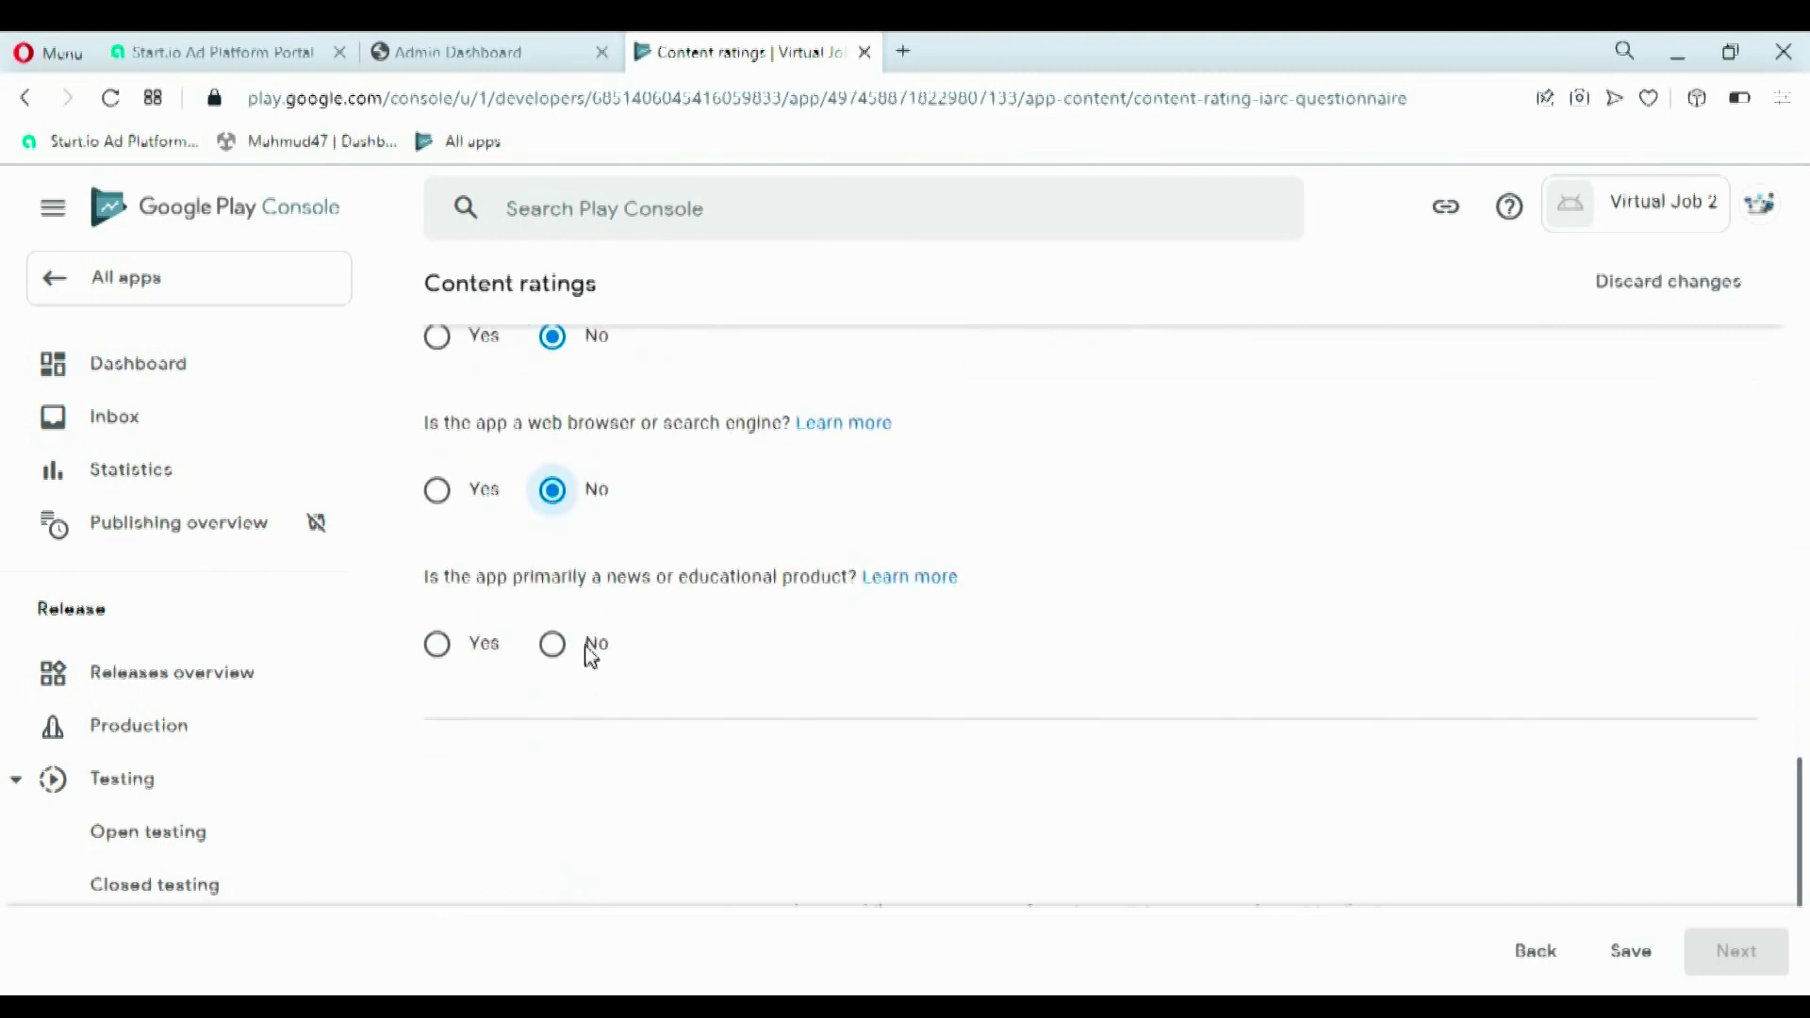
left_click(590, 650)
left_click(1631, 954)
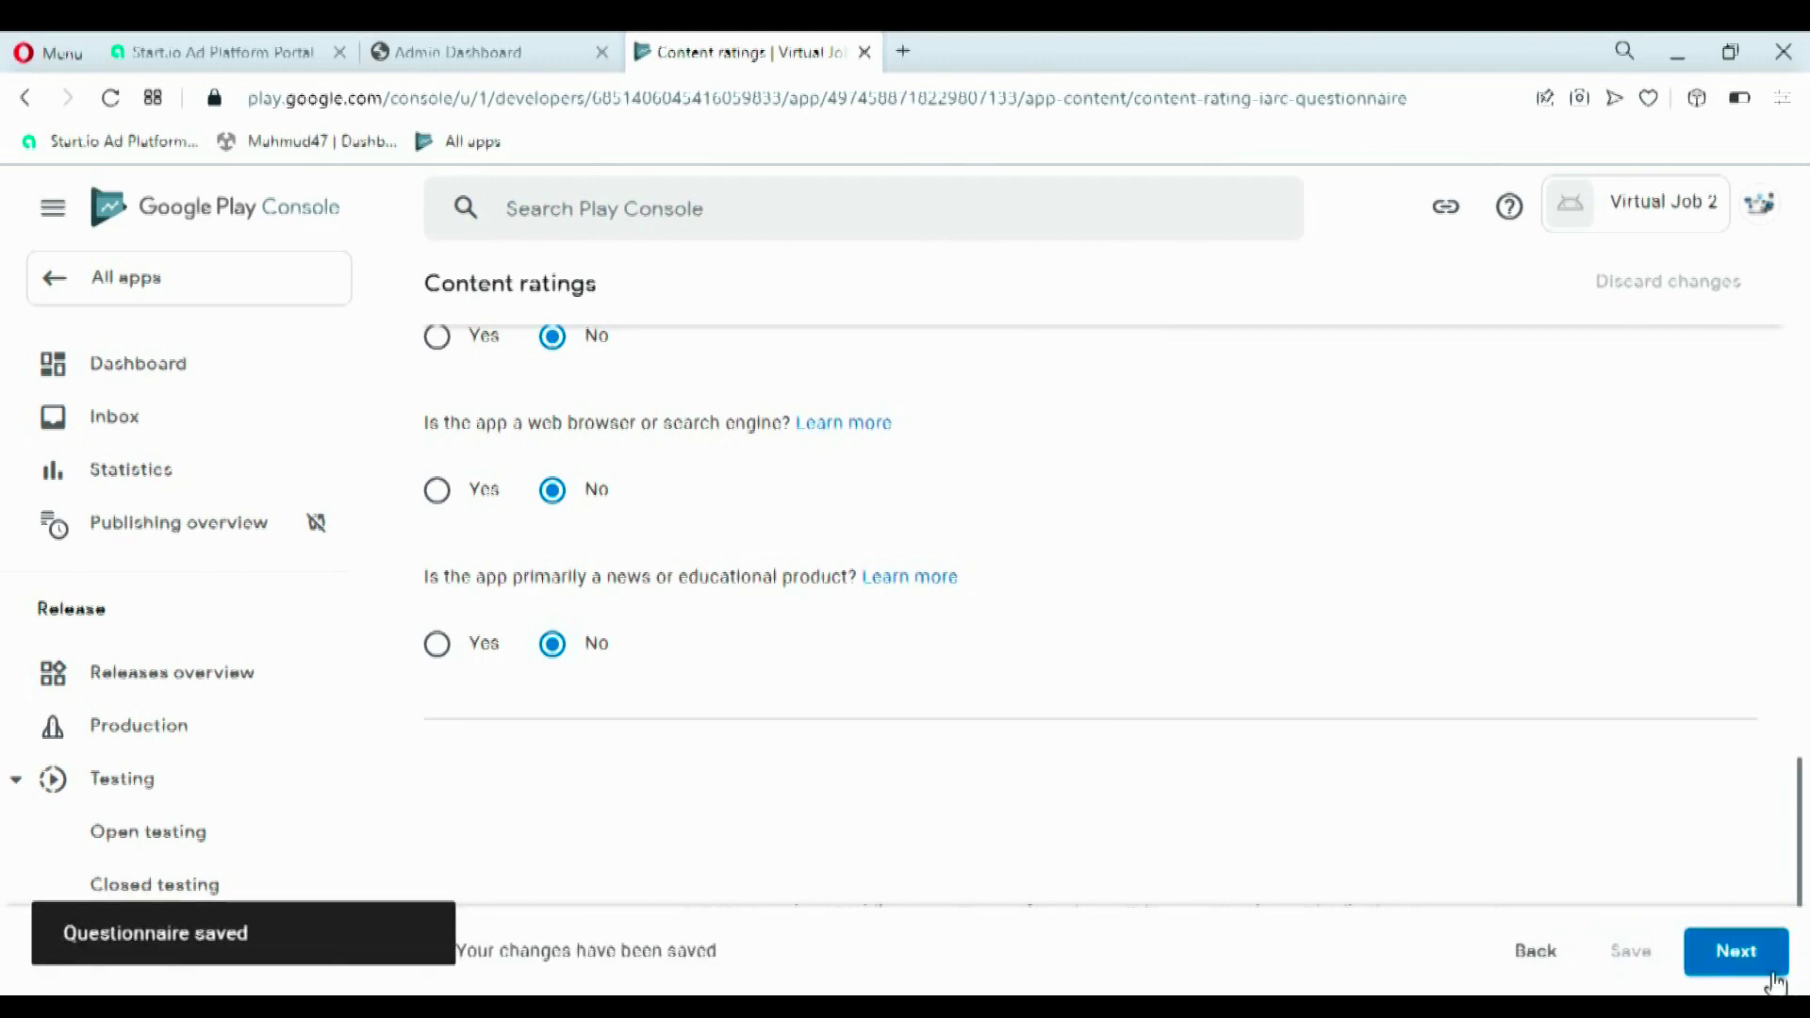
left_click(1749, 971)
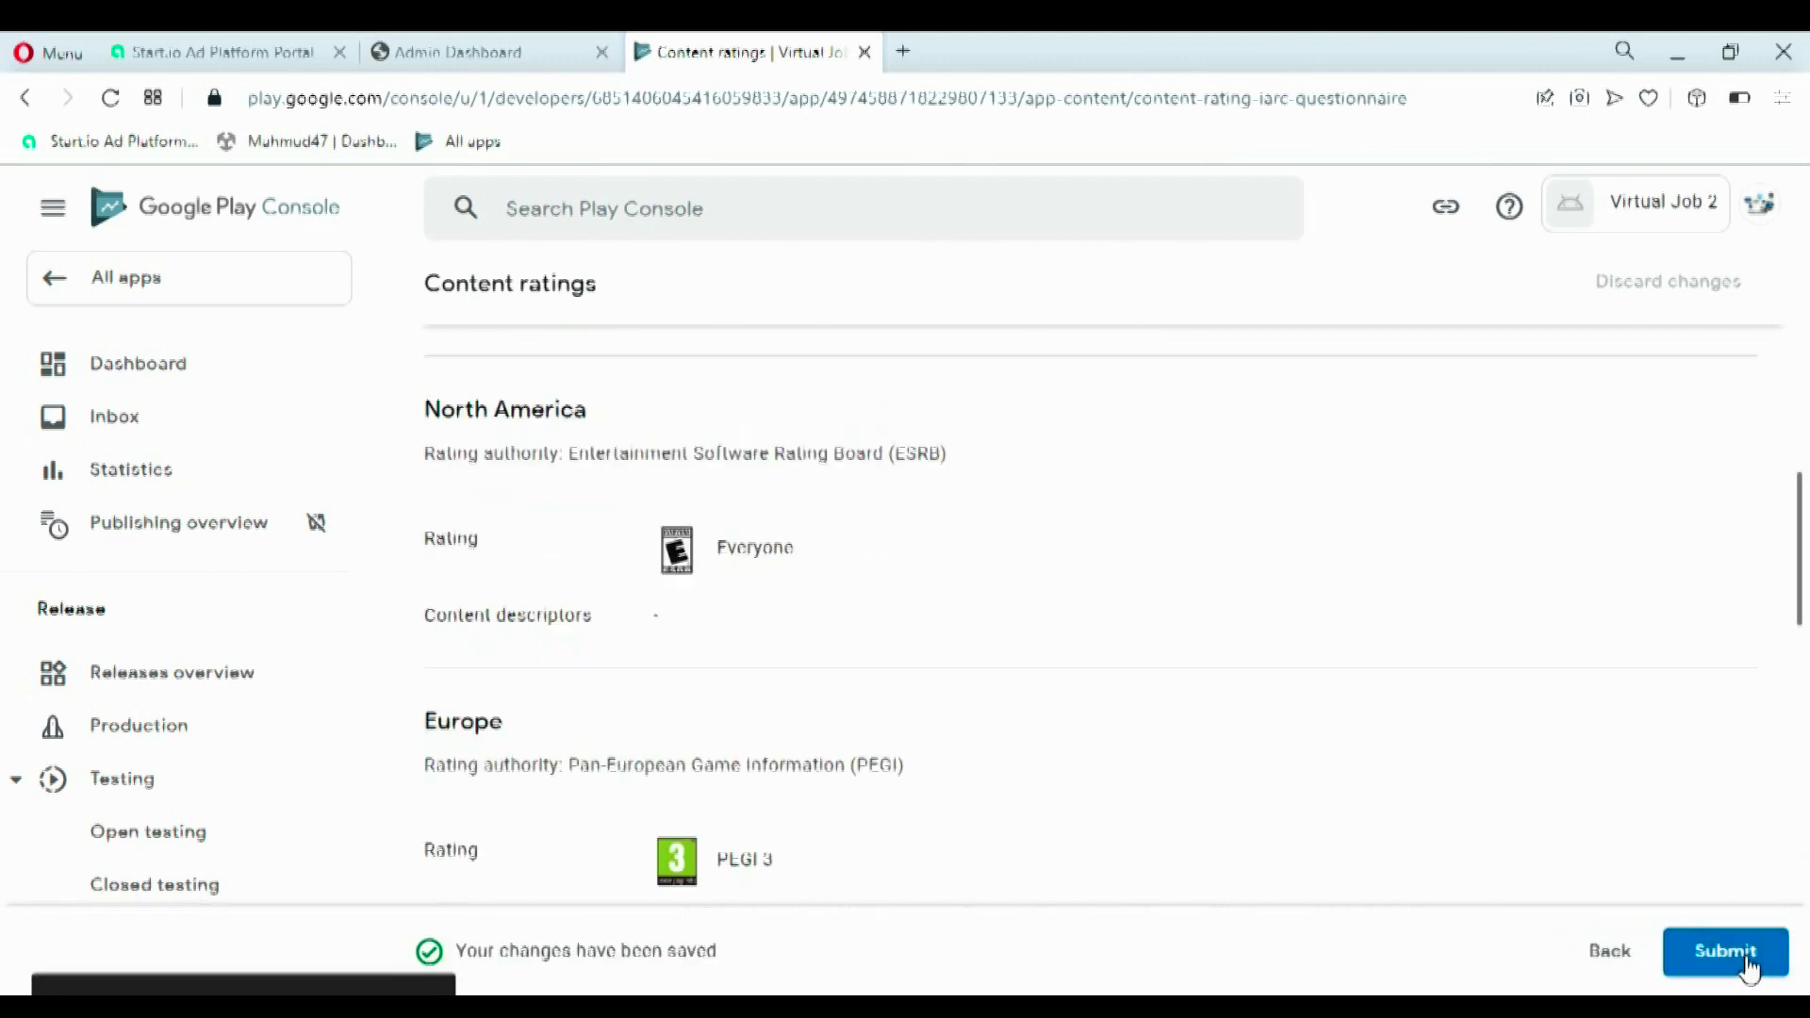
- Submit the ratings summary (ESRB Everyone, PEGI 3) and return to the Virtual Job 2 Dashboard
left_click_drag(1798, 606, 1806, 976)
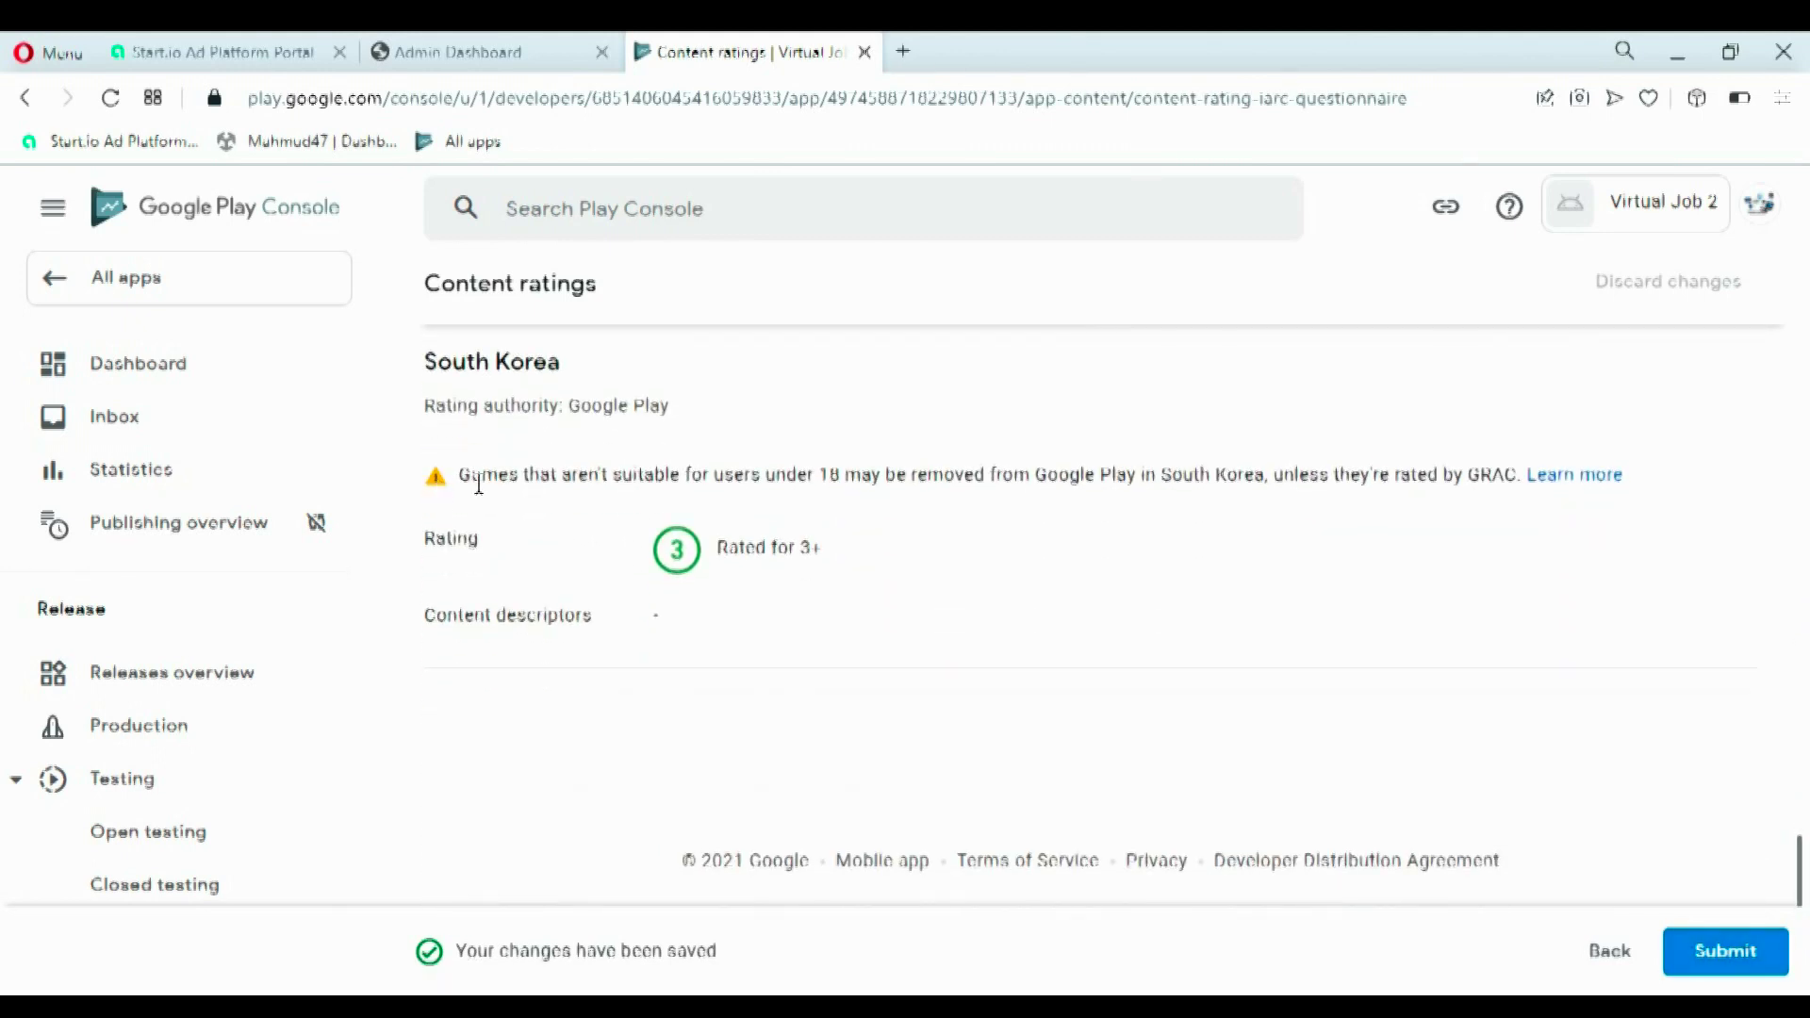
left_click(1743, 958)
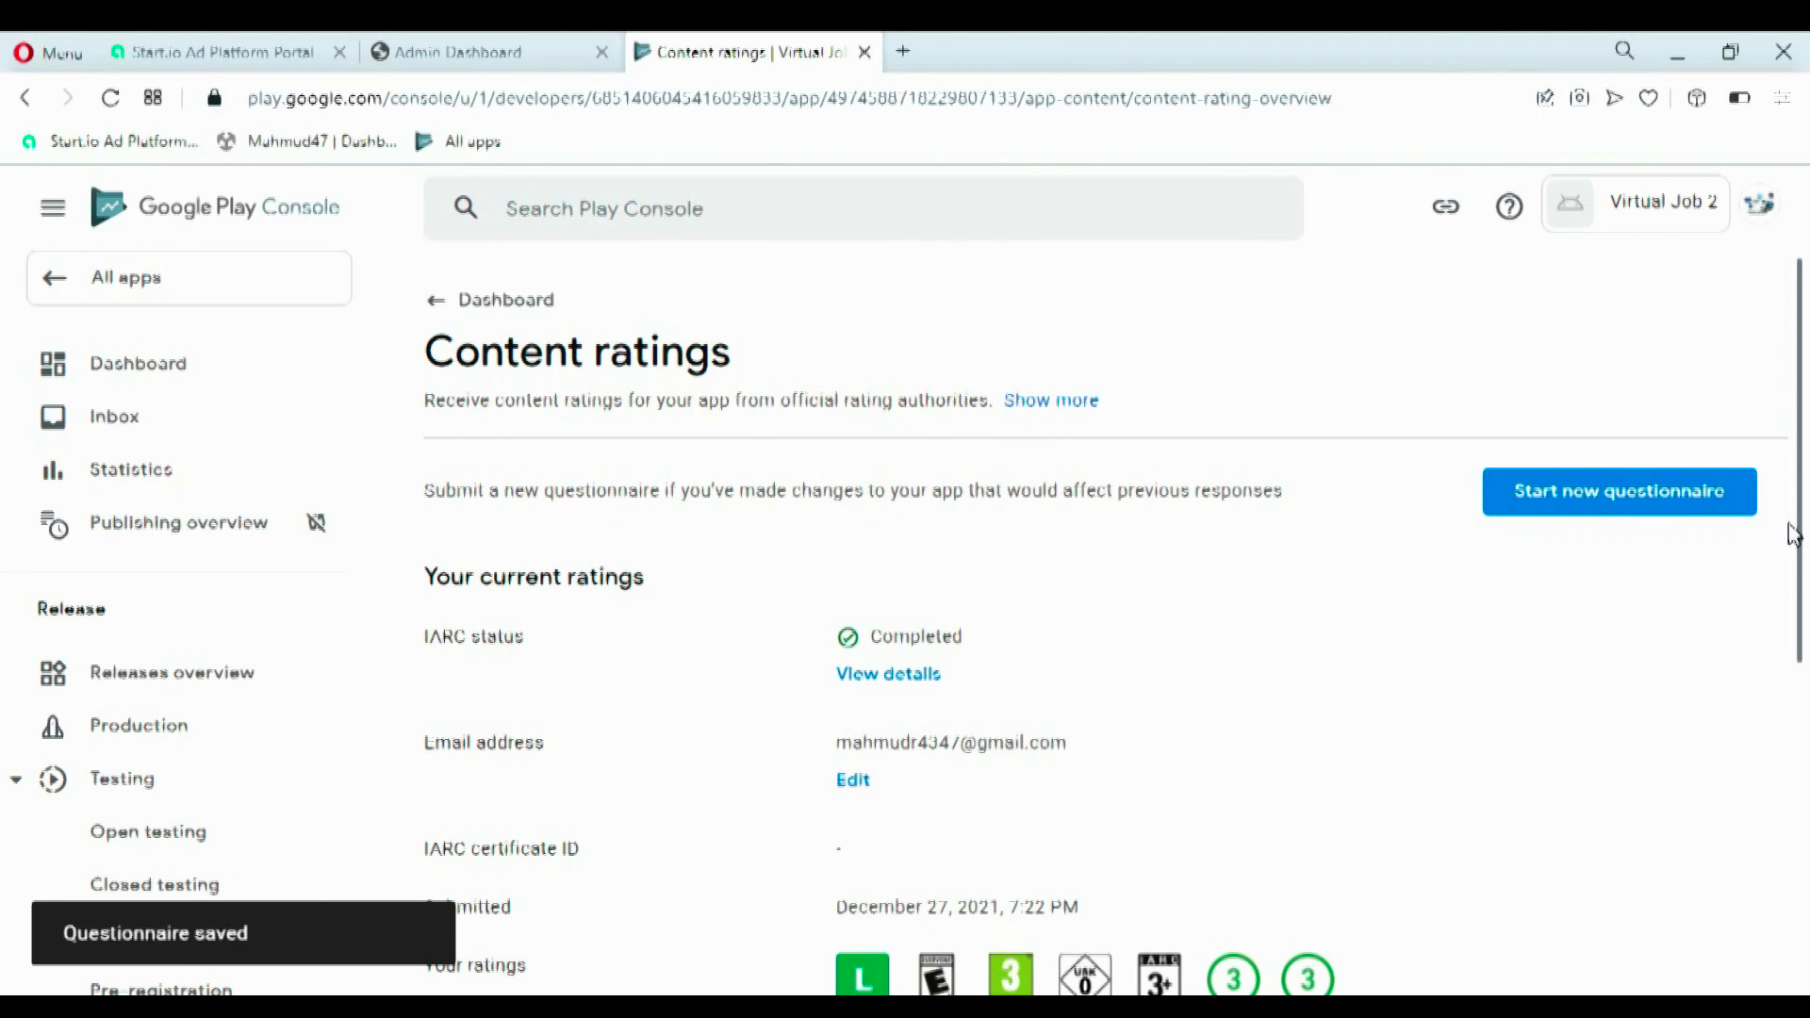
left_click(439, 311)
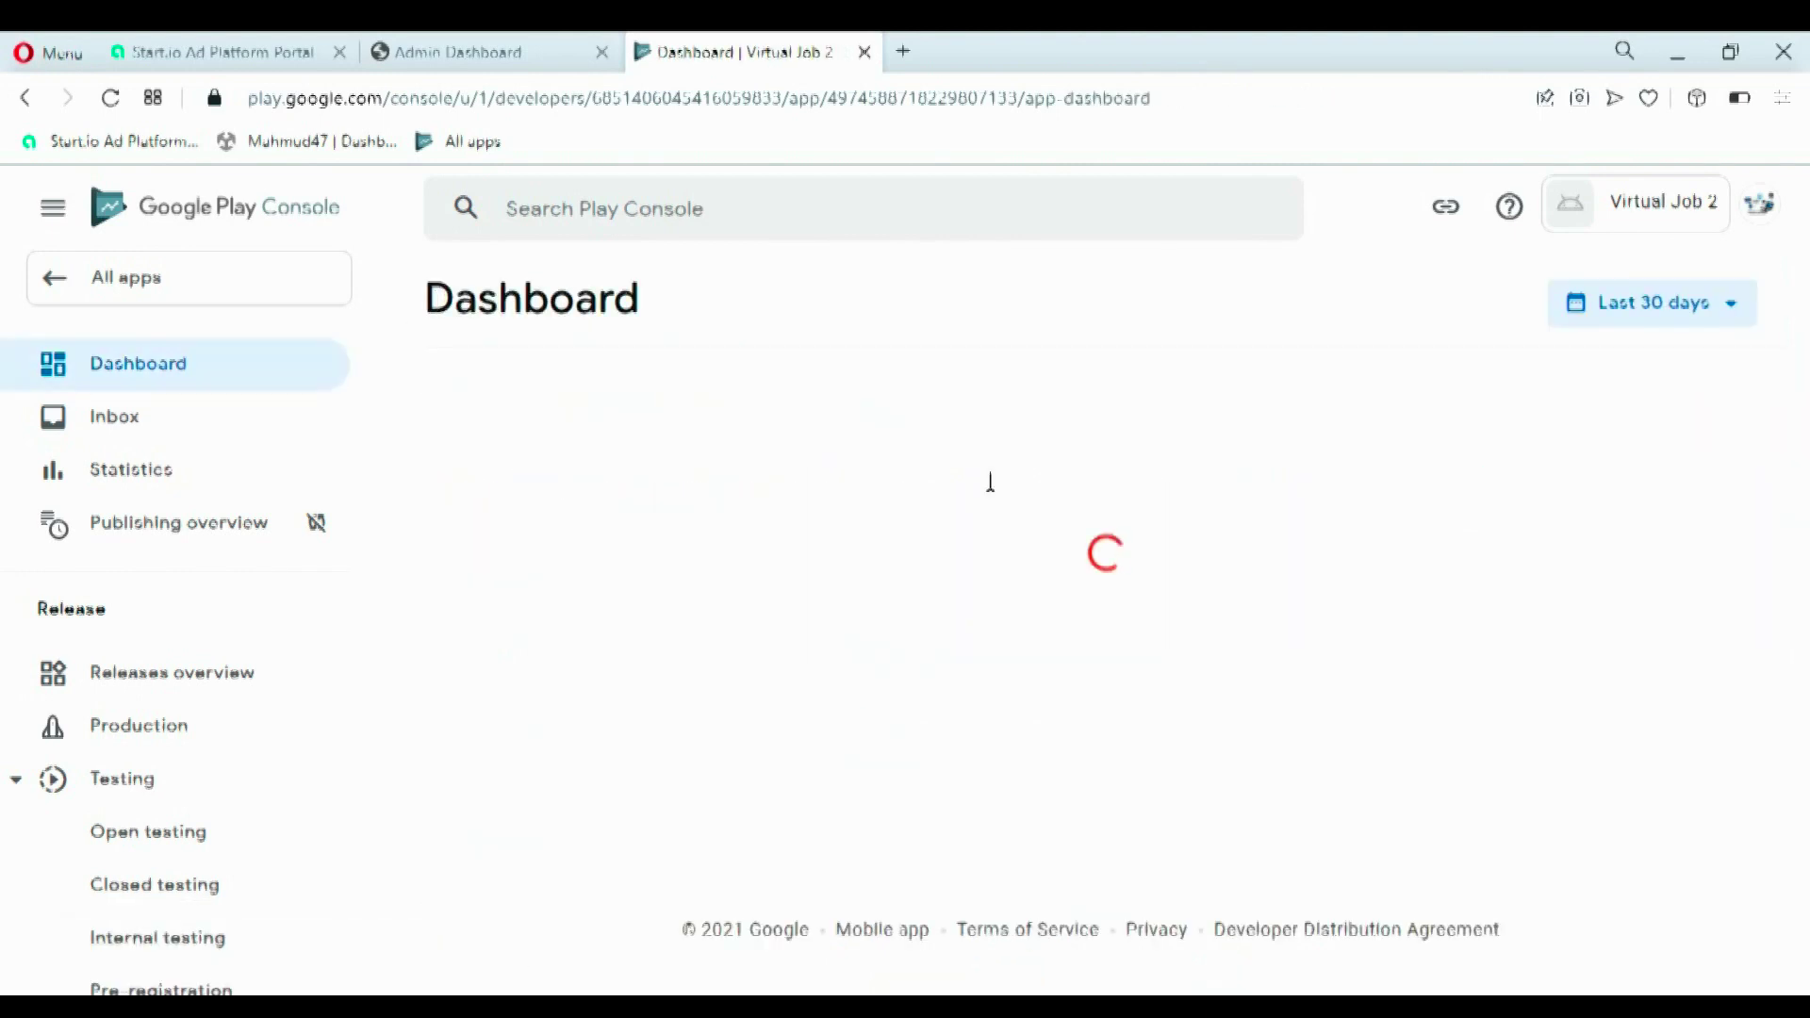
- Start the target audience setup and select ages 16-17 and 18 and over
scroll(1177, 724, "down", 6)
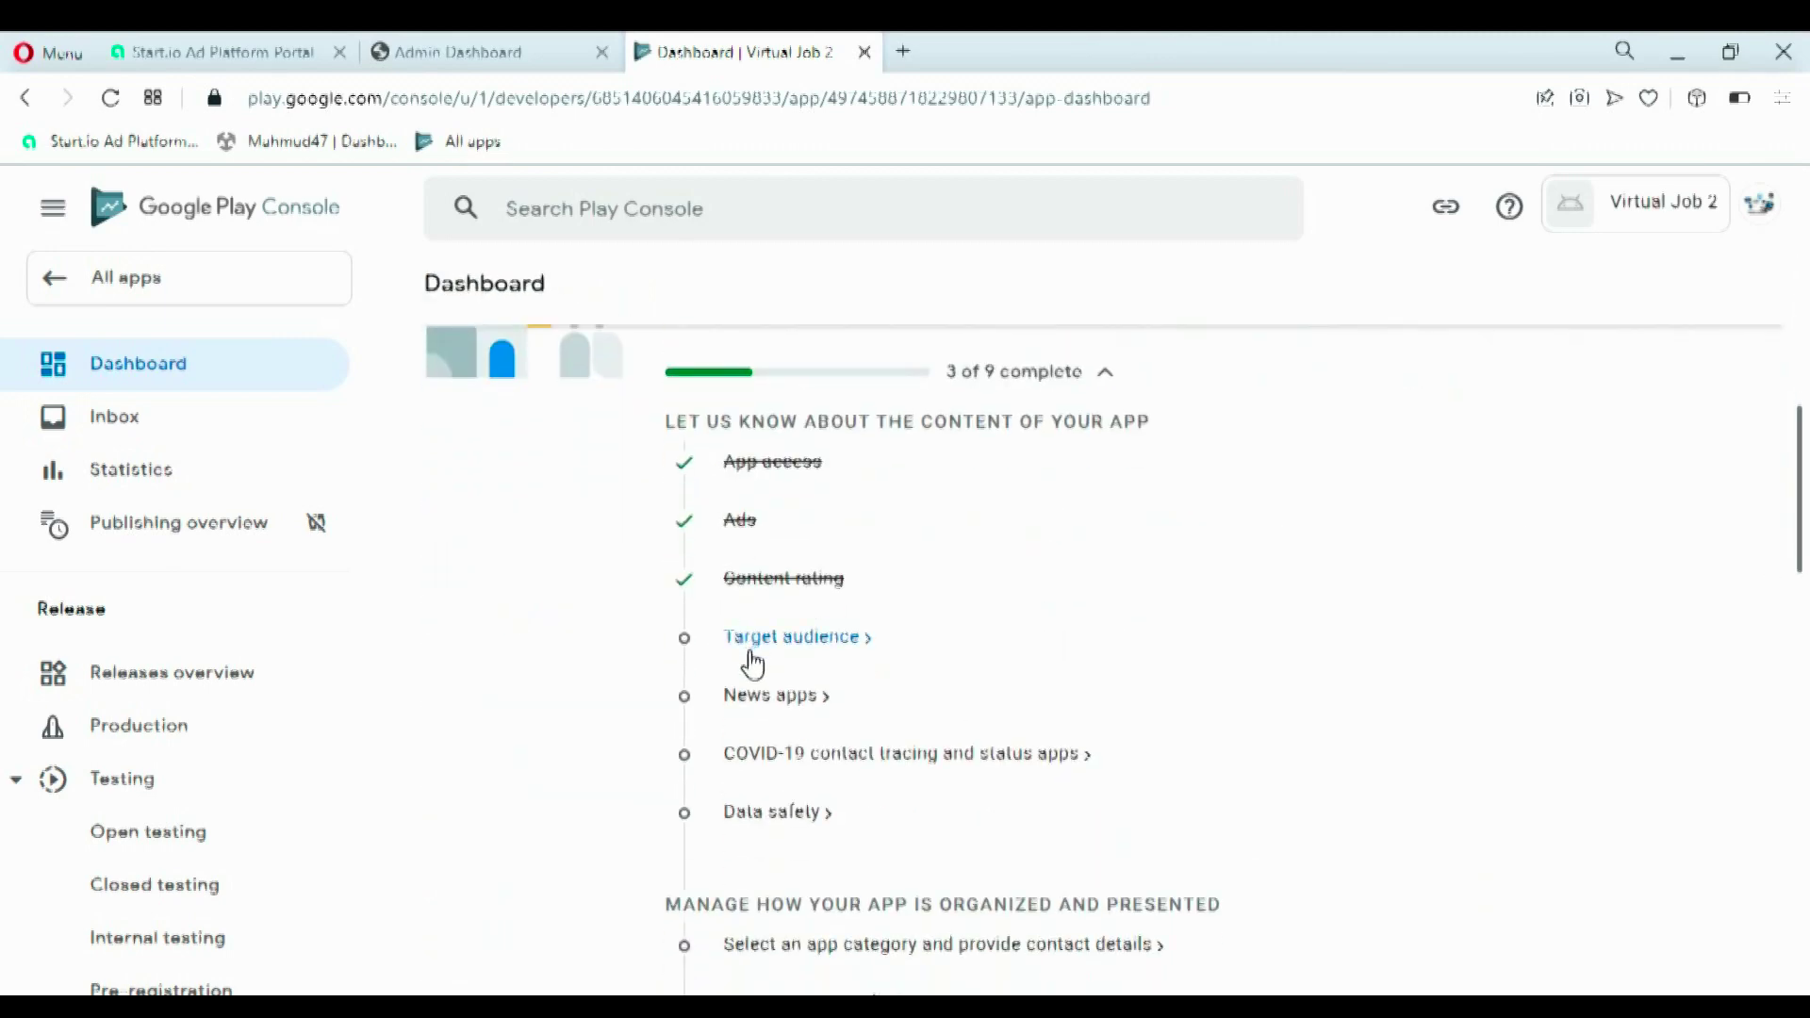
left_click(751, 651)
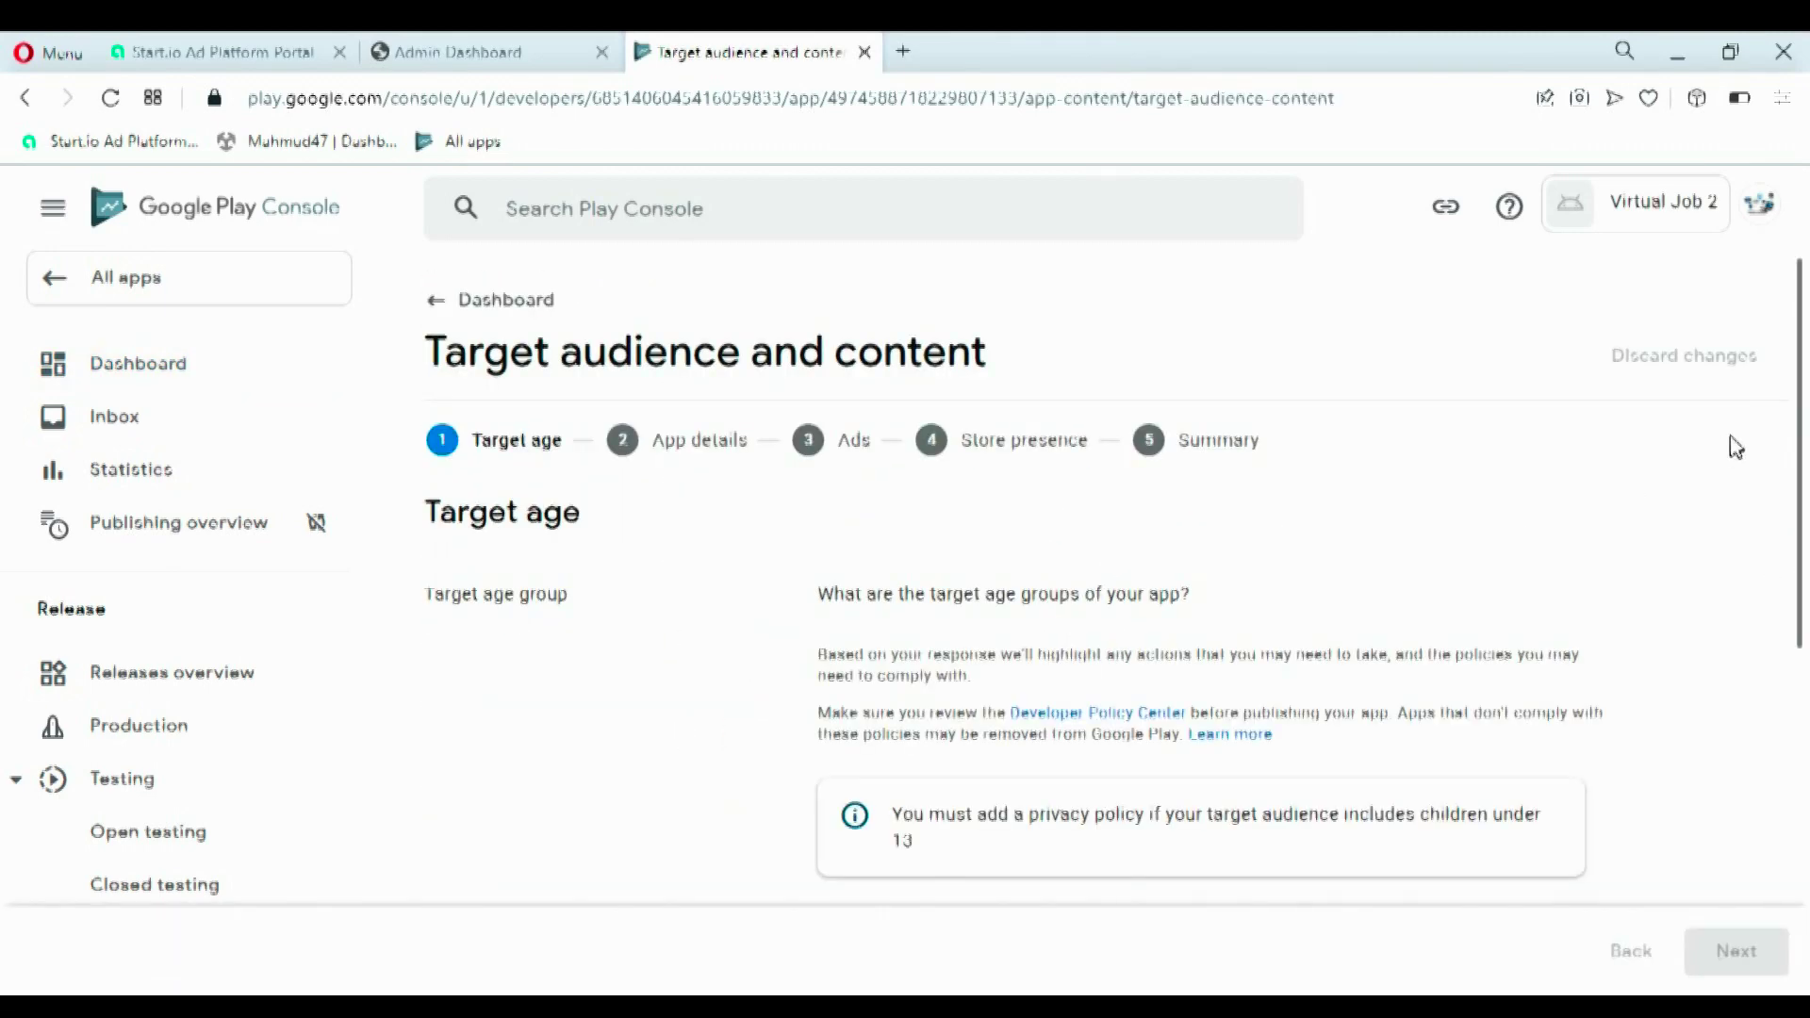
scroll(1806, 523, "down", 1)
left_click_drag(1805, 524, 1800, 719)
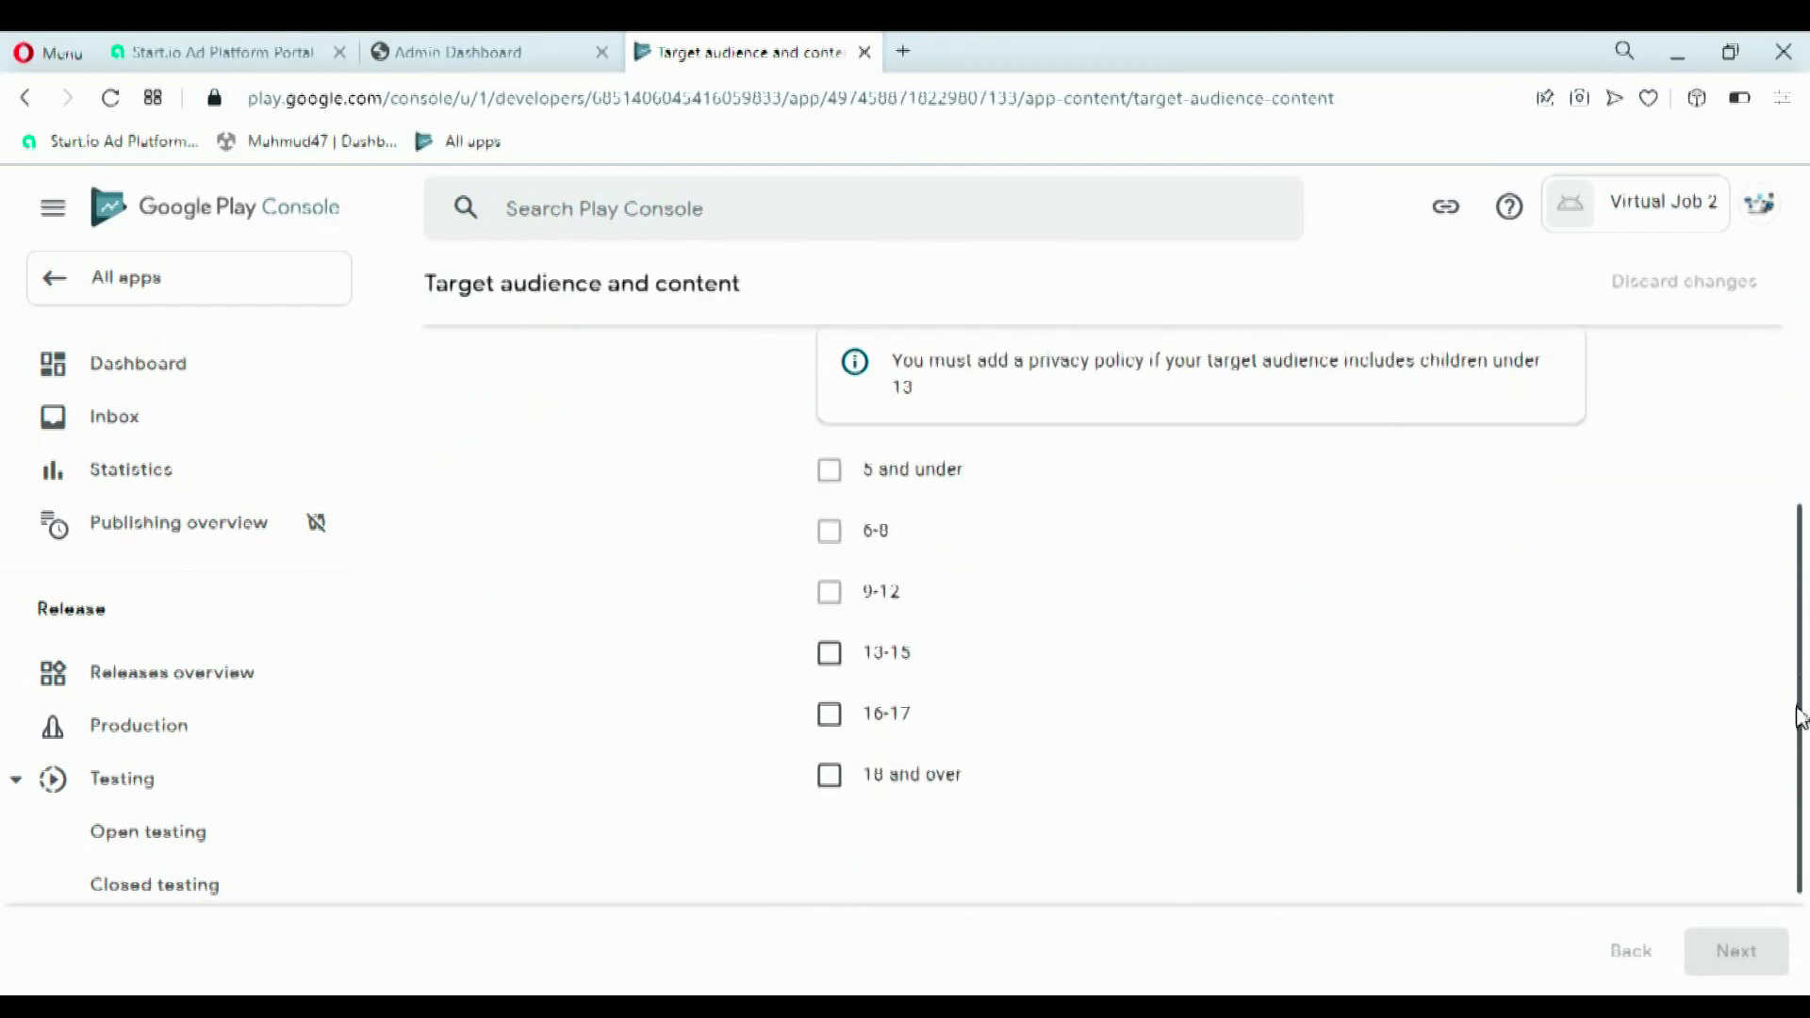
left_click_drag(1801, 719, 1800, 742)
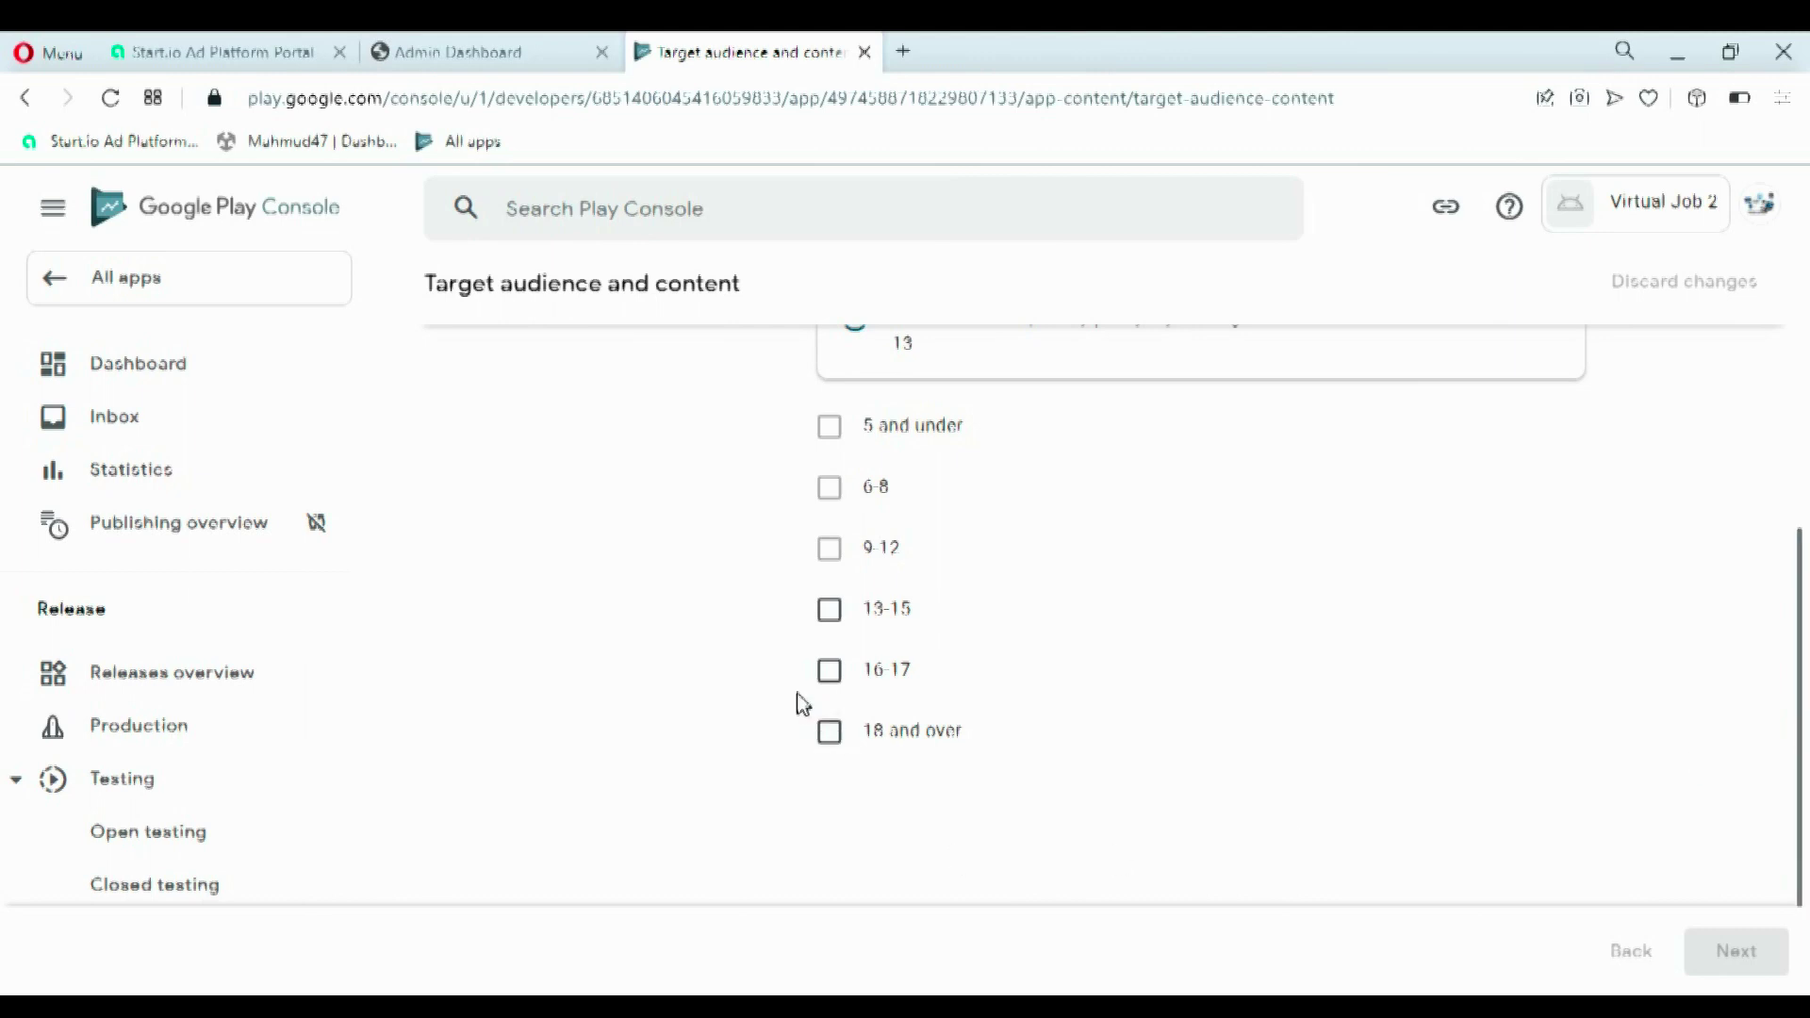
left_click(833, 683)
left_click(831, 745)
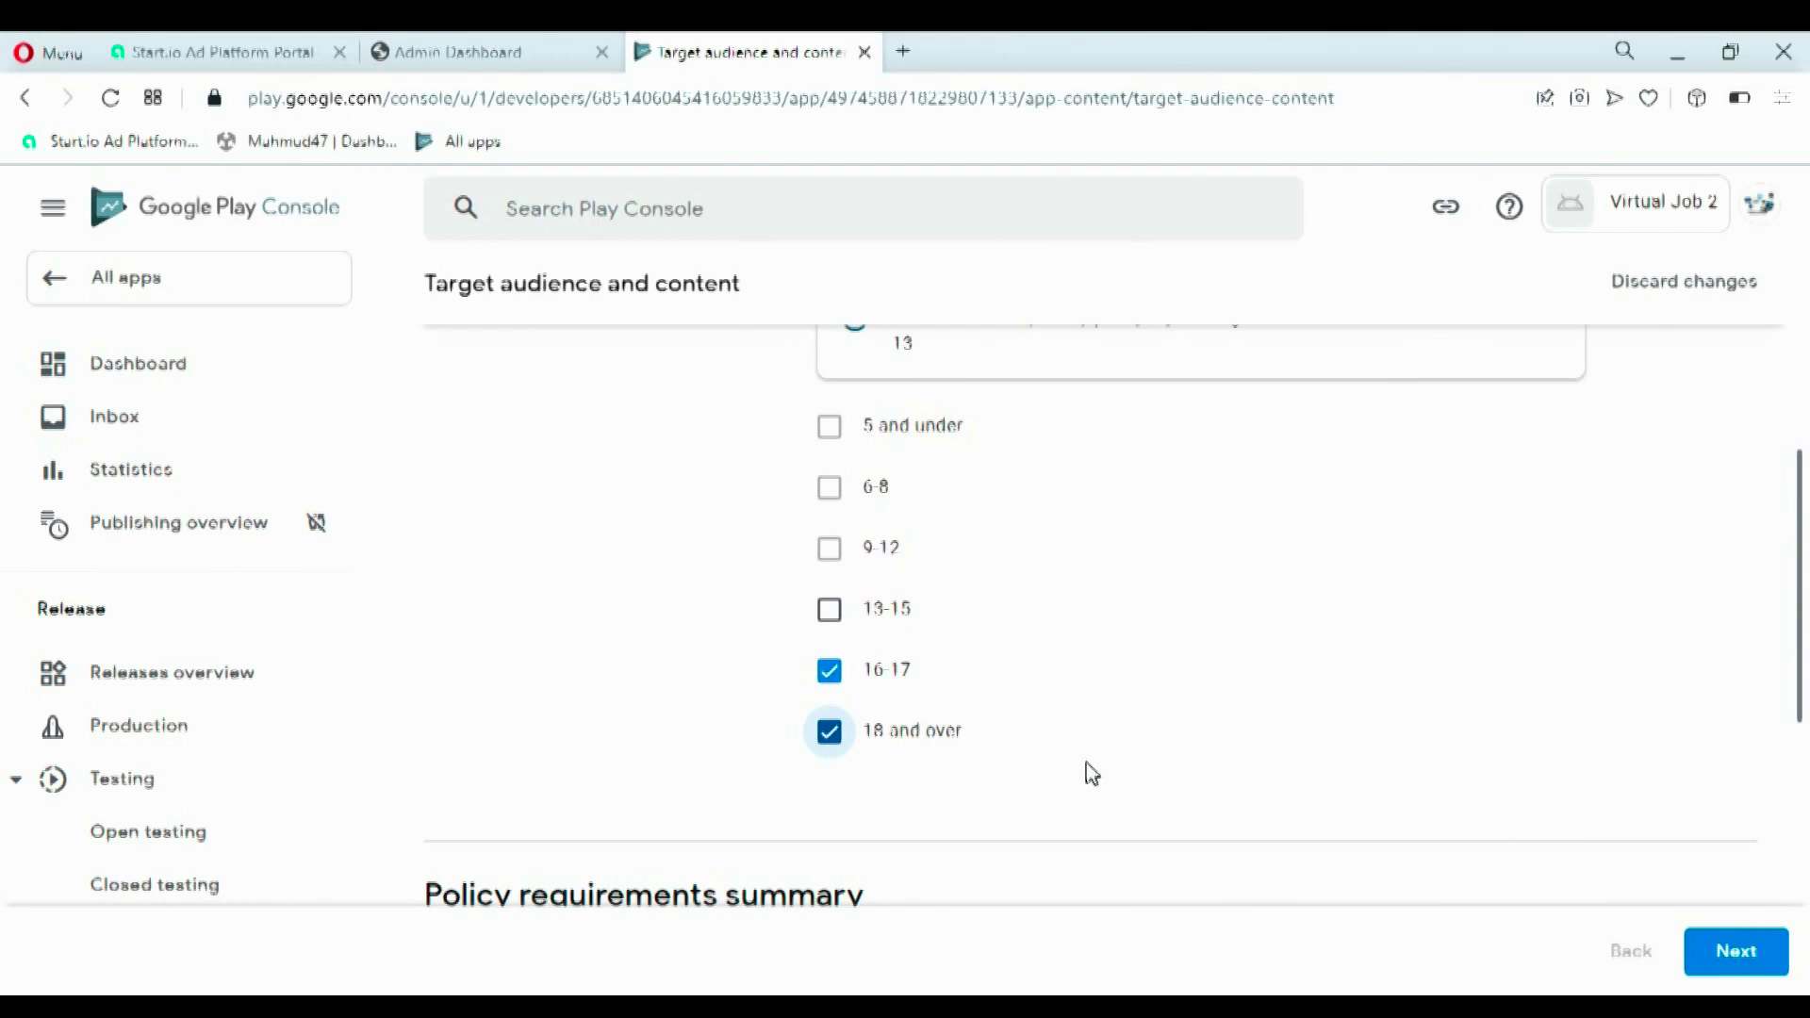
left_click(1744, 952)
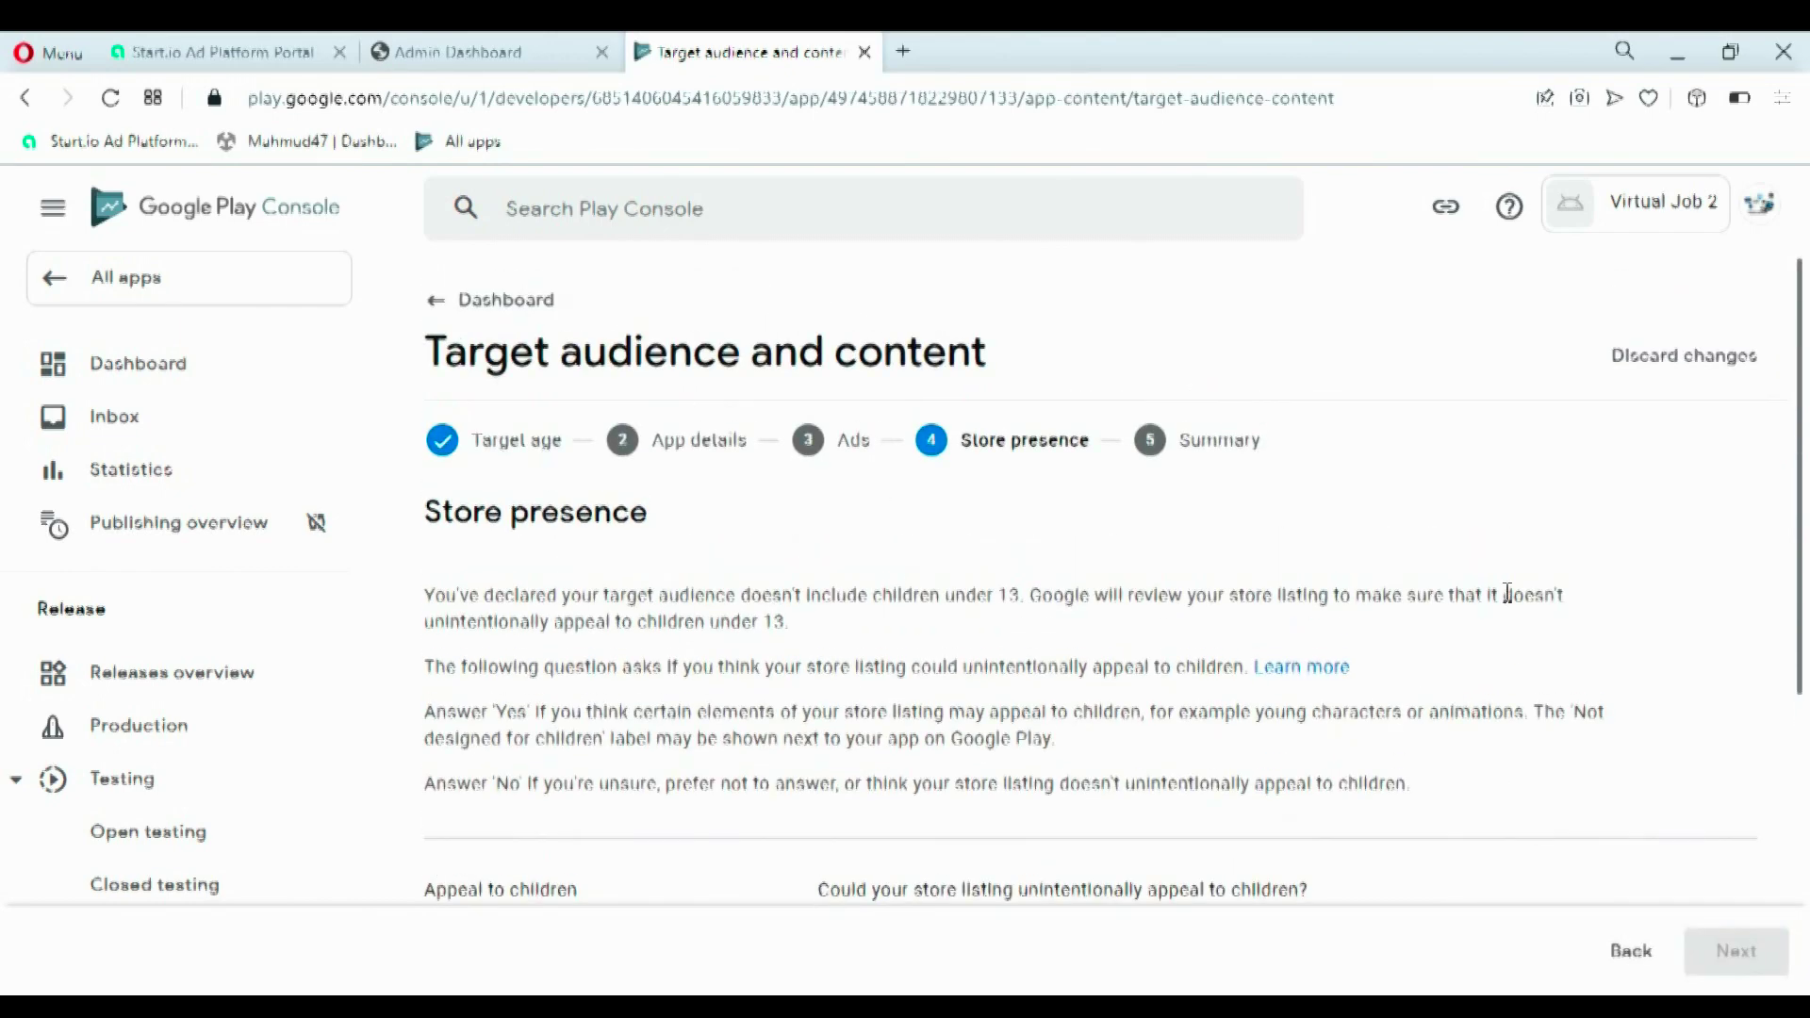
- State the store listing doesn't appeal to children, save the answers, and return to the dashboard
left_click_drag(1805, 547, 1806, 727)
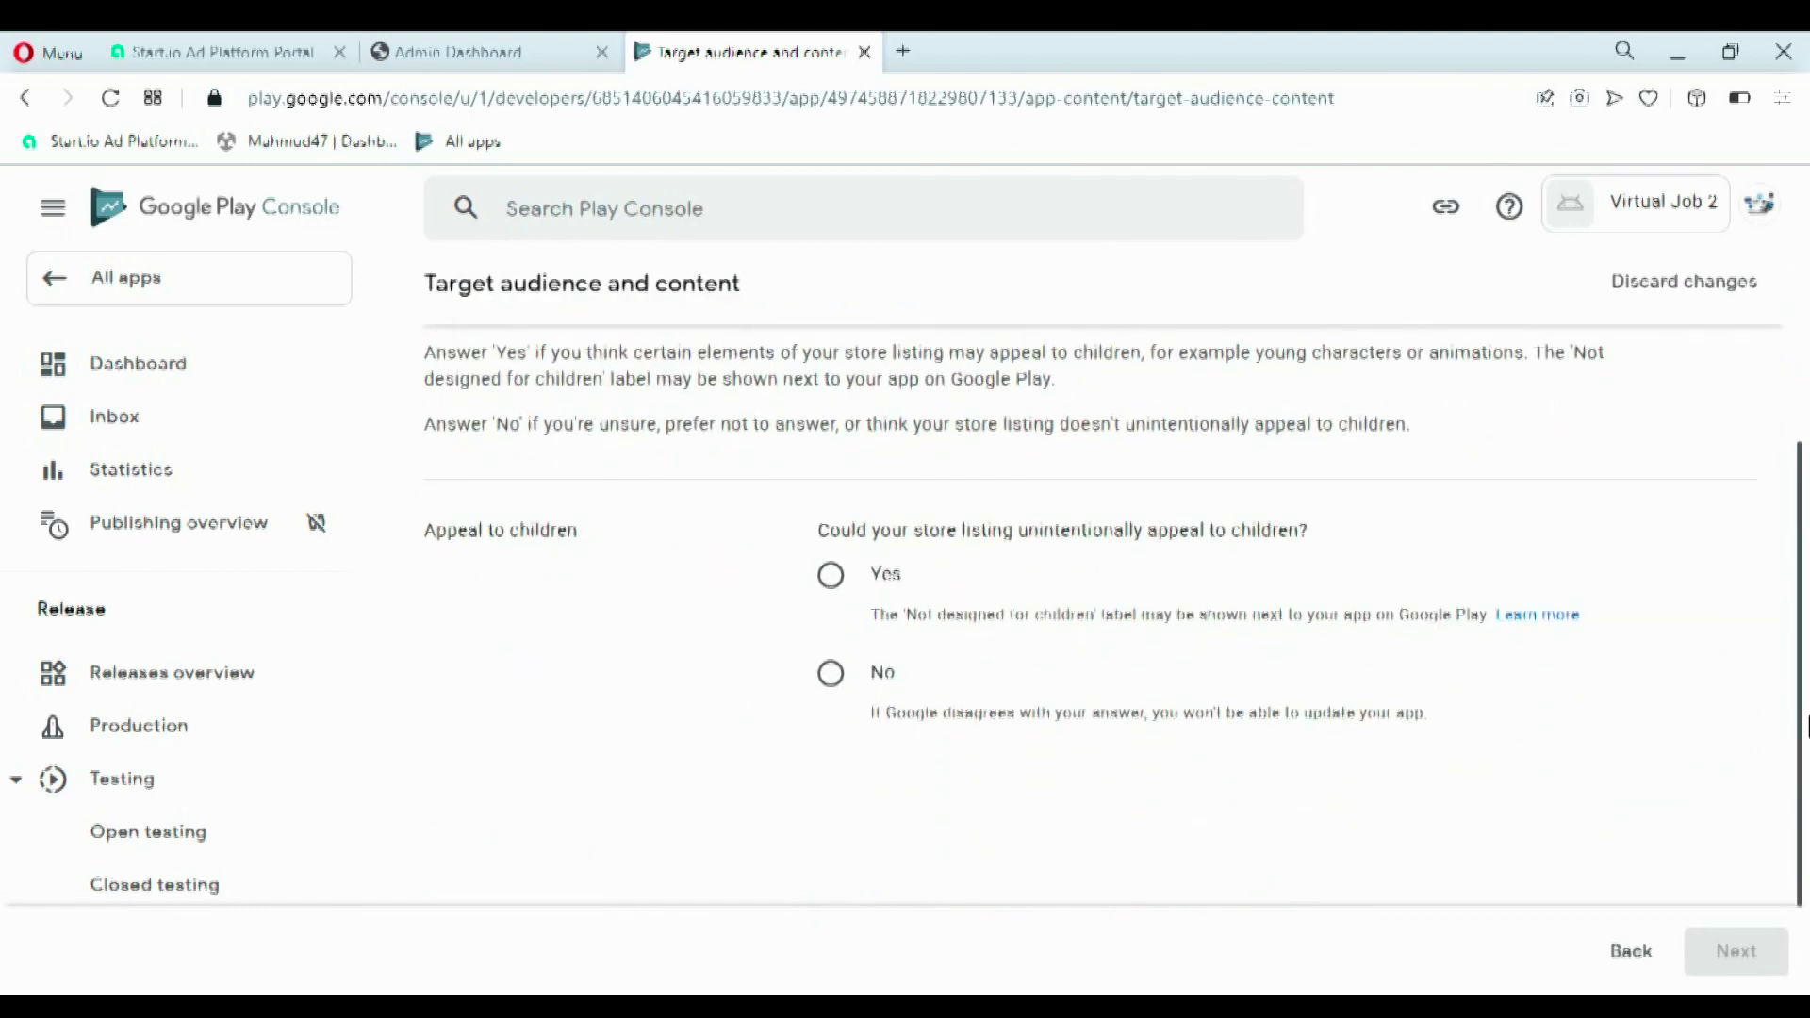
left_click(884, 698)
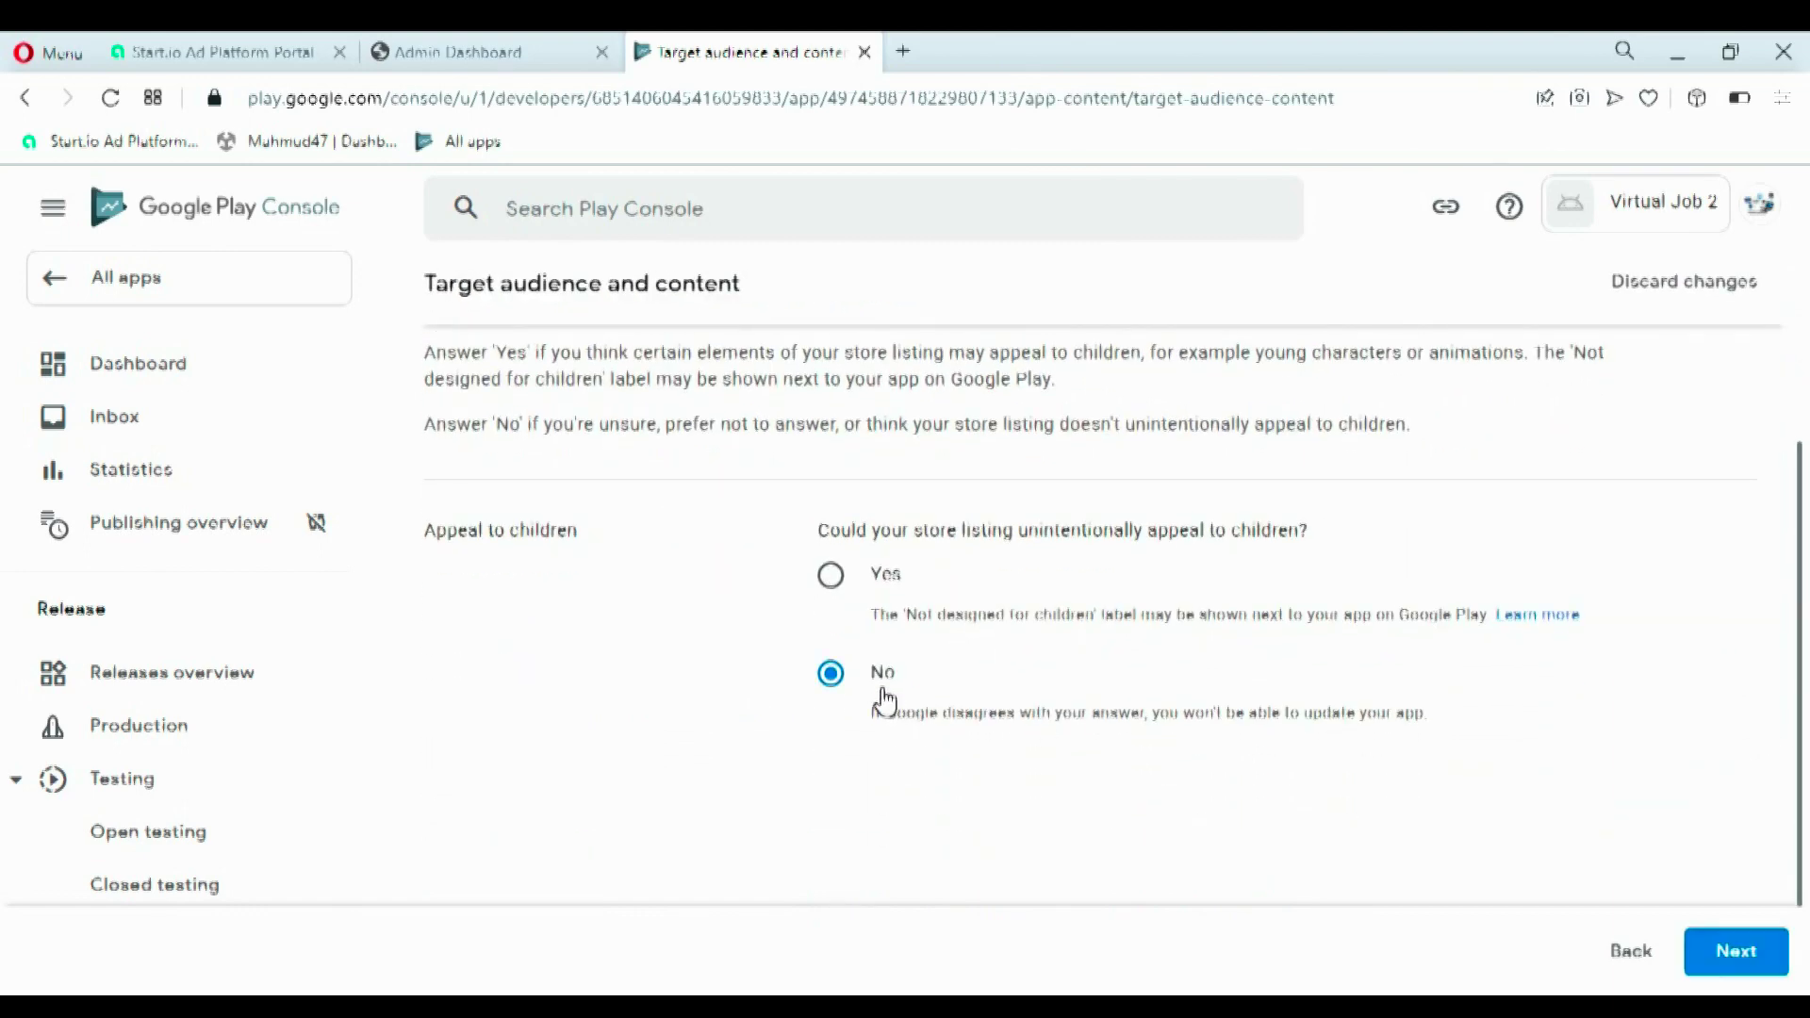
left_click(1721, 957)
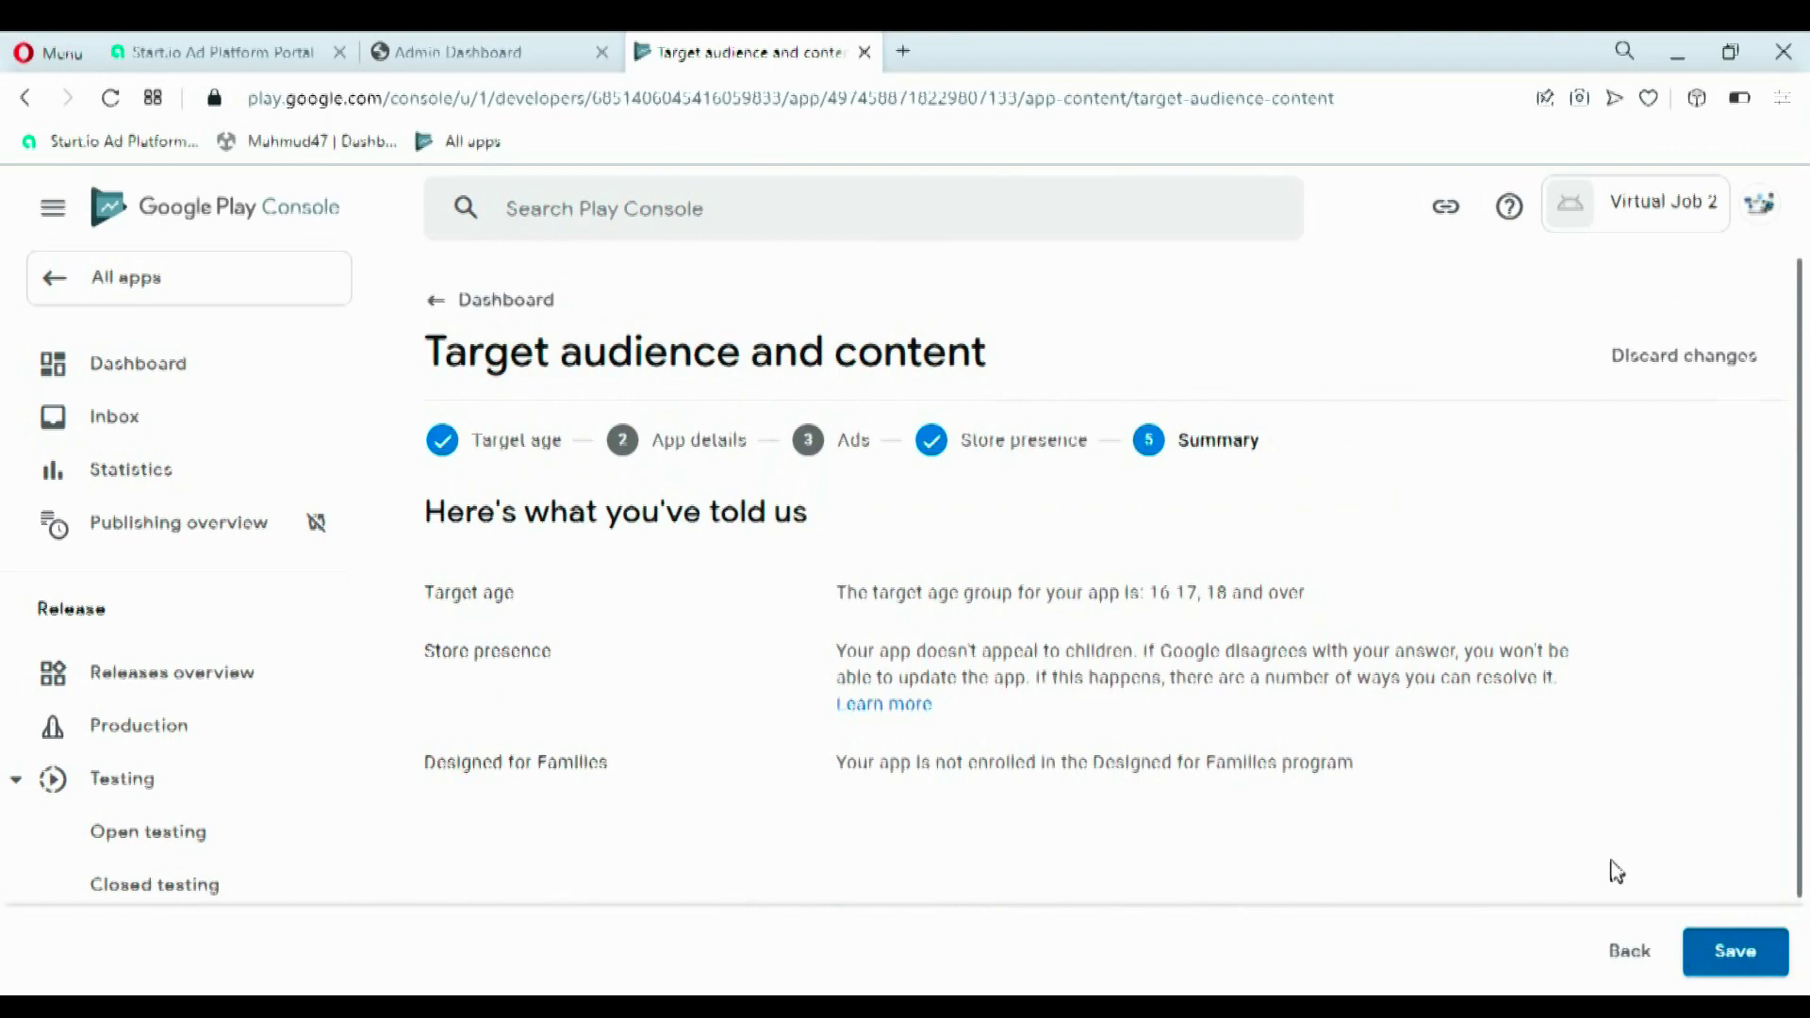
scroll(1805, 592, "down", 2)
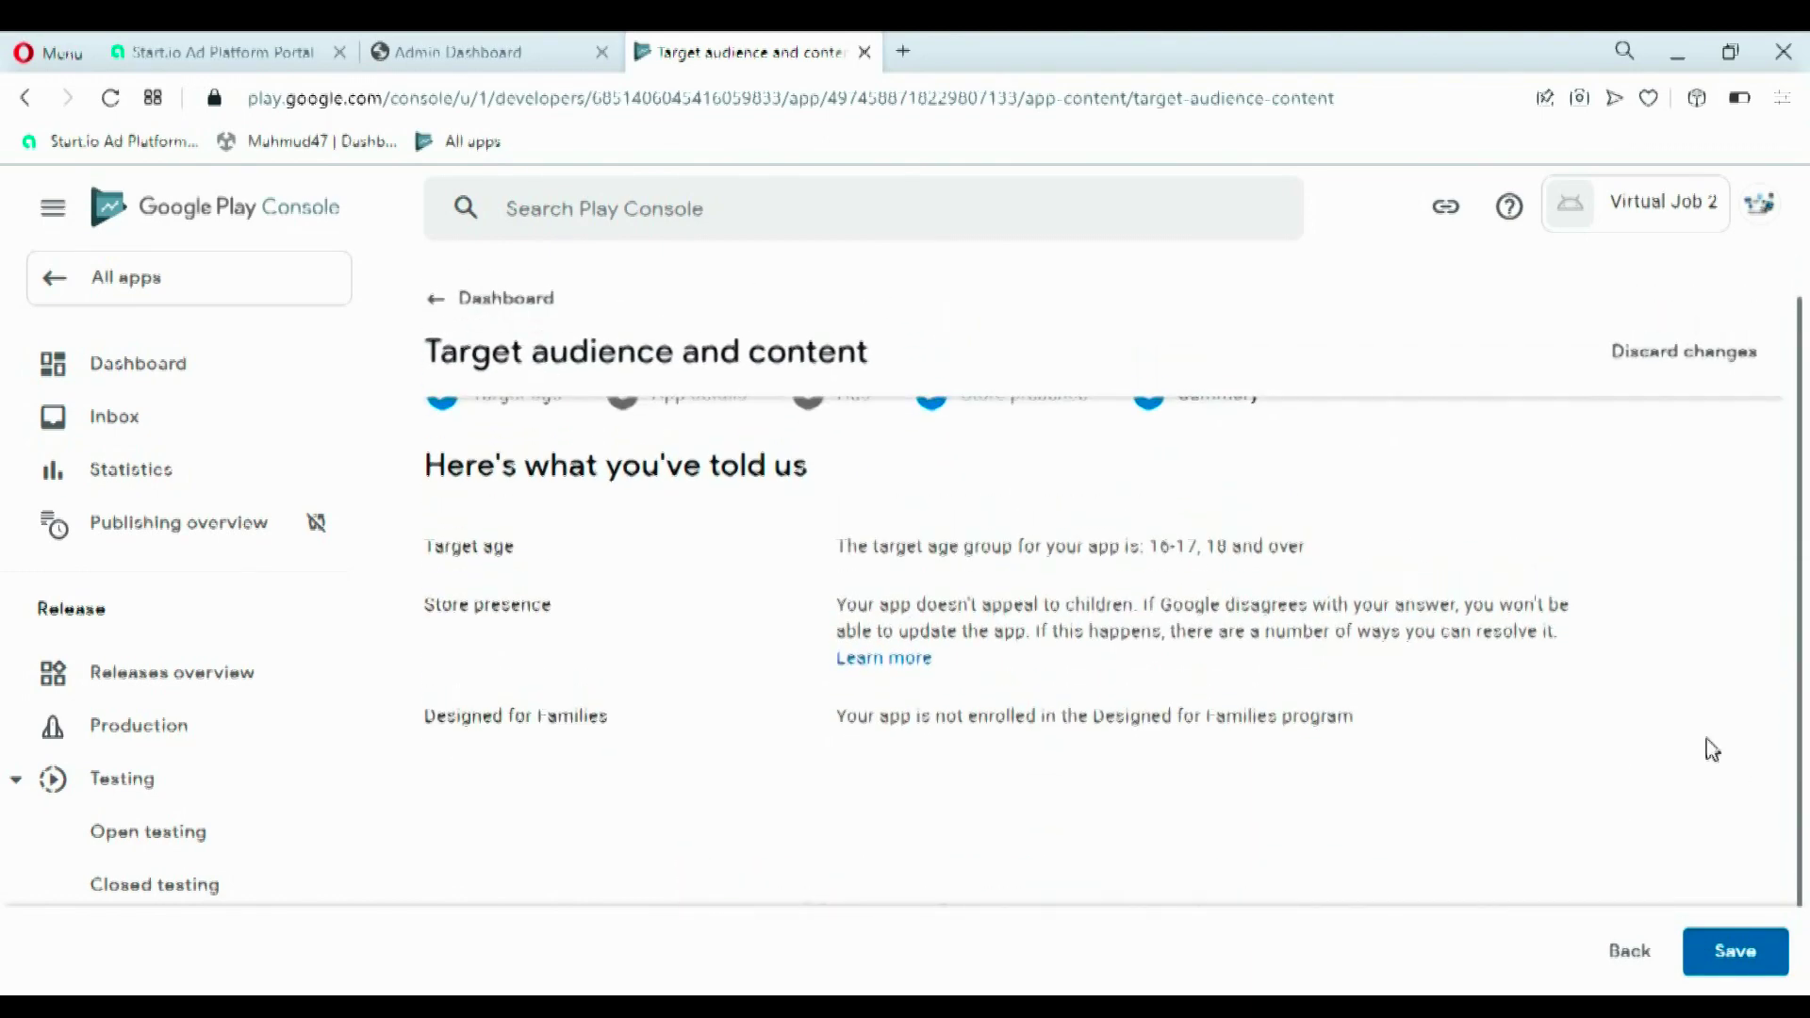
left_click(1751, 960)
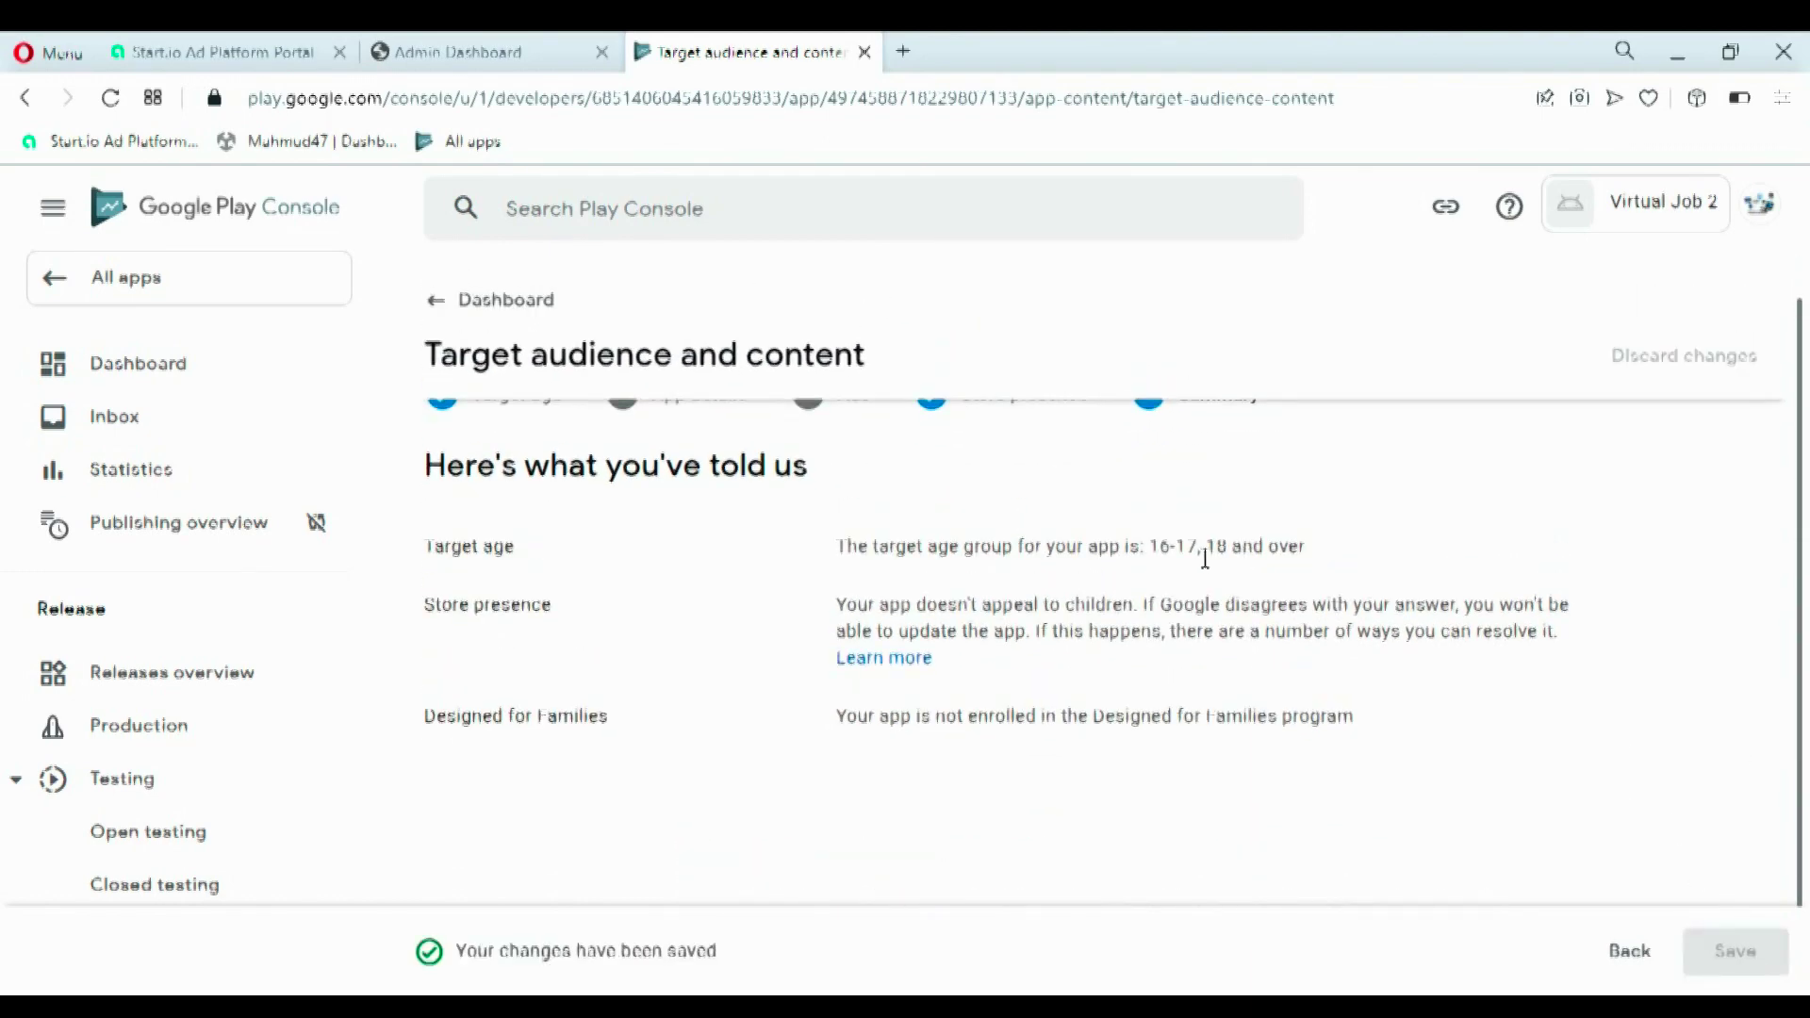
scroll(1096, 575, "up", 1)
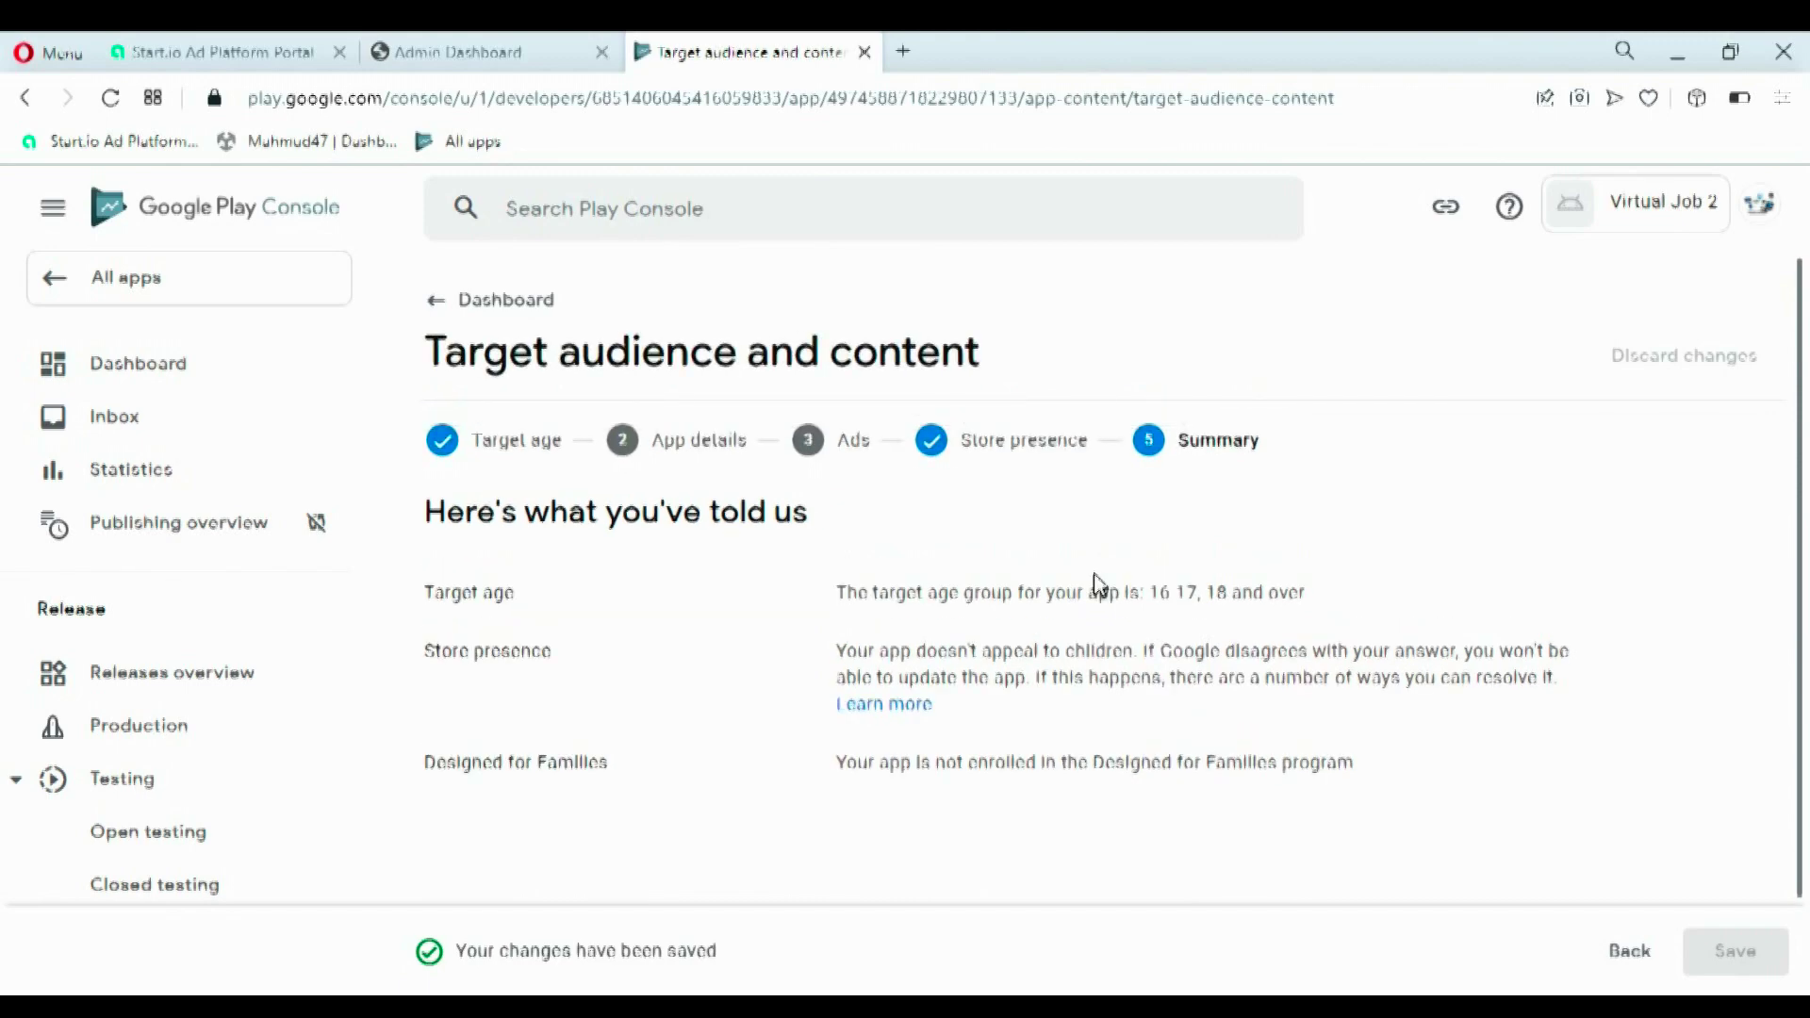
scroll(1097, 576, "down", 2)
scroll(808, 629, "up", 2)
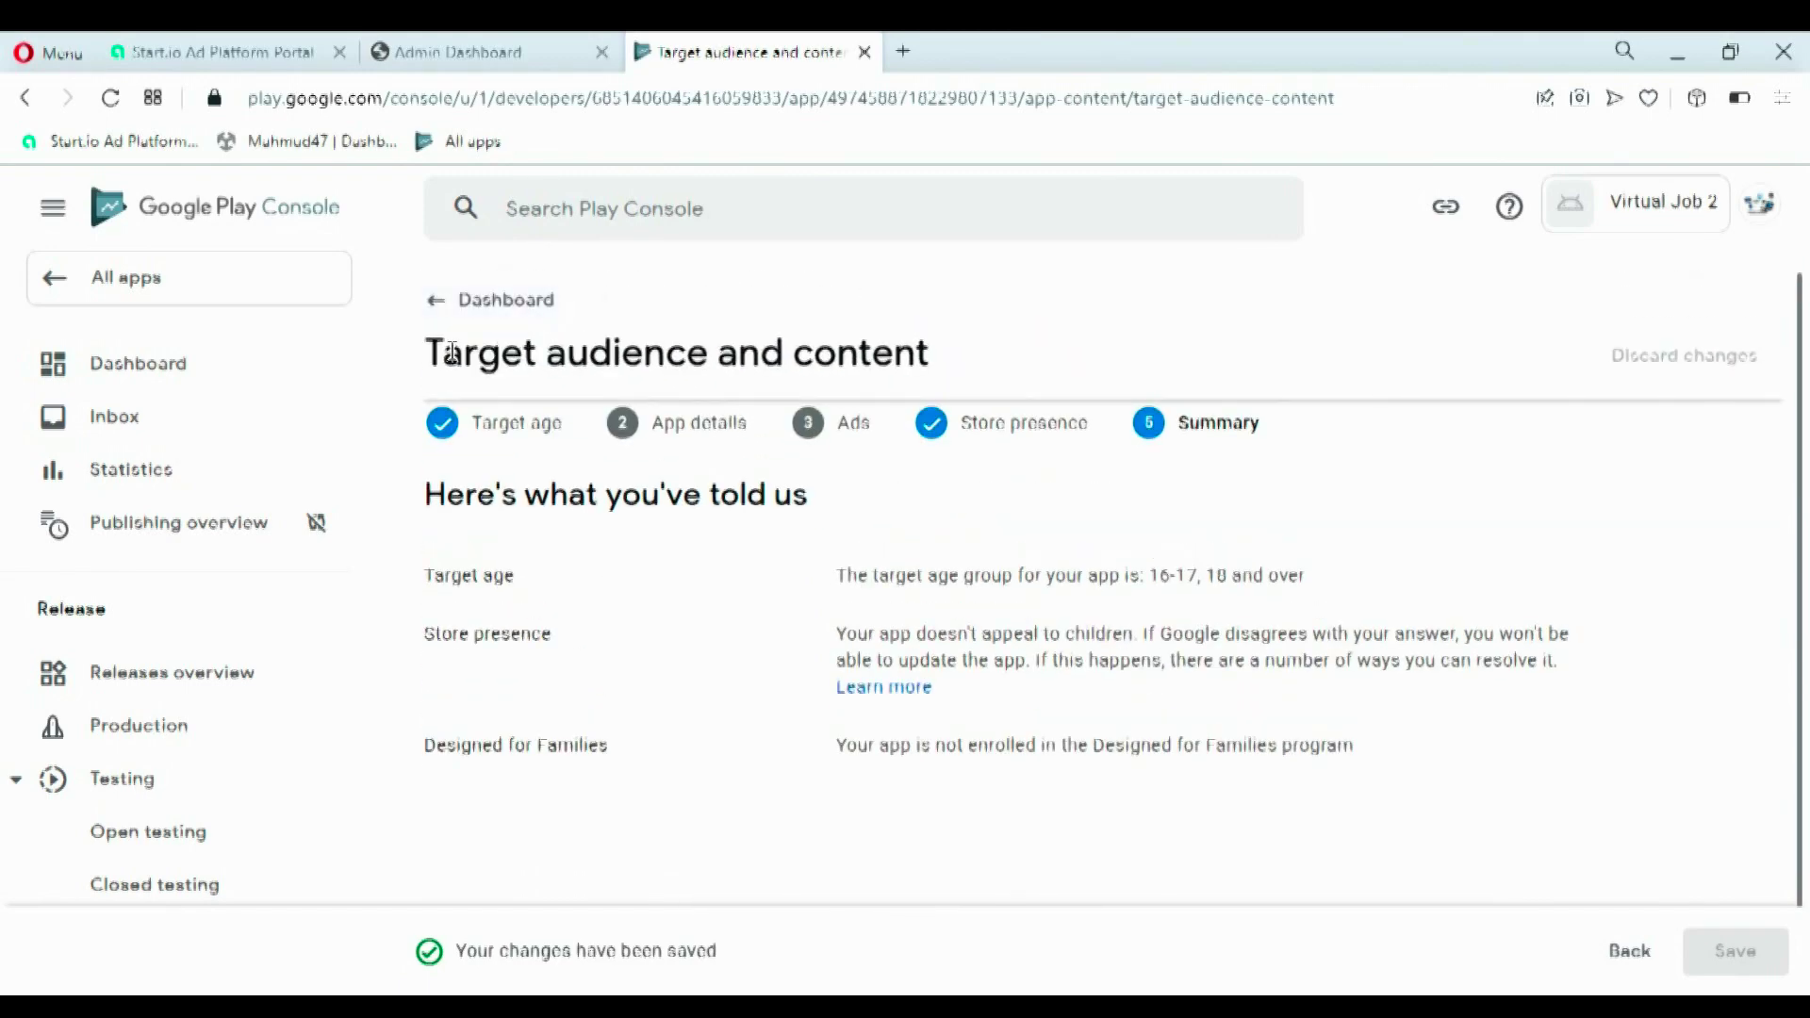
left_click(436, 319)
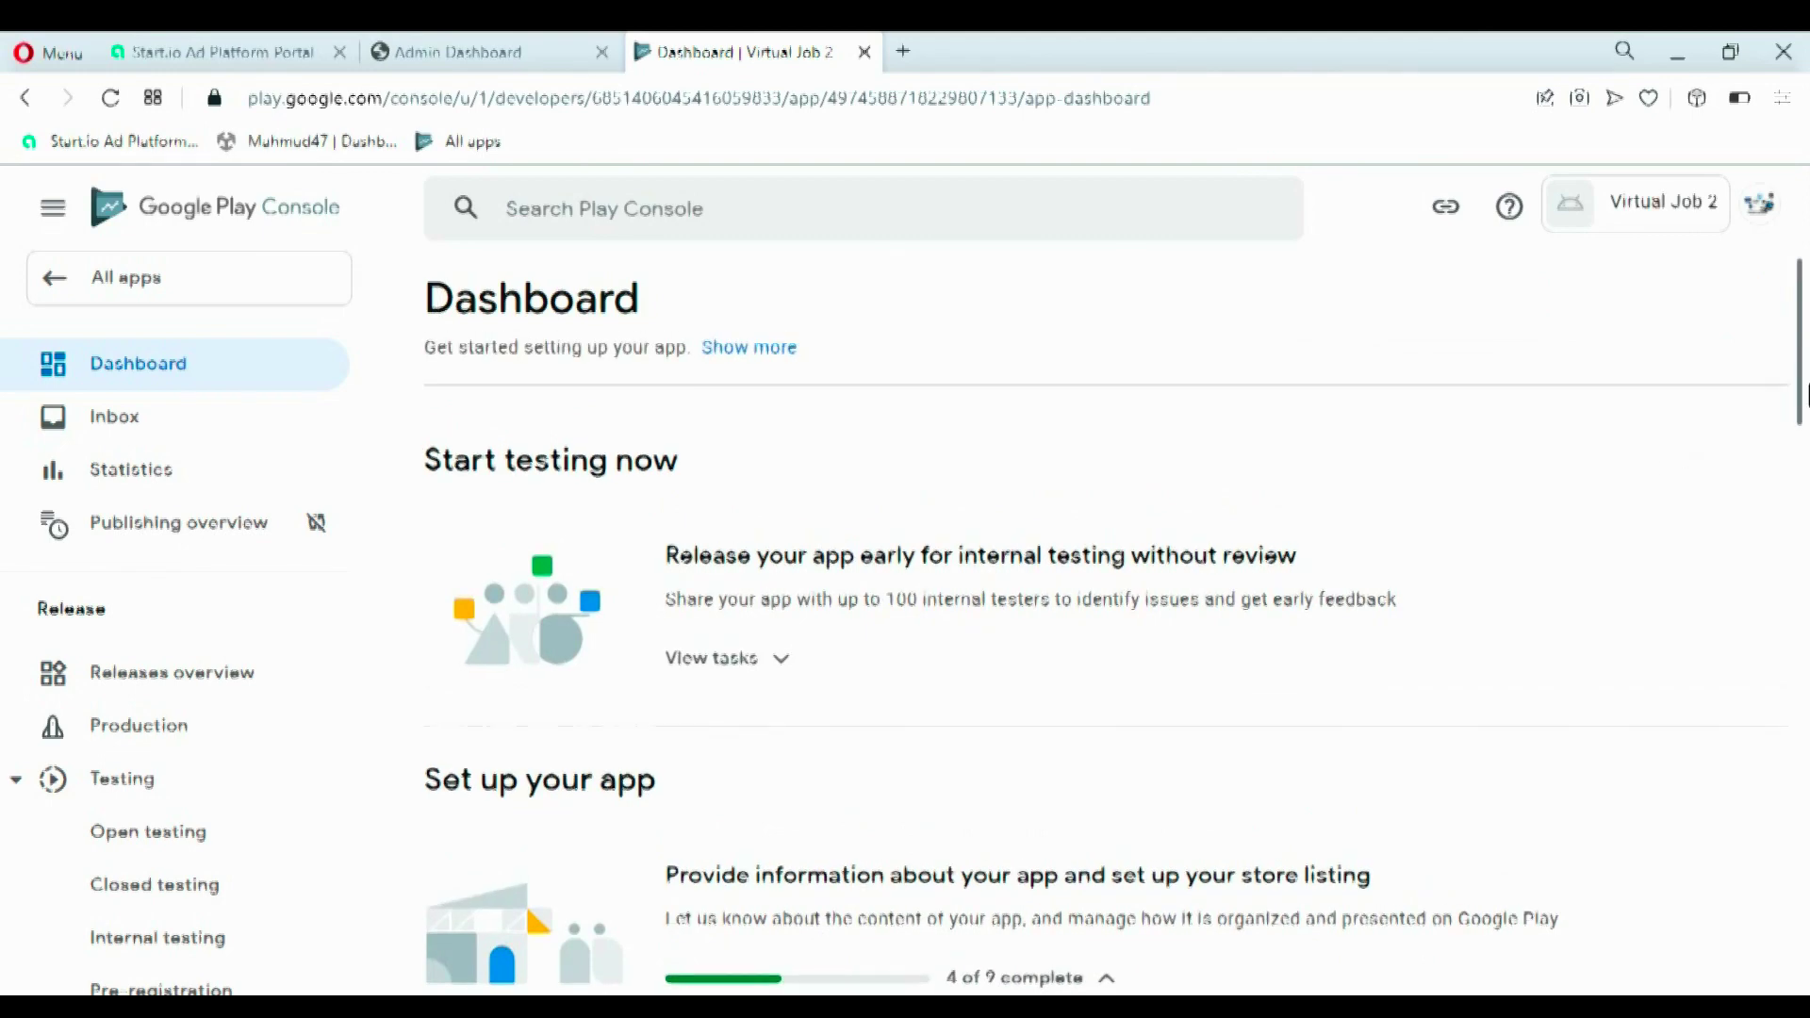
- Declare in News apps that the app is not a news app, save, and return to the dashboard
left_click_drag(1800, 385, 1802, 528)
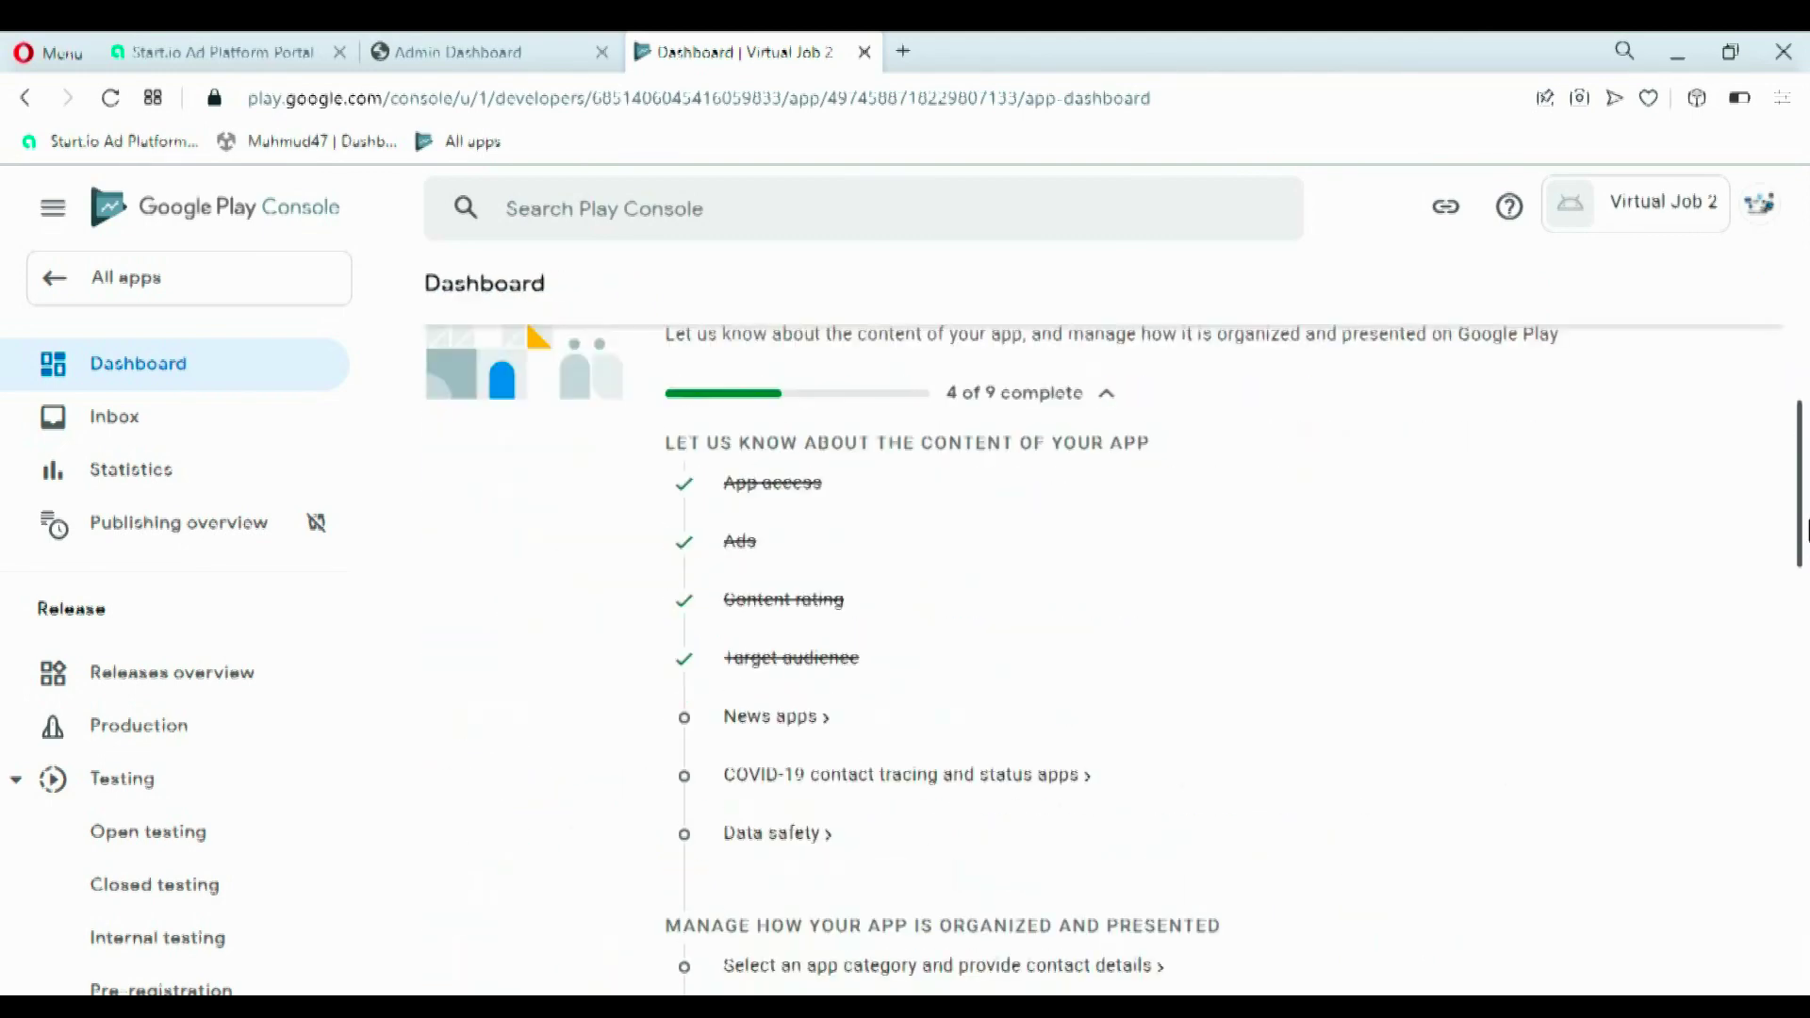
left_click(800, 719)
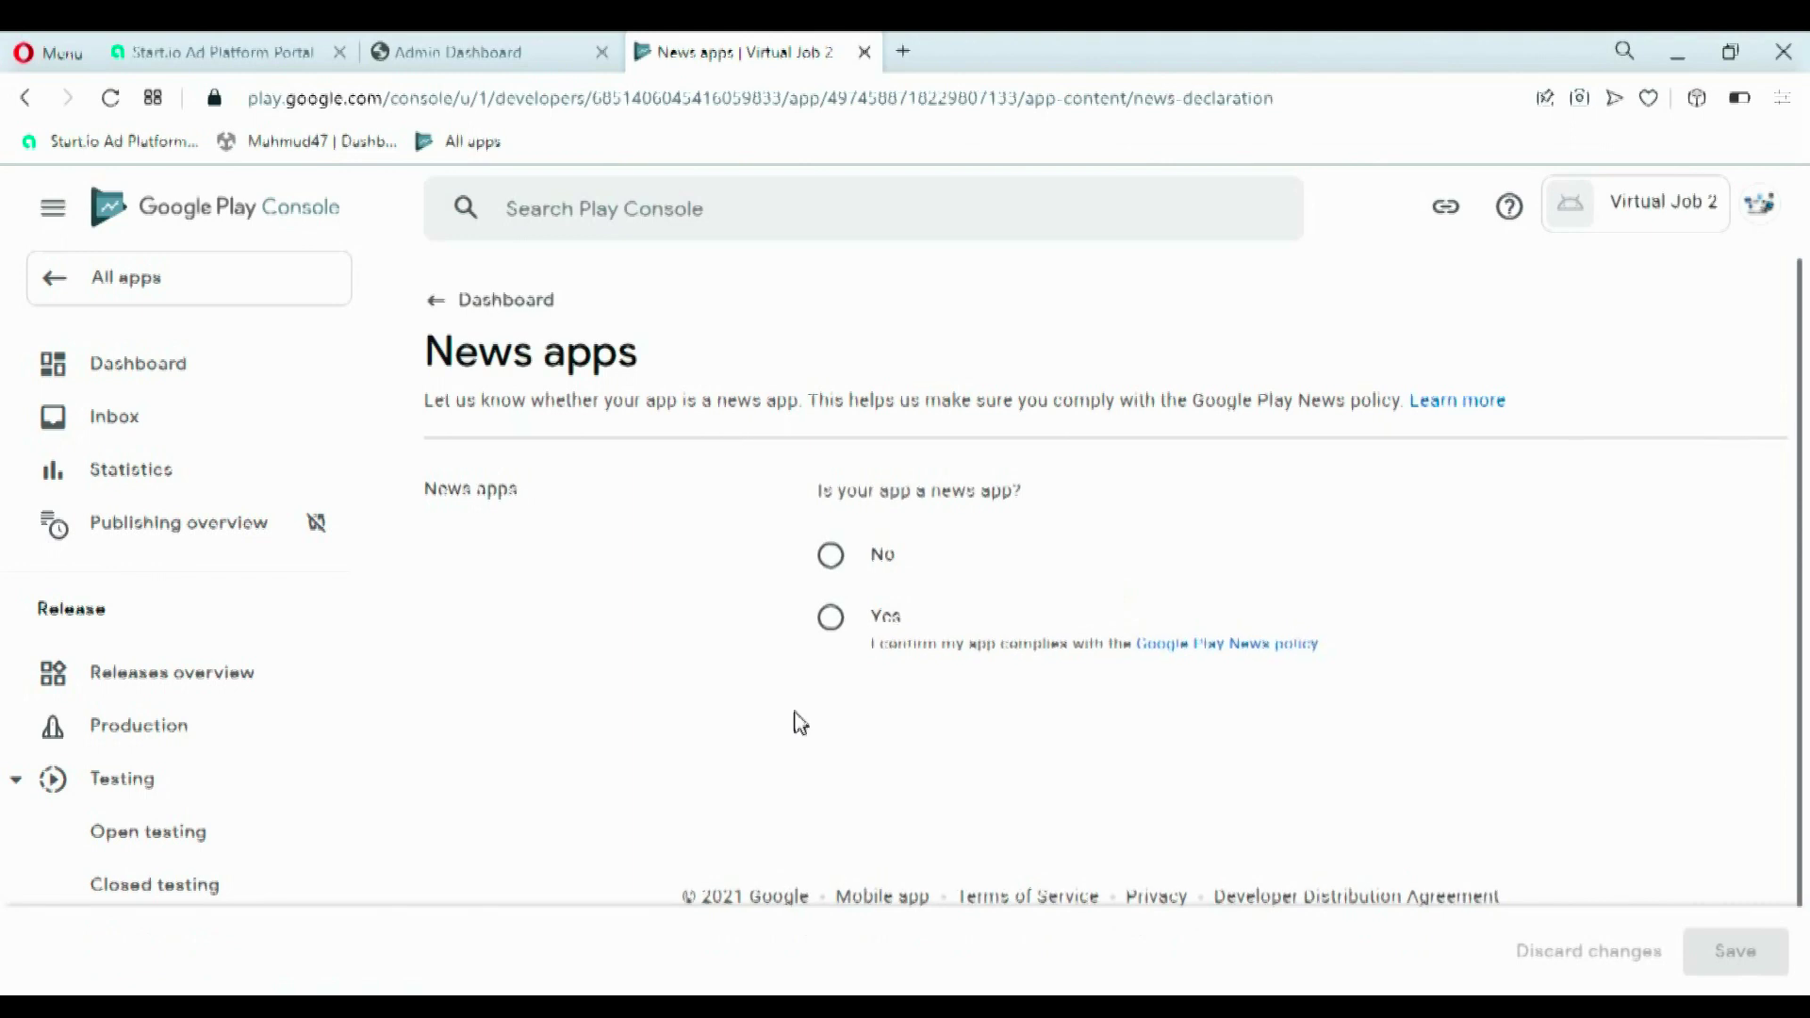
left_click(835, 556)
left_click(1723, 952)
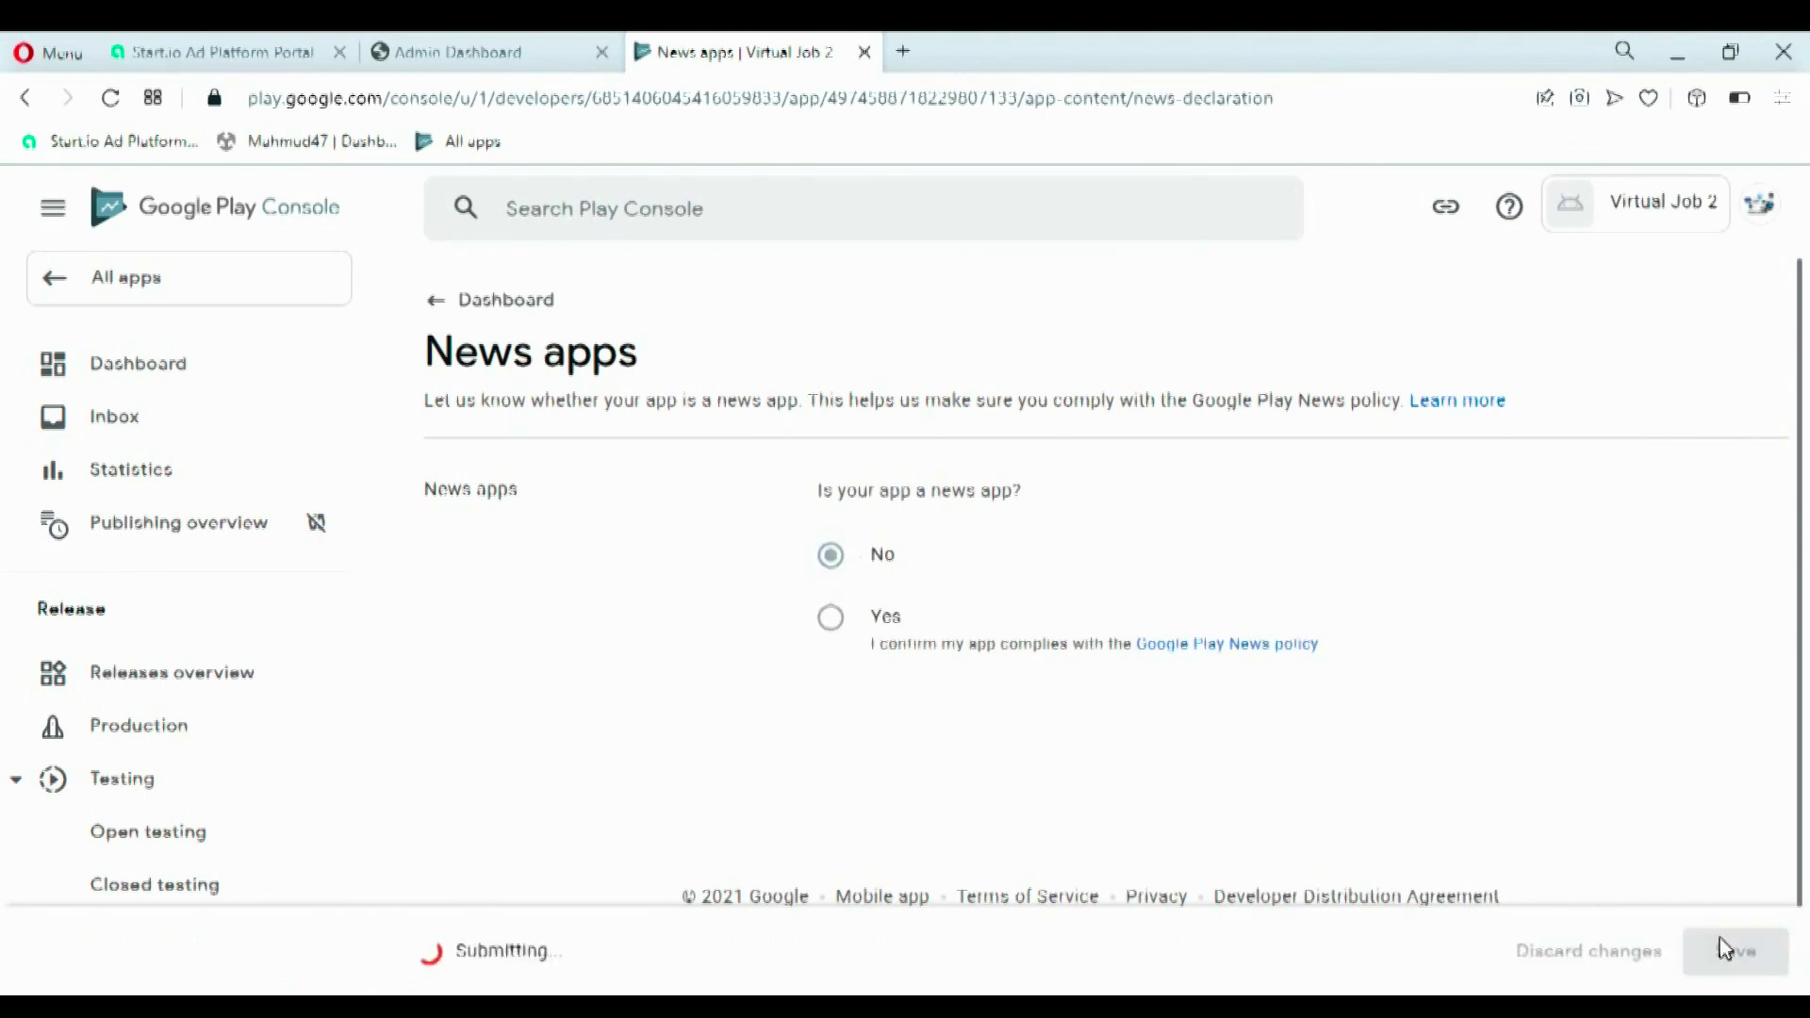
left_click(437, 304)
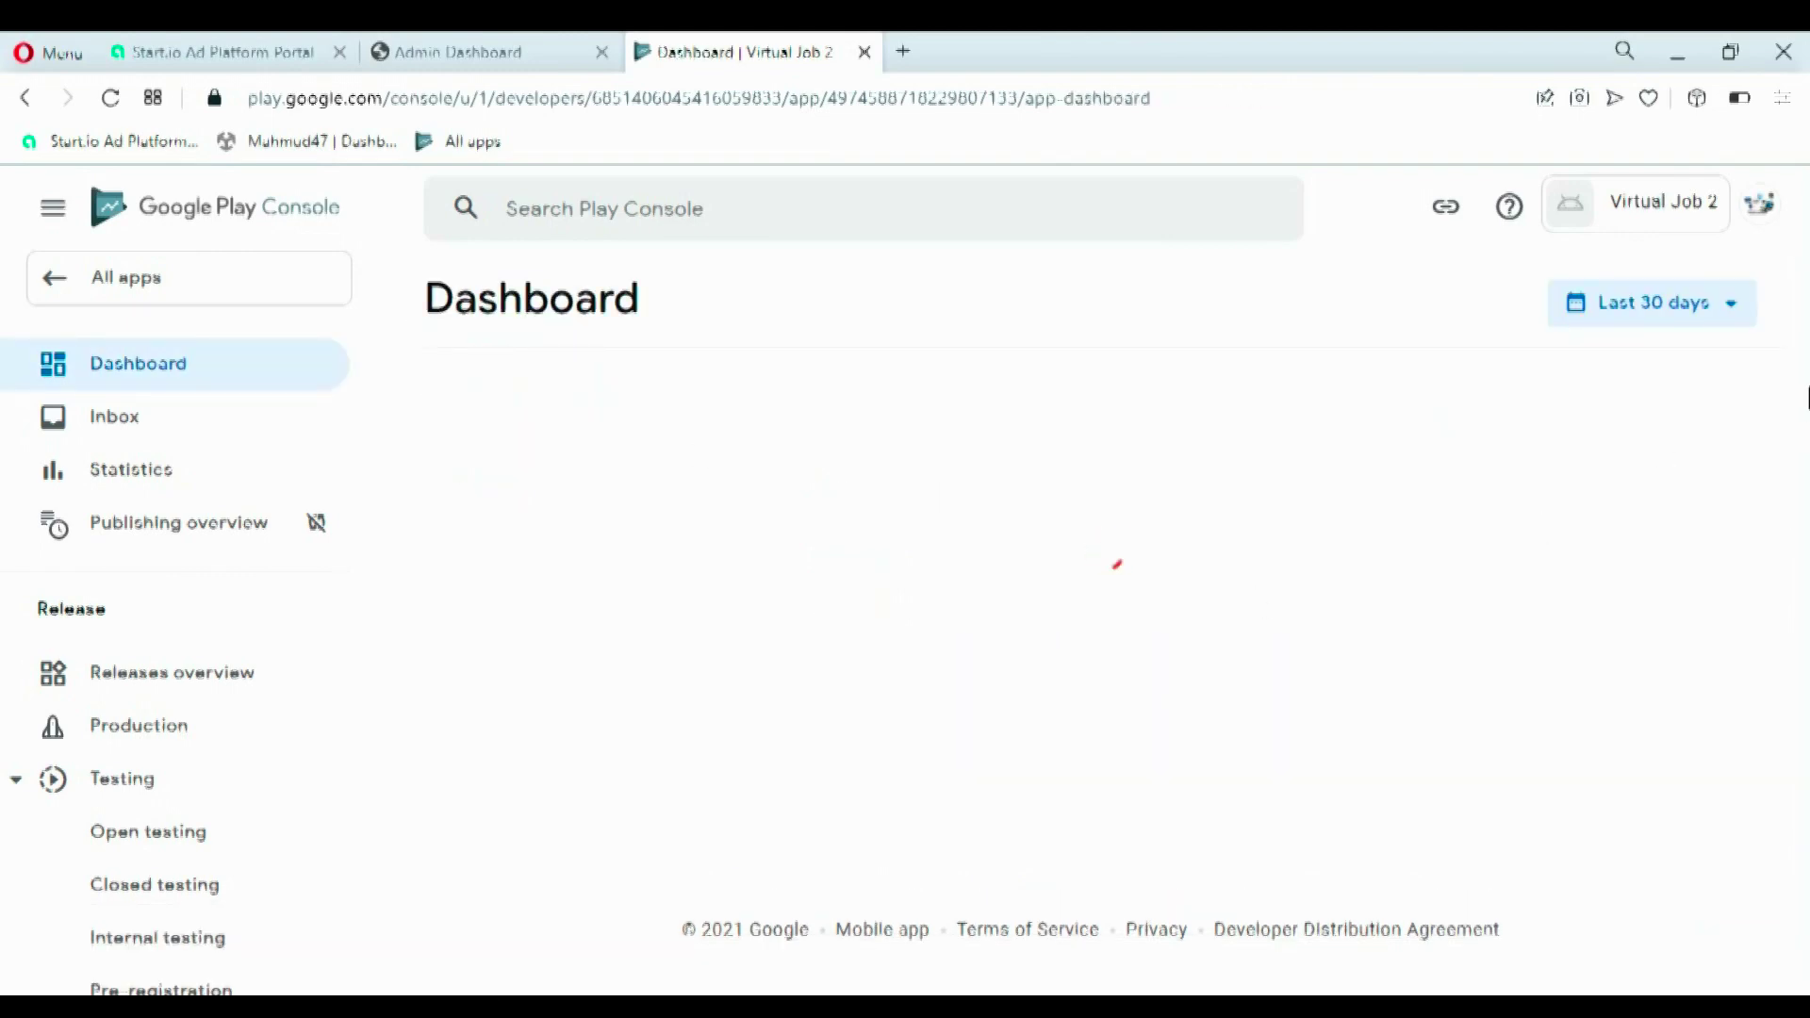
- Declare the app is not a publicly available COVID-19 tracing or status app and save
left_click_drag(1805, 404, 1806, 584)
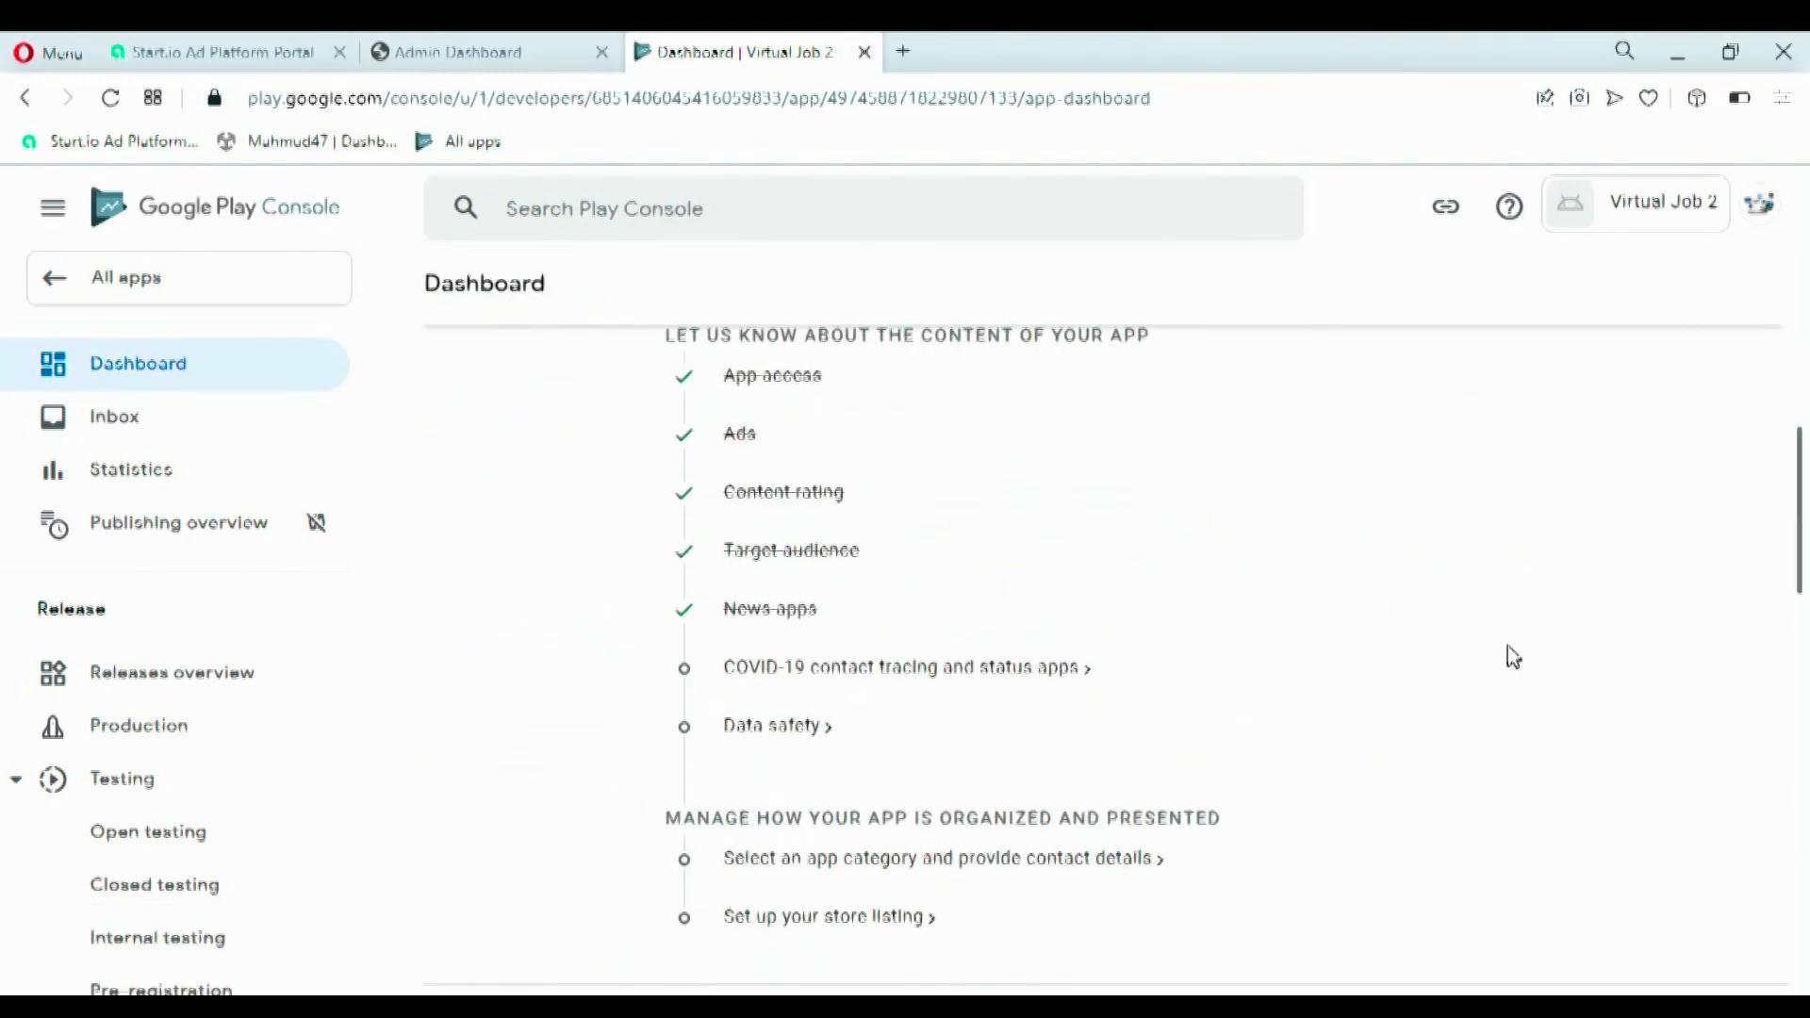
left_click(980, 669)
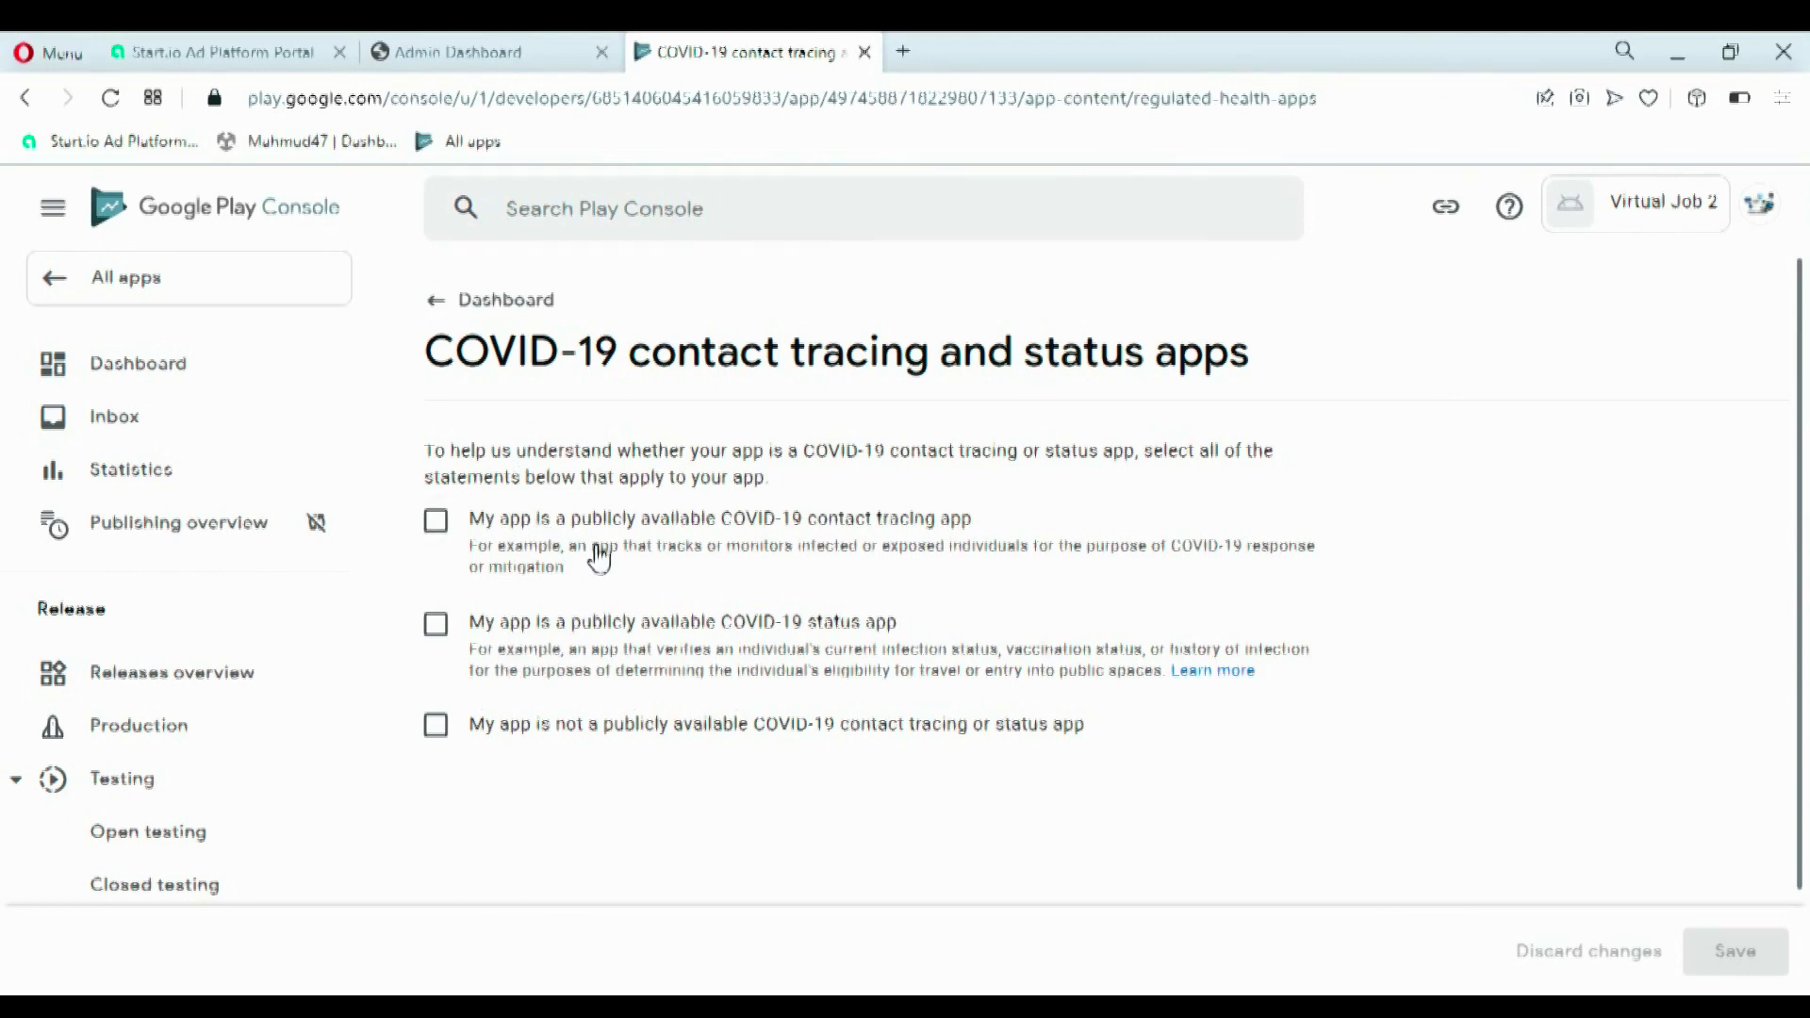
left_click(691, 733)
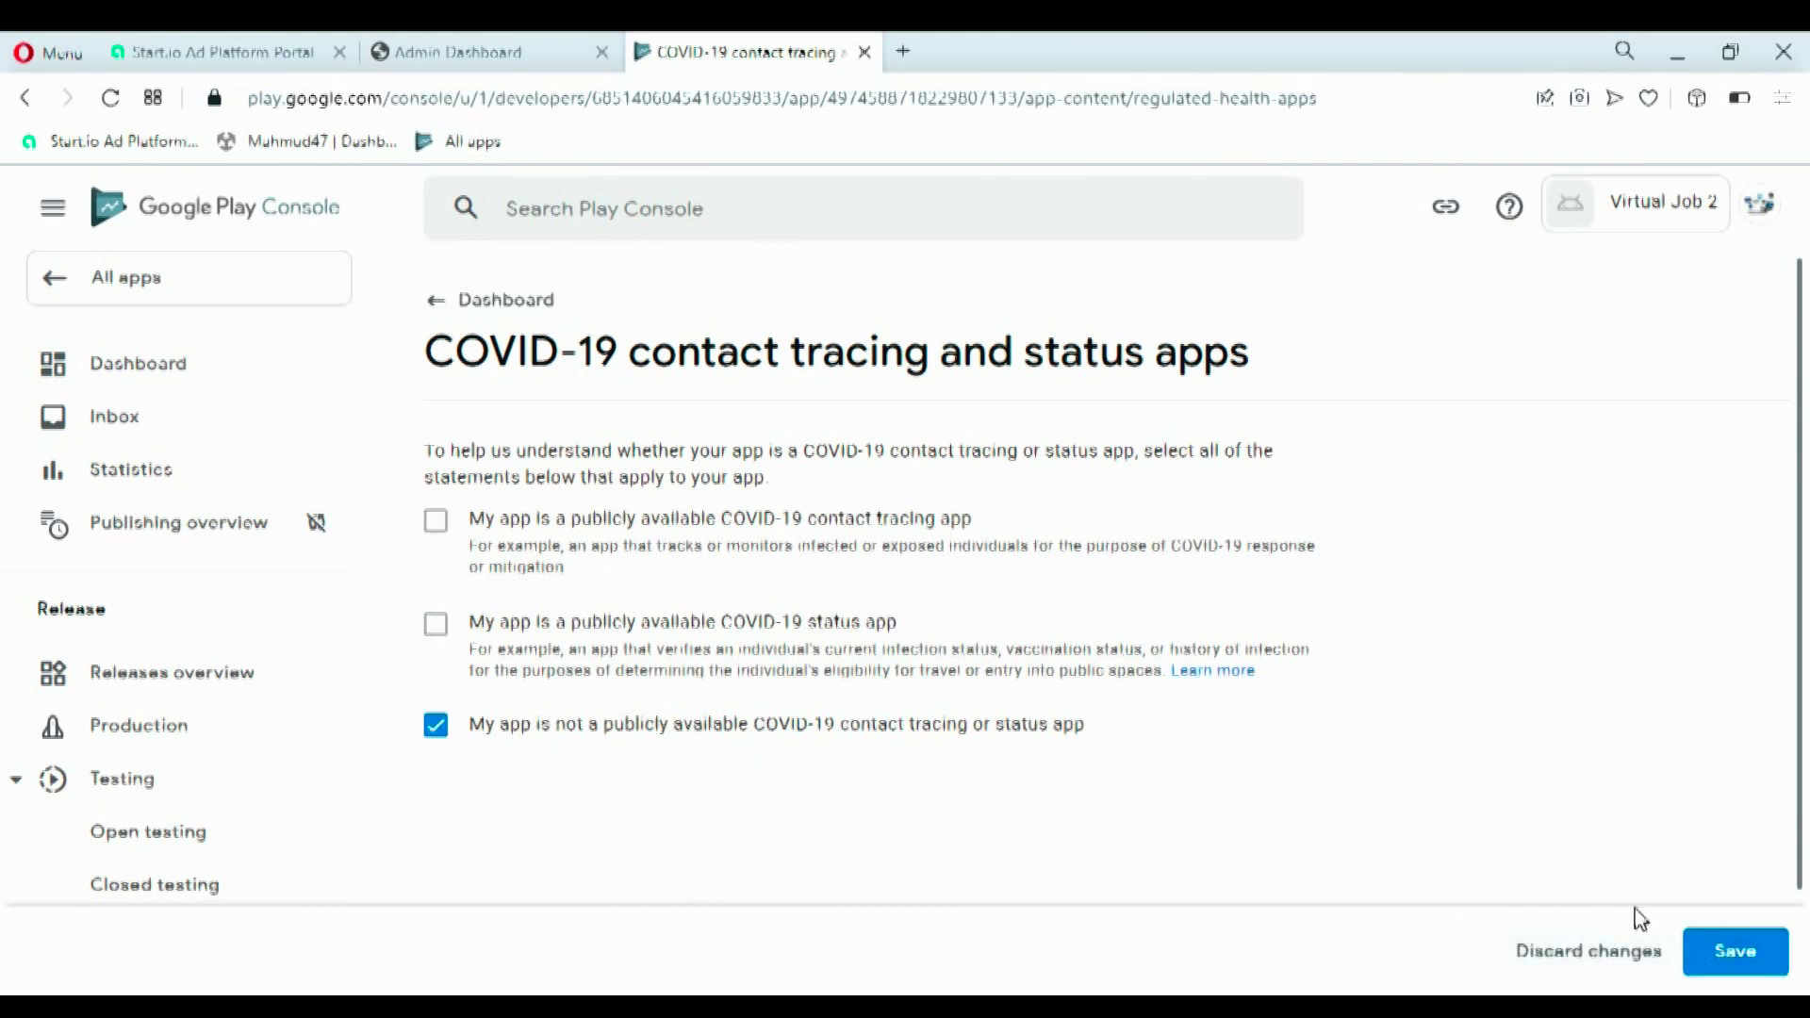
left_click(1730, 953)
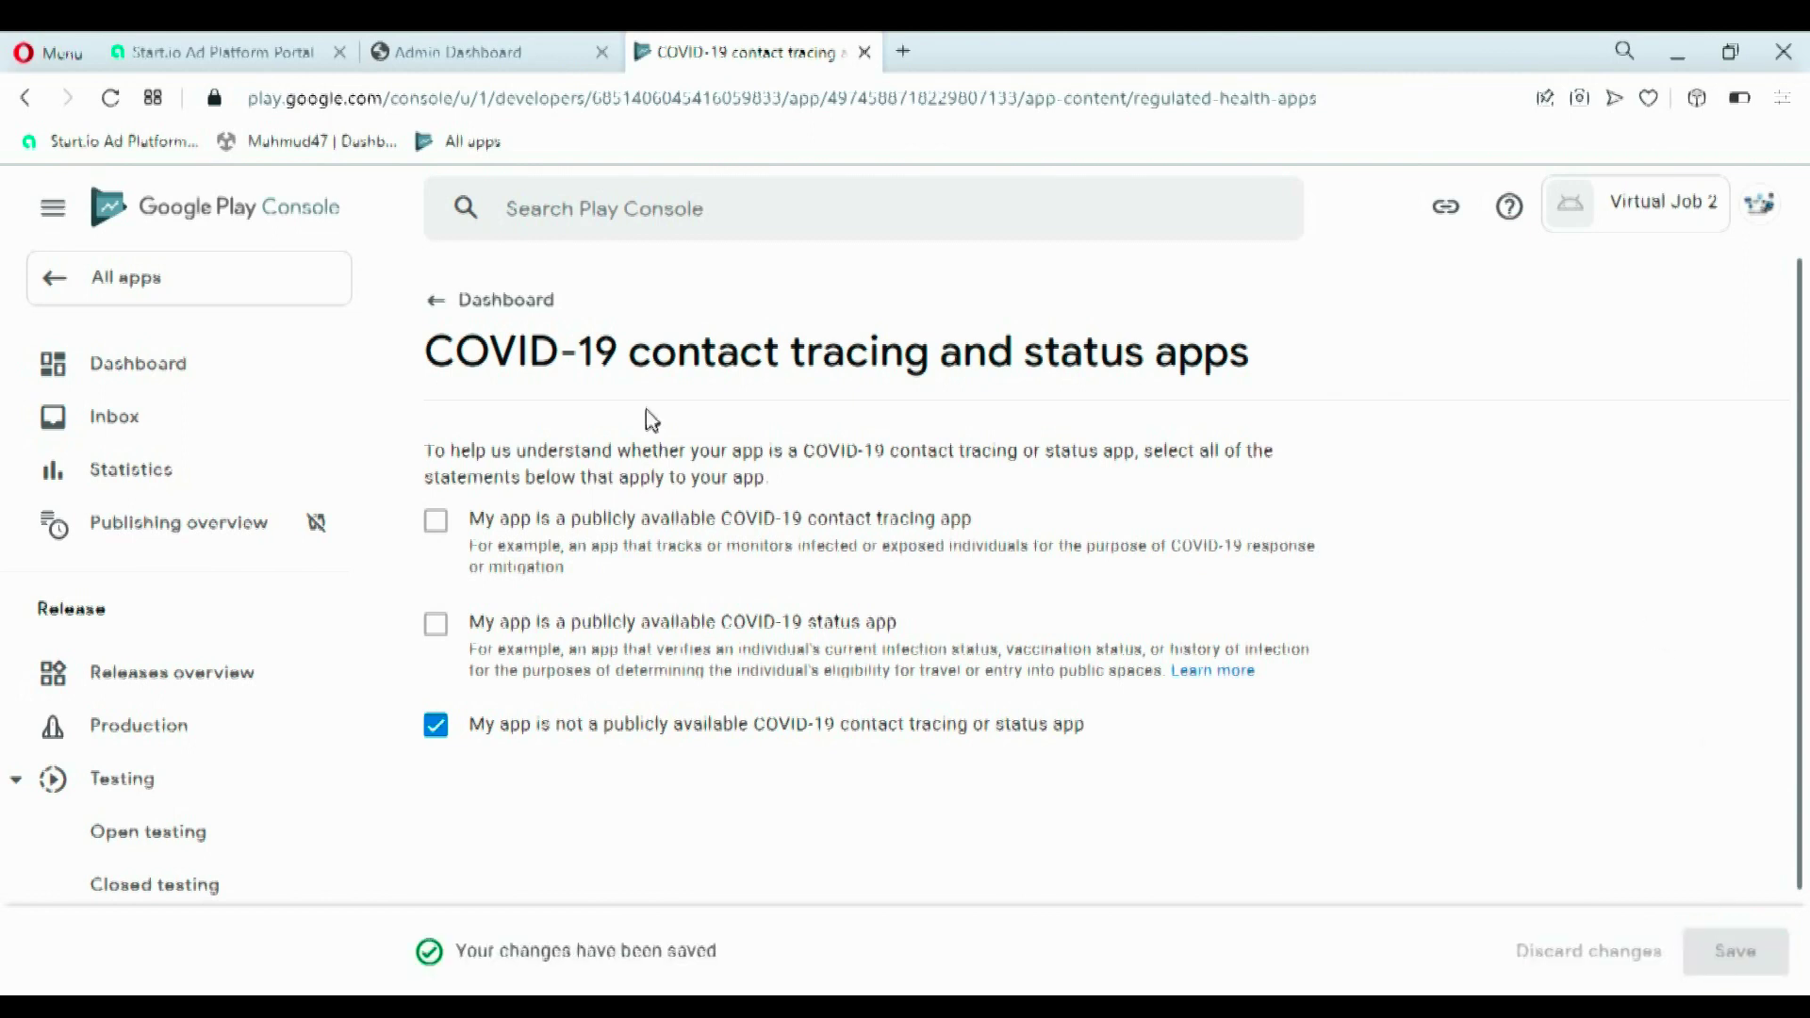
left_click(447, 304)
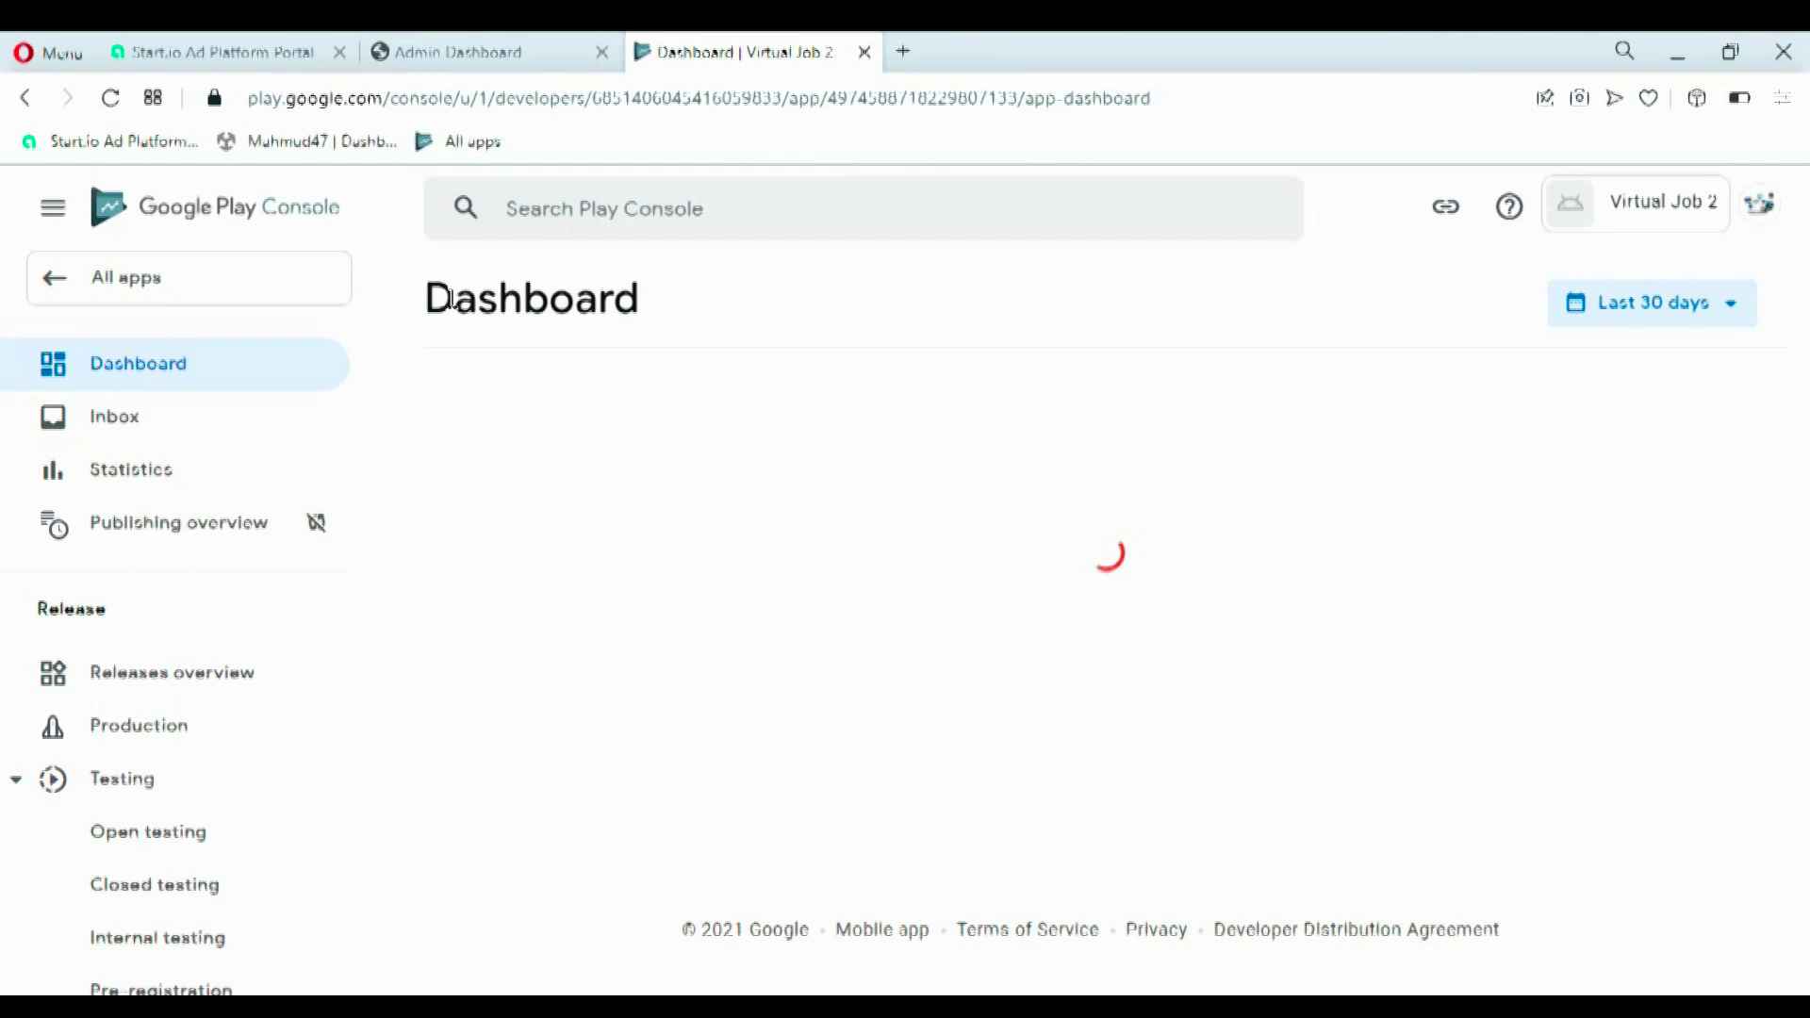
scroll(854, 772, "down", 7)
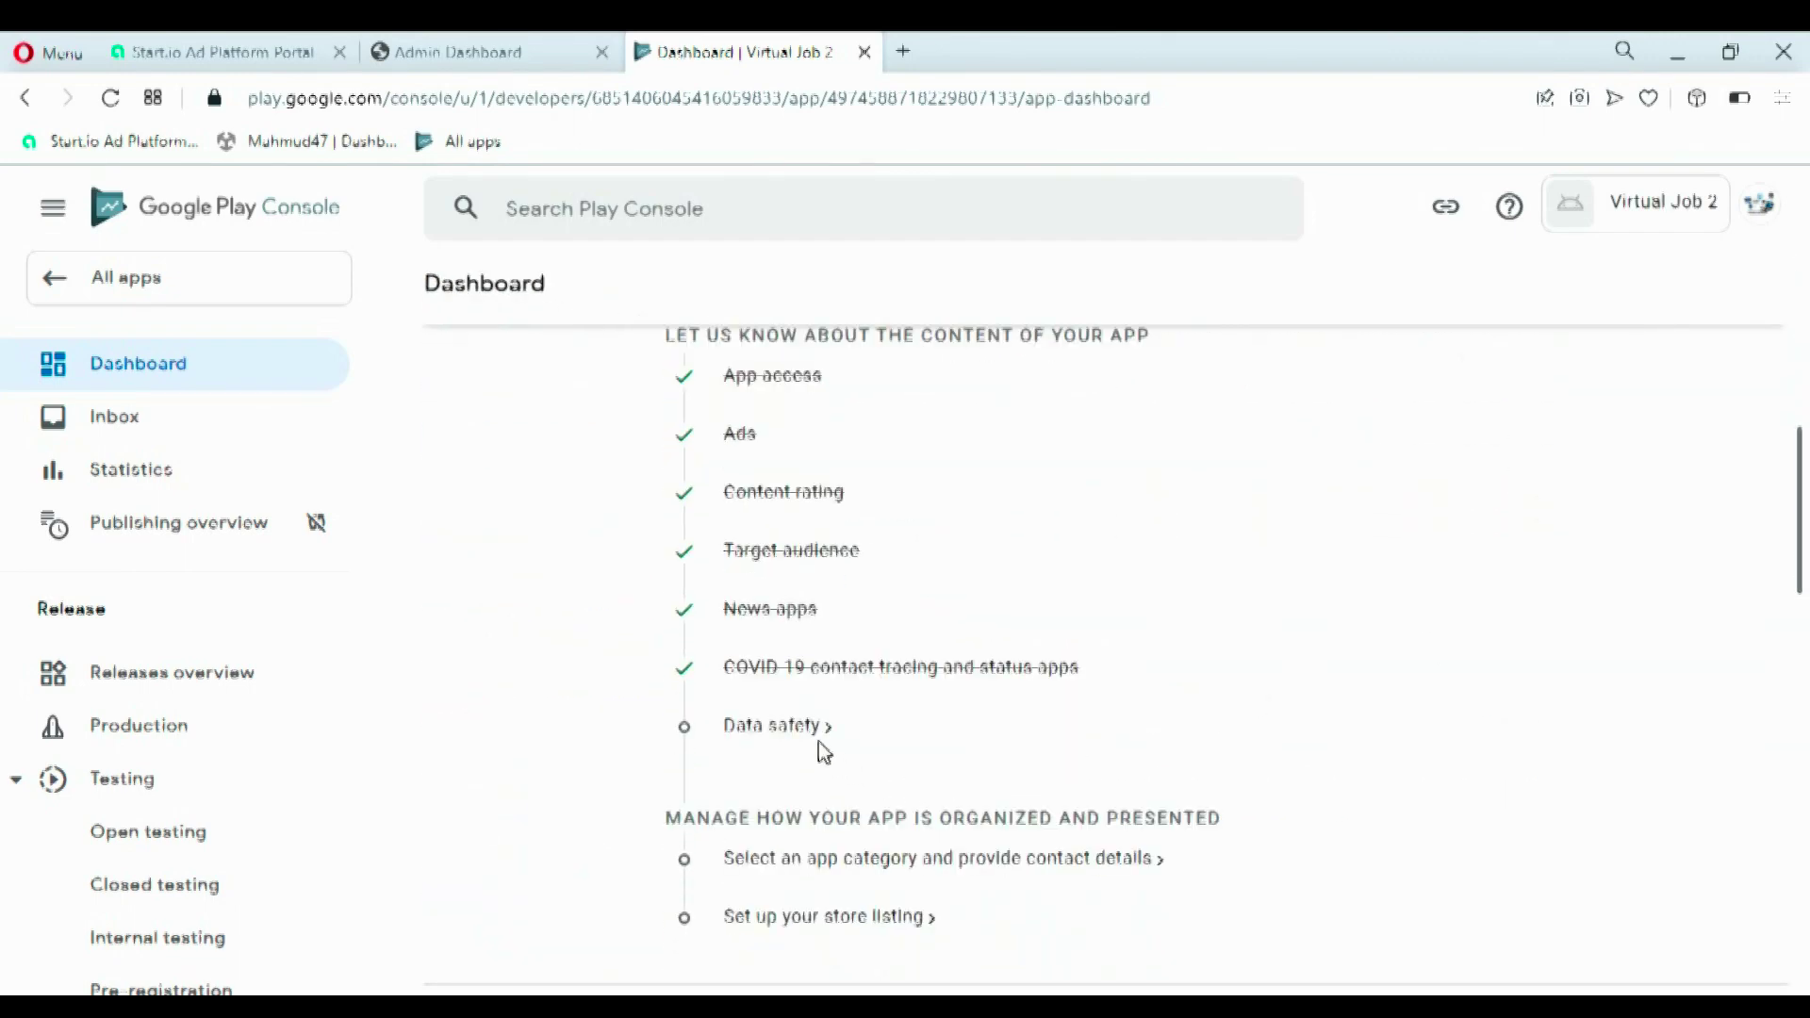
- Answer the Data safety questionnaire saying no user data is collected
left_click(810, 739)
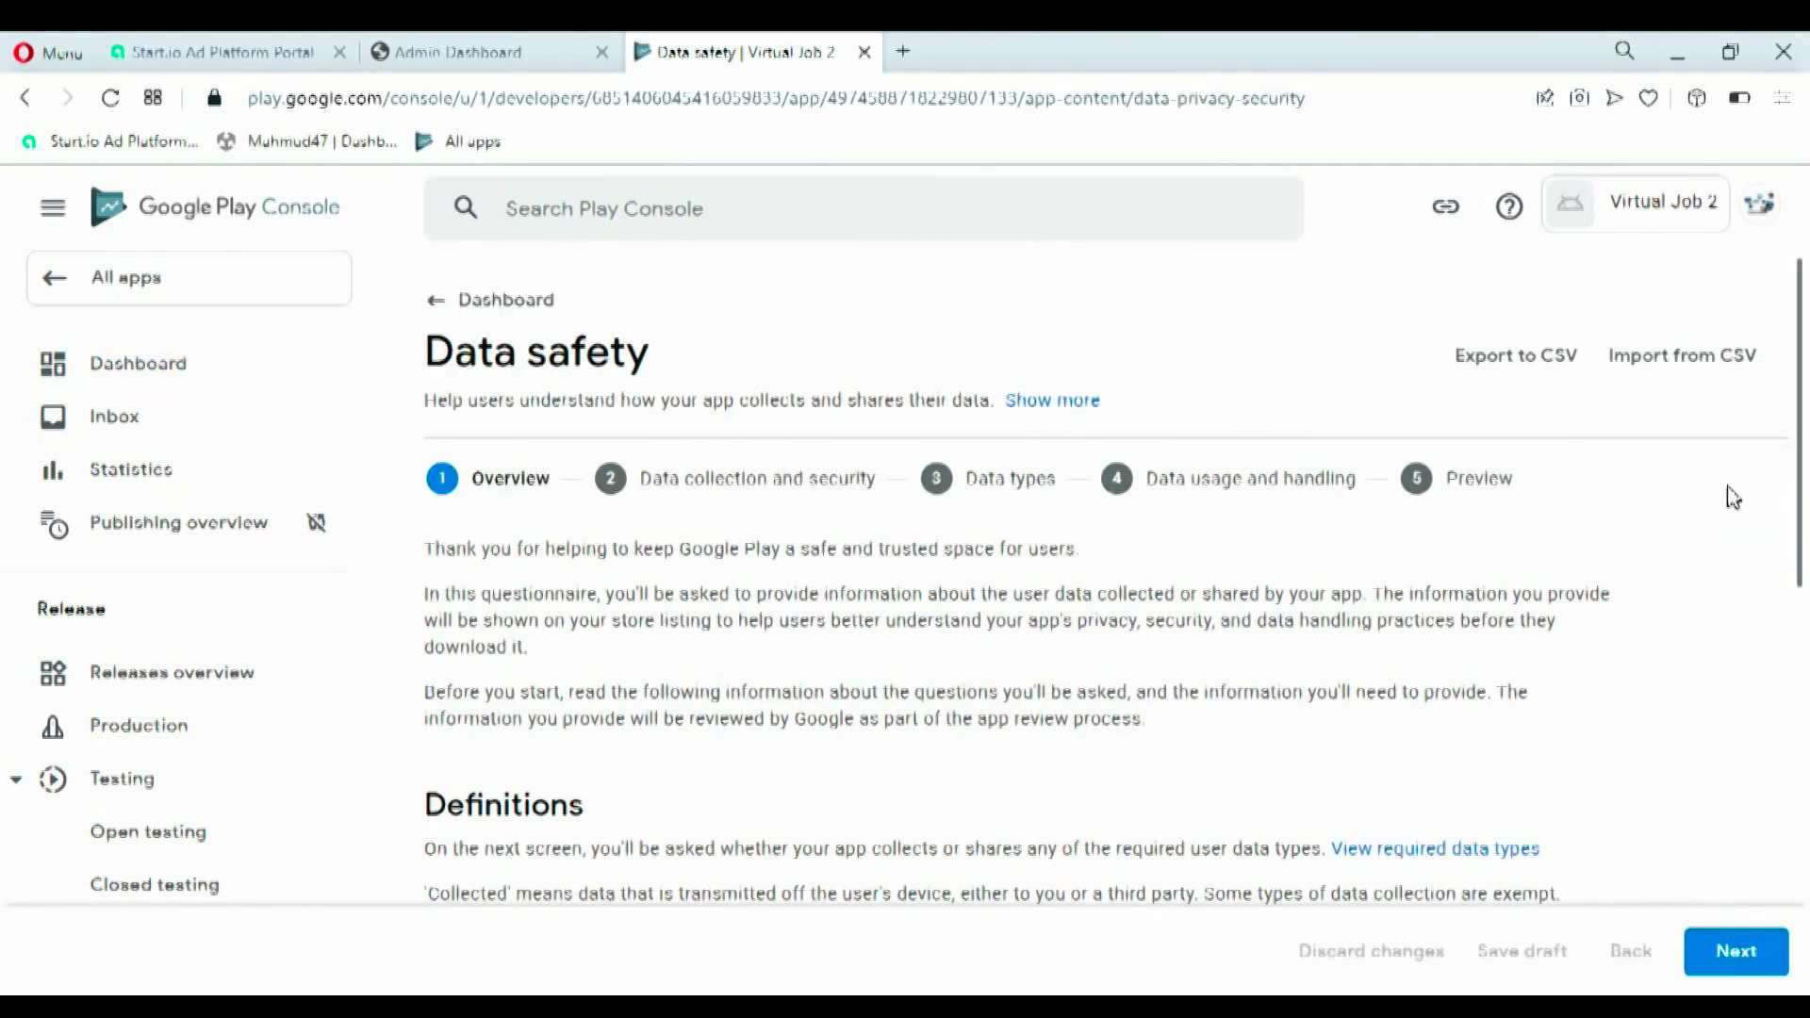
scroll(1729, 496, "down", 4)
scroll(1807, 617, "down", 5)
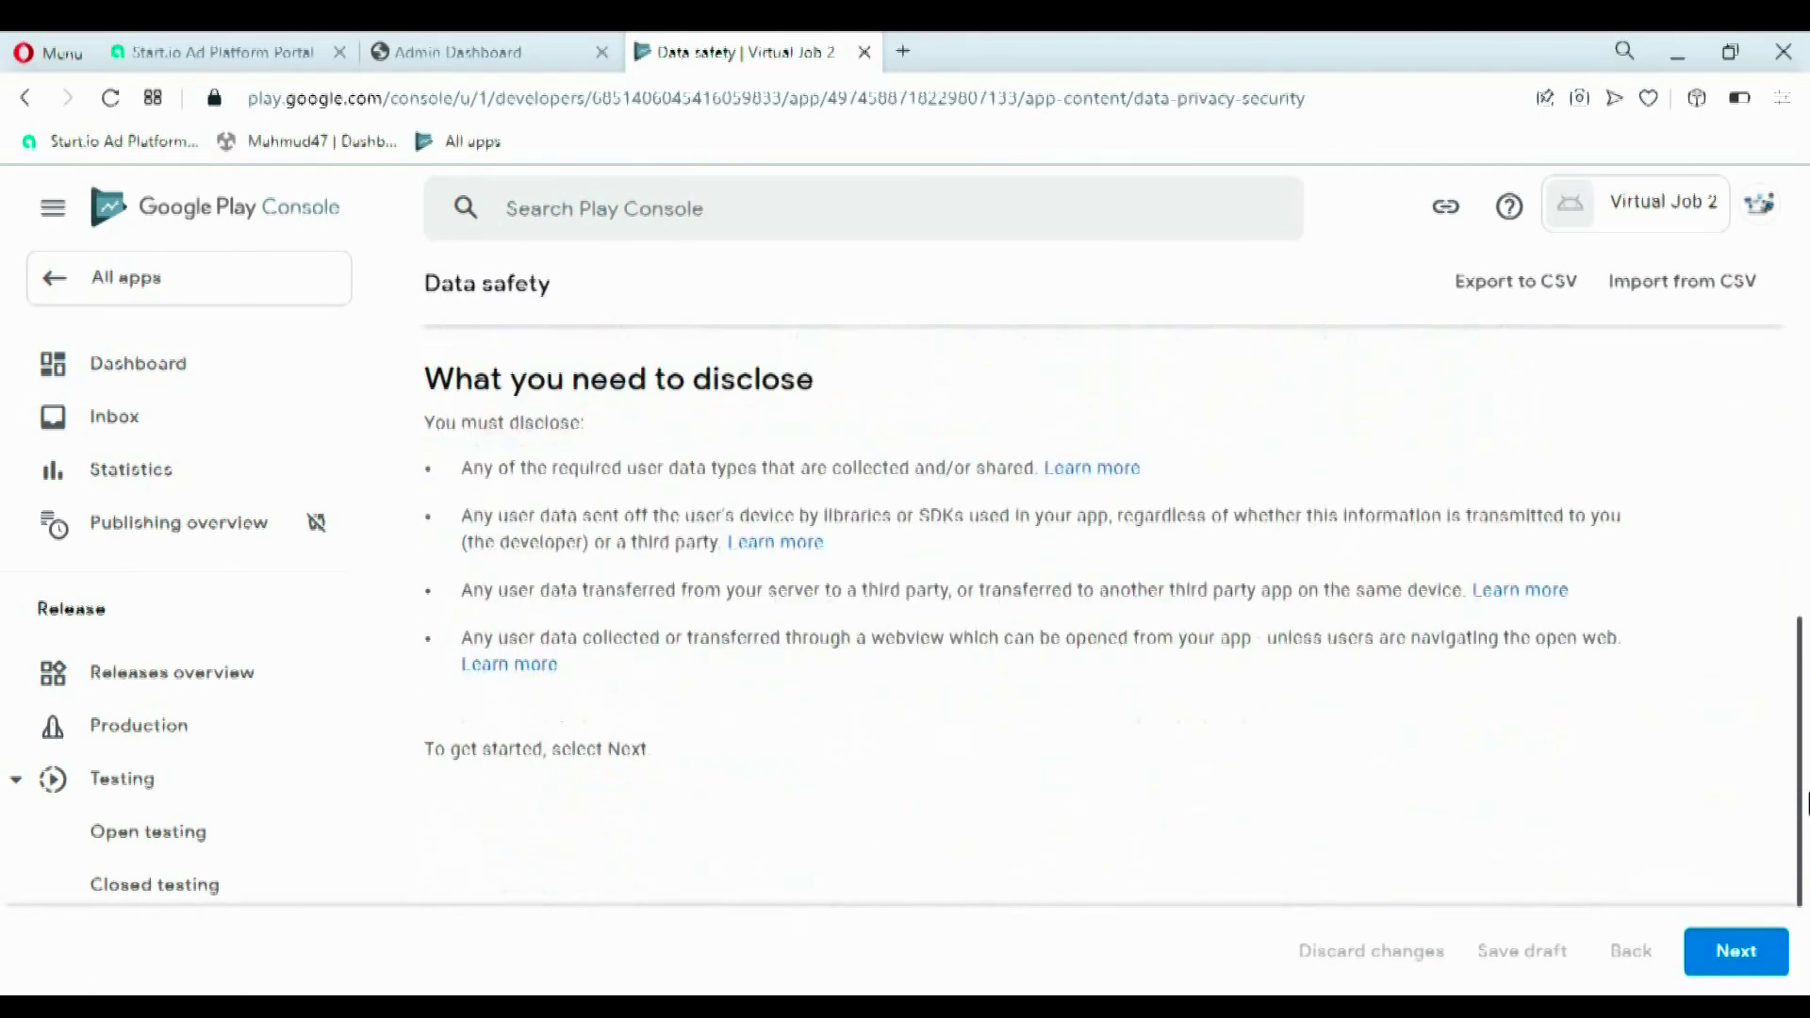
scroll(1716, 752, "down", 1)
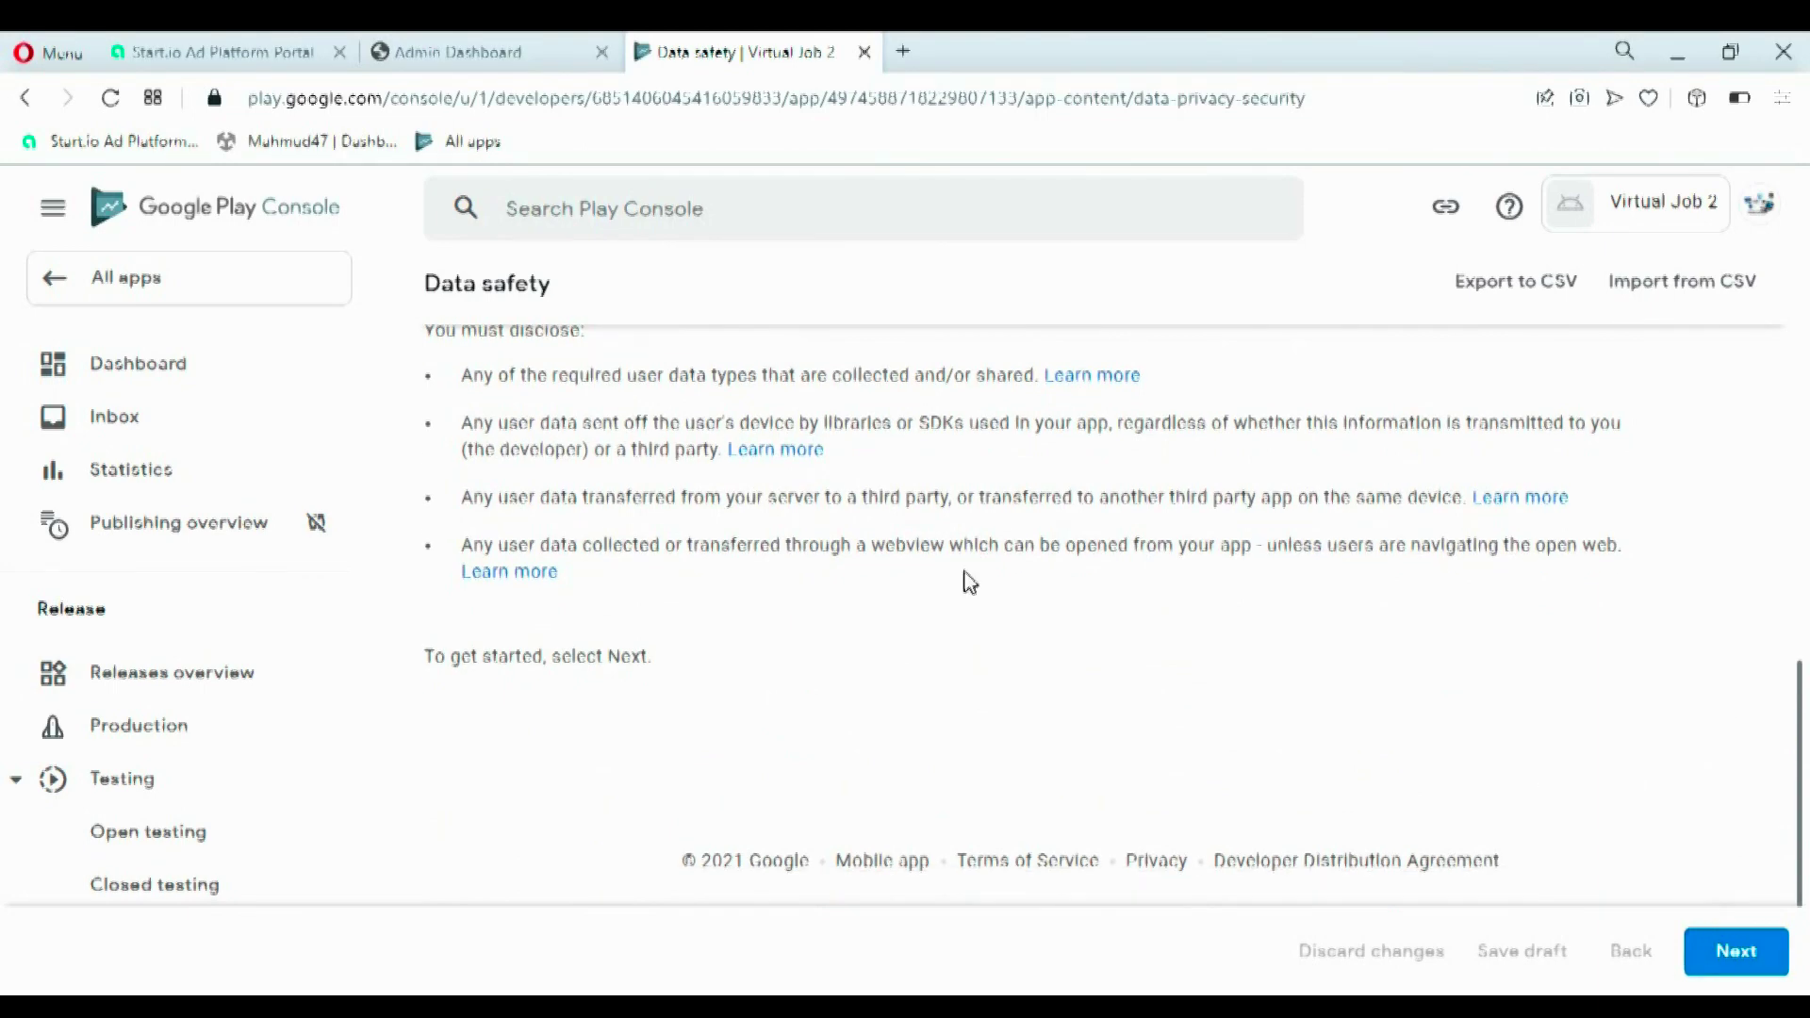
left_click(1714, 975)
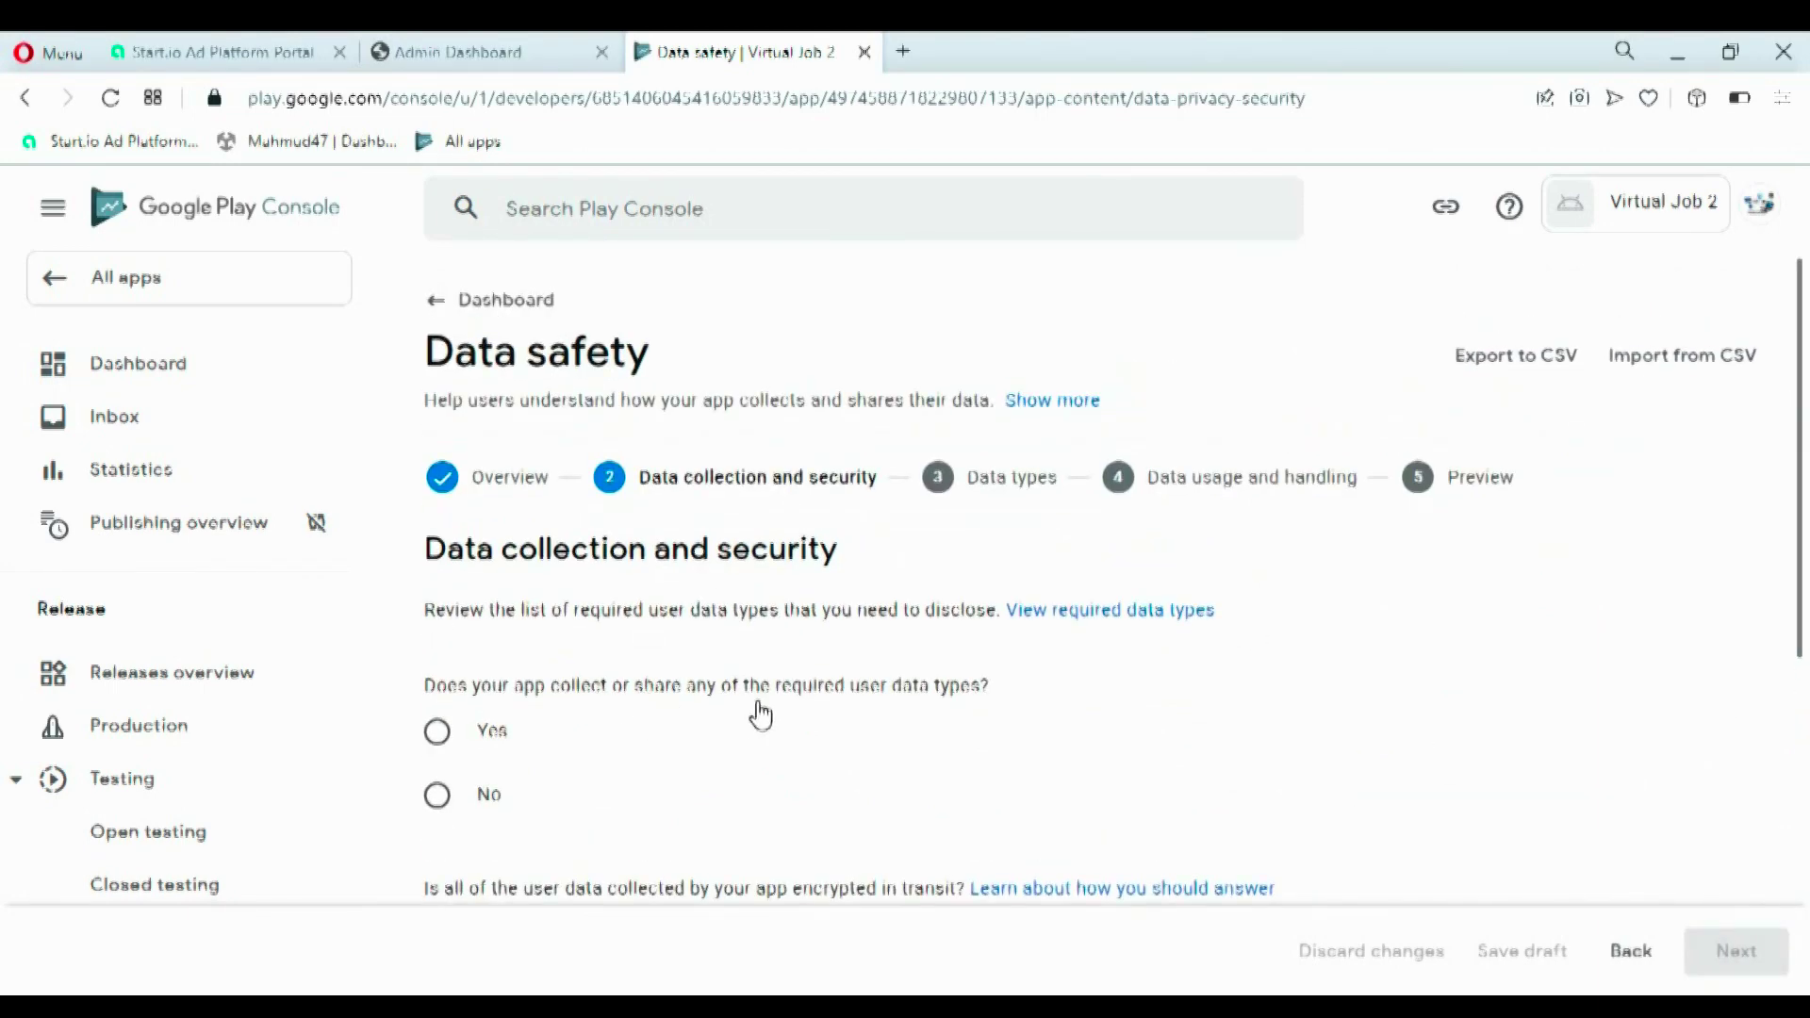
left_click_drag(880, 695, 971, 698)
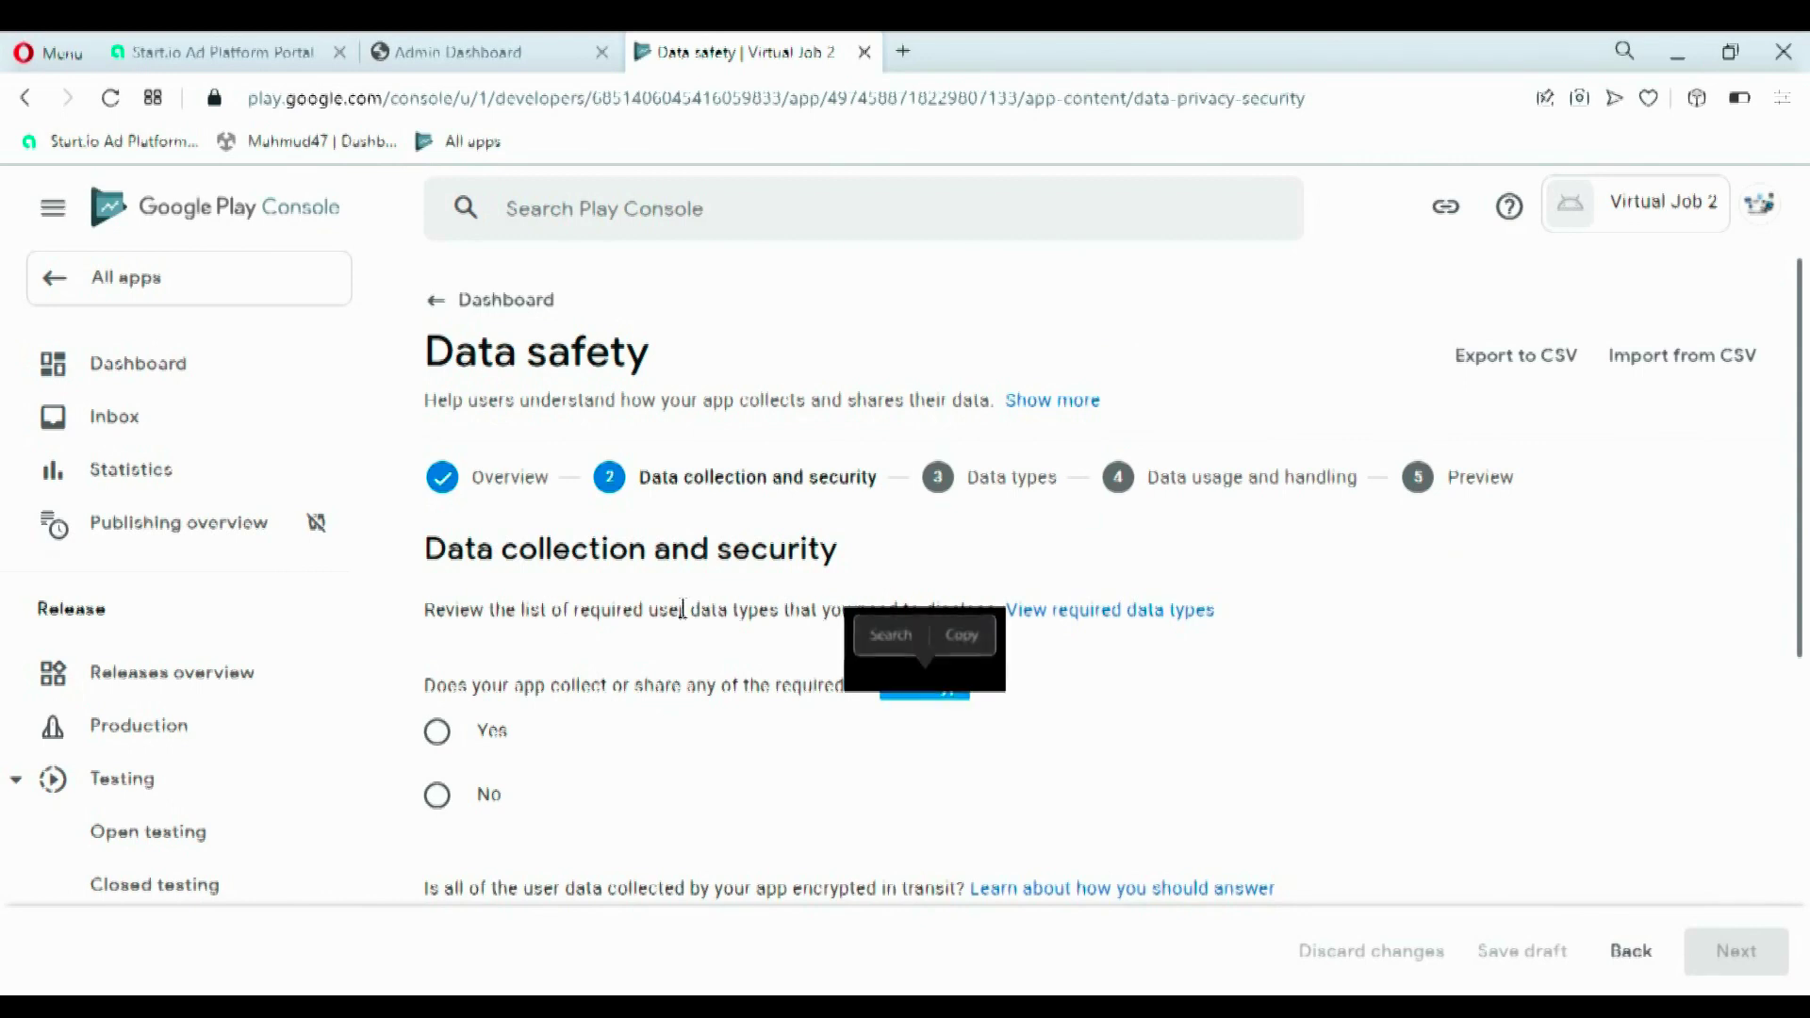
left_click(751, 686)
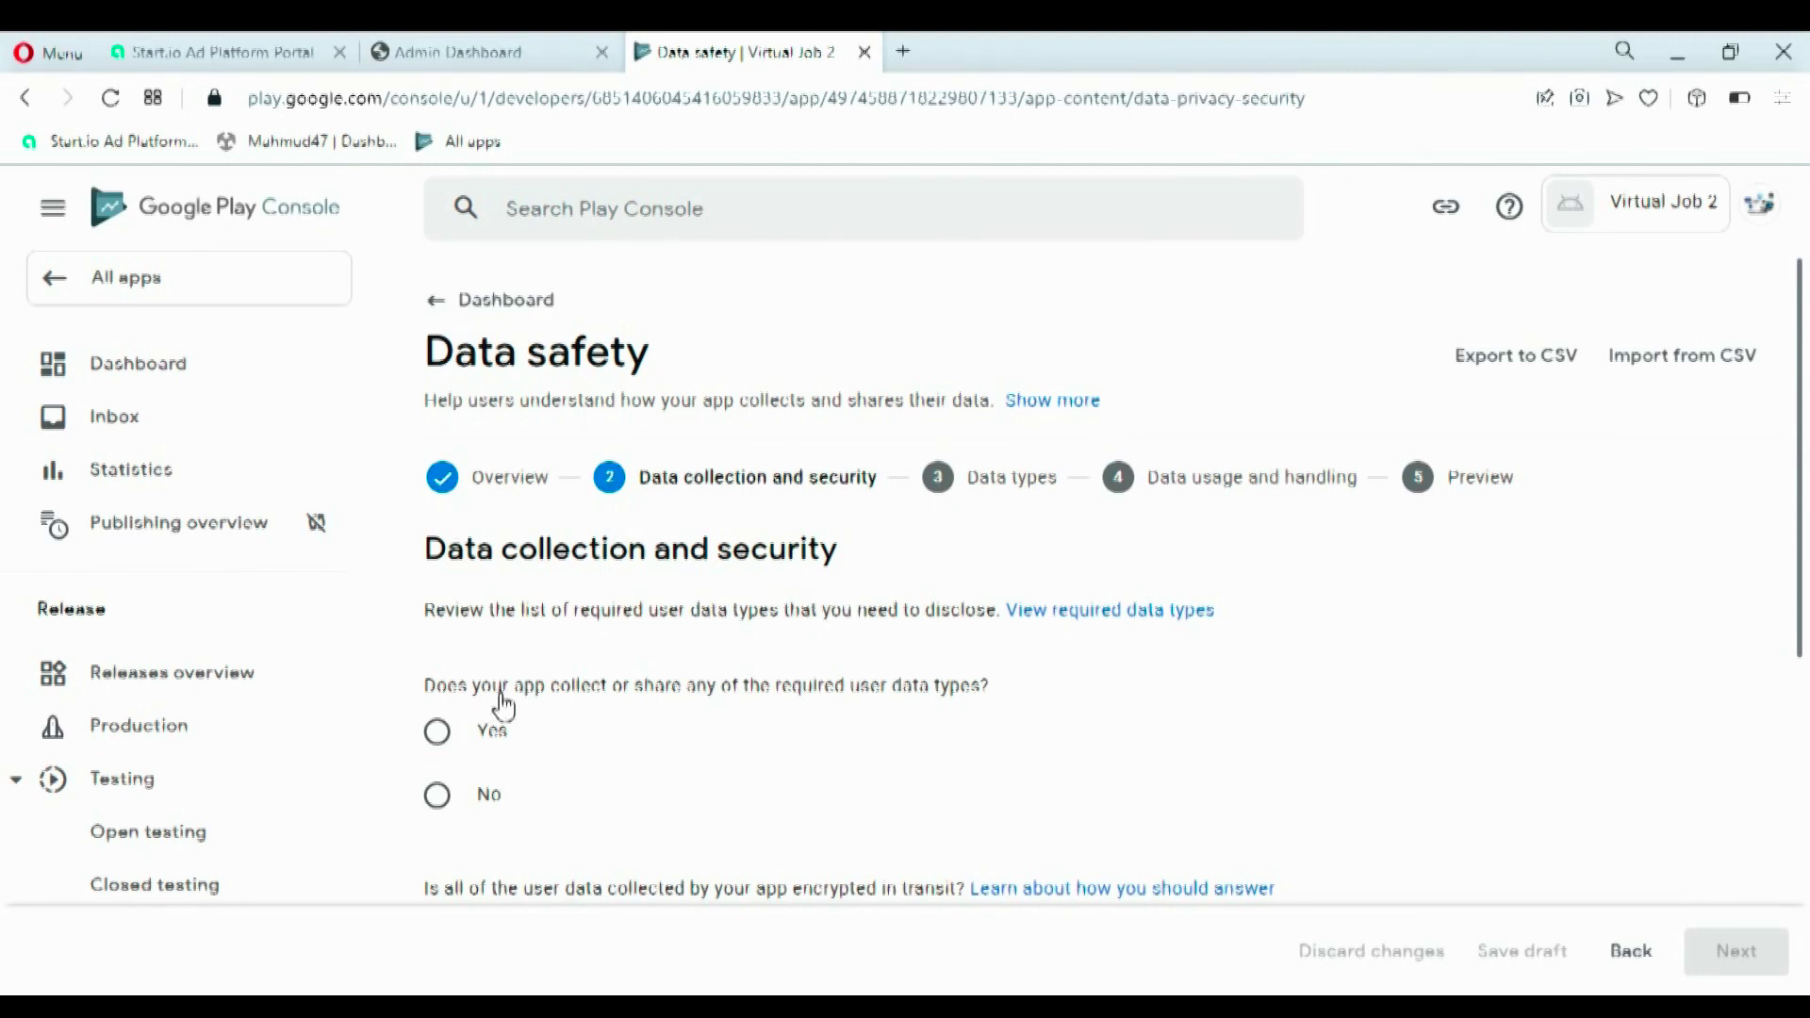
left_click(441, 809)
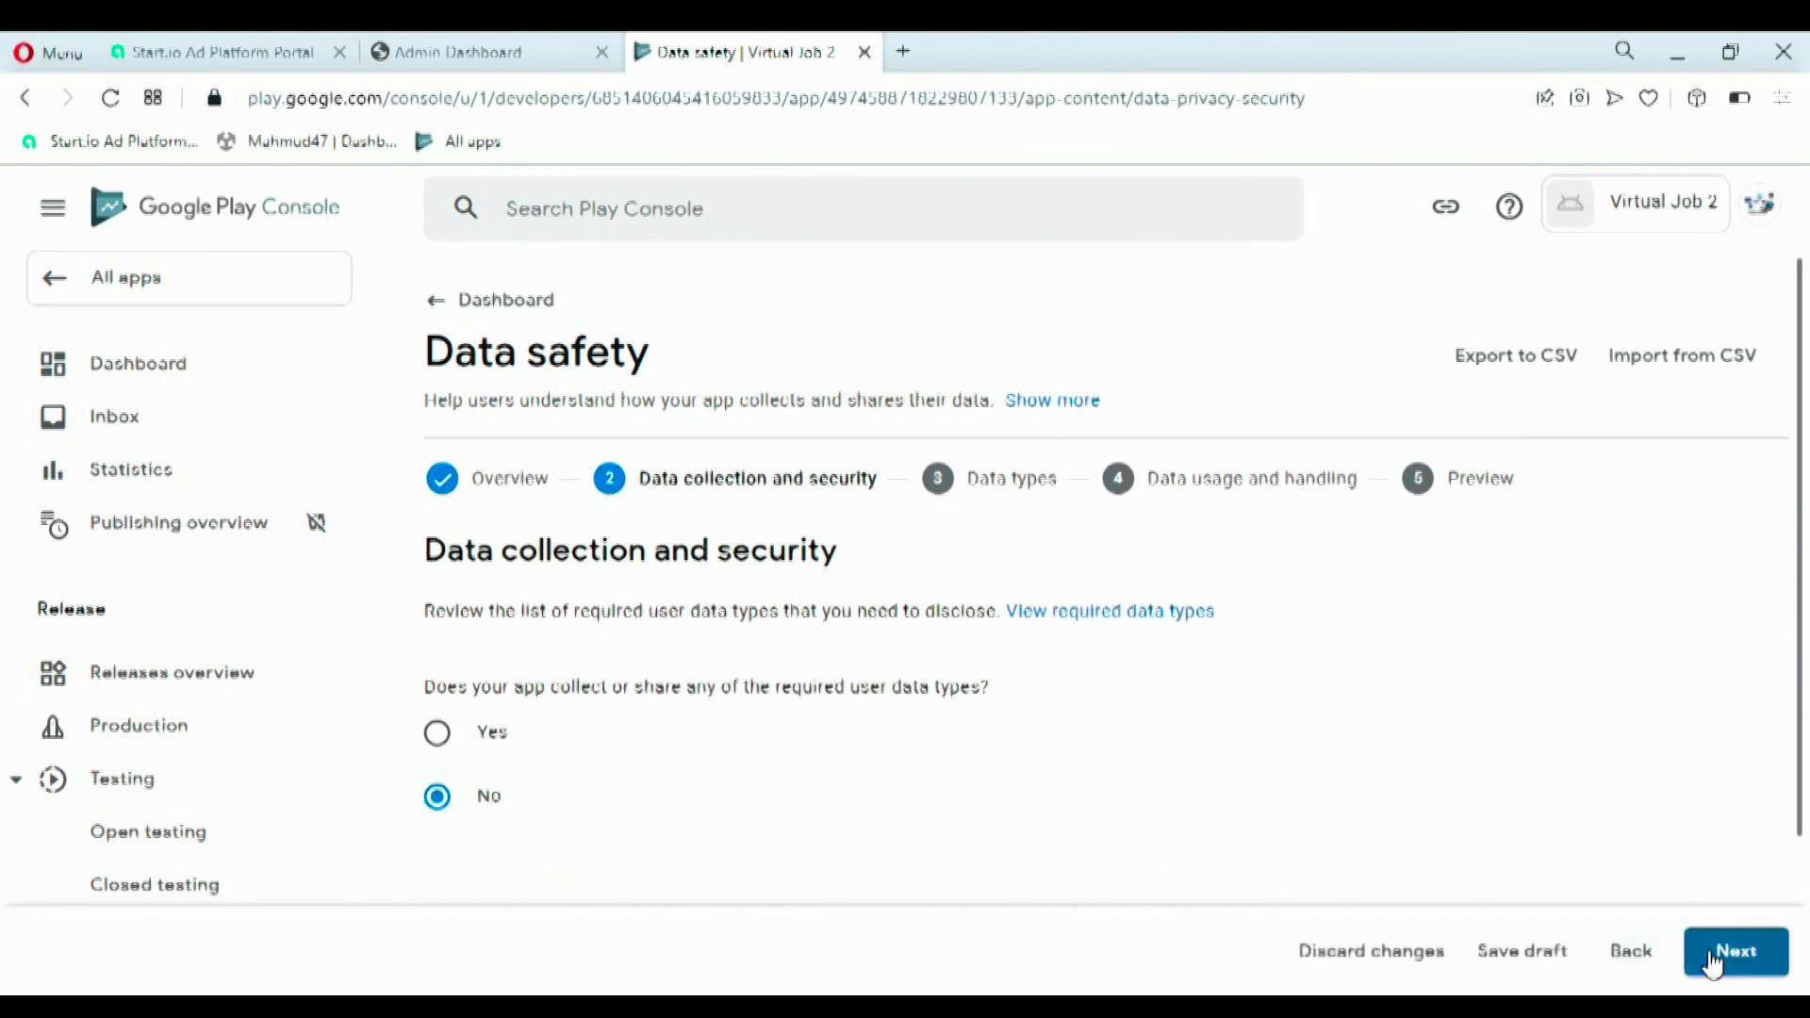
left_click(1713, 954)
- Leave Data safety for the Privacy Policy page and focus its URL field
scroll(1157, 735, "down", 1)
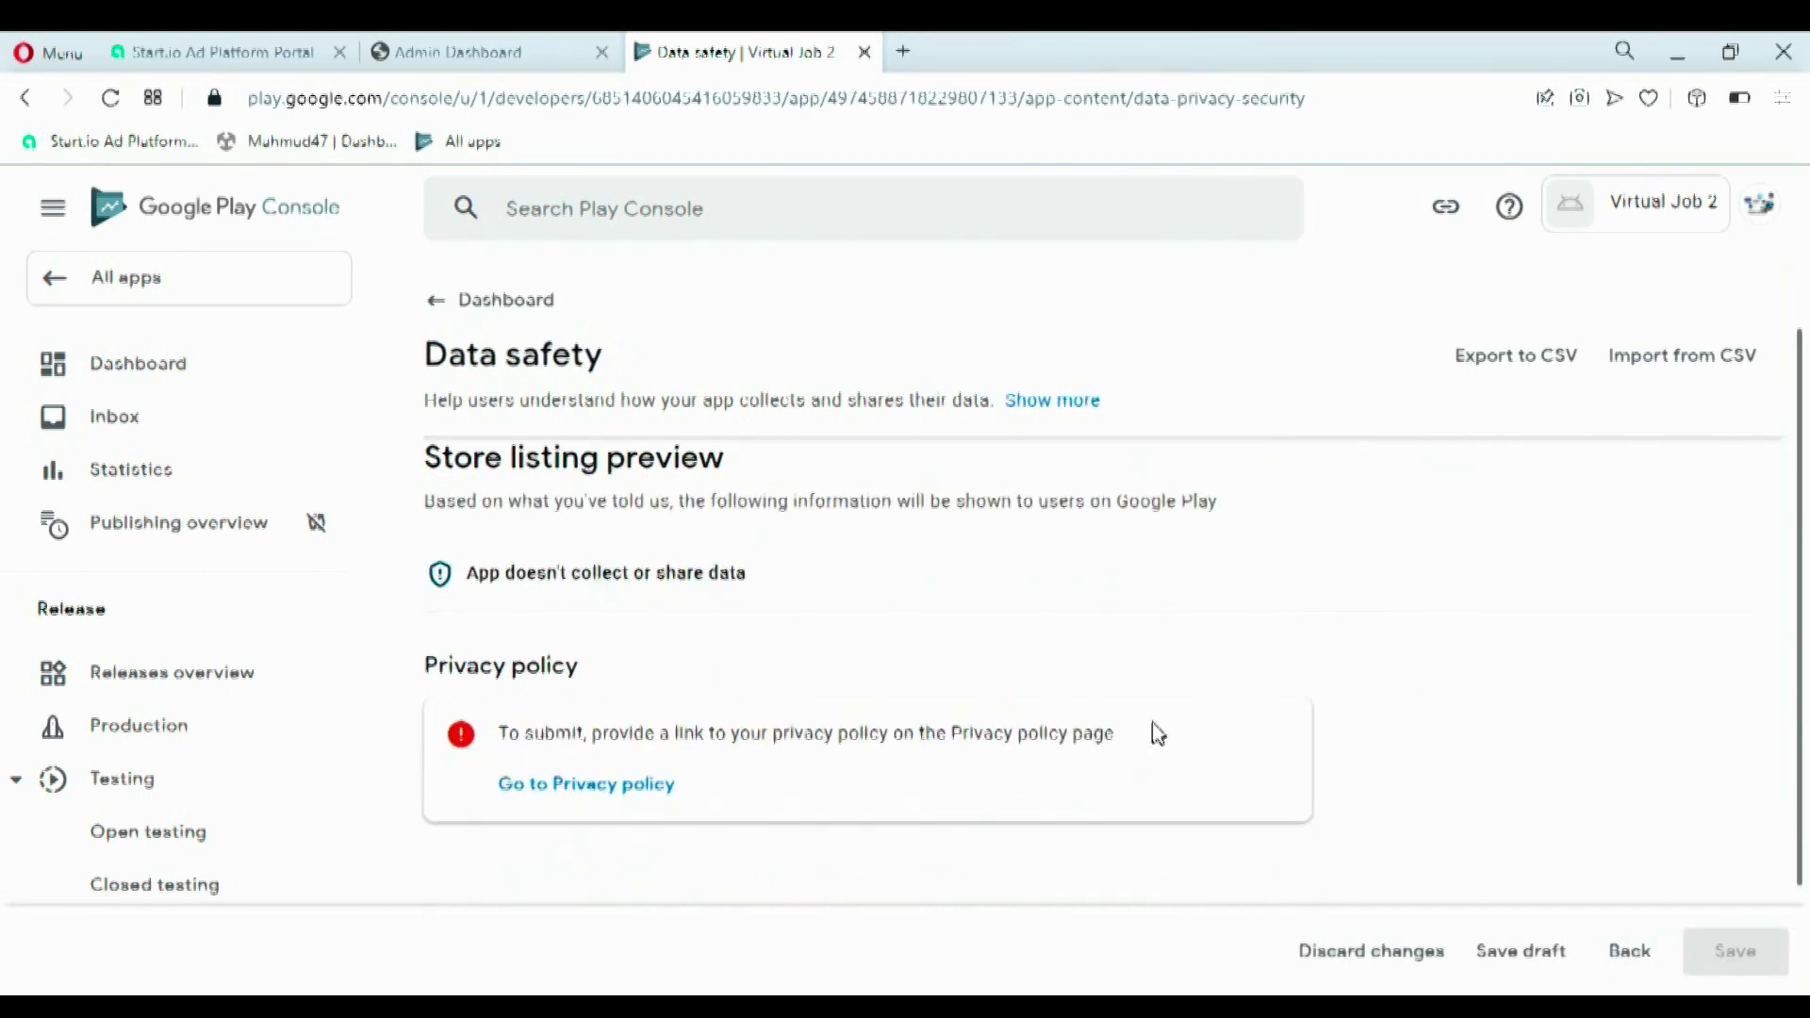
left_click(645, 790)
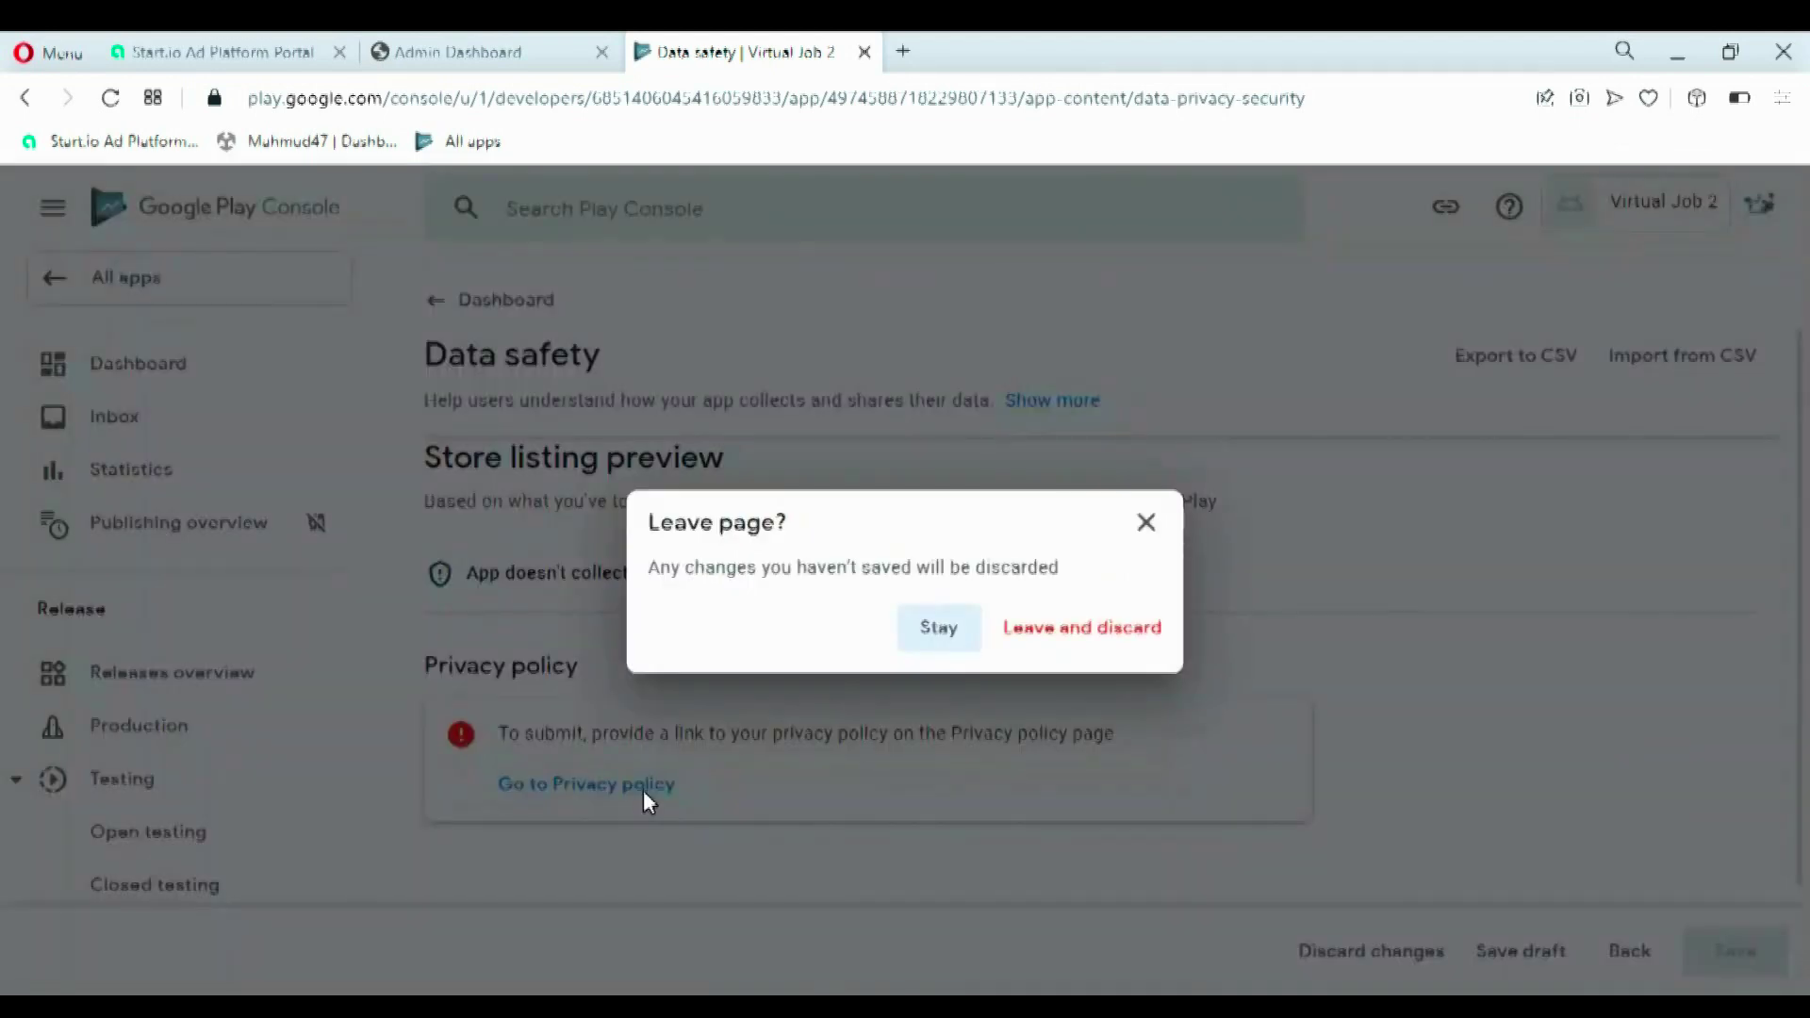
left_click(1071, 633)
left_click(861, 601)
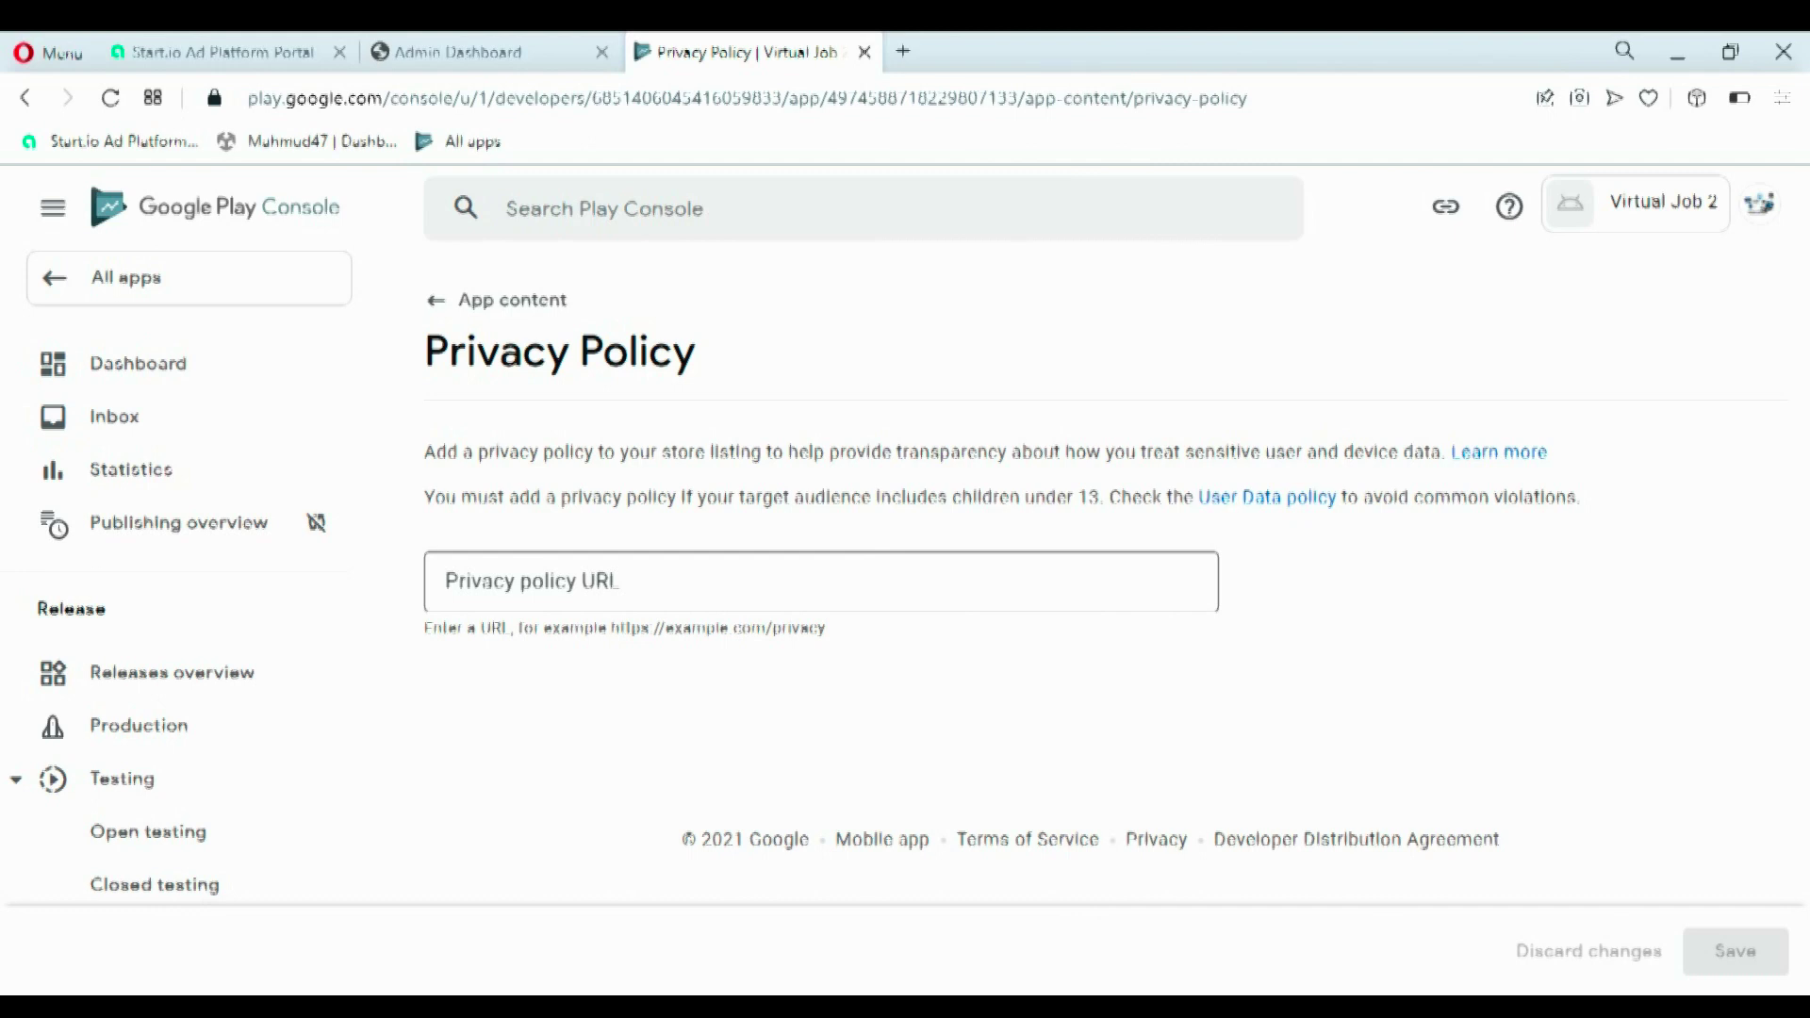
left_click(945, 580)
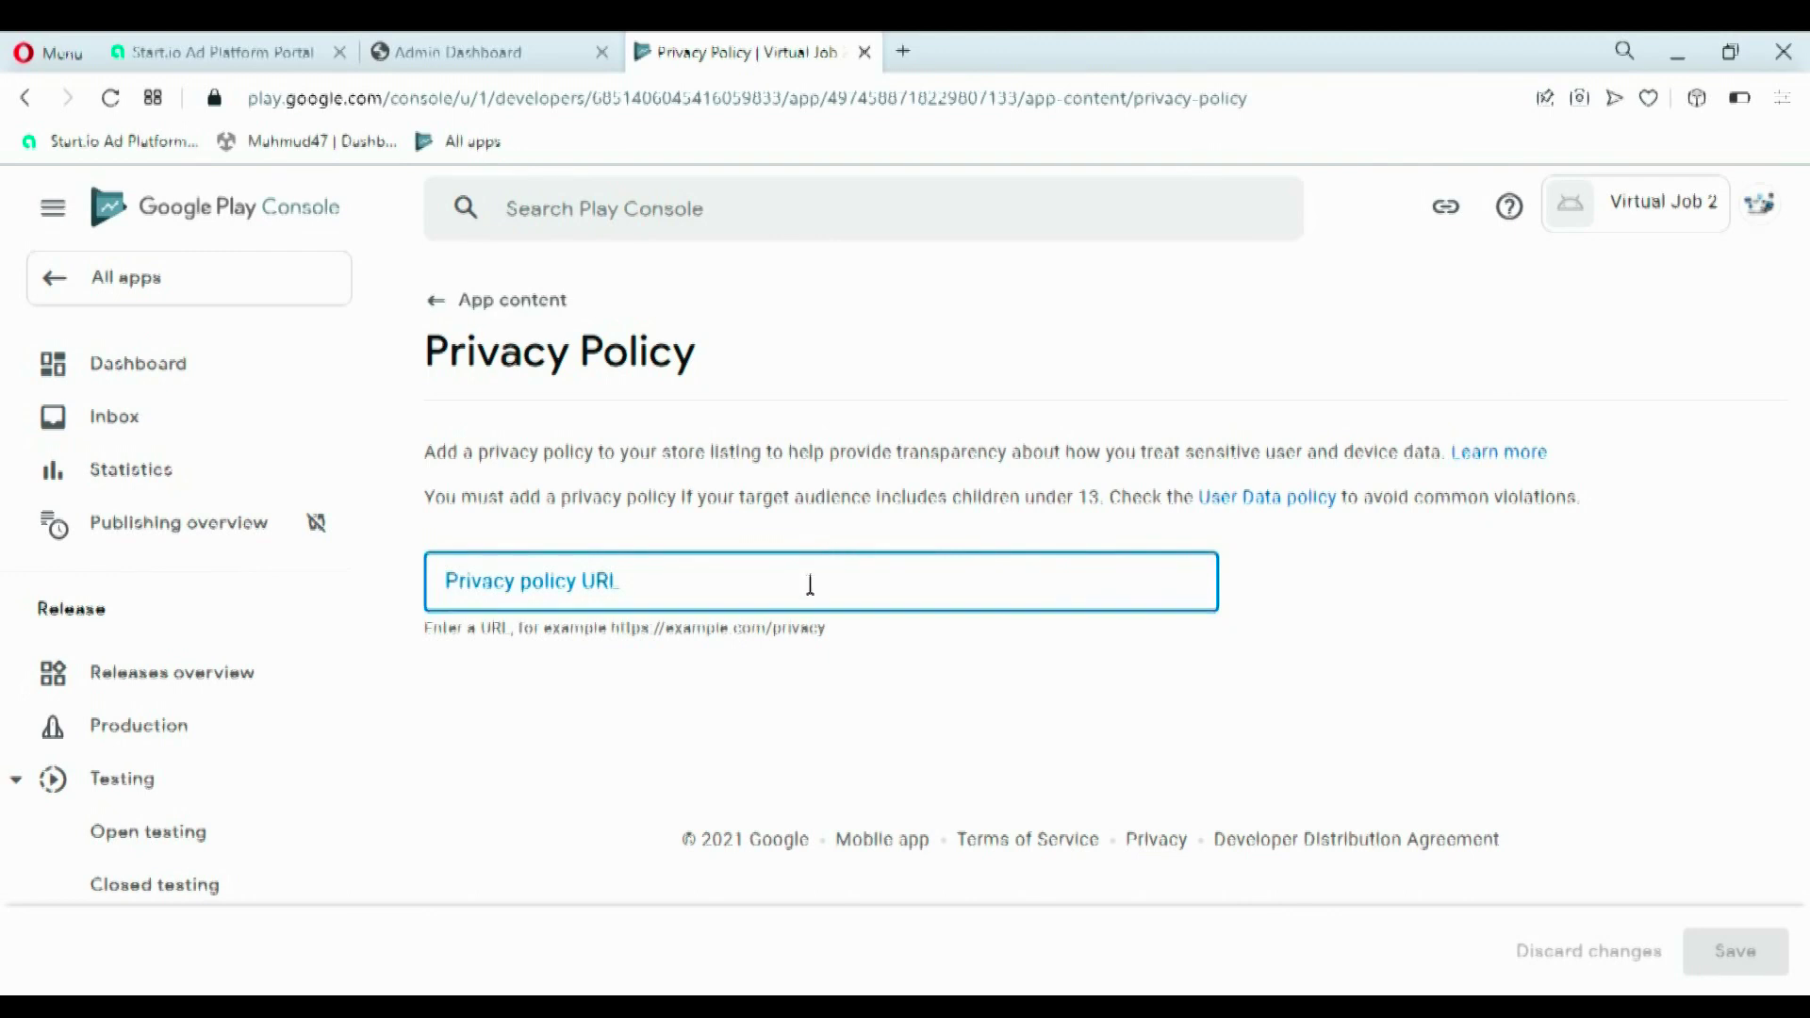
type("https://virtualjobbd.blogspot.com/")
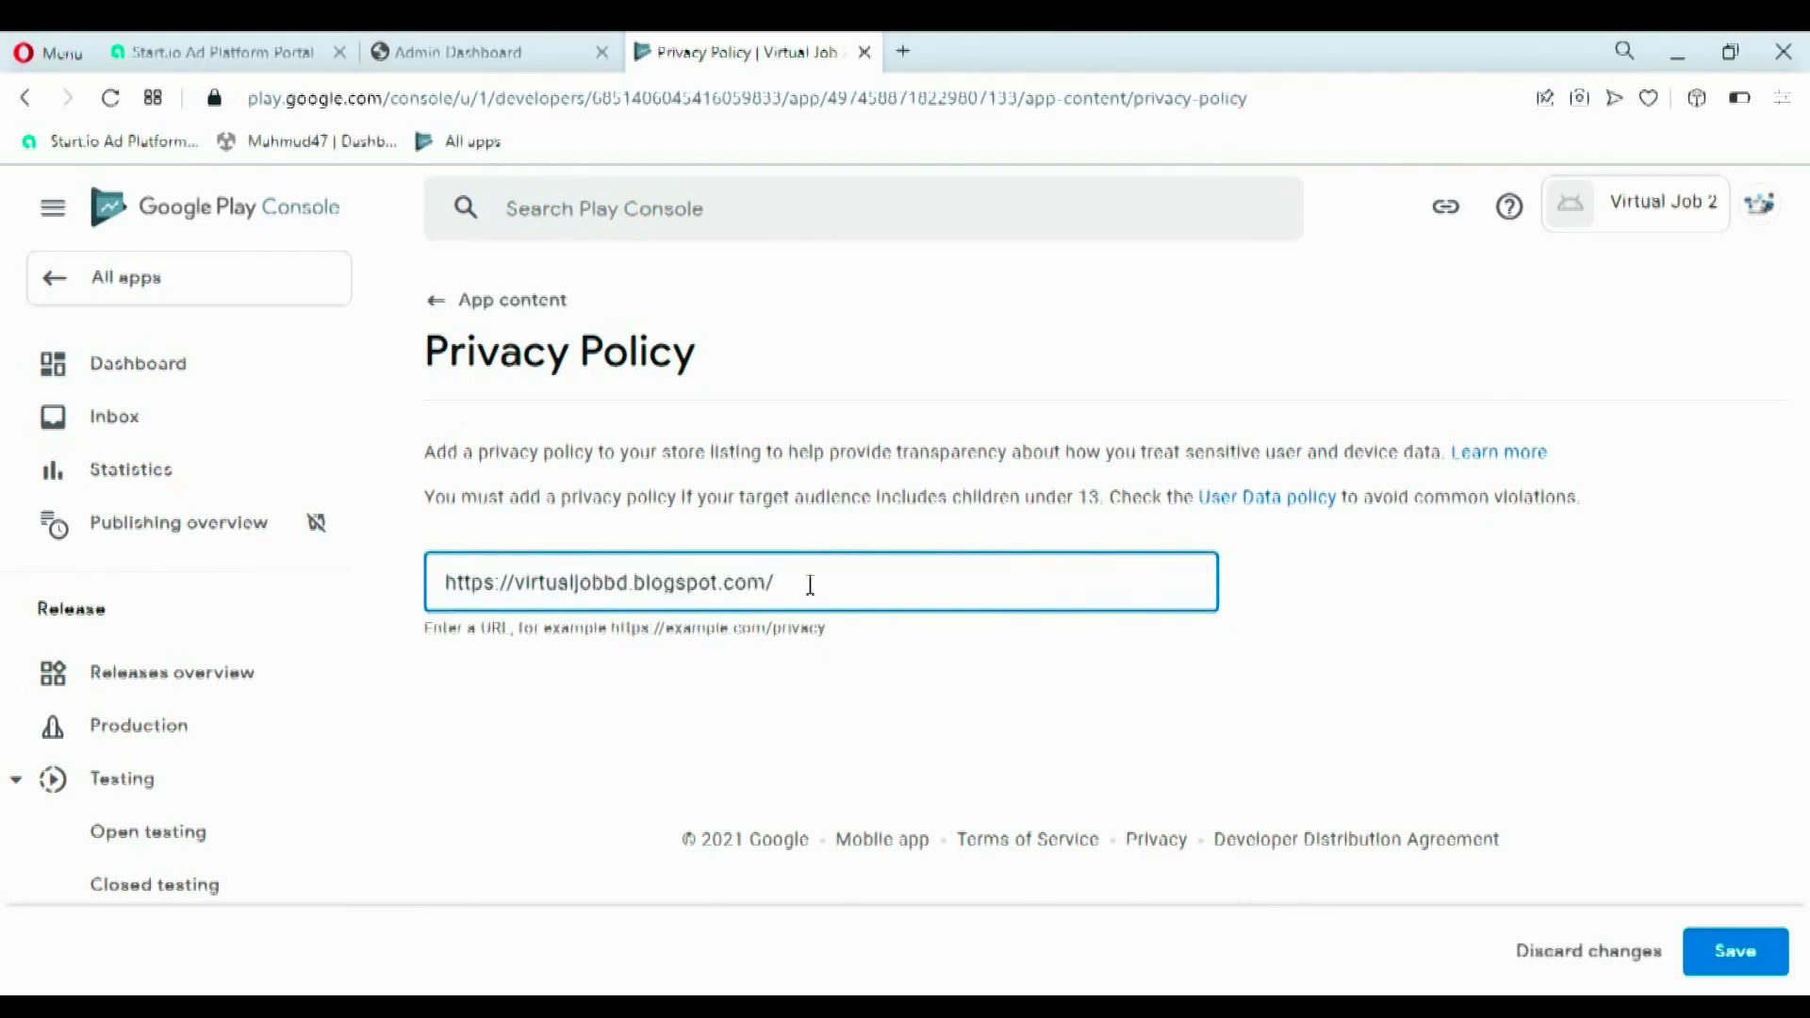
left_click(1735, 954)
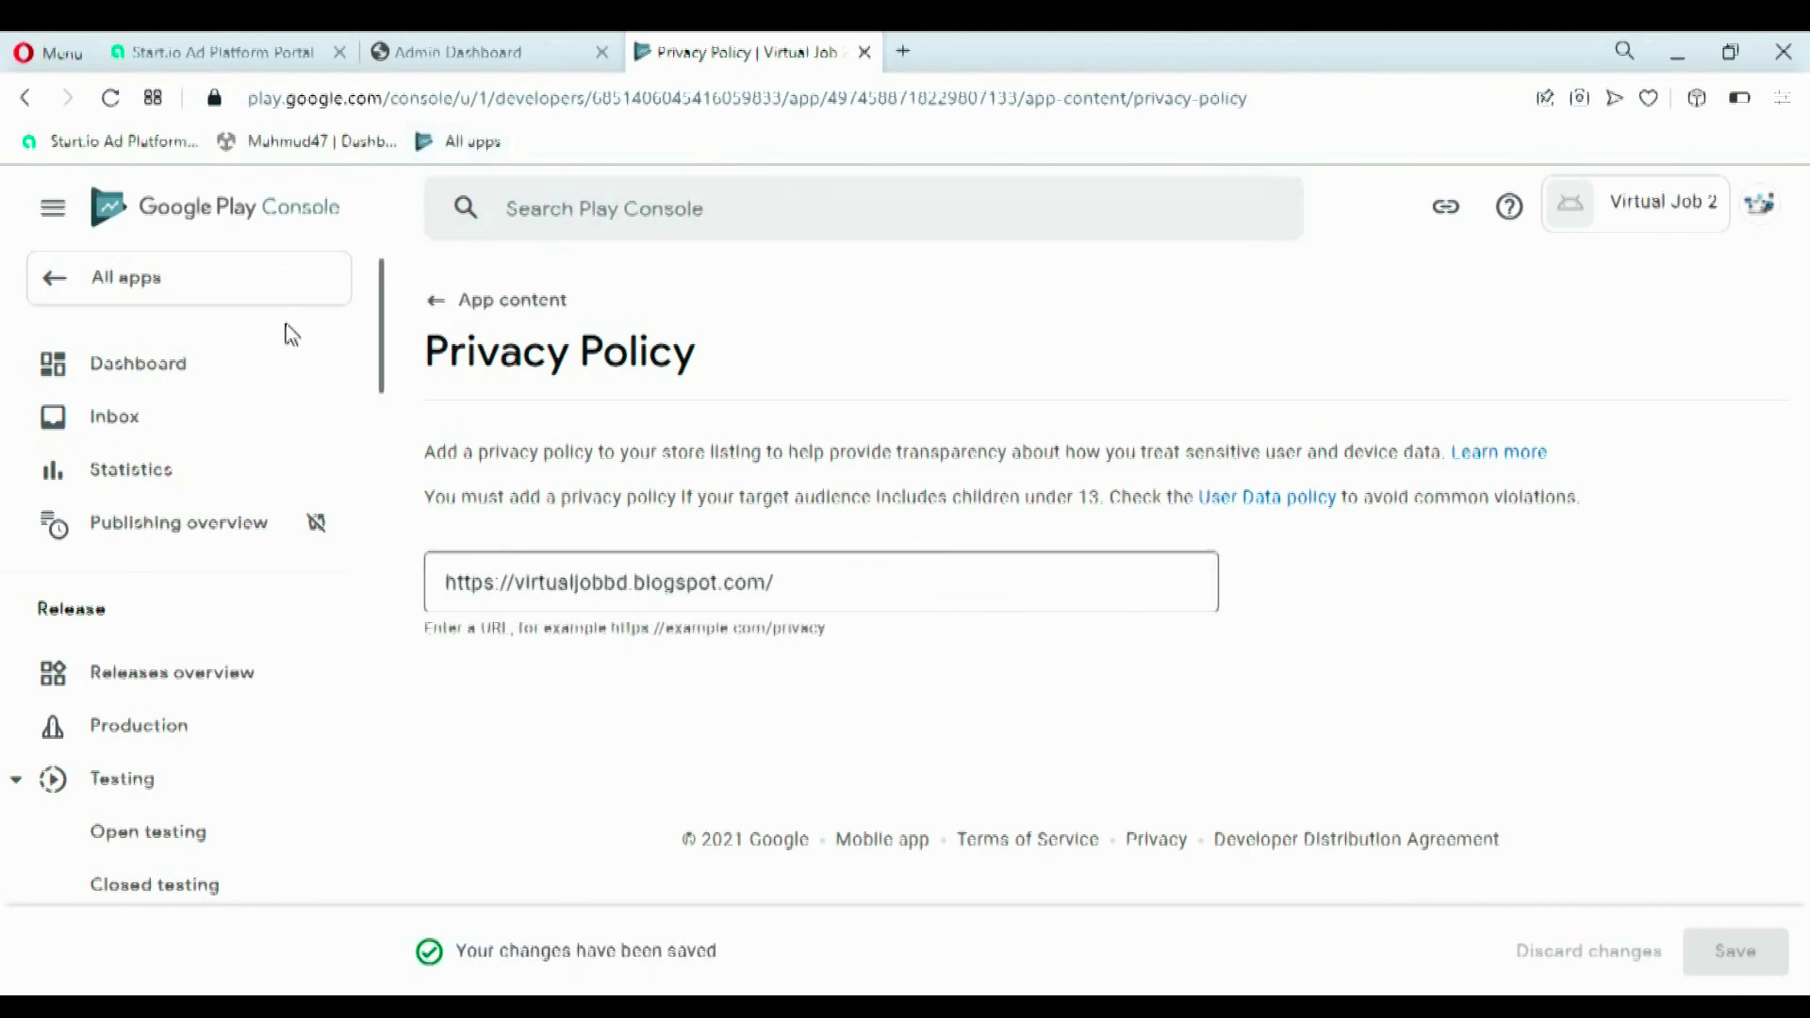
left_click(437, 312)
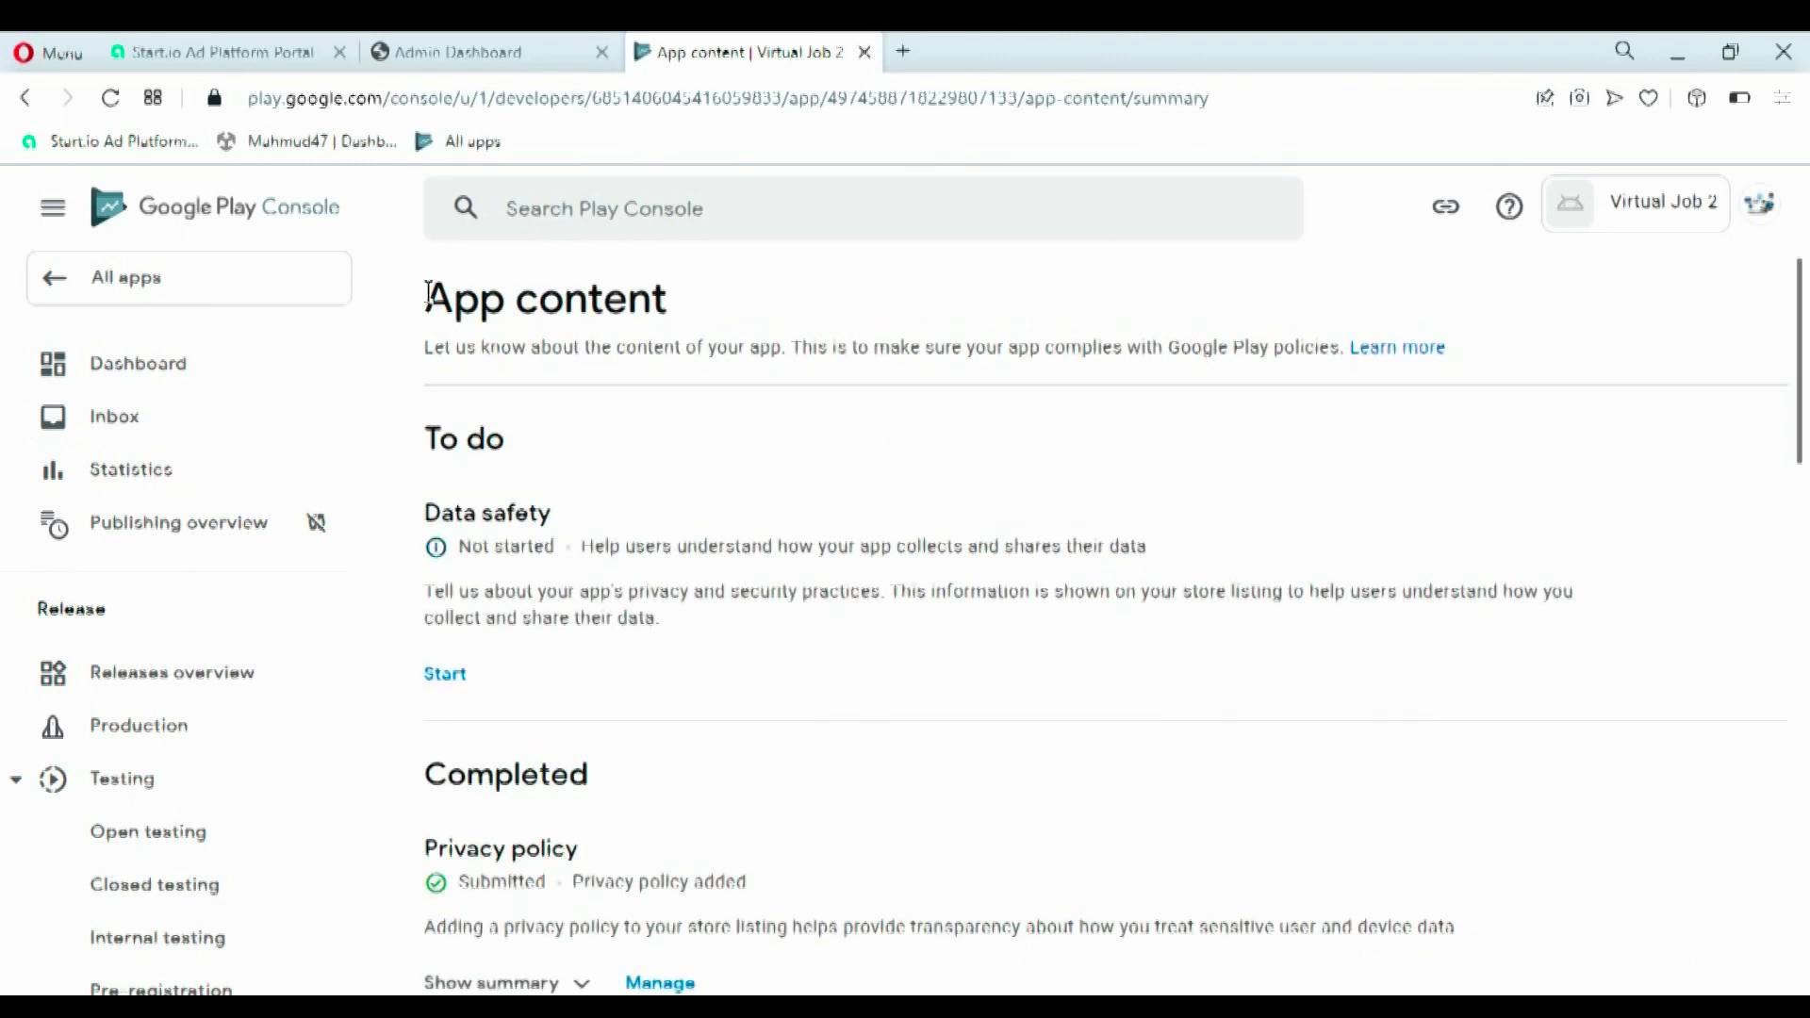
left_click(93, 292)
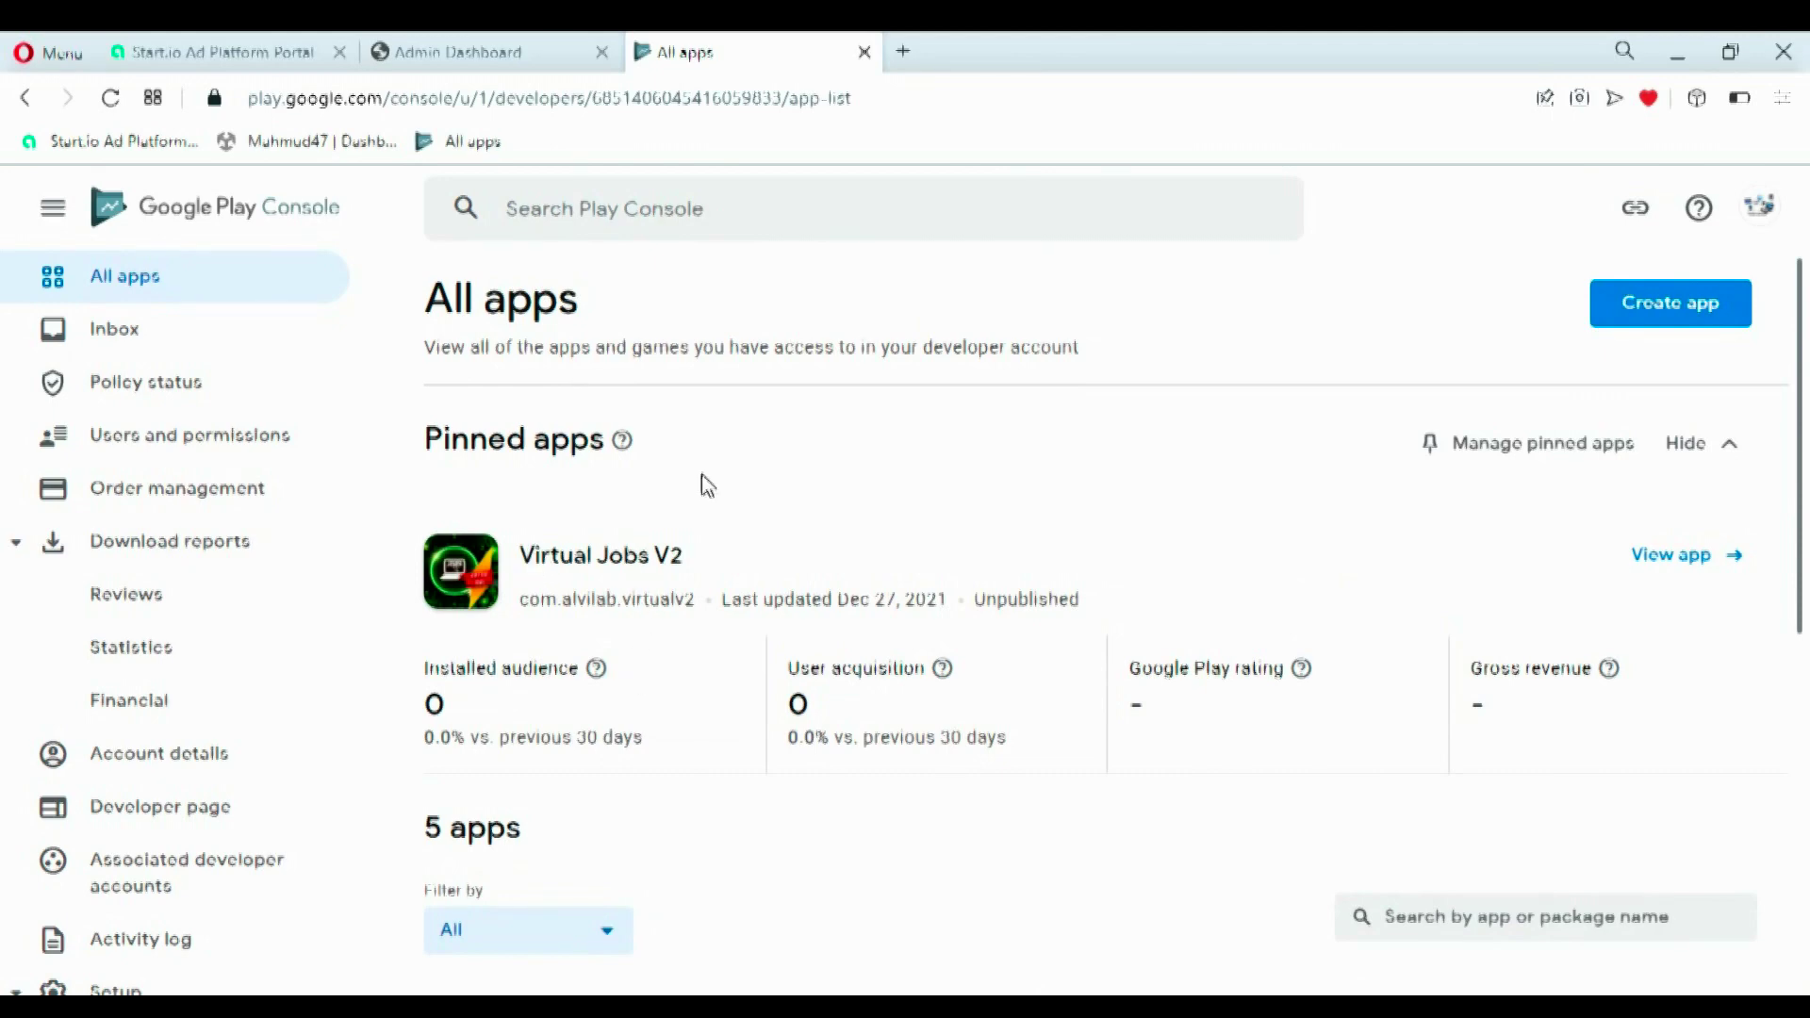
- Open Virtual Job 2 and save a Data safety form declaring no user data collected or shared
scroll(1805, 542, "down", 4)
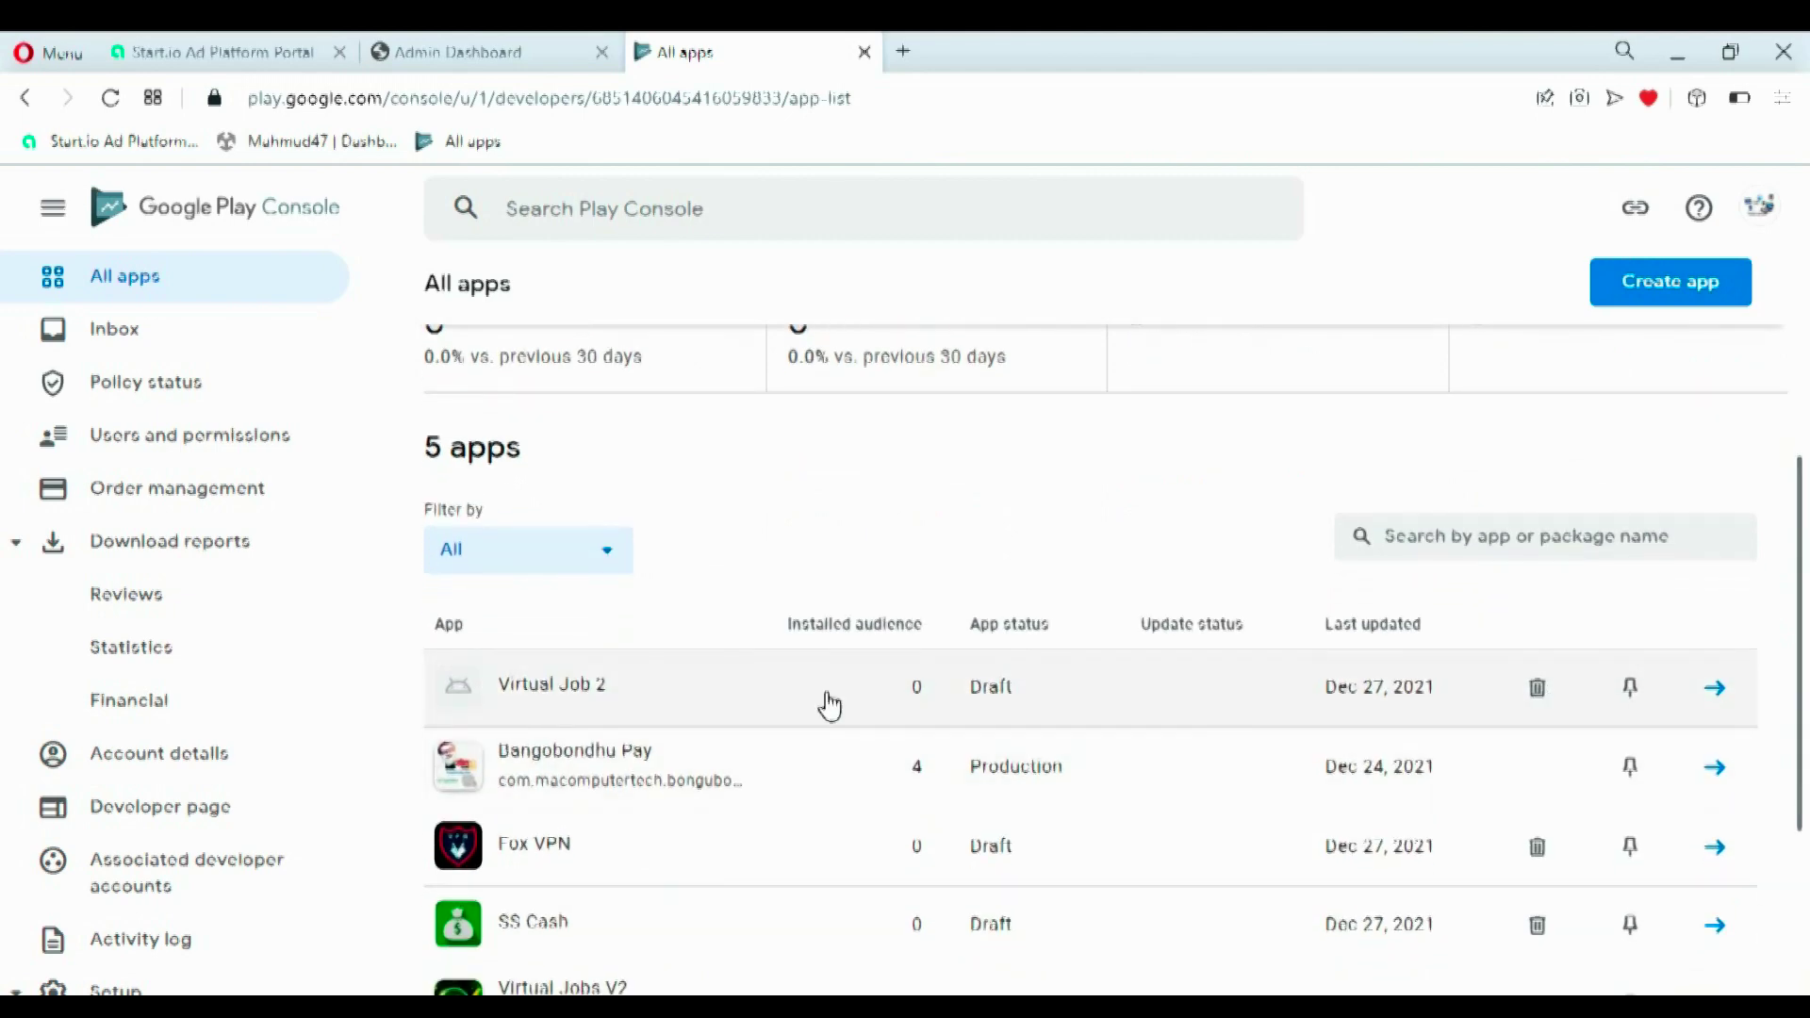
left_click(827, 703)
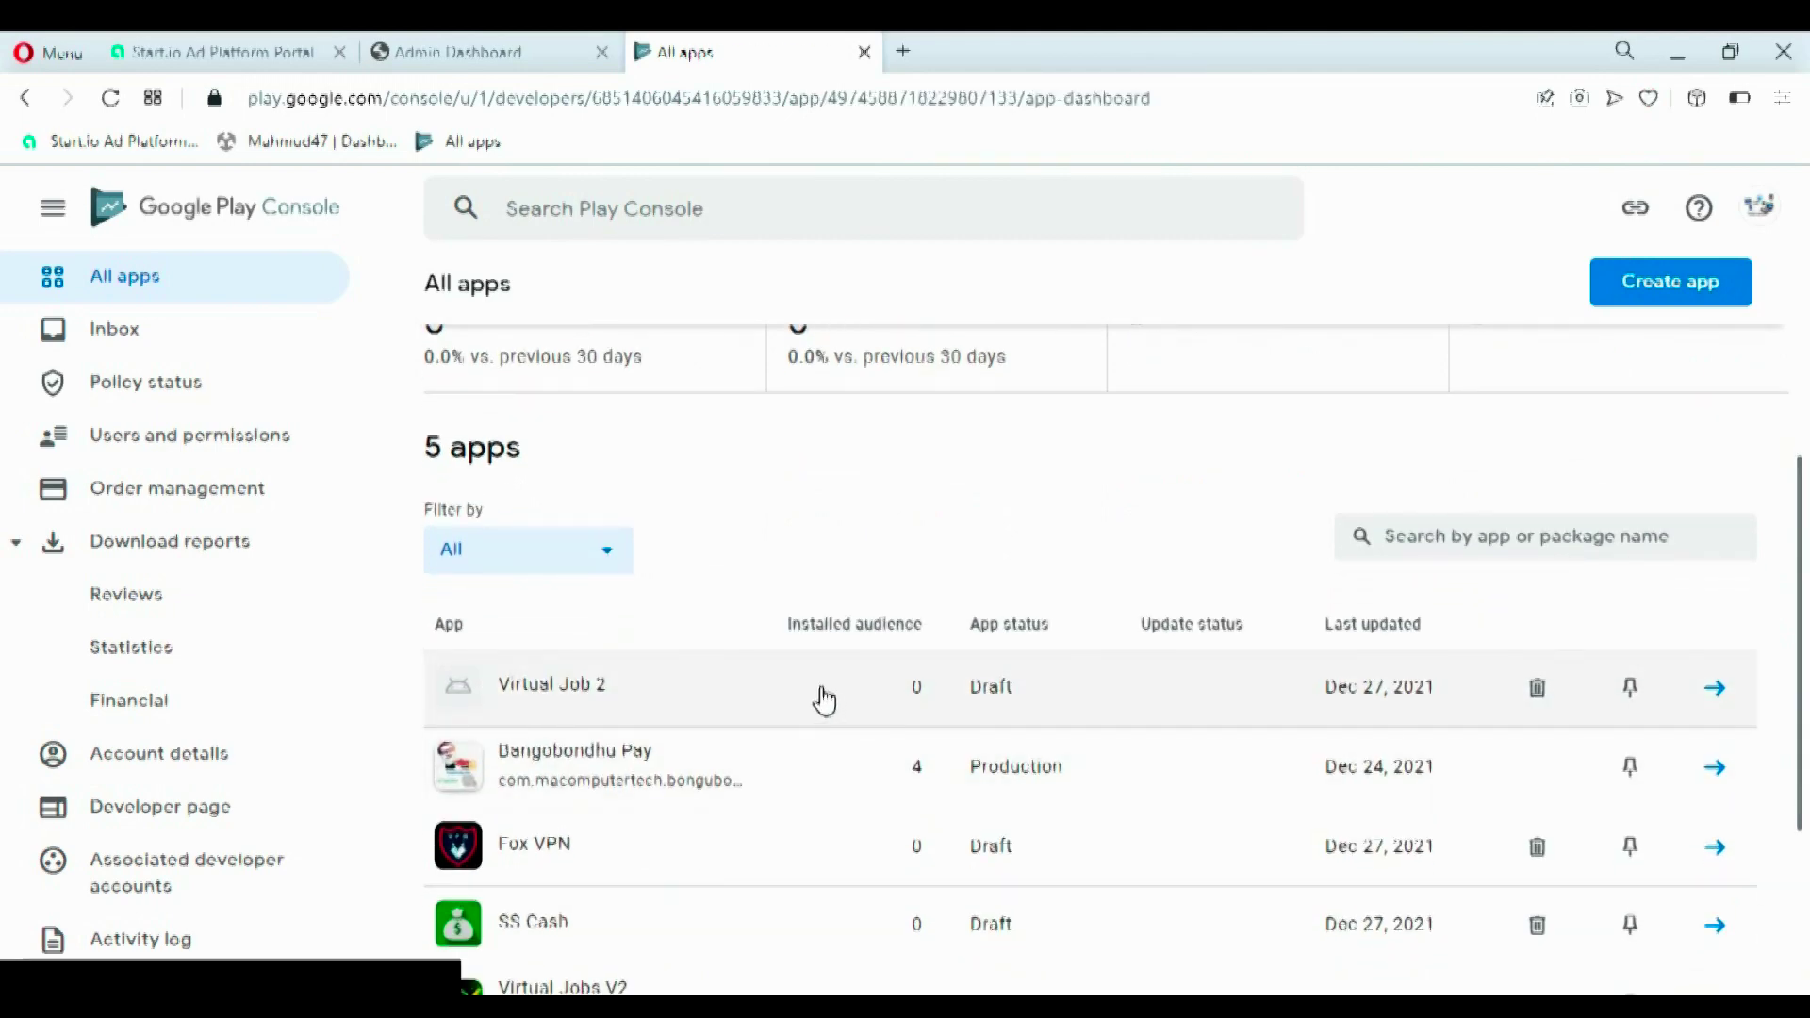
left_click_drag(1804, 396, 1805, 575)
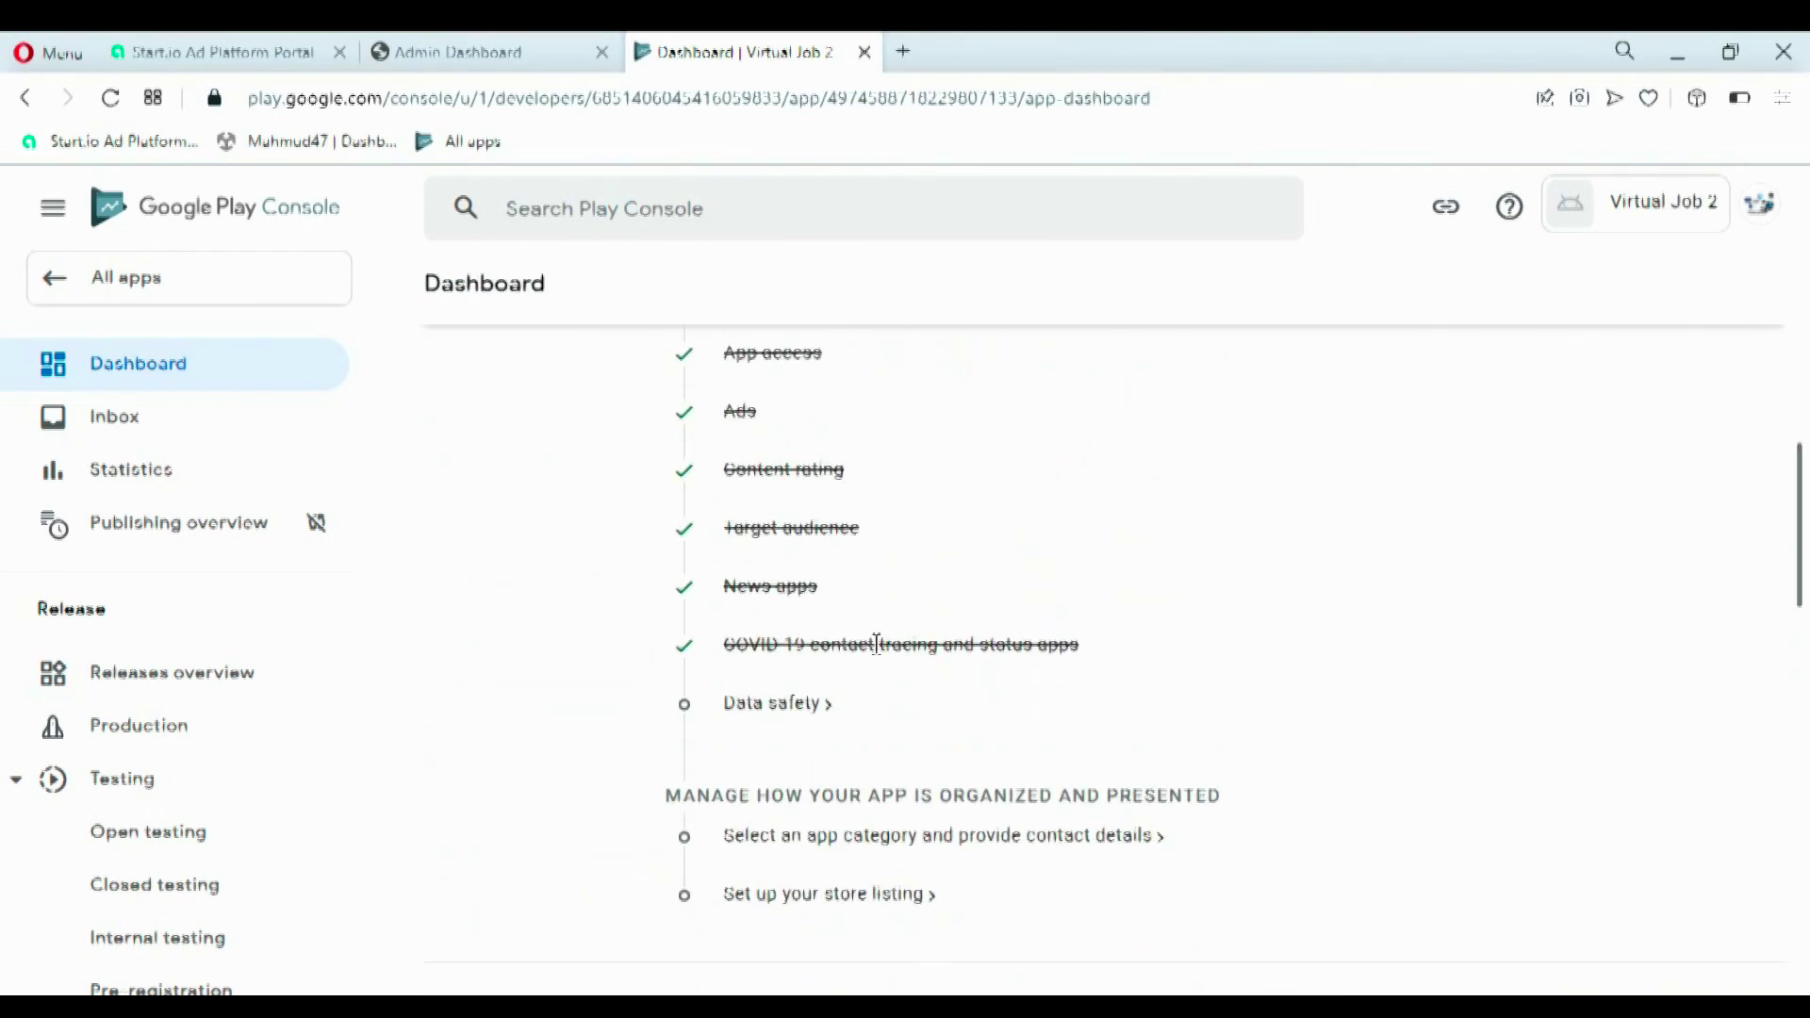
left_click(808, 712)
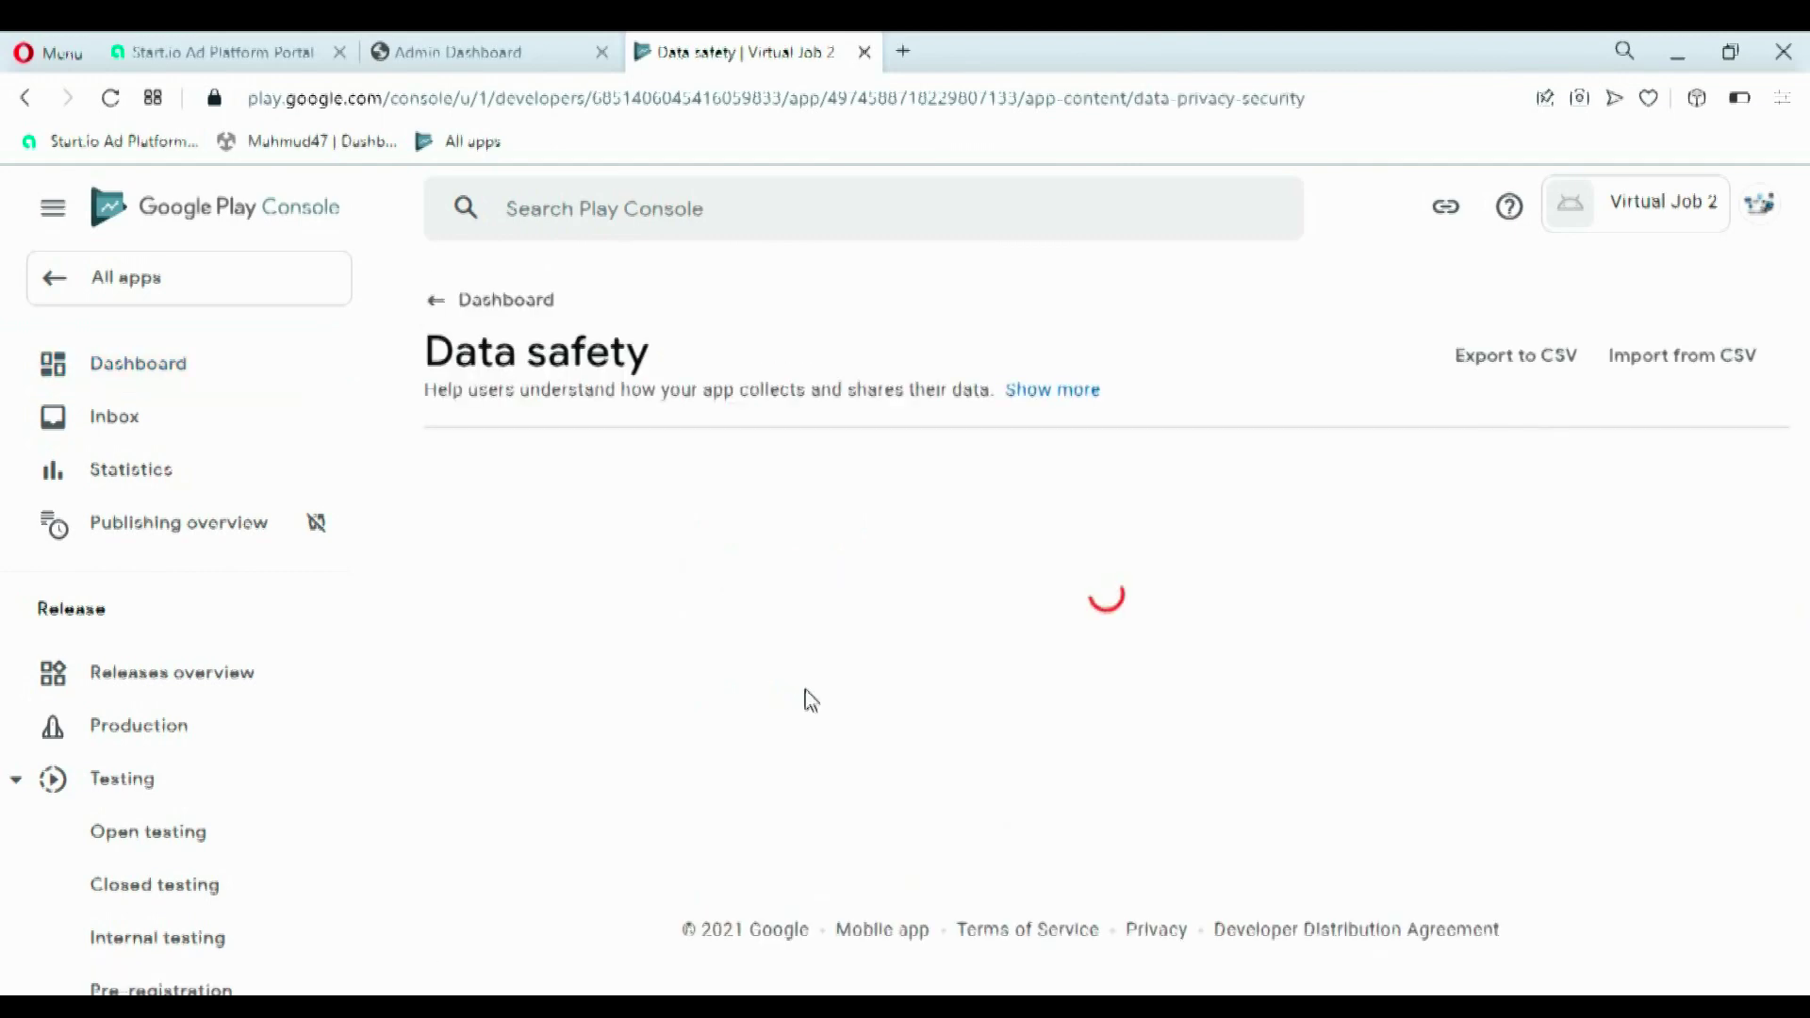
scroll(1806, 519, "down", 5)
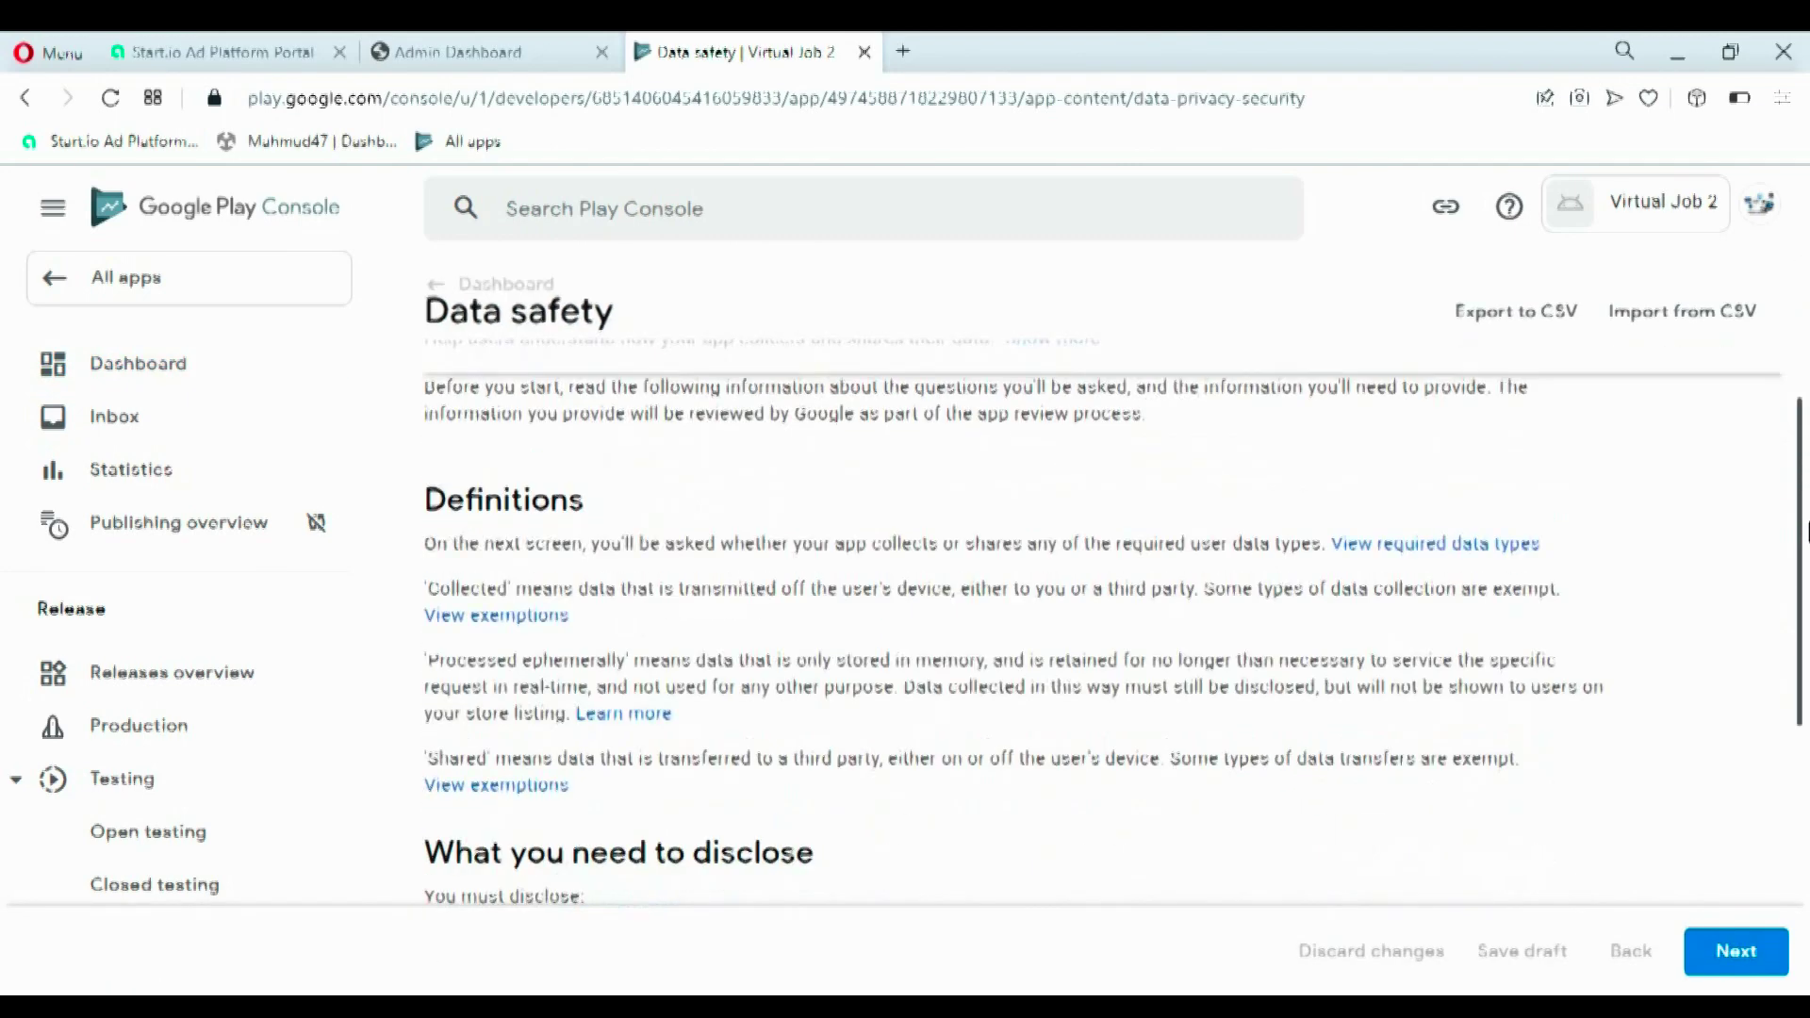
left_click(1735, 952)
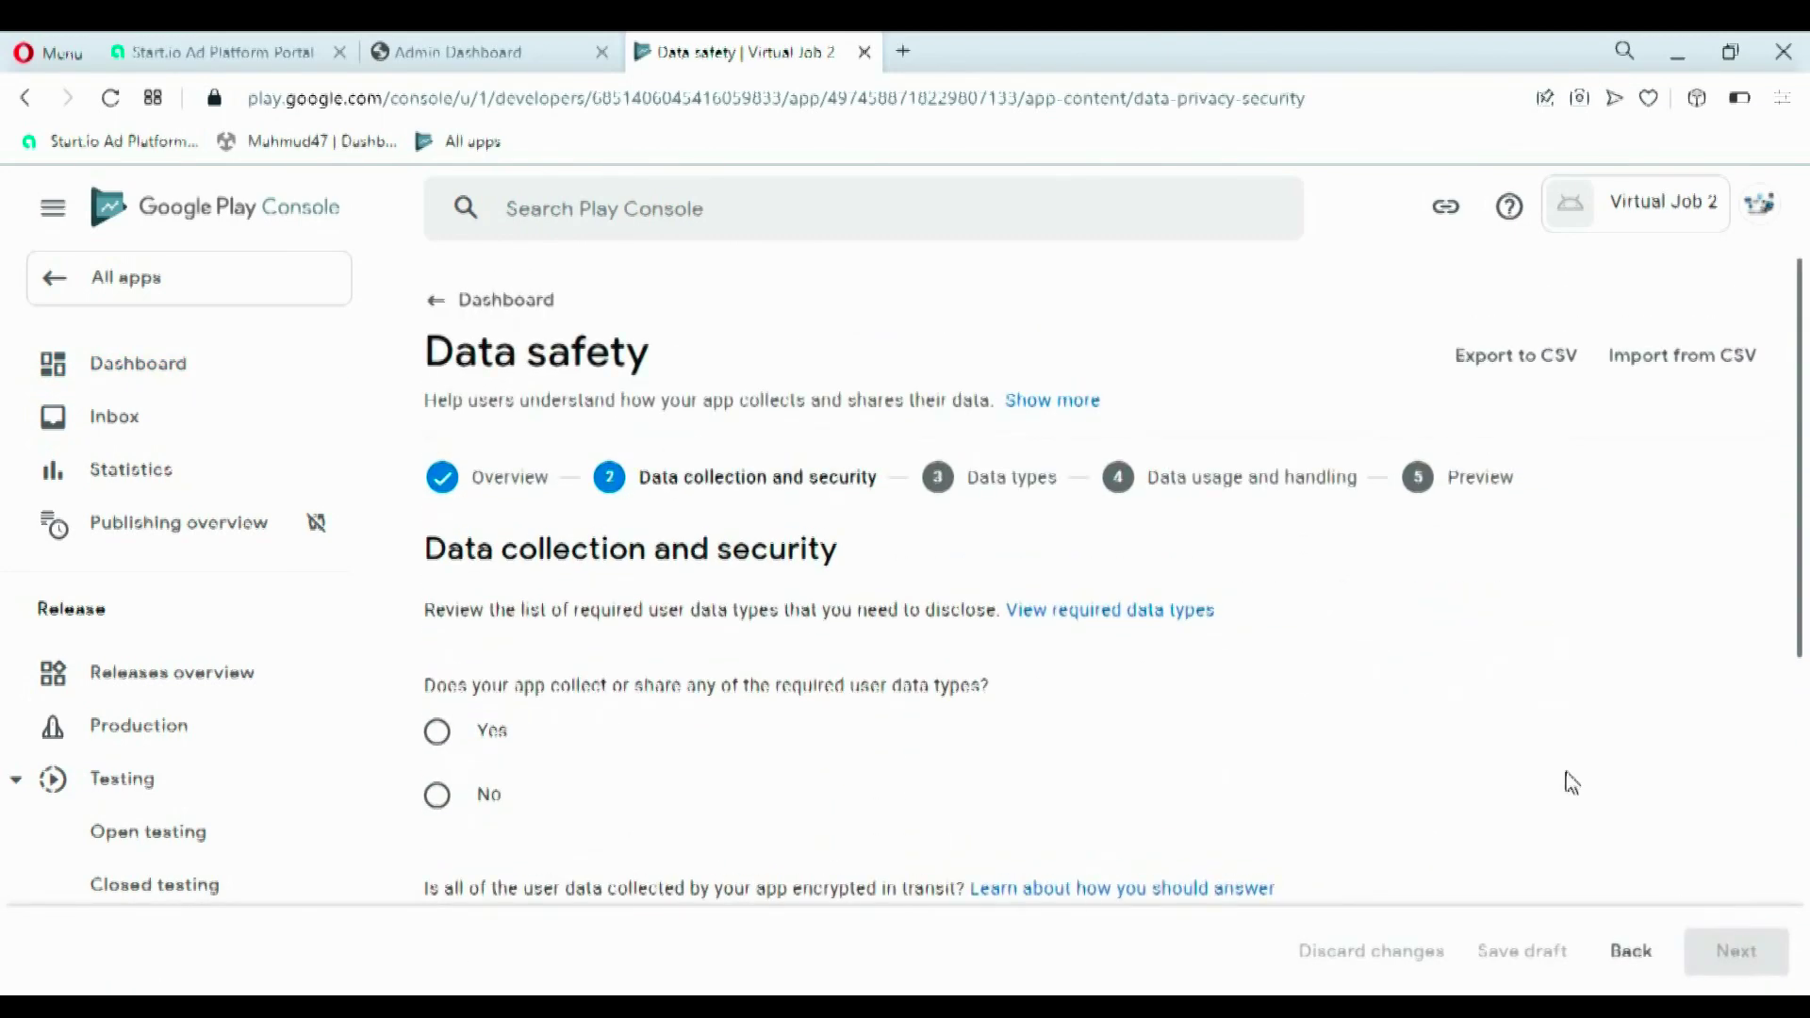
left_click(490, 797)
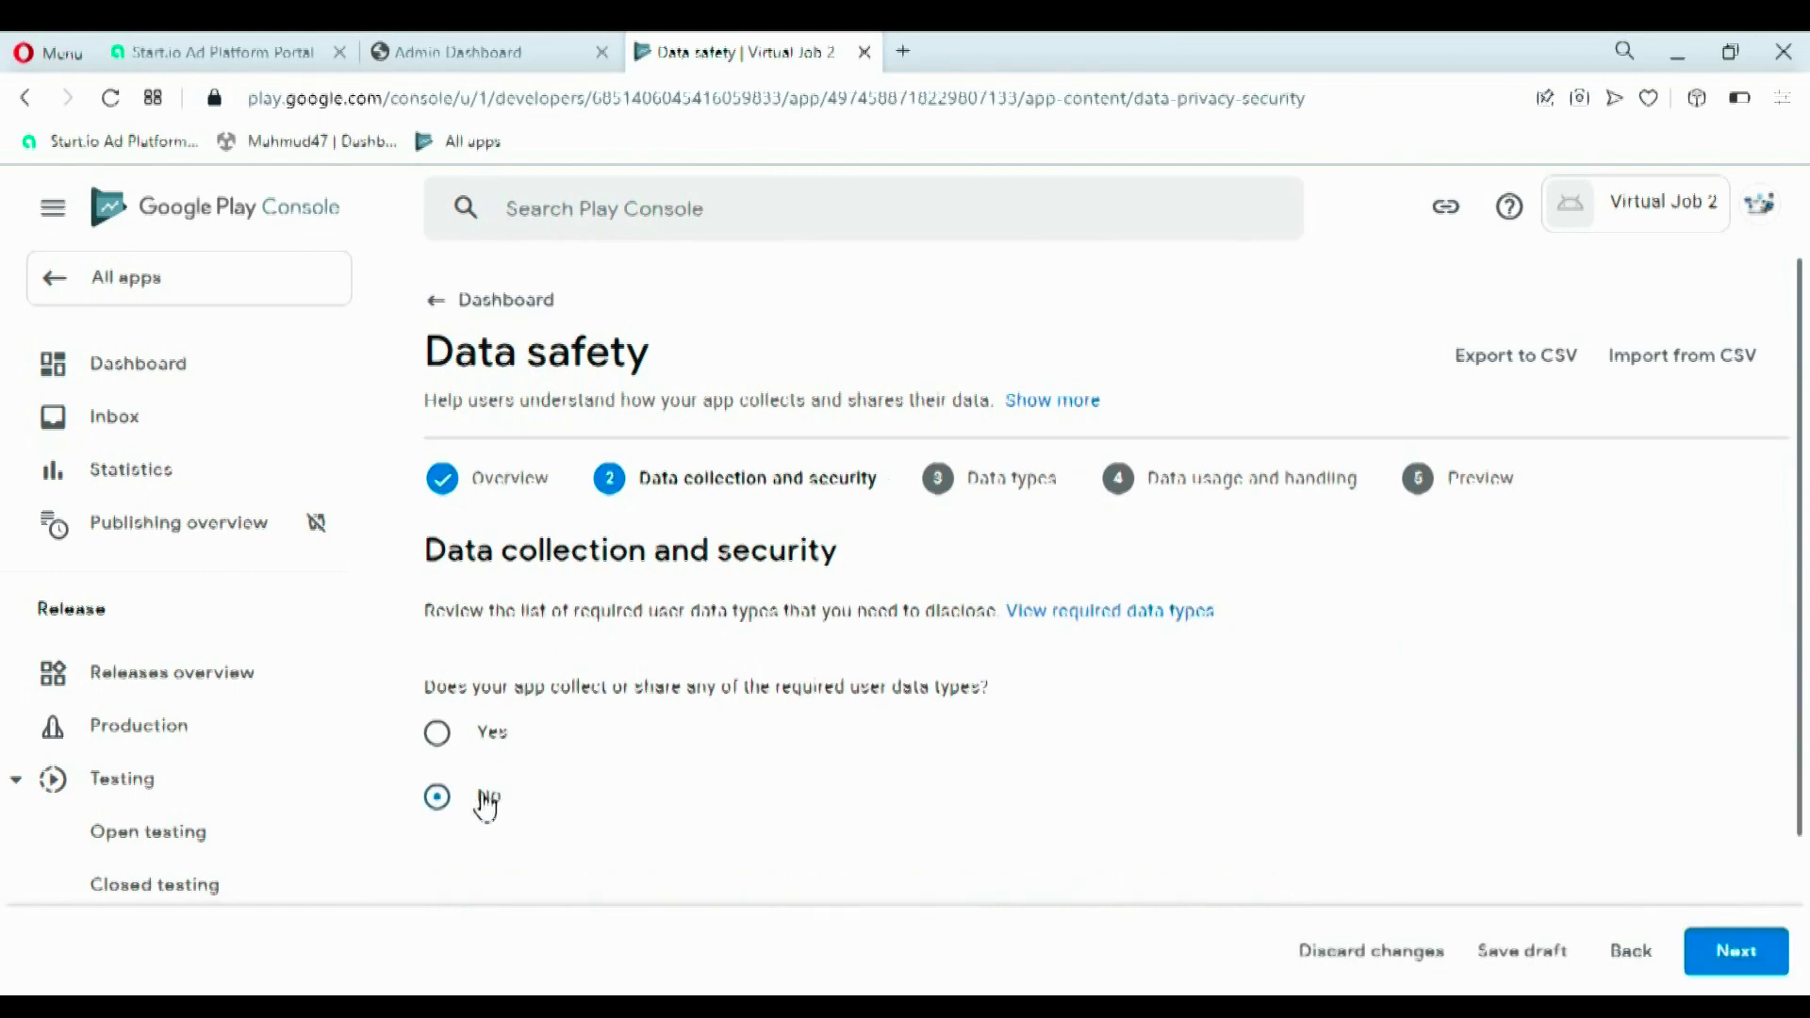
left_click(1740, 943)
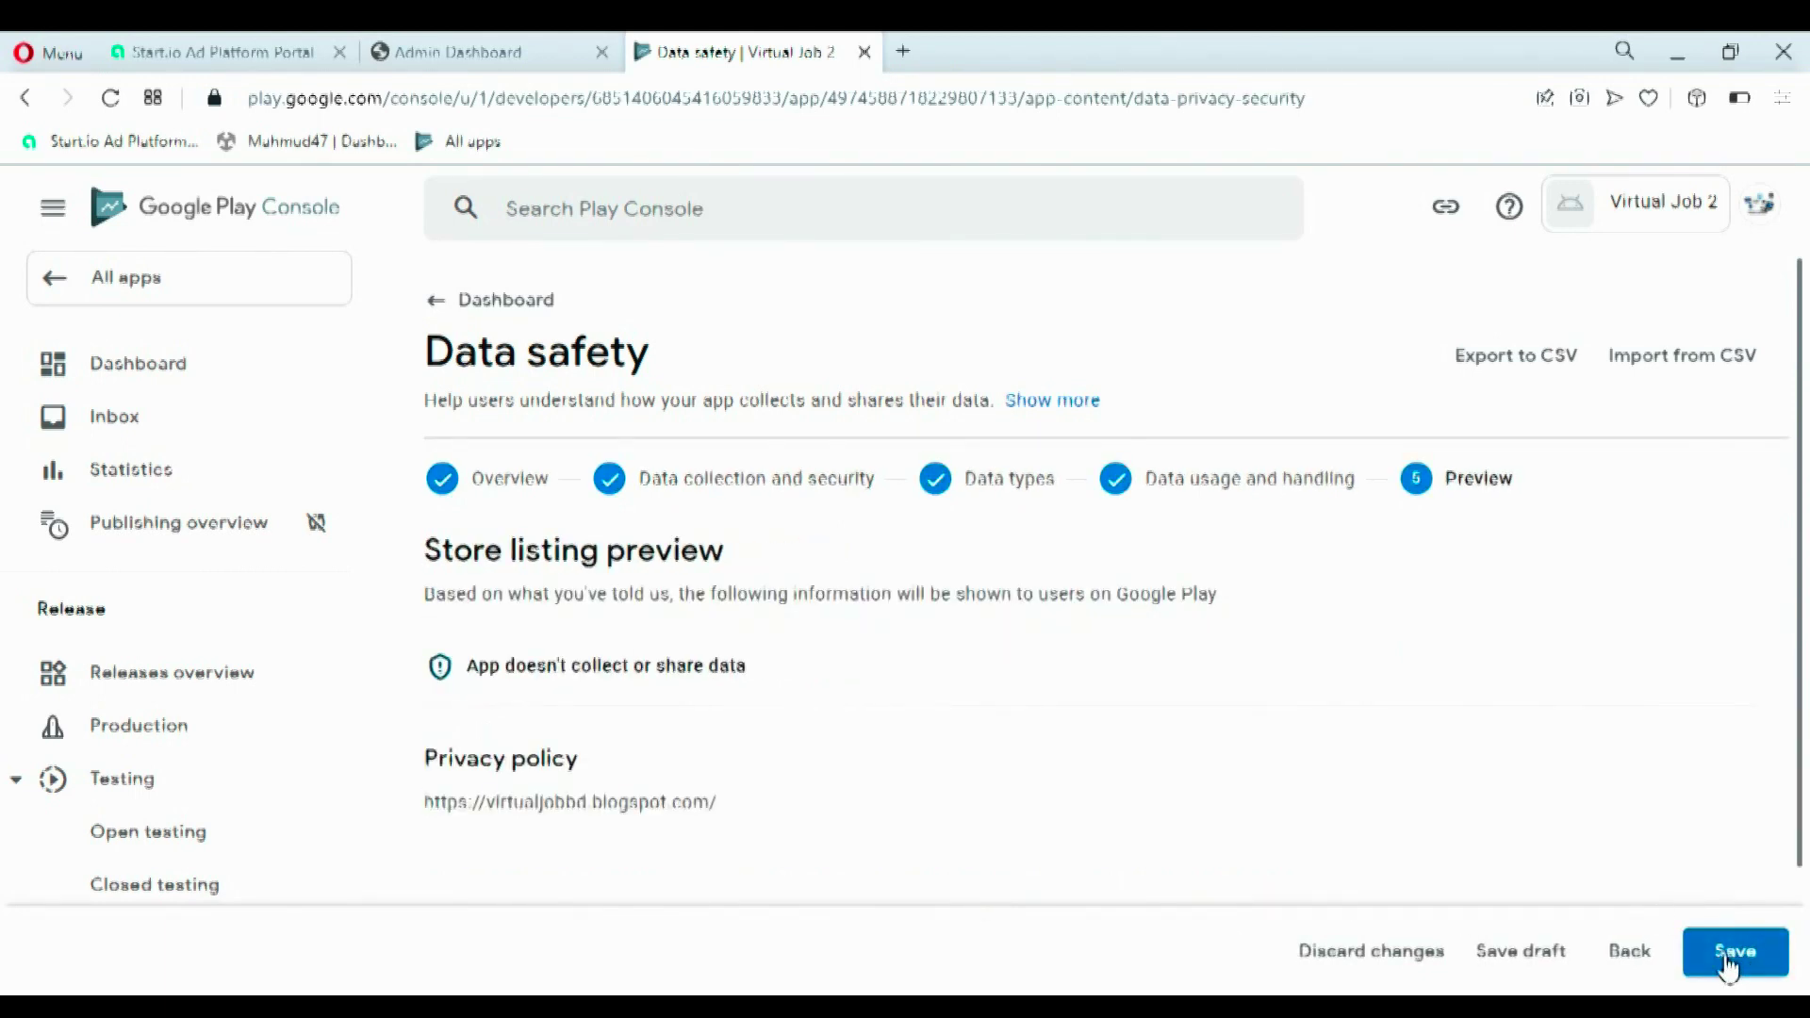
left_click_drag(531, 797, 768, 812)
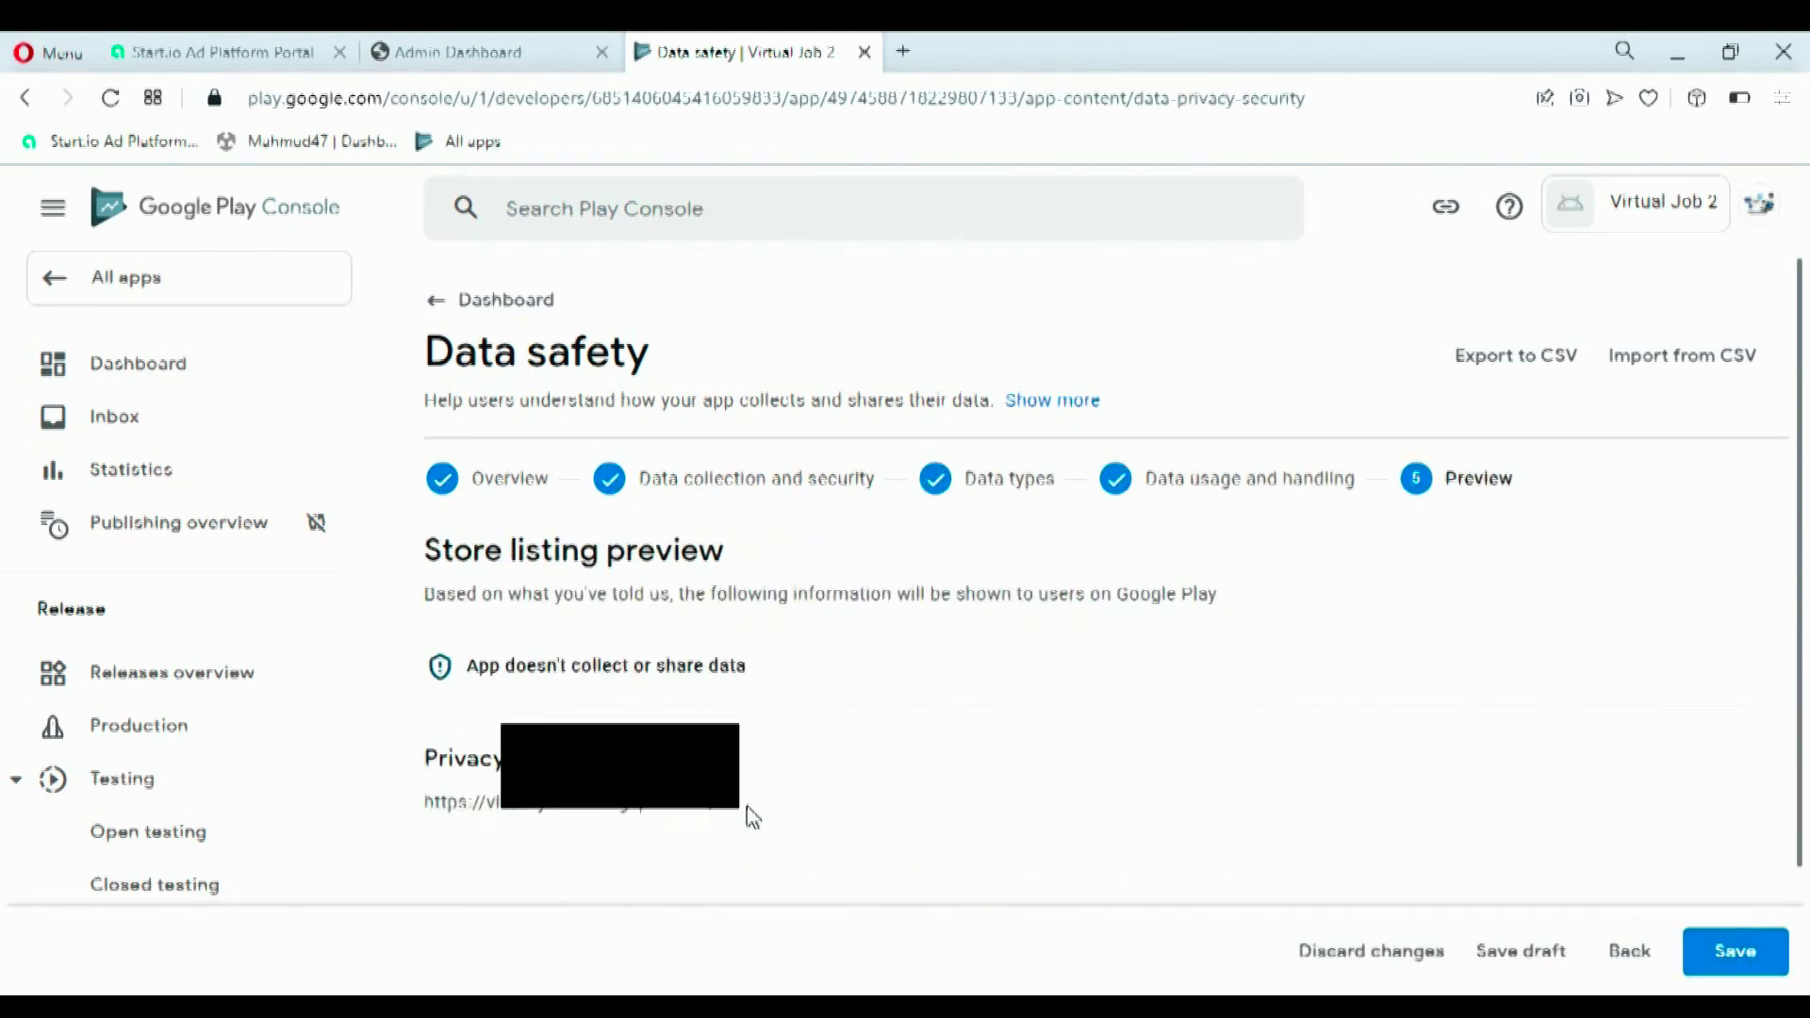
left_click(1762, 948)
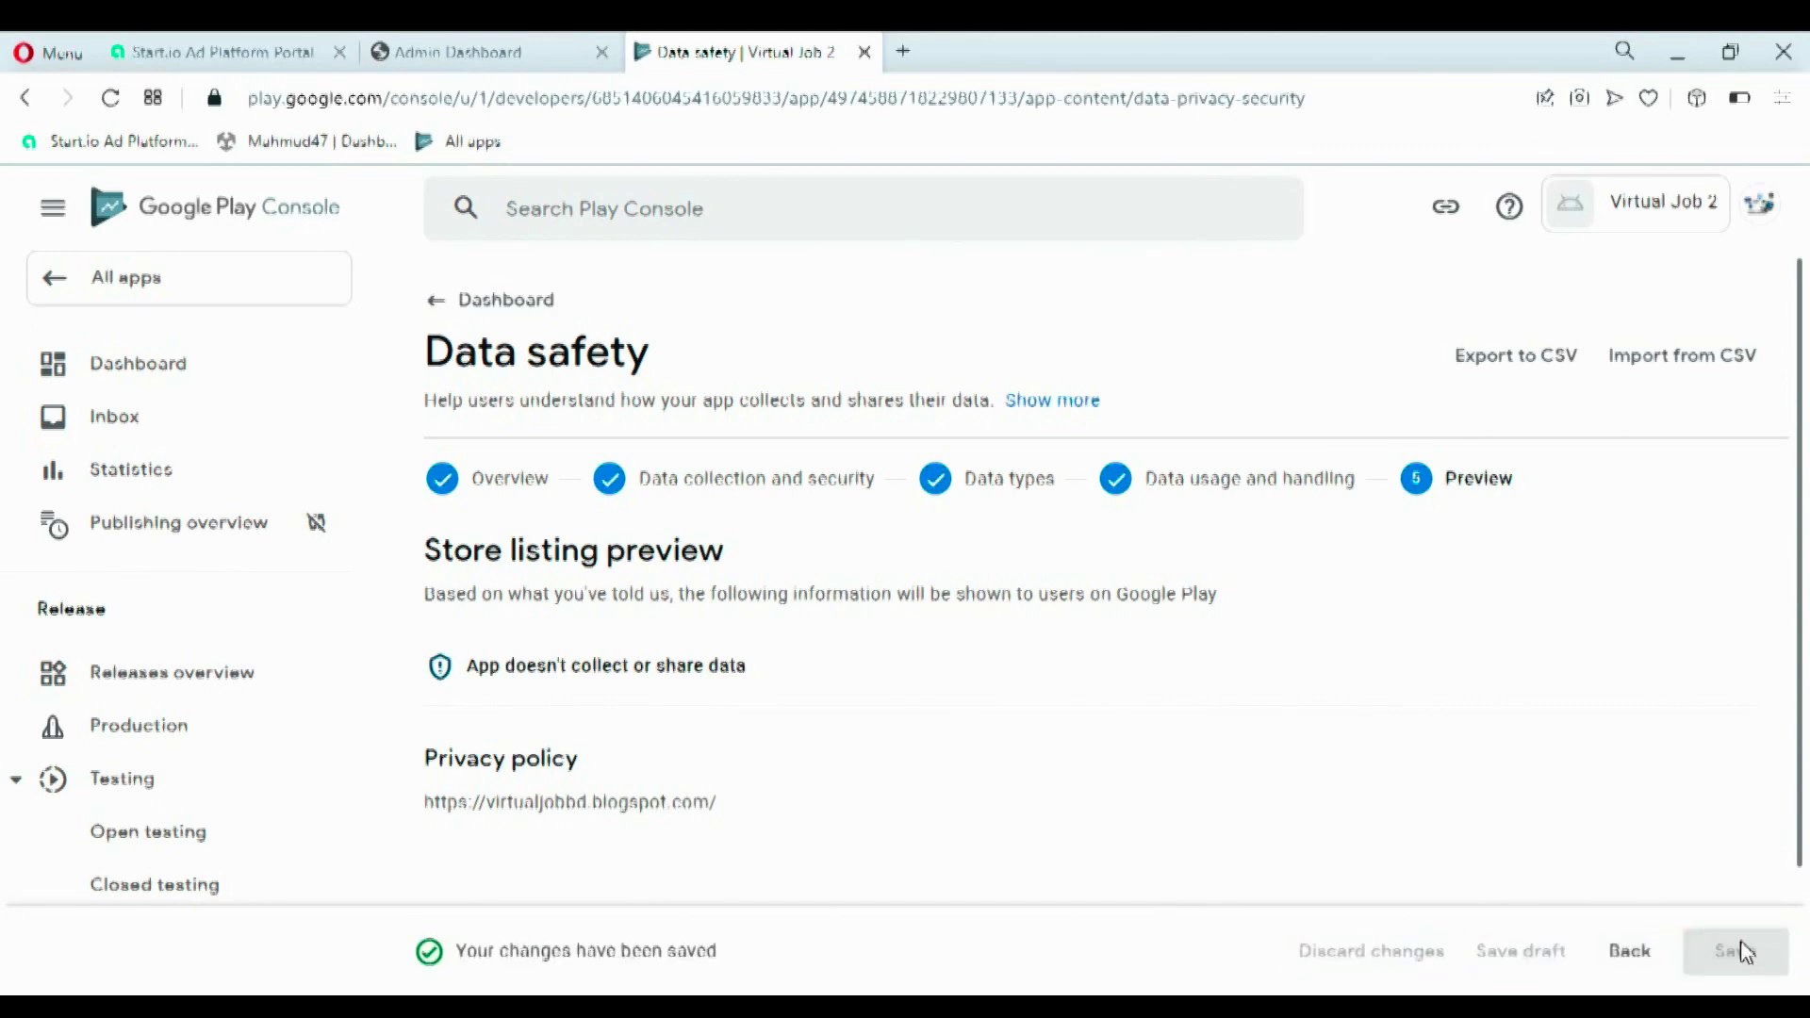
- Return to the dashboard and open the app category and contact details settings
scroll(1807, 688, "down", 2)
scroll(1131, 566, "up", 2)
left_click(438, 302)
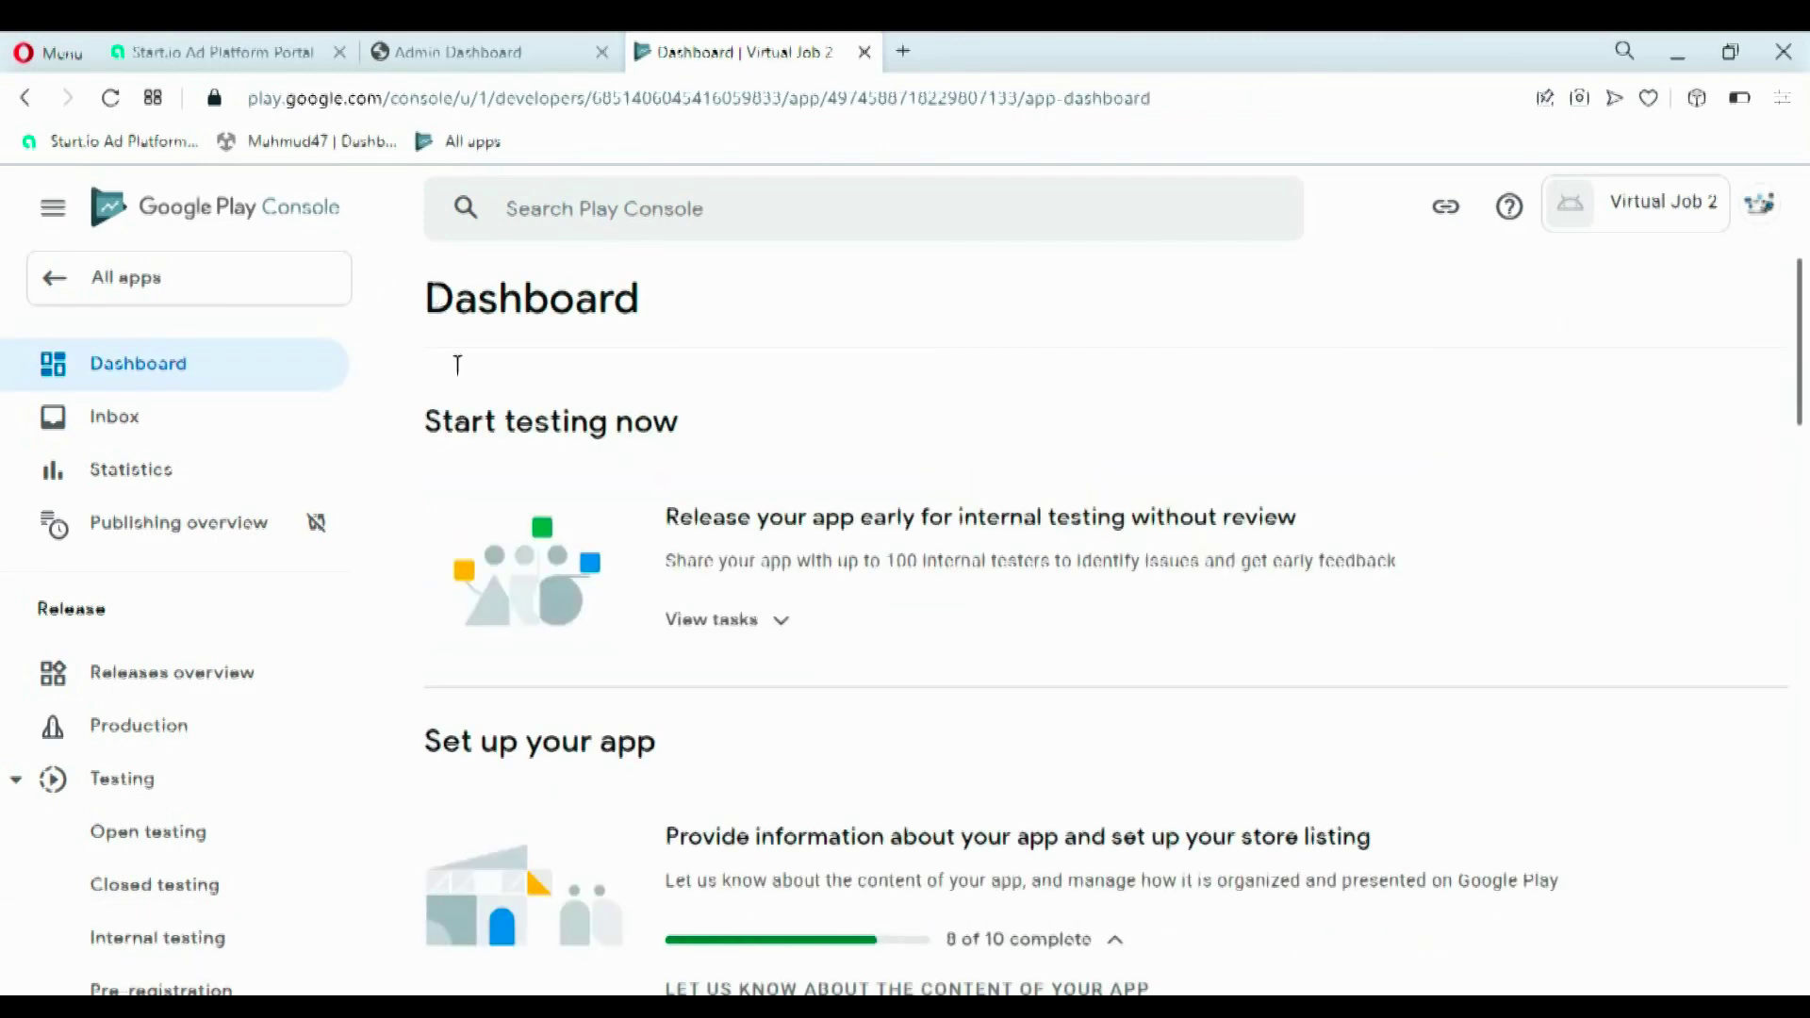
scroll(1806, 476, "down", 4)
scroll(1805, 476, "down", 6)
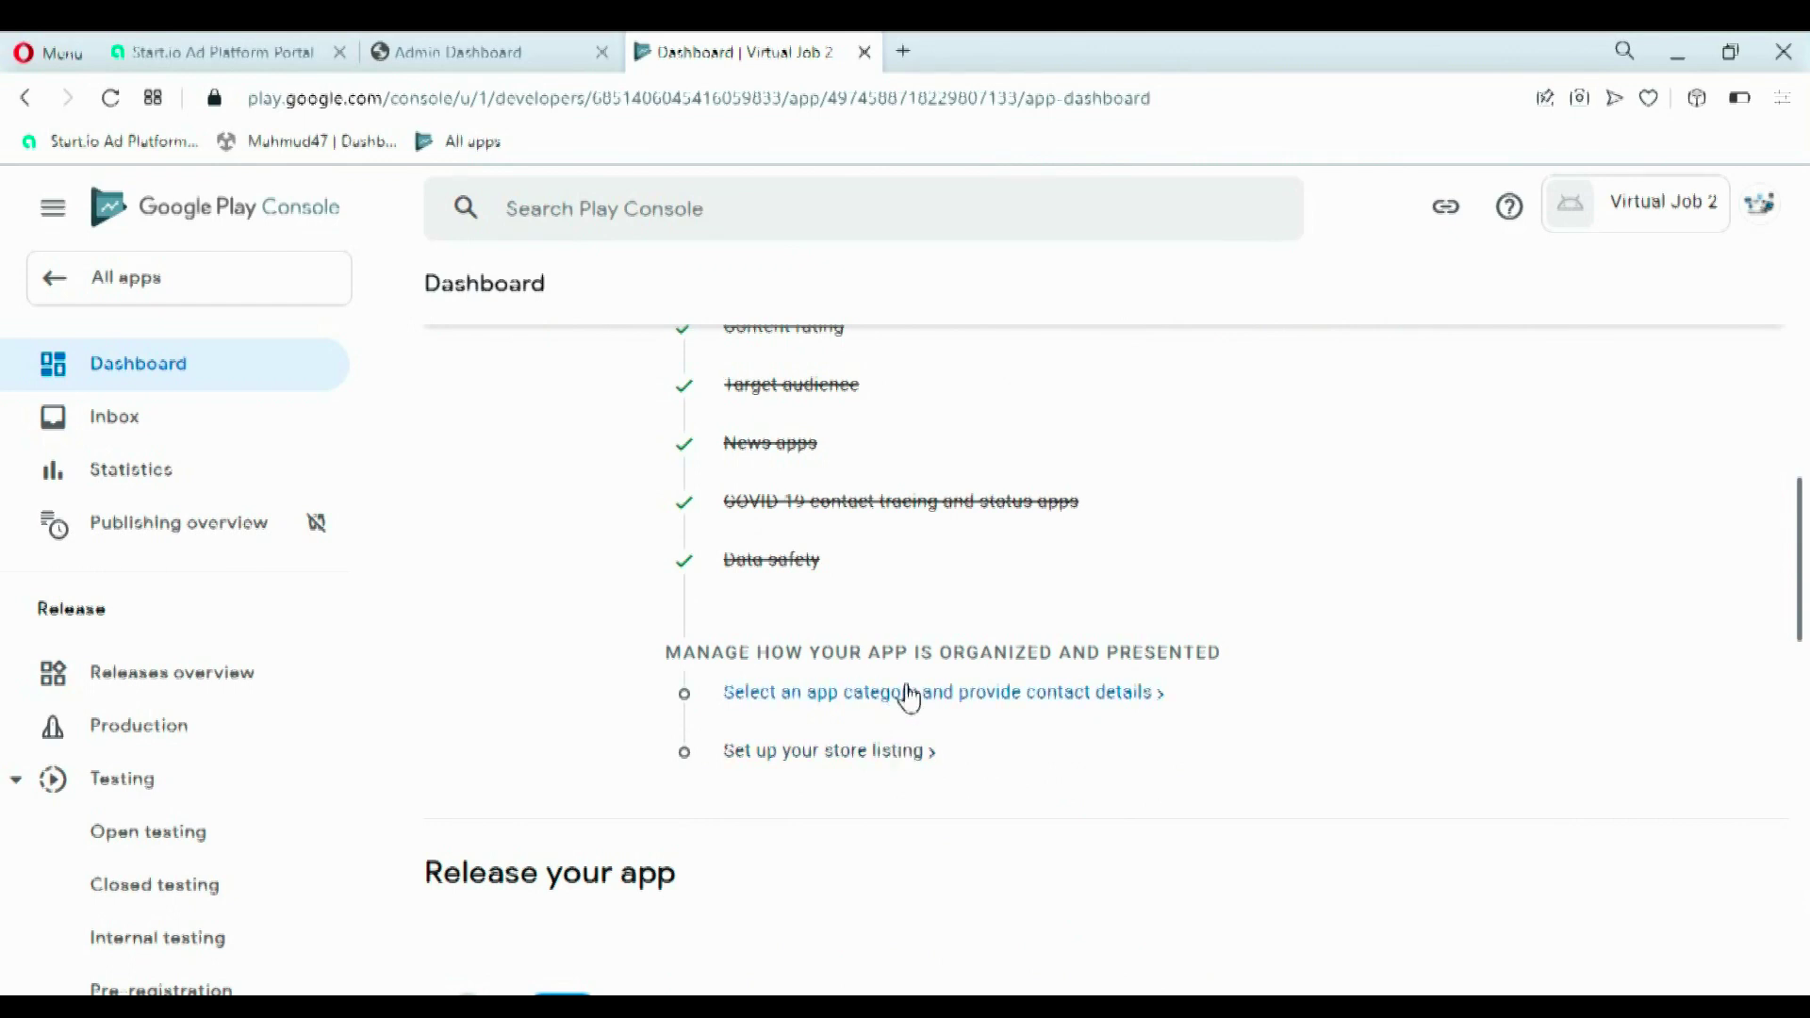
left_click(910, 695)
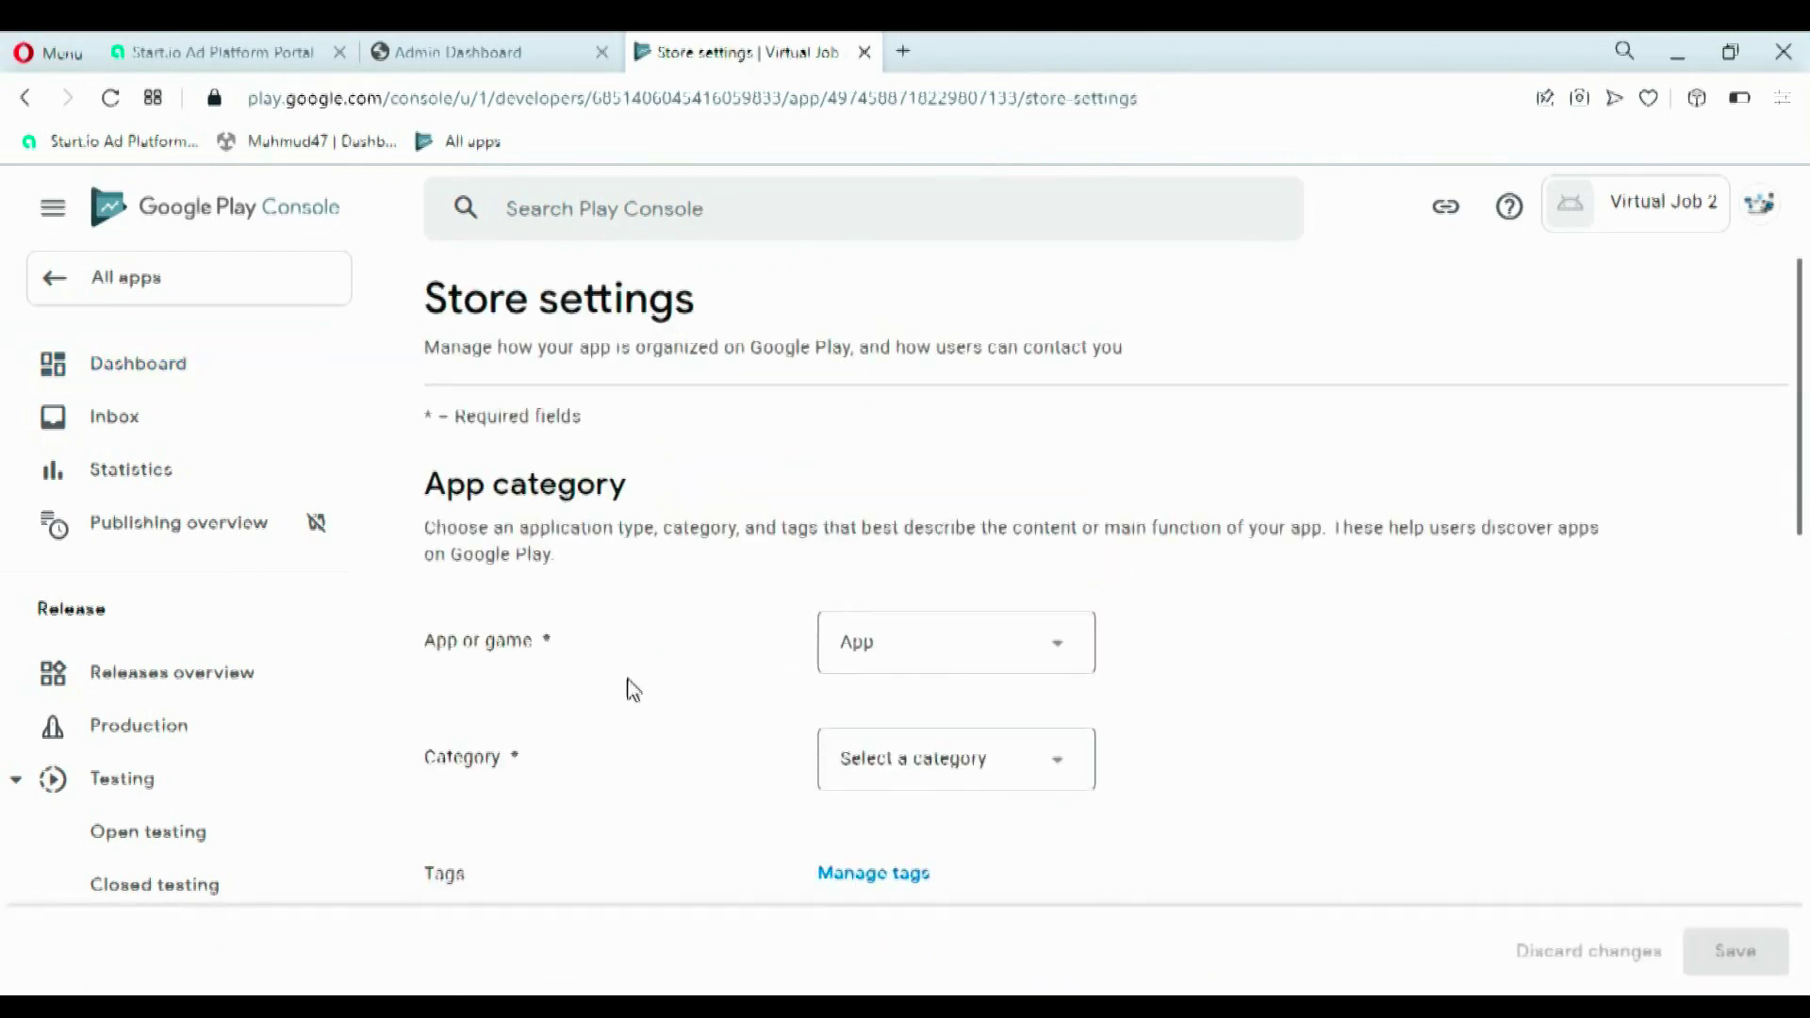
- Set the app category to Entertainment and bring up Manage tags
scroll(1239, 585, "down", 2)
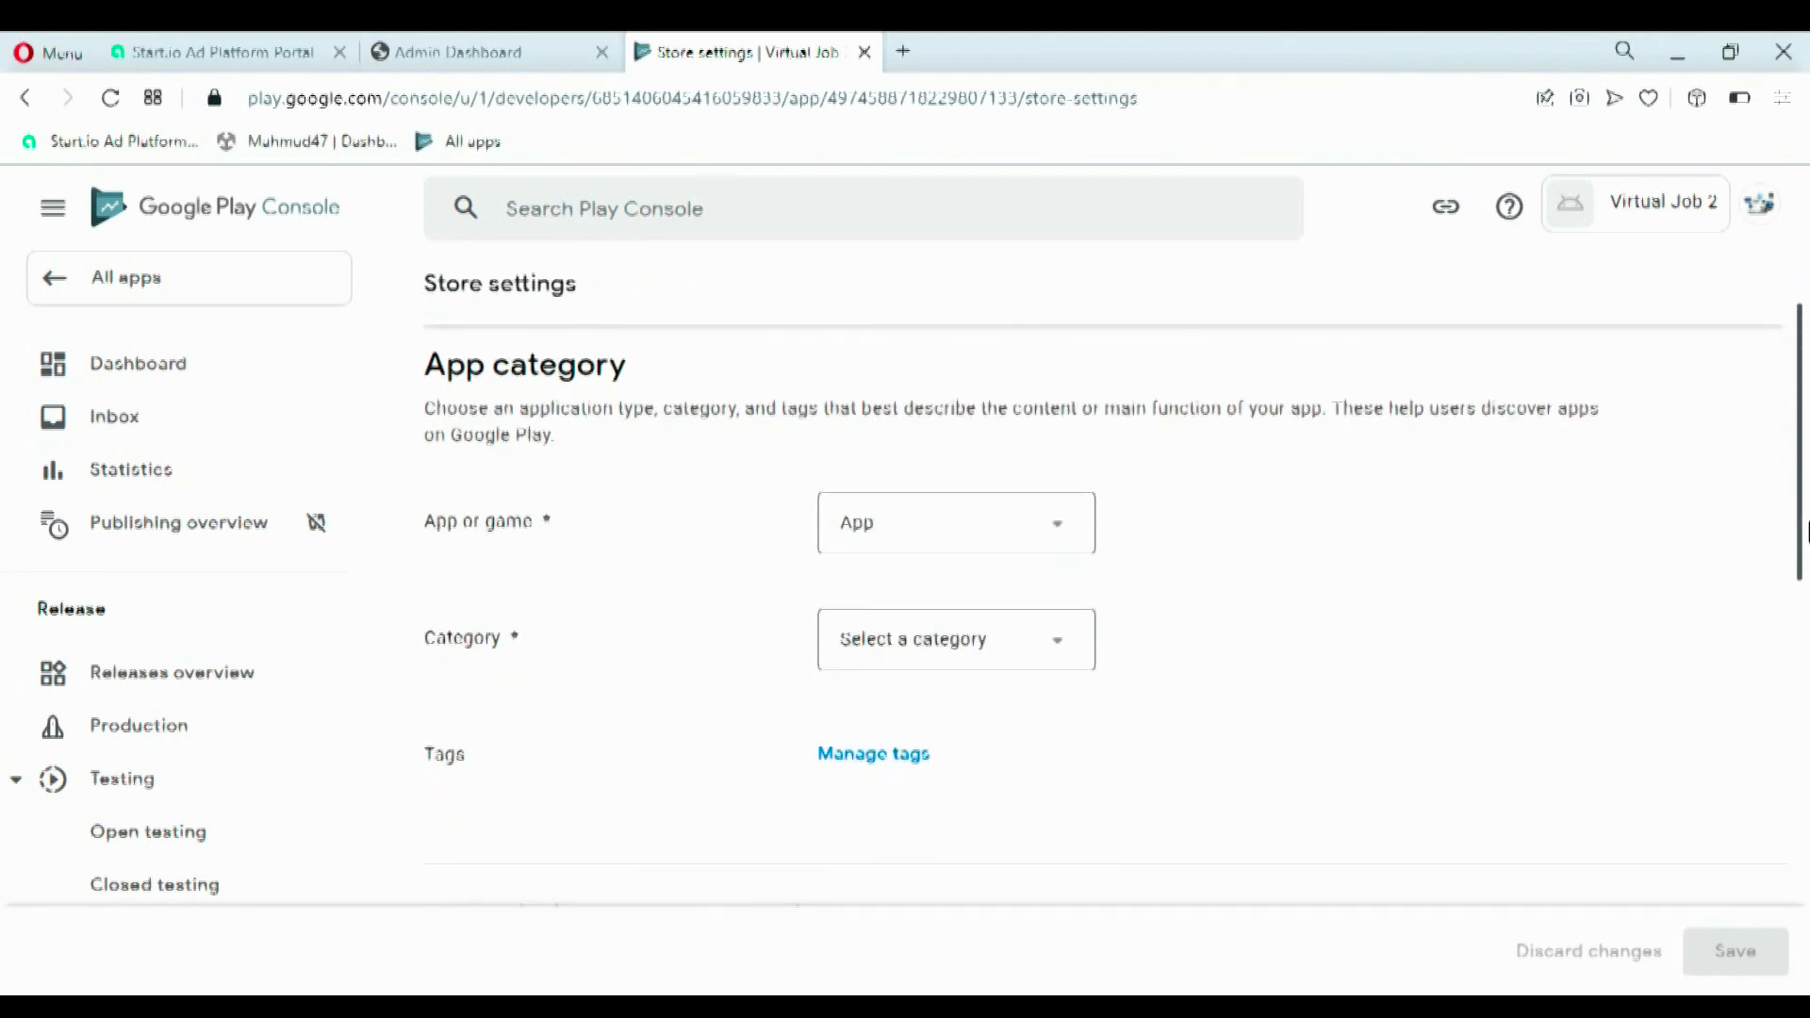
left_click(884, 658)
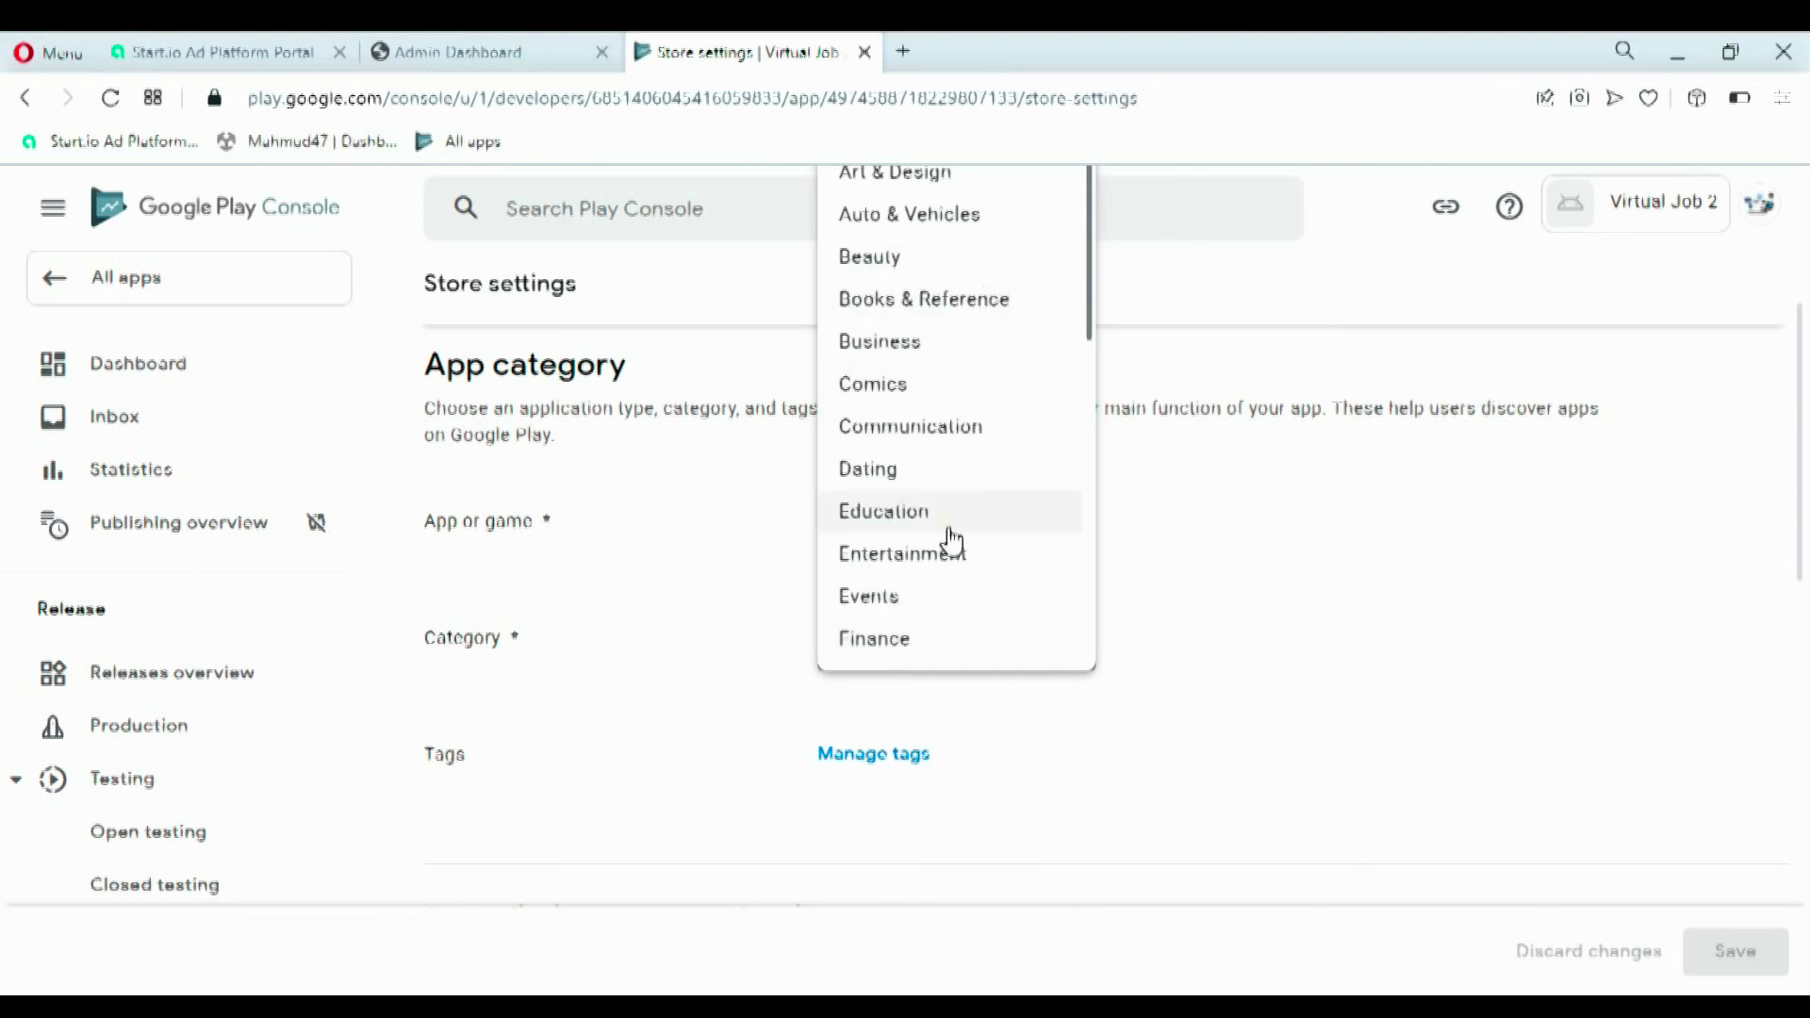
left_click(932, 564)
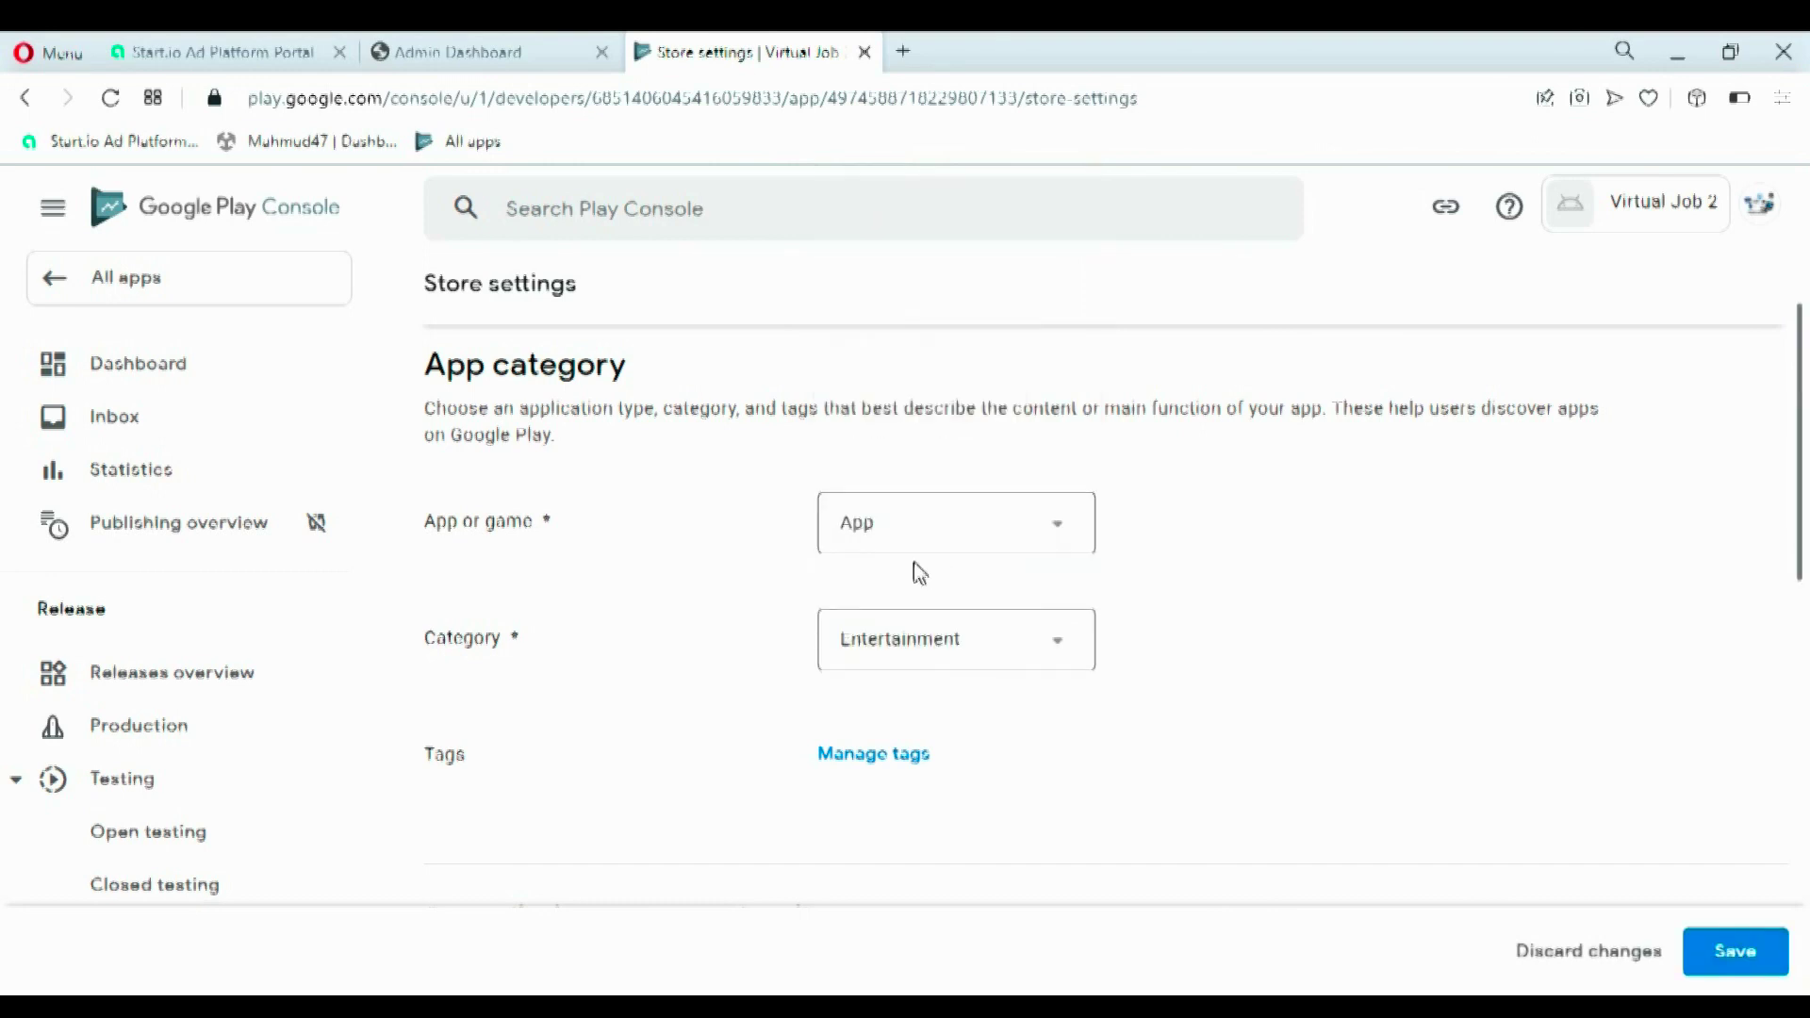
left_click(902, 765)
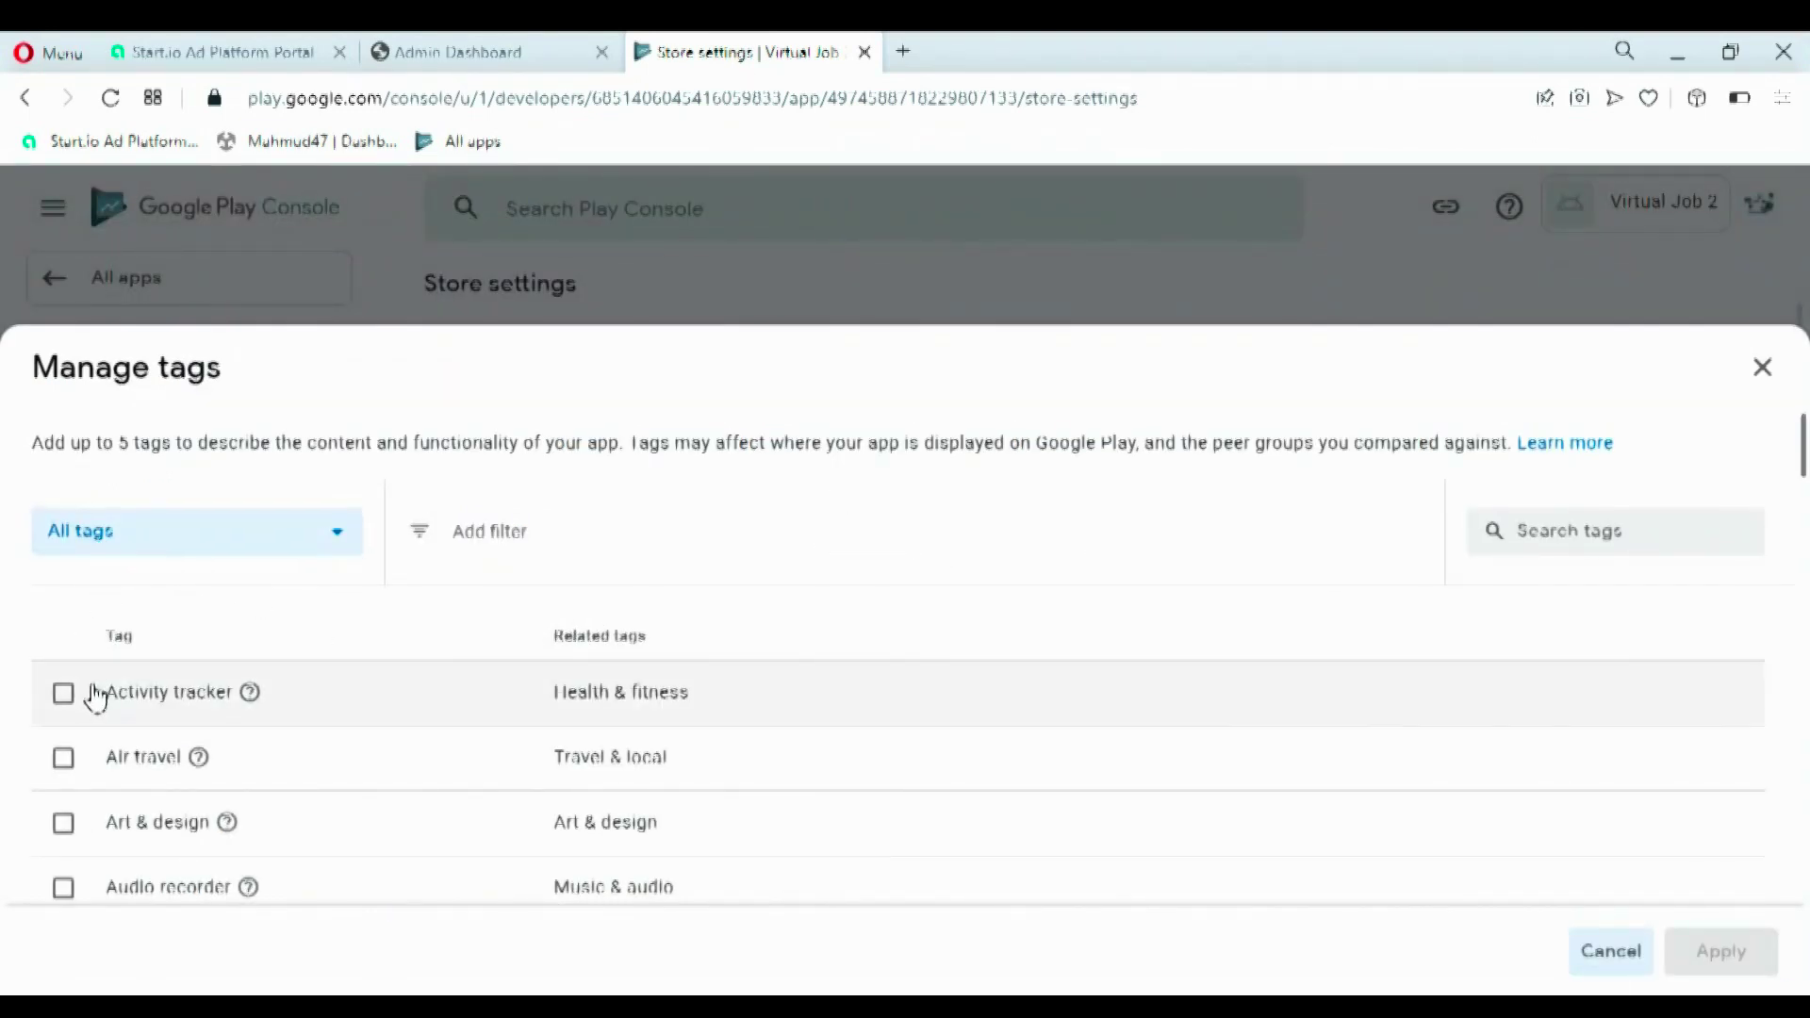
- With all tags listed, tick Activity tracker, Job seeking, Job interview and Investment
left_click(291, 563)
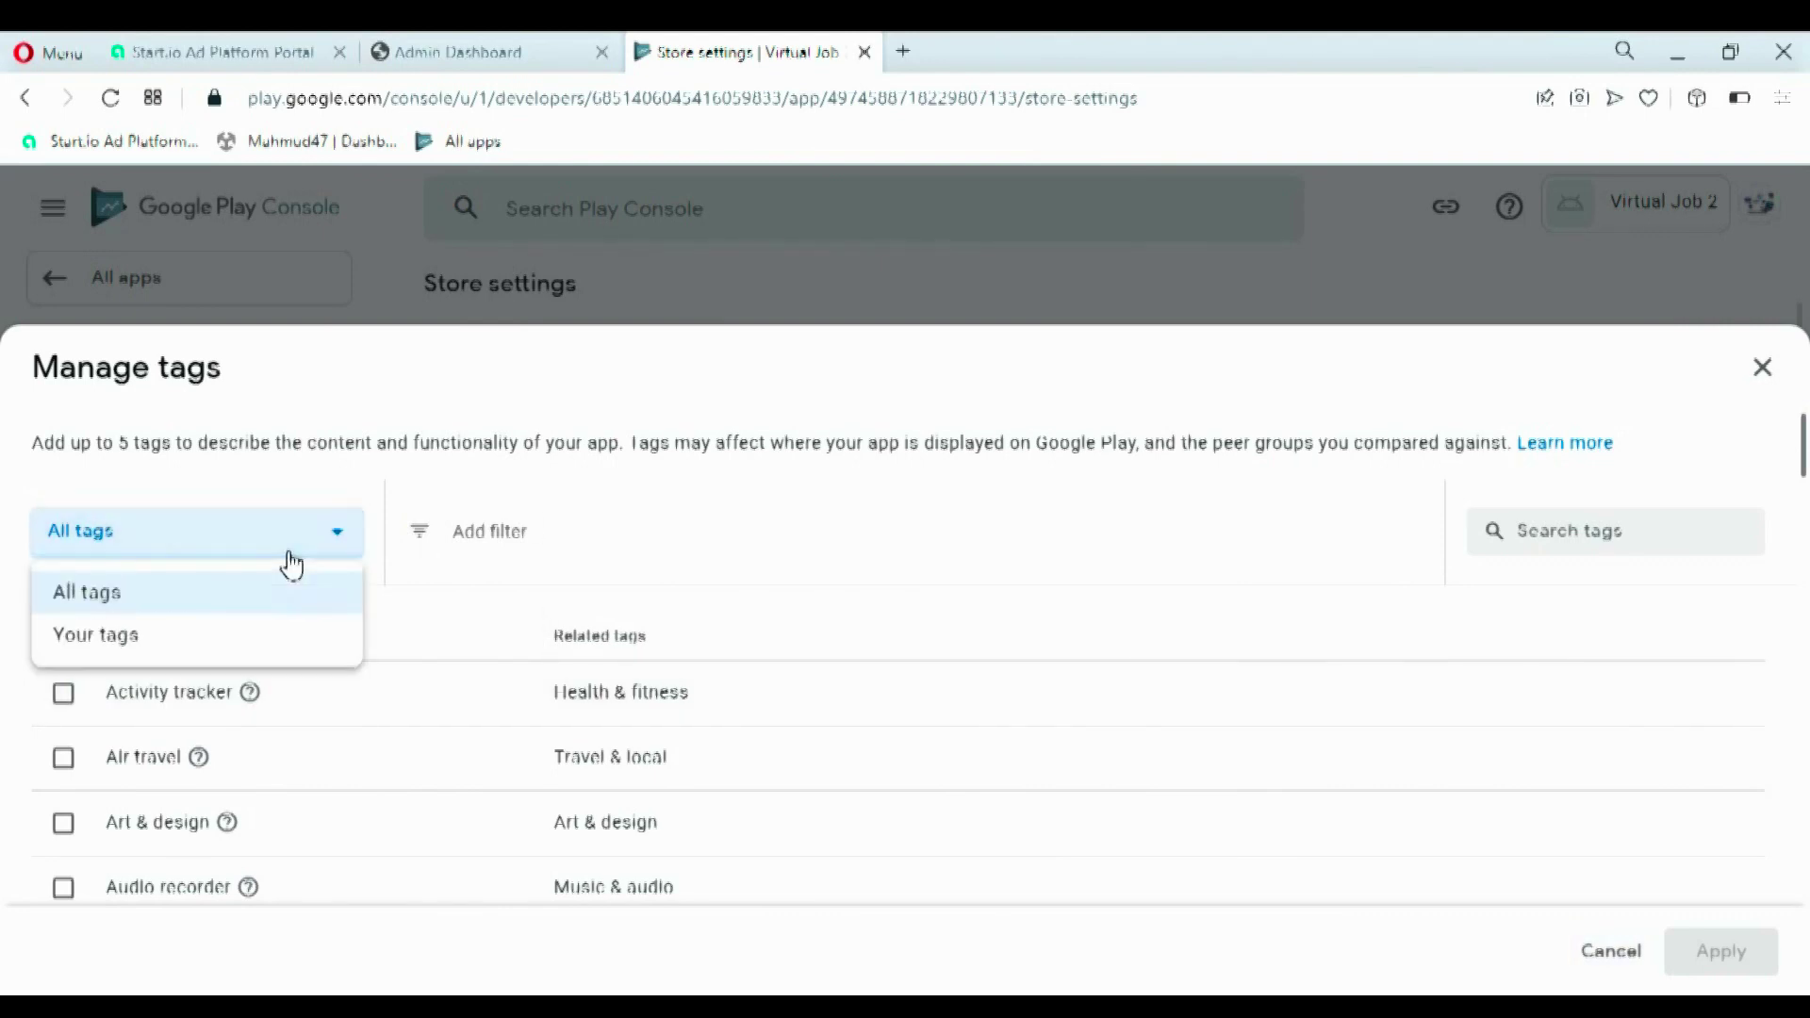
left_click(258, 596)
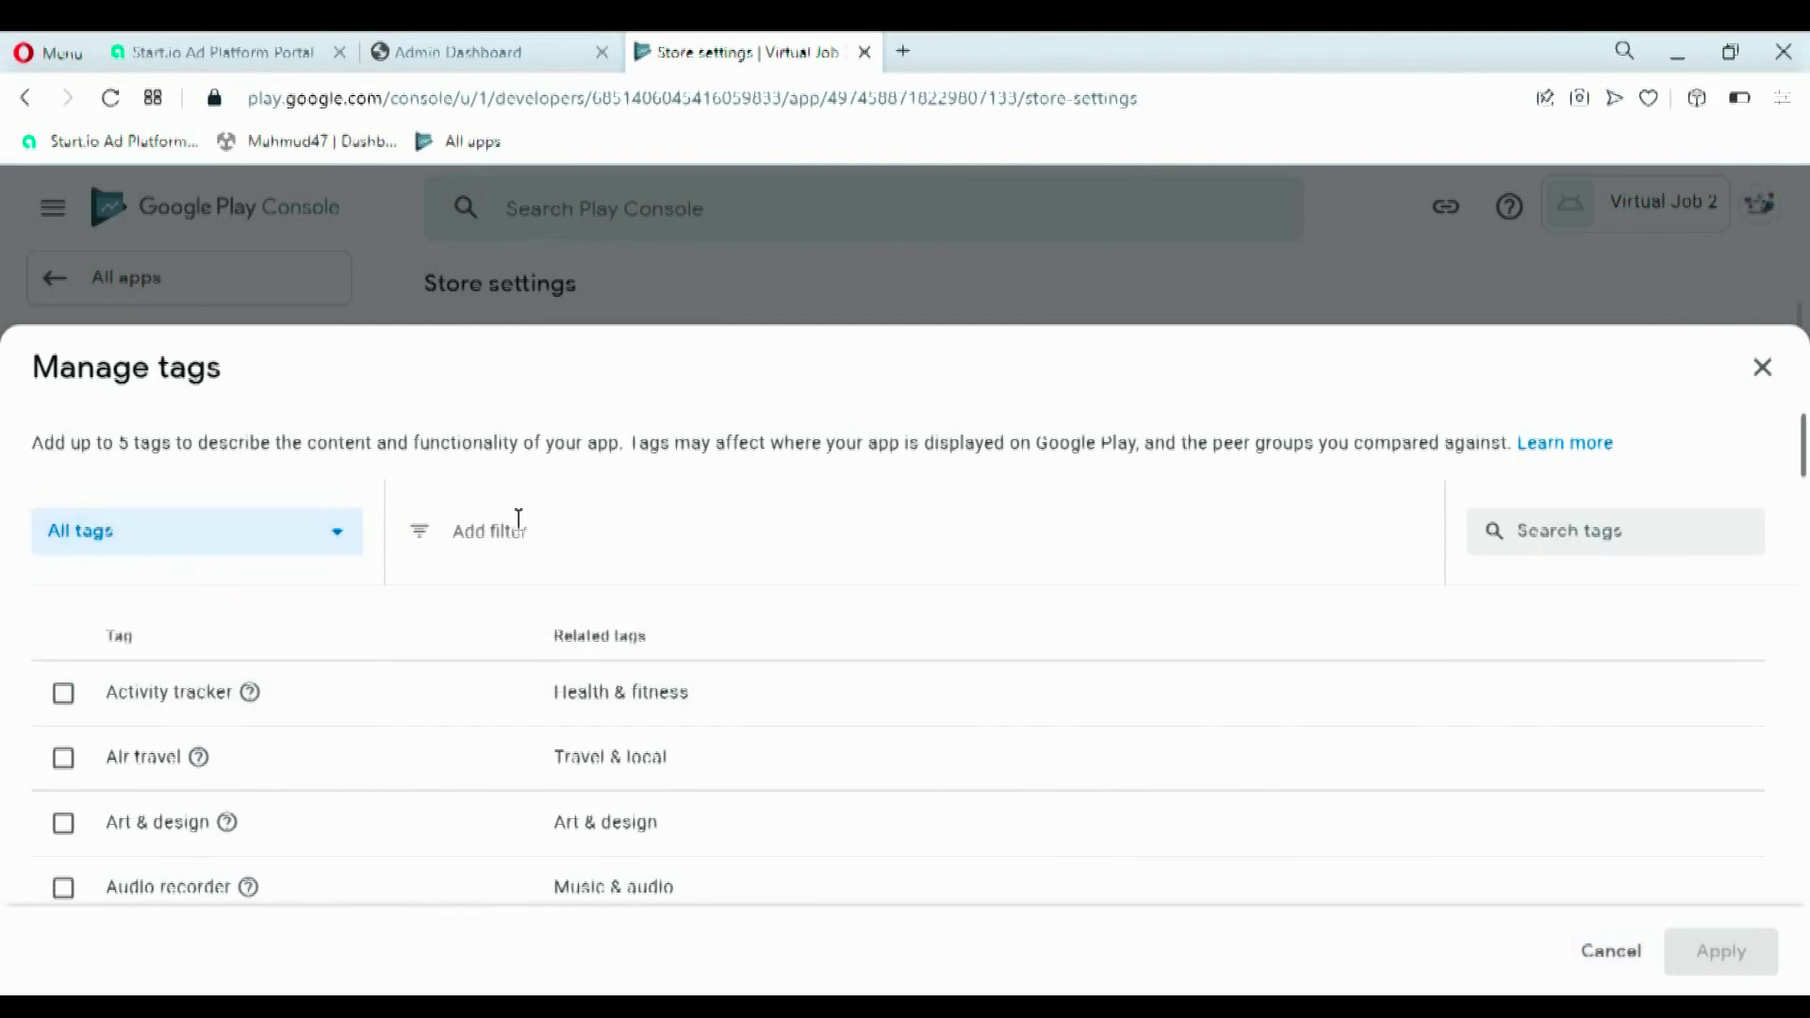
left_click(1656, 543)
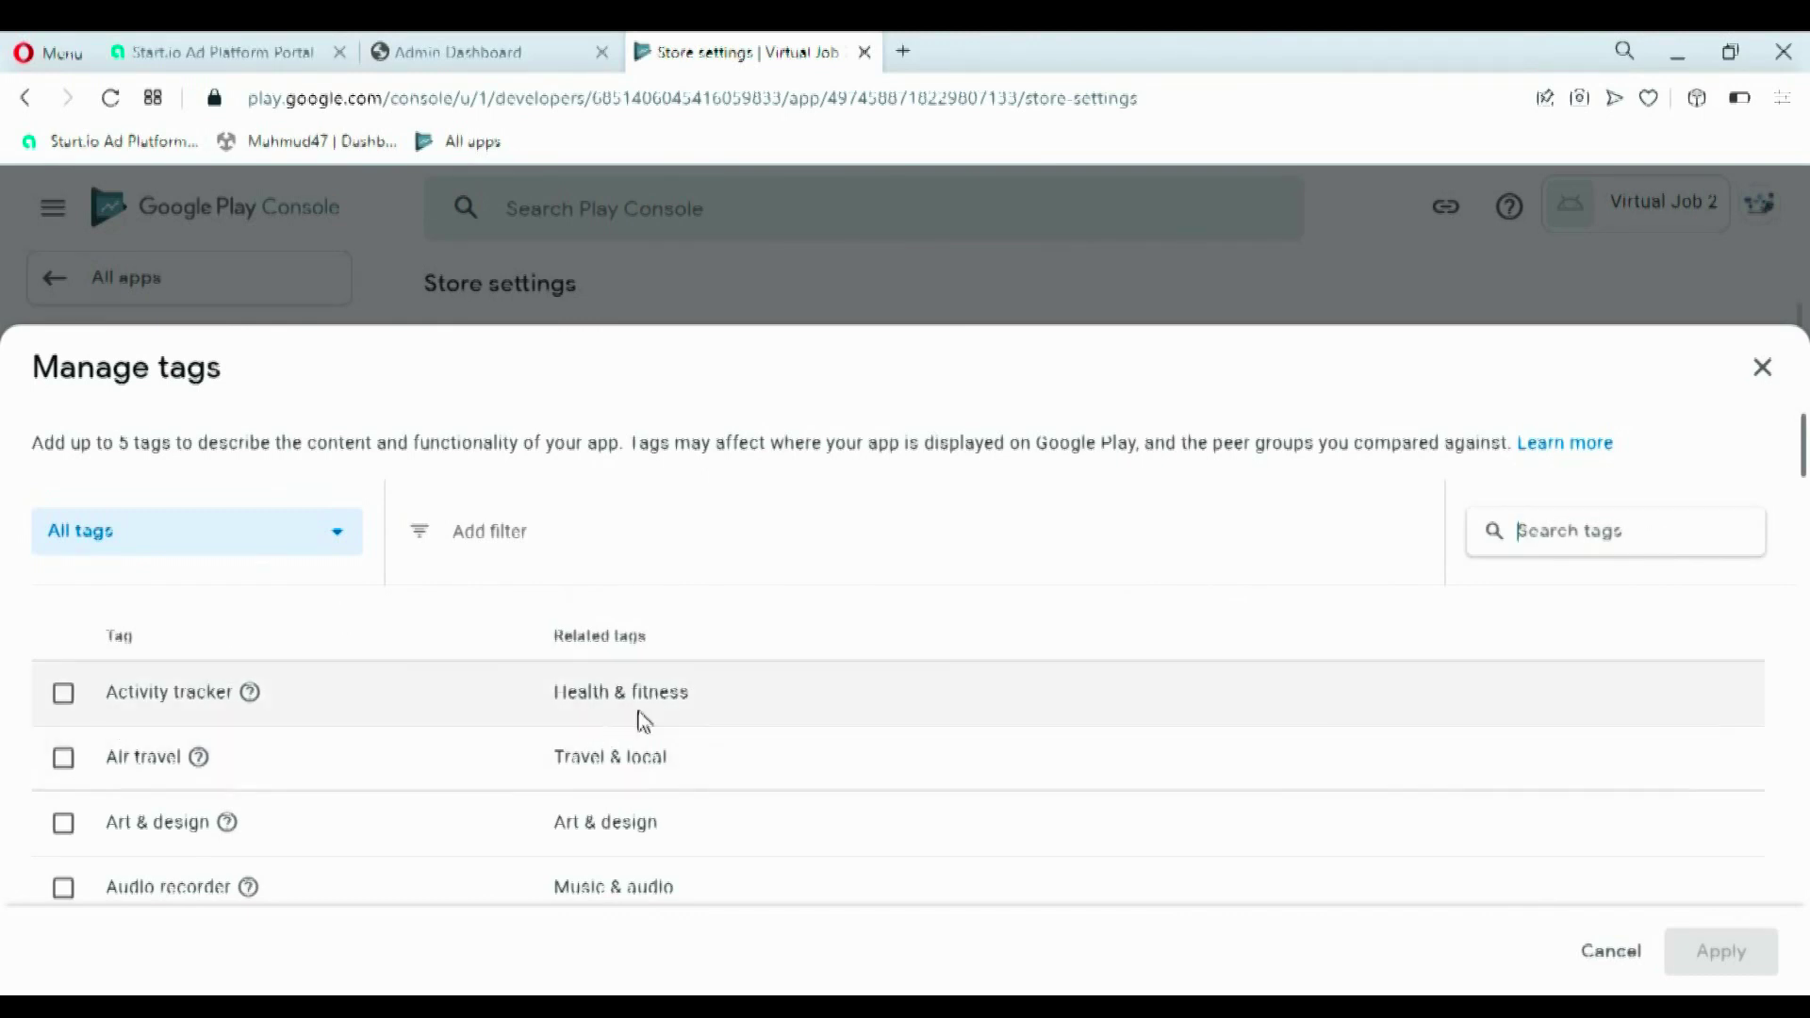
left_click(64, 693)
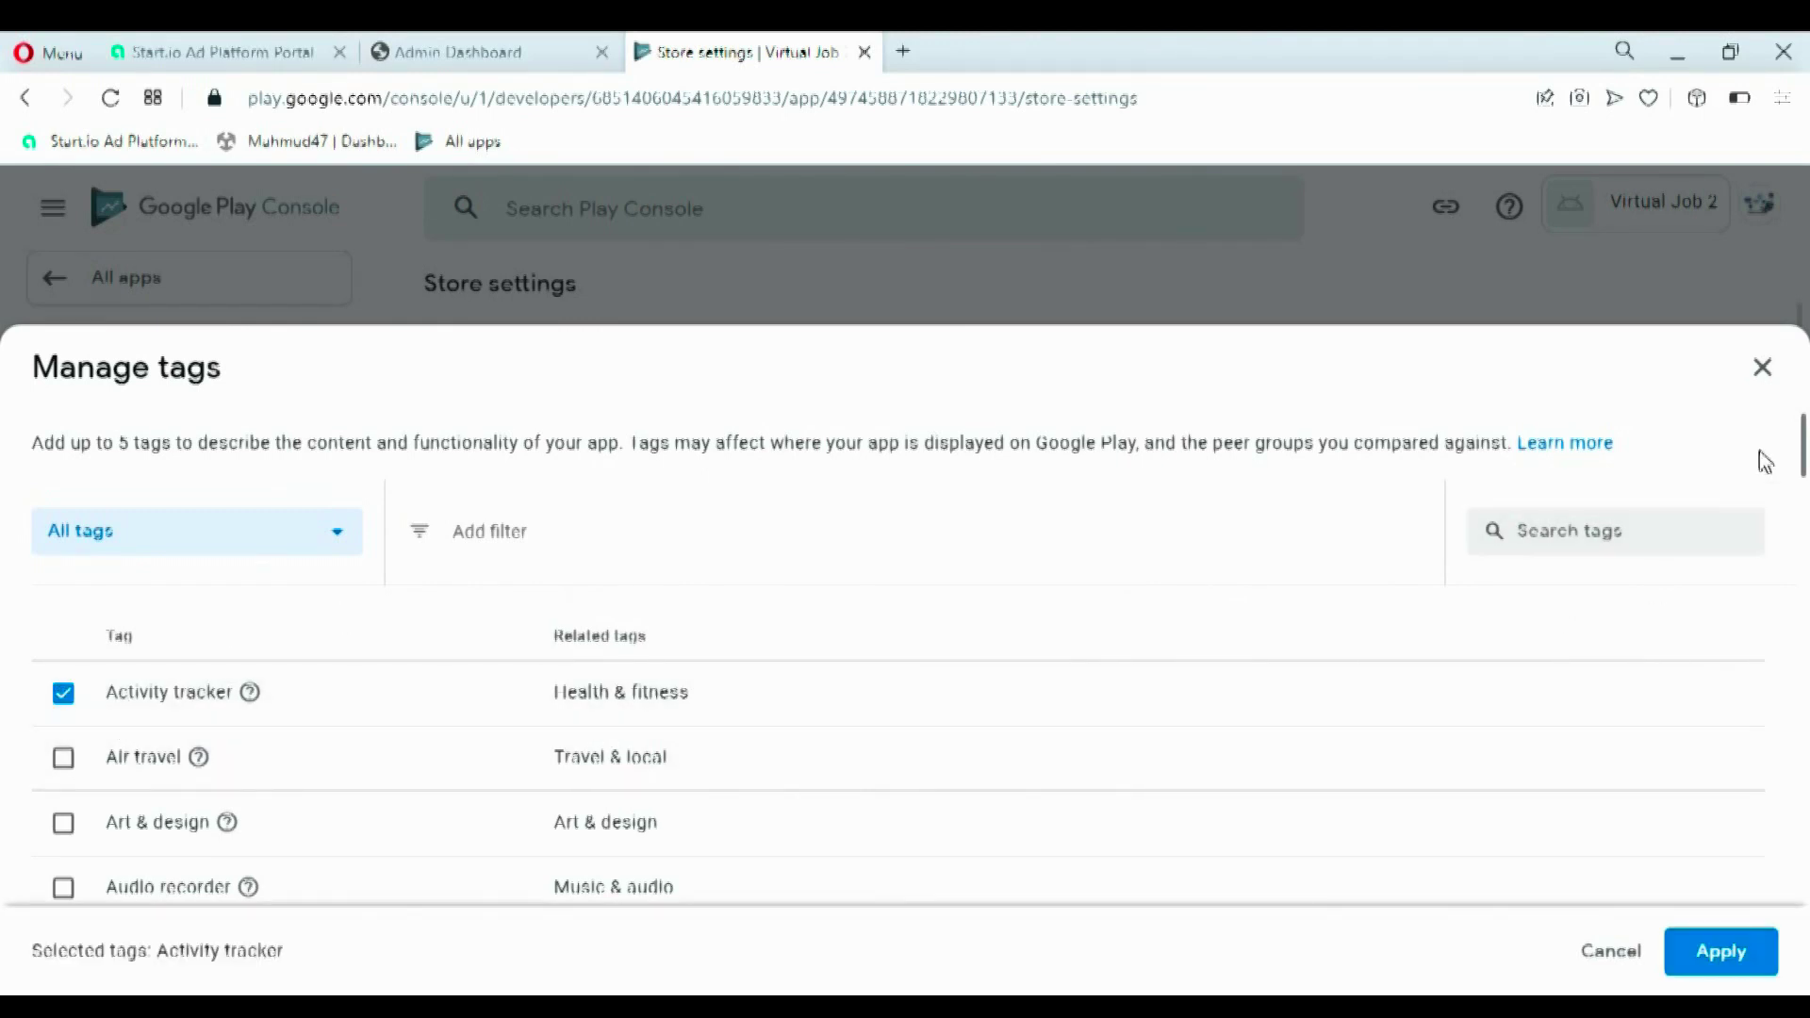
left_click_drag(1803, 460, 1804, 496)
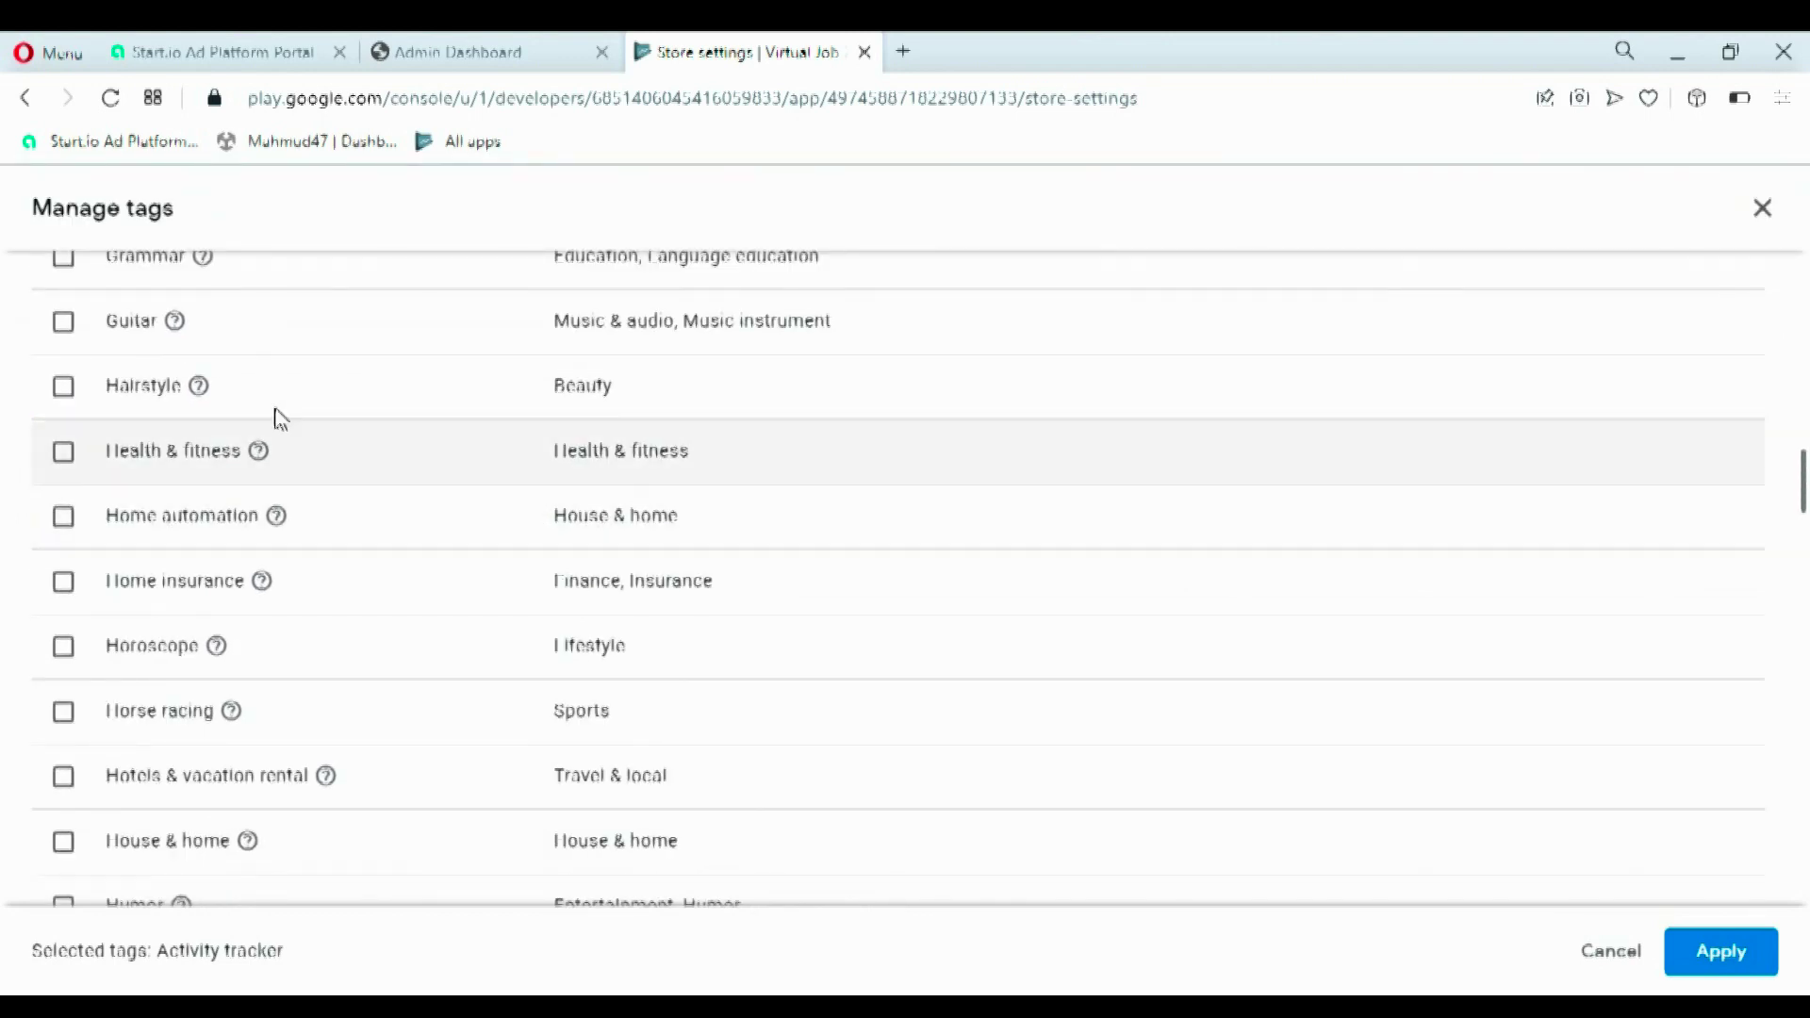
scroll(236, 406, "down", 10)
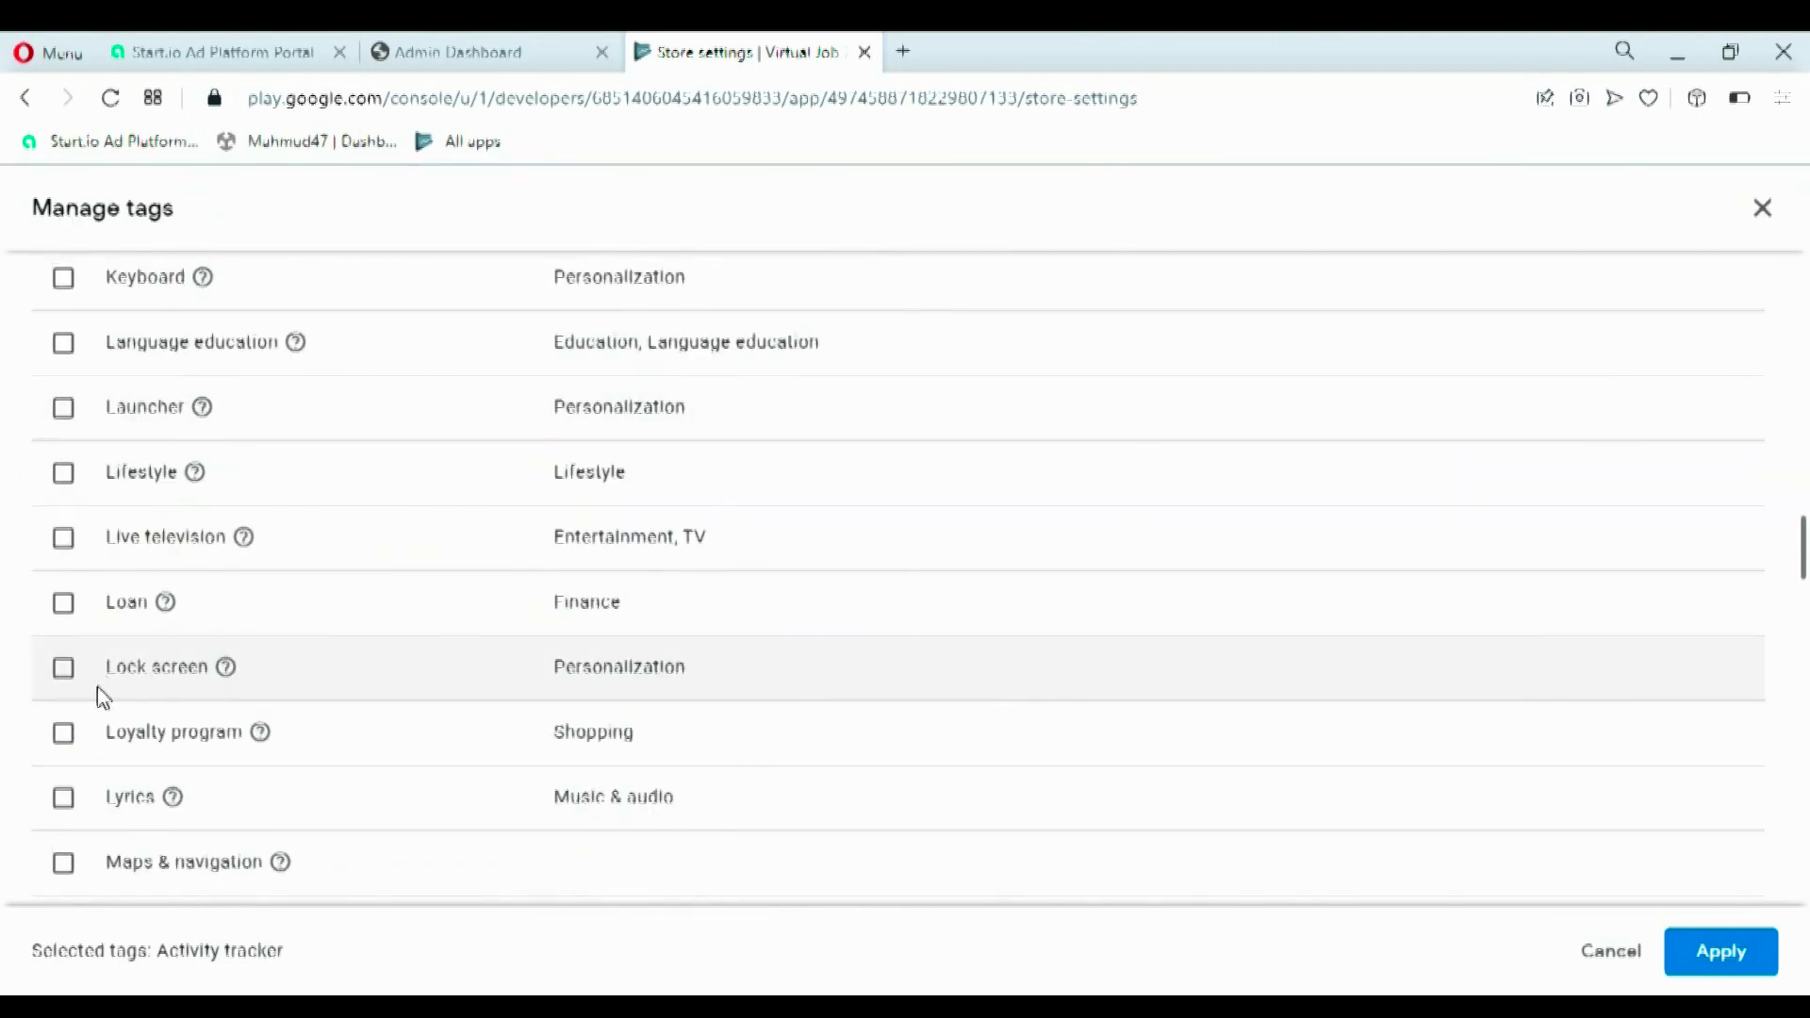
scroll(83, 606, "down", 6)
scroll(77, 509, "up", 12)
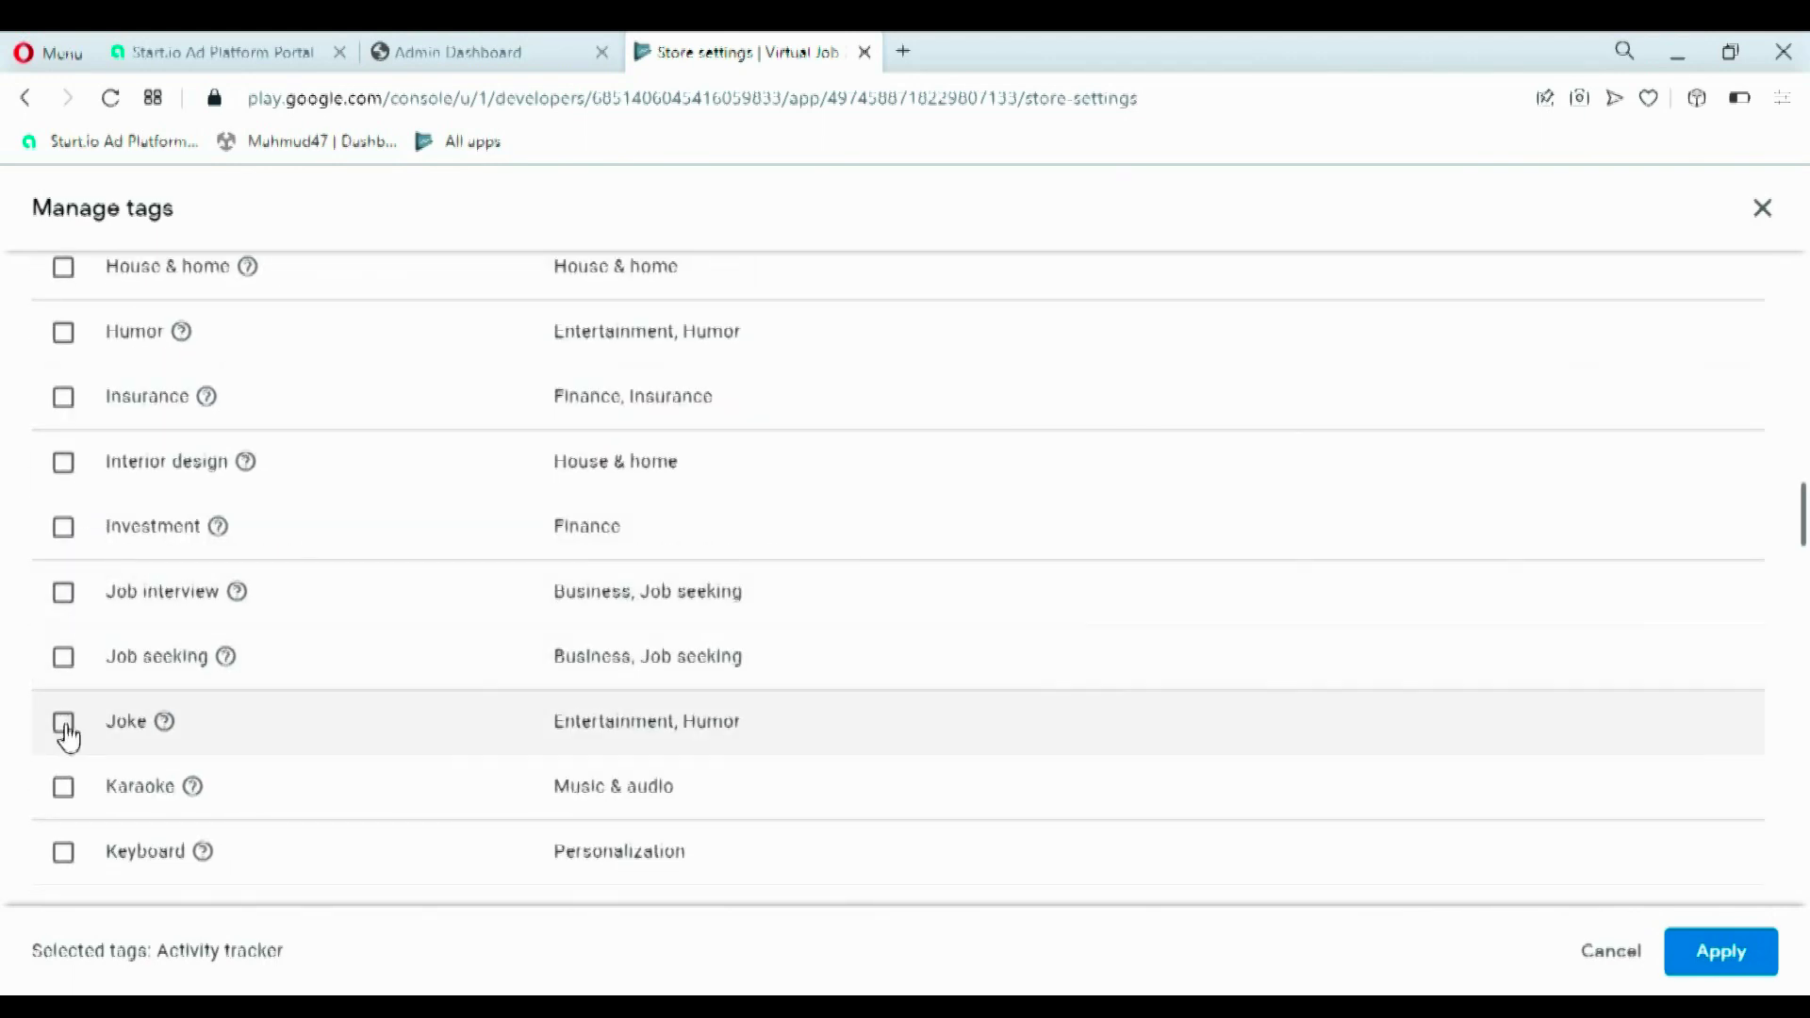
left_click(62, 658)
left_click(64, 590)
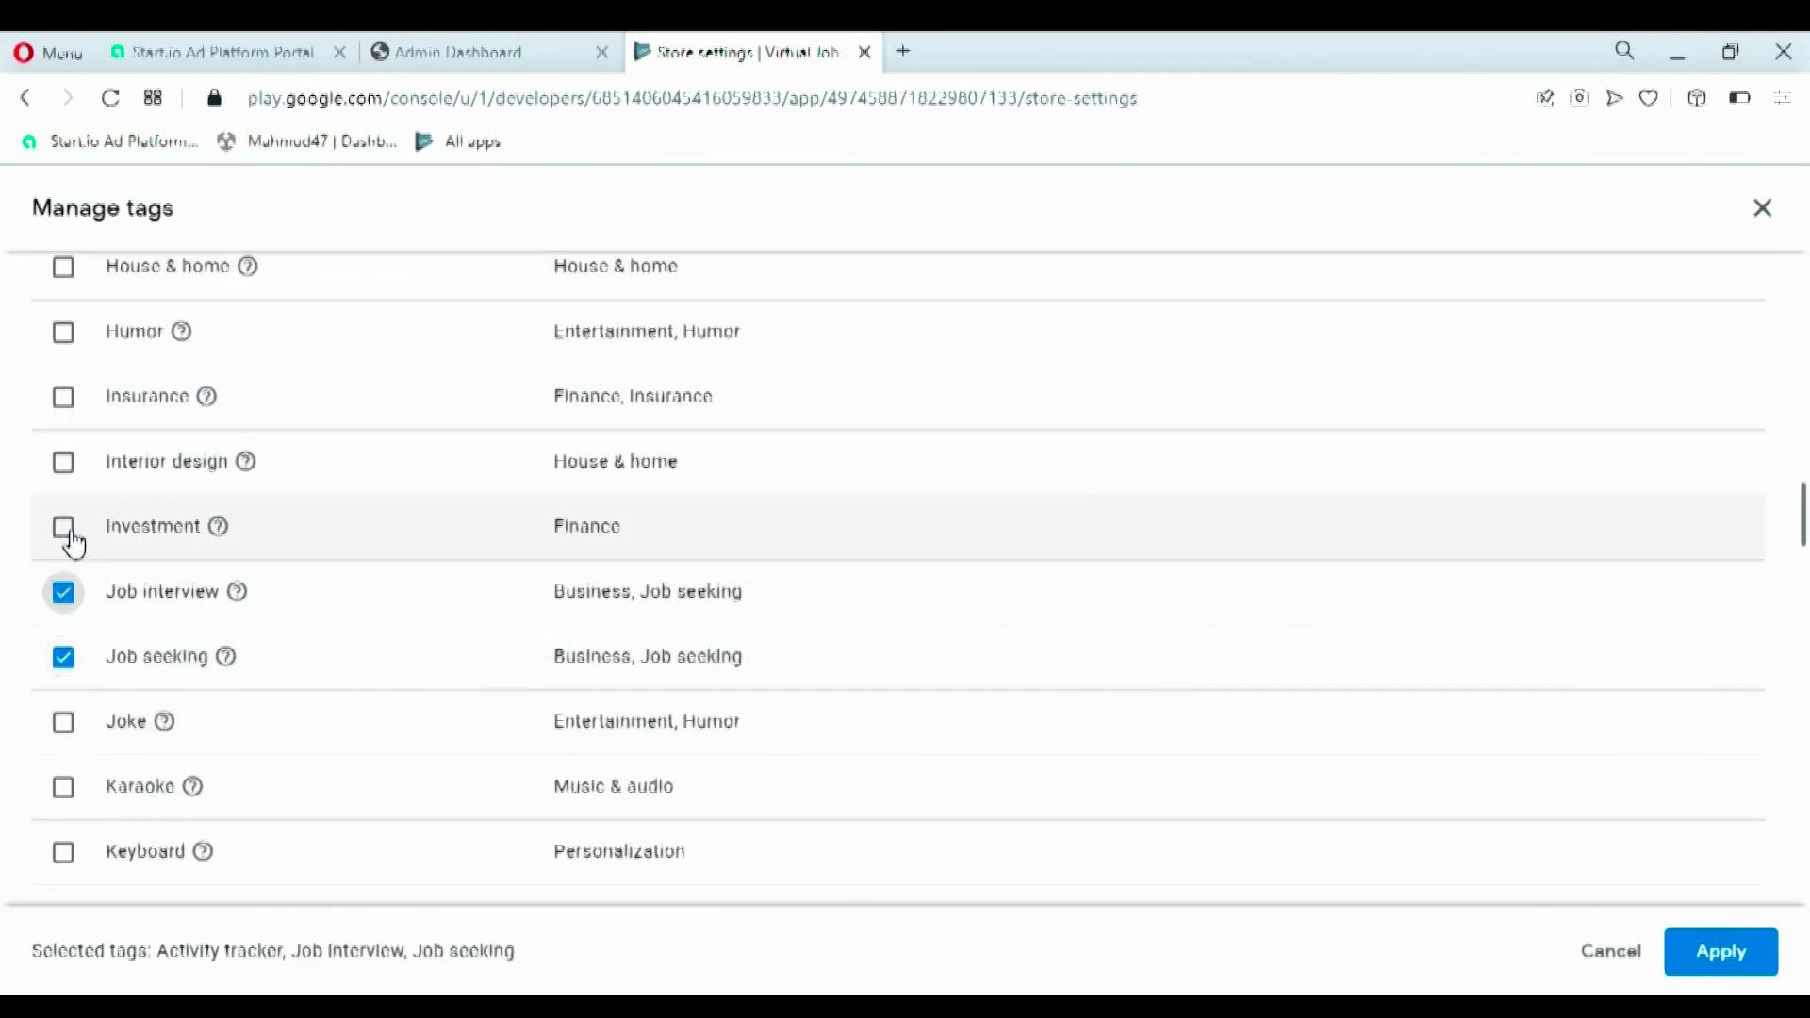
left_click(66, 525)
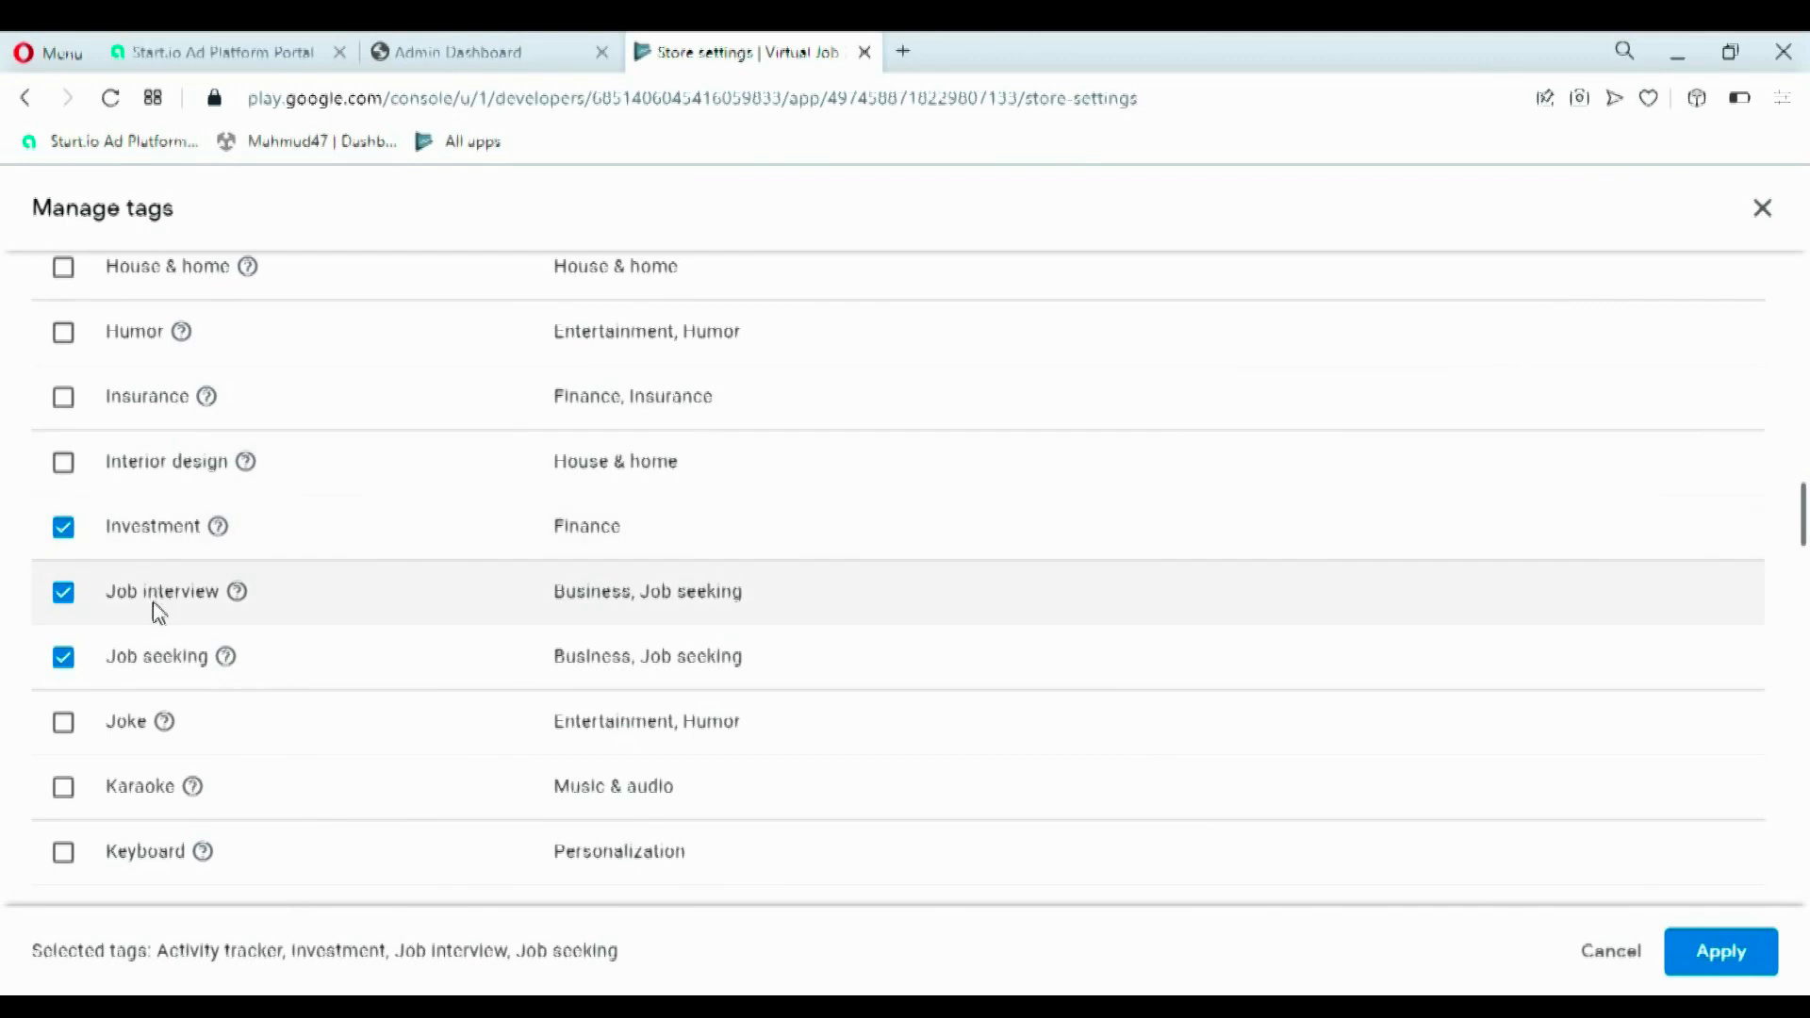
- Find and tick the Hairstyle tag, then apply the selected tags
left_click_drag(1803, 528, 1803, 592)
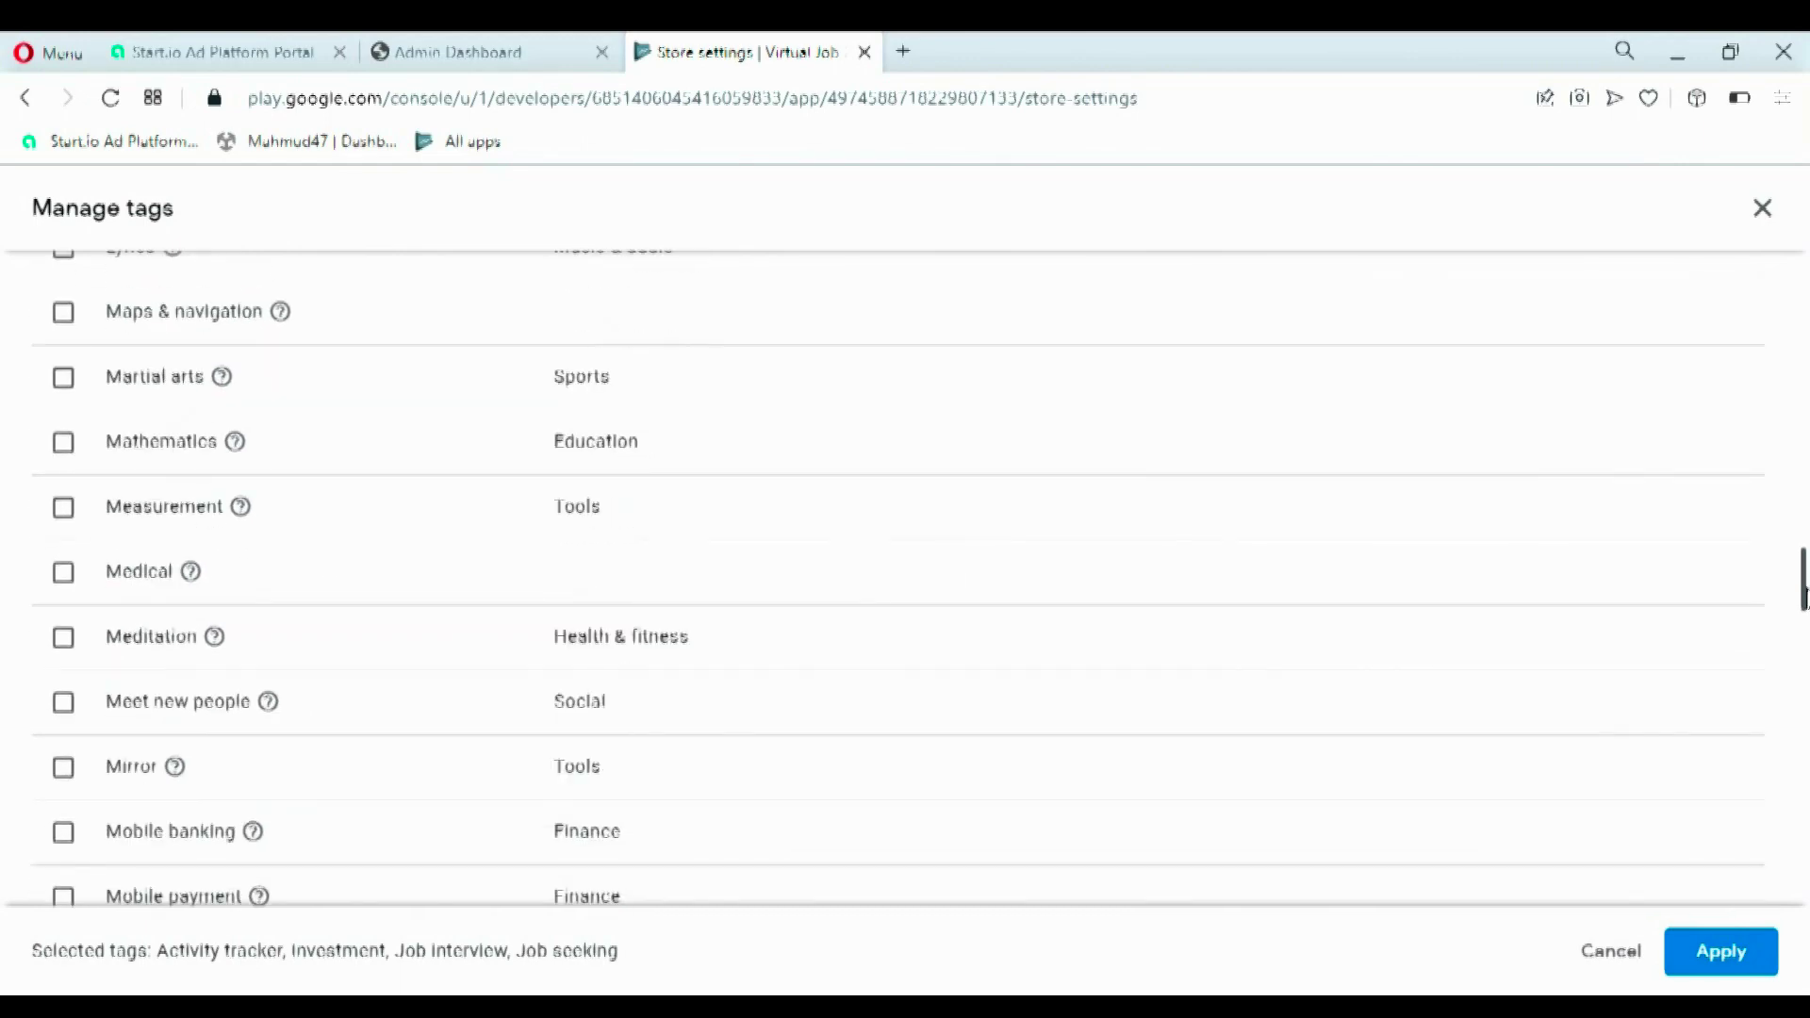
scroll(323, 695, "down", 10)
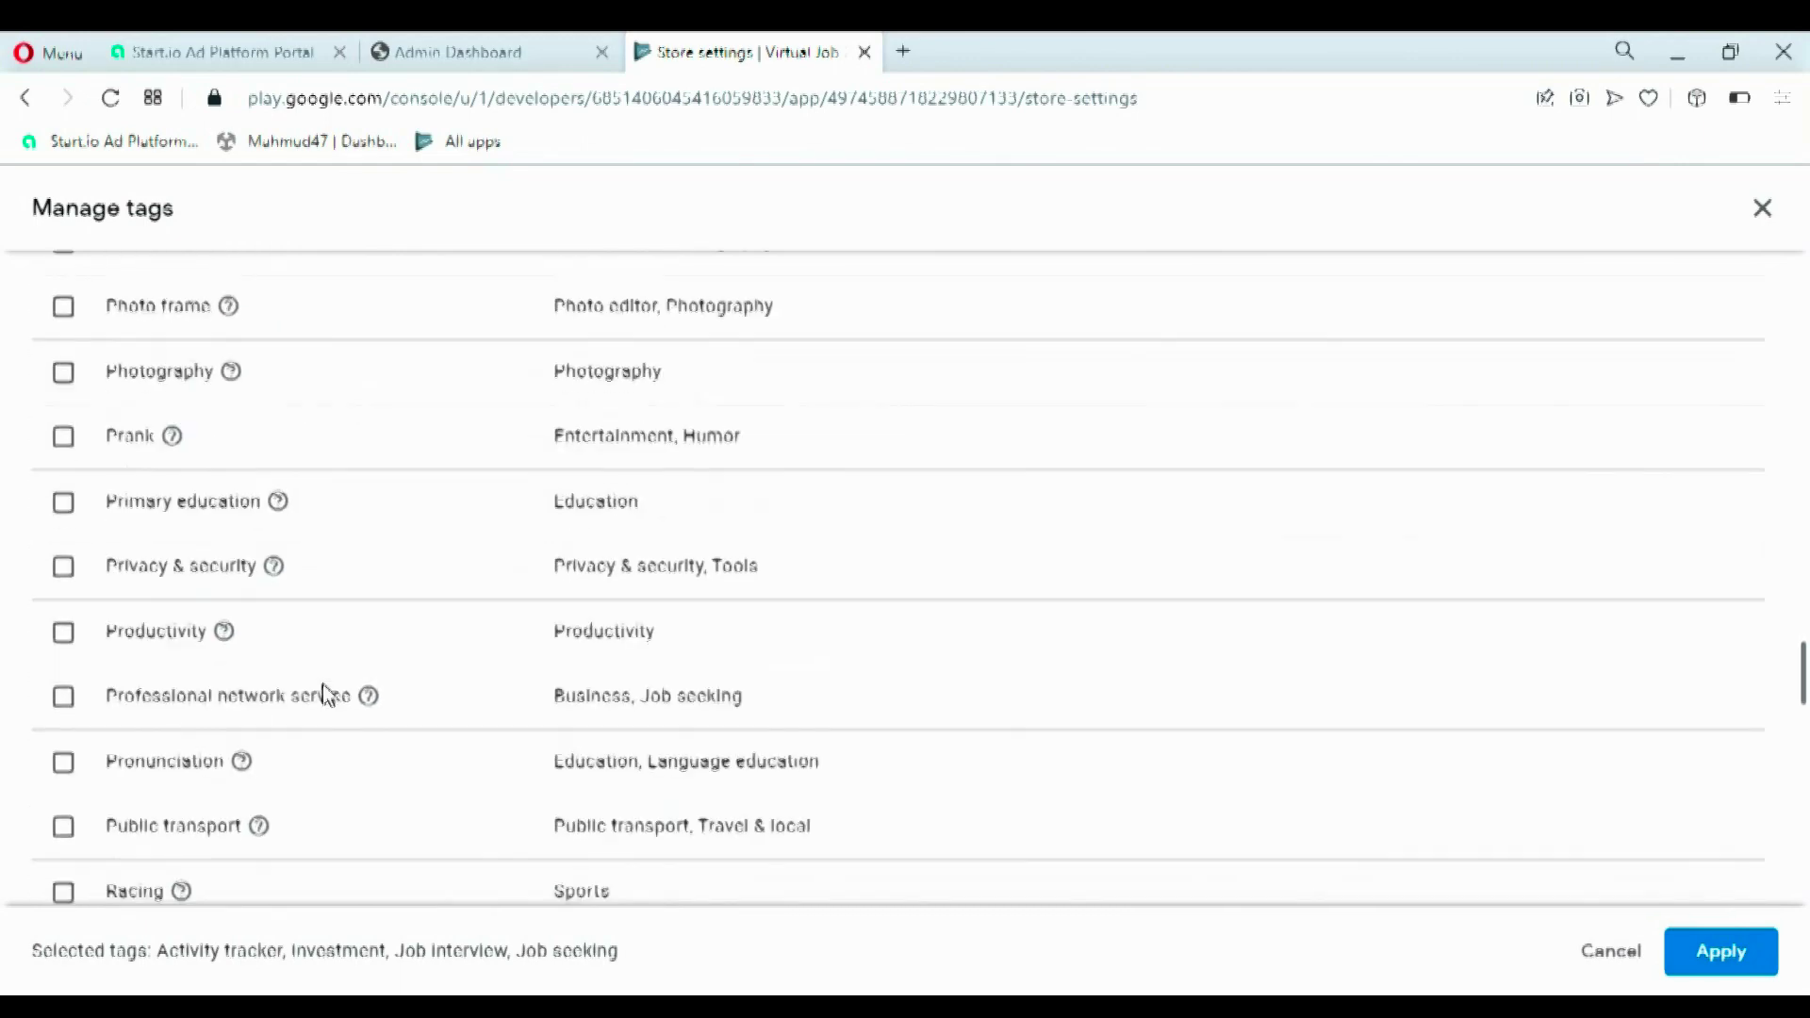
scroll(120, 443, "down", 5)
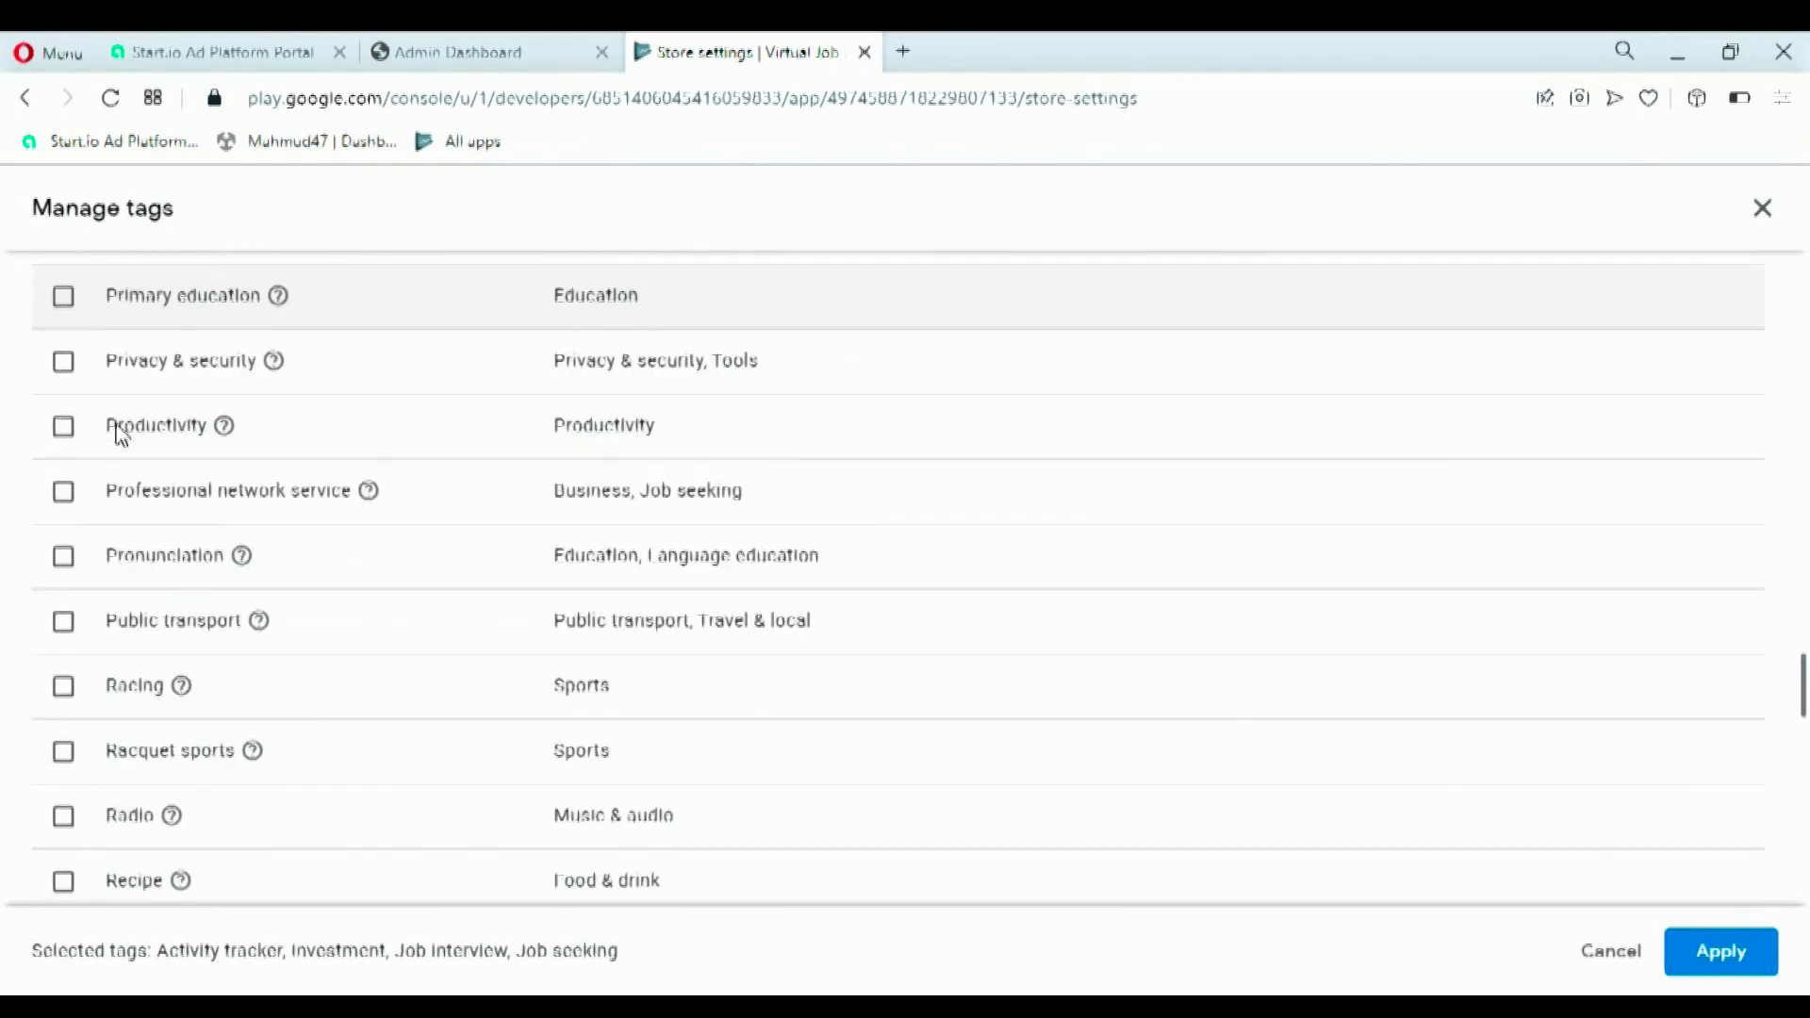
scroll(141, 575, "down", 15)
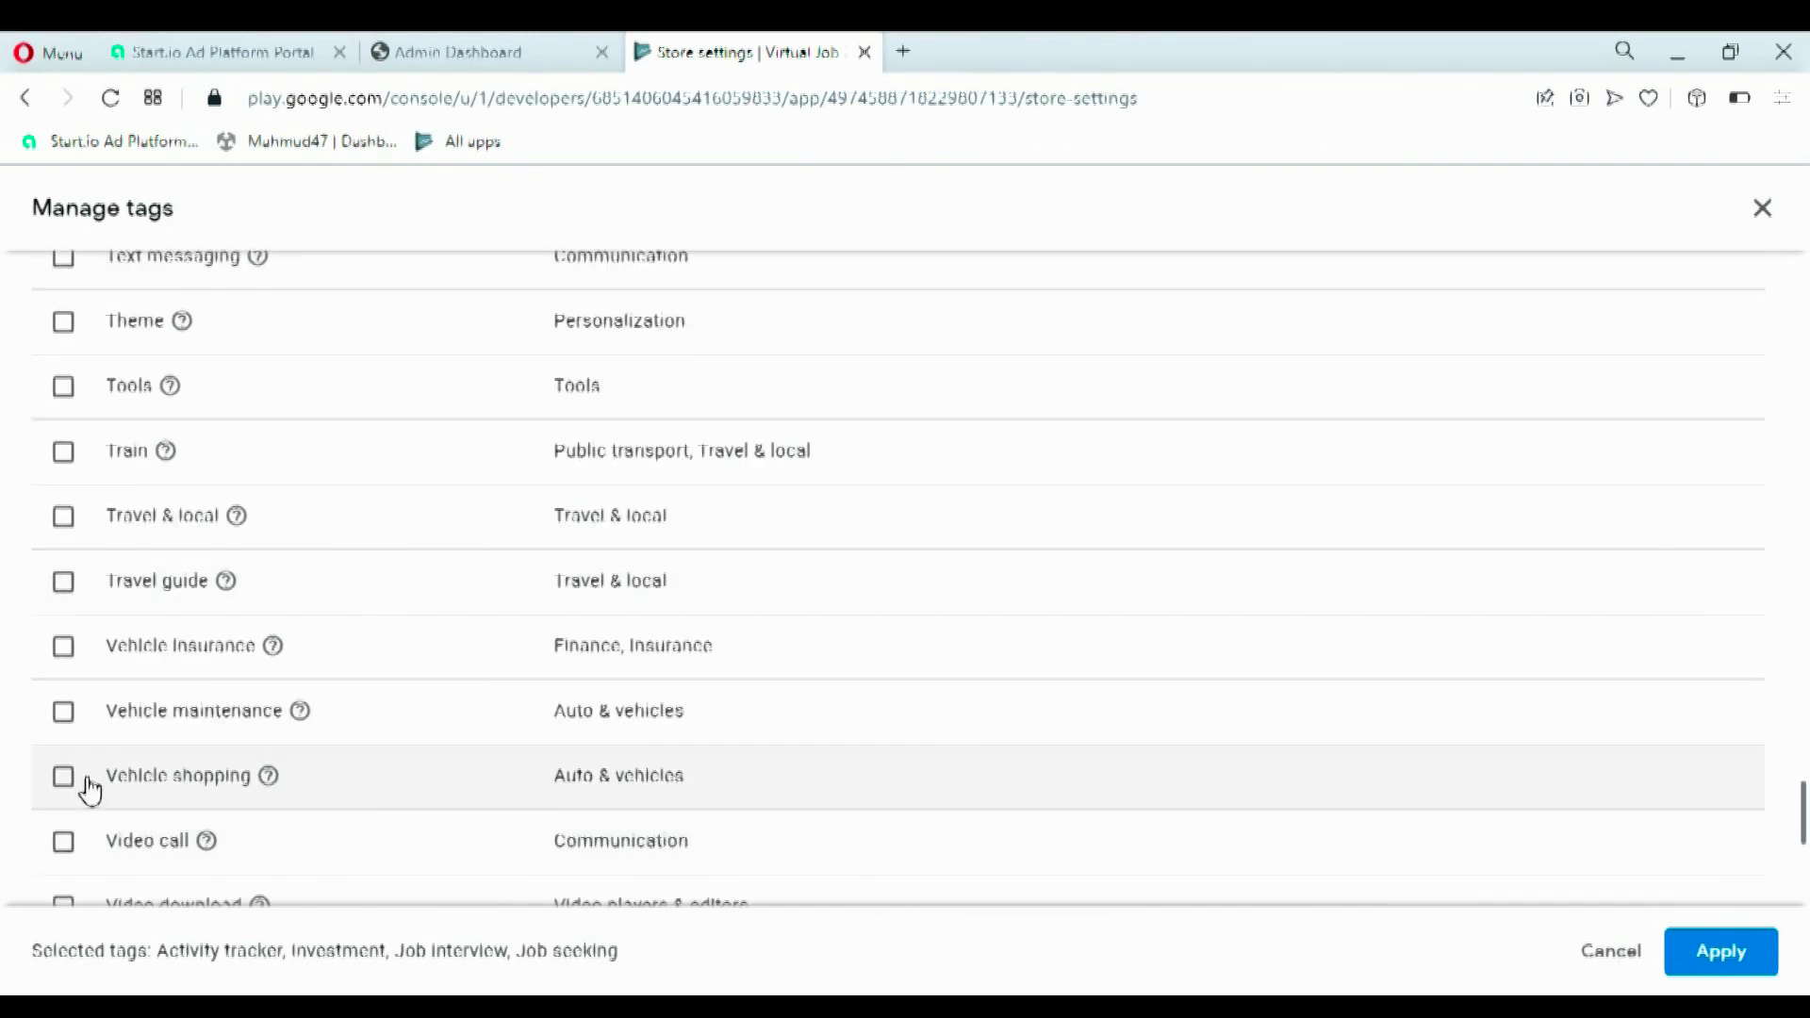
scroll(111, 670, "down", 6)
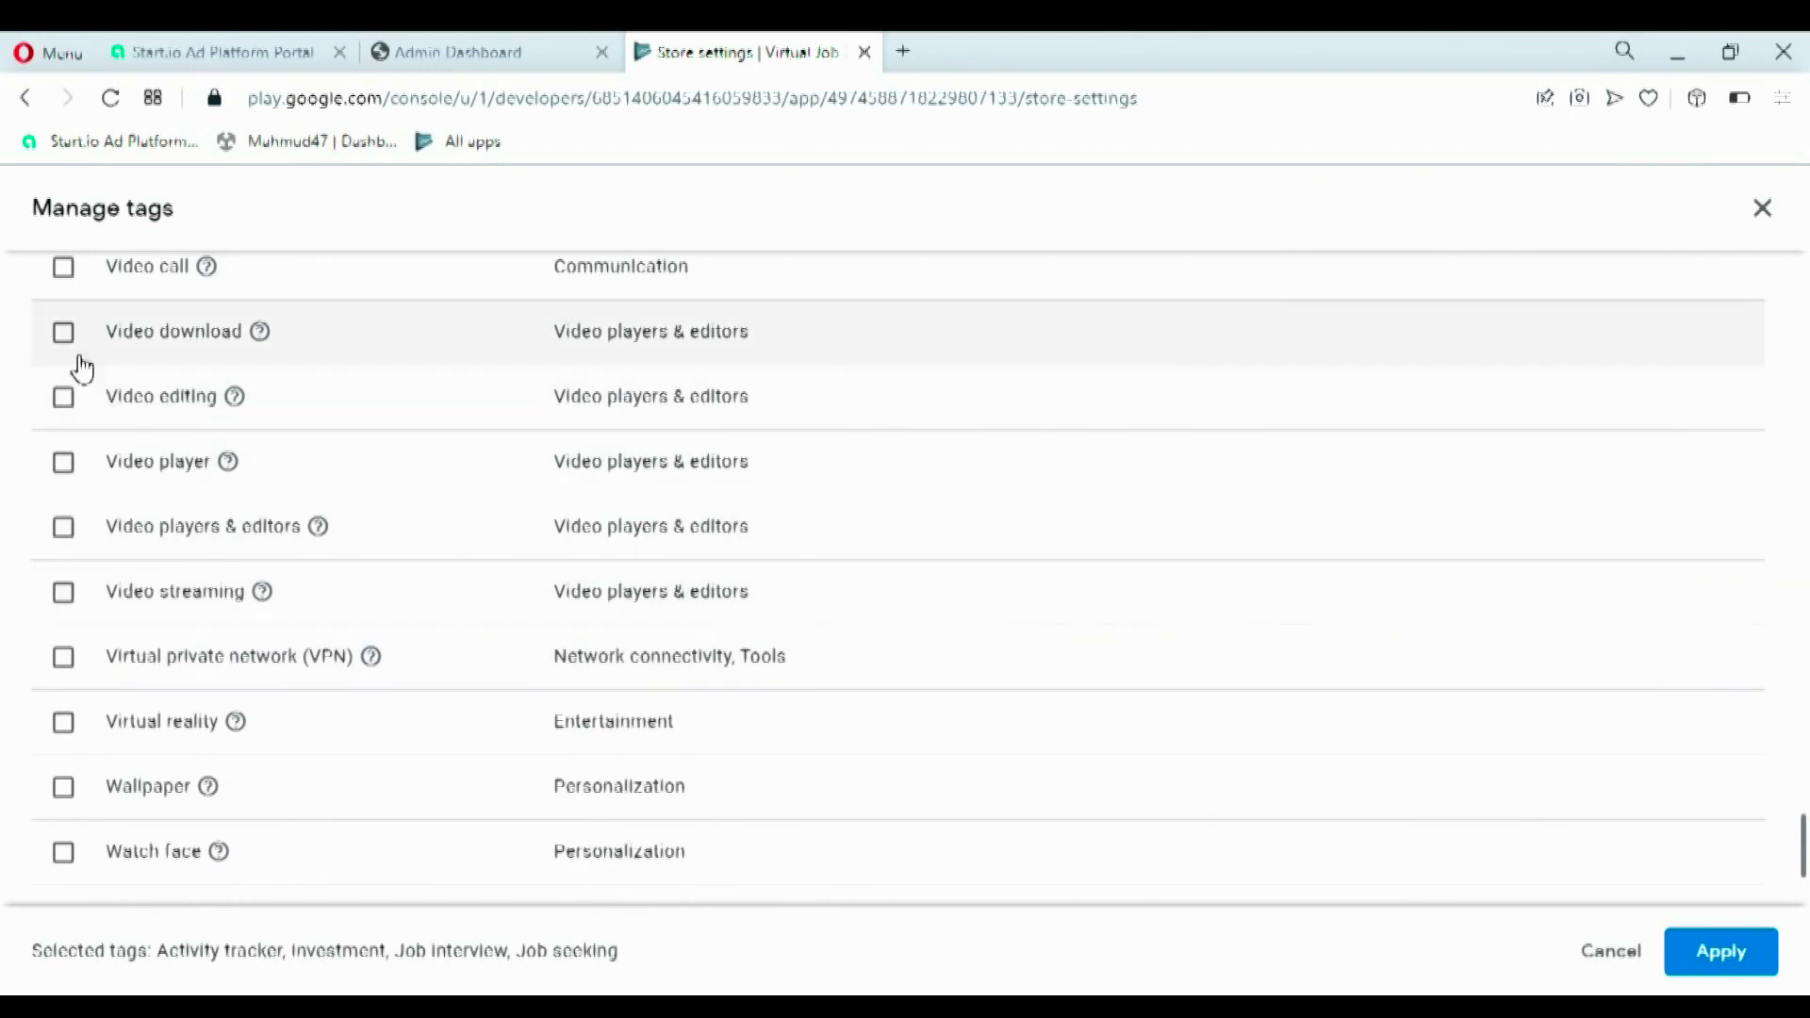
scroll(166, 604, "down", 5)
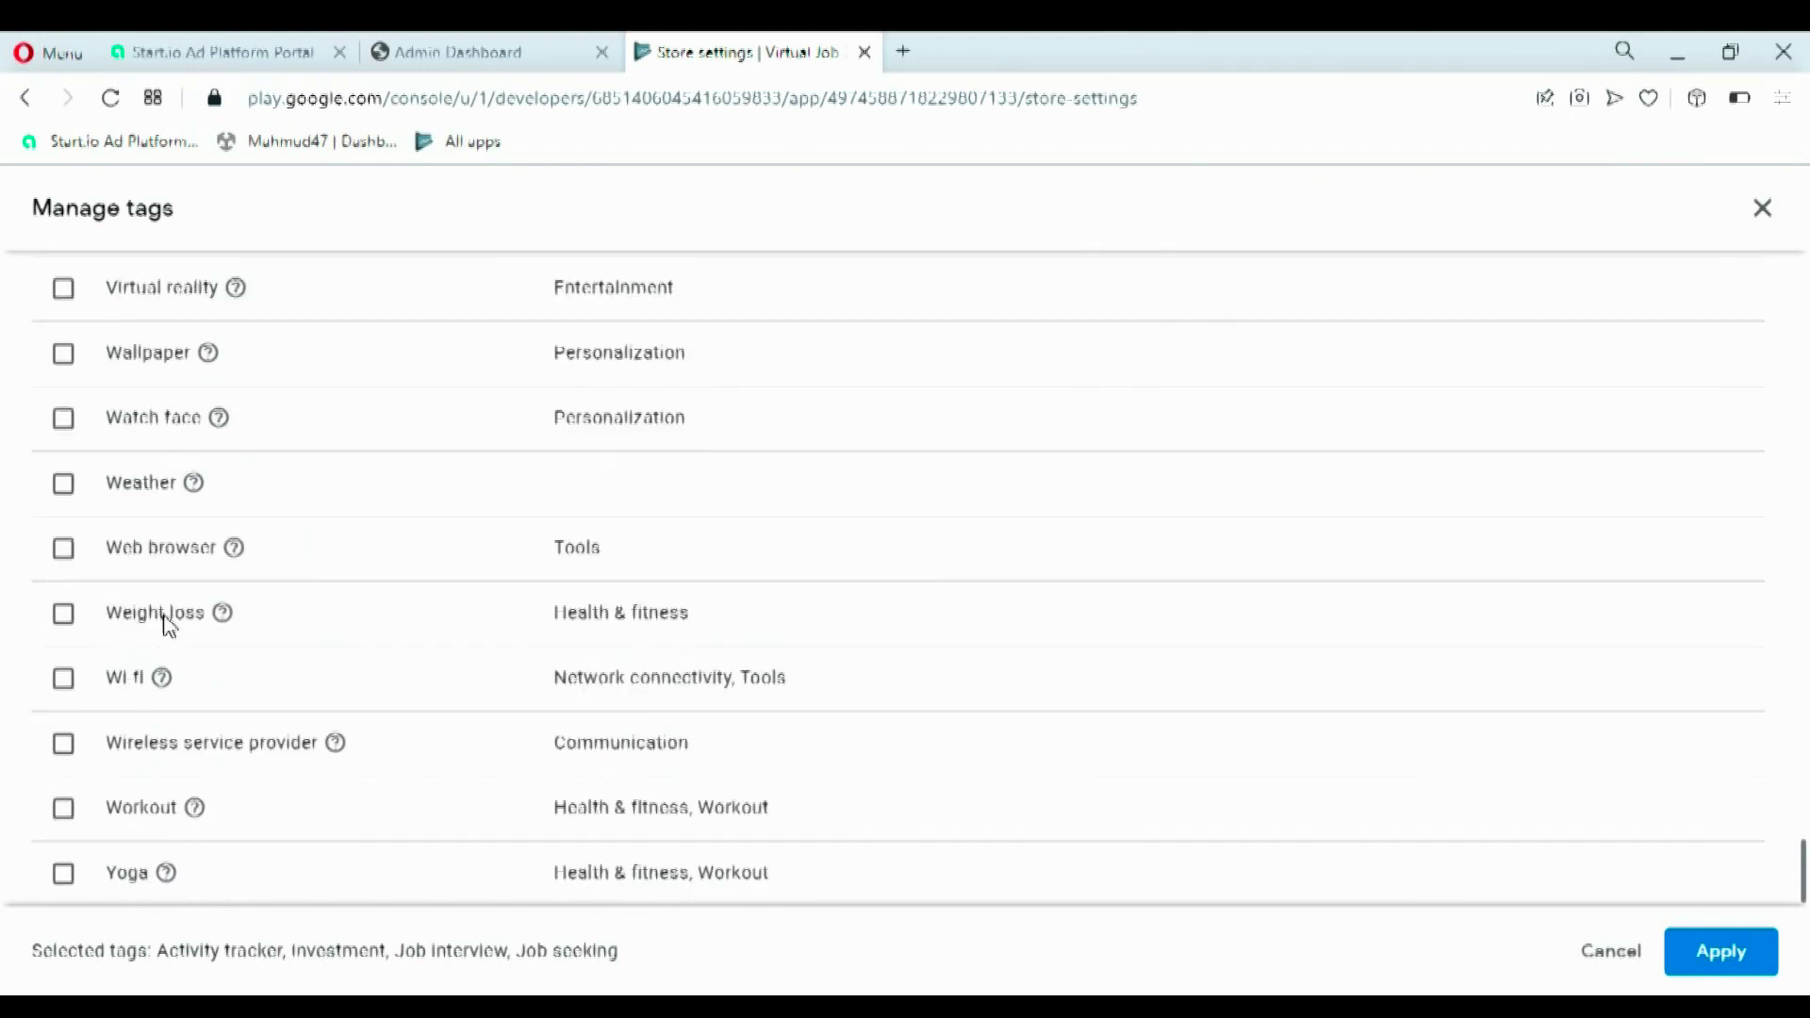
scroll(171, 623, "up", 20)
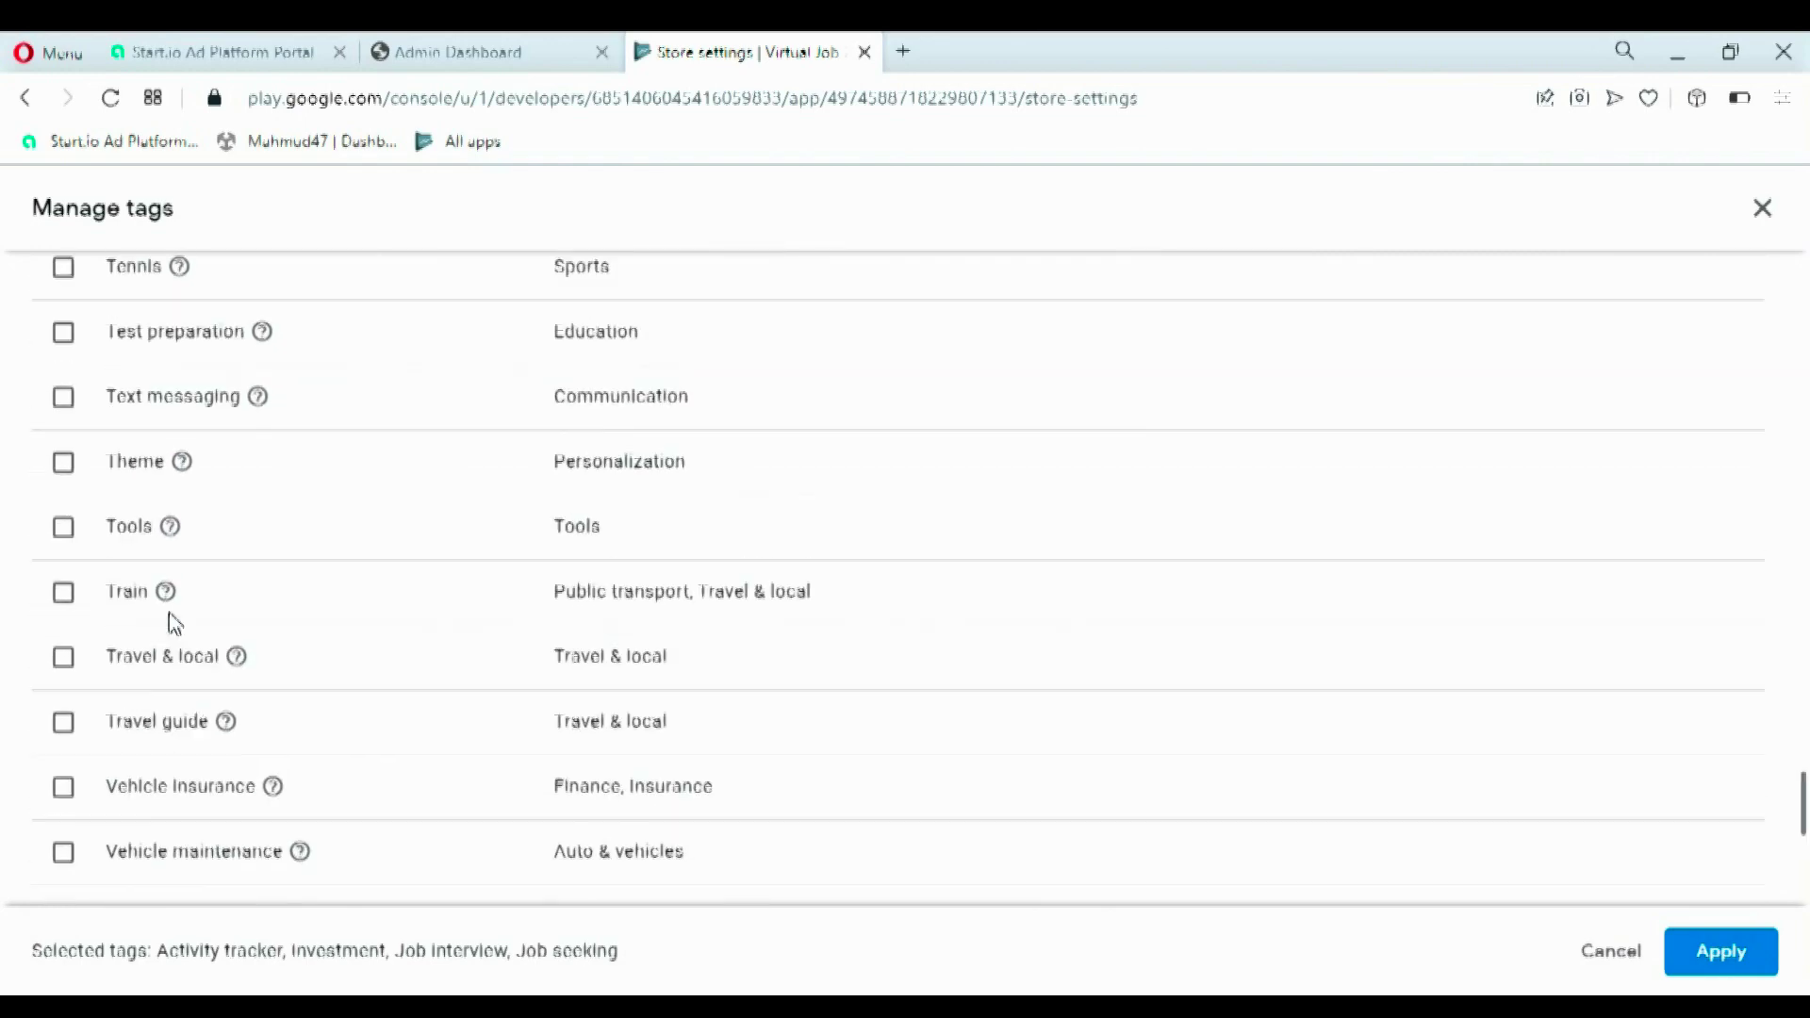
scroll(171, 624, "up", 15)
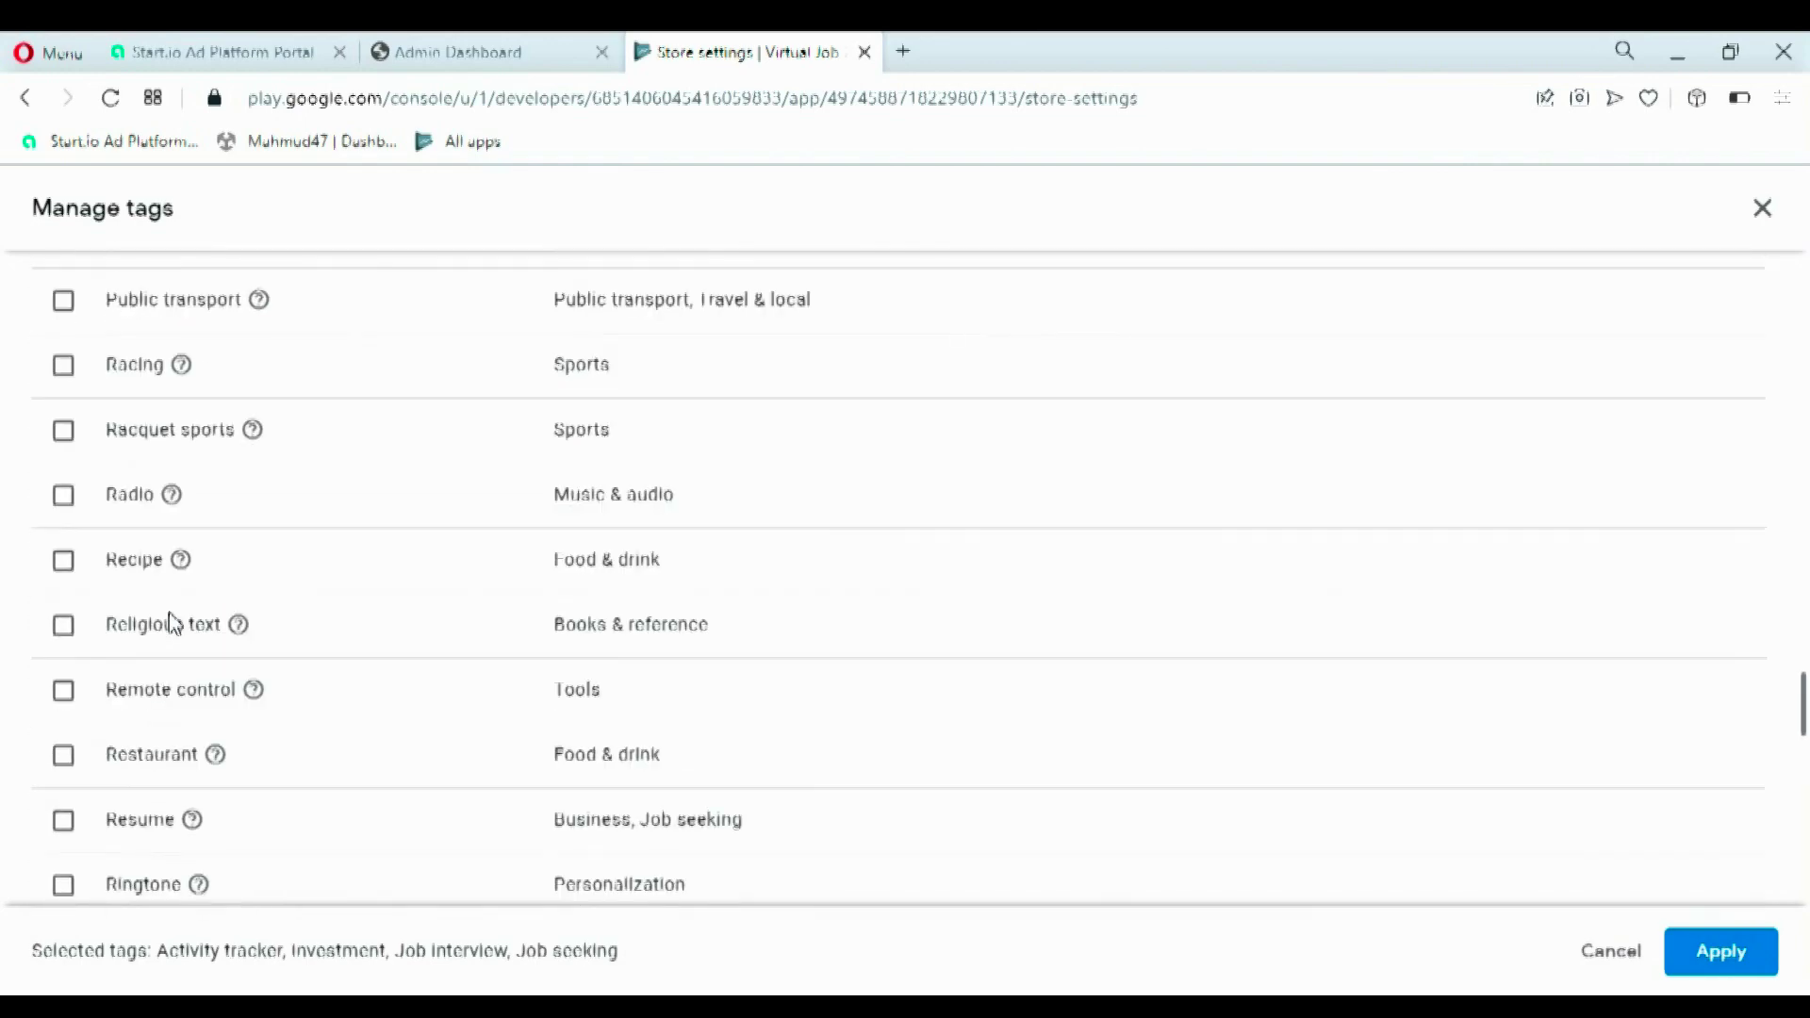
scroll(169, 613, "up", 6)
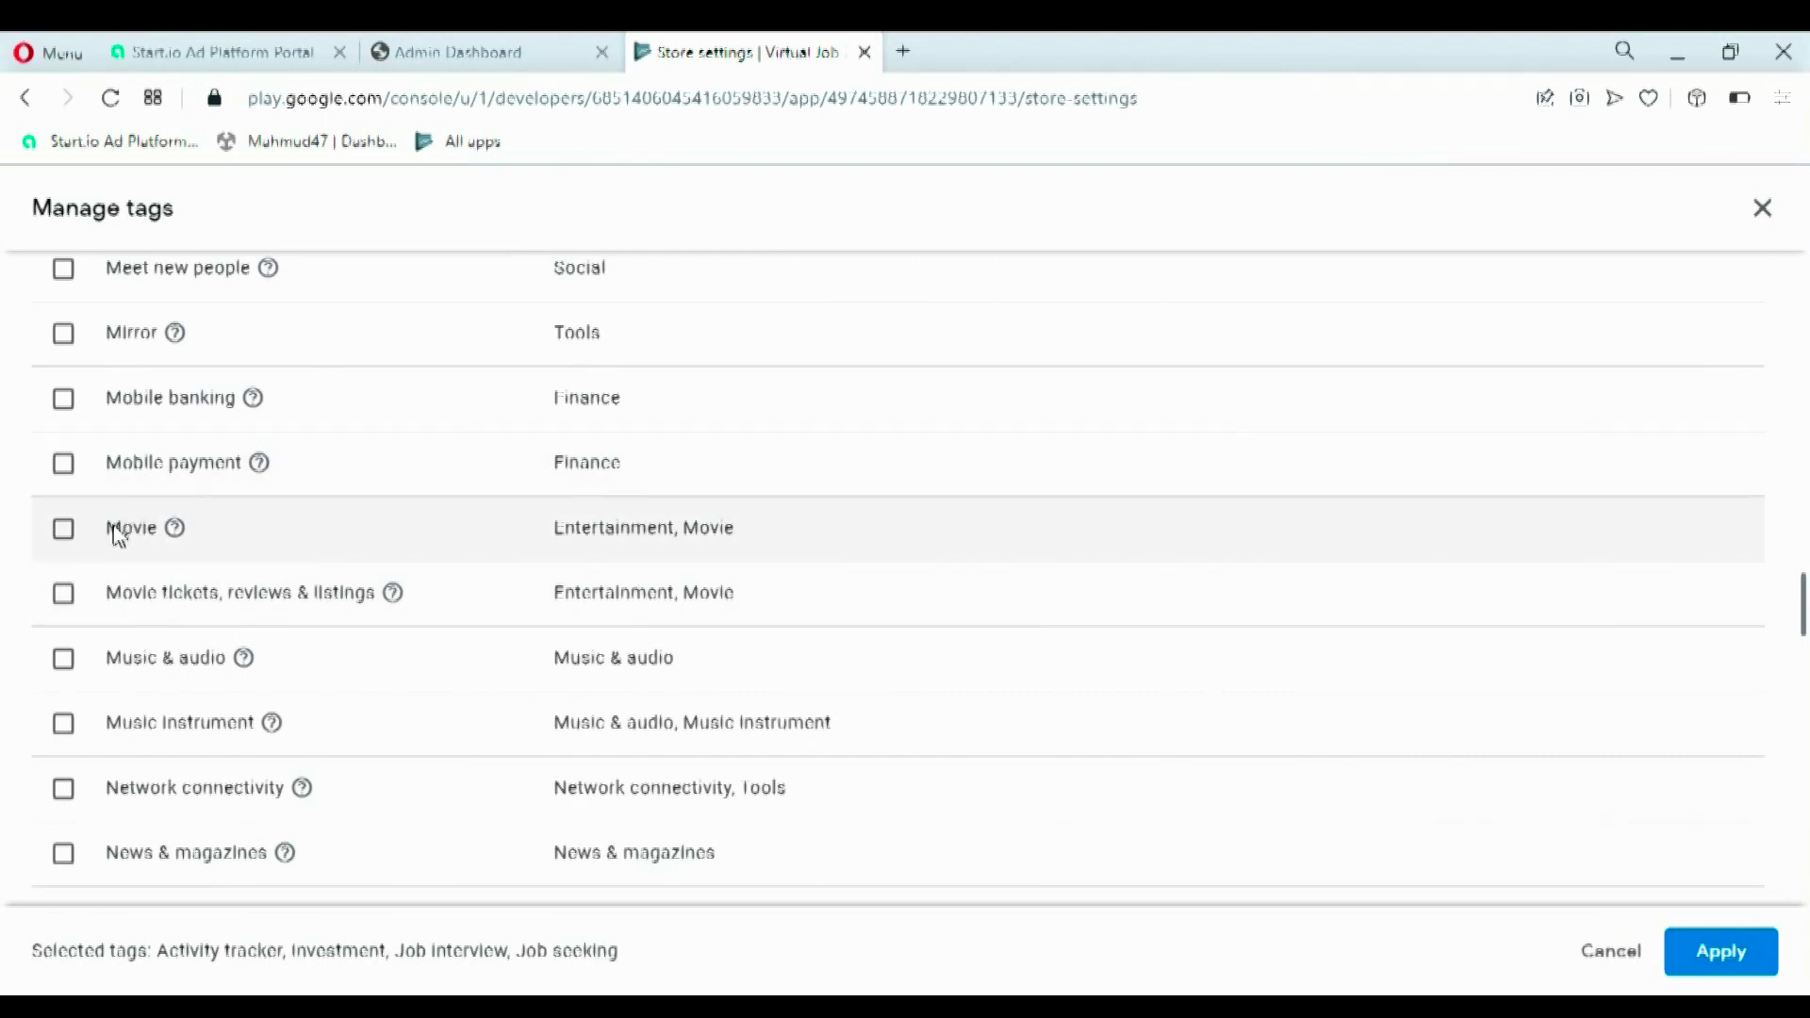
scroll(89, 541, "up", 6)
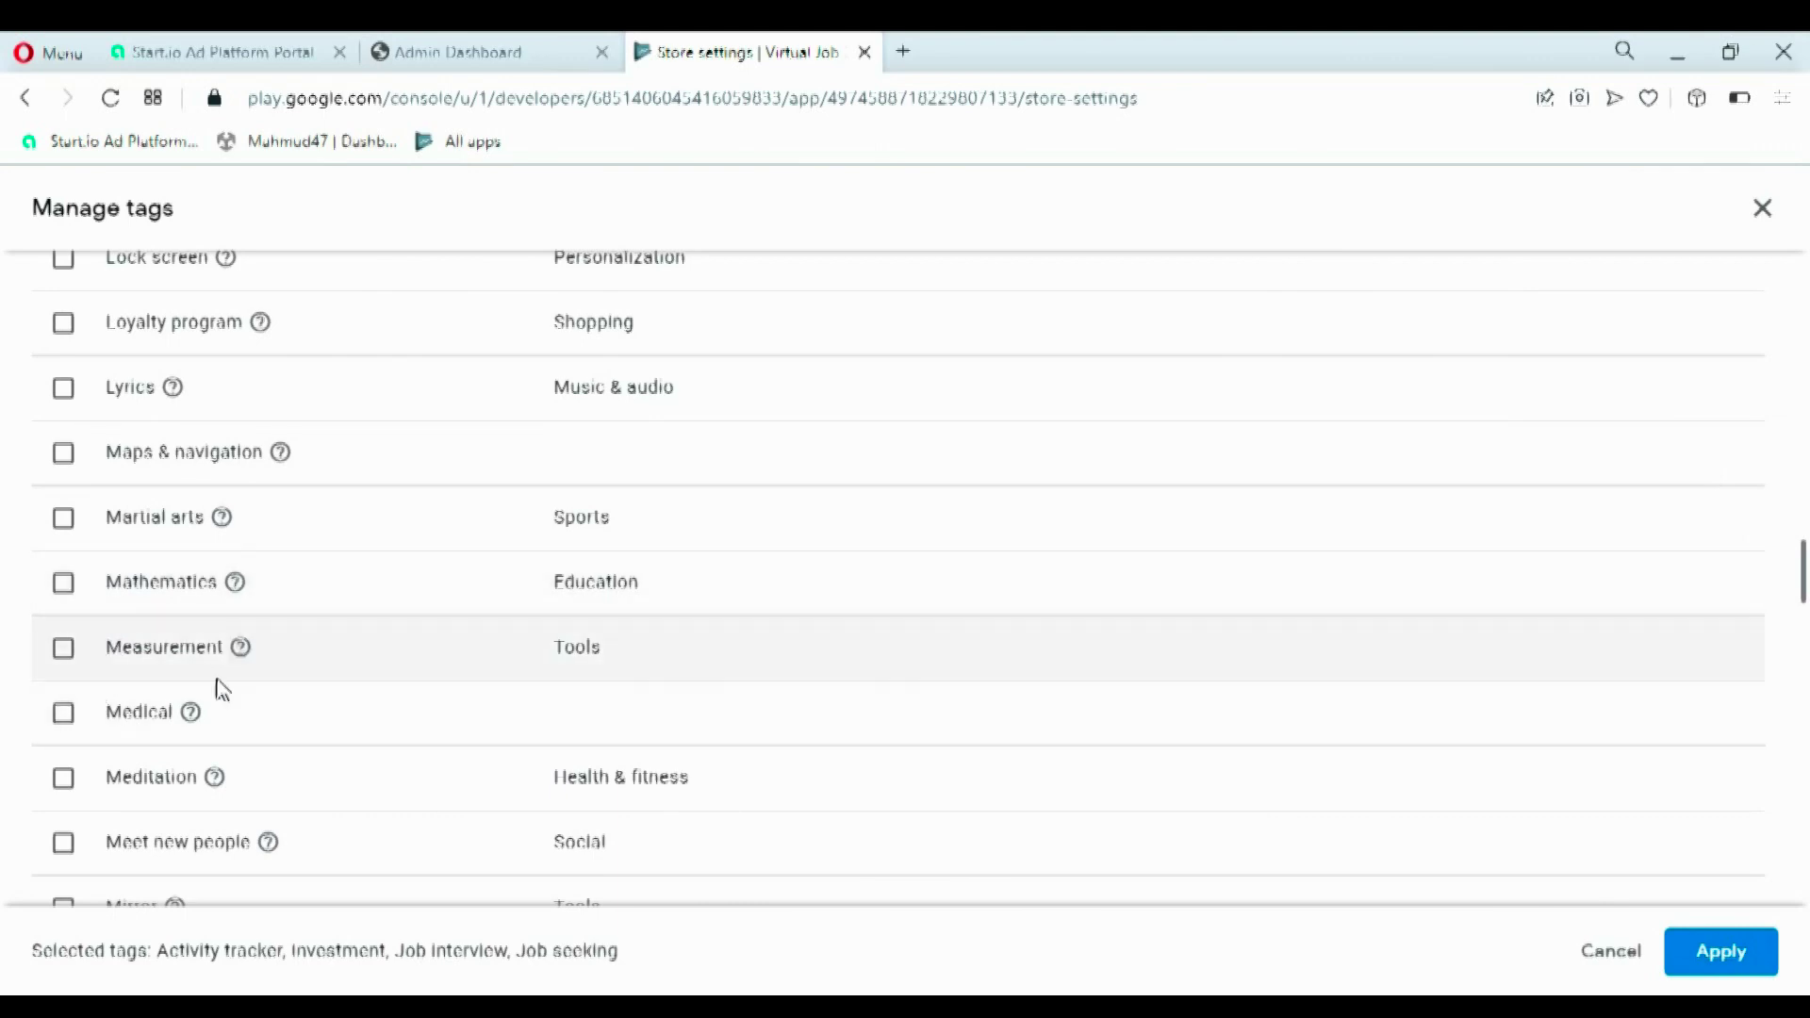
scroll(218, 689, "up", 6)
scroll(156, 525, "up", 5)
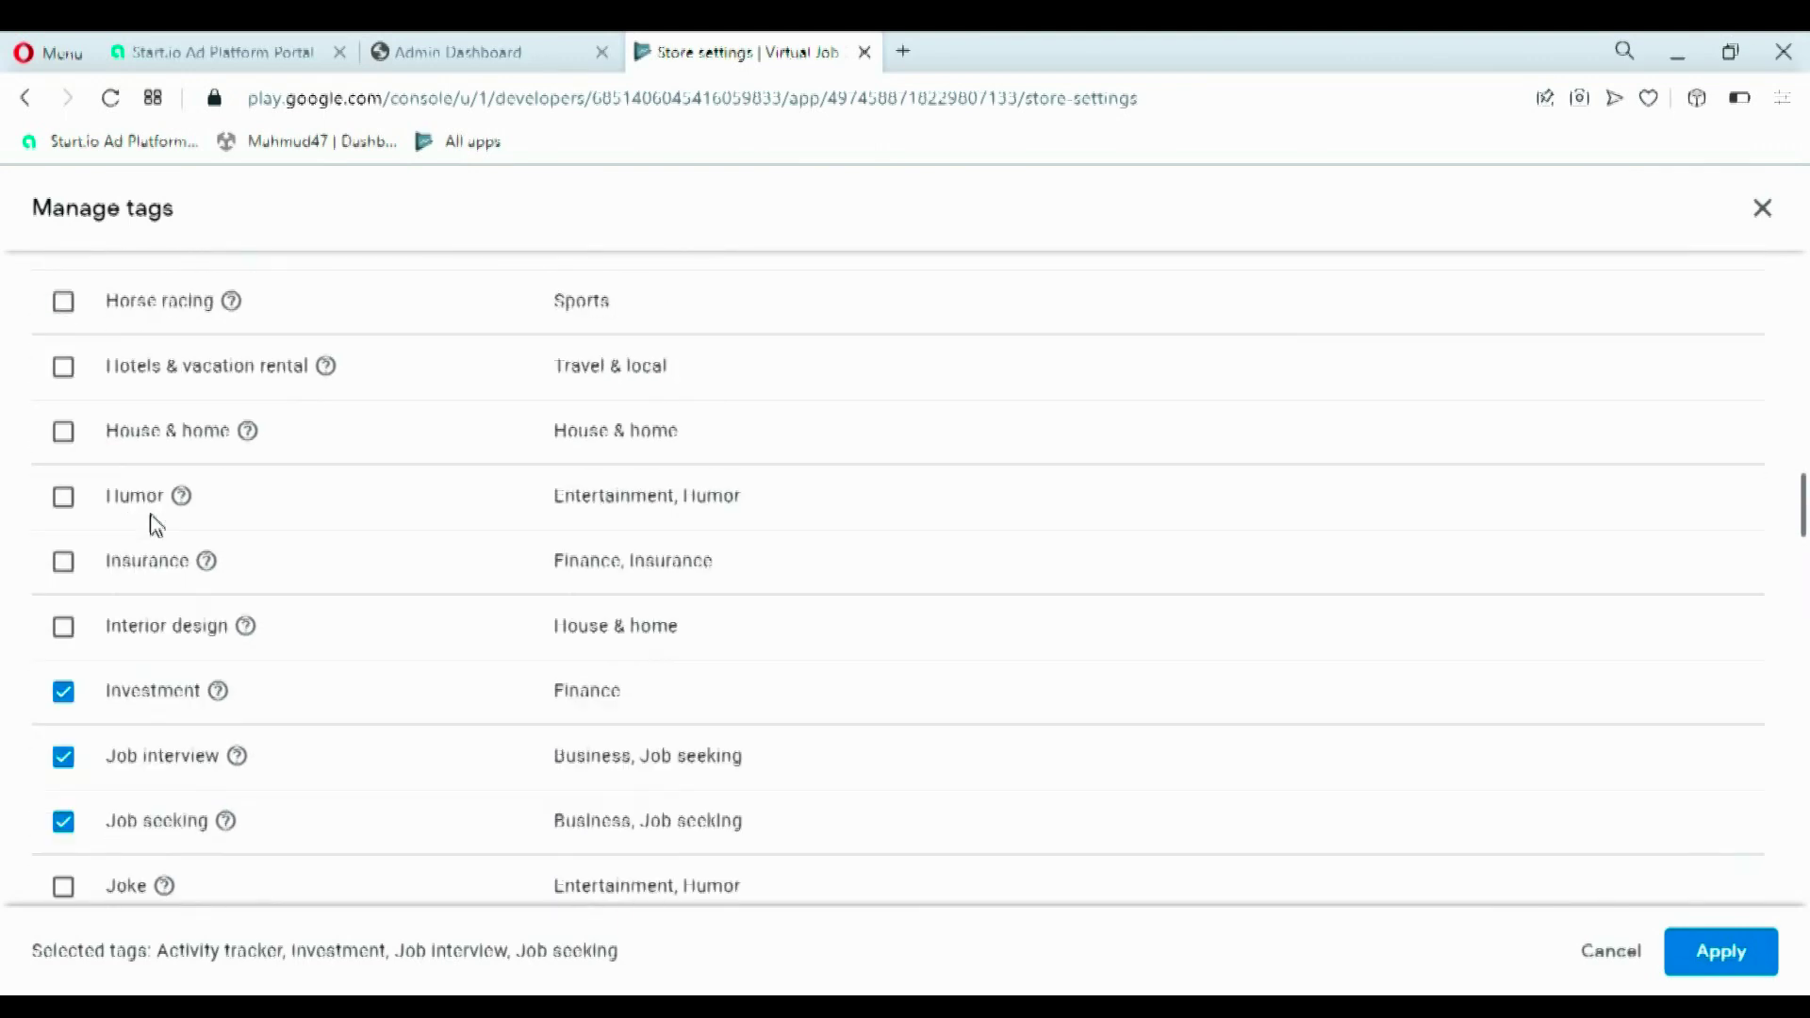
scroll(156, 525, "up", 5)
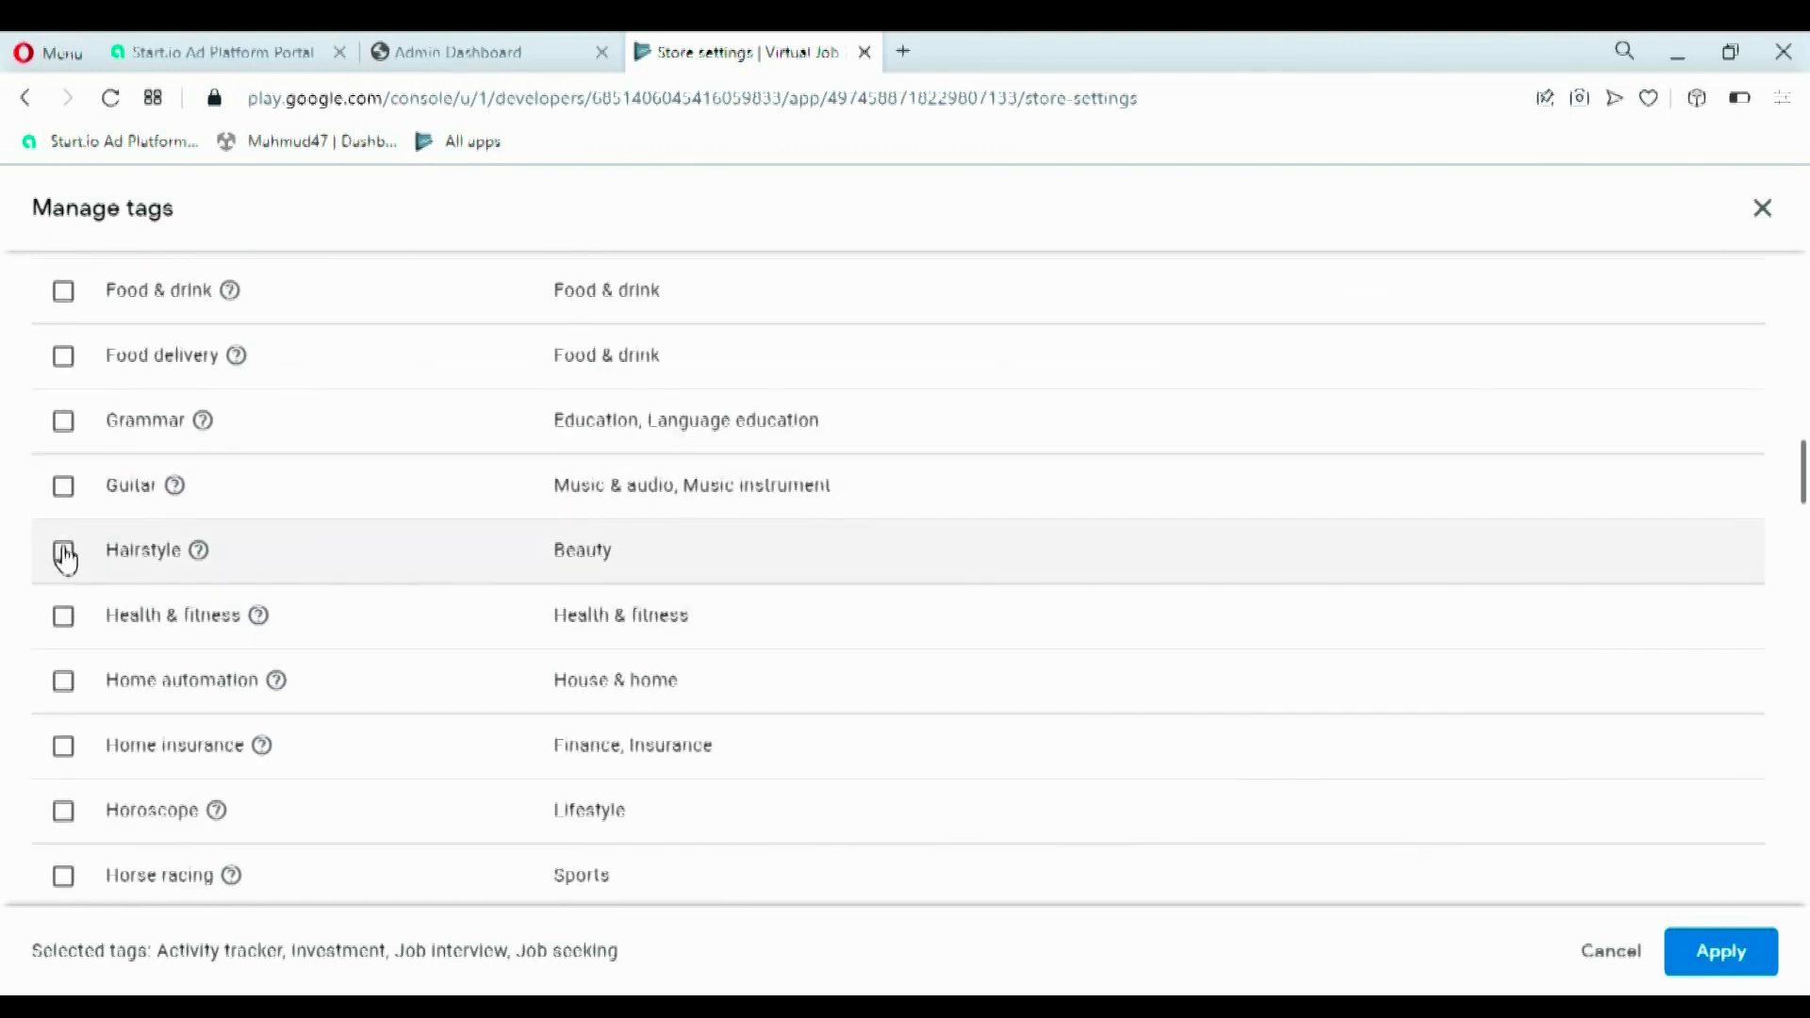
left_click(63, 550)
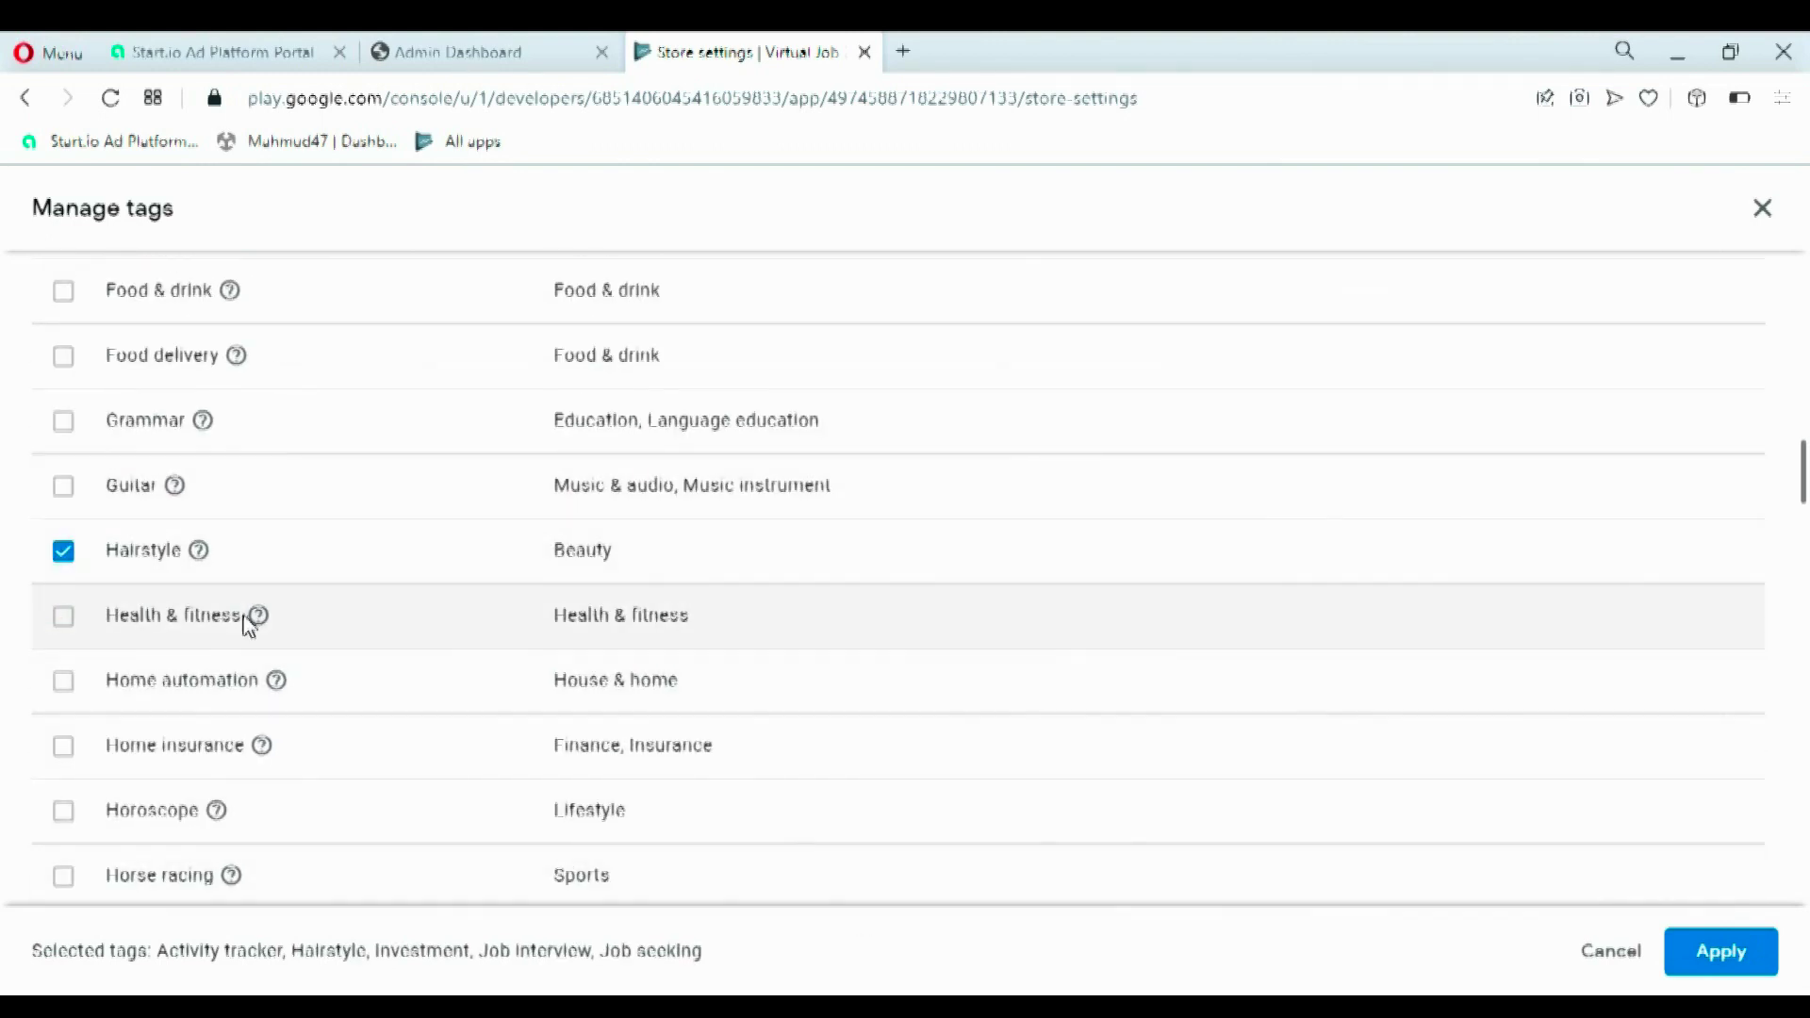
left_click(1721, 954)
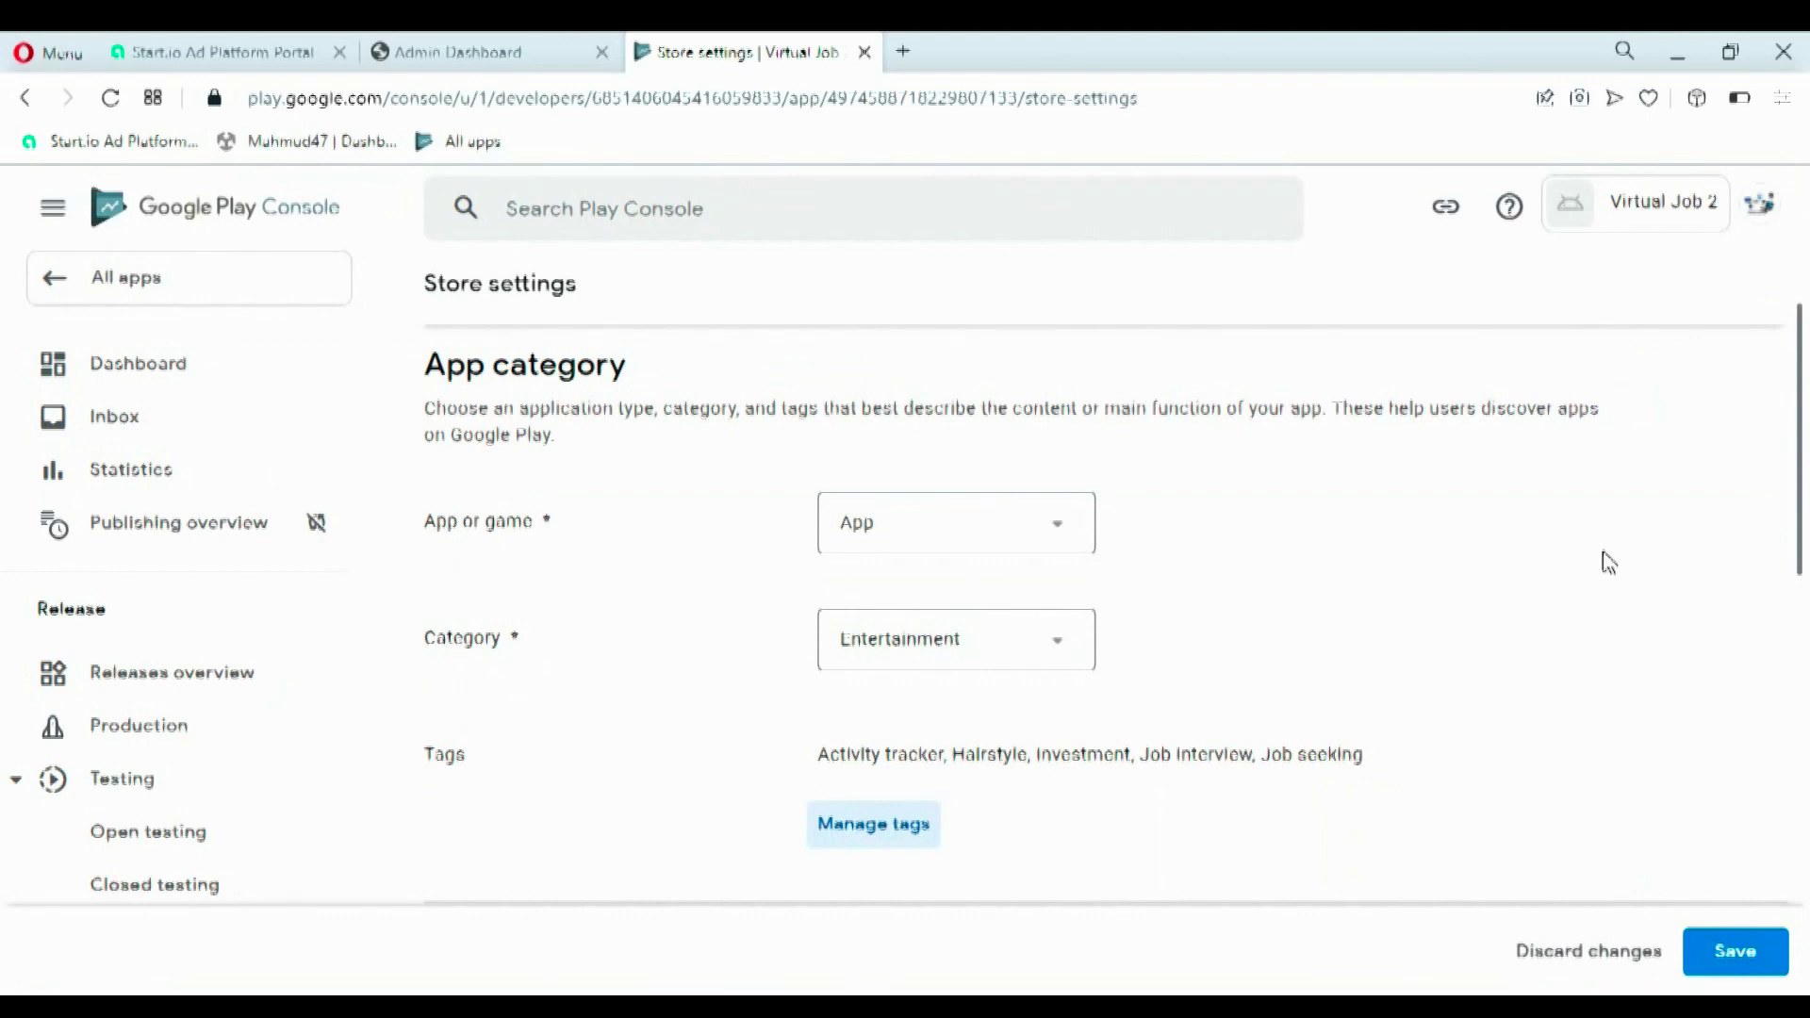
- Correct the contact email and phone number, paste the website URL, and save the store settings
left_click_drag(1804, 467, 1798, 694)
left_click(921, 506)
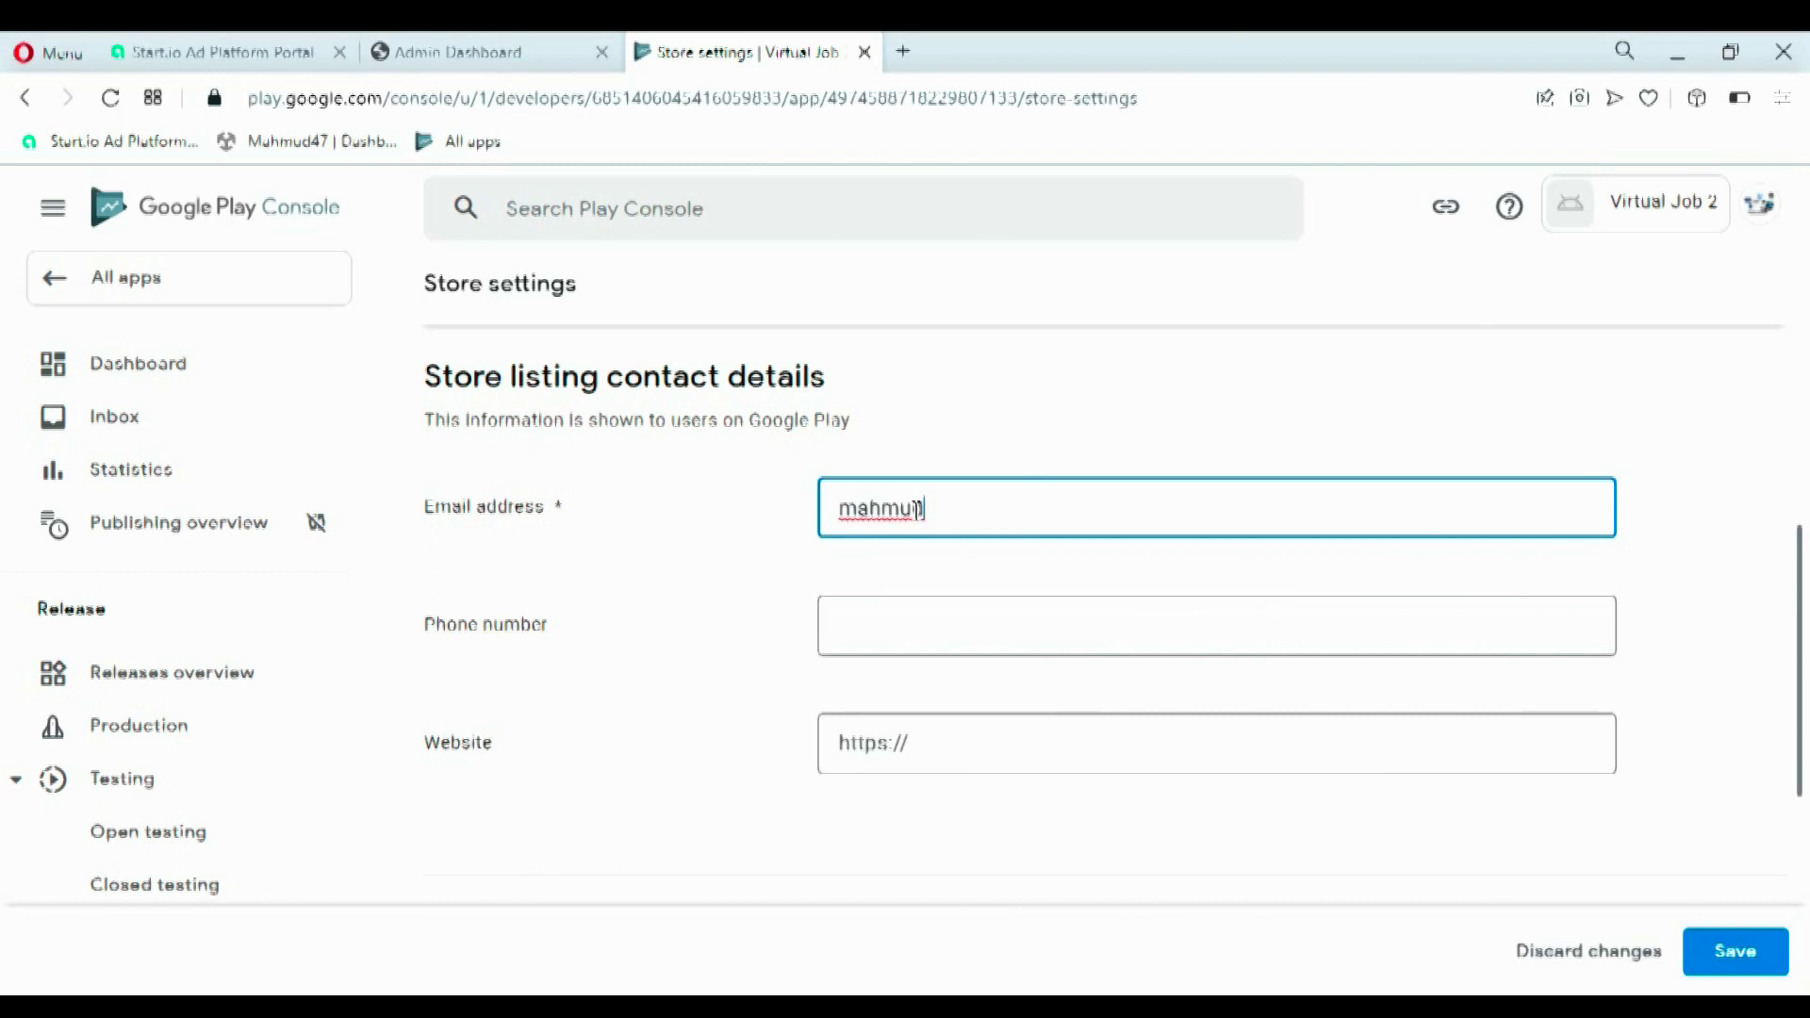
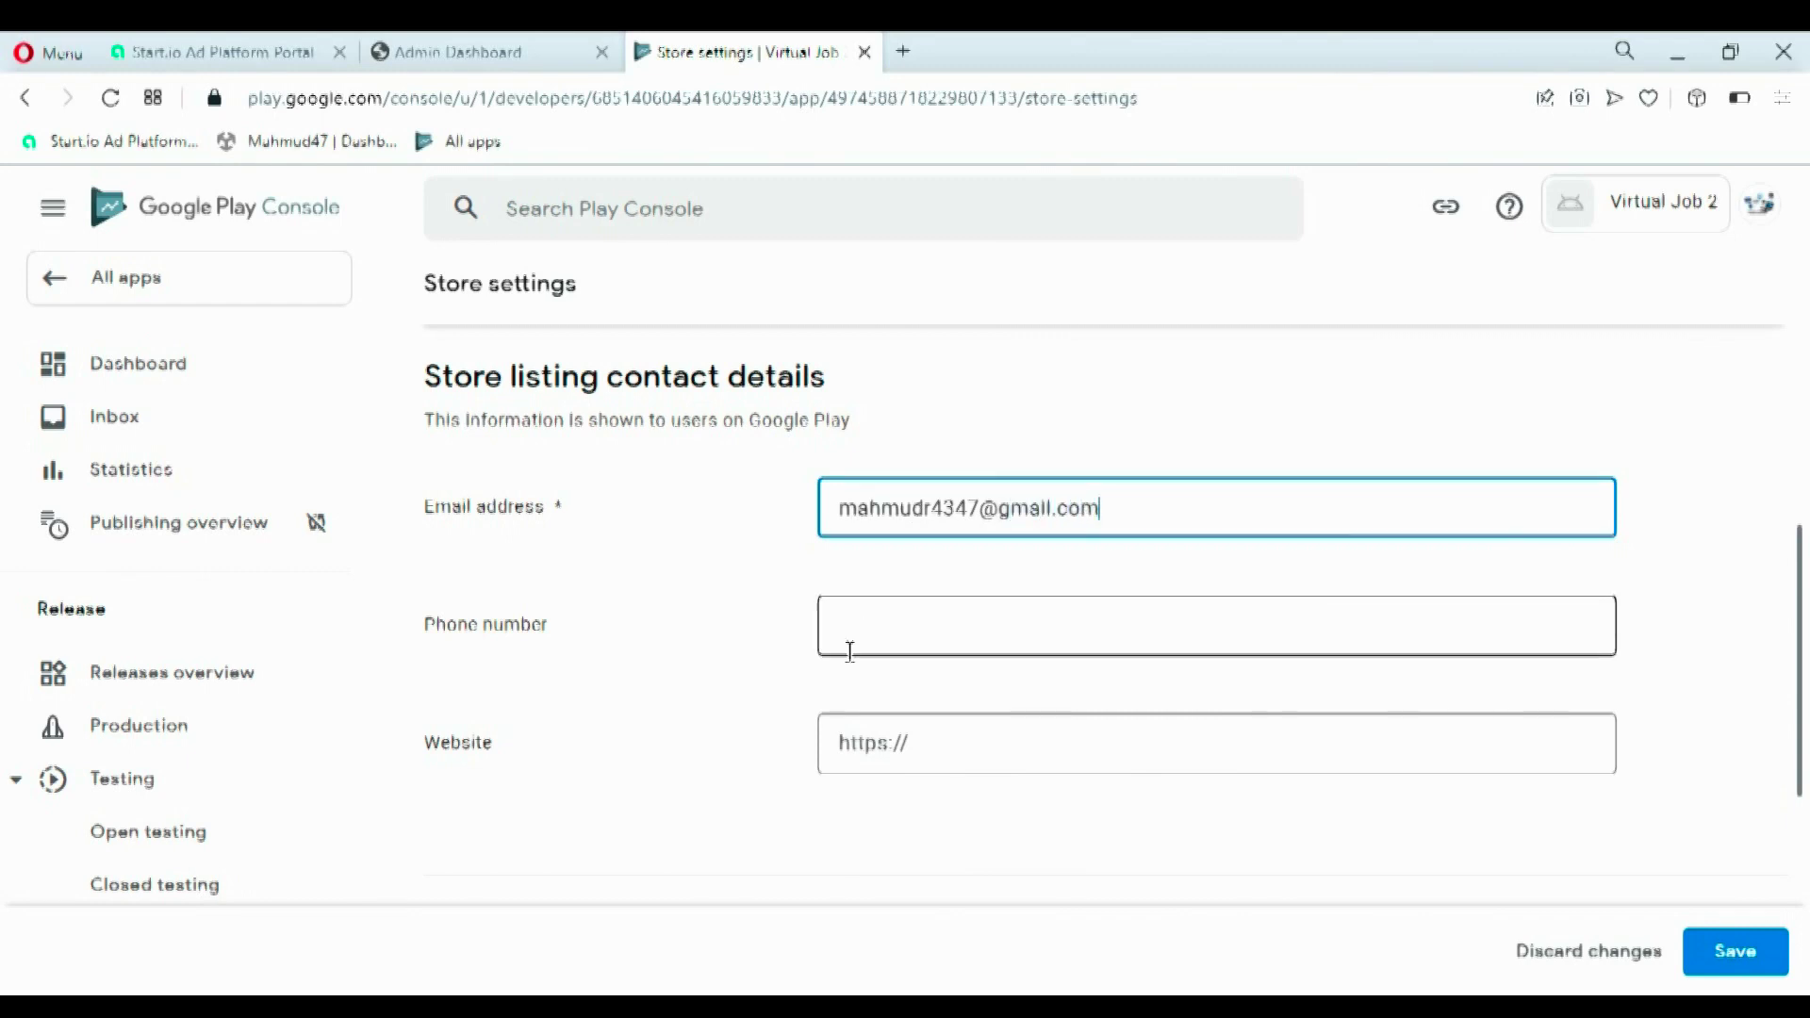
left_click(849, 644)
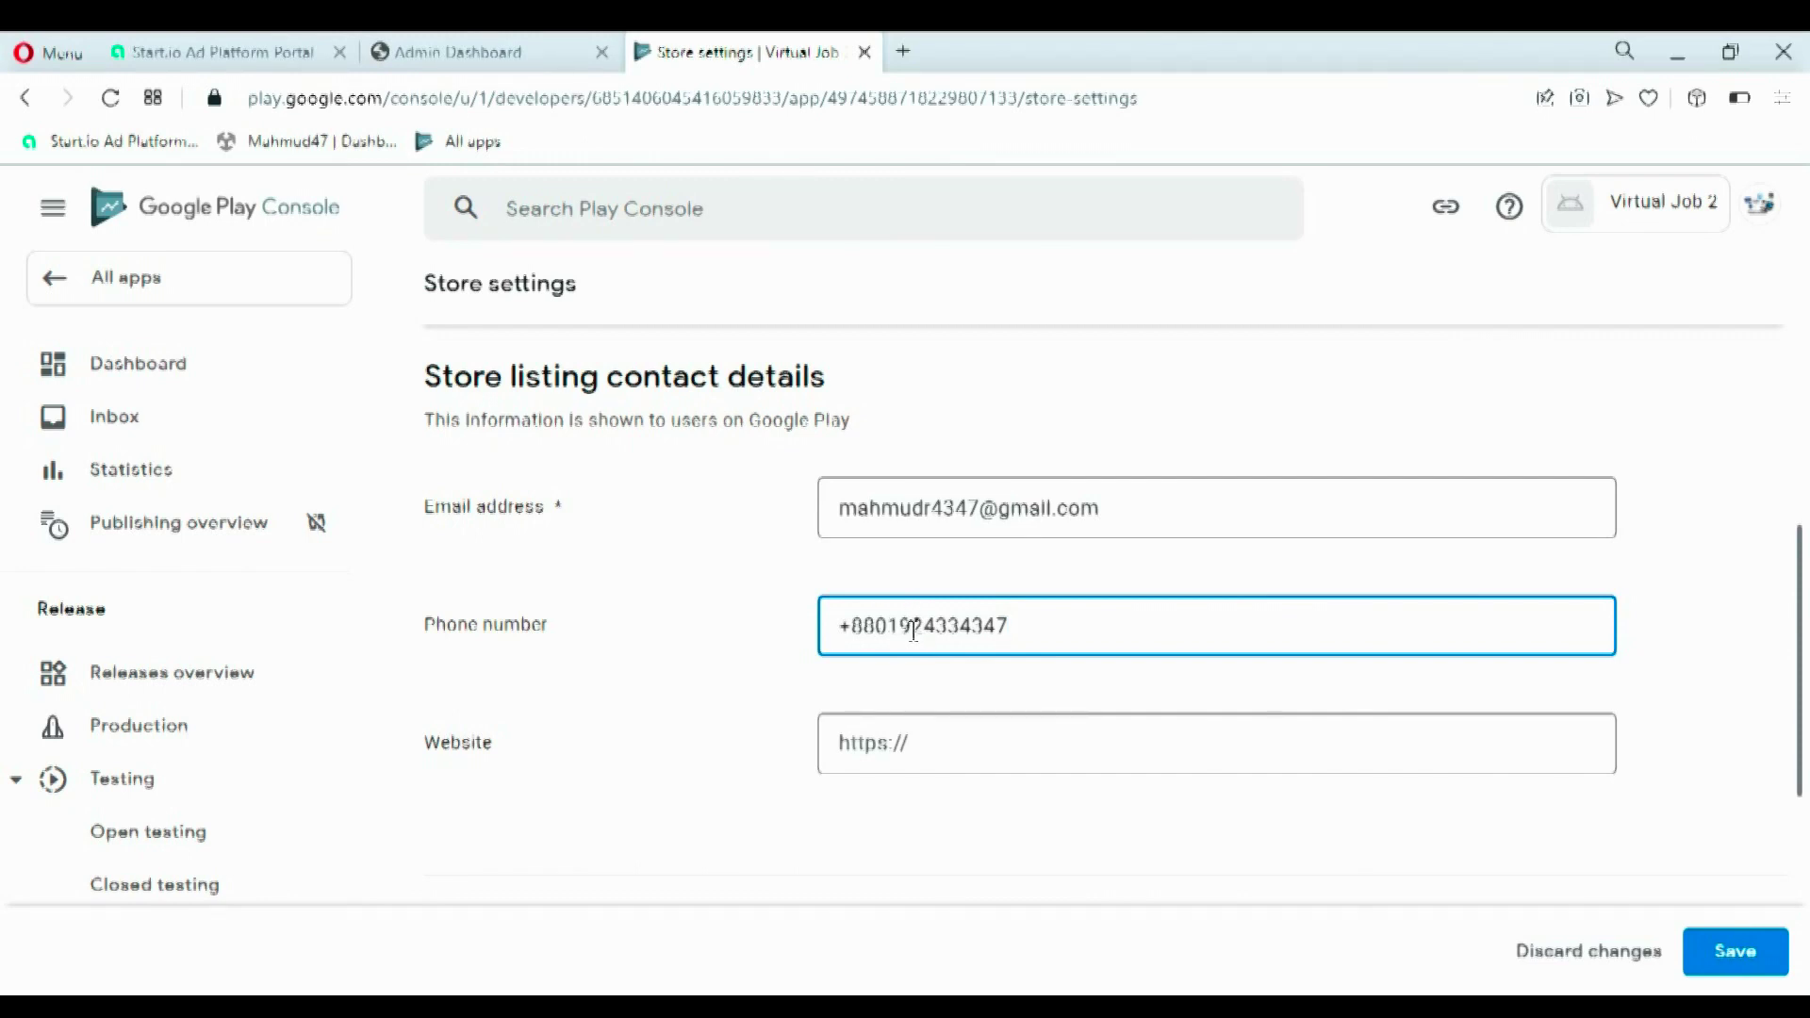
key("BackSpace")
type("8")
left_click(956, 760)
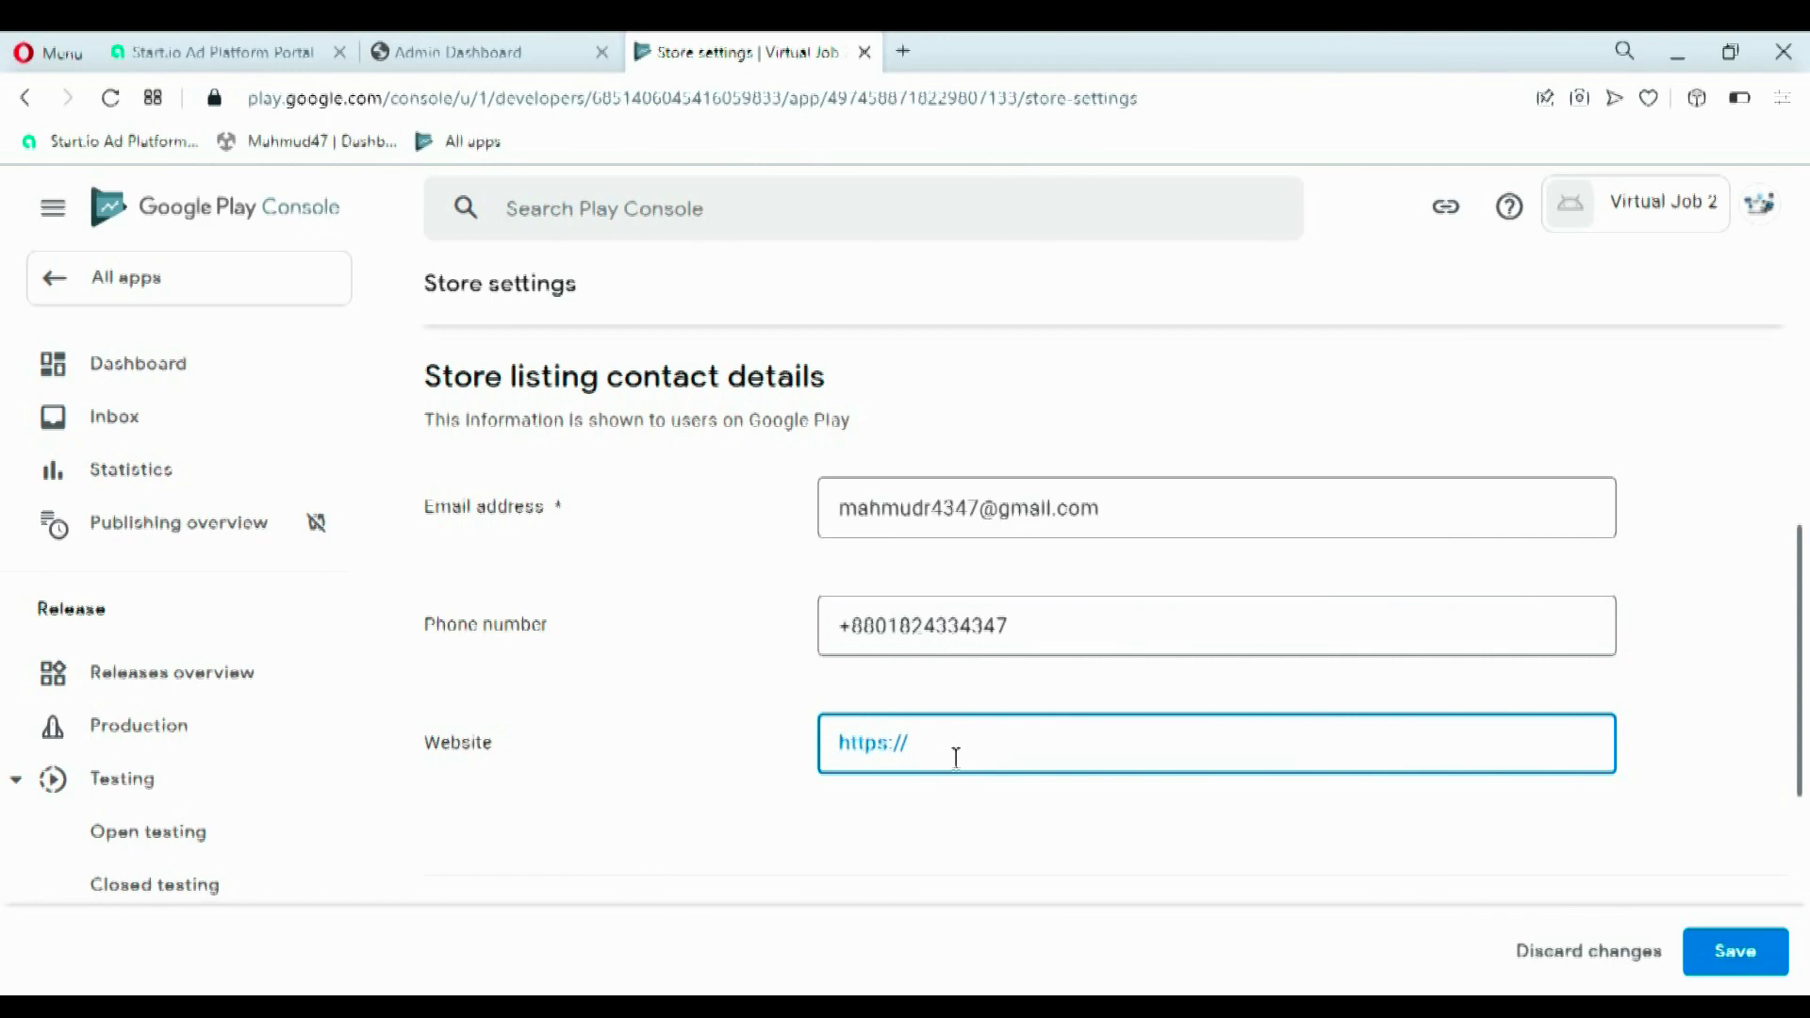
type("https://virtualjobbd.blogspot.com/")
left_click_drag(1806, 651, 1791, 806)
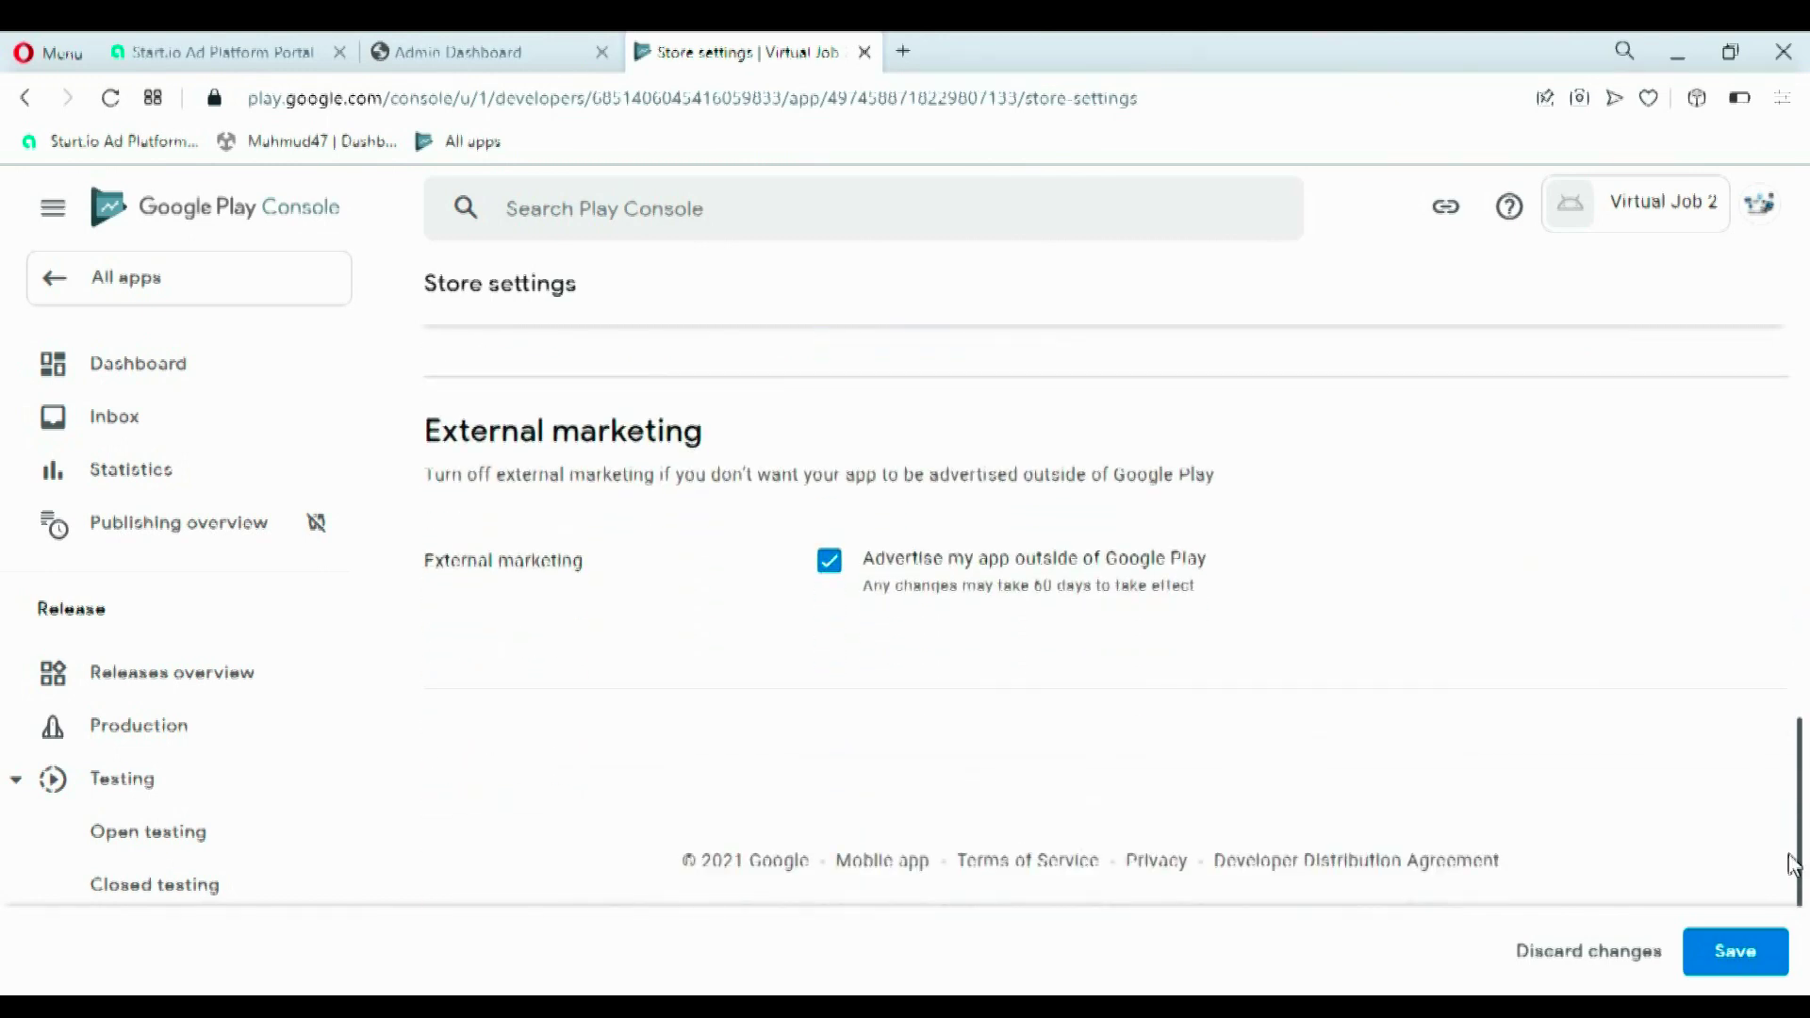
left_click(1715, 957)
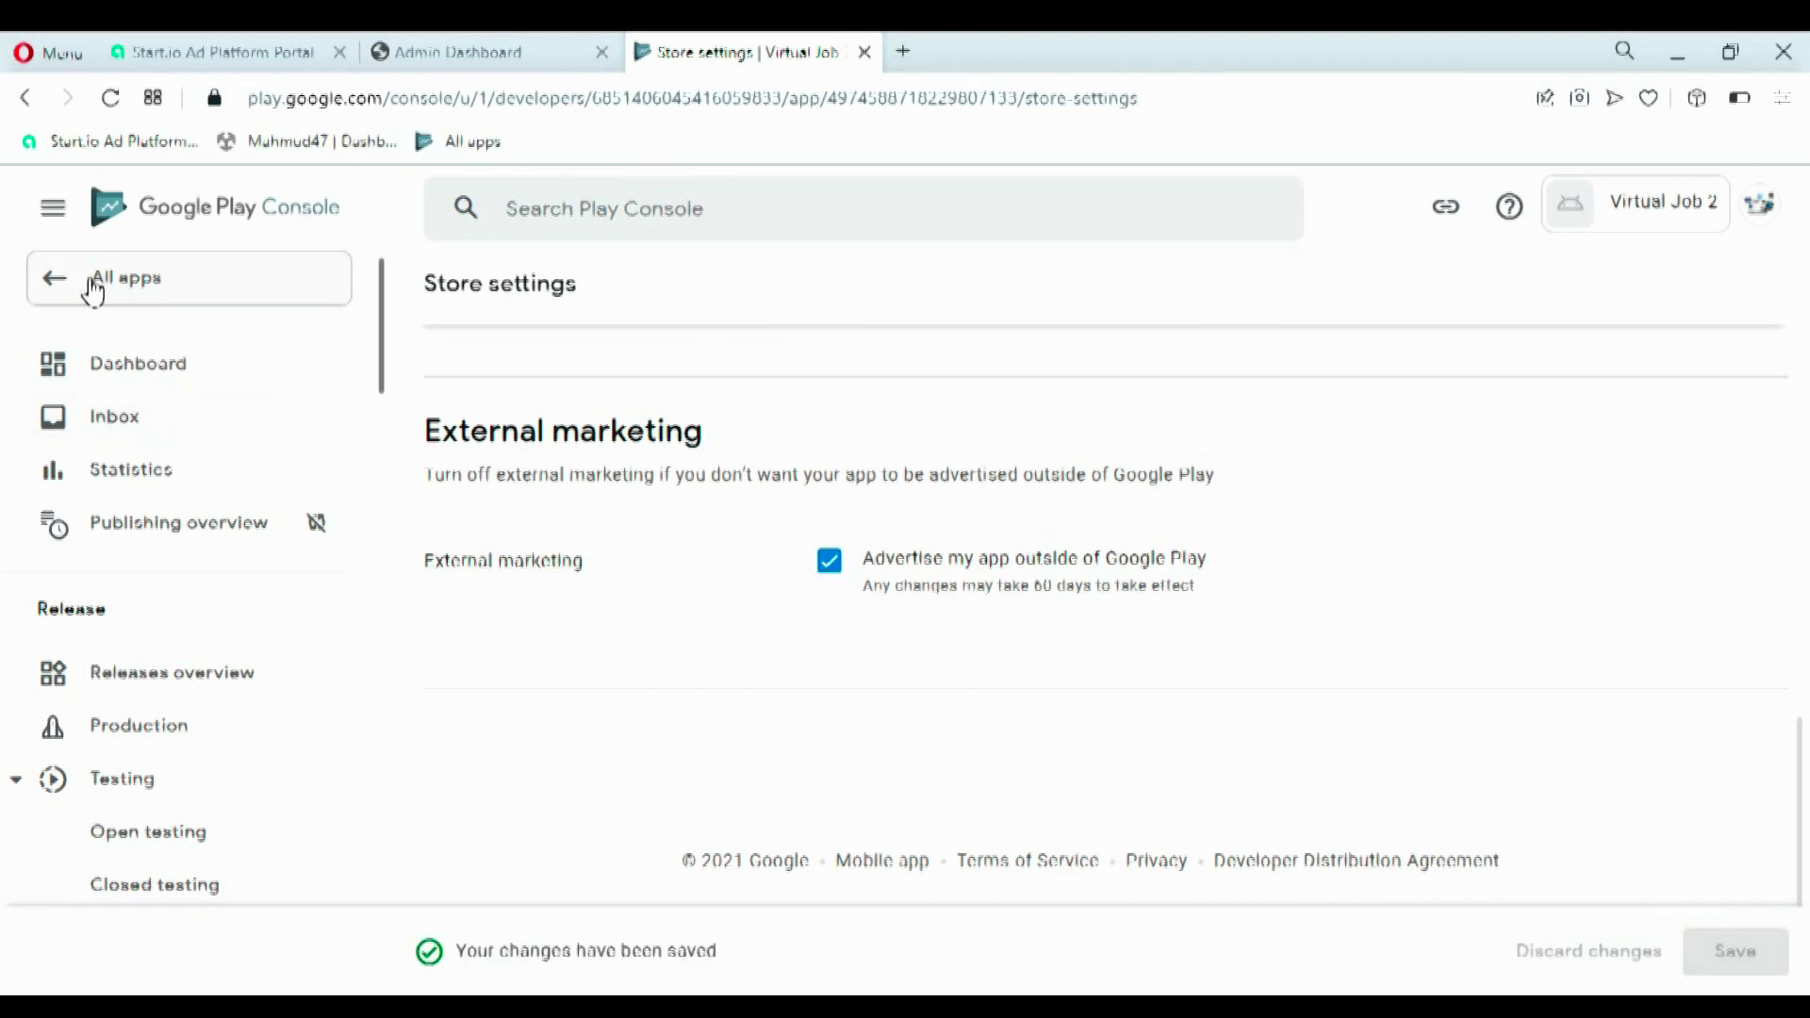
left_click(54, 281)
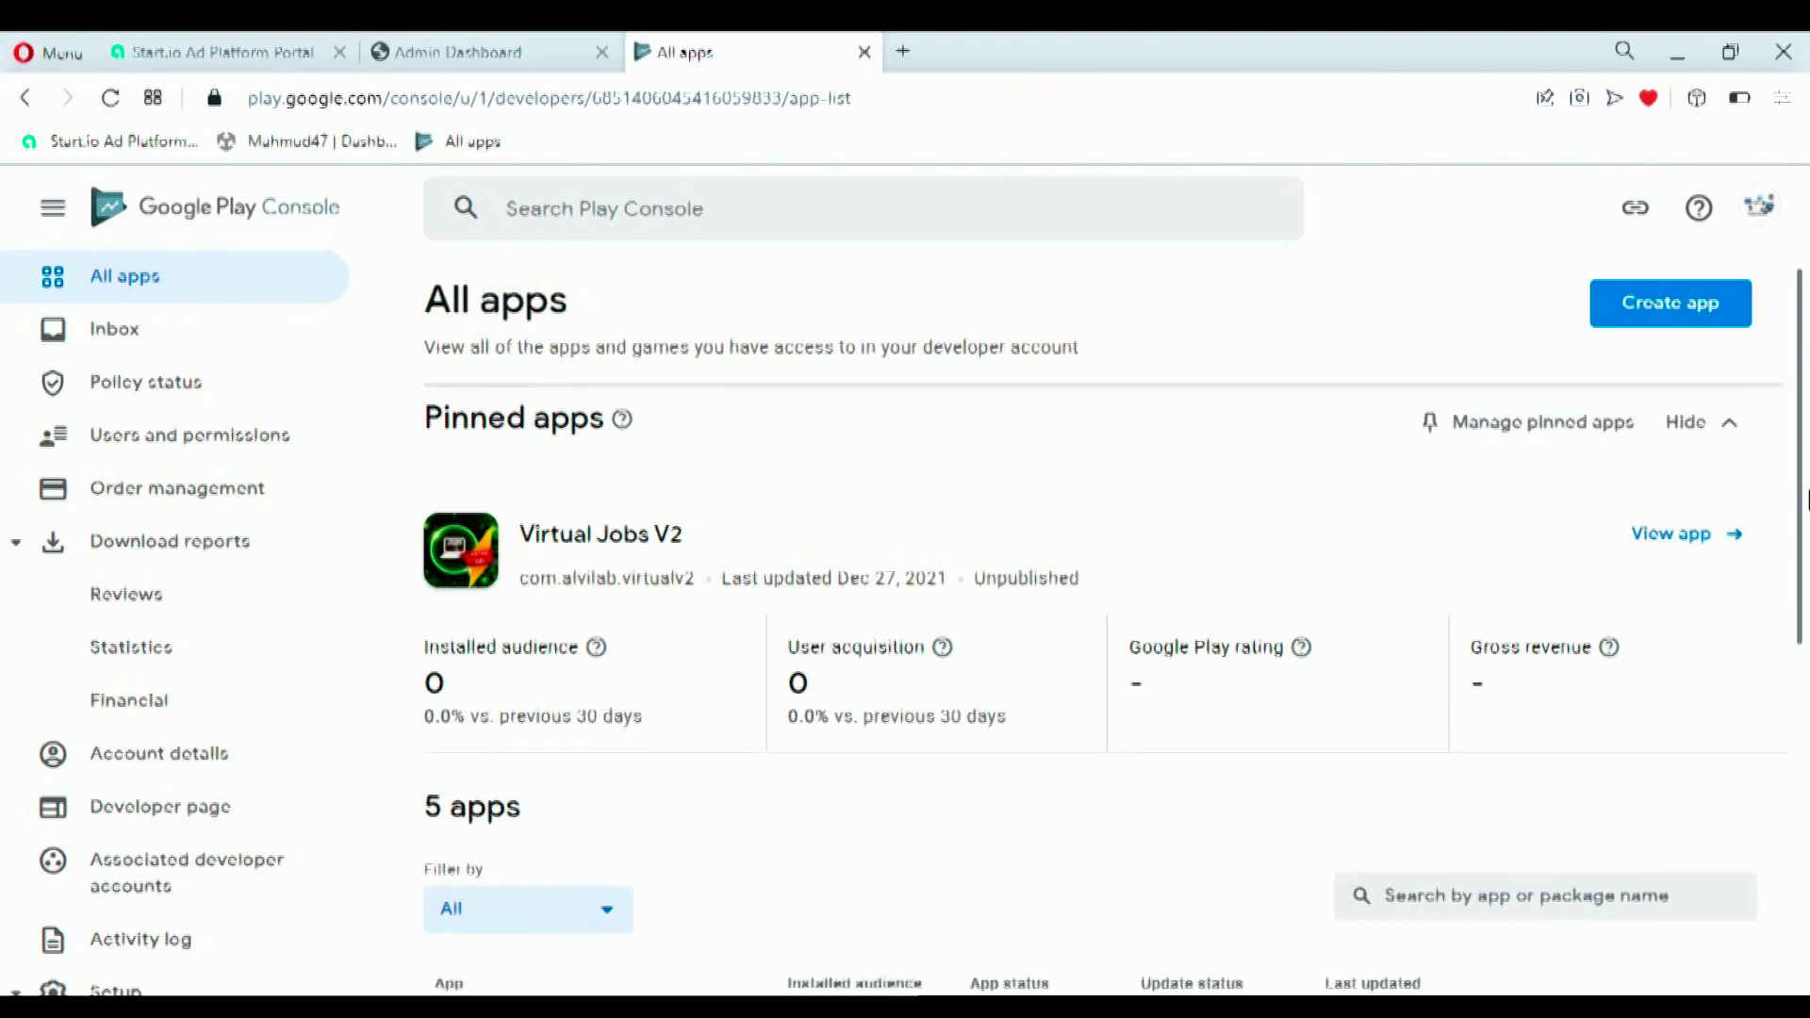
- Open Virtual Job 2 from All apps and start 'Set up your store listing'
scroll(1245, 797, "down", 5)
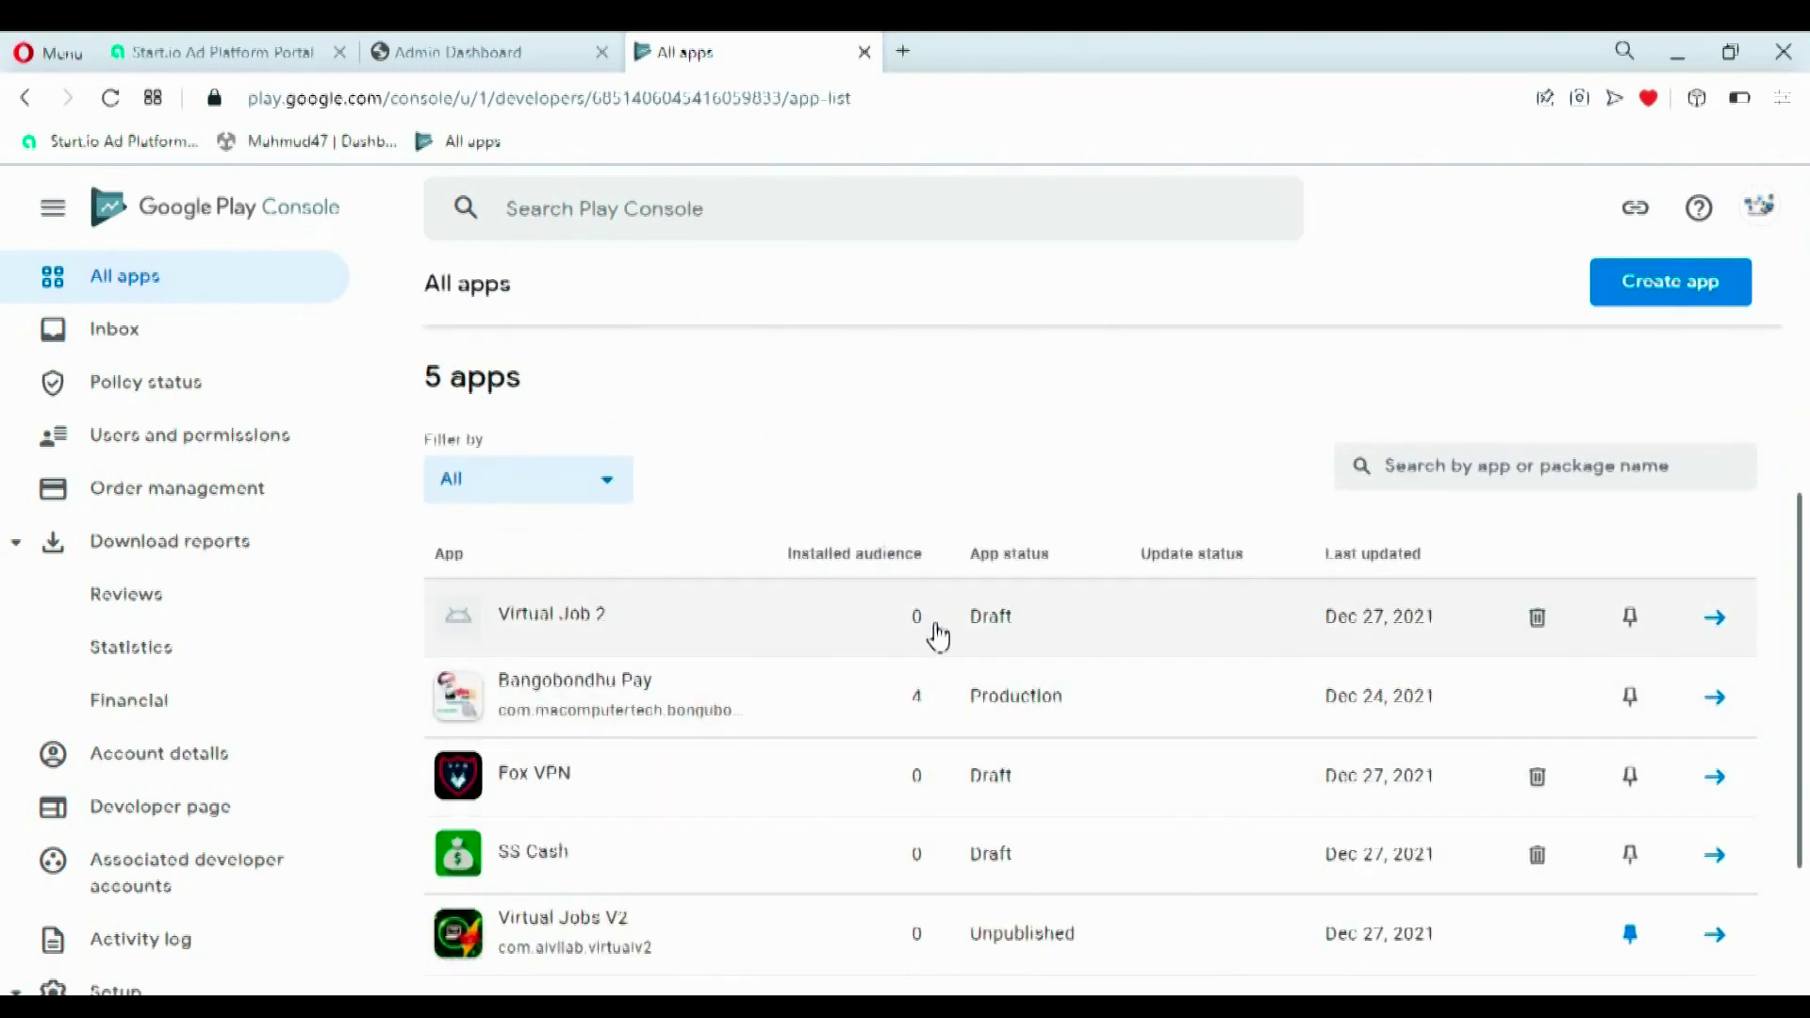
left_click(933, 623)
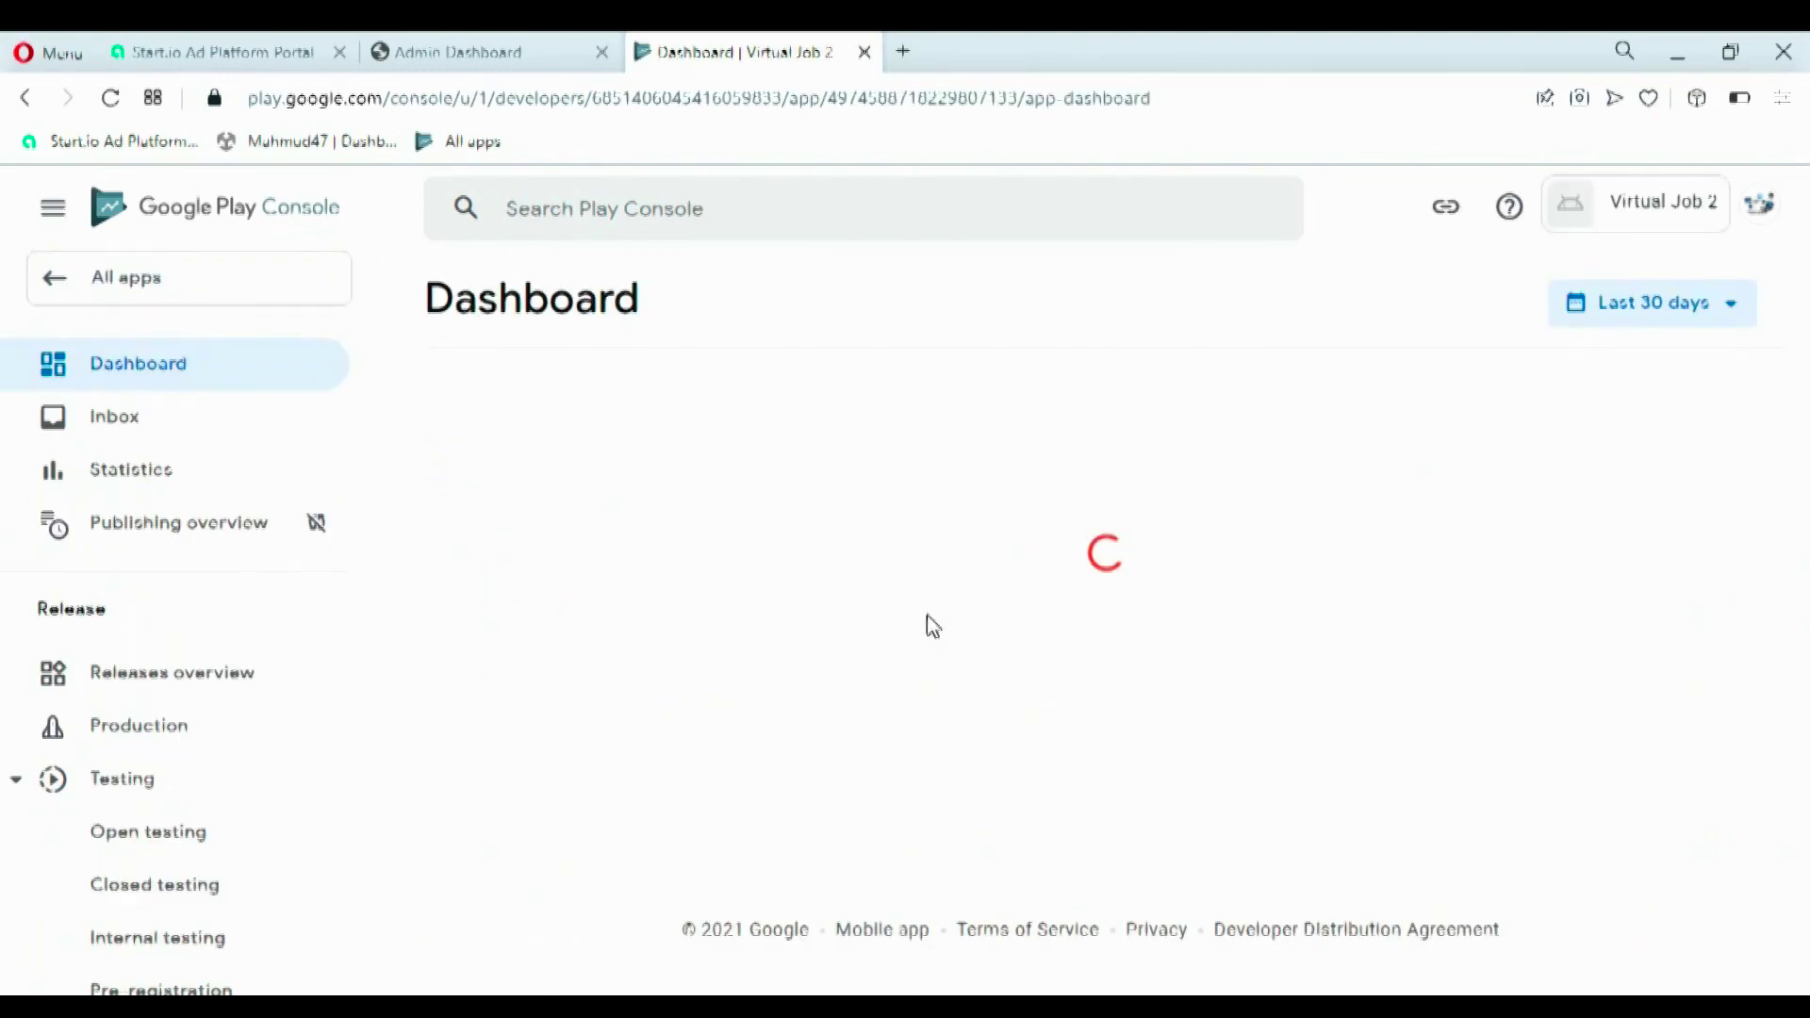
left_click_drag(1804, 406, 1776, 650)
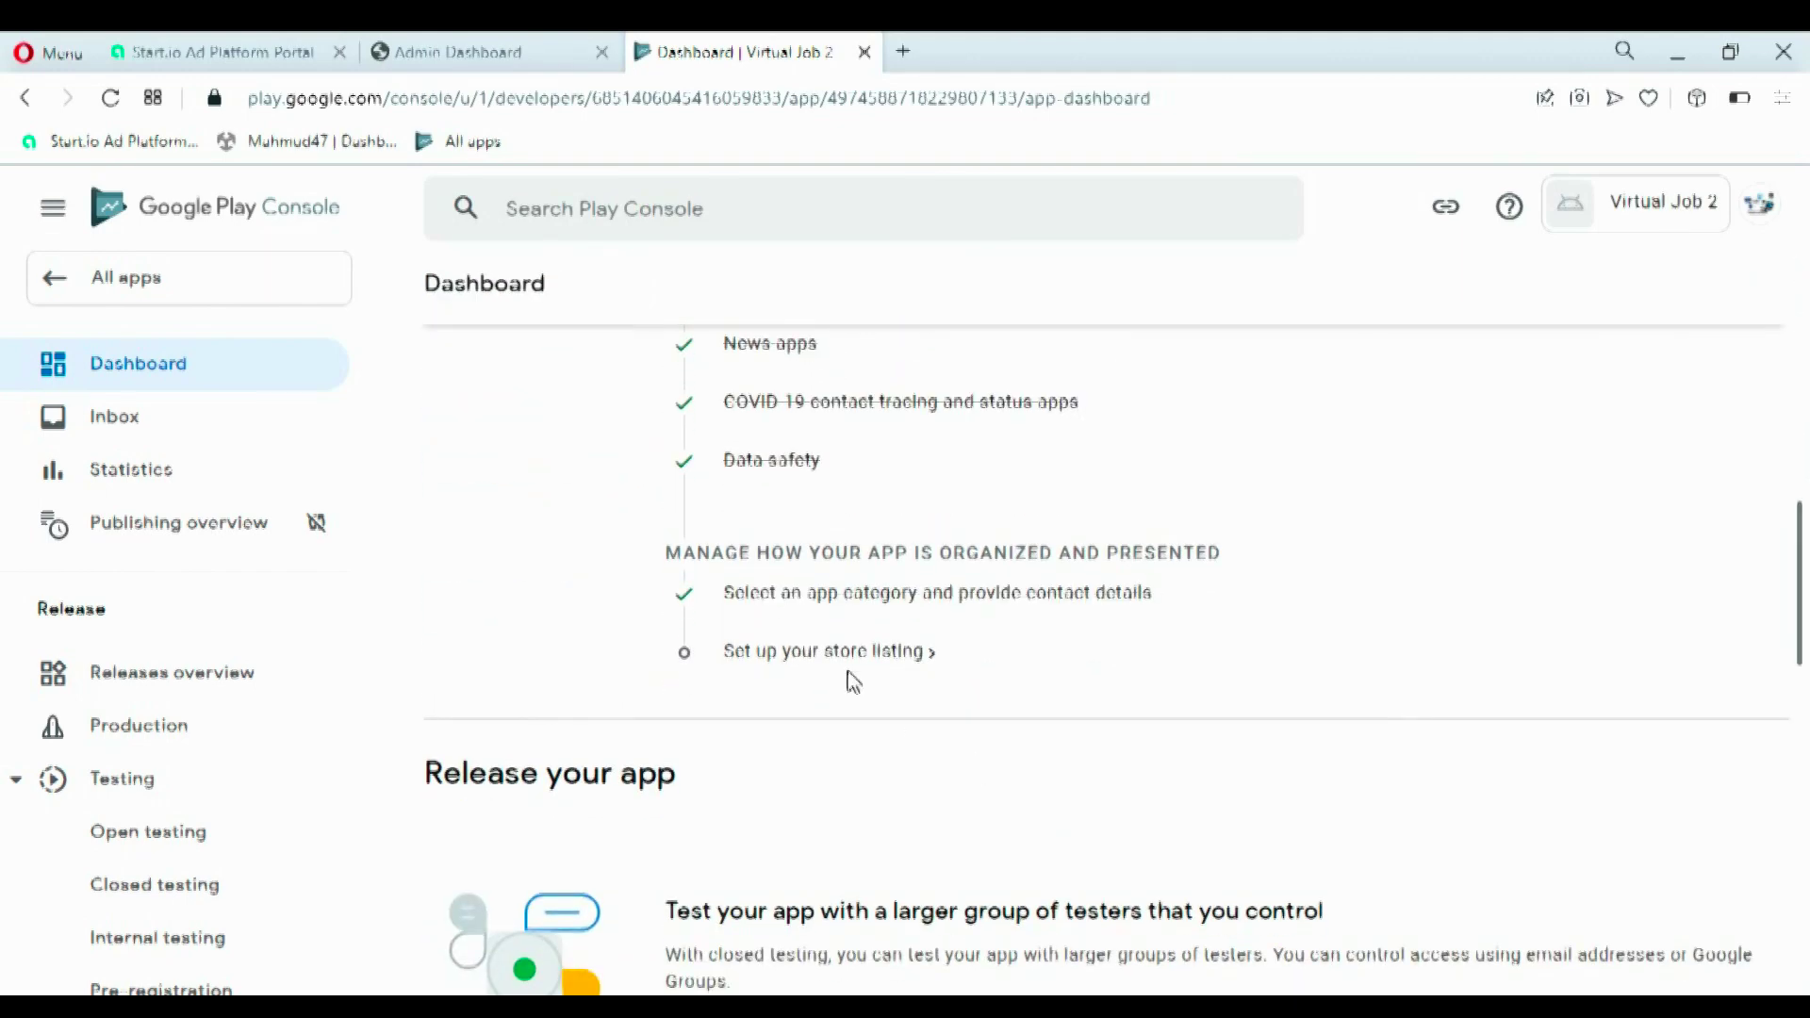
left_click(830, 653)
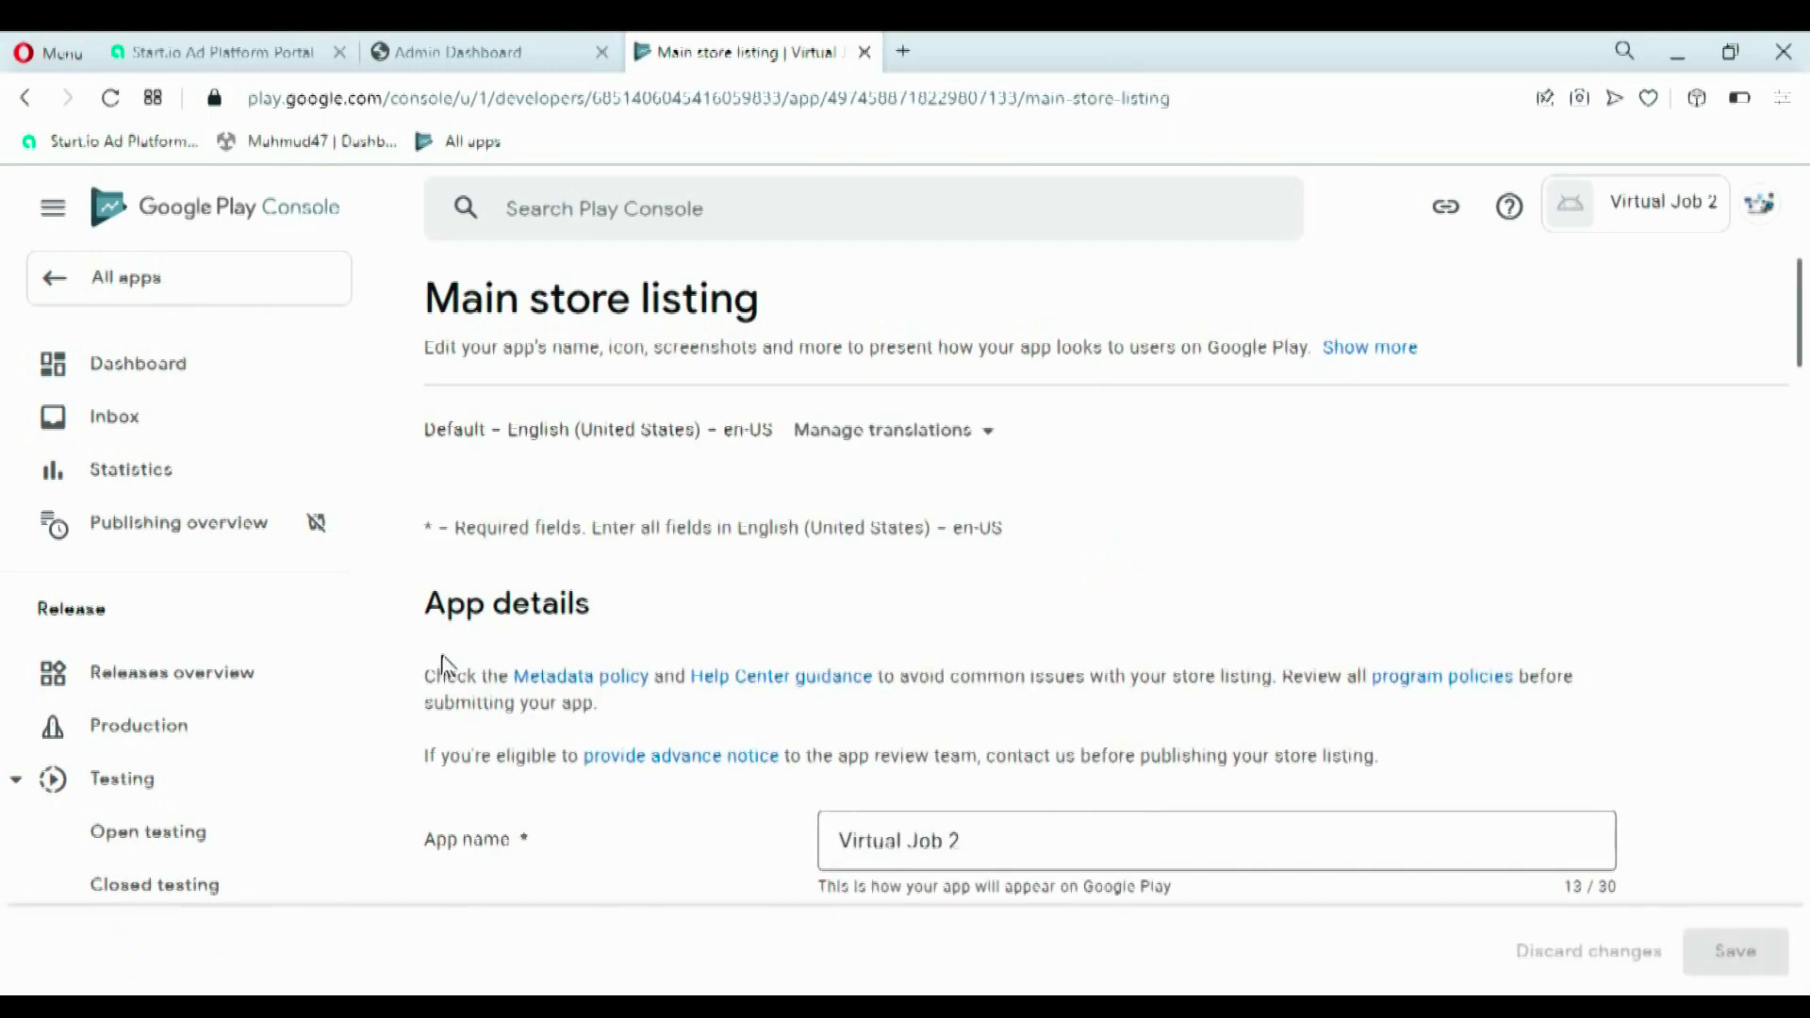
- Paste the short description sentence into the store listing
left_click_drag(1804, 344, 1805, 415)
left_click(916, 503)
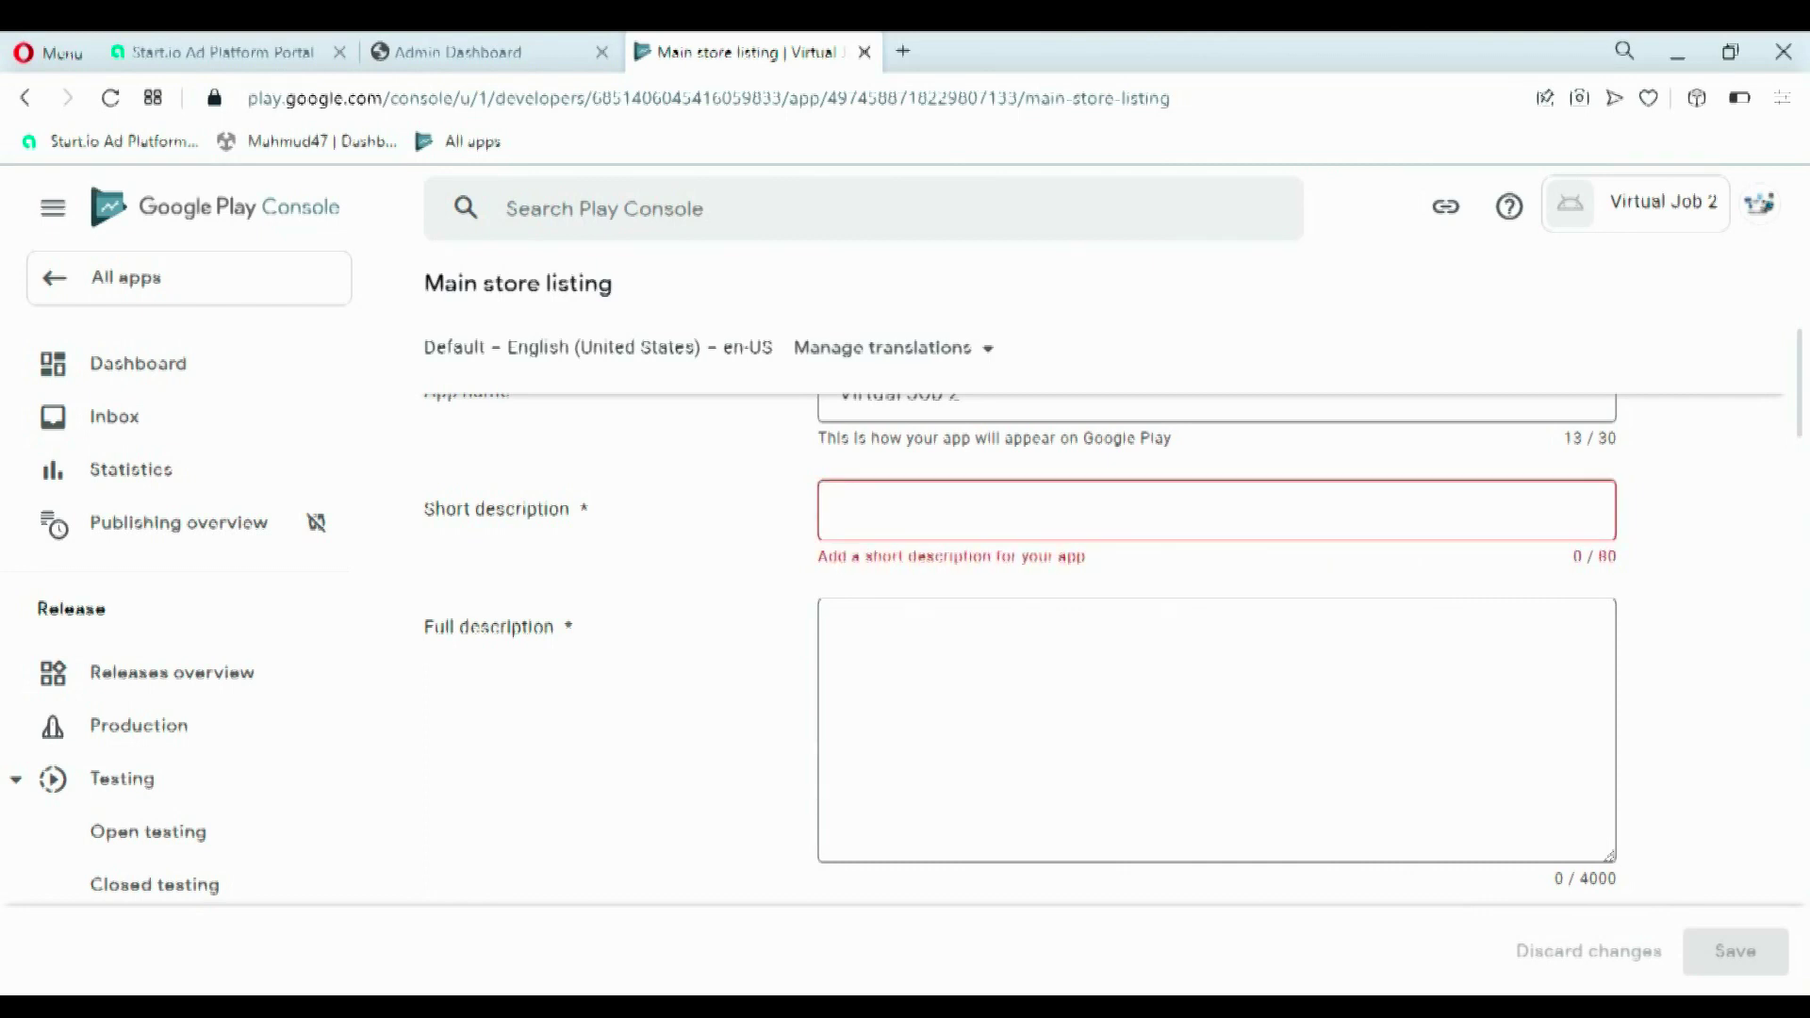
left_click(924, 497)
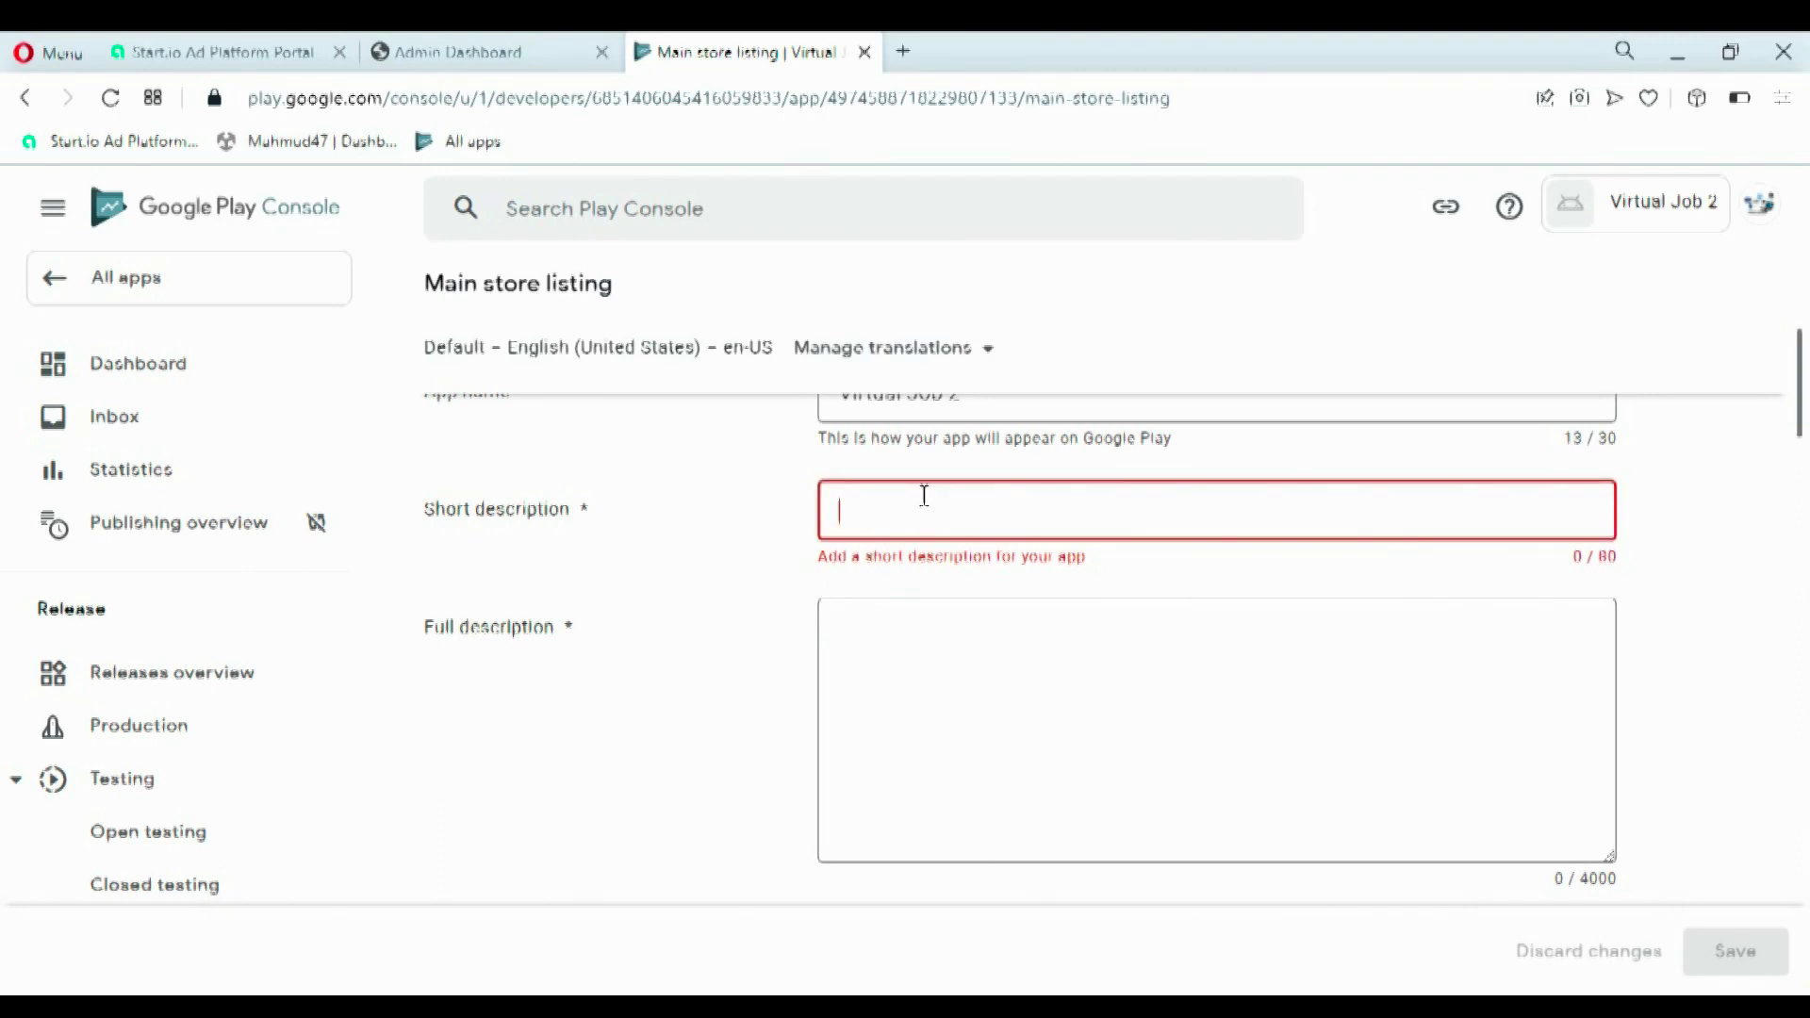
type("Virtual Jobs refer to any type of work performed from outside of office.")
- Paste the 476-character virtual jobs text as the full description
left_click(1081, 679)
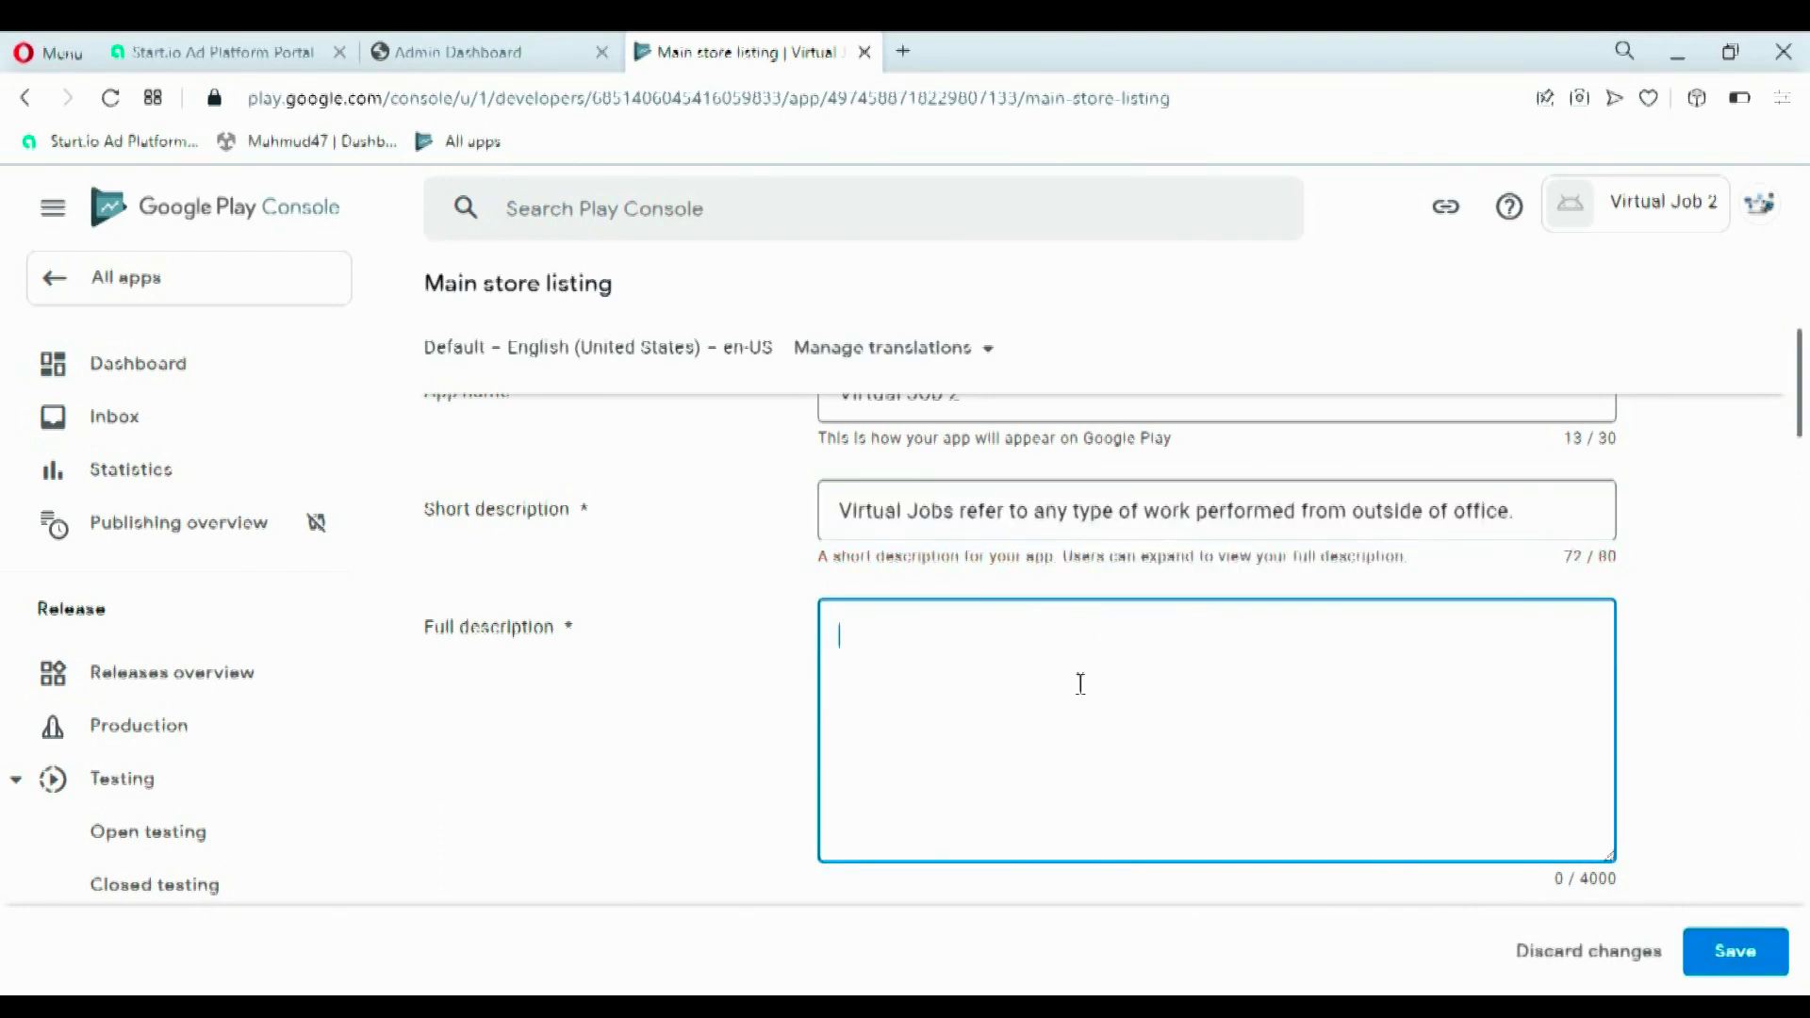
key("alt+Tab")
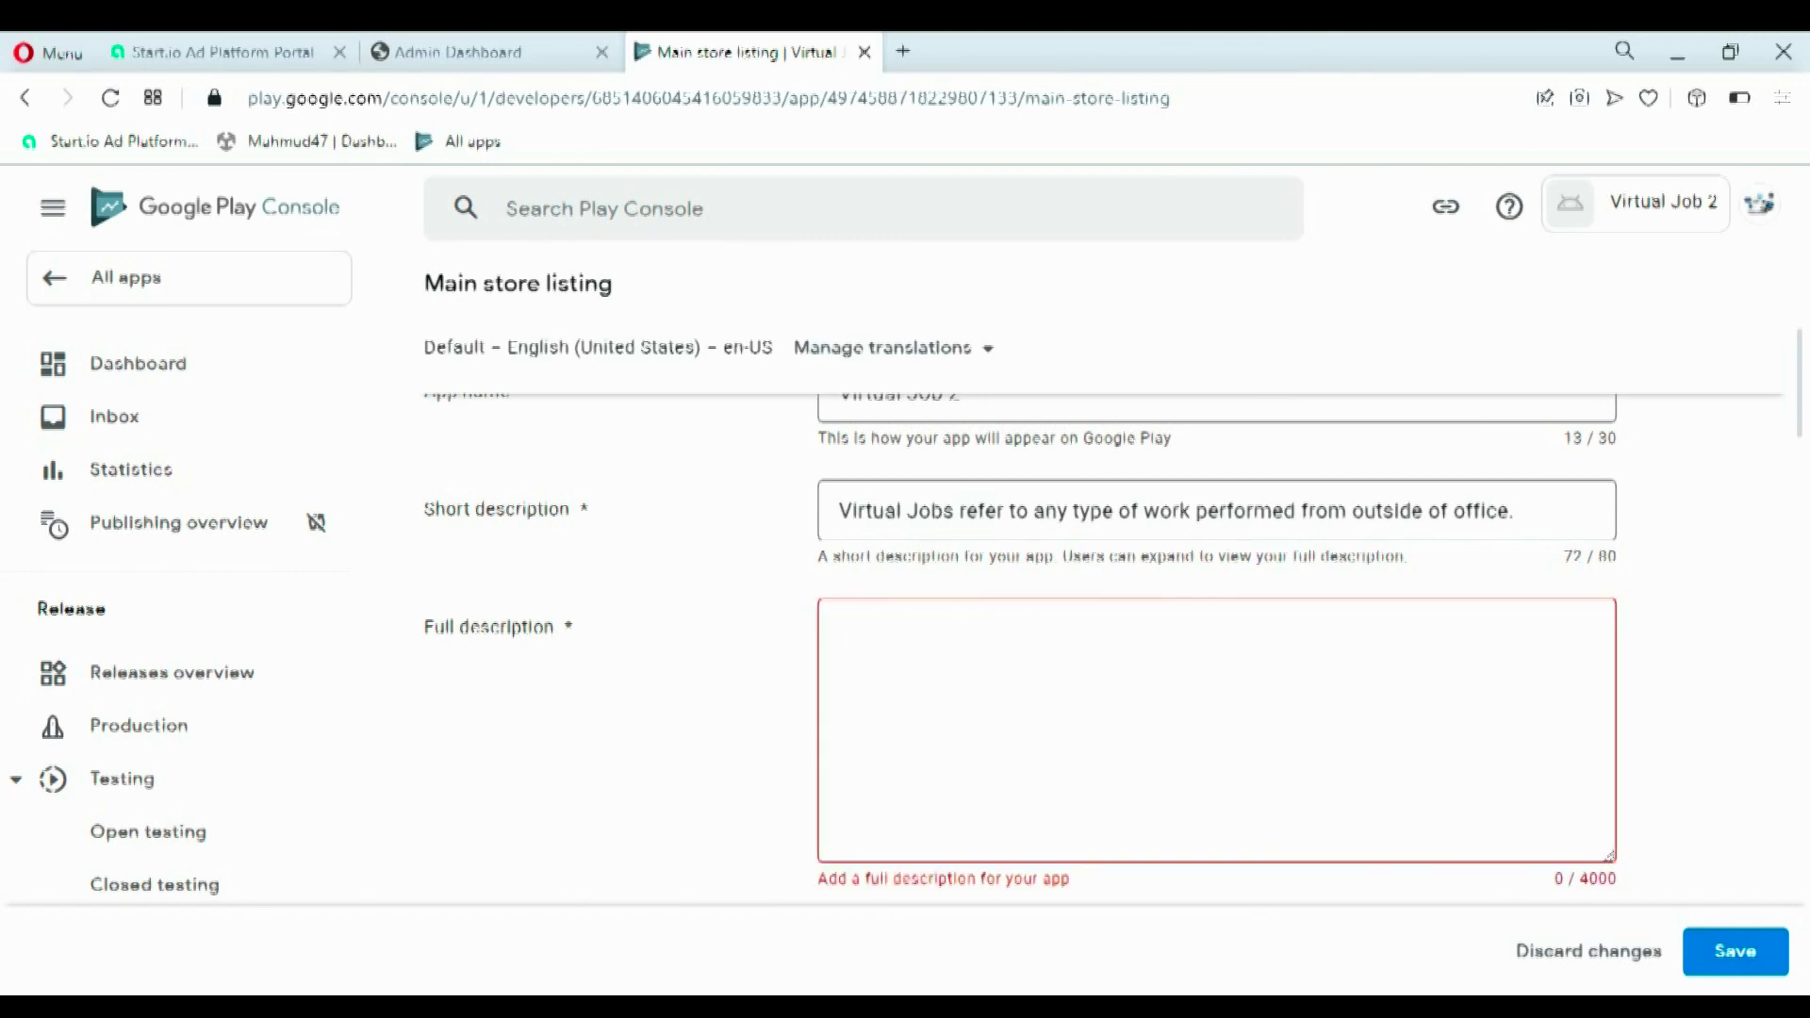
left_click(883, 626)
key("ctrl+v")
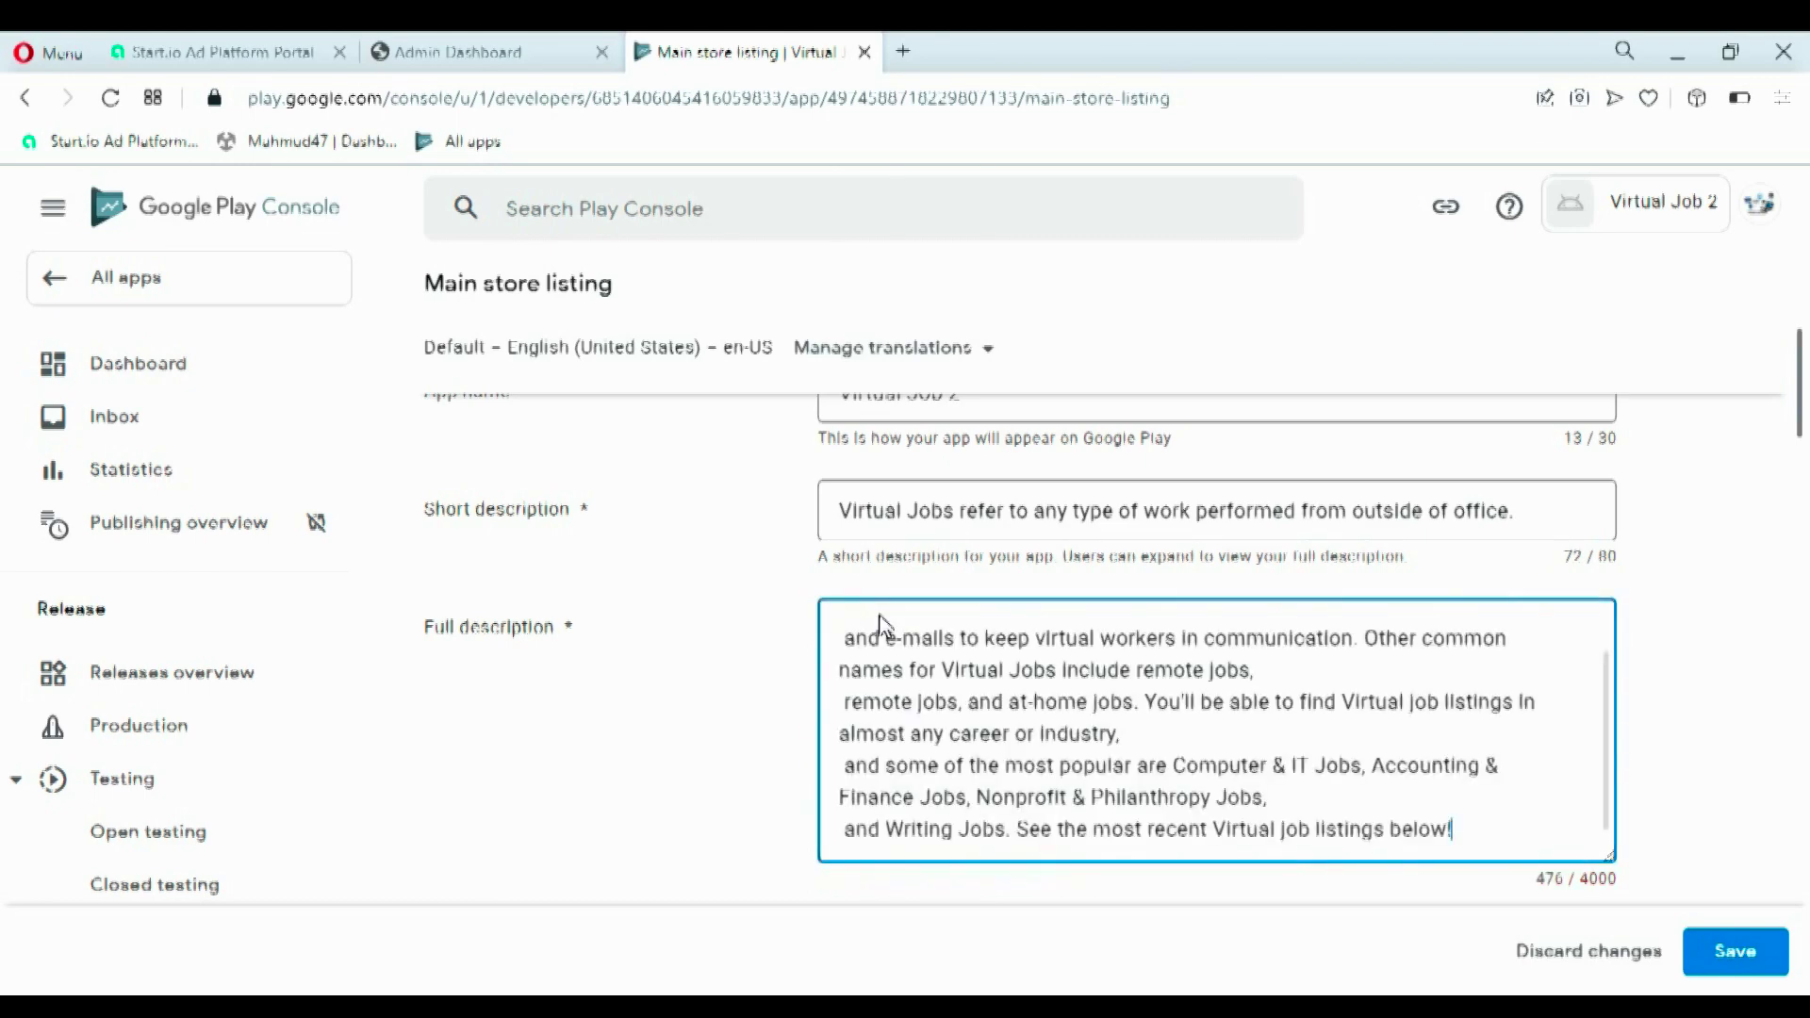
left_click_drag(1801, 415, 1802, 530)
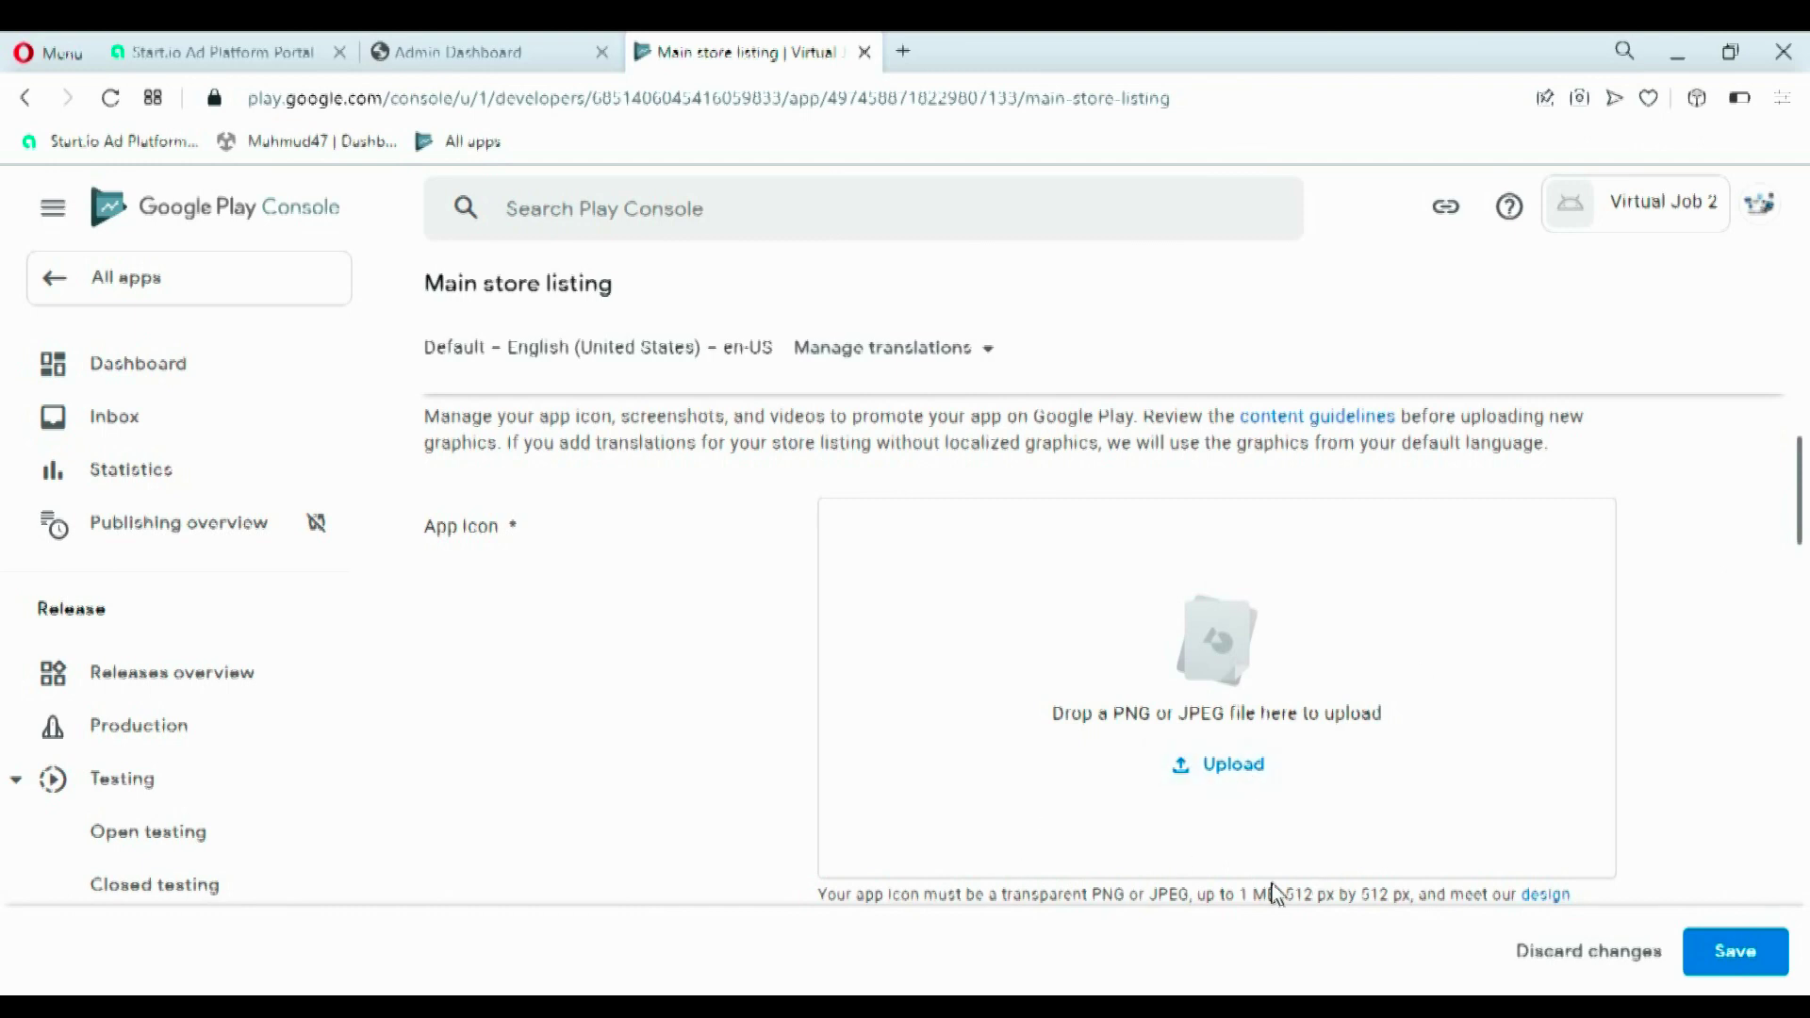
- Upload the 512x512 'logo v' image from Desktop > New folder as the app icon
left_click_drag(1286, 895, 1404, 903)
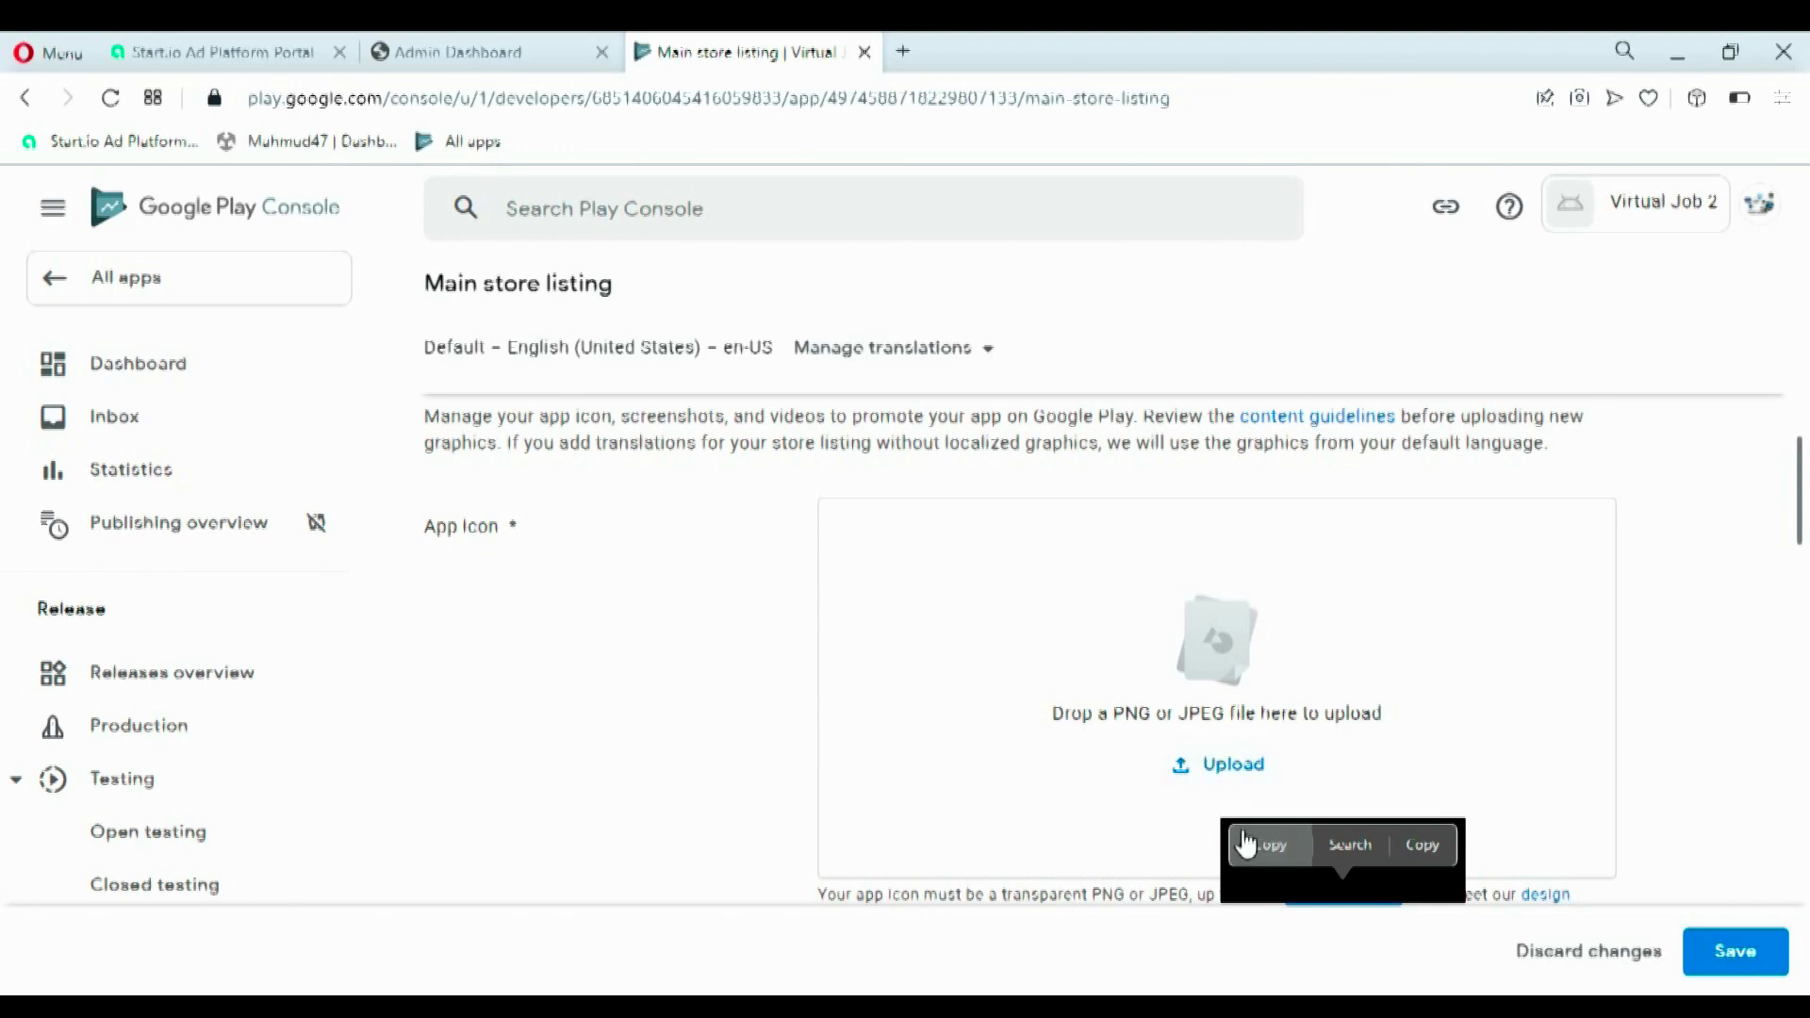
left_click(1216, 766)
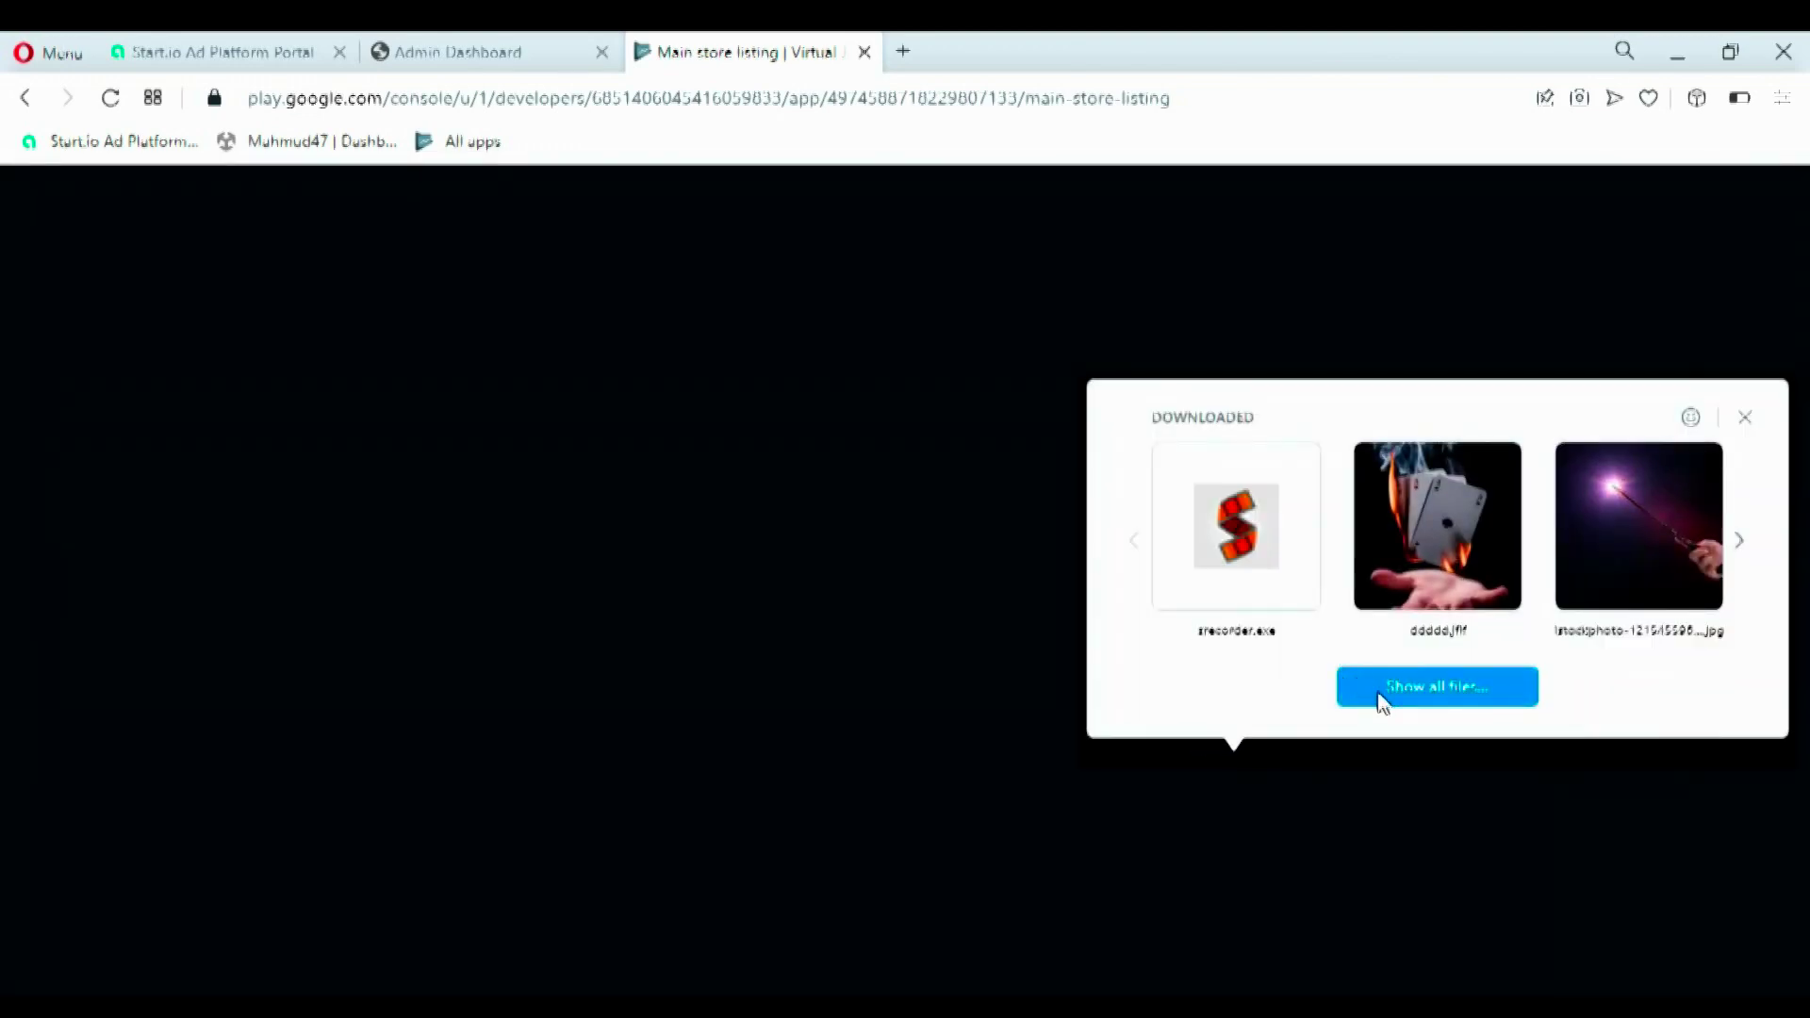
left_click(1381, 702)
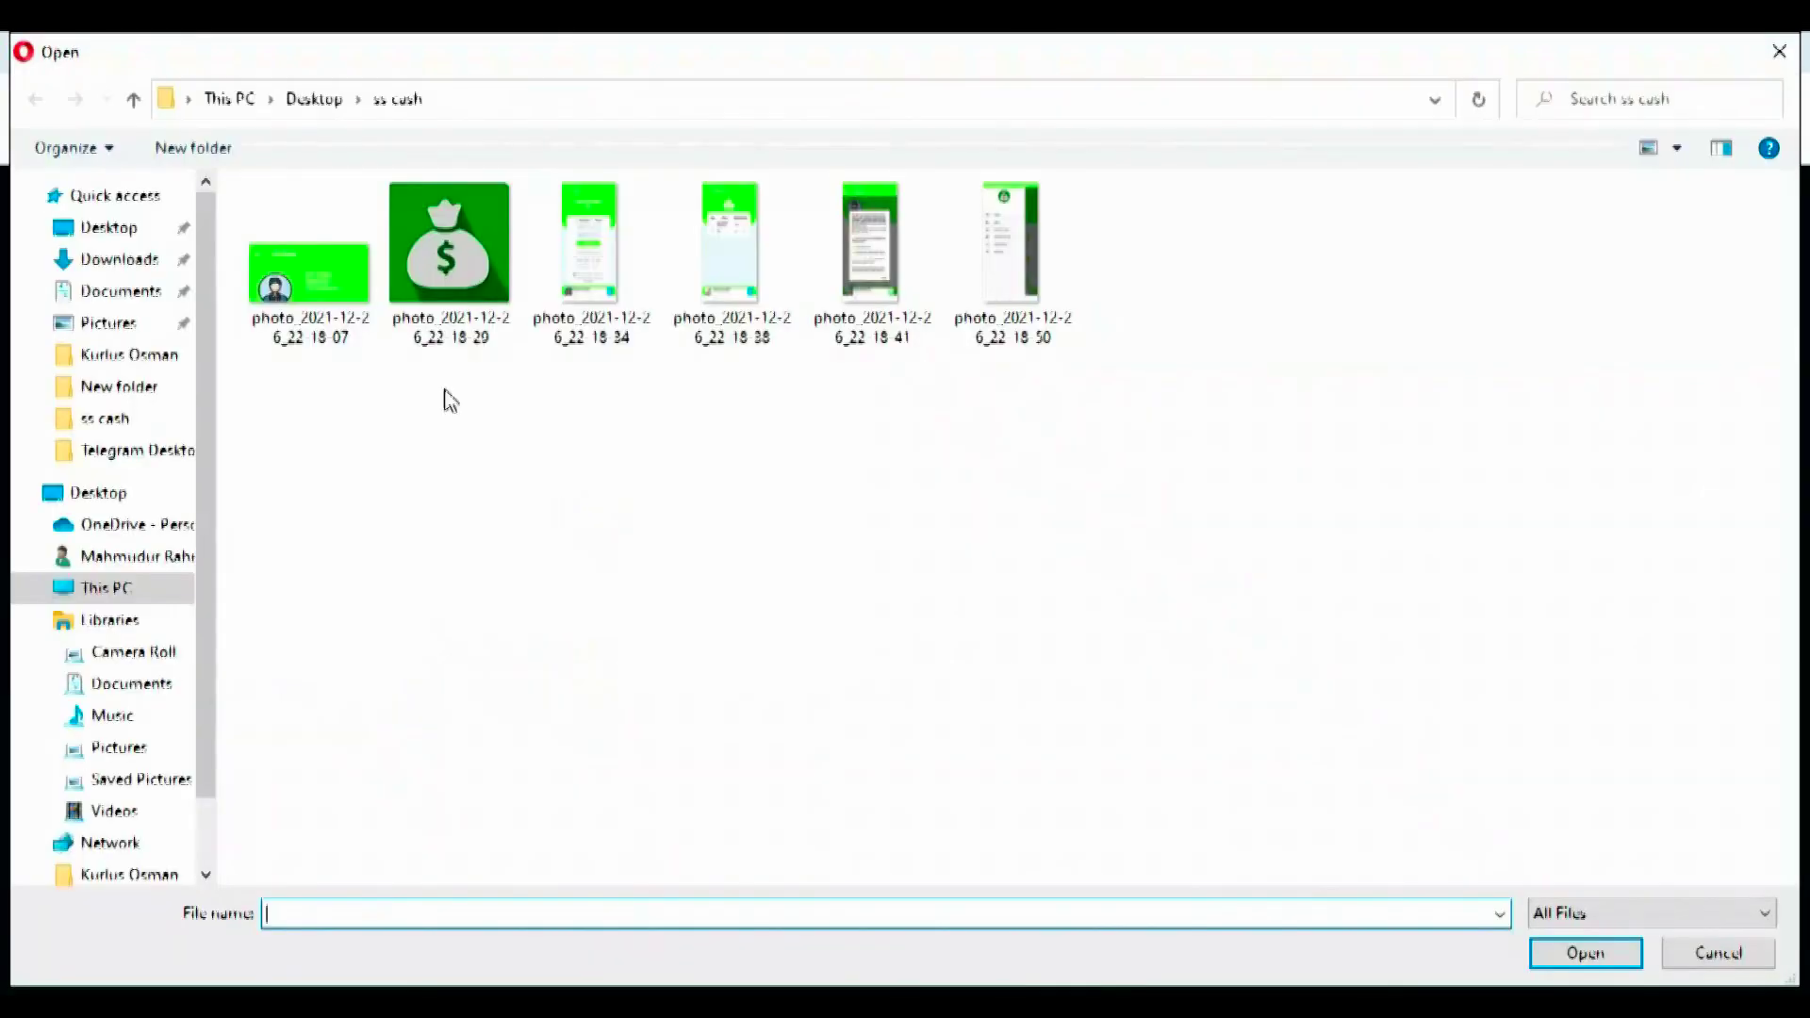
left_click(141, 590)
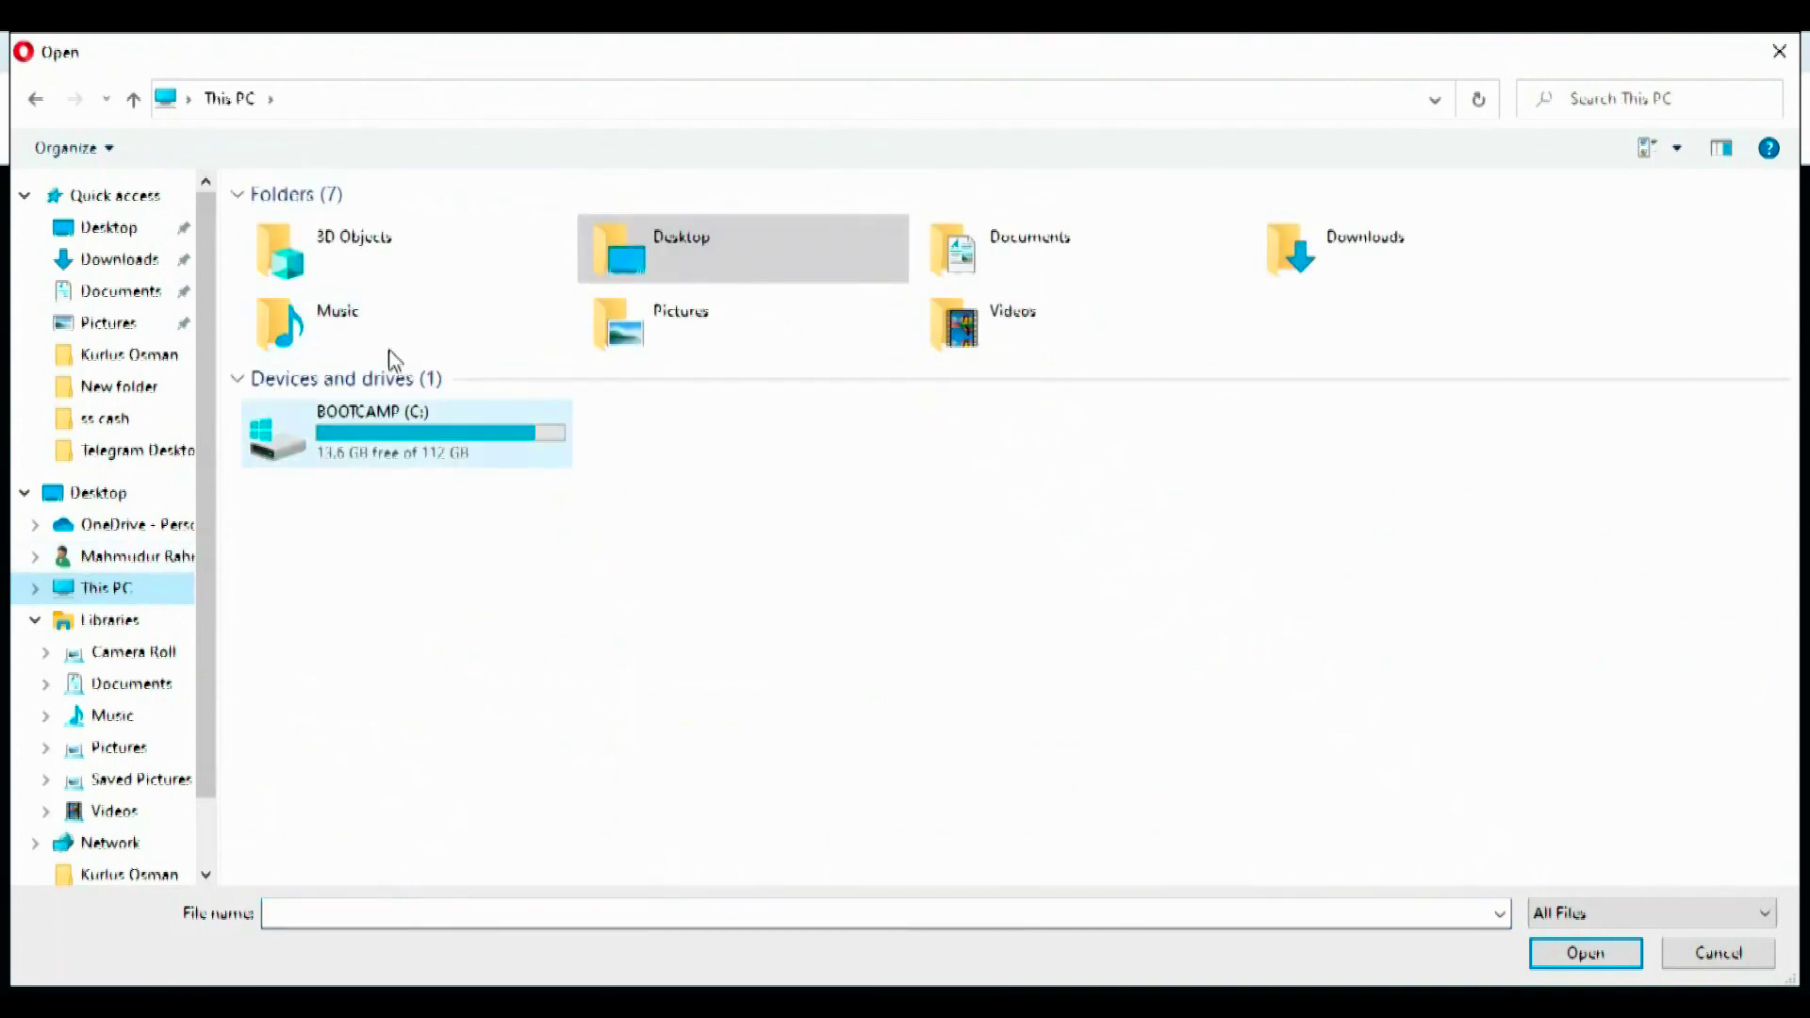
left_click(688, 250)
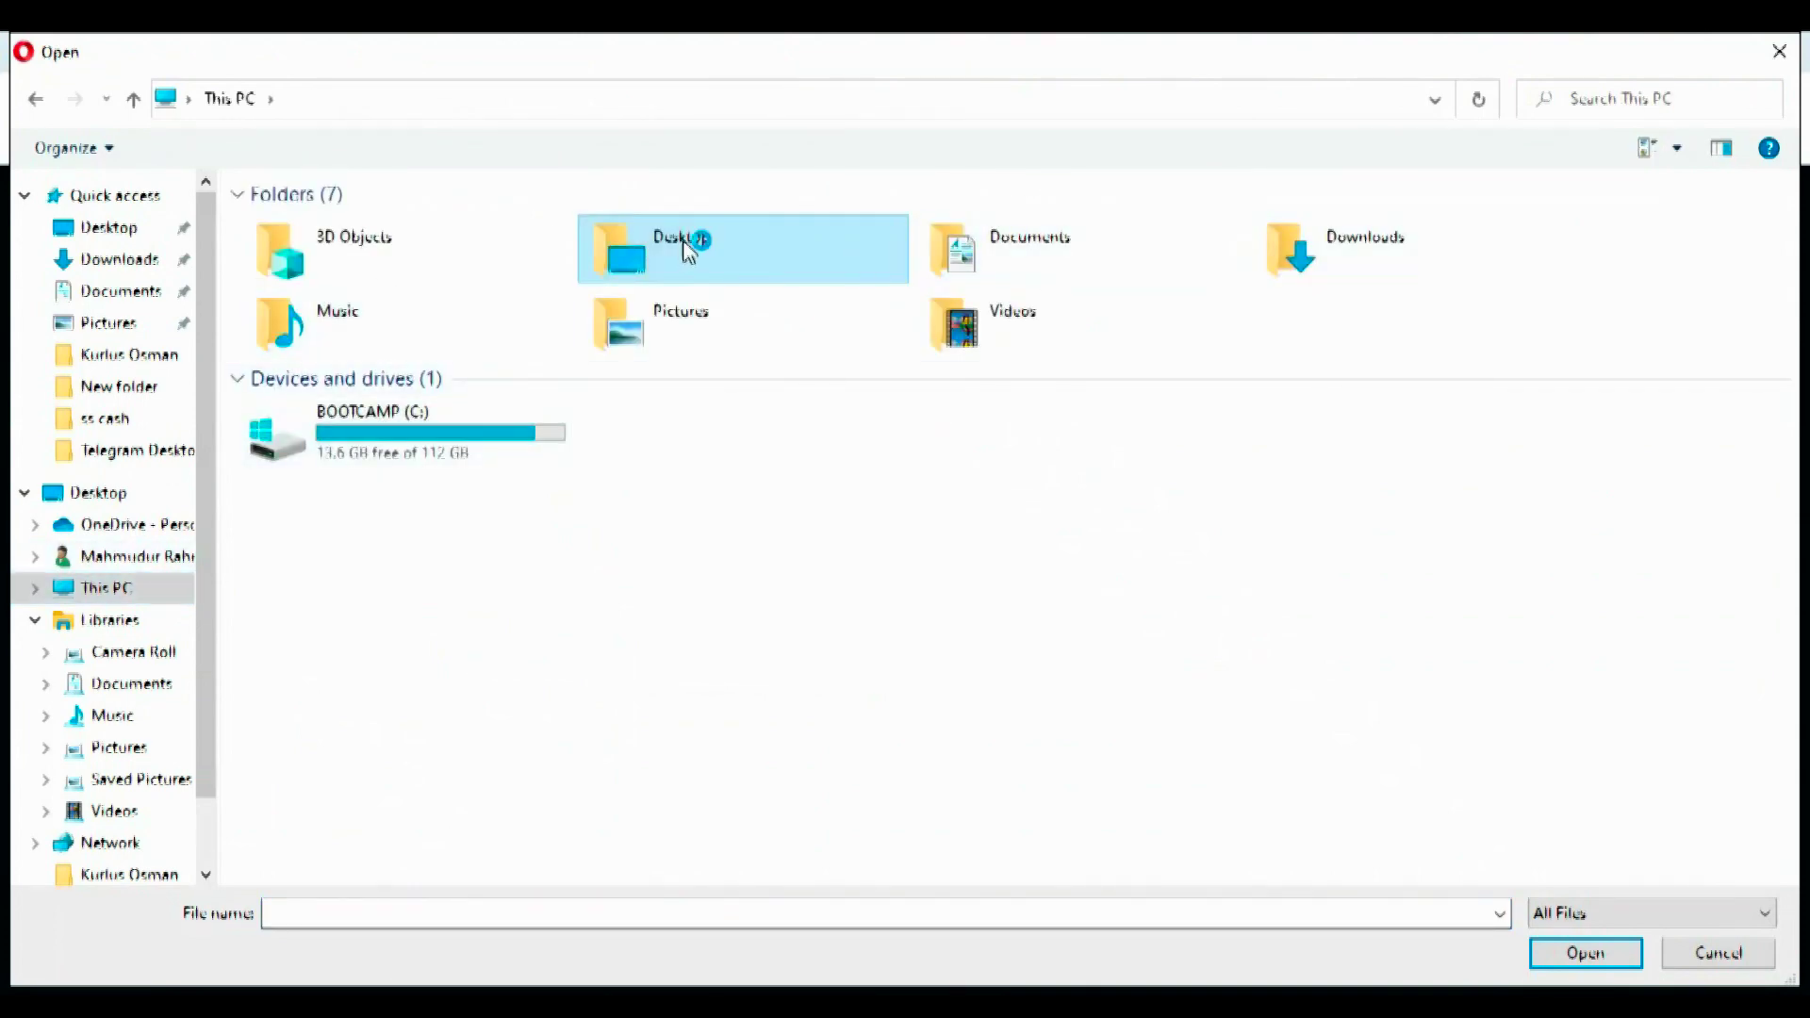
double_click(688, 250)
double_click(421, 299)
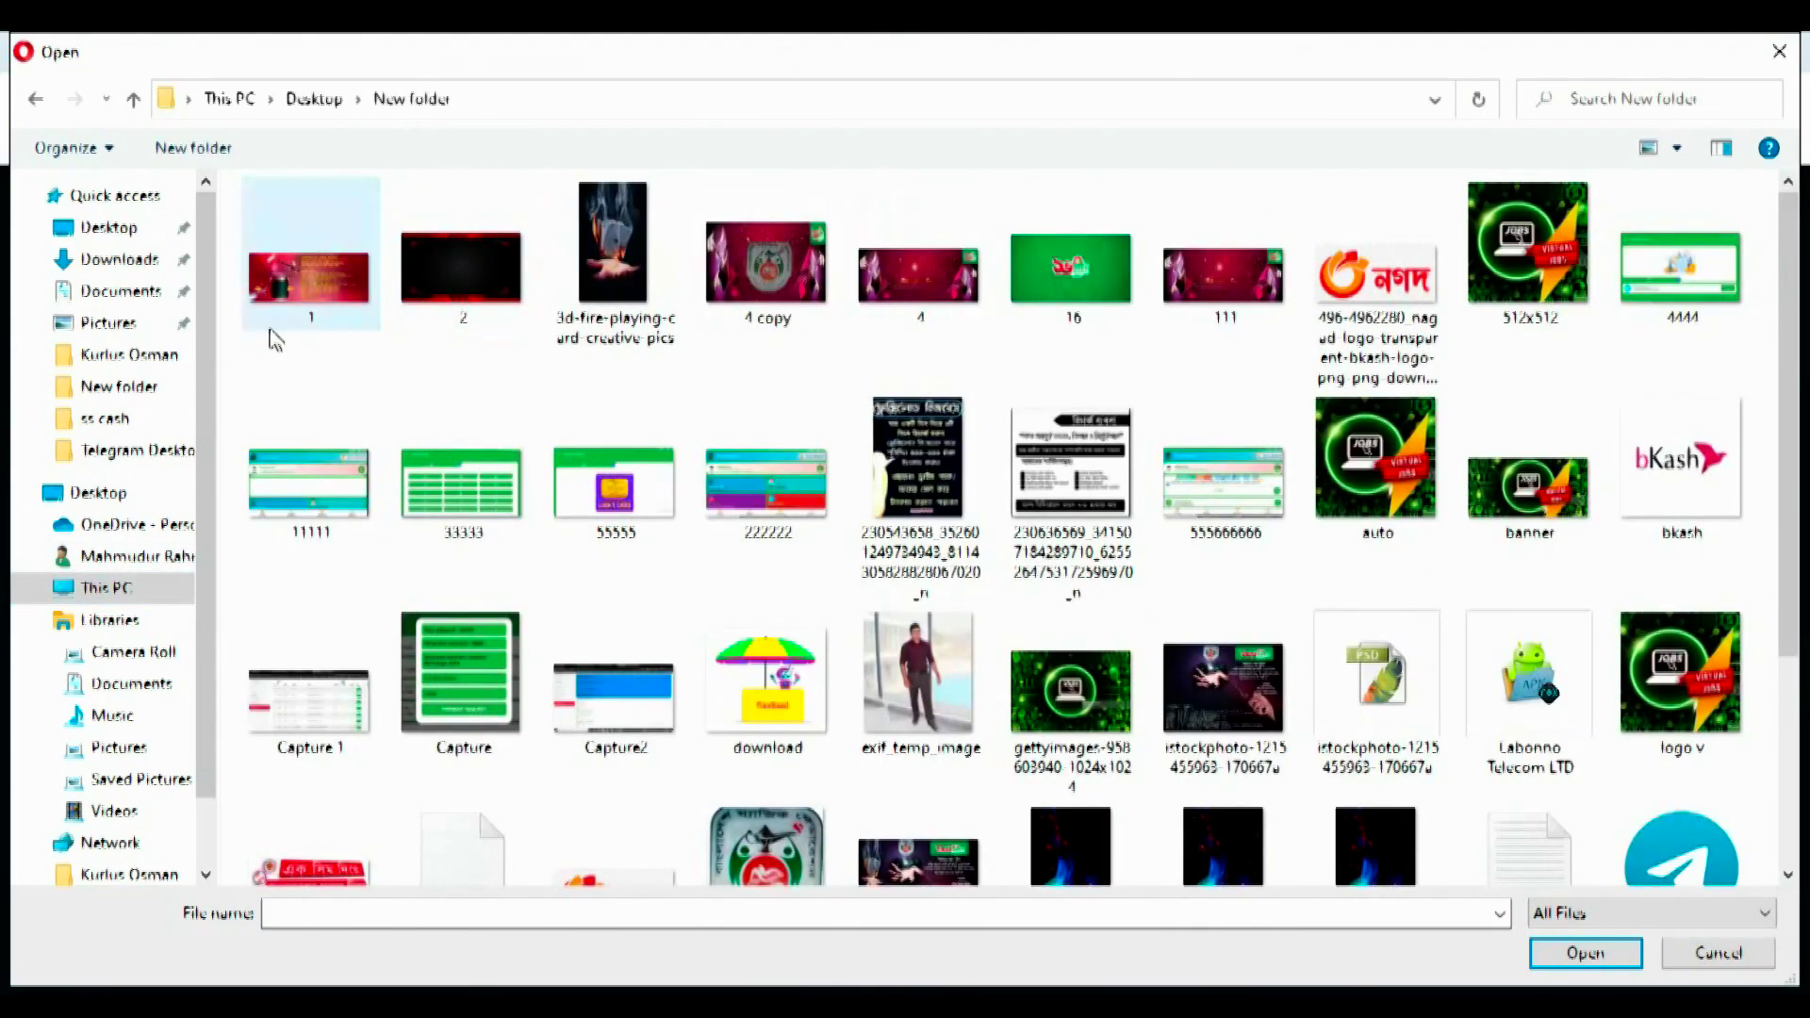
left_click(1528, 254)
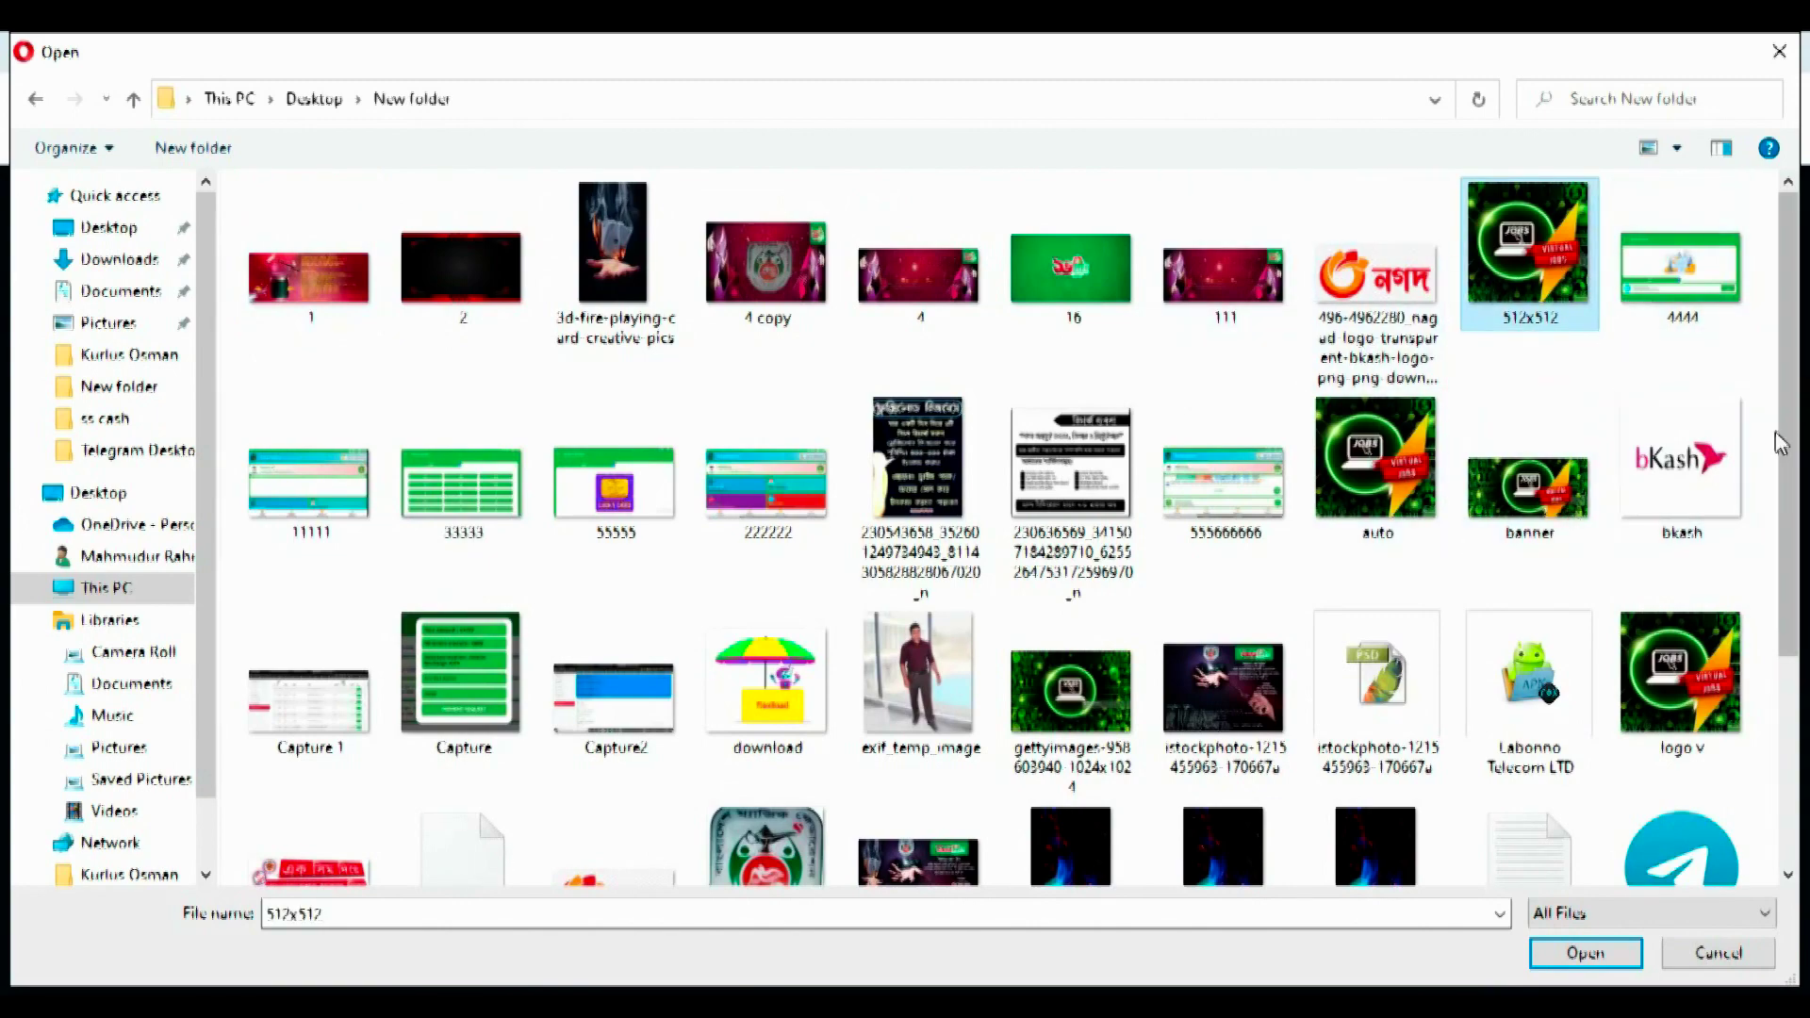
left_click_drag(1792, 292, 1791, 438)
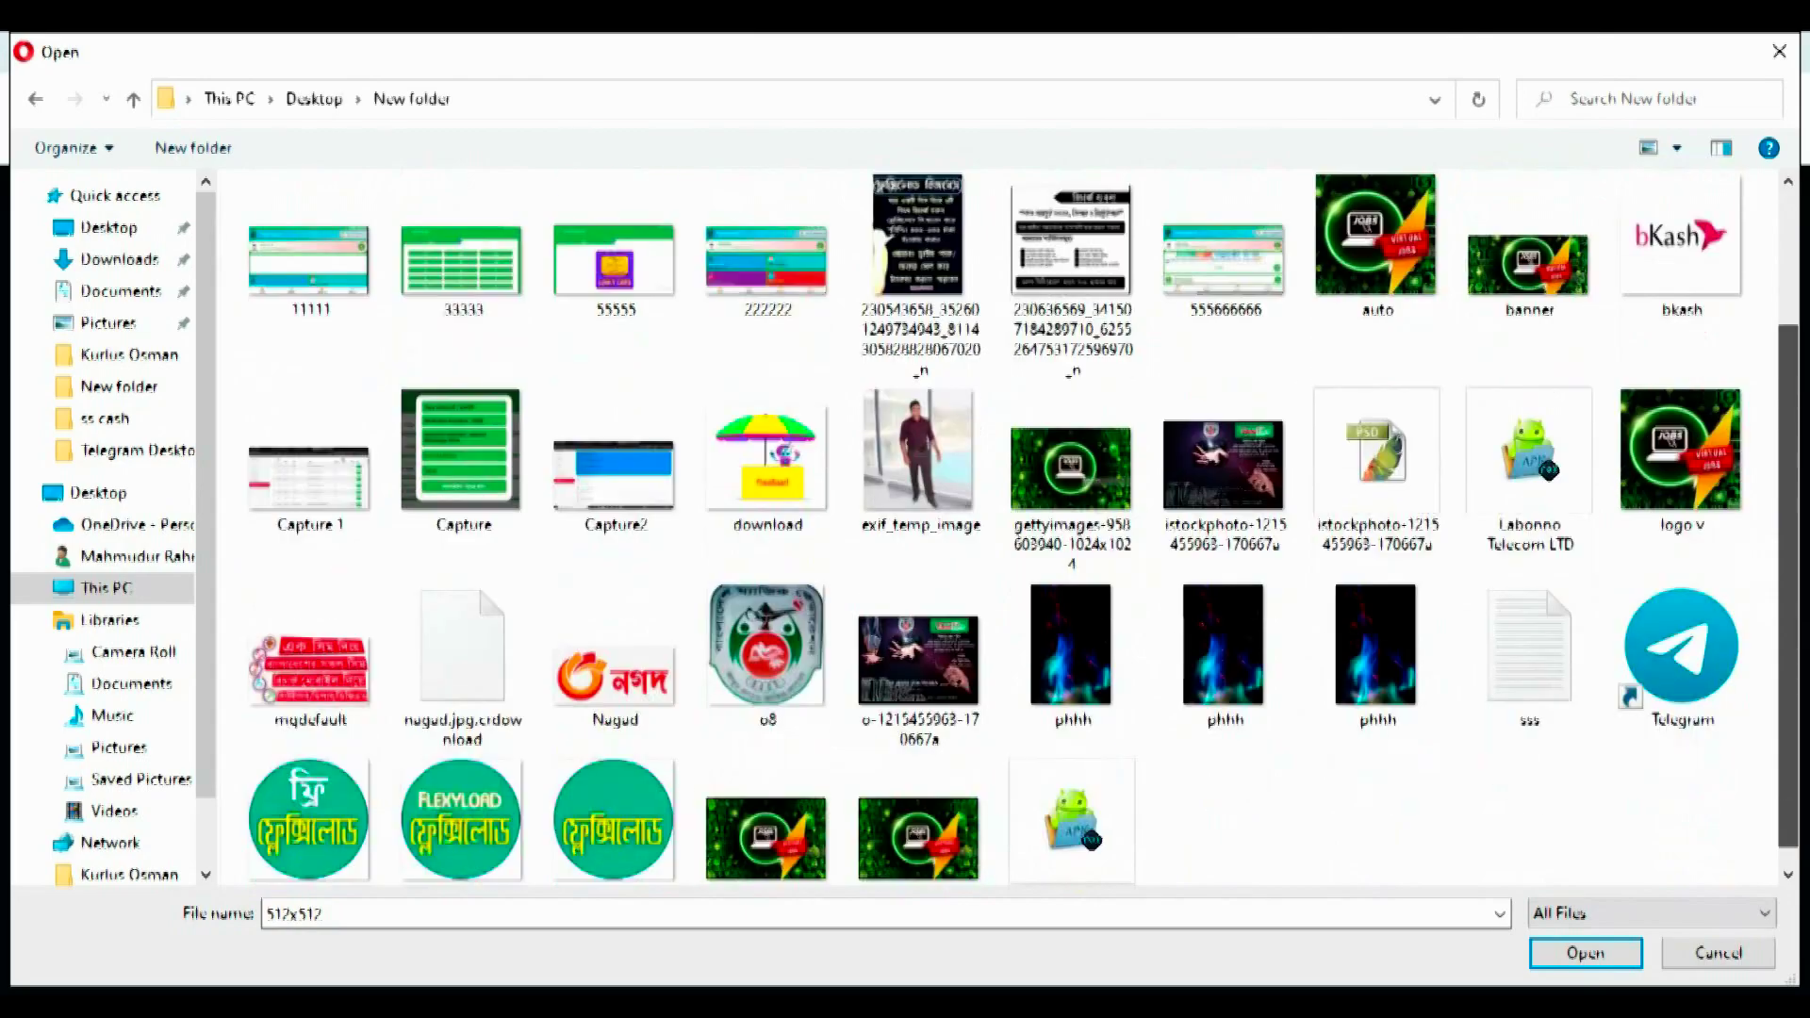
left_click(1718, 486)
left_click(1561, 950)
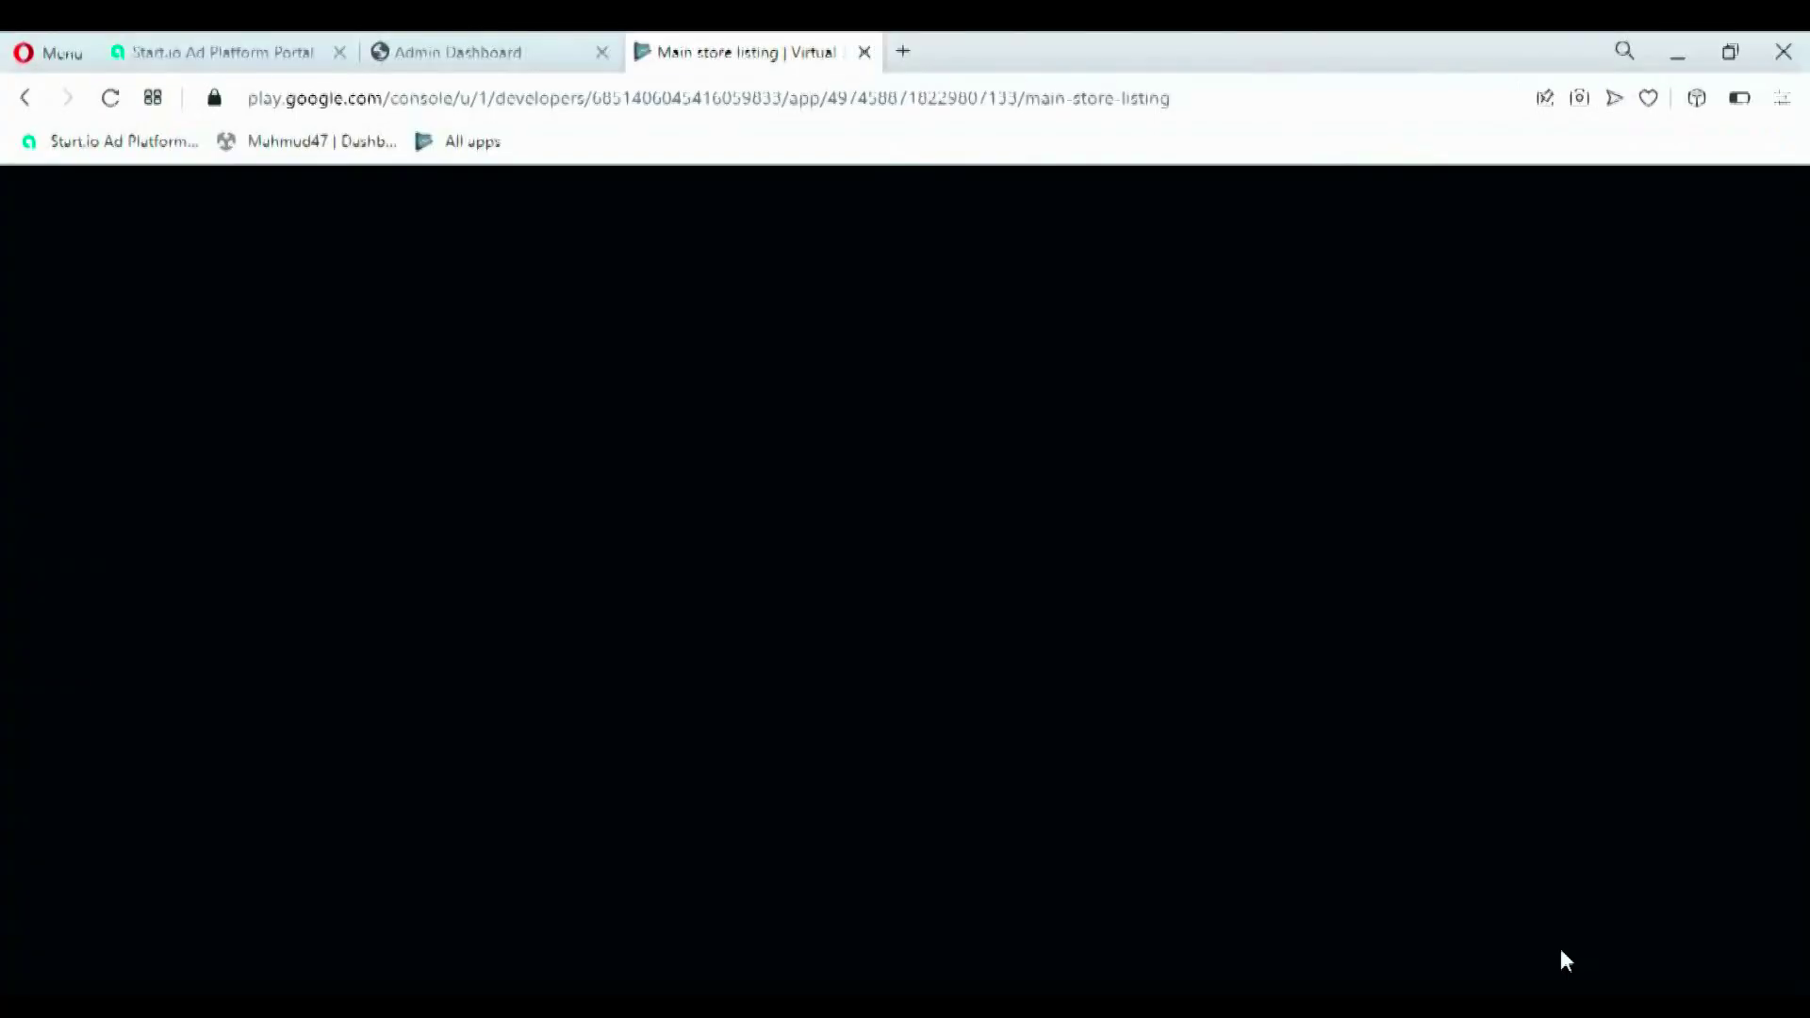
- Upload the 'banner' image from New folder as the feature graphic
left_click_drag(1800, 514, 1804, 608)
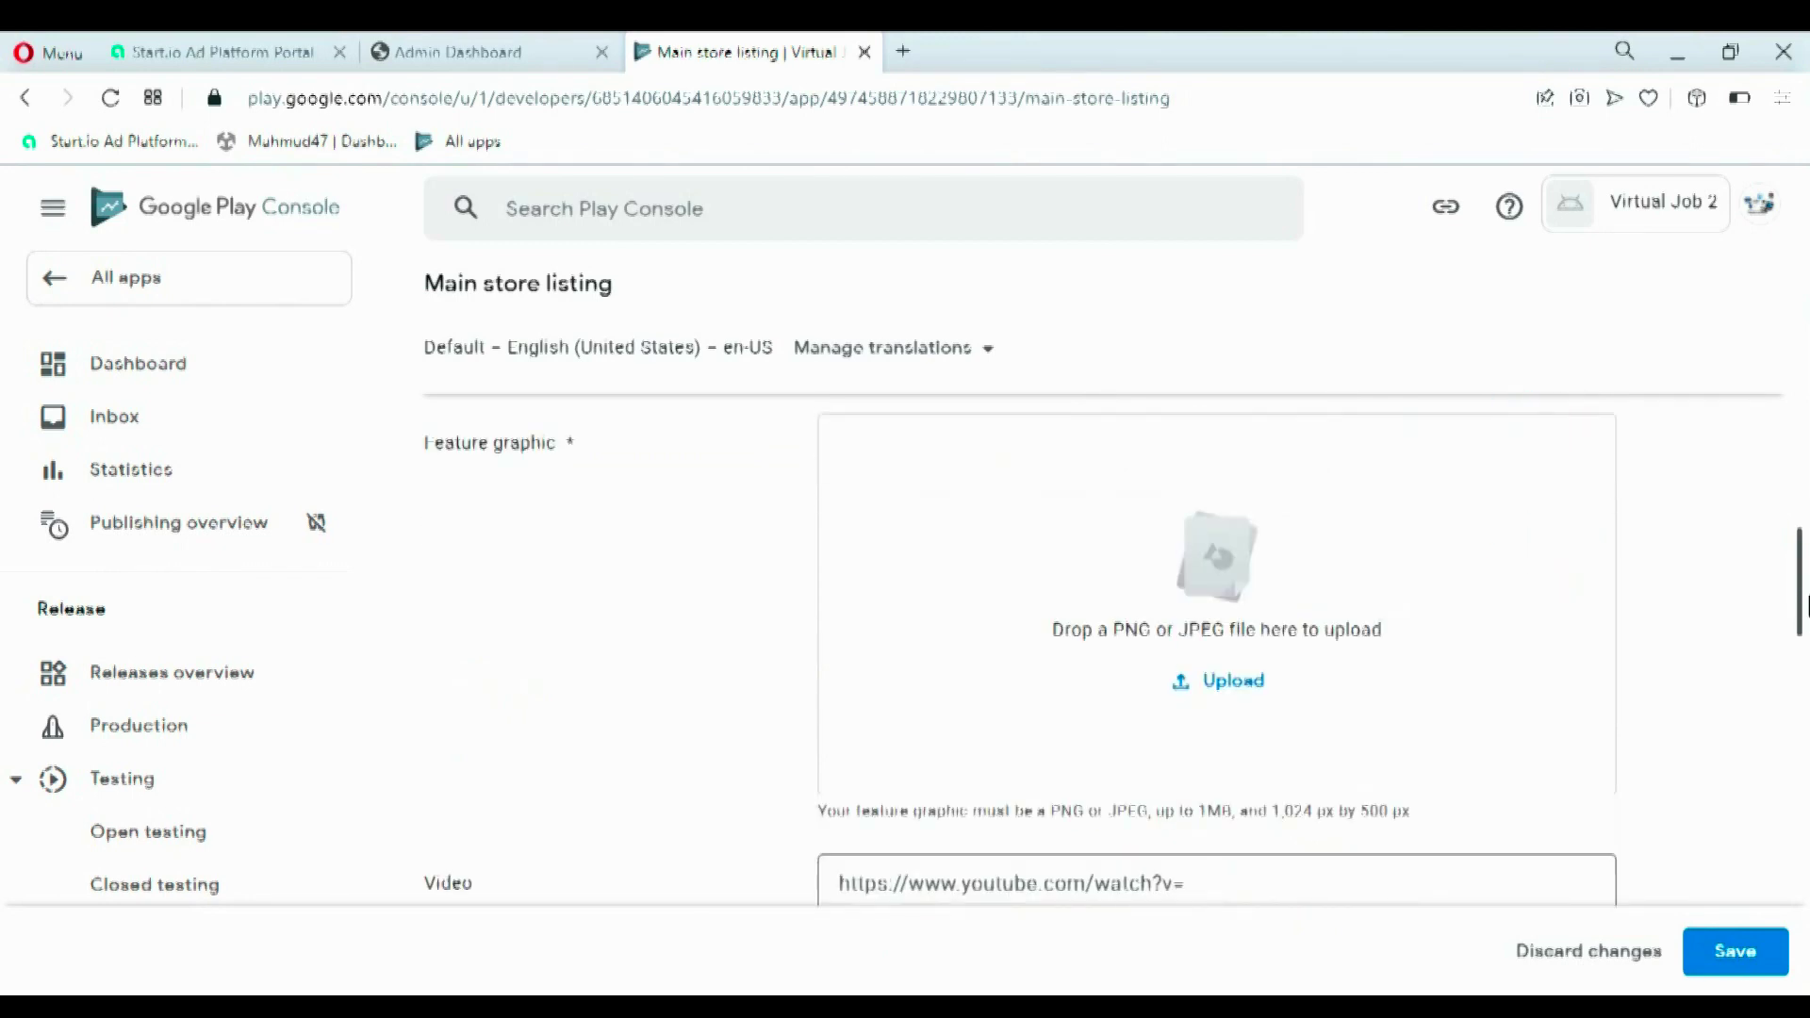
left_click_drag(1281, 818, 1383, 811)
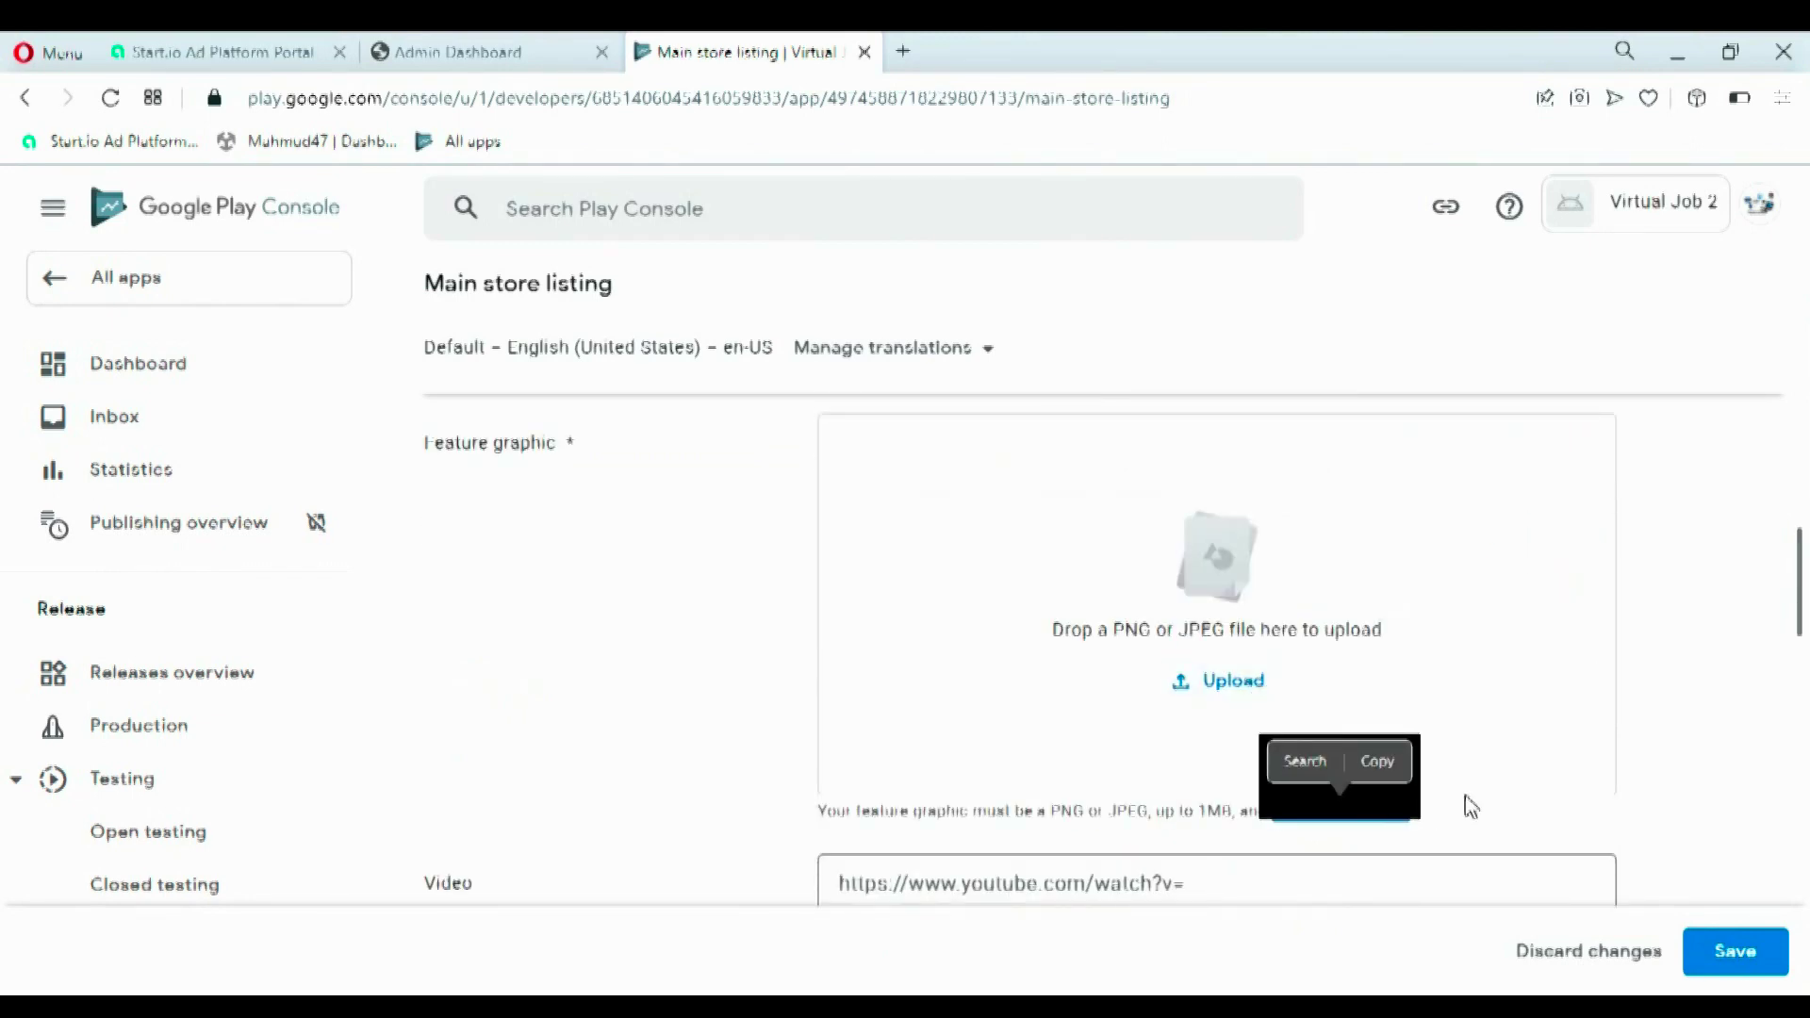
left_click(1680, 650)
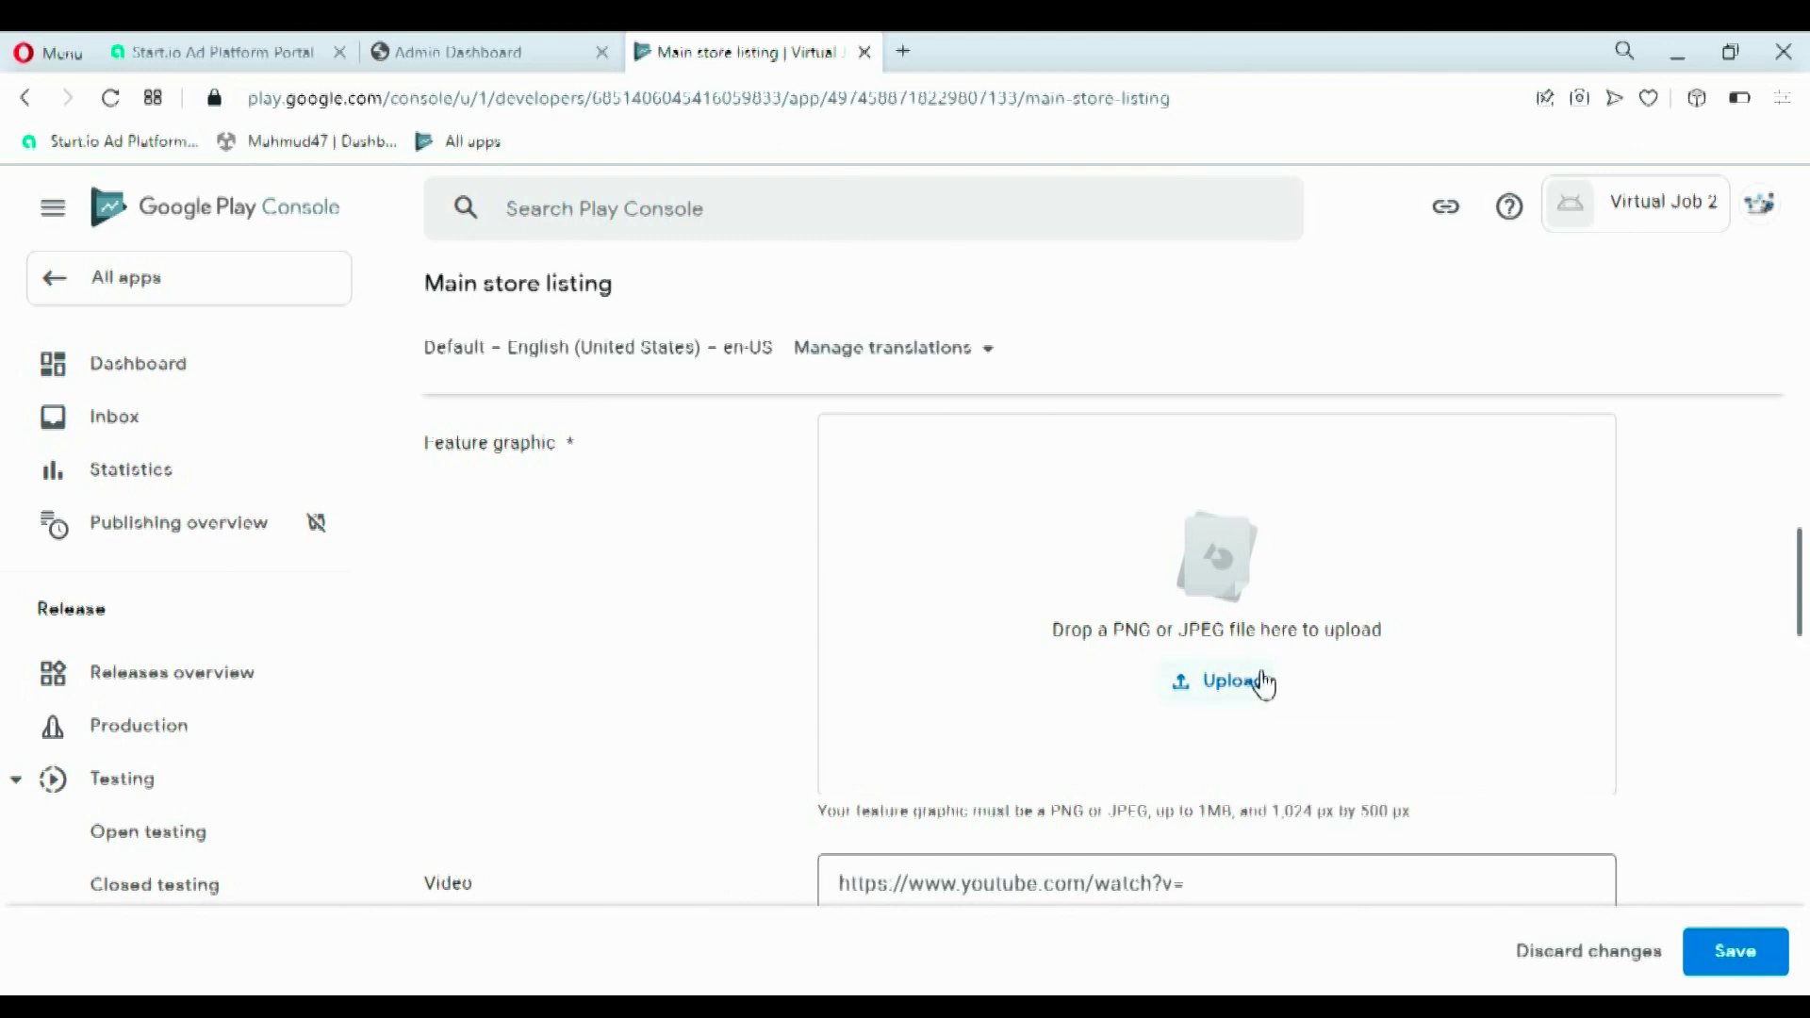
left_click(1263, 681)
left_click(1385, 598)
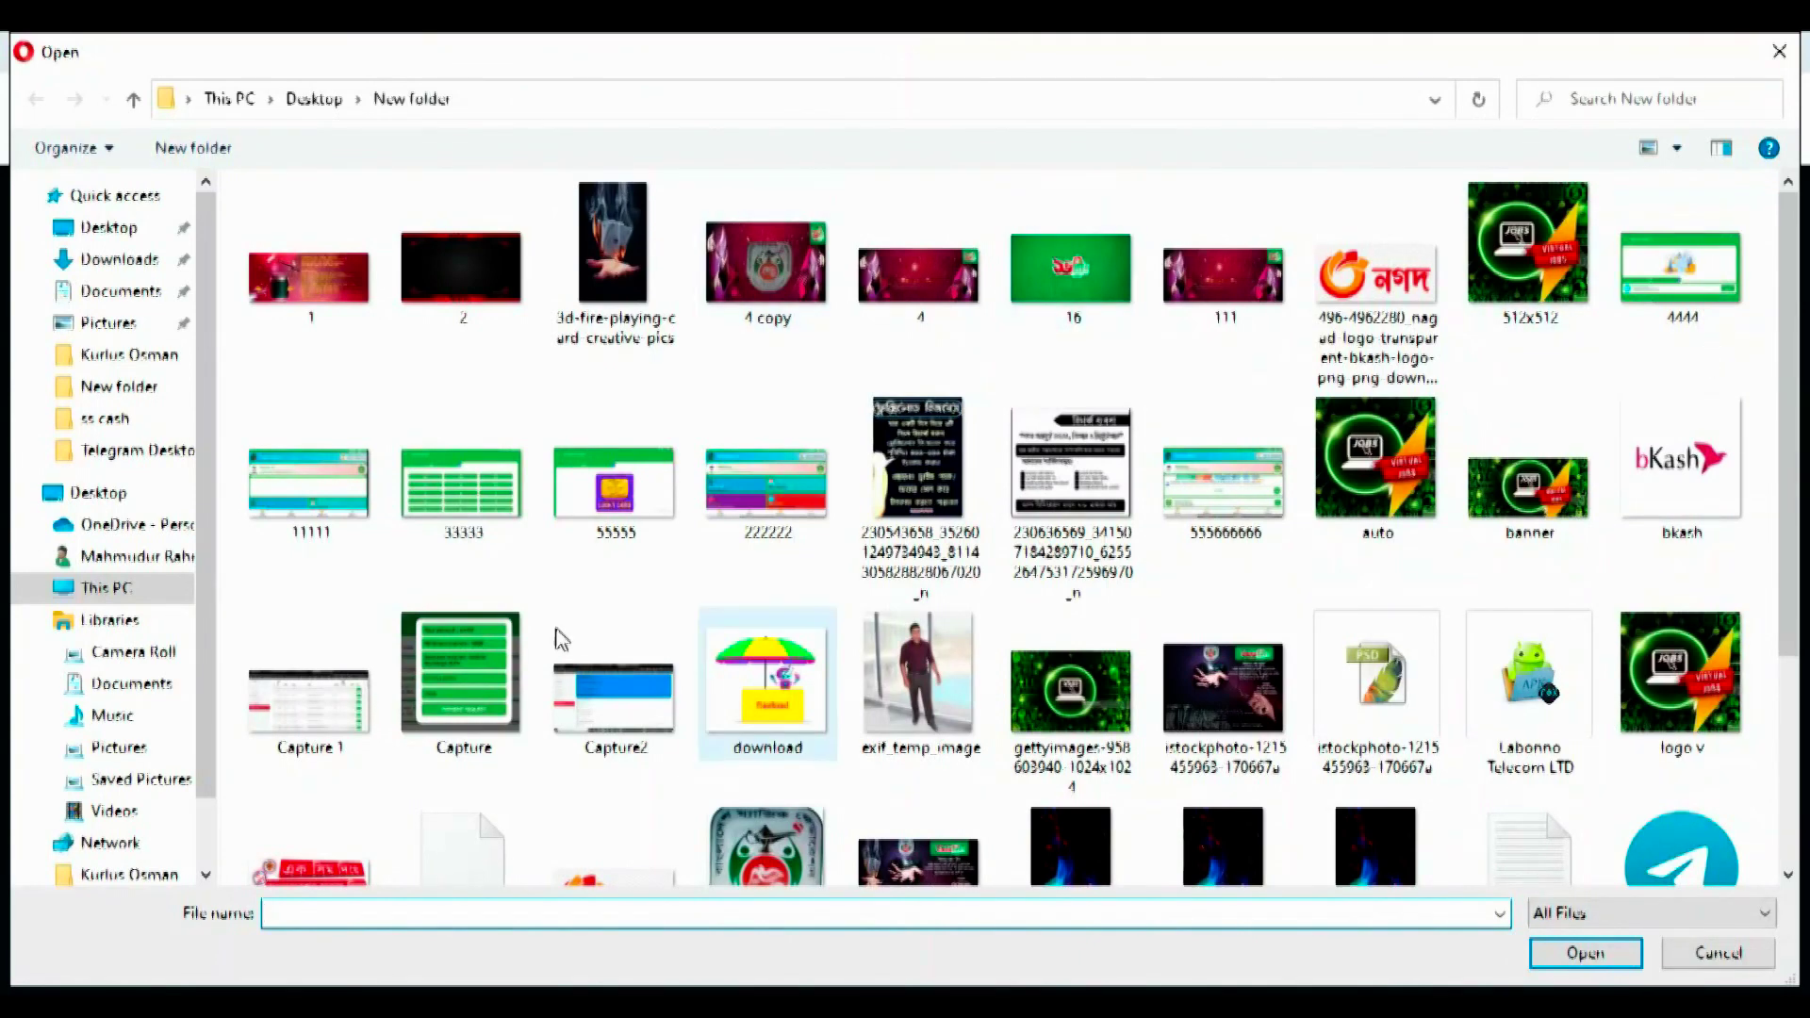
left_click(1508, 525)
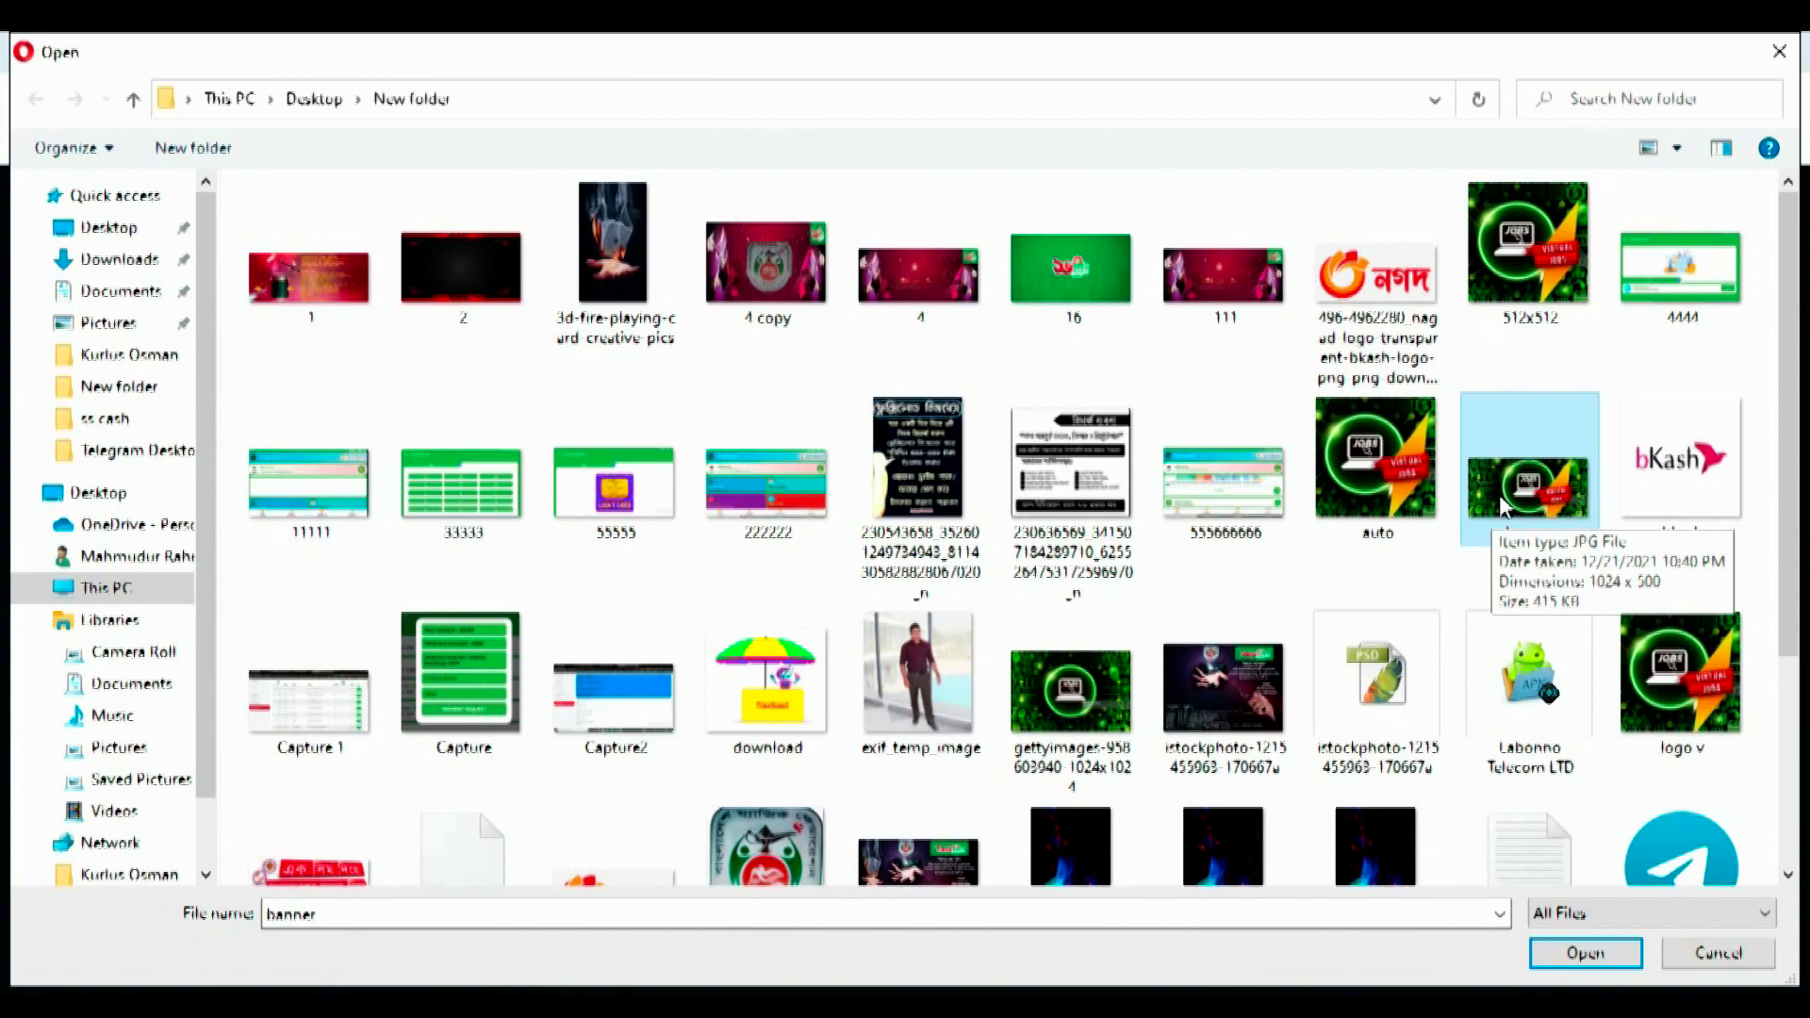
left_click(1572, 967)
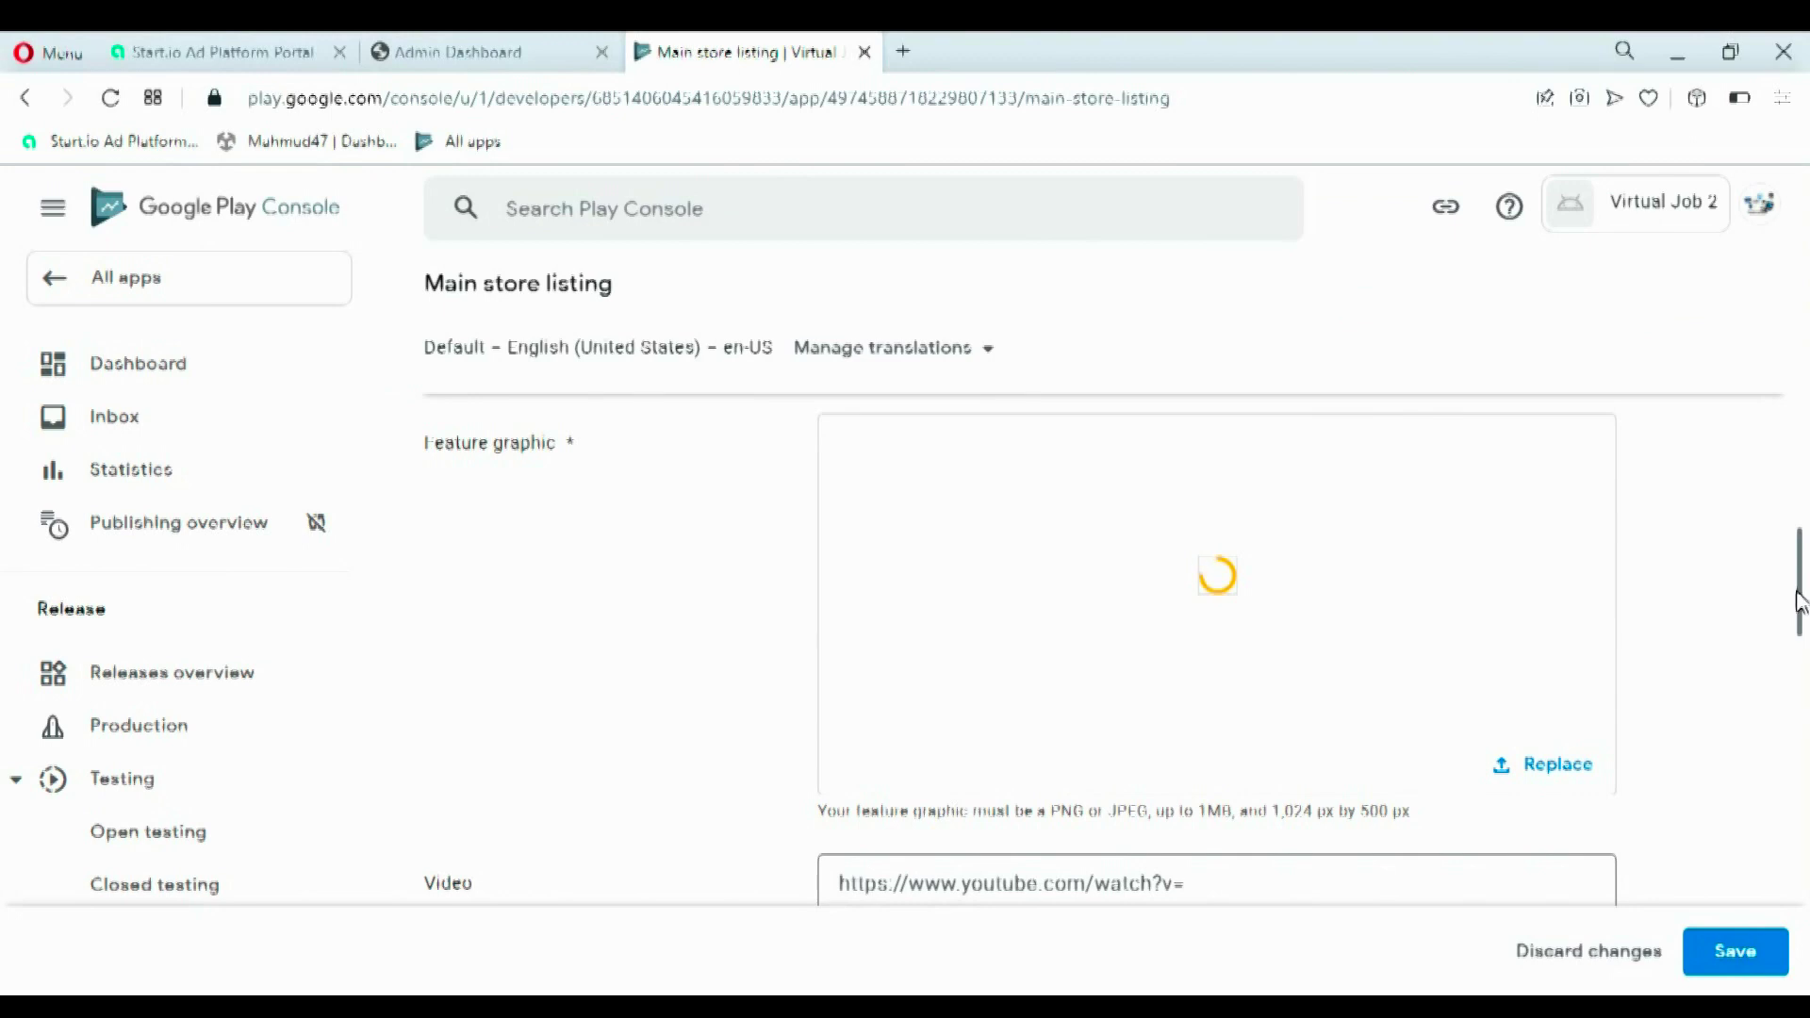
left_click_drag(1801, 604, 1802, 713)
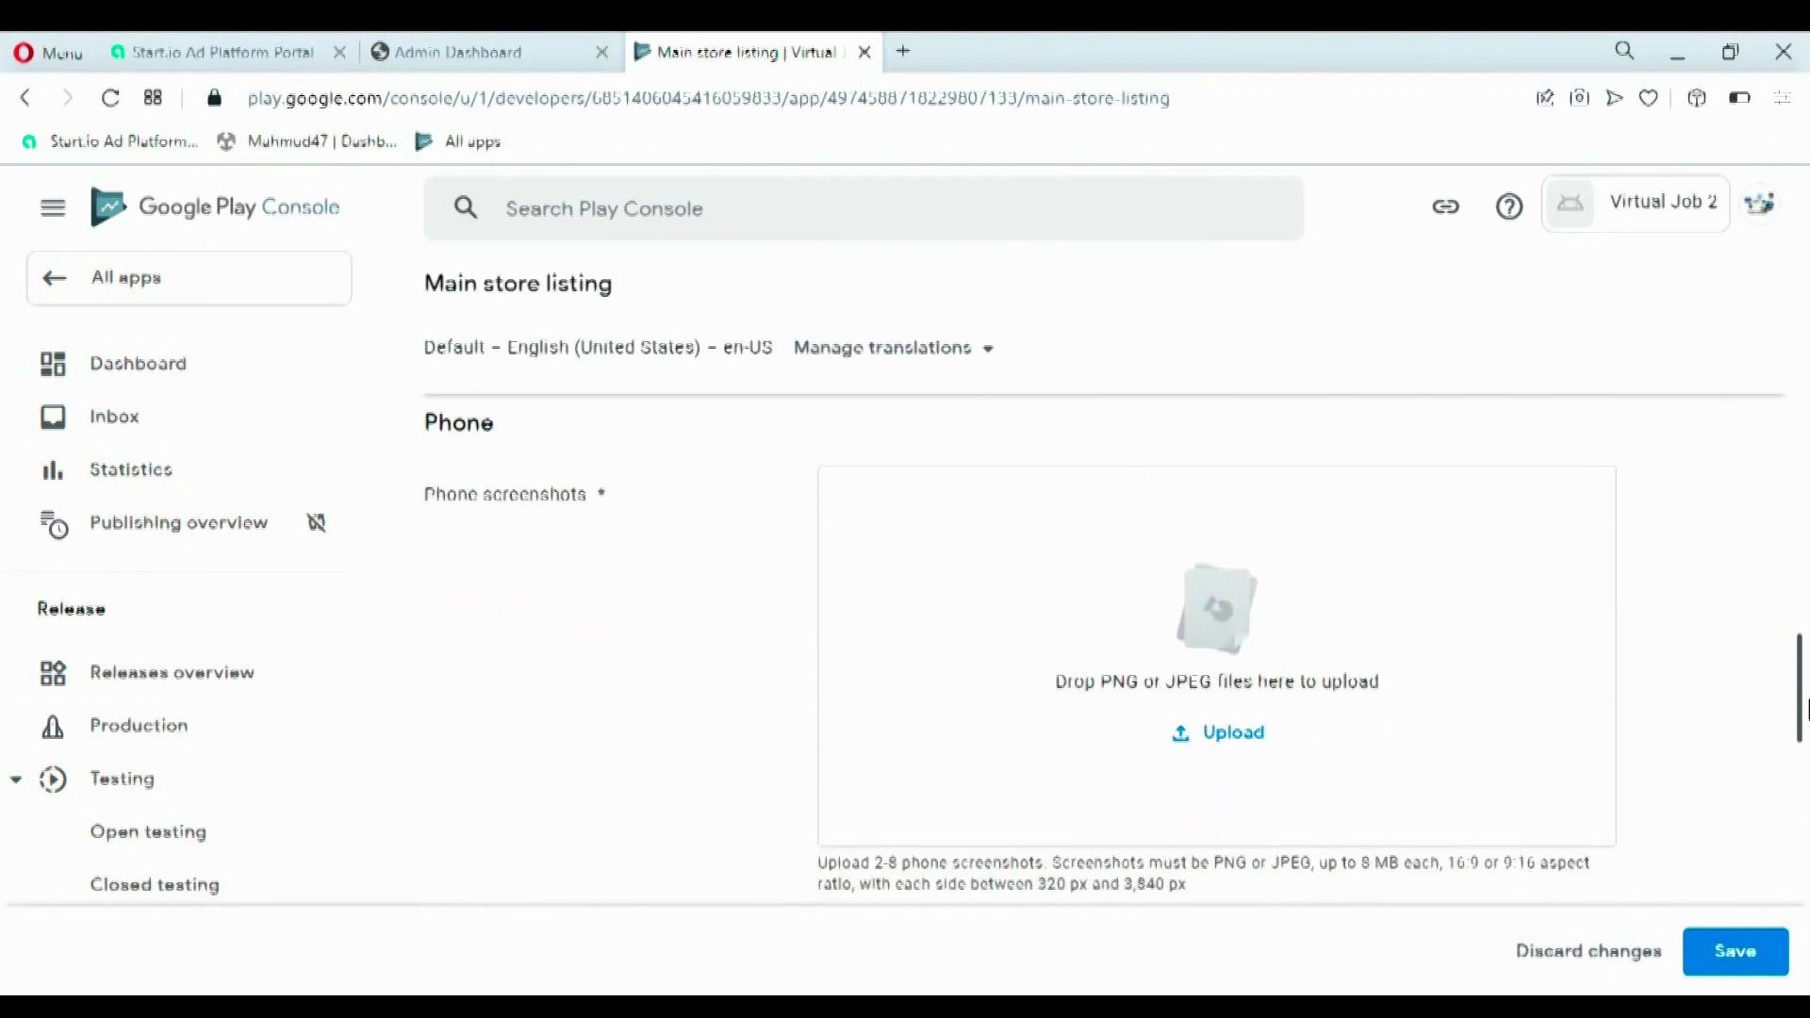
- Upload images 1–5 from New folder as the phone screenshots
left_click(1230, 732)
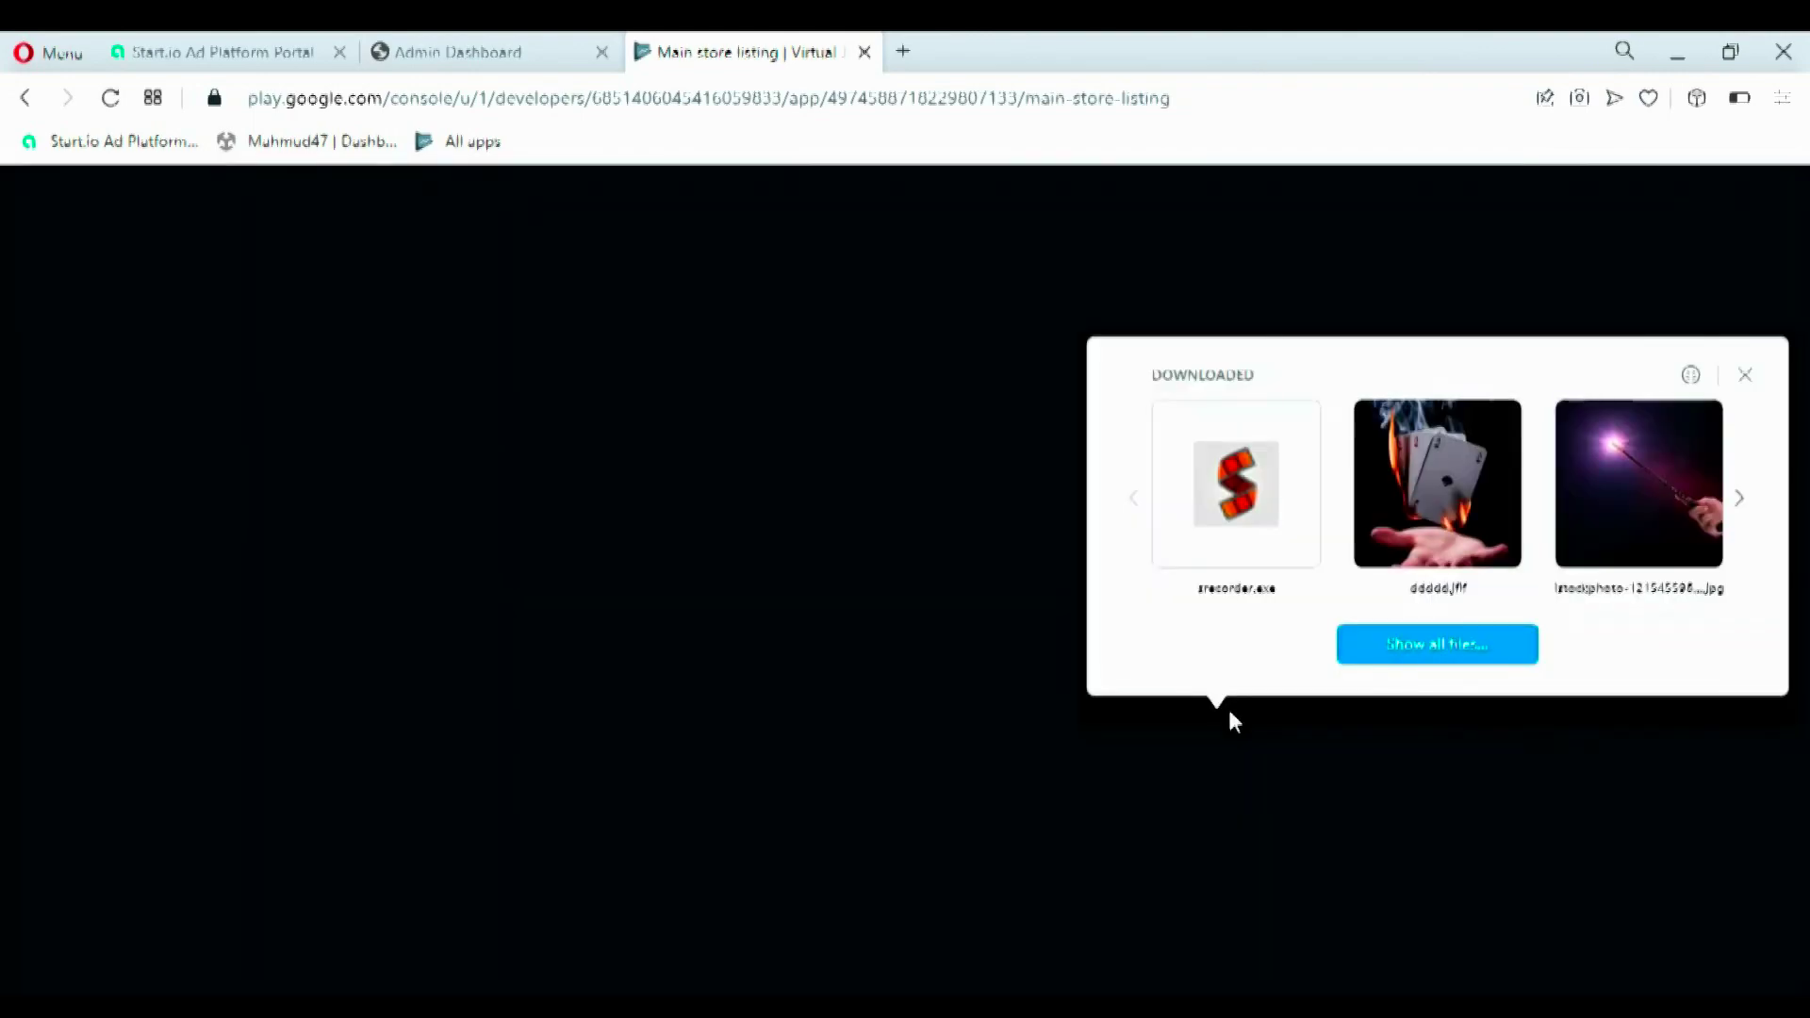
left_click(1459, 645)
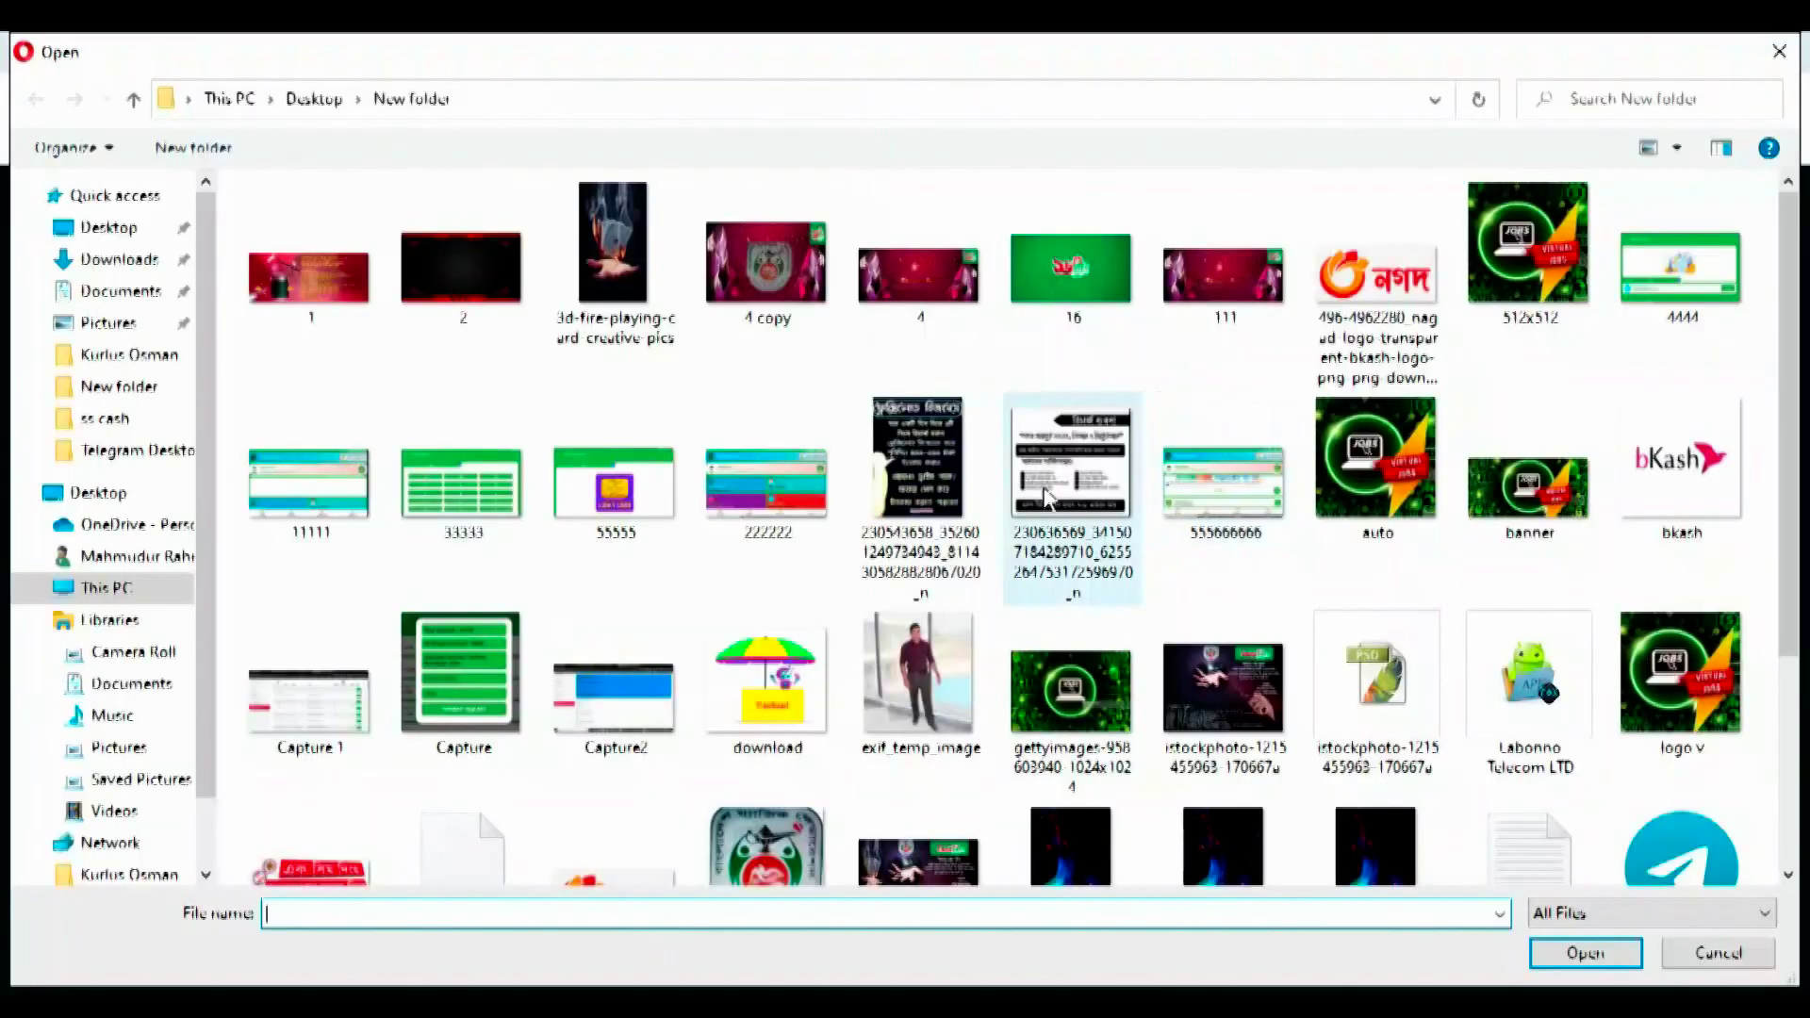
key("Escape")
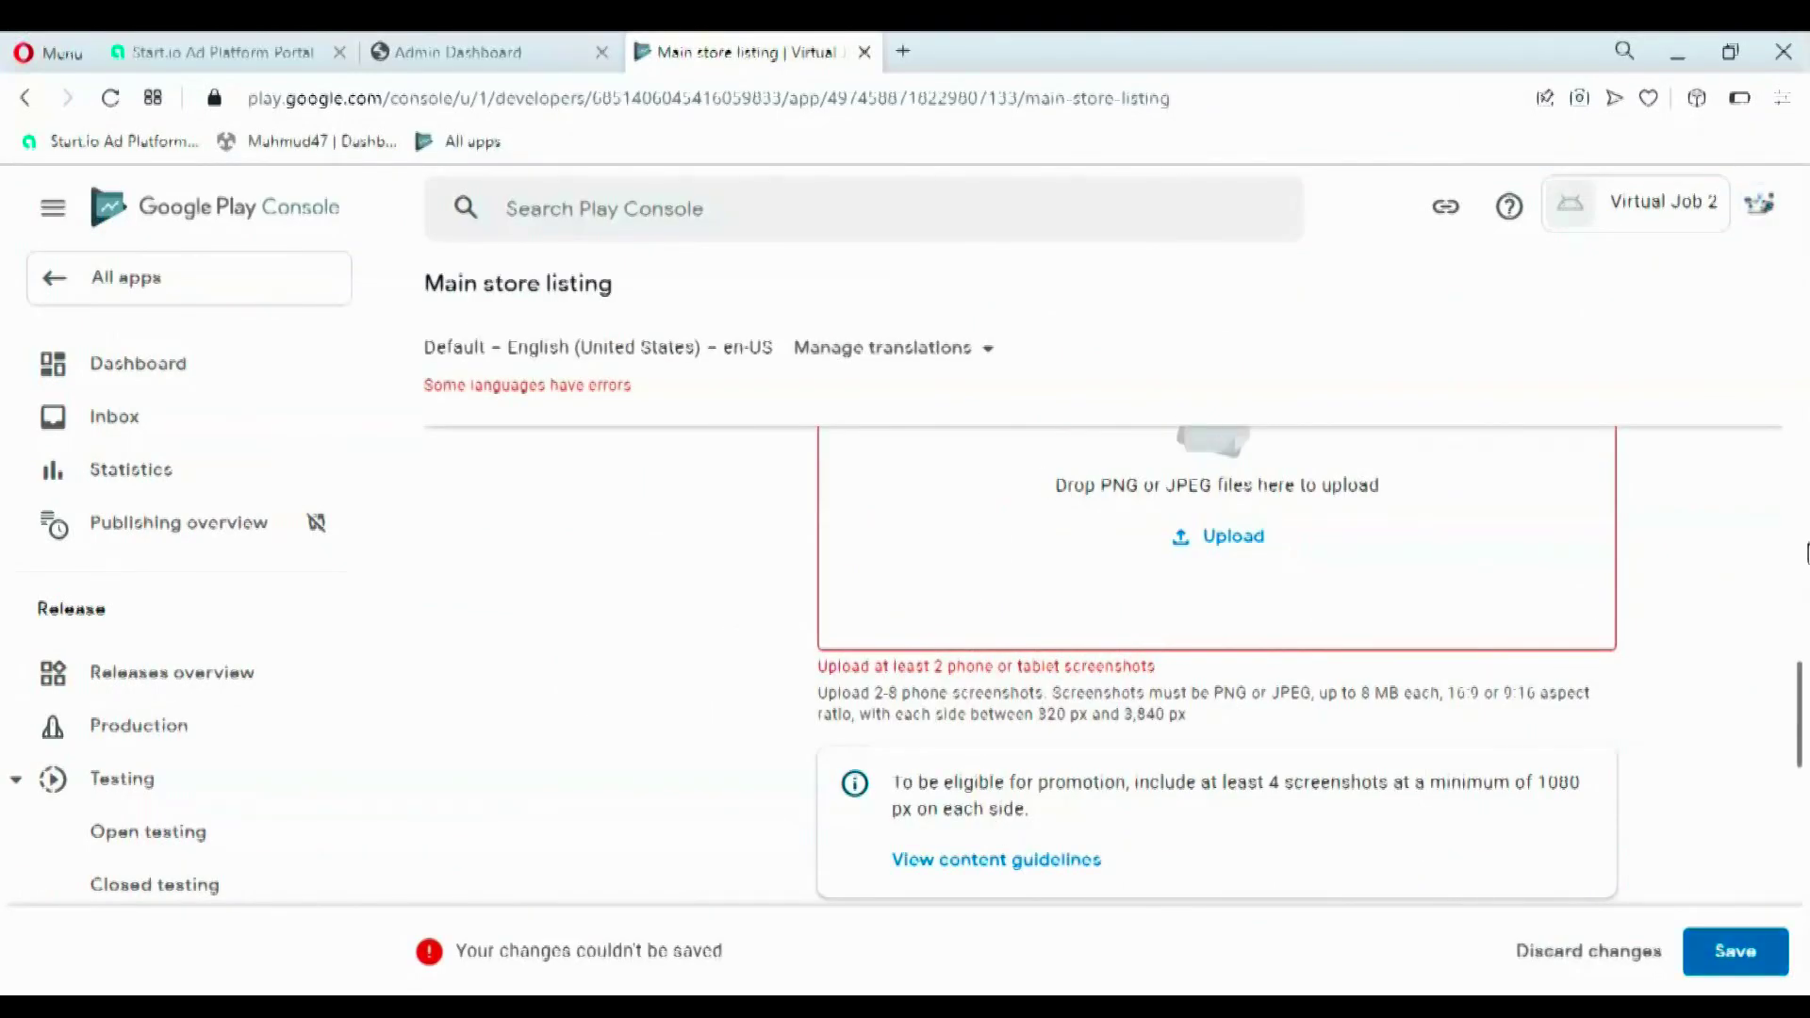
mouse_move(1803, 728)
left_mouse_down()
mouse_move(1803, 745)
mouse_move(1803, 660)
mouse_move(1802, 714)
left_mouse_up()
left_click(1233, 652)
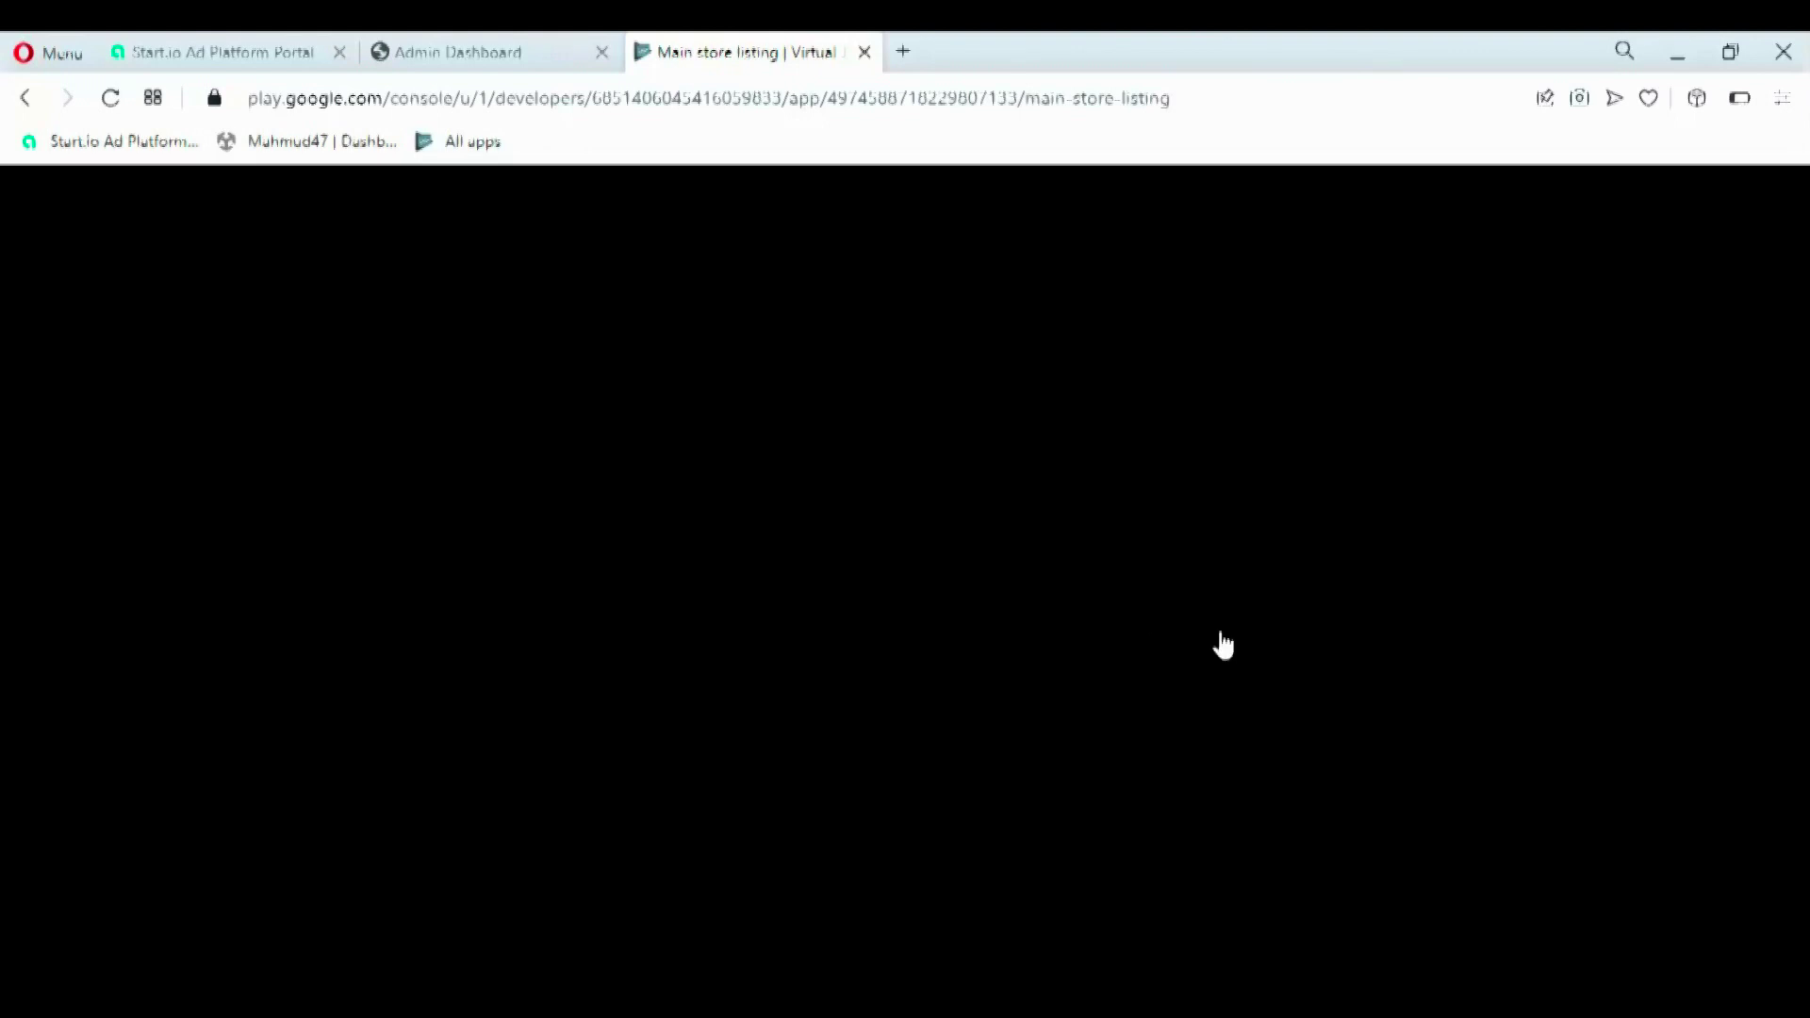
left_click(766, 410)
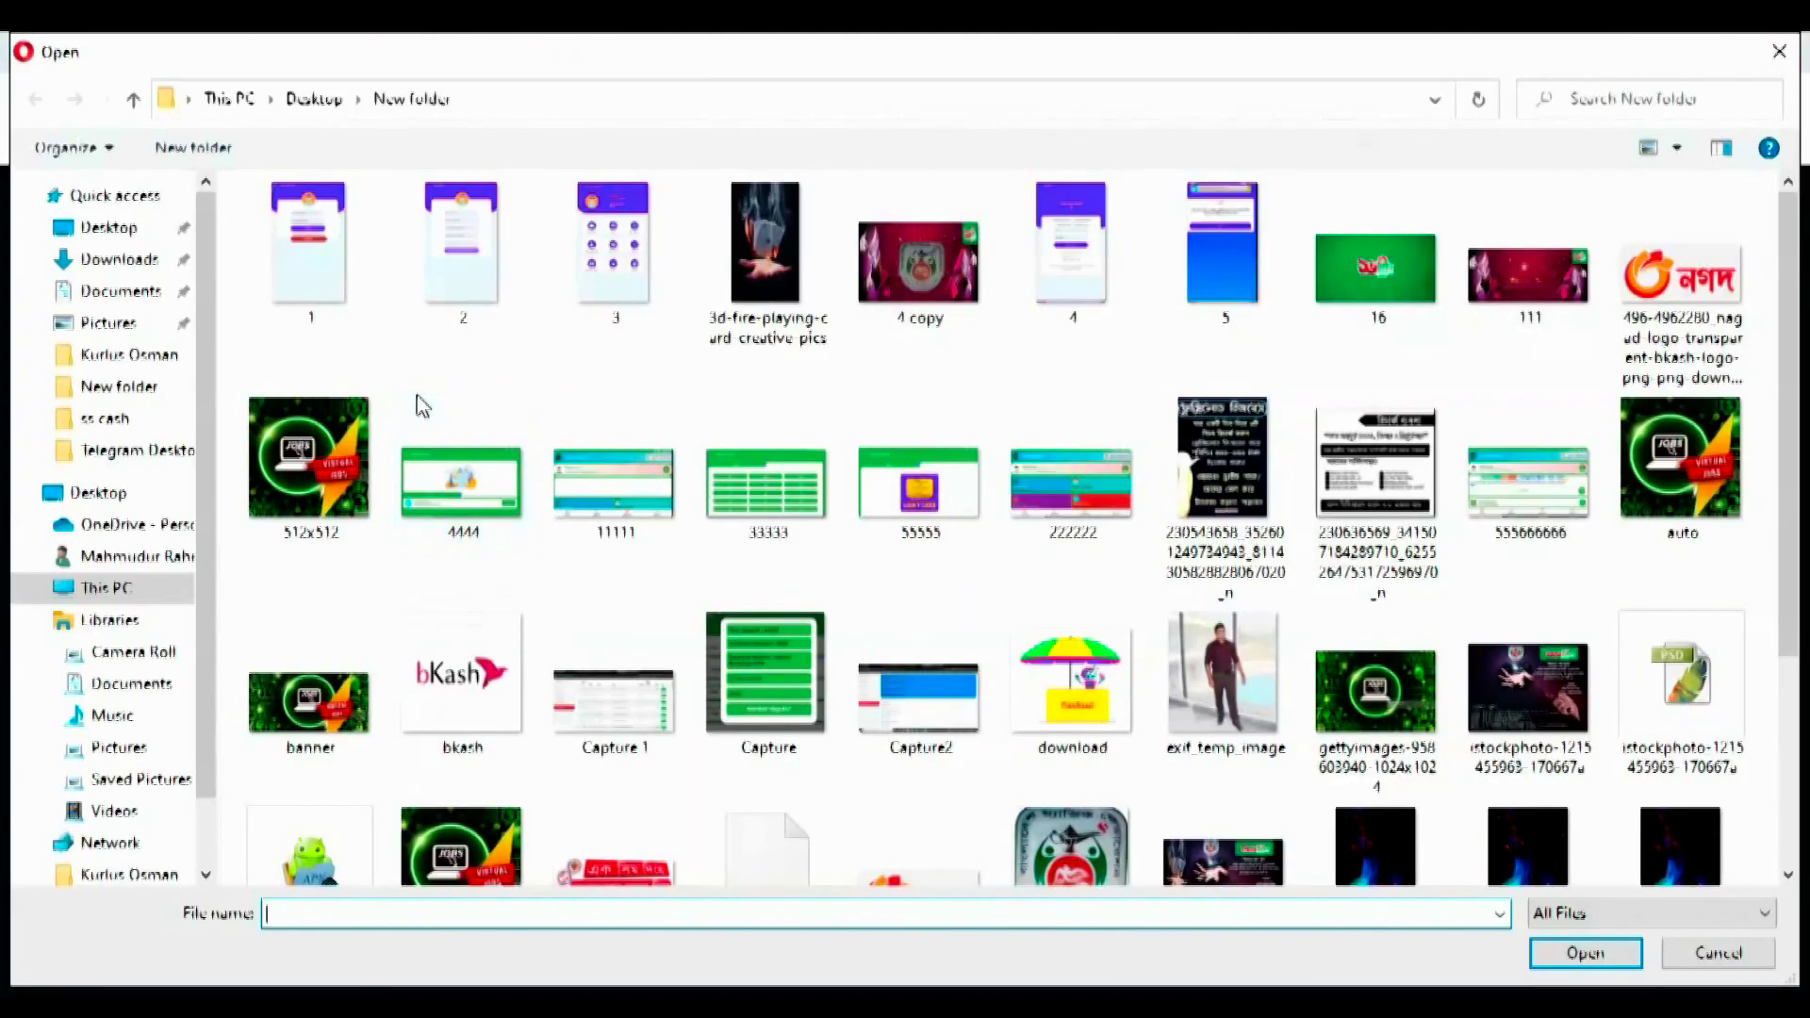
left_click(320, 273)
left_click(488, 266, "ctrl")
left_click(581, 275, "ctrl")
left_click(1058, 313, "ctrl")
left_click(1195, 279, "ctrl")
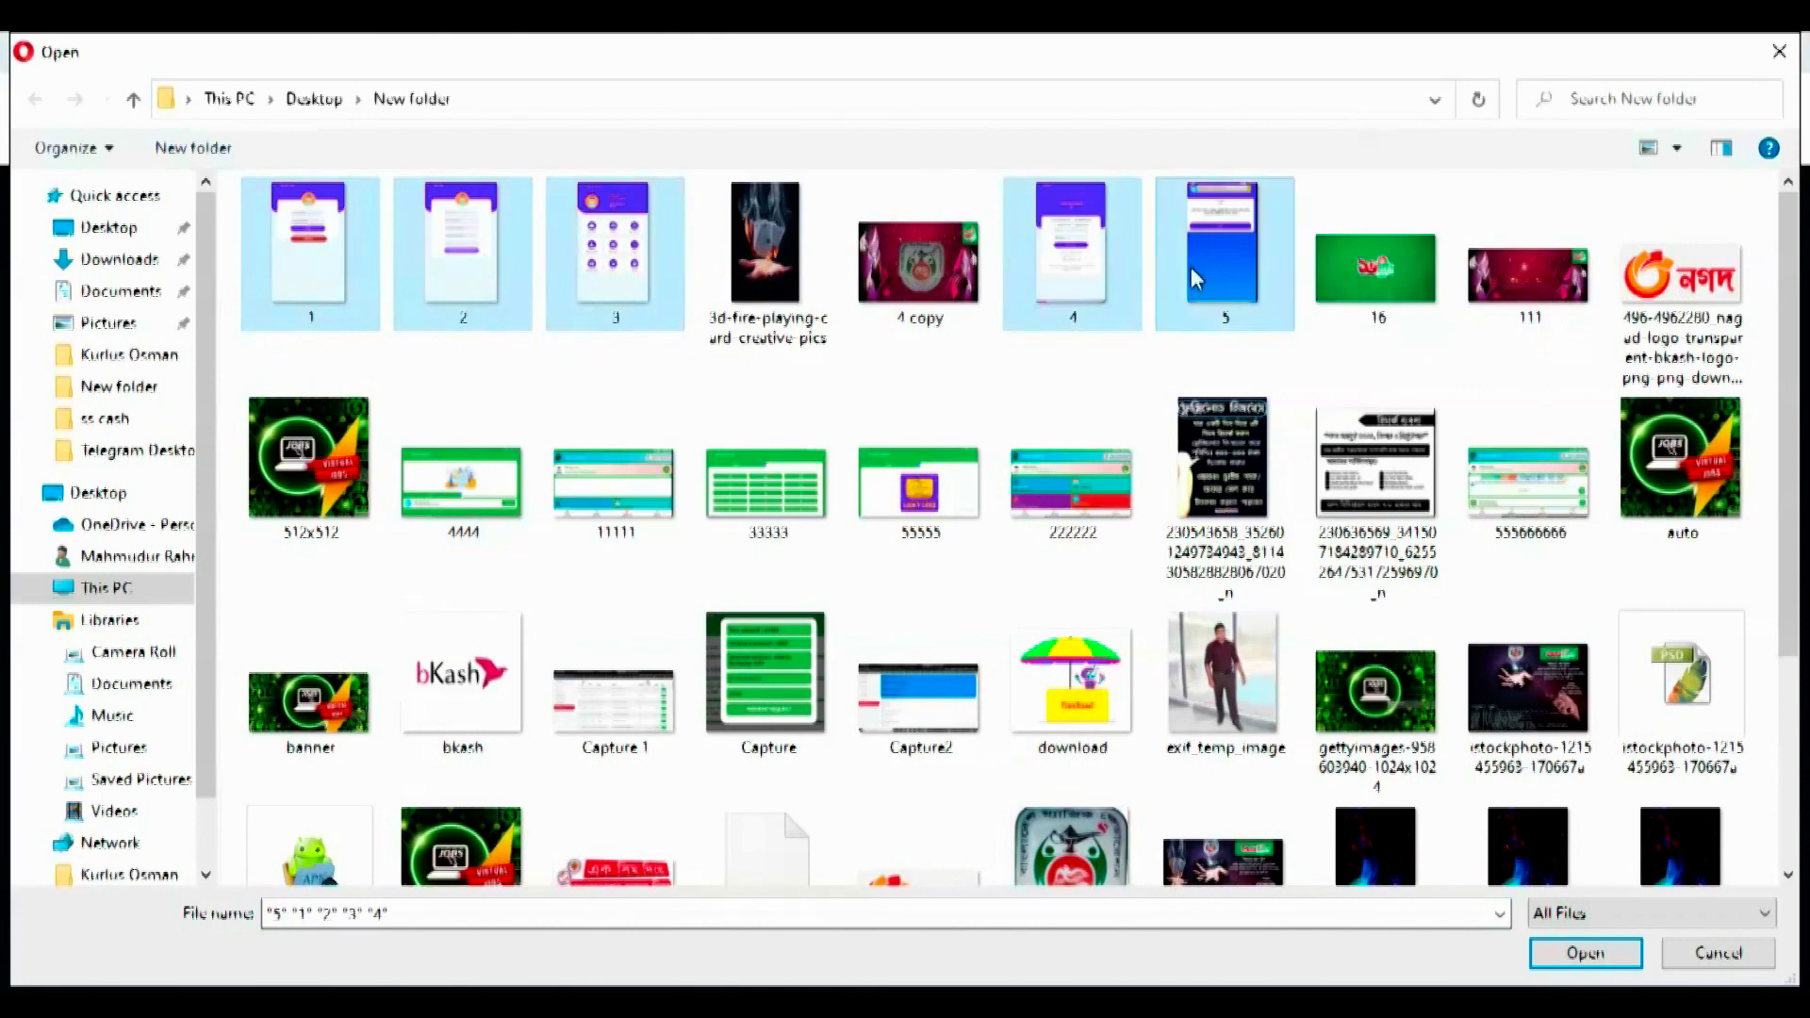
left_click(1593, 948)
left_click(1614, 950)
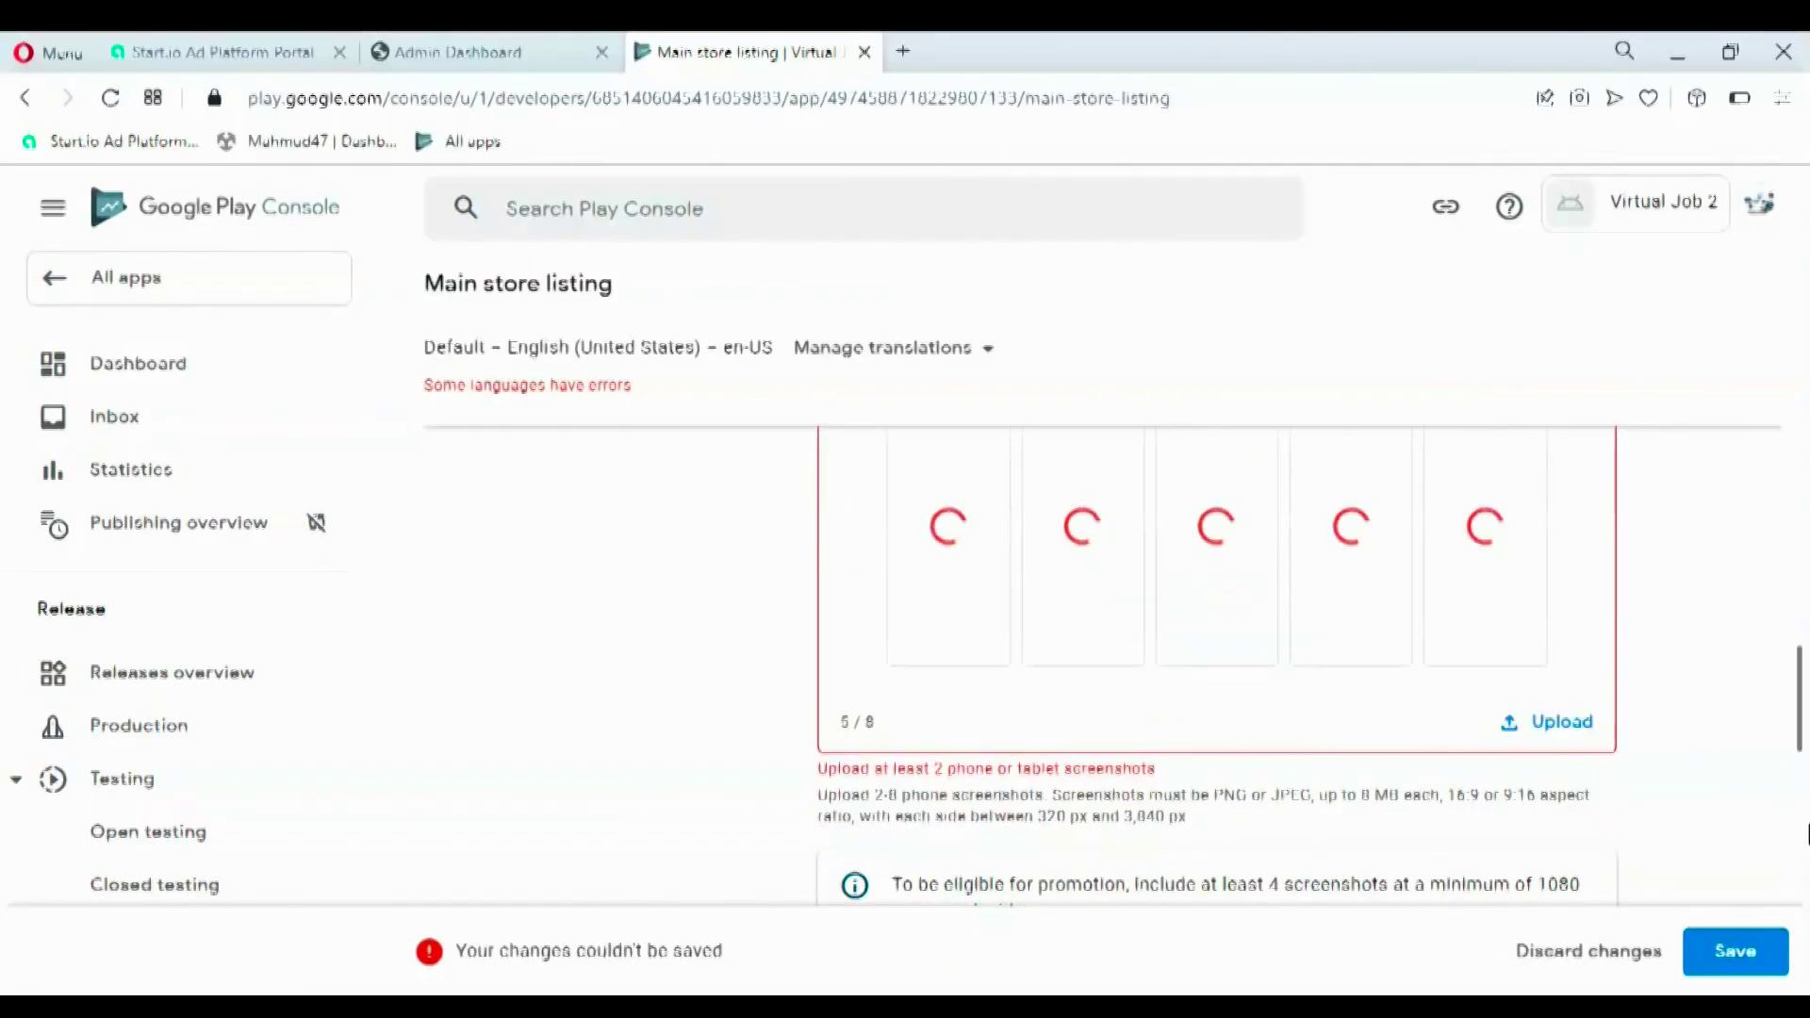
- Save the store listing changes and return to the All apps list
mouse_move(1798, 719)
left_mouse_down()
mouse_move(1803, 599)
mouse_move(1805, 698)
left_mouse_up()
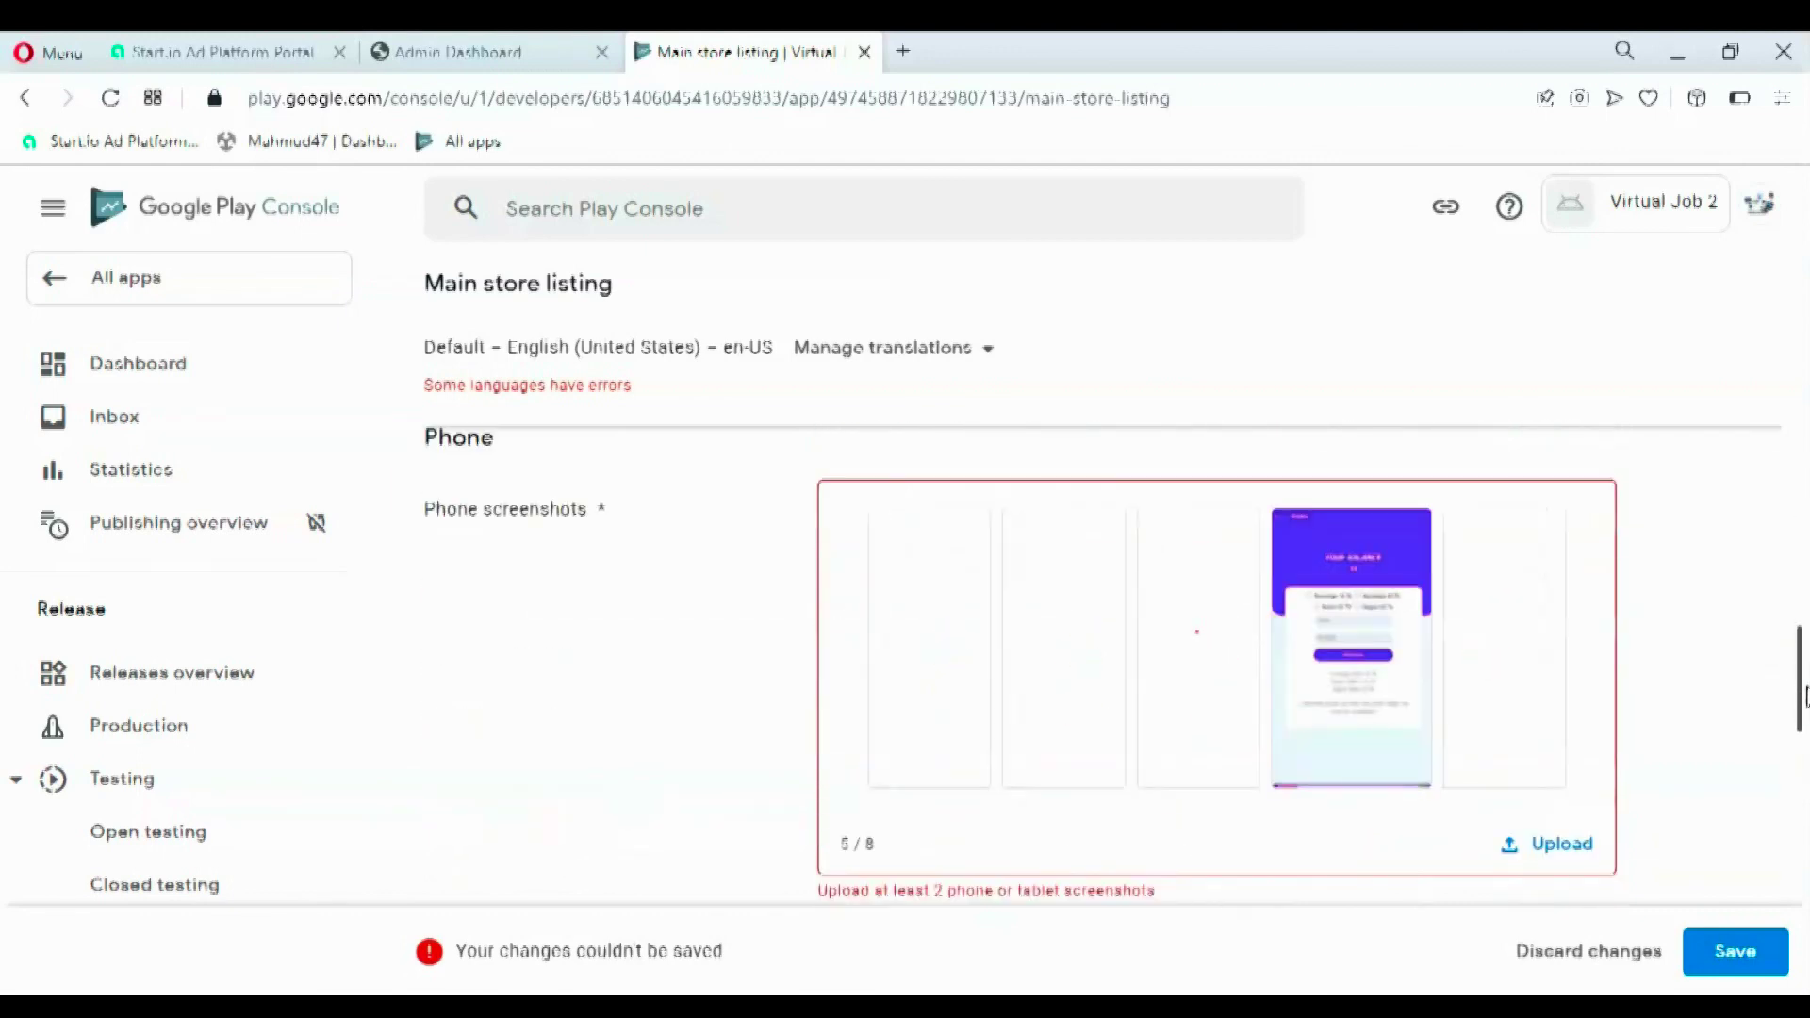
left_click_drag(1804, 698, 1805, 740)
left_click(1734, 951)
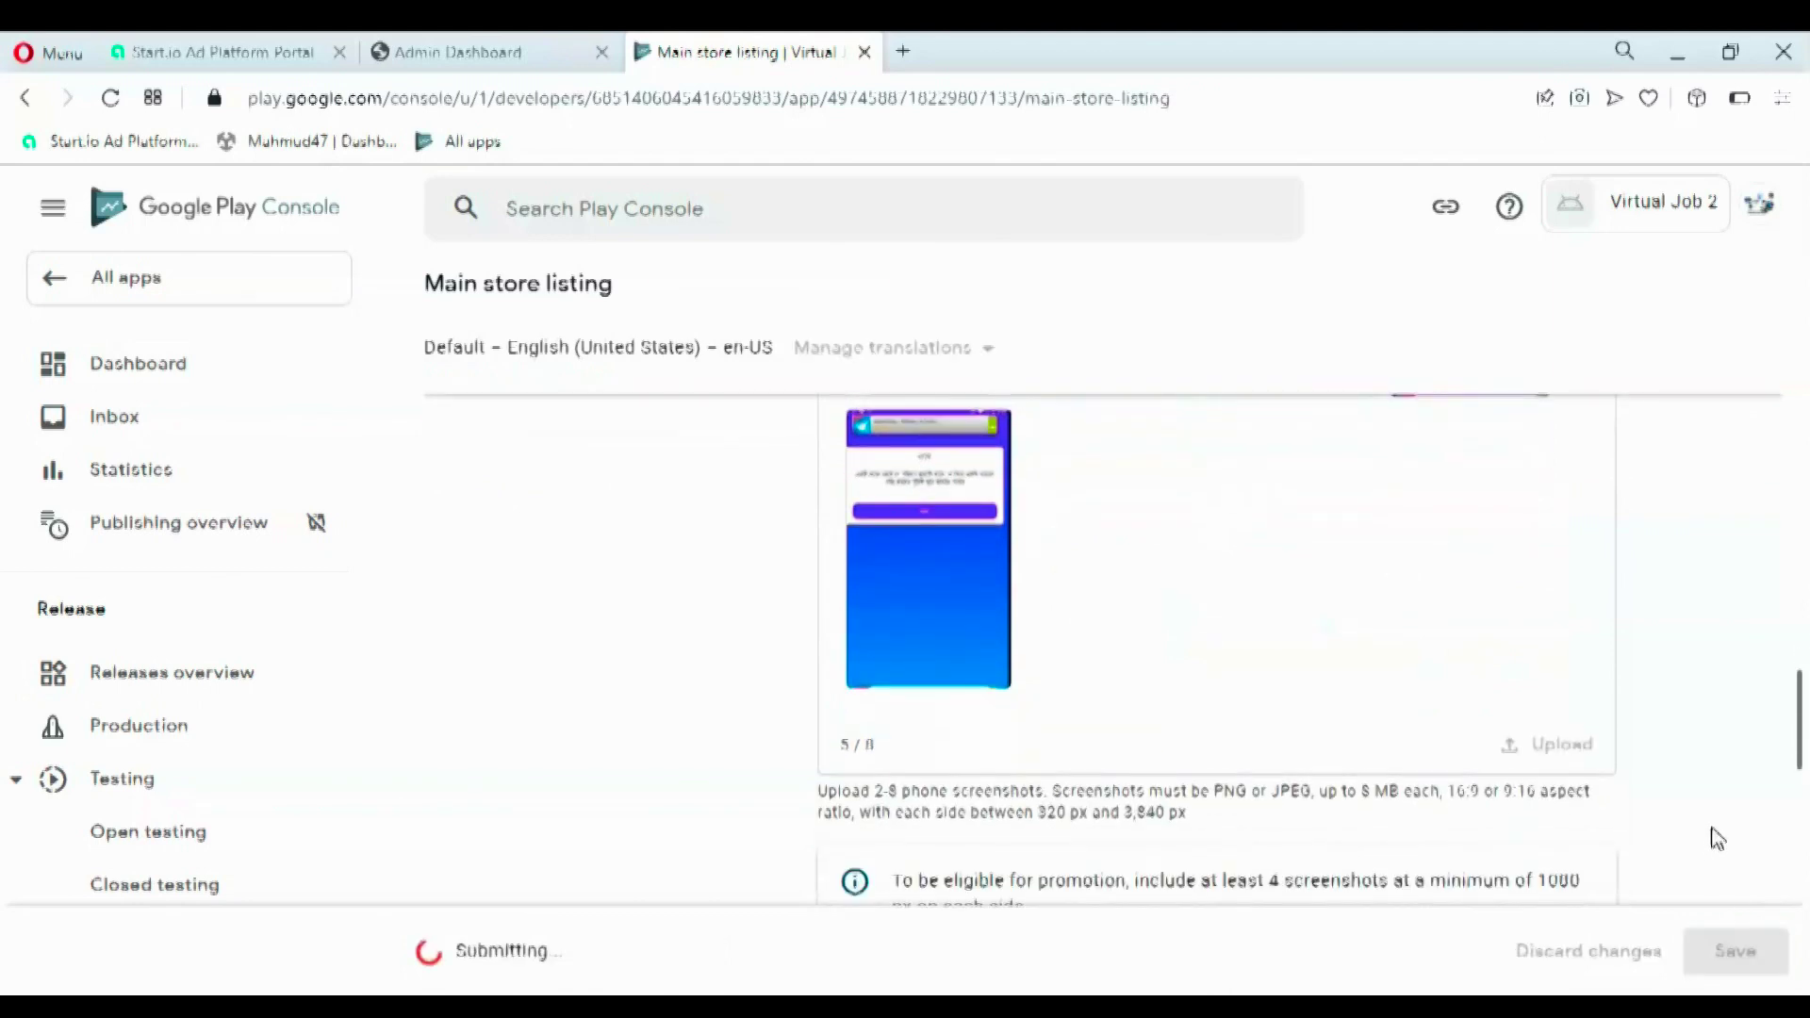
scroll(1674, 759, "down", 5)
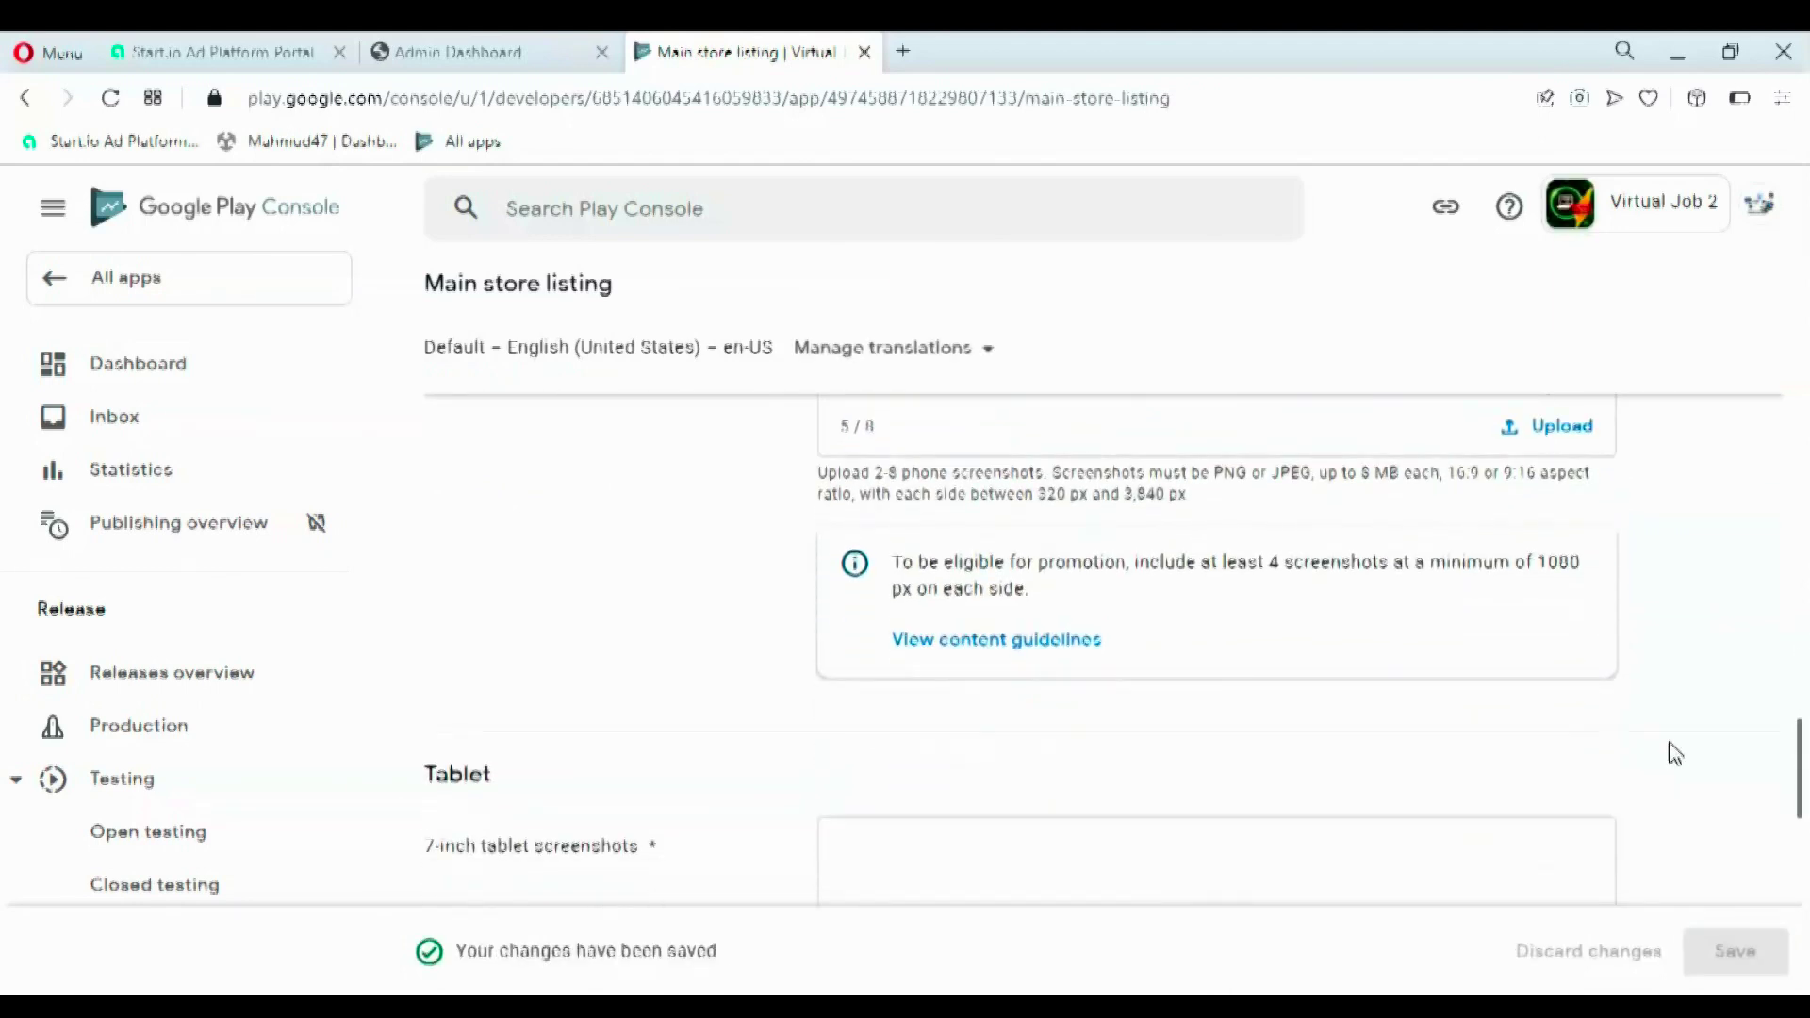
scroll(876, 590, "down", 5)
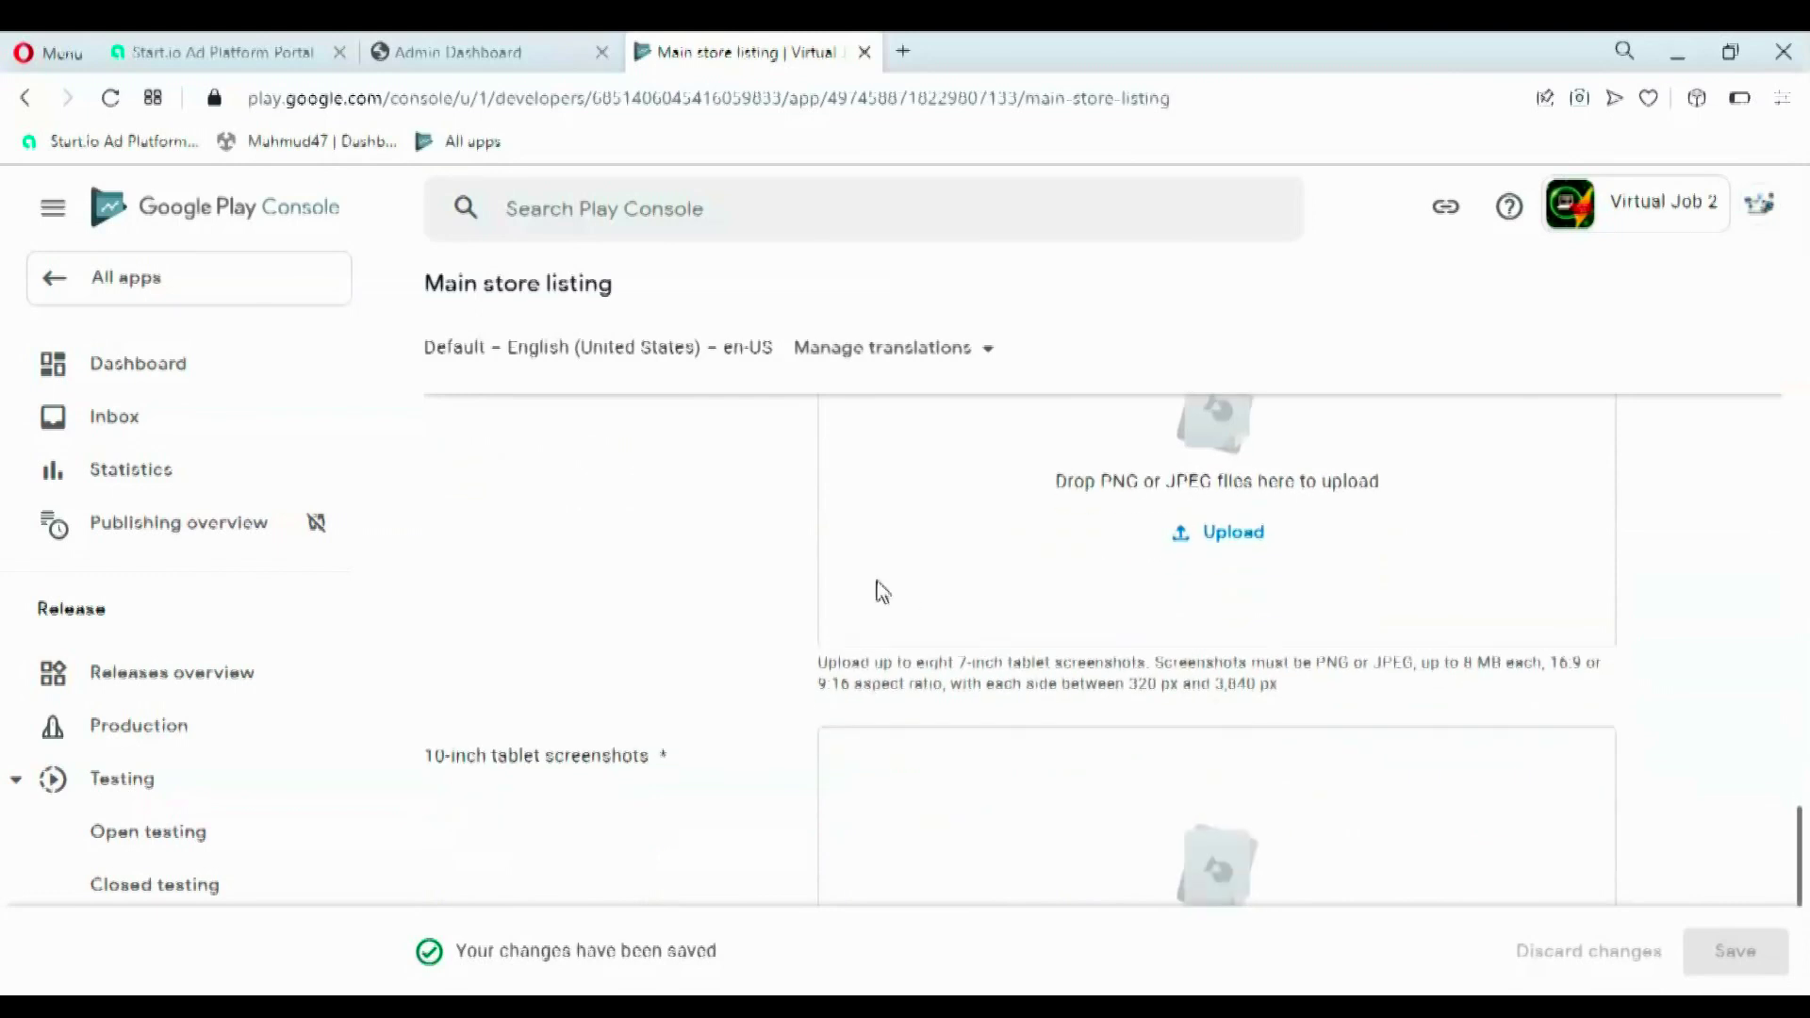
scroll(923, 589, "down", 3)
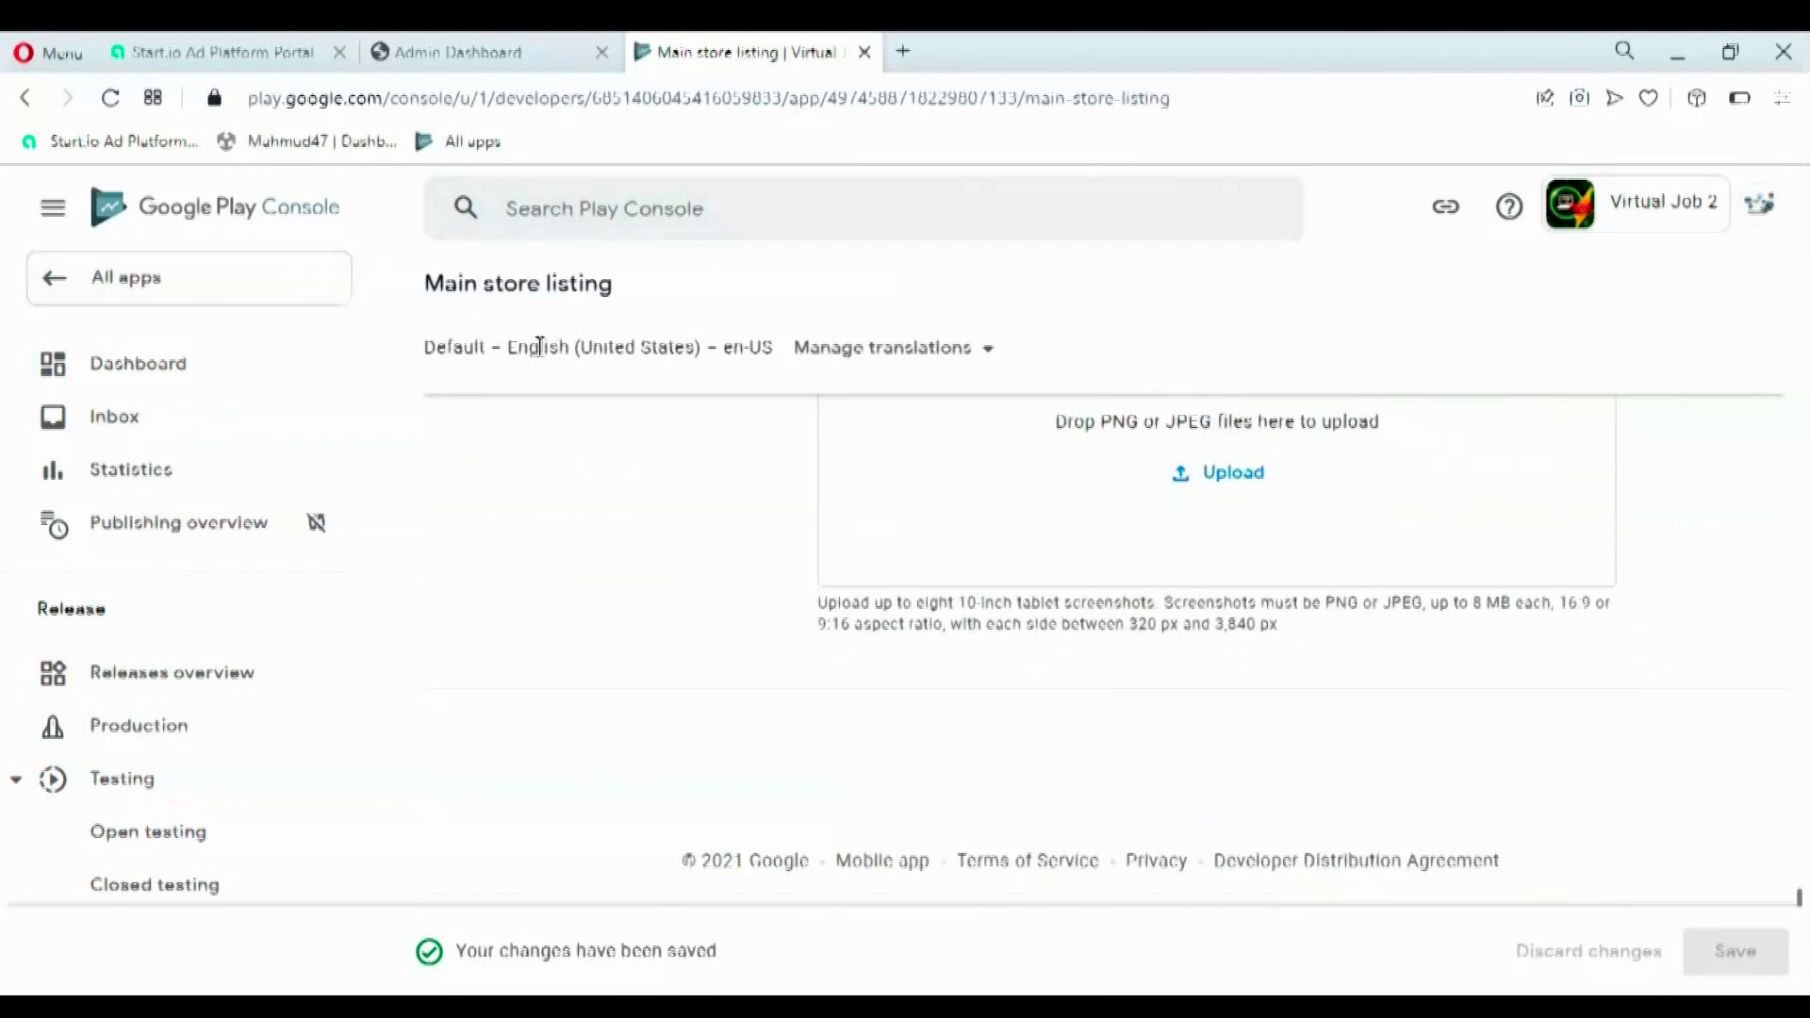
left_click(55, 281)
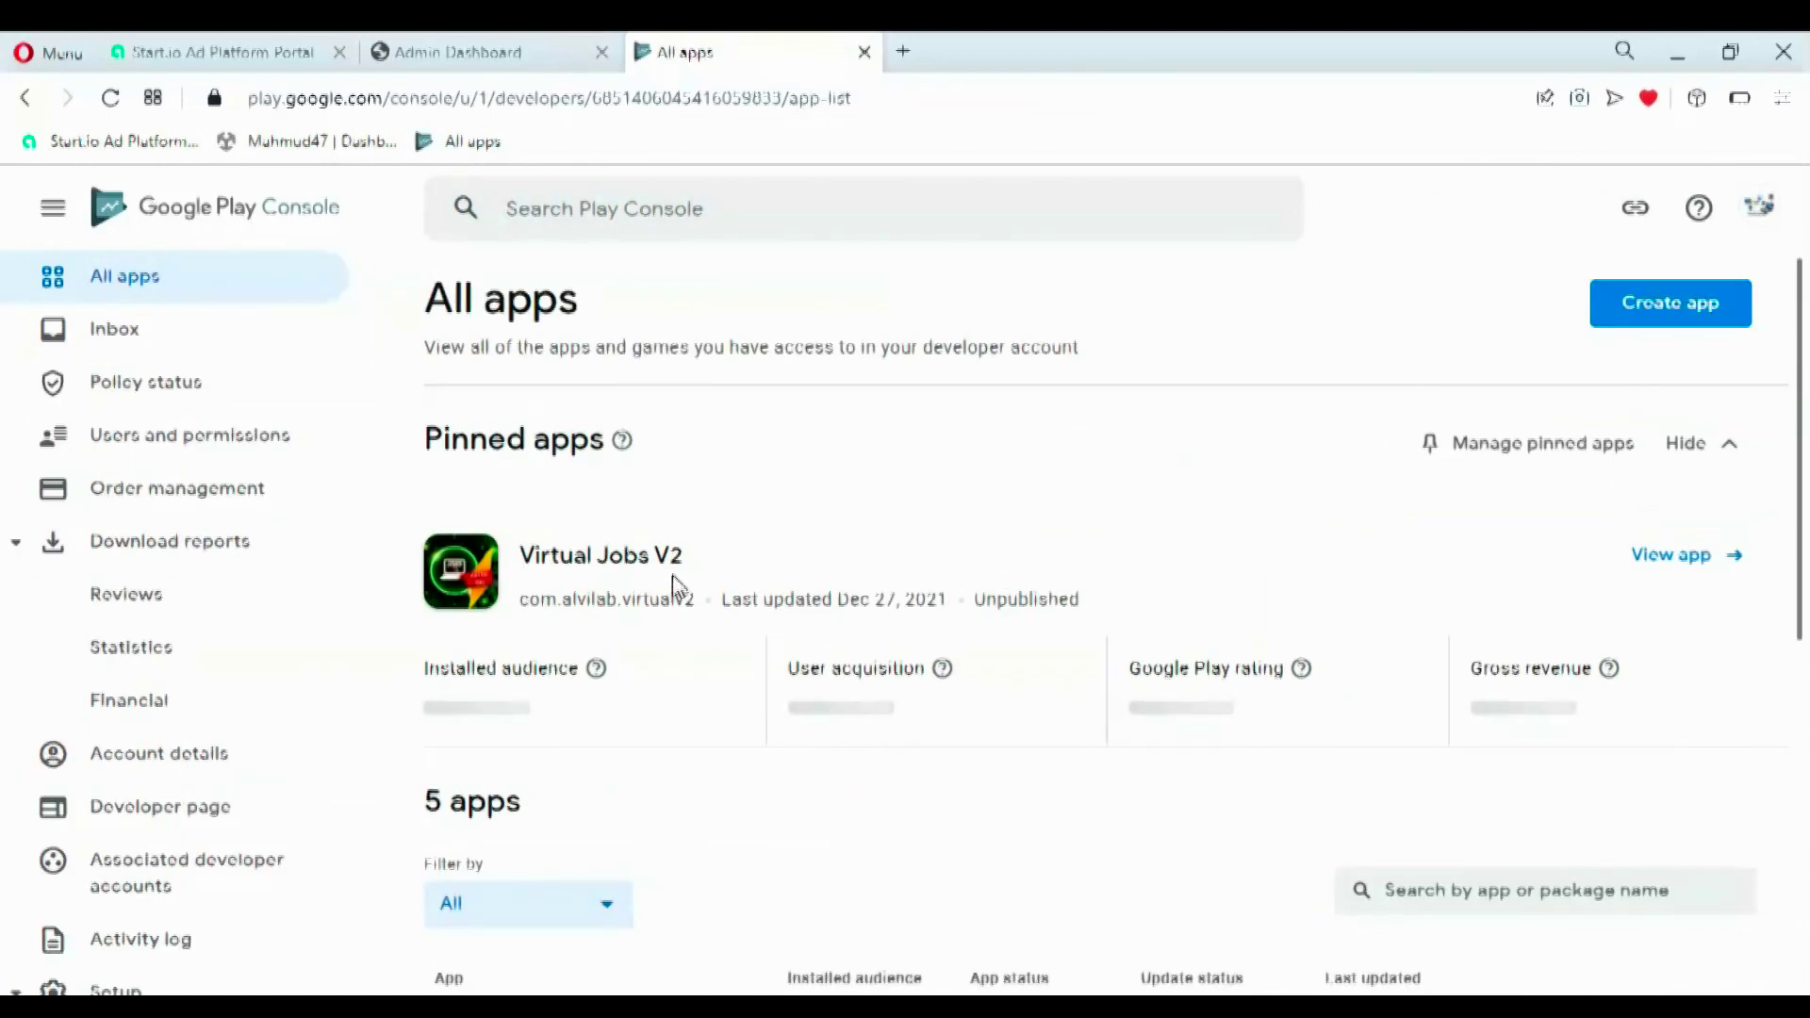
- Open the Virtual Job 2 app's dashboard from All apps
scroll(1728, 651, "down", 4)
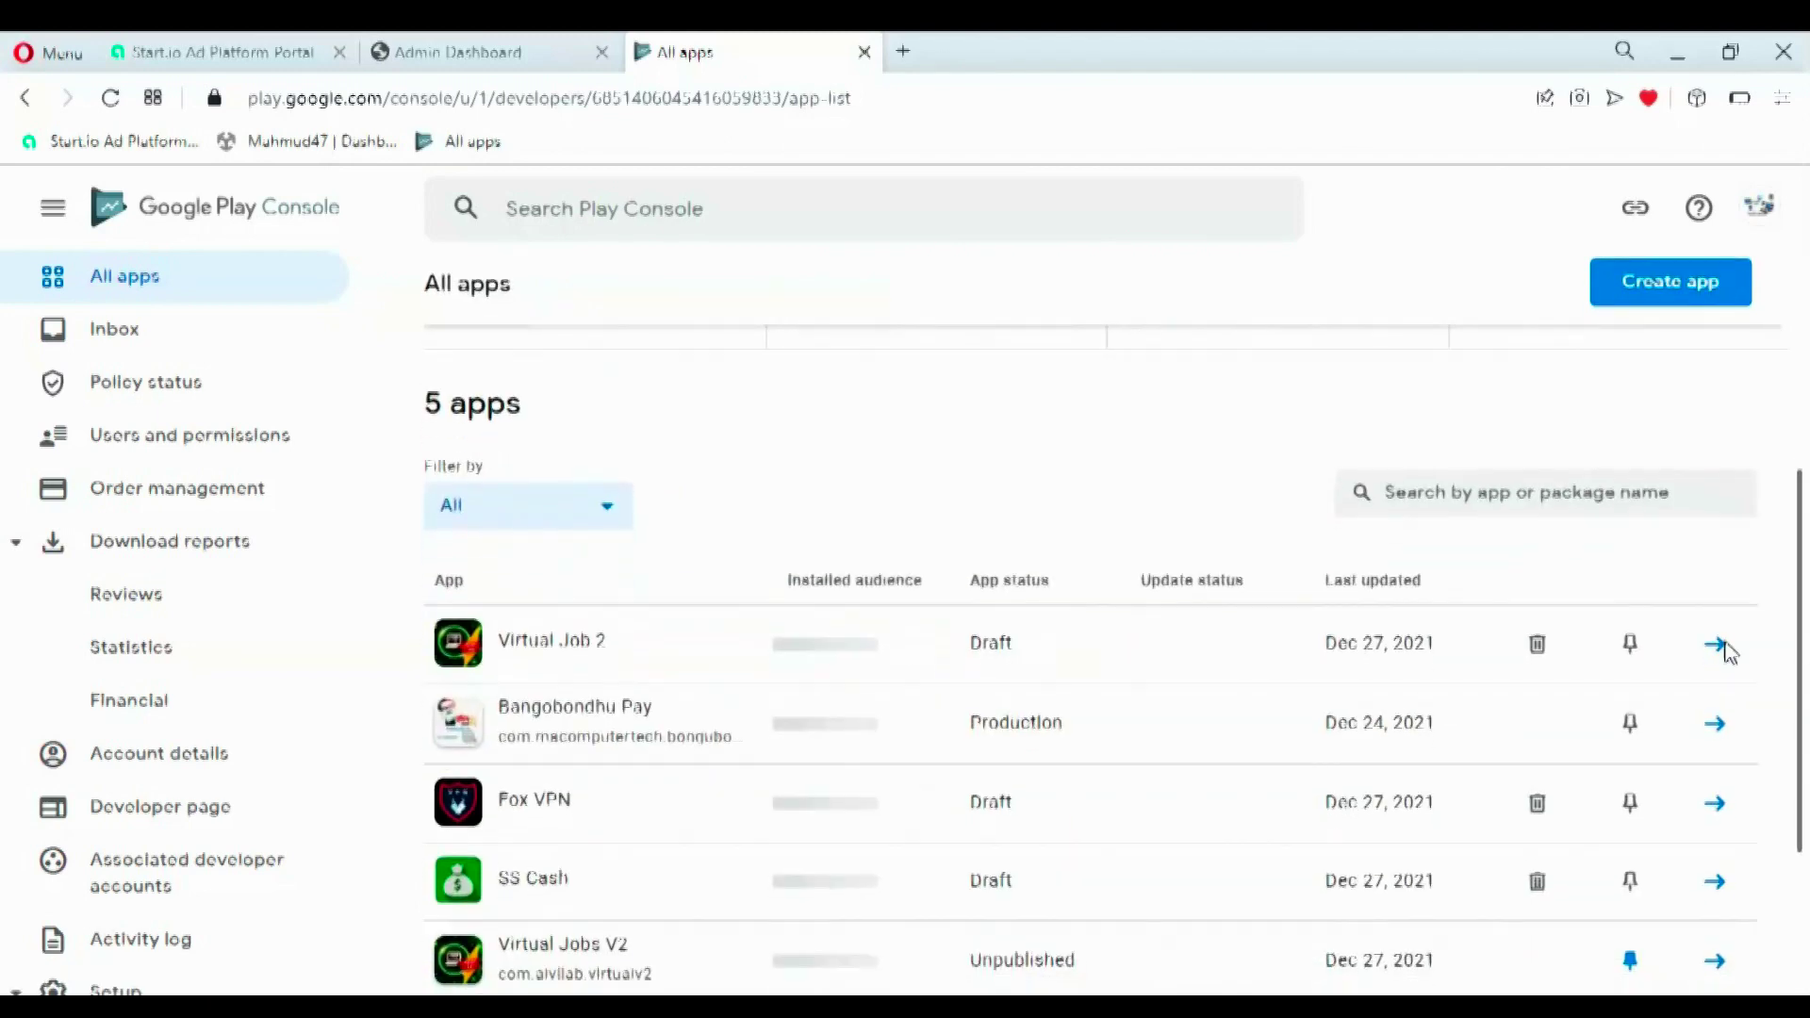
scroll(999, 660, "up", 2)
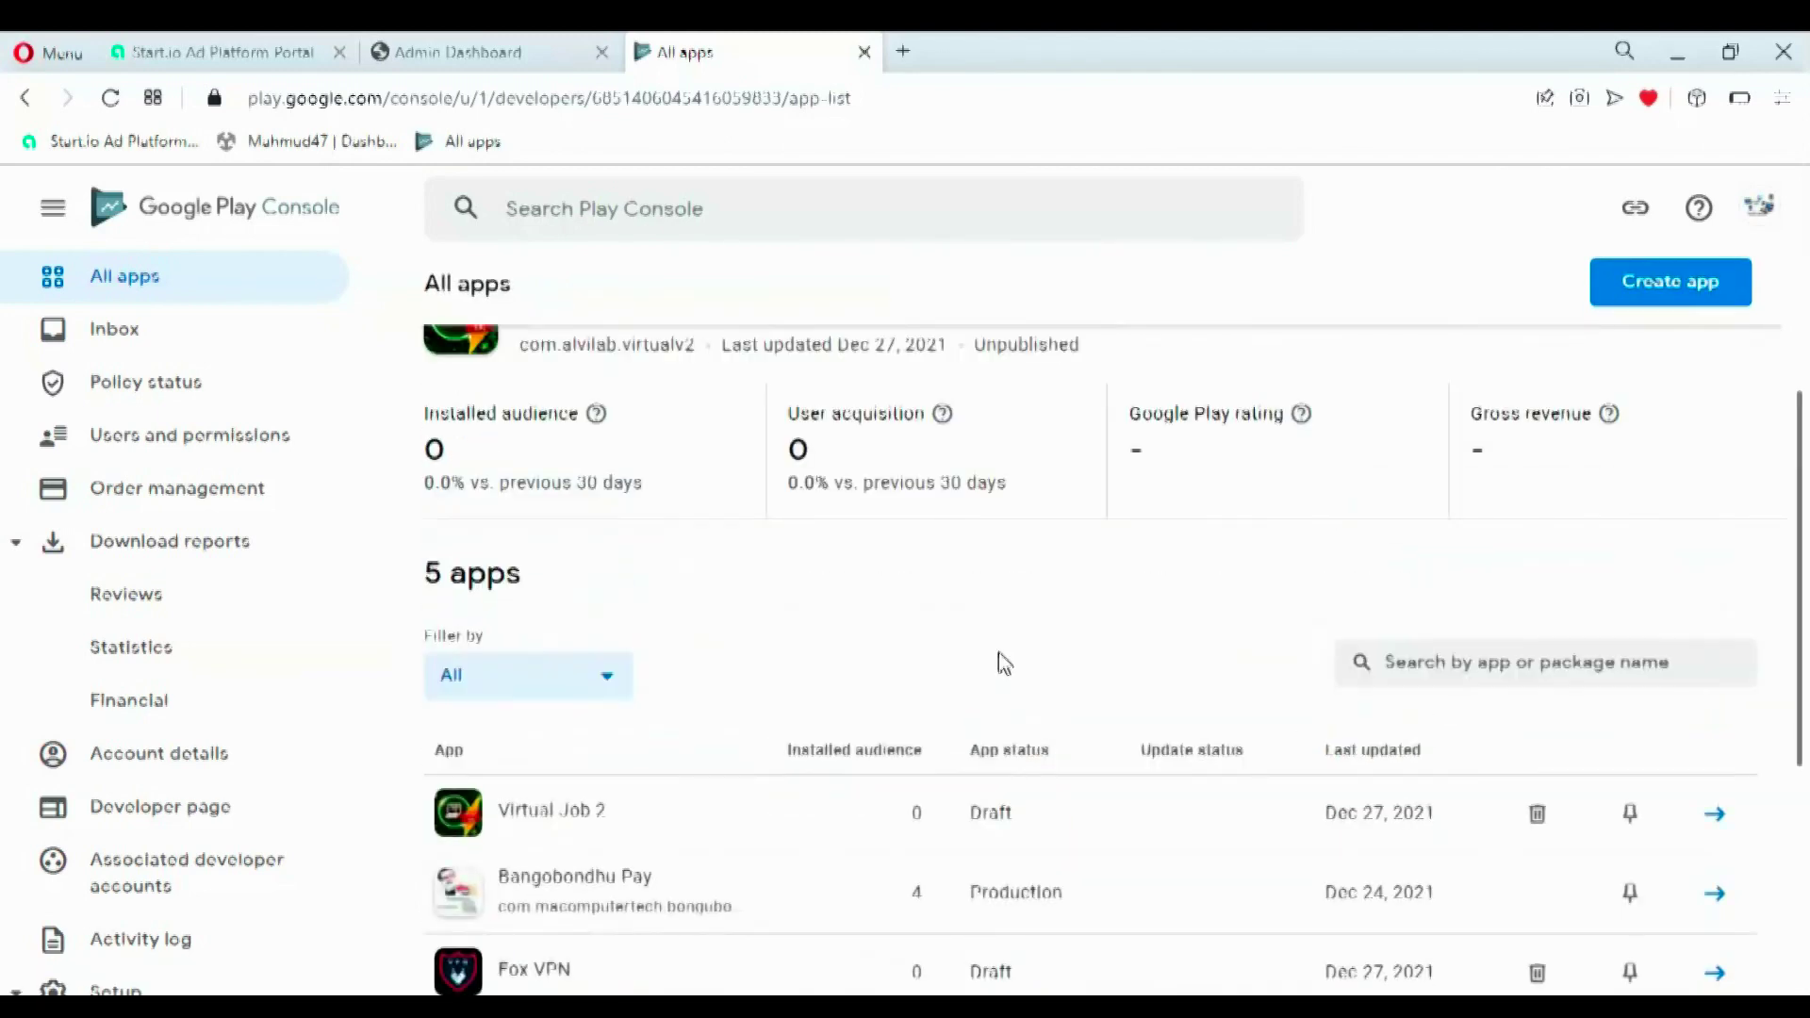
left_click(835, 811)
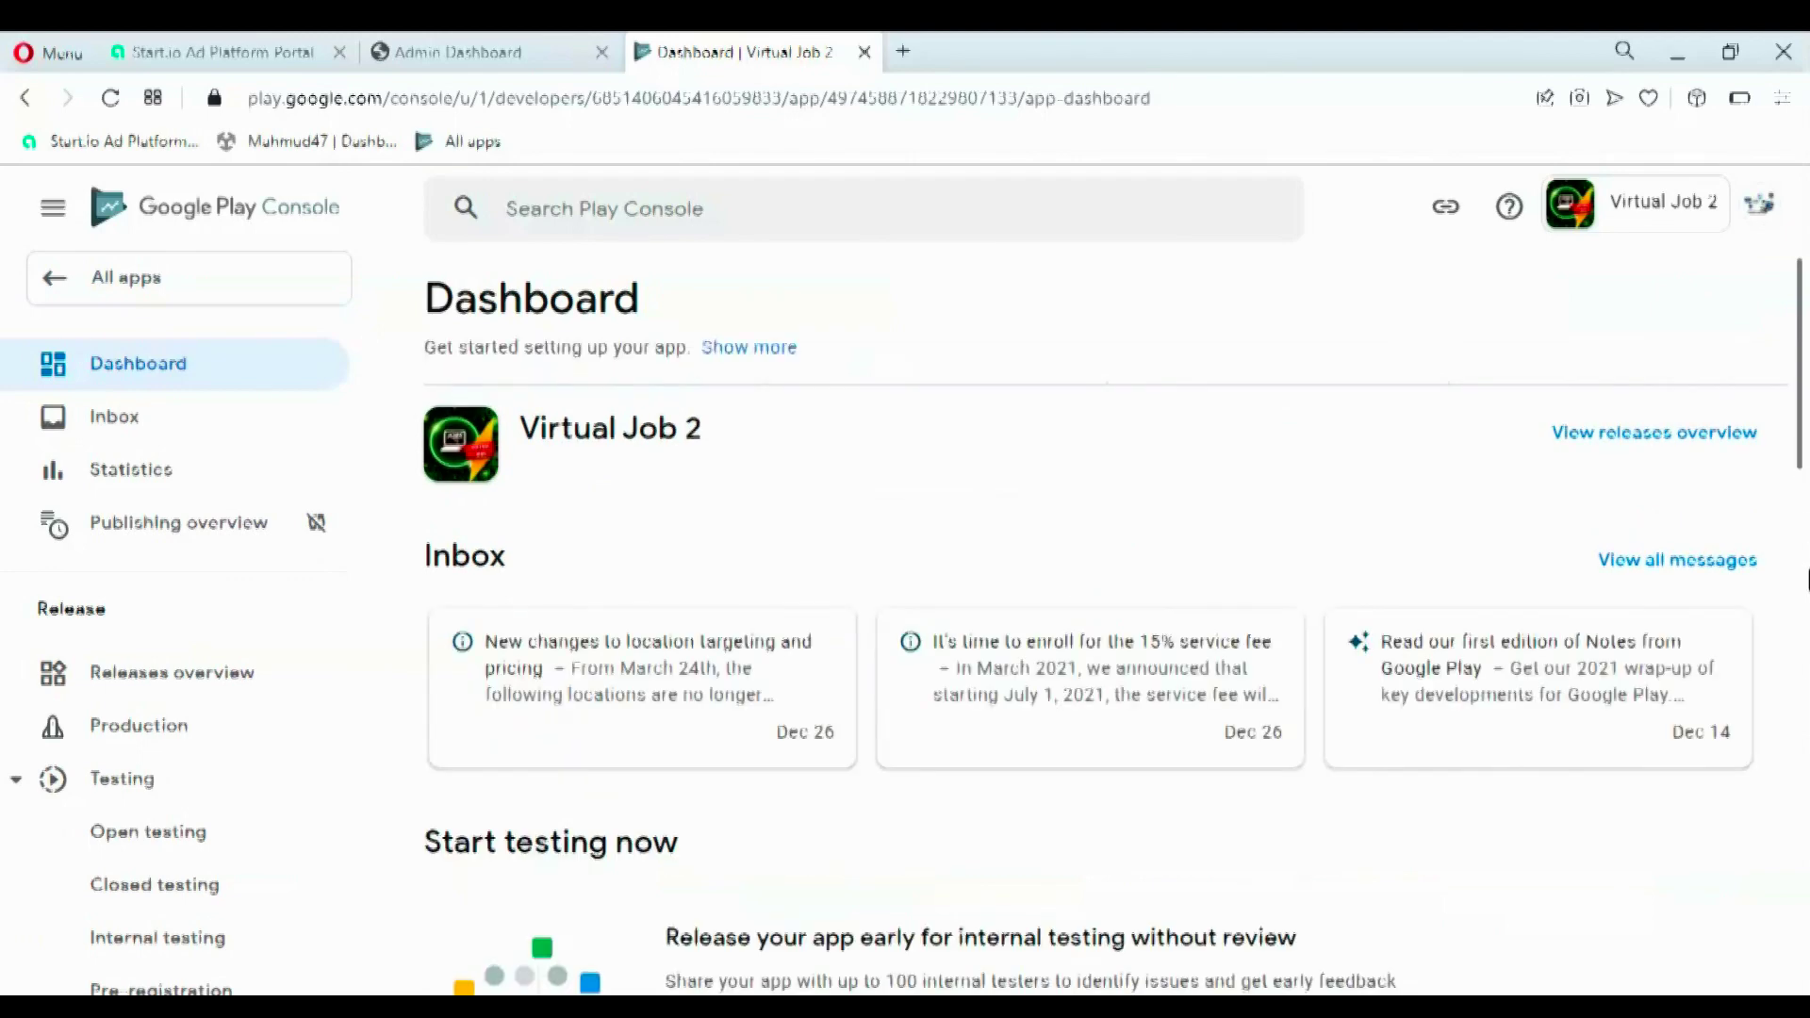
- Show the tasks under 'Publish your app on Google Play'
scroll(1804, 530, "down", 15)
mouse_move(1805, 957)
left_mouse_down()
mouse_move(1805, 709)
mouse_move(1805, 940)
left_mouse_up()
left_click_drag(674, 566, 1059, 594)
left_click(858, 614)
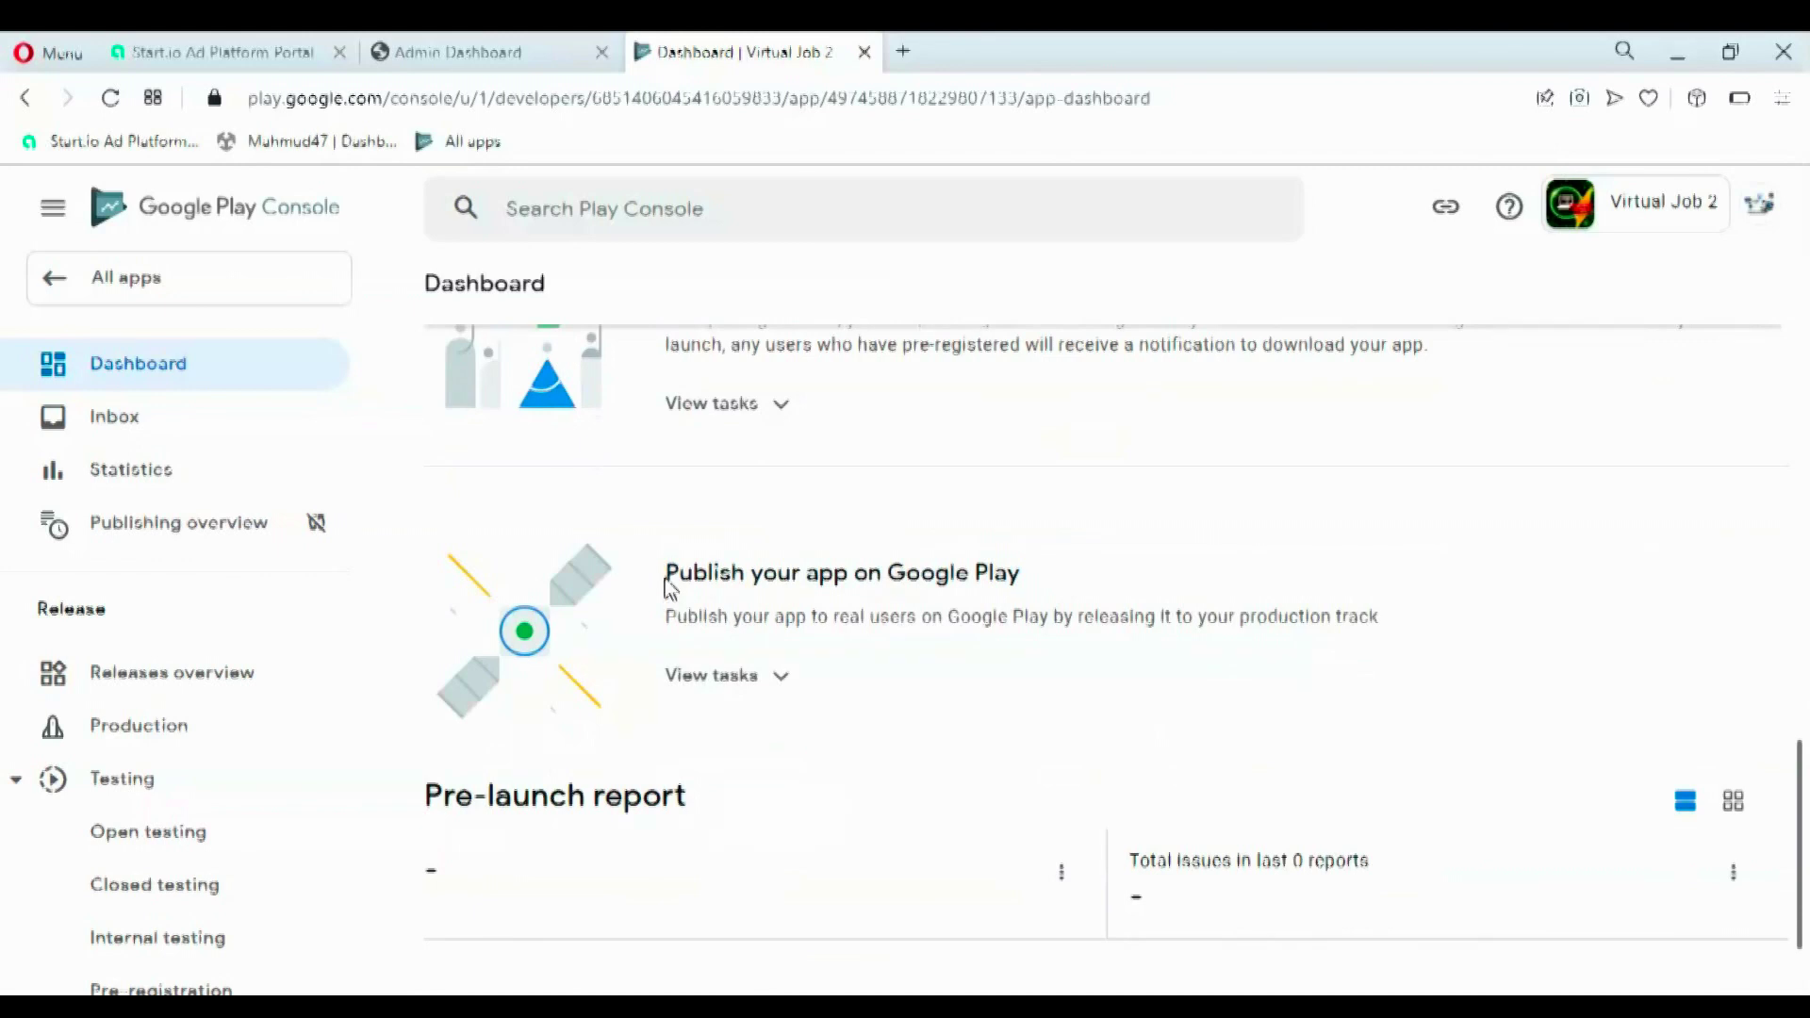
left_click_drag(1059, 583, 670, 577)
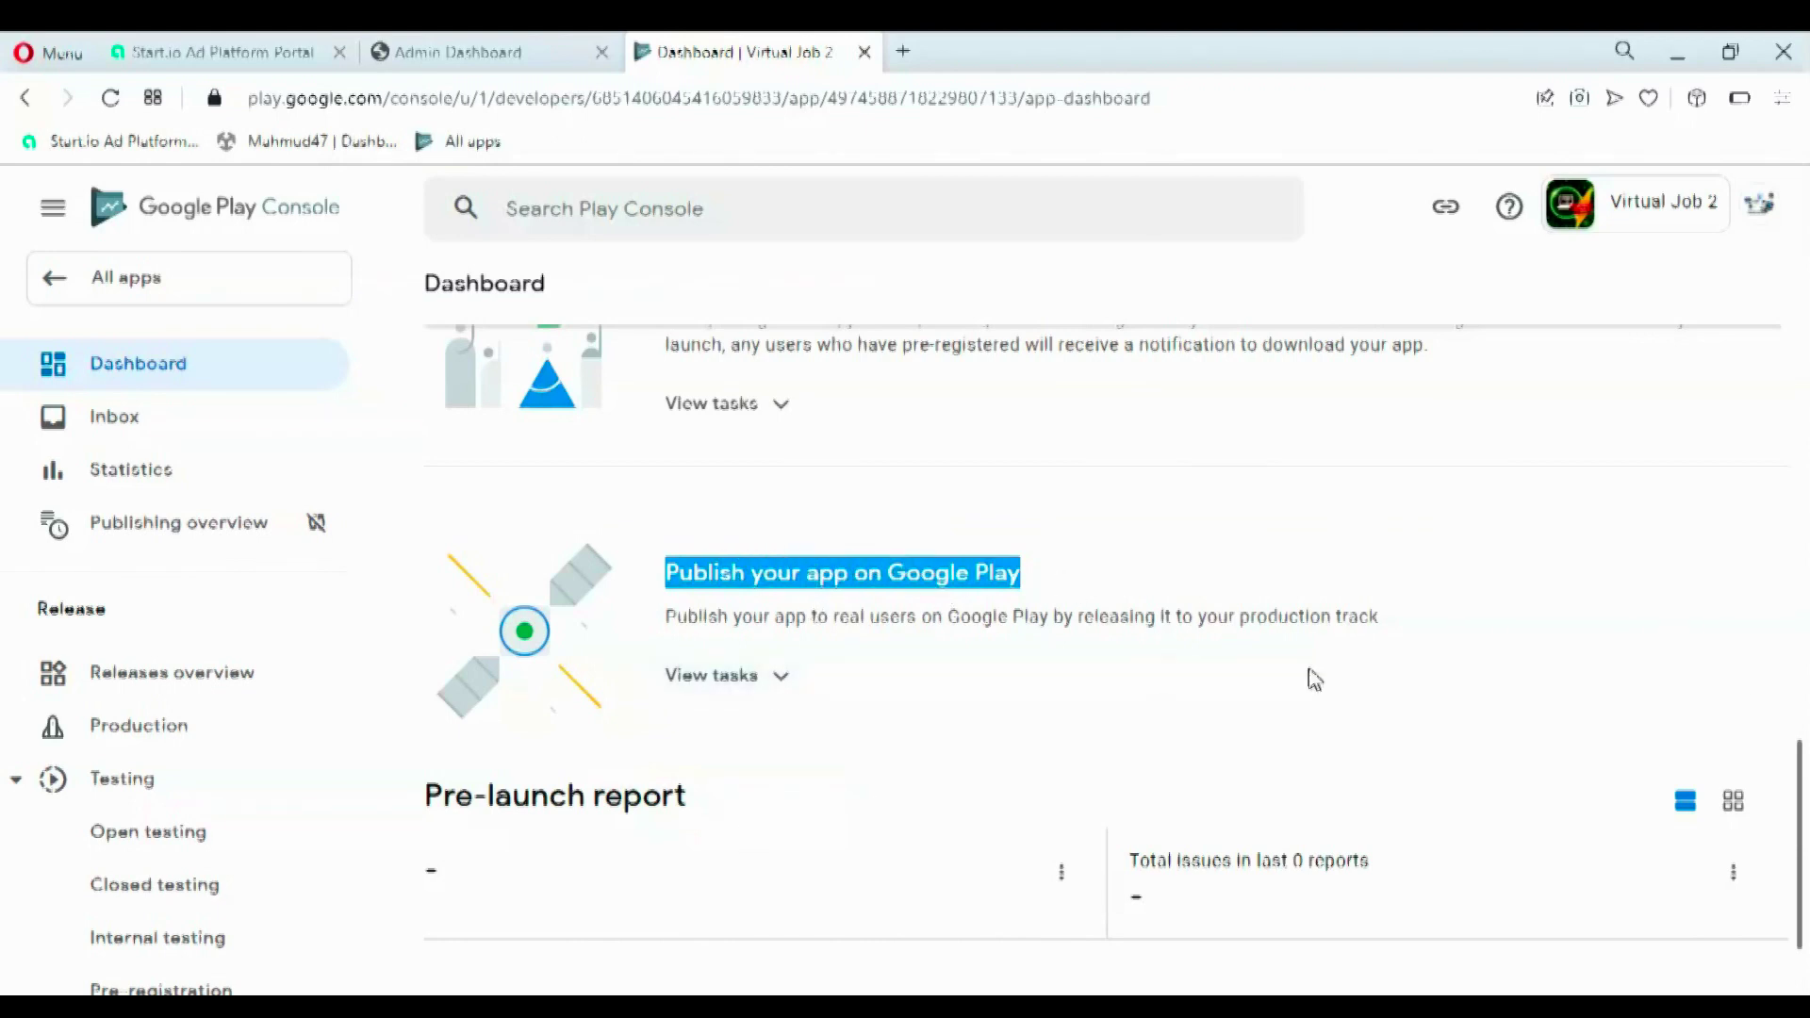
left_click(754, 694)
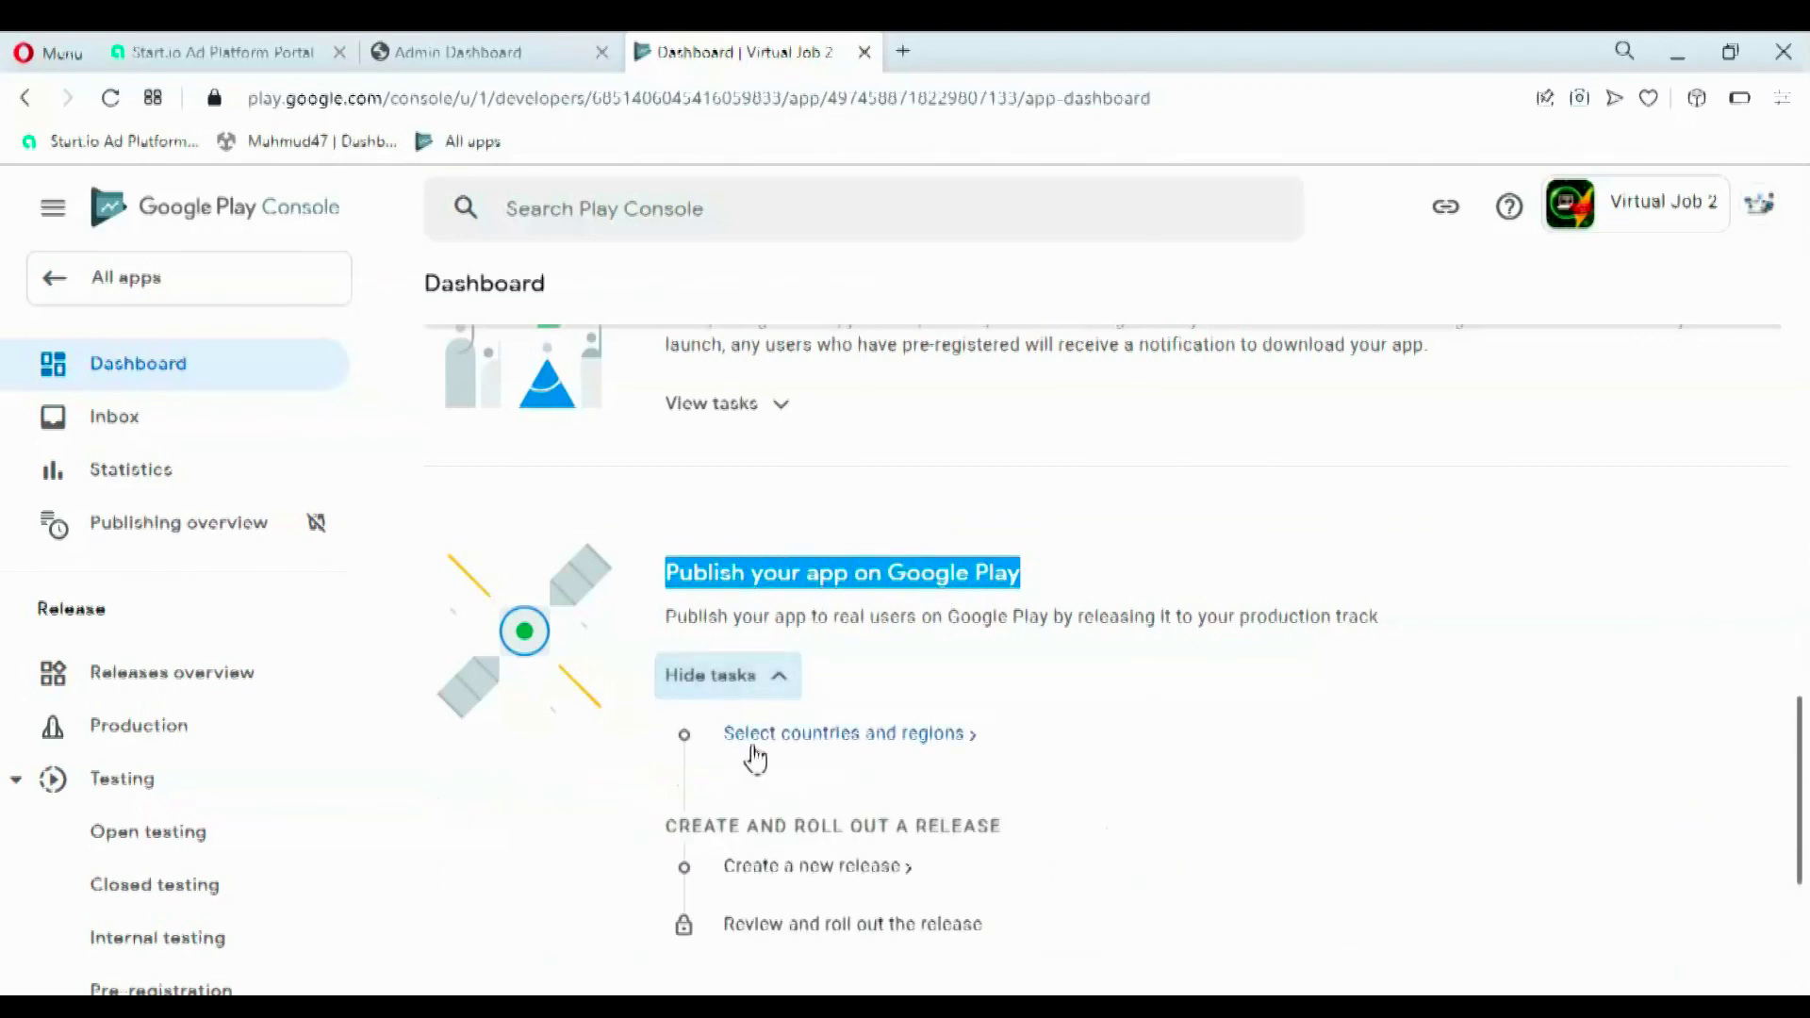
left_click(823, 745)
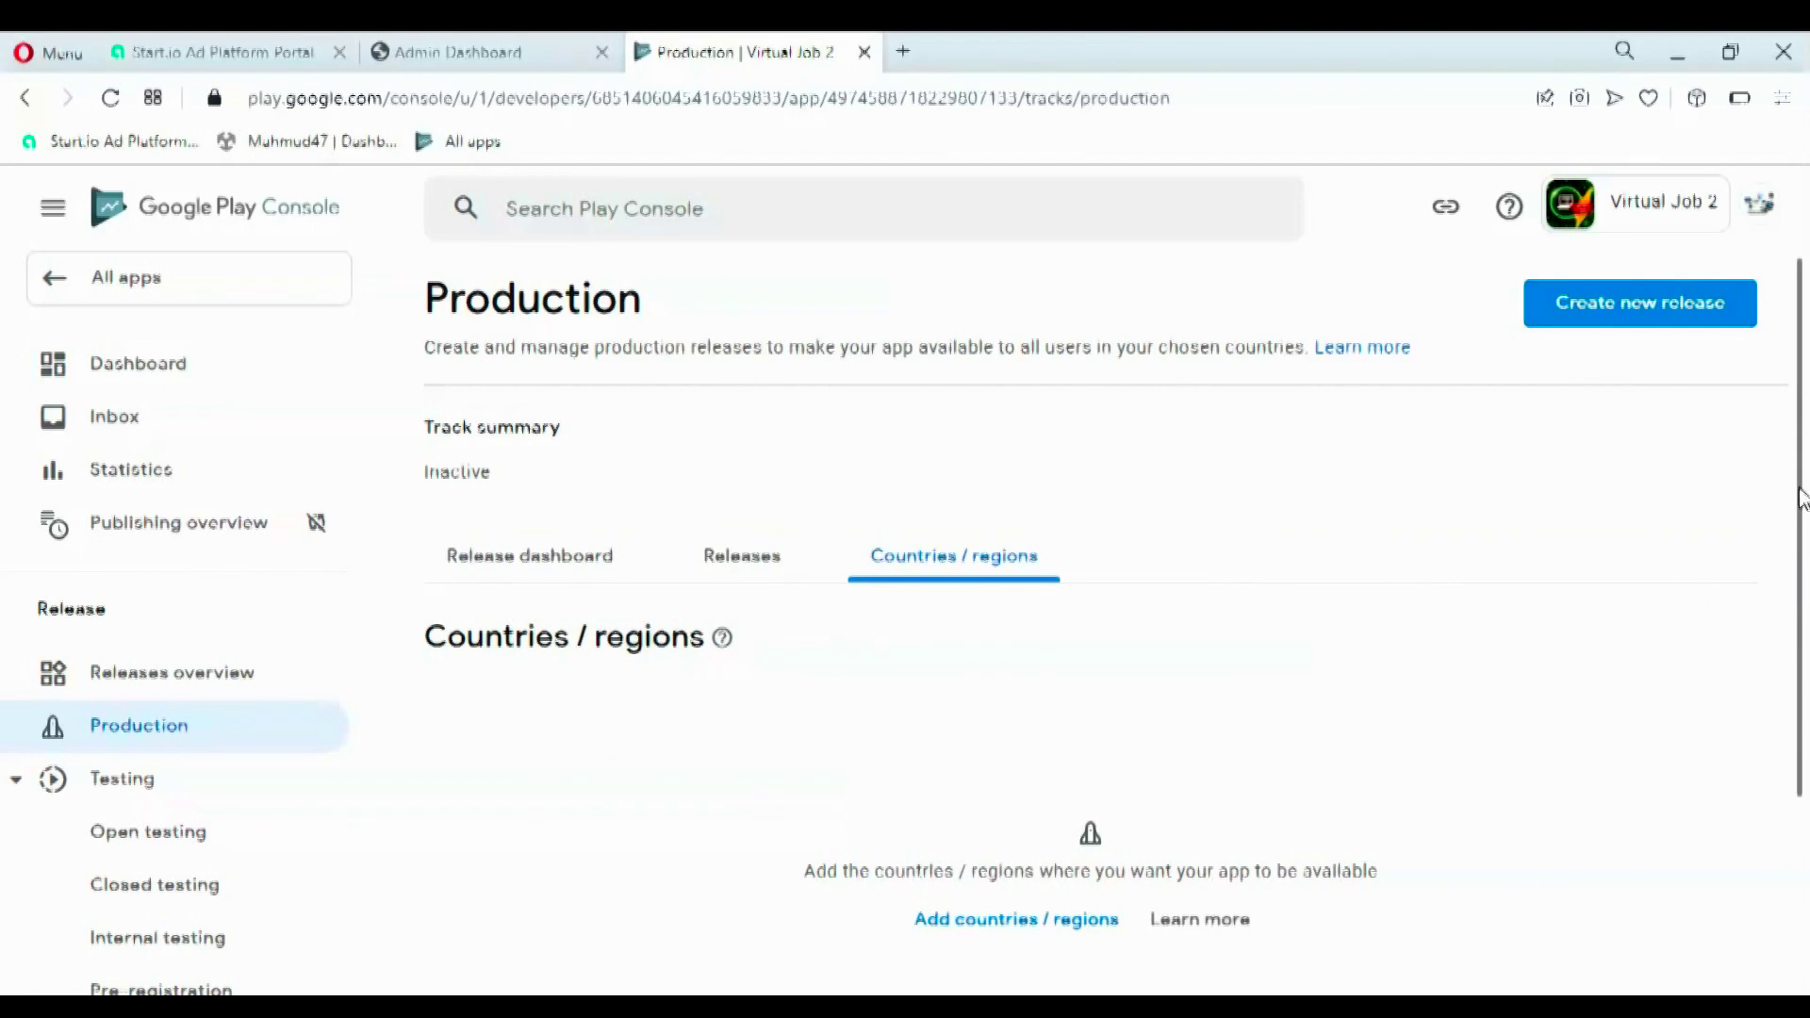
- Add all 176 countries / regions to the production track
scroll(1801, 500, "down", 2)
left_click(1017, 760)
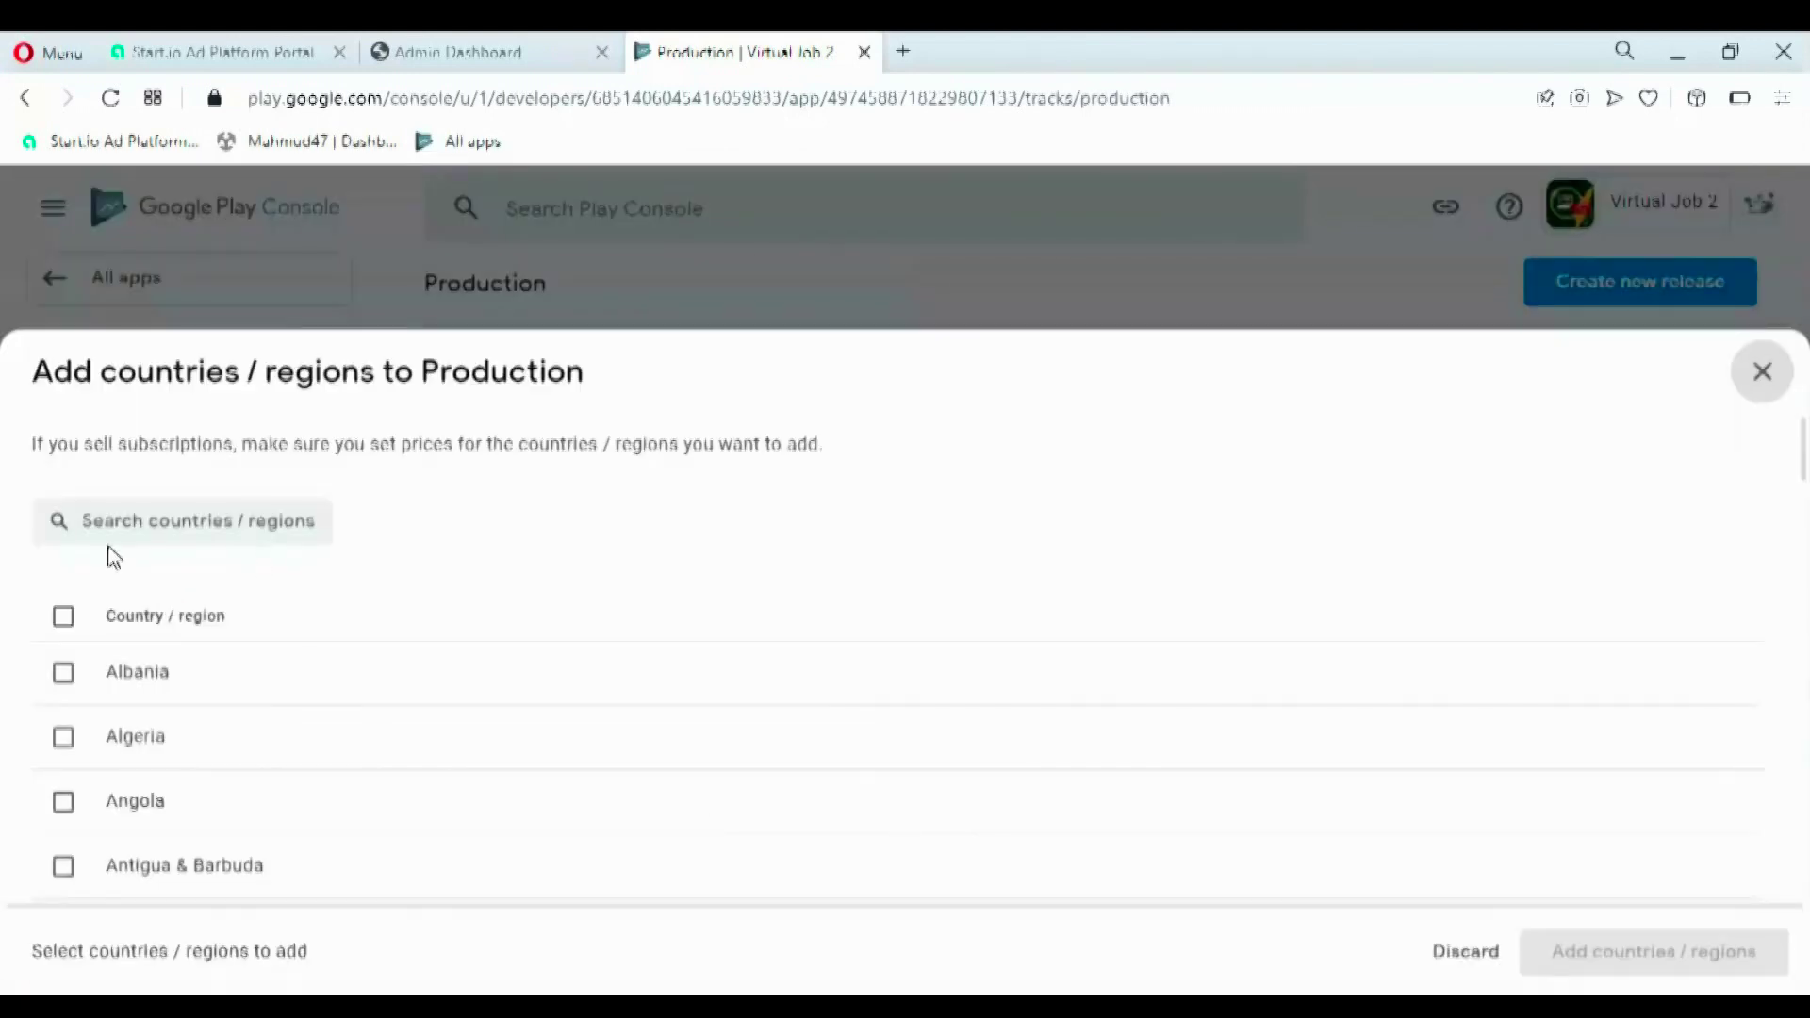
left_click(65, 616)
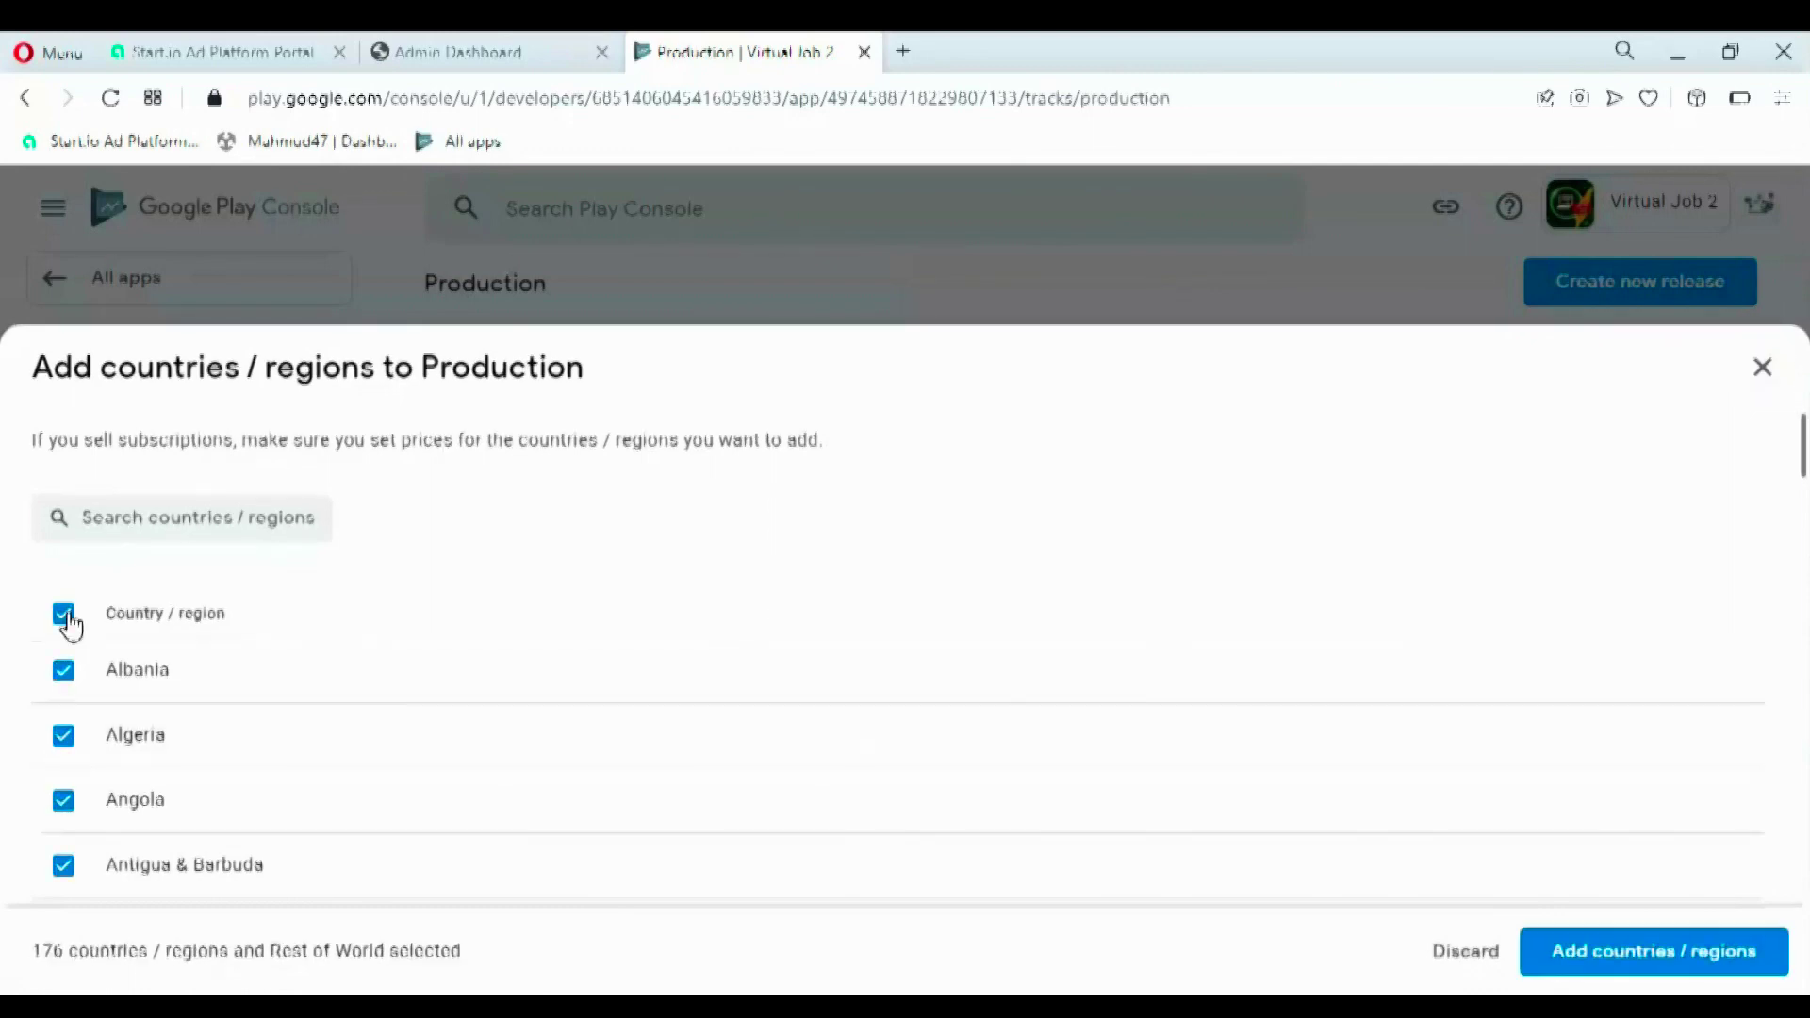
left_click(1575, 954)
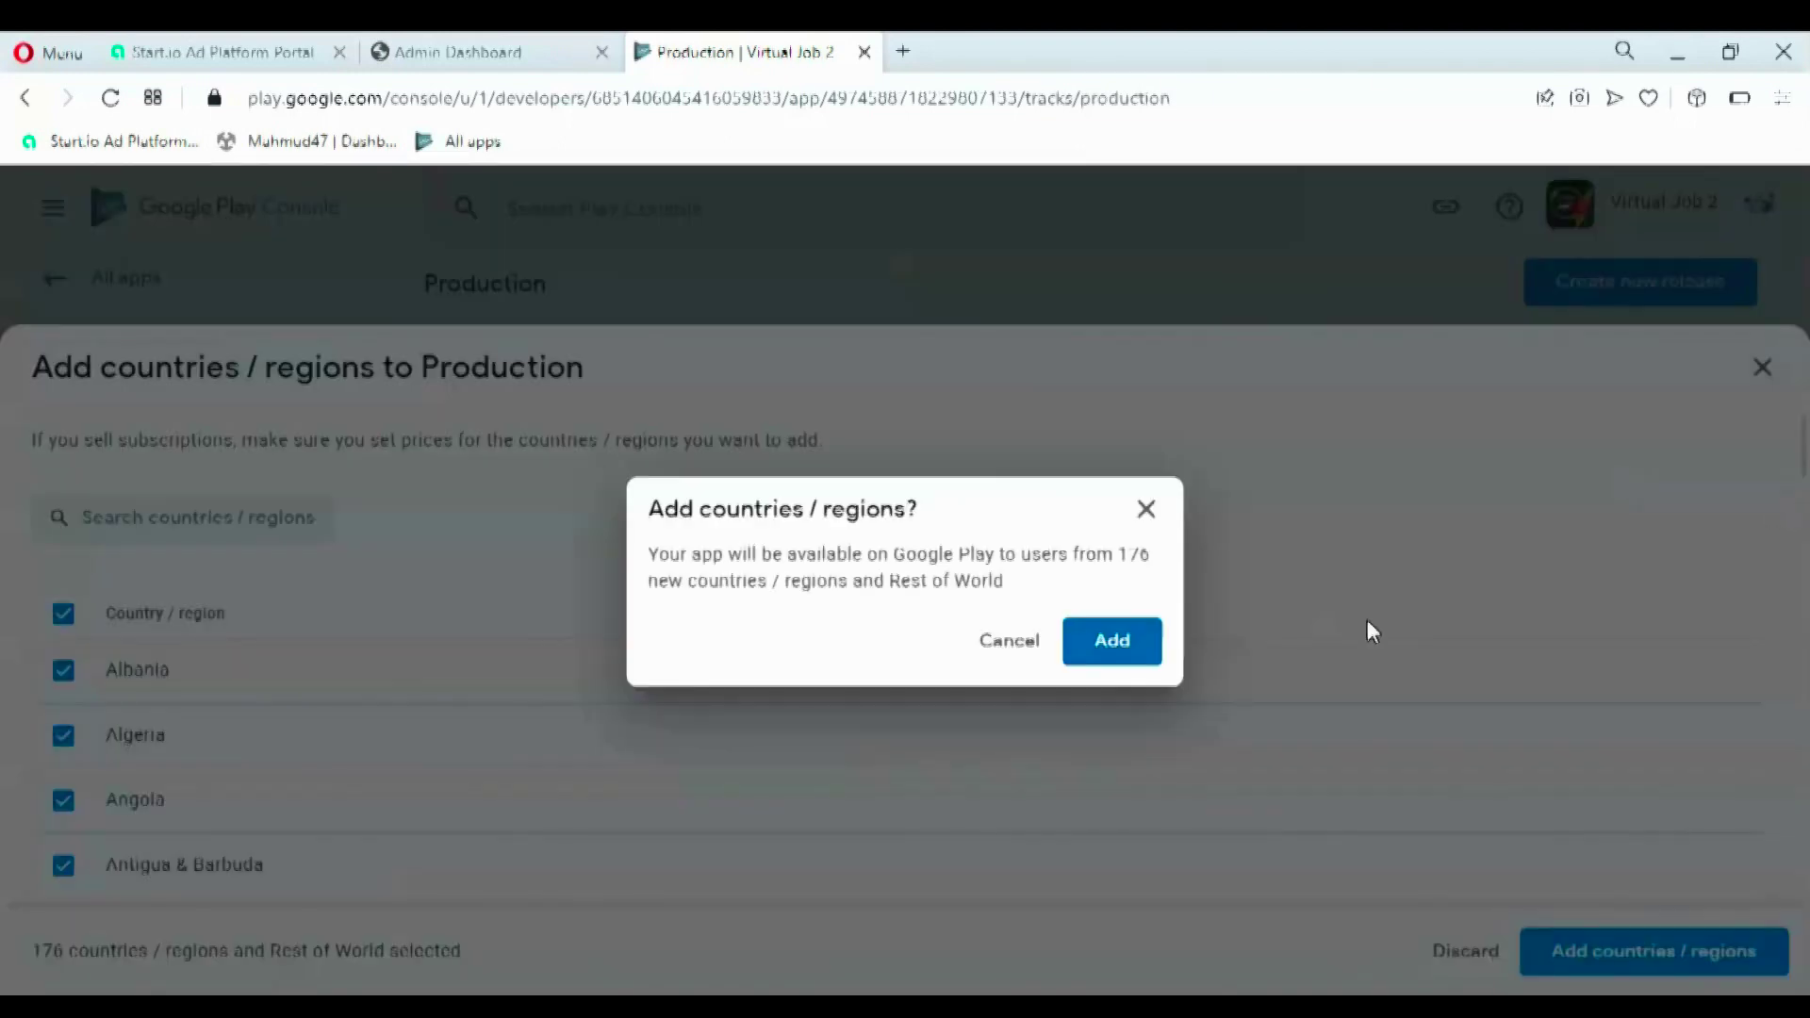
left_click(1150, 649)
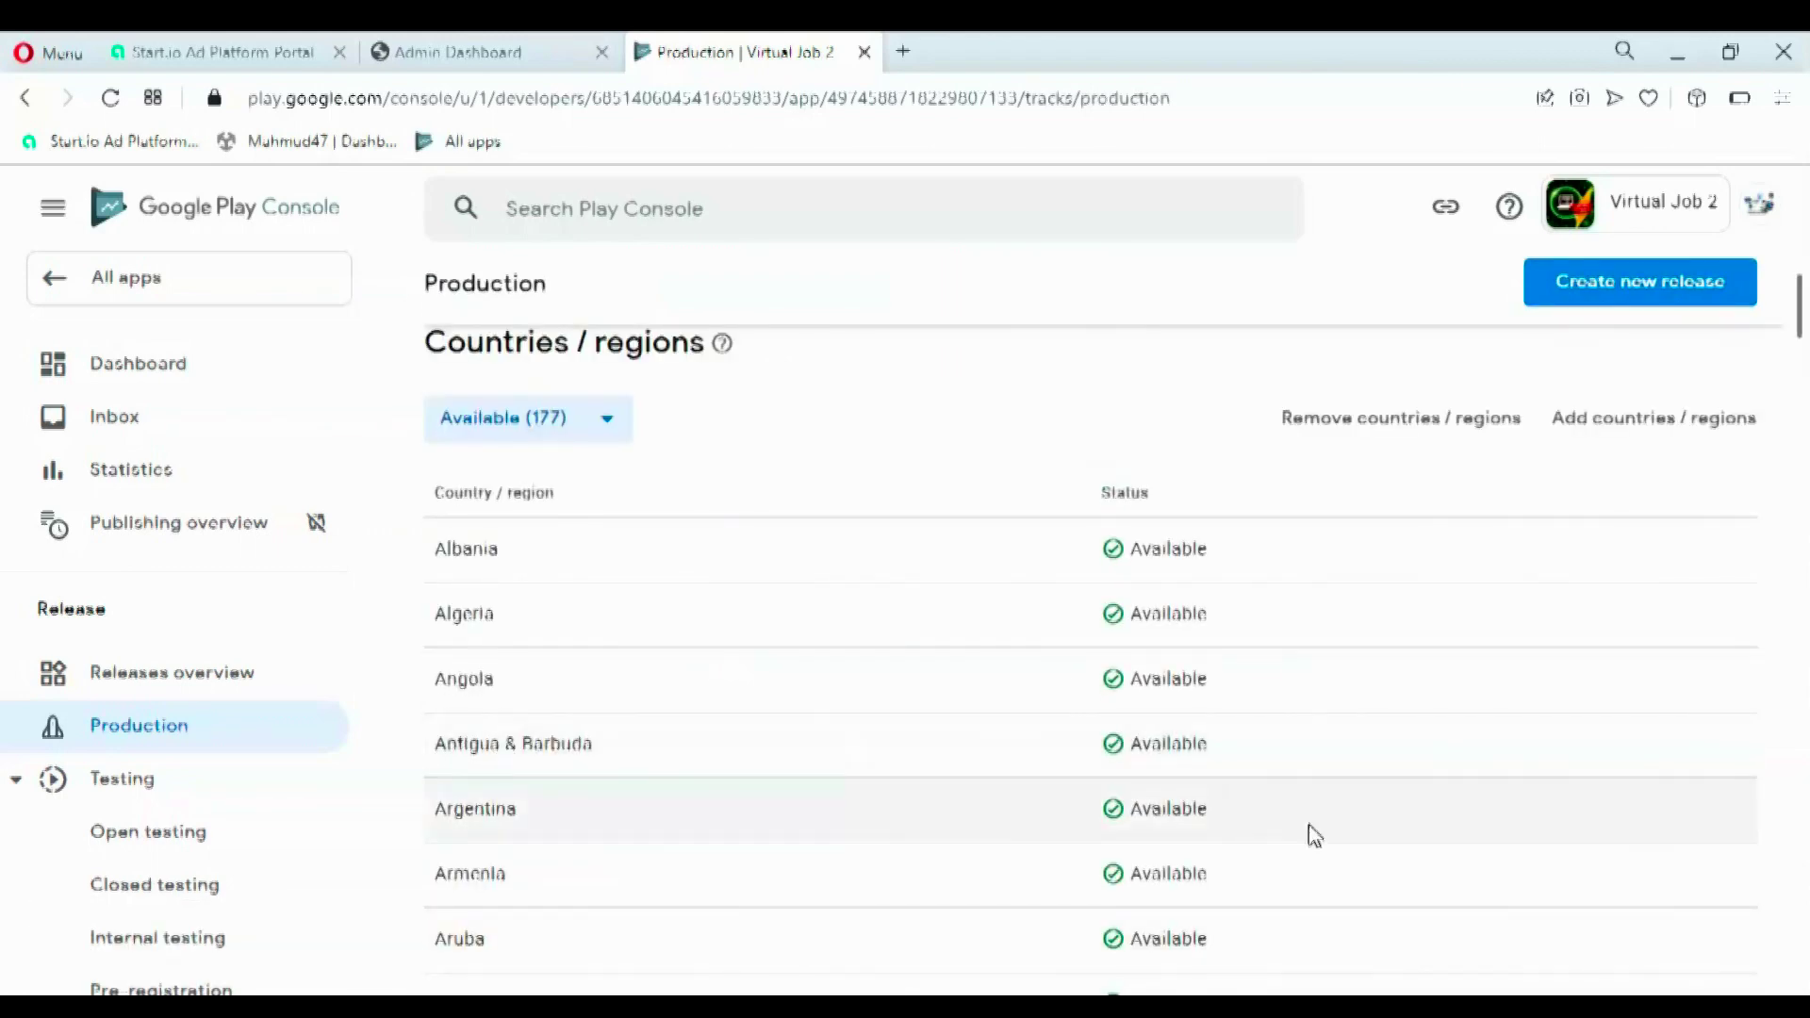
- Return to the All apps list
scroll(552, 387, "up", 3)
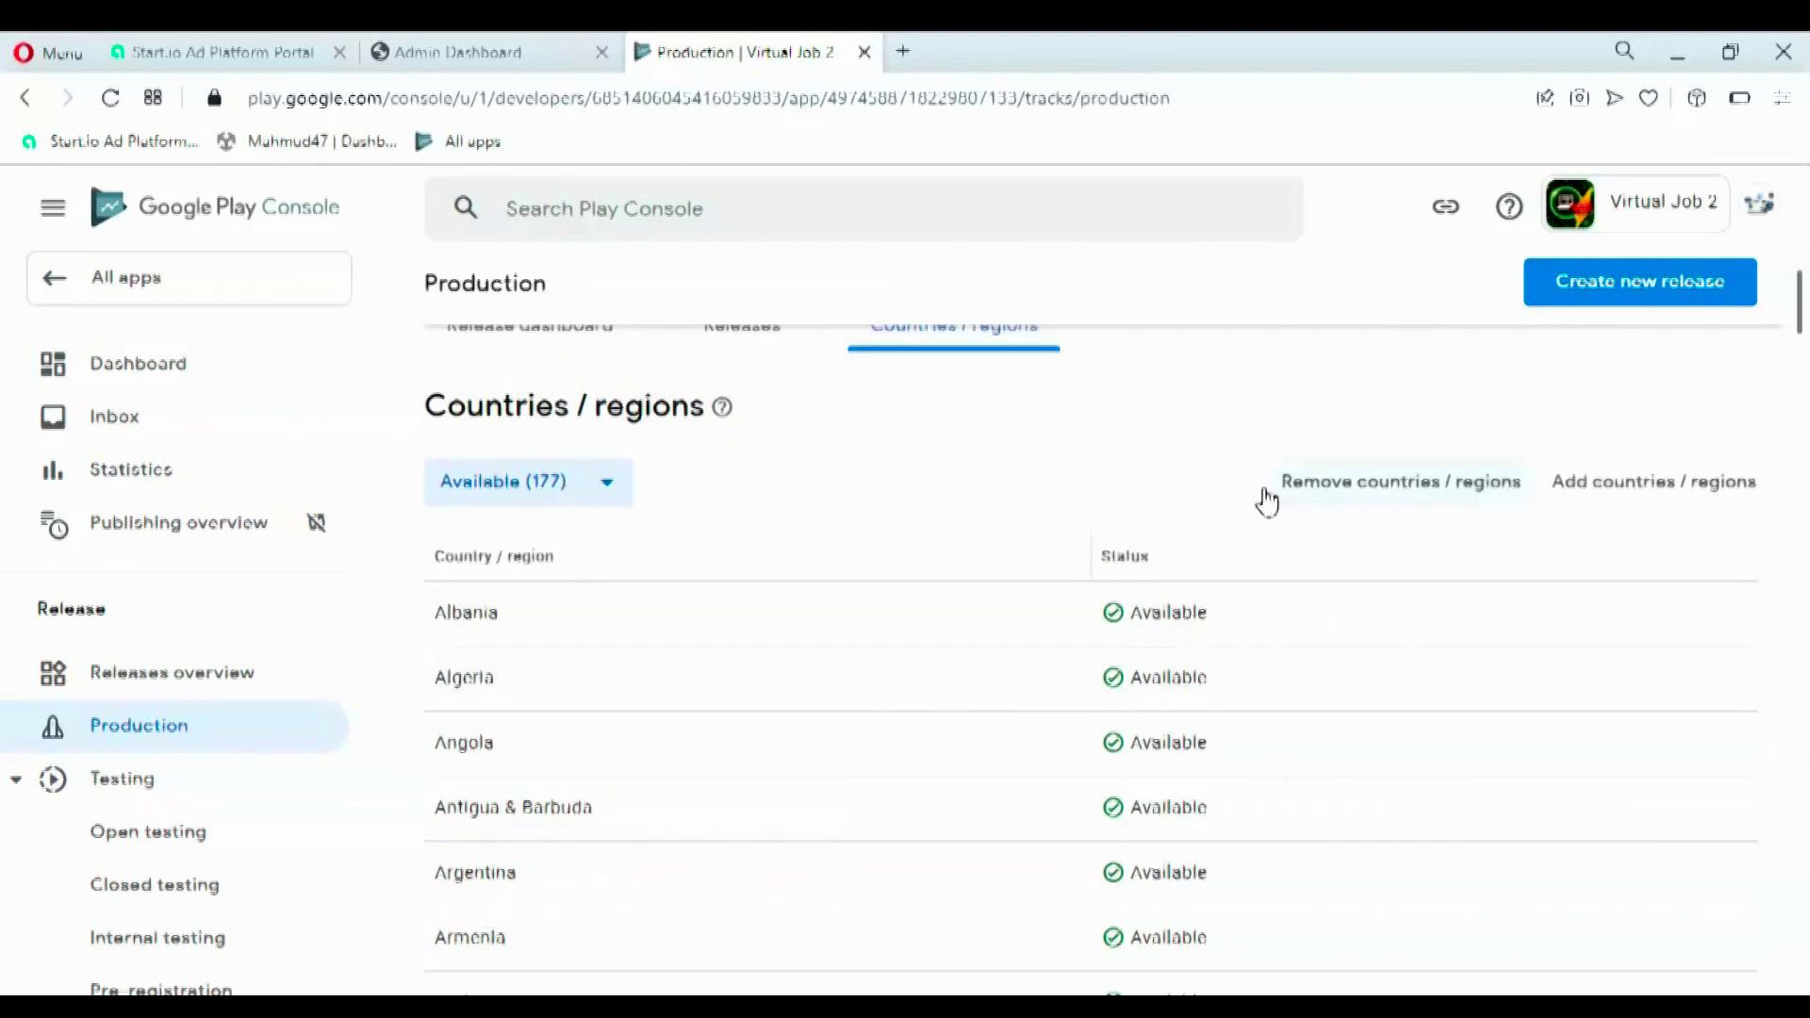
scroll(597, 464, "up", 1)
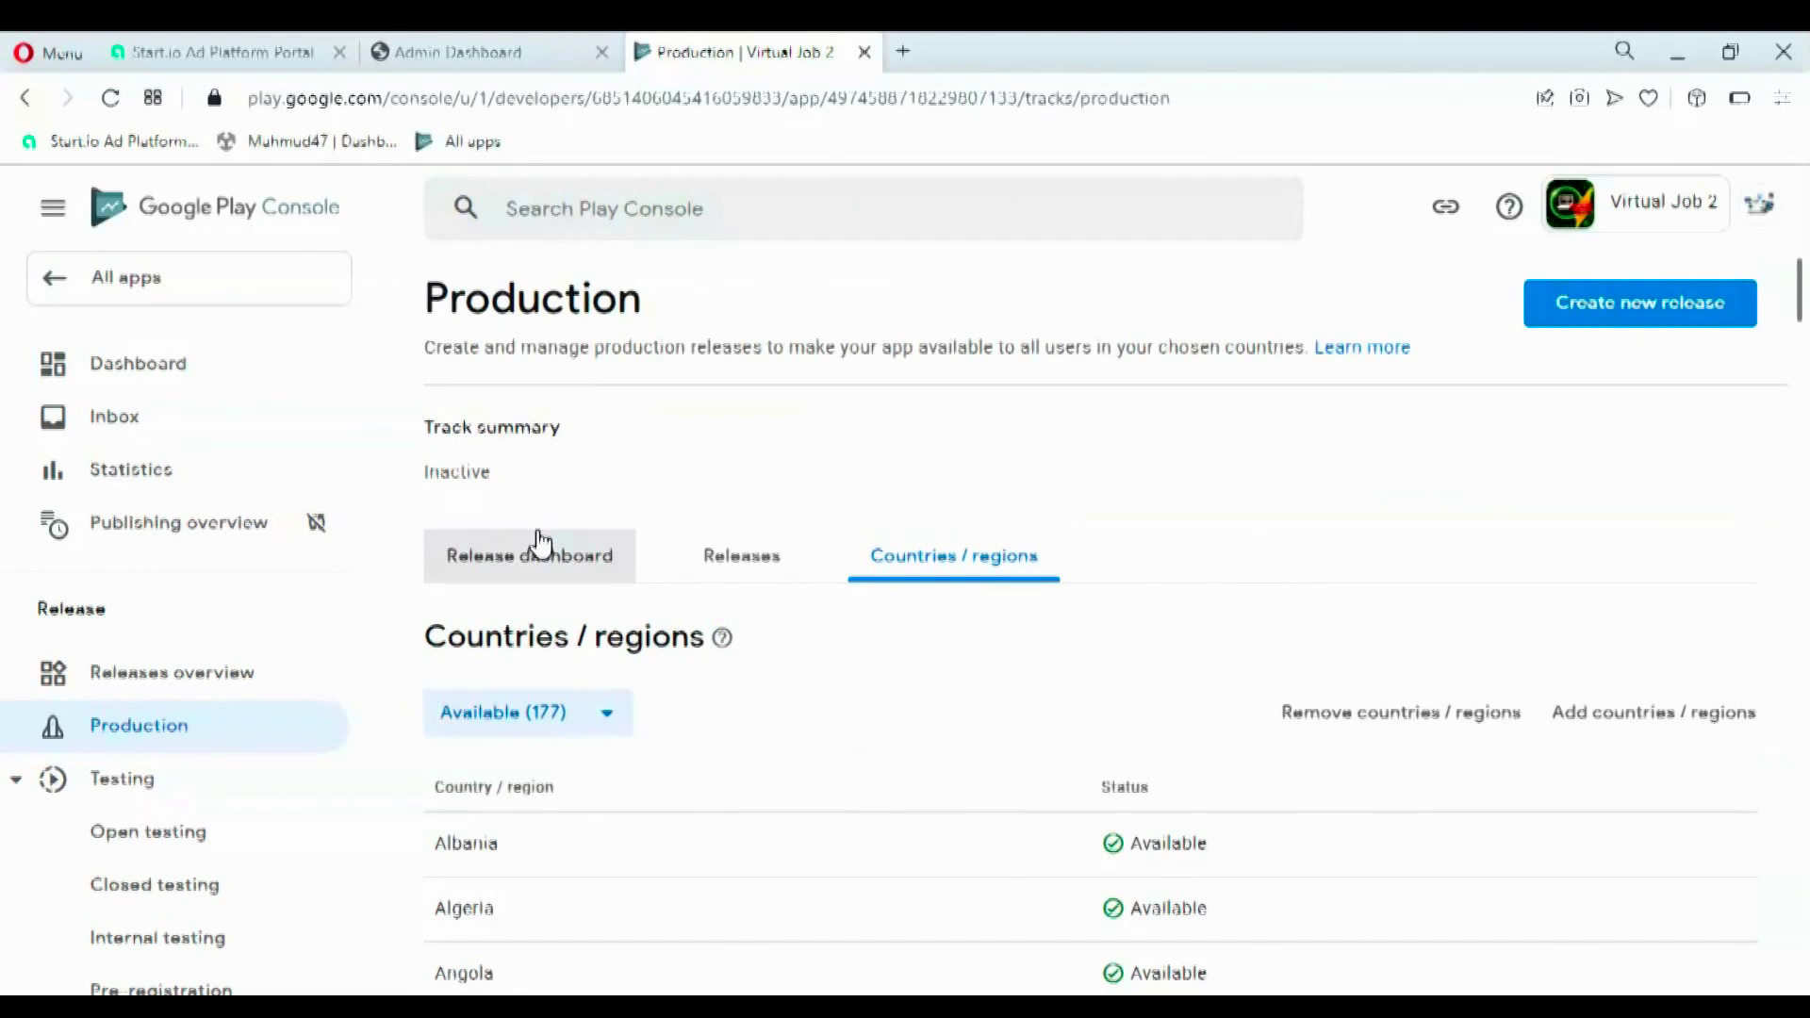
scroll(1123, 603, "down", 2)
scroll(1129, 638, "down", 2)
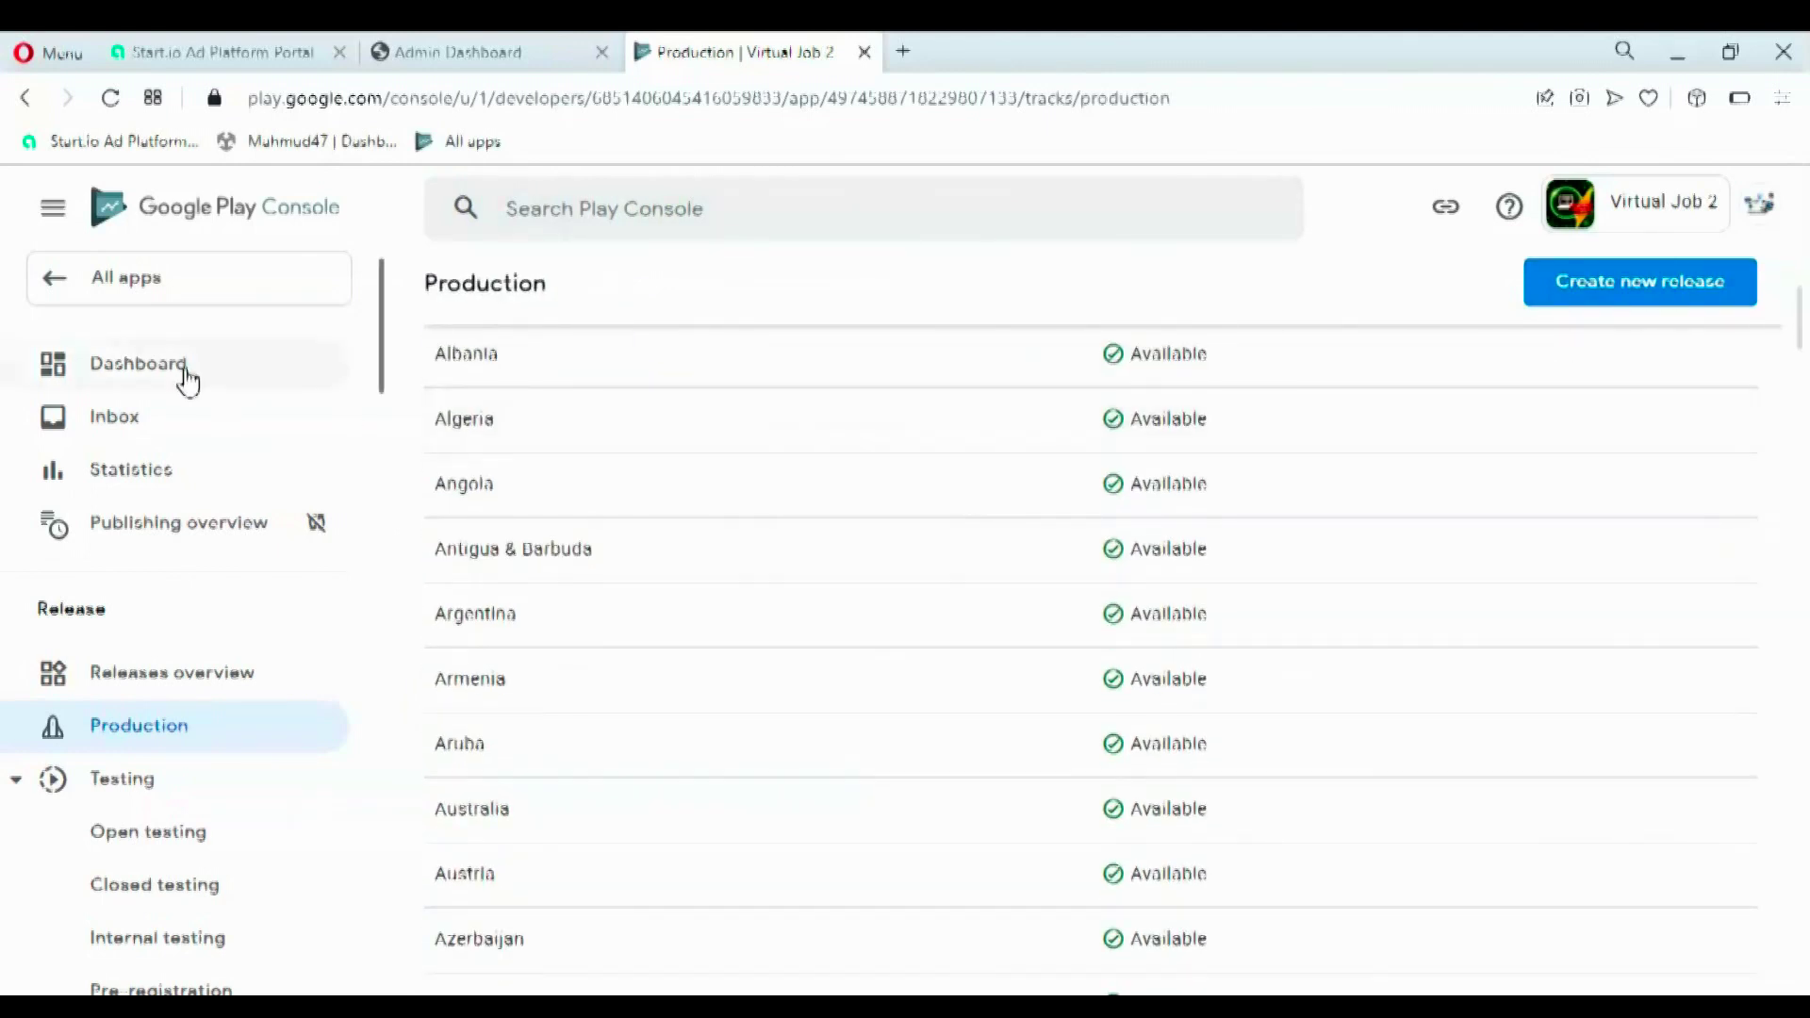
left_click(65, 287)
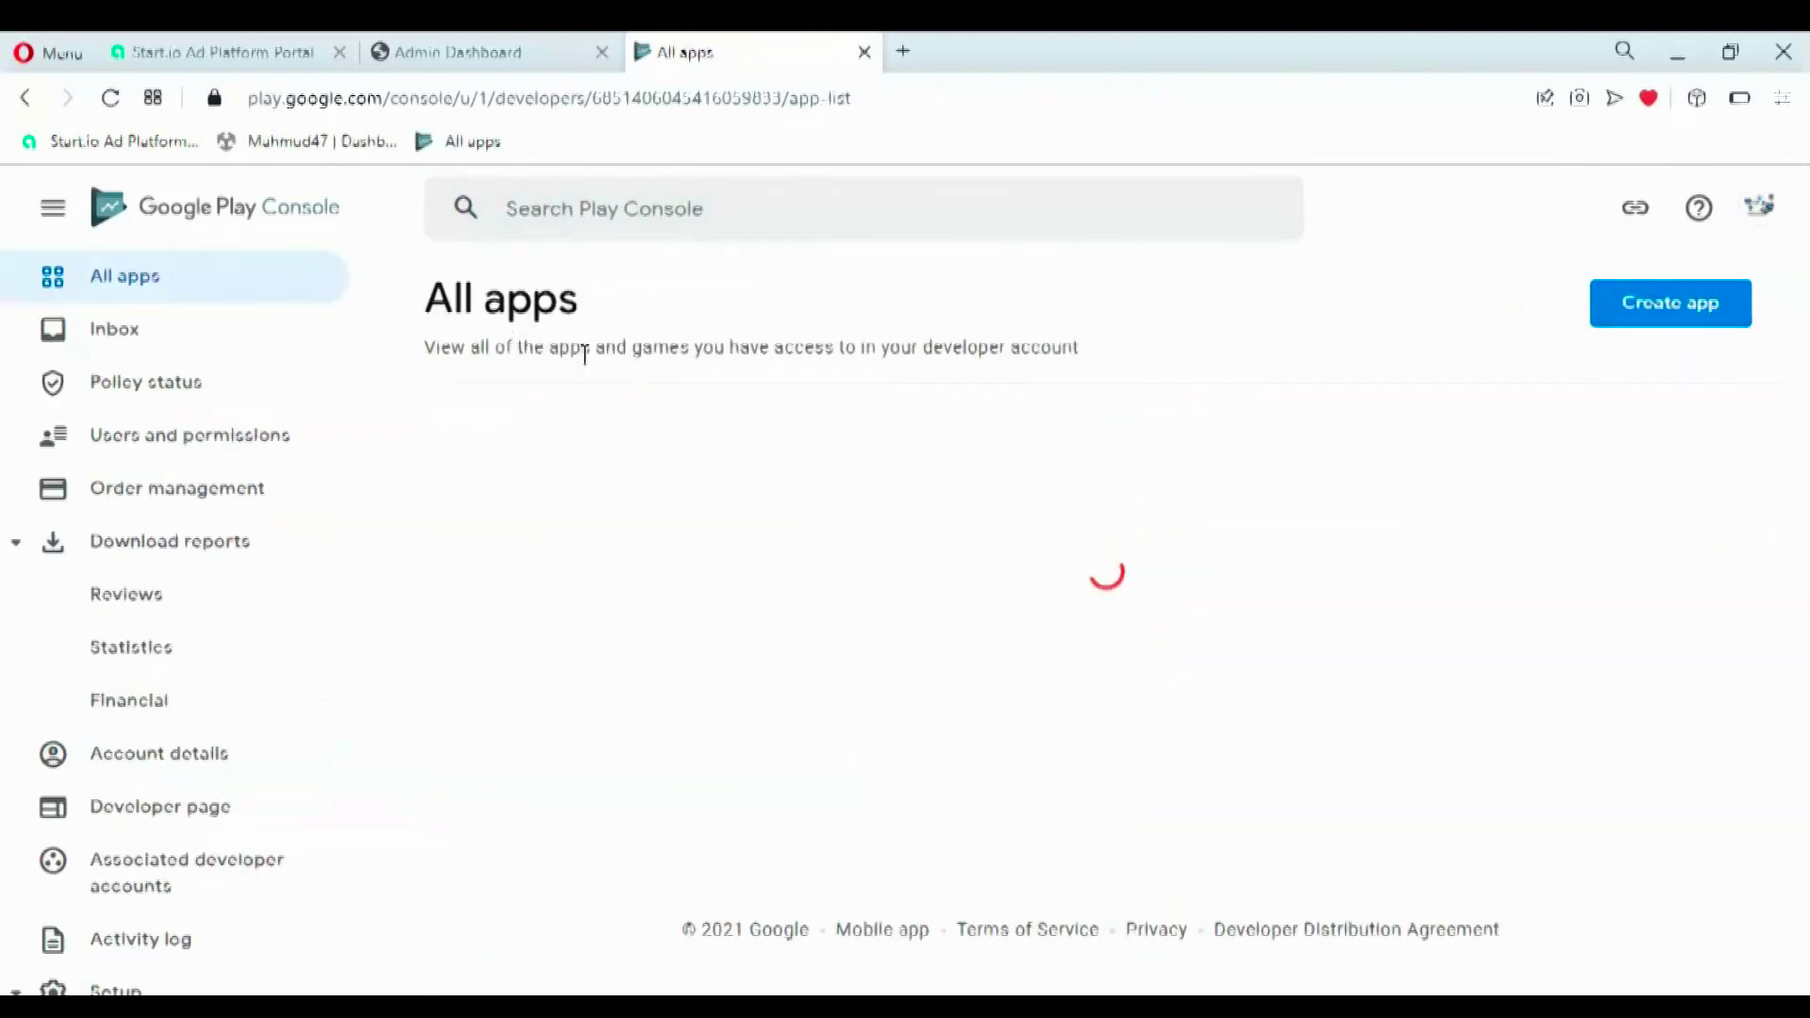
- Open Virtual Job 2 and go to its Production releases page from the Publish card
scroll(1805, 377, "down", 6)
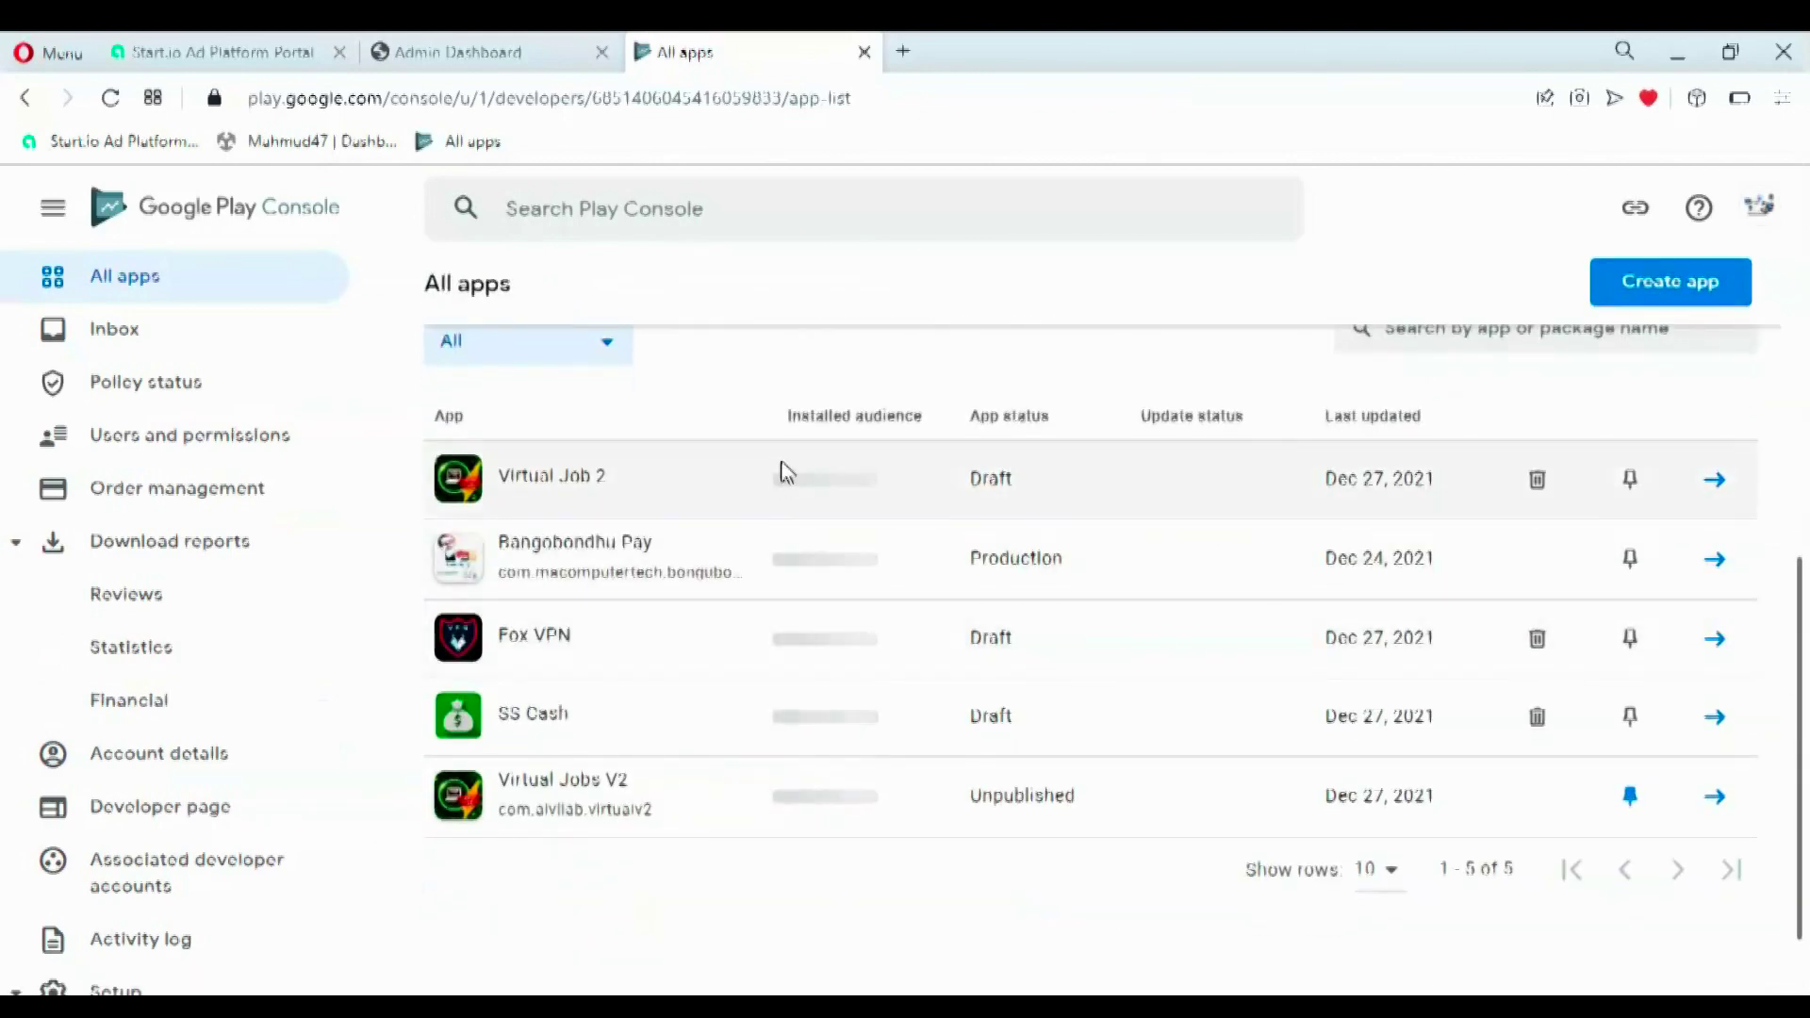
left_click(783, 476)
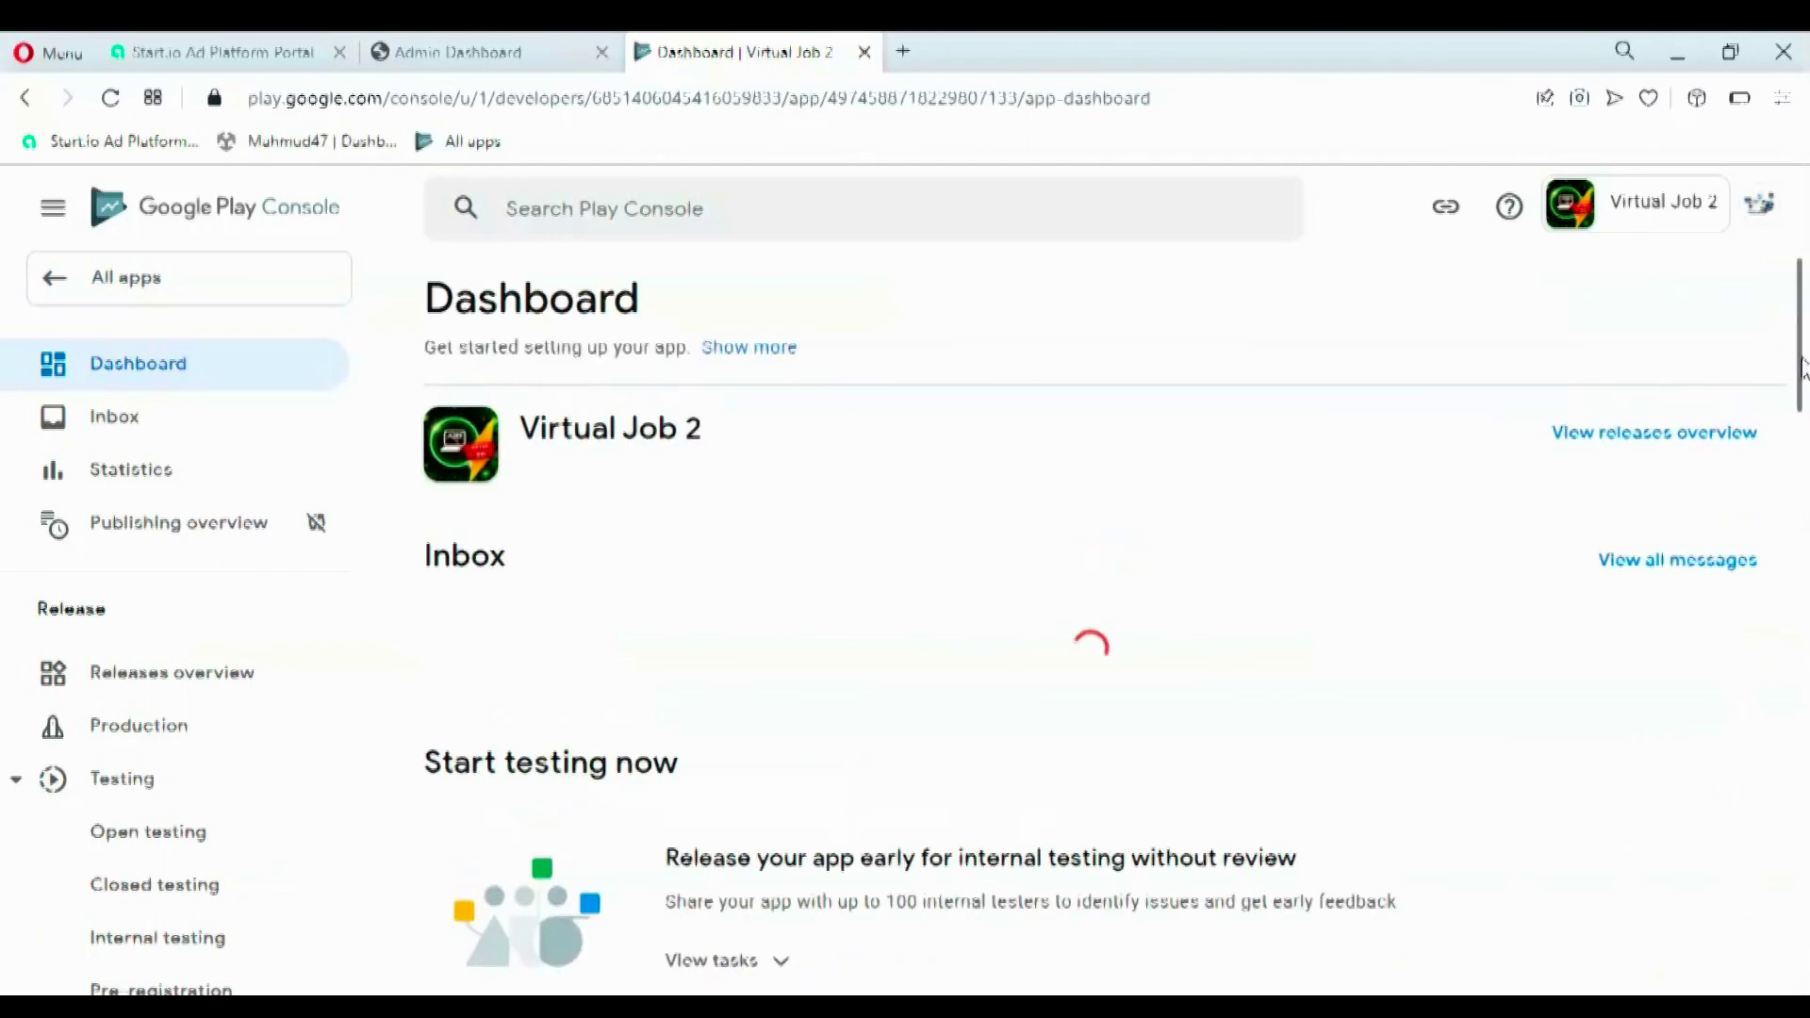
scroll(1803, 517, "down", 12)
scroll(1803, 627, "down", 4)
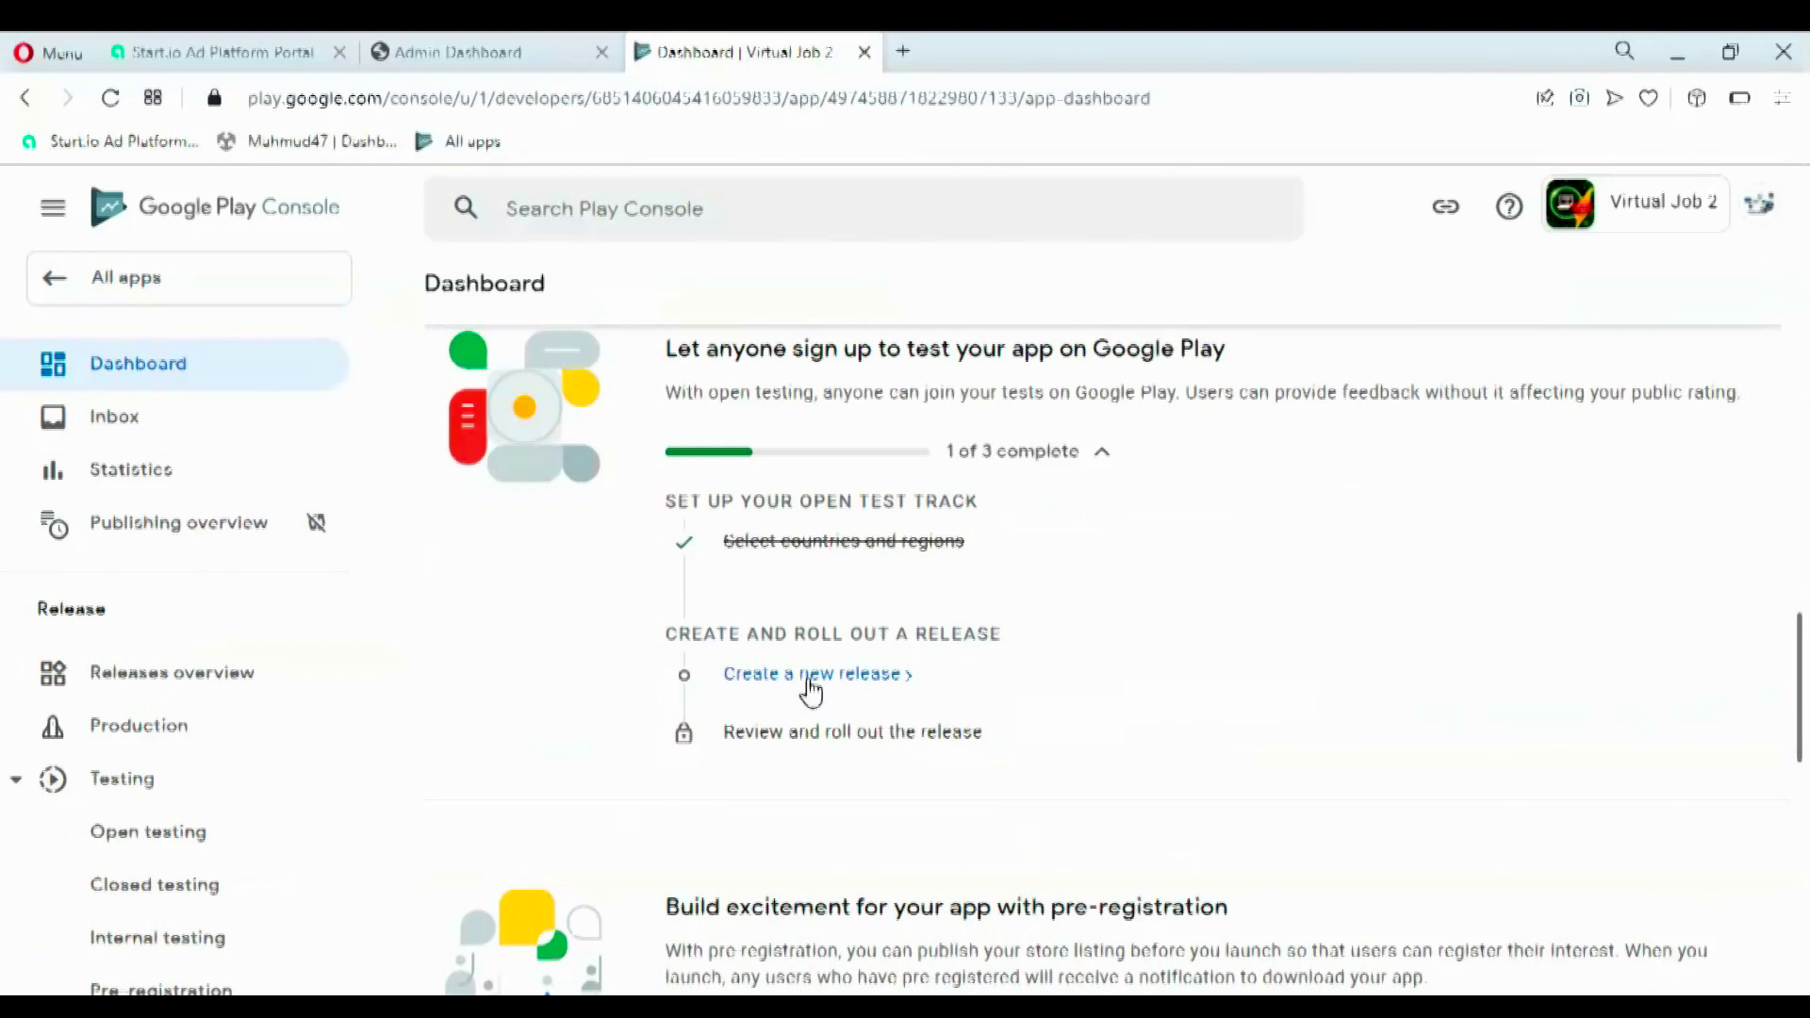
left_click_drag(1802, 698, 1797, 856)
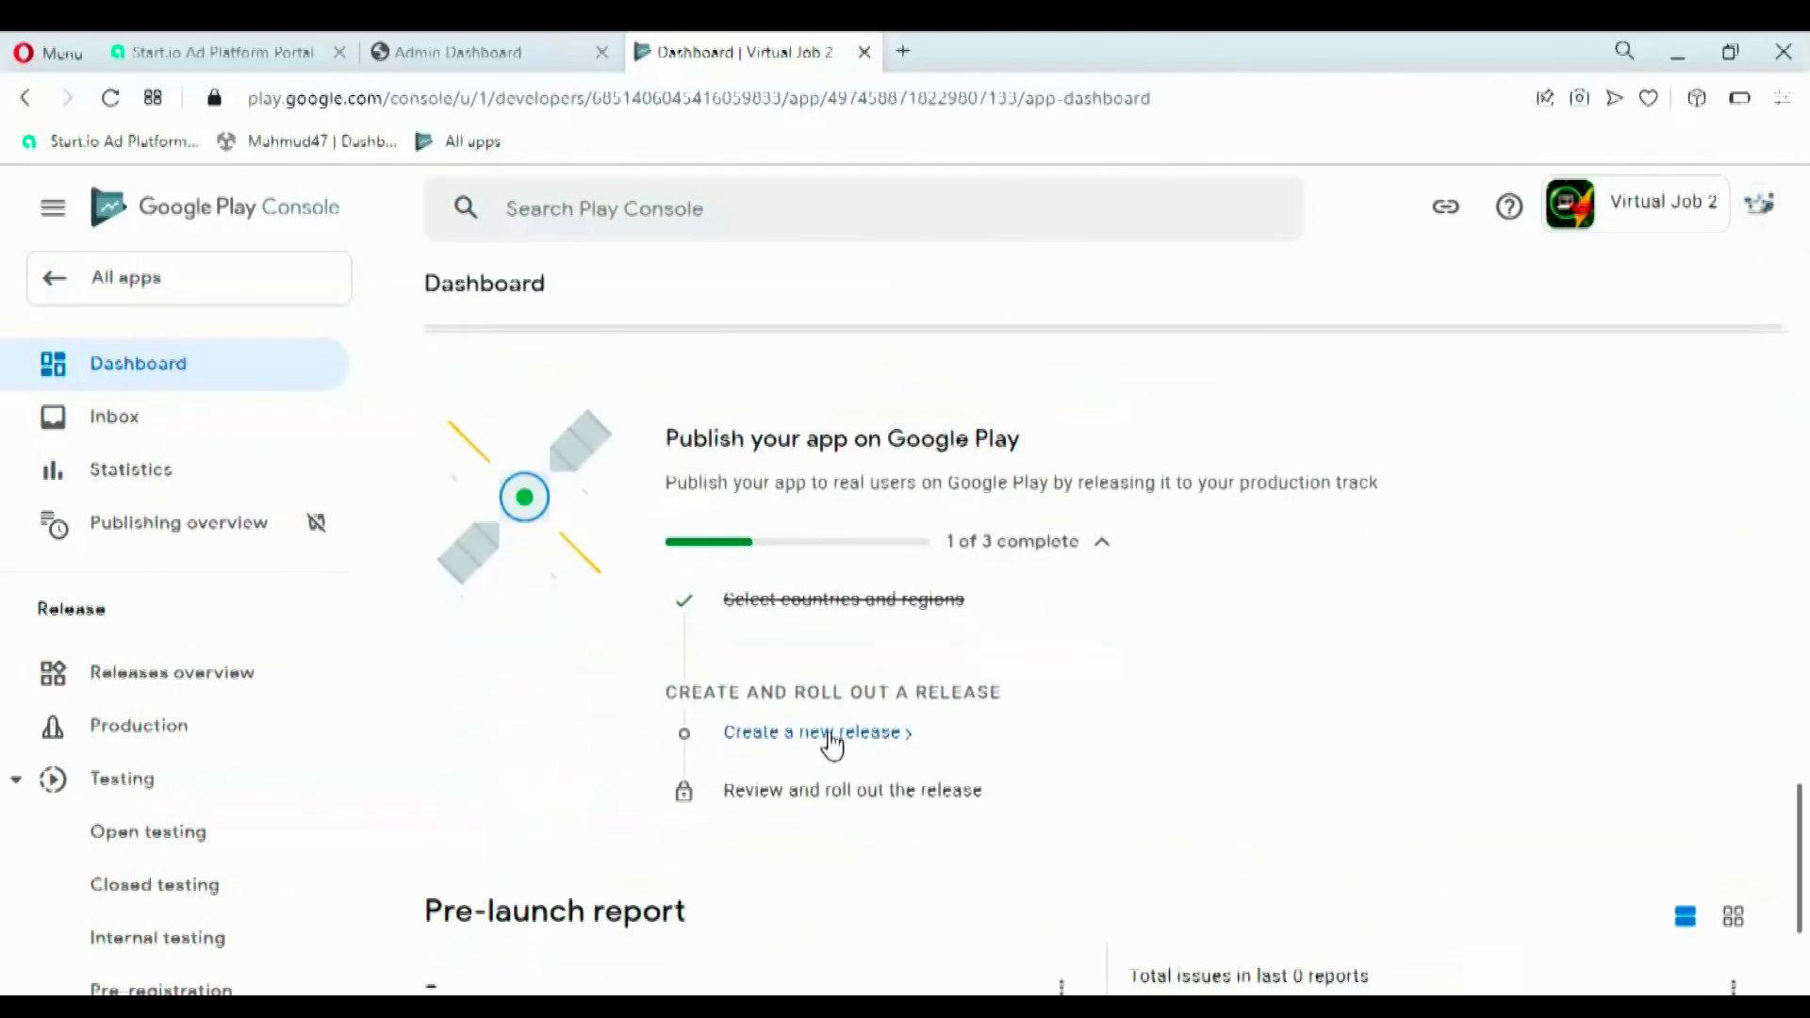
left_click_drag(647, 449, 1040, 452)
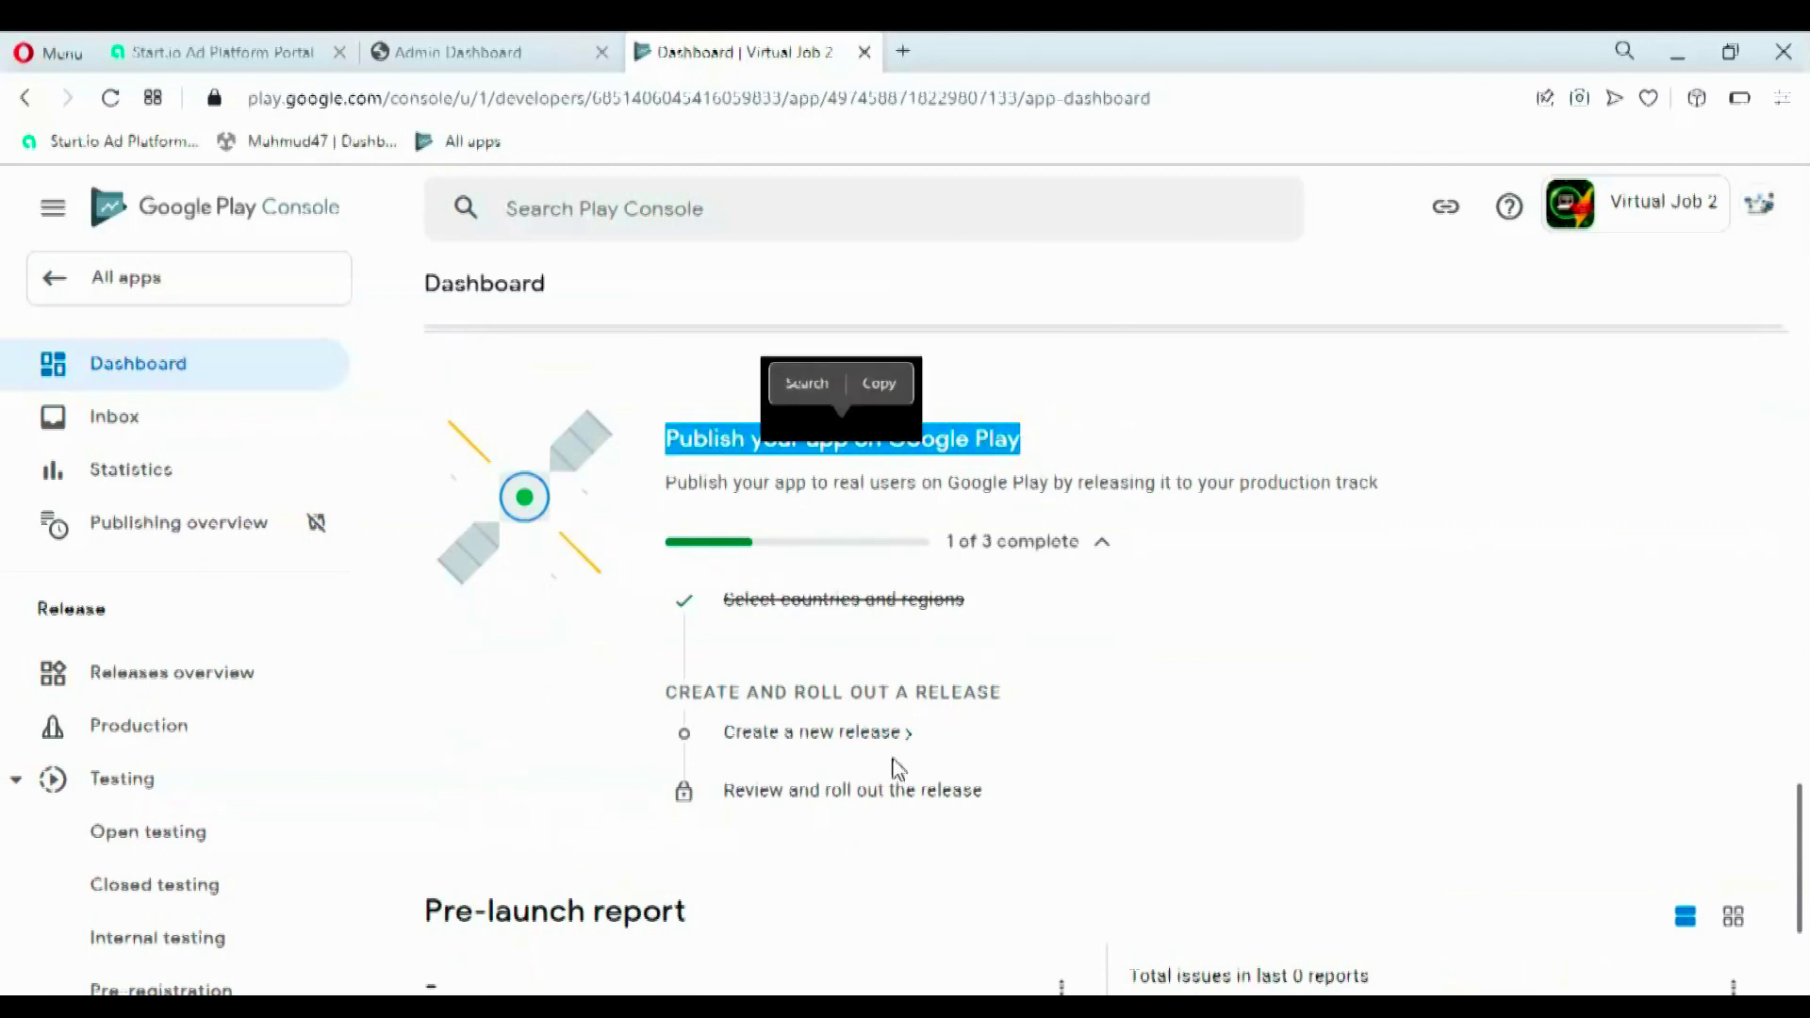
left_click(827, 751)
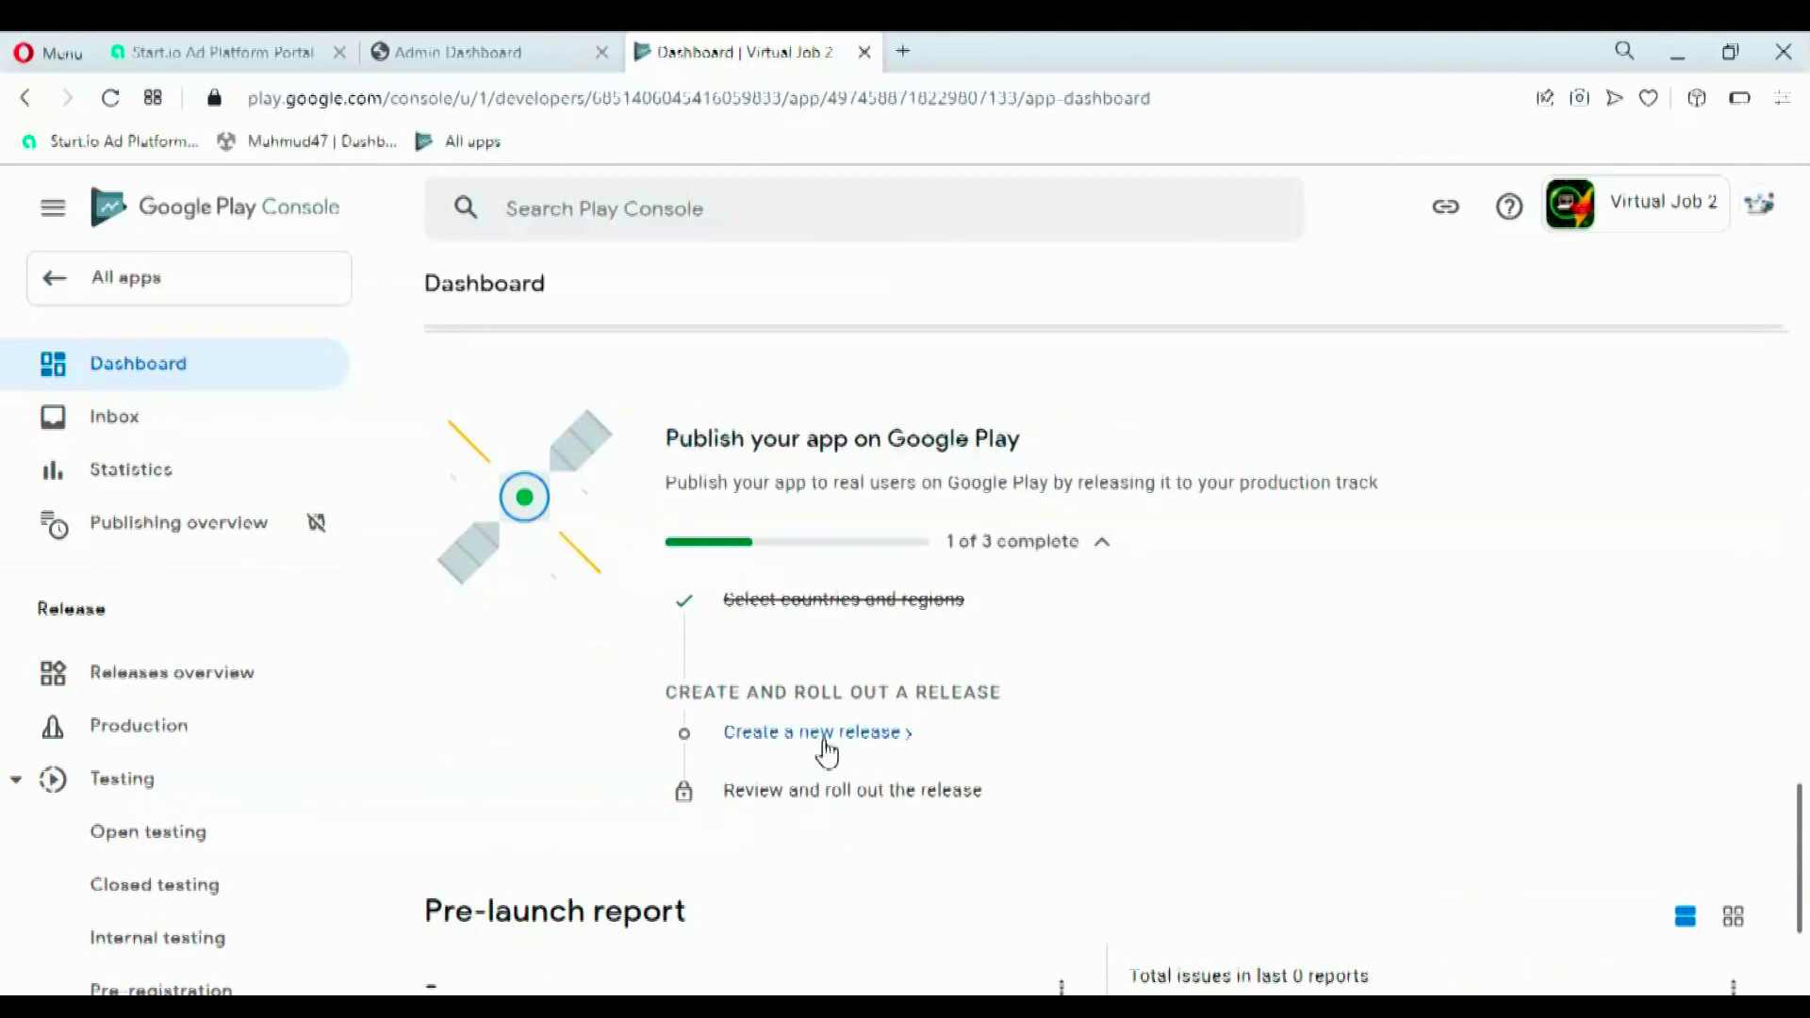
left_click(827, 752)
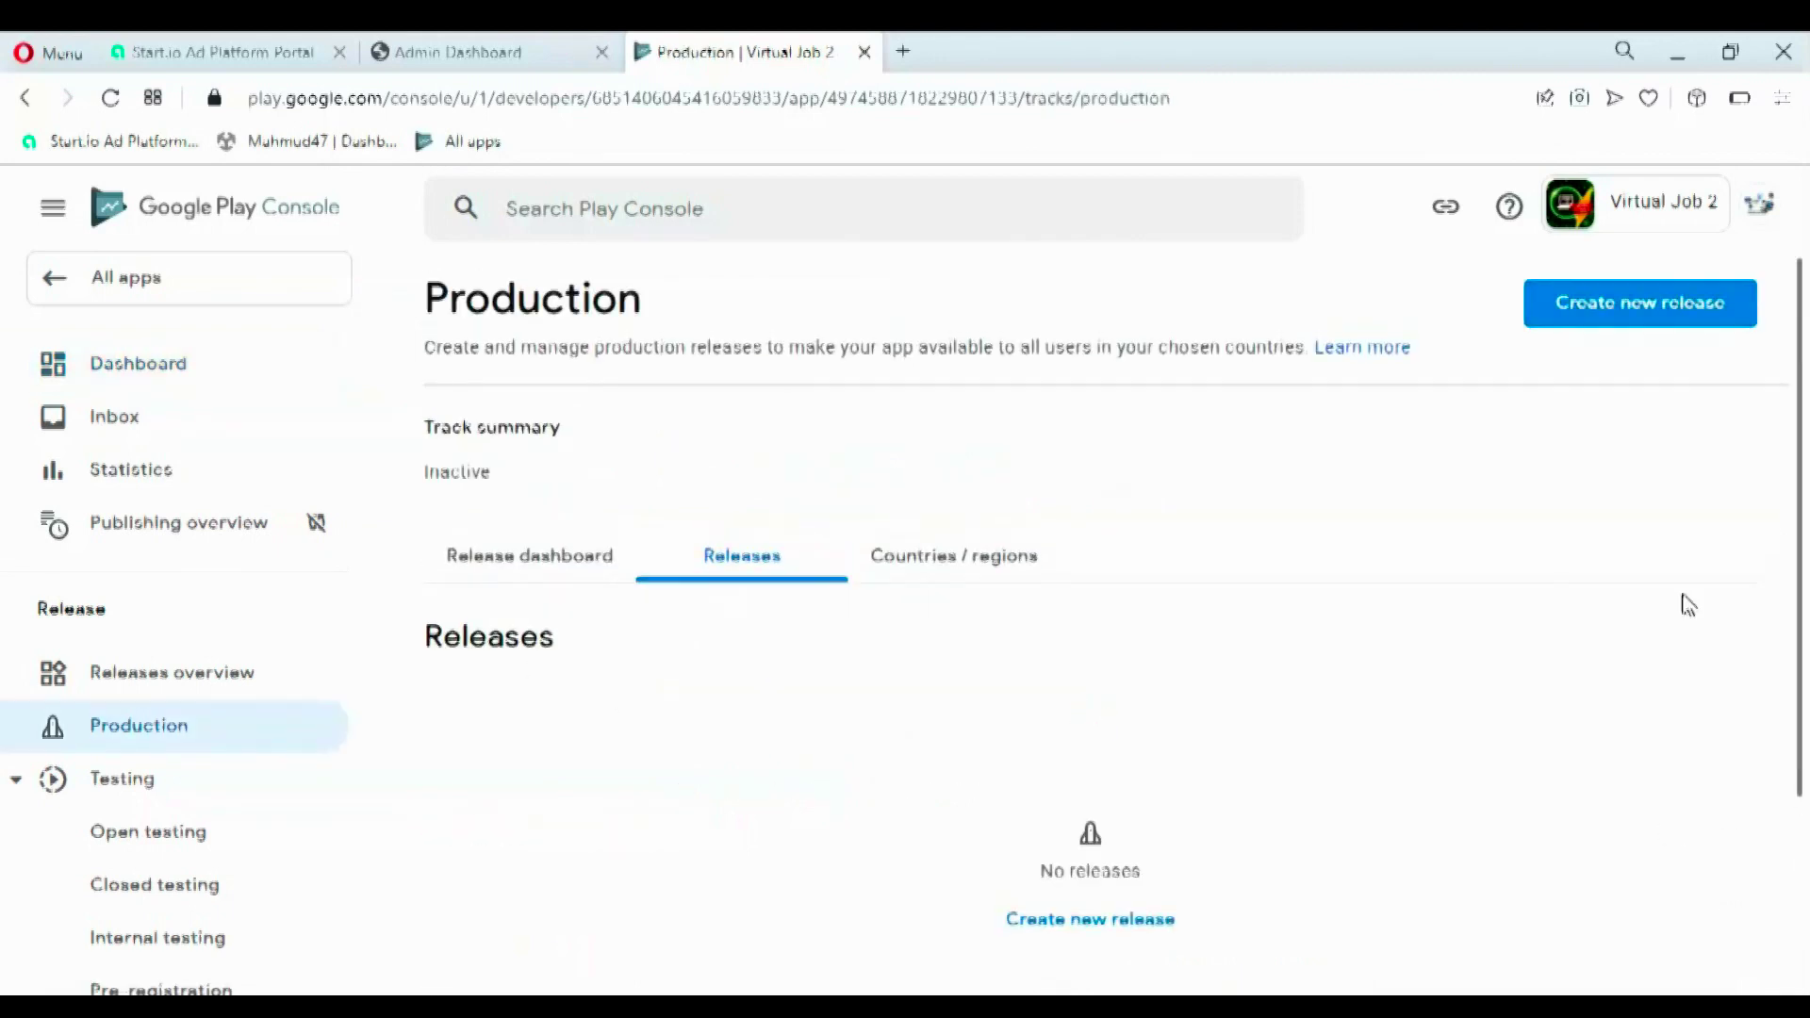
scroll(1093, 660, "down", 1)
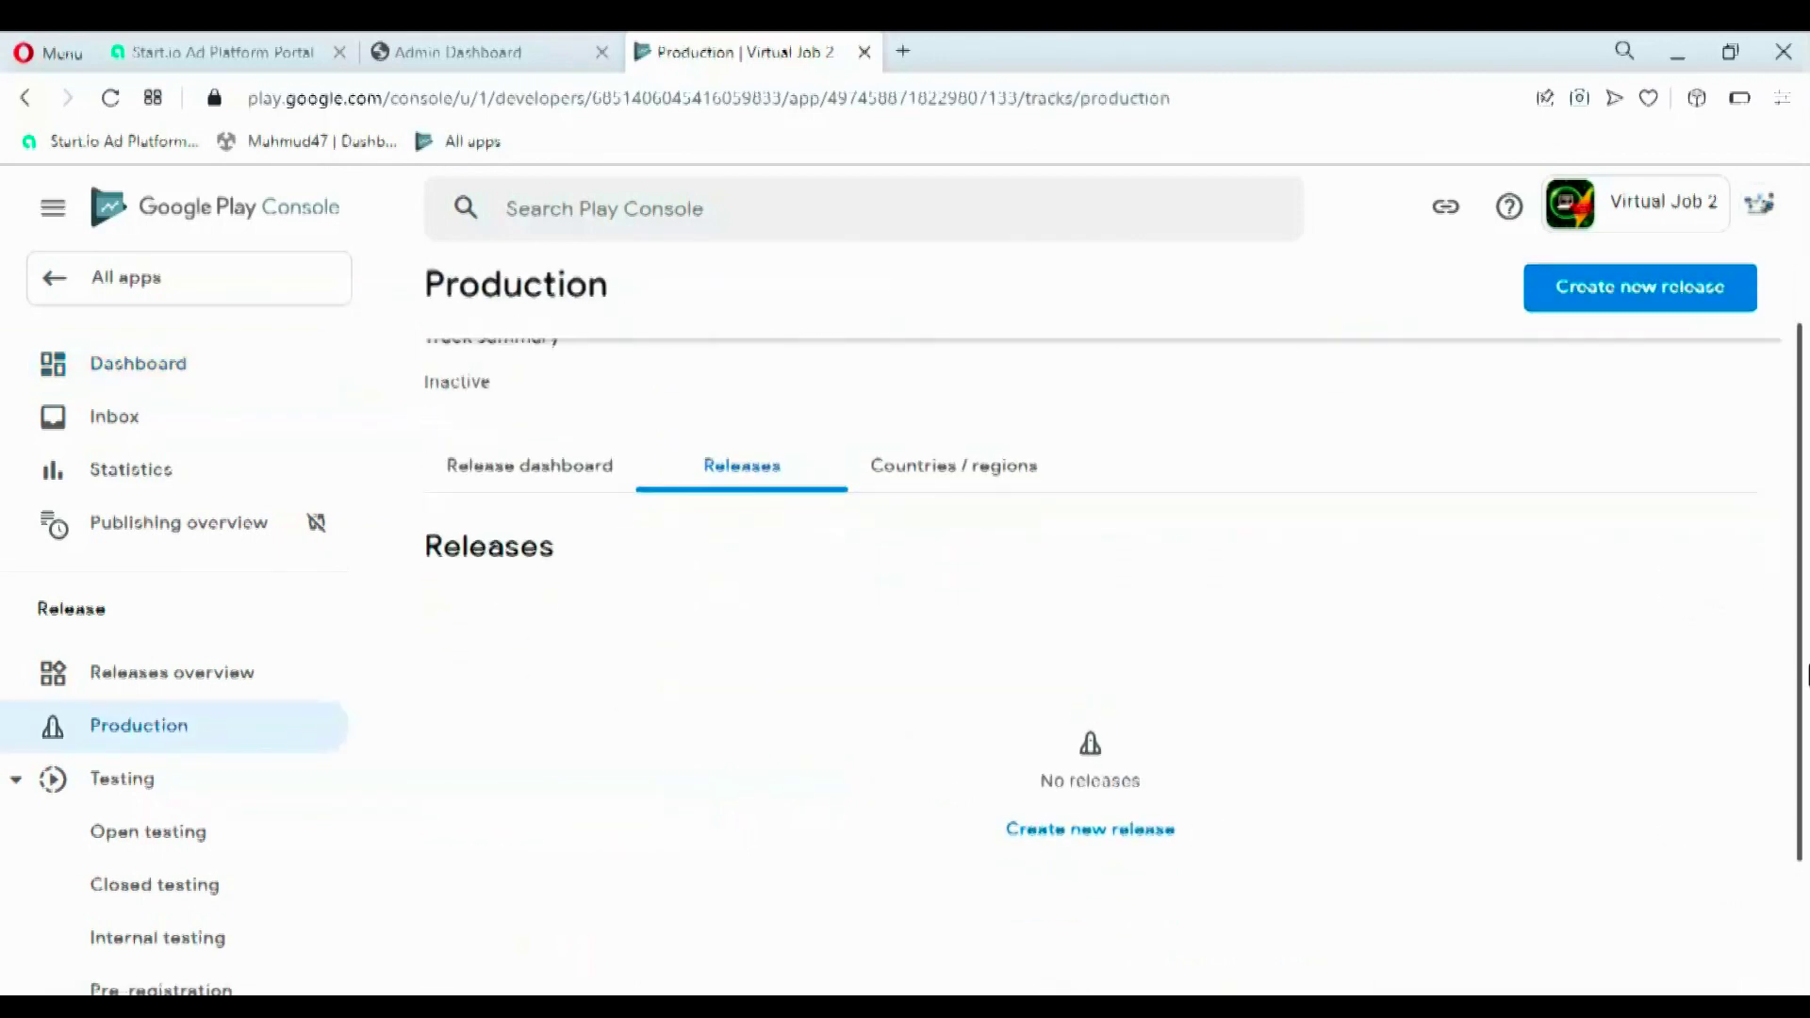
- Create a new production release and open the app bundle file chooser
left_click(1154, 817)
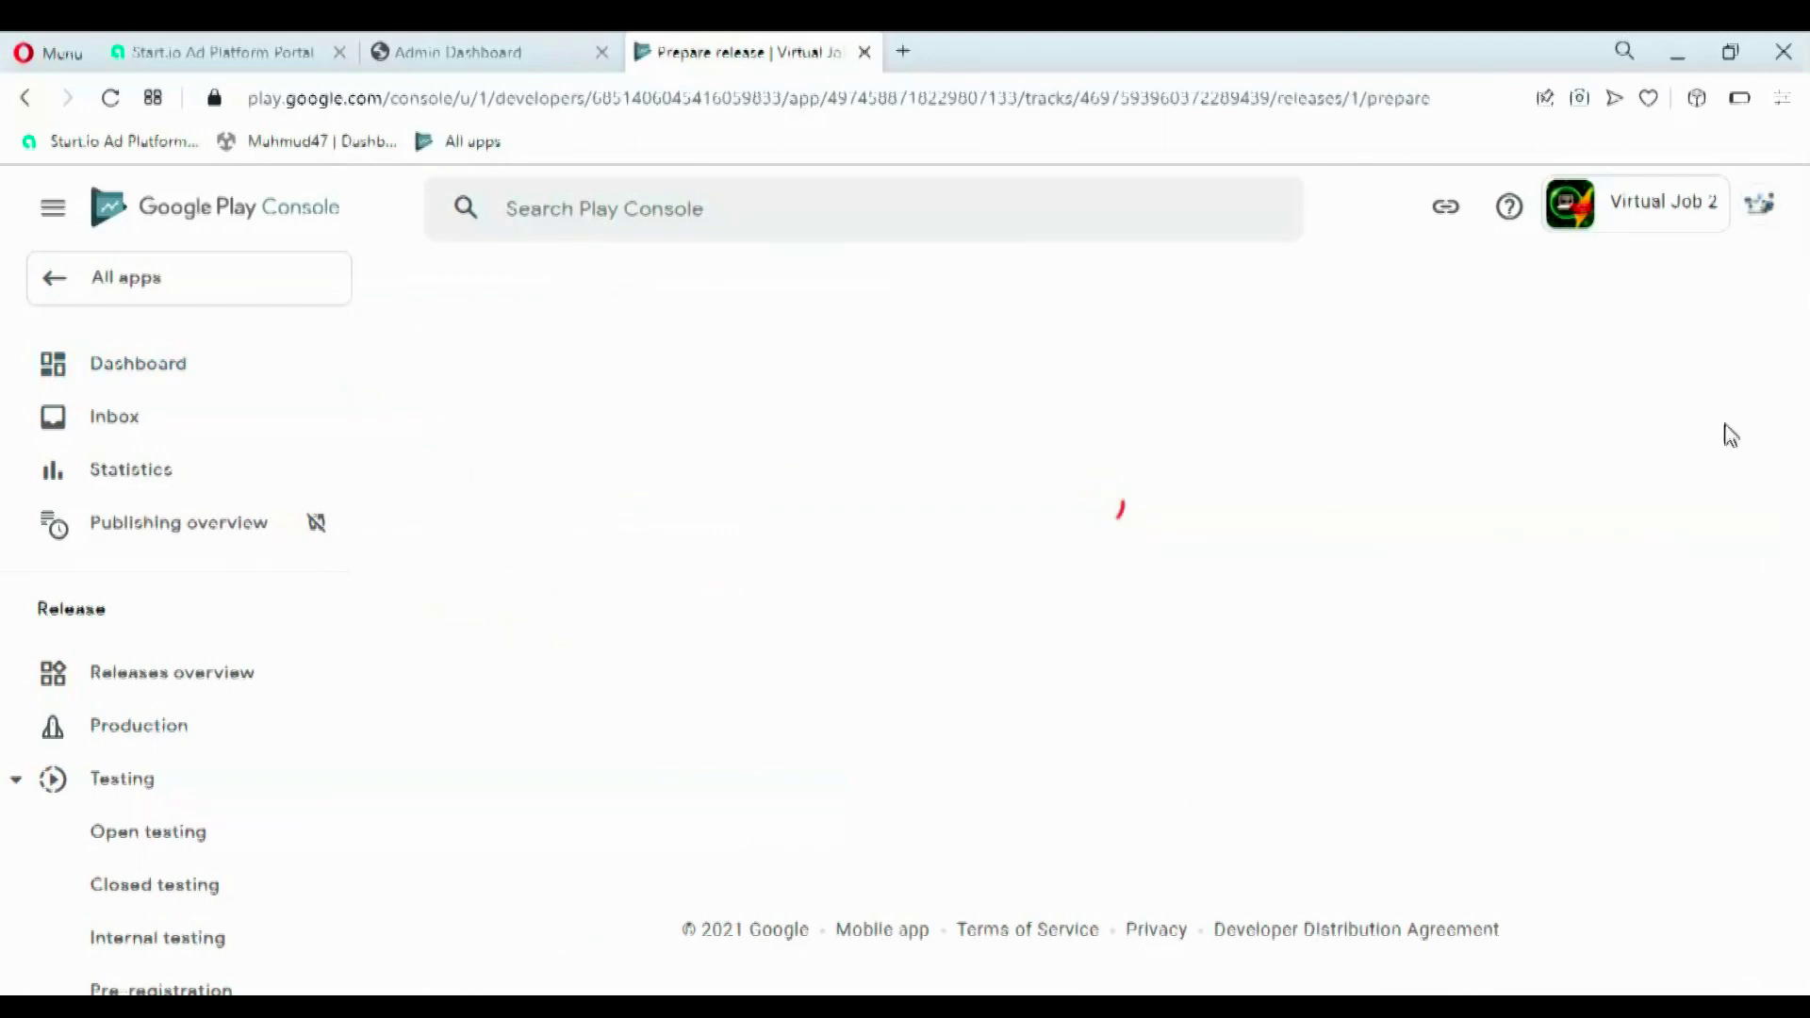
left_click_drag(1806, 458, 1806, 528)
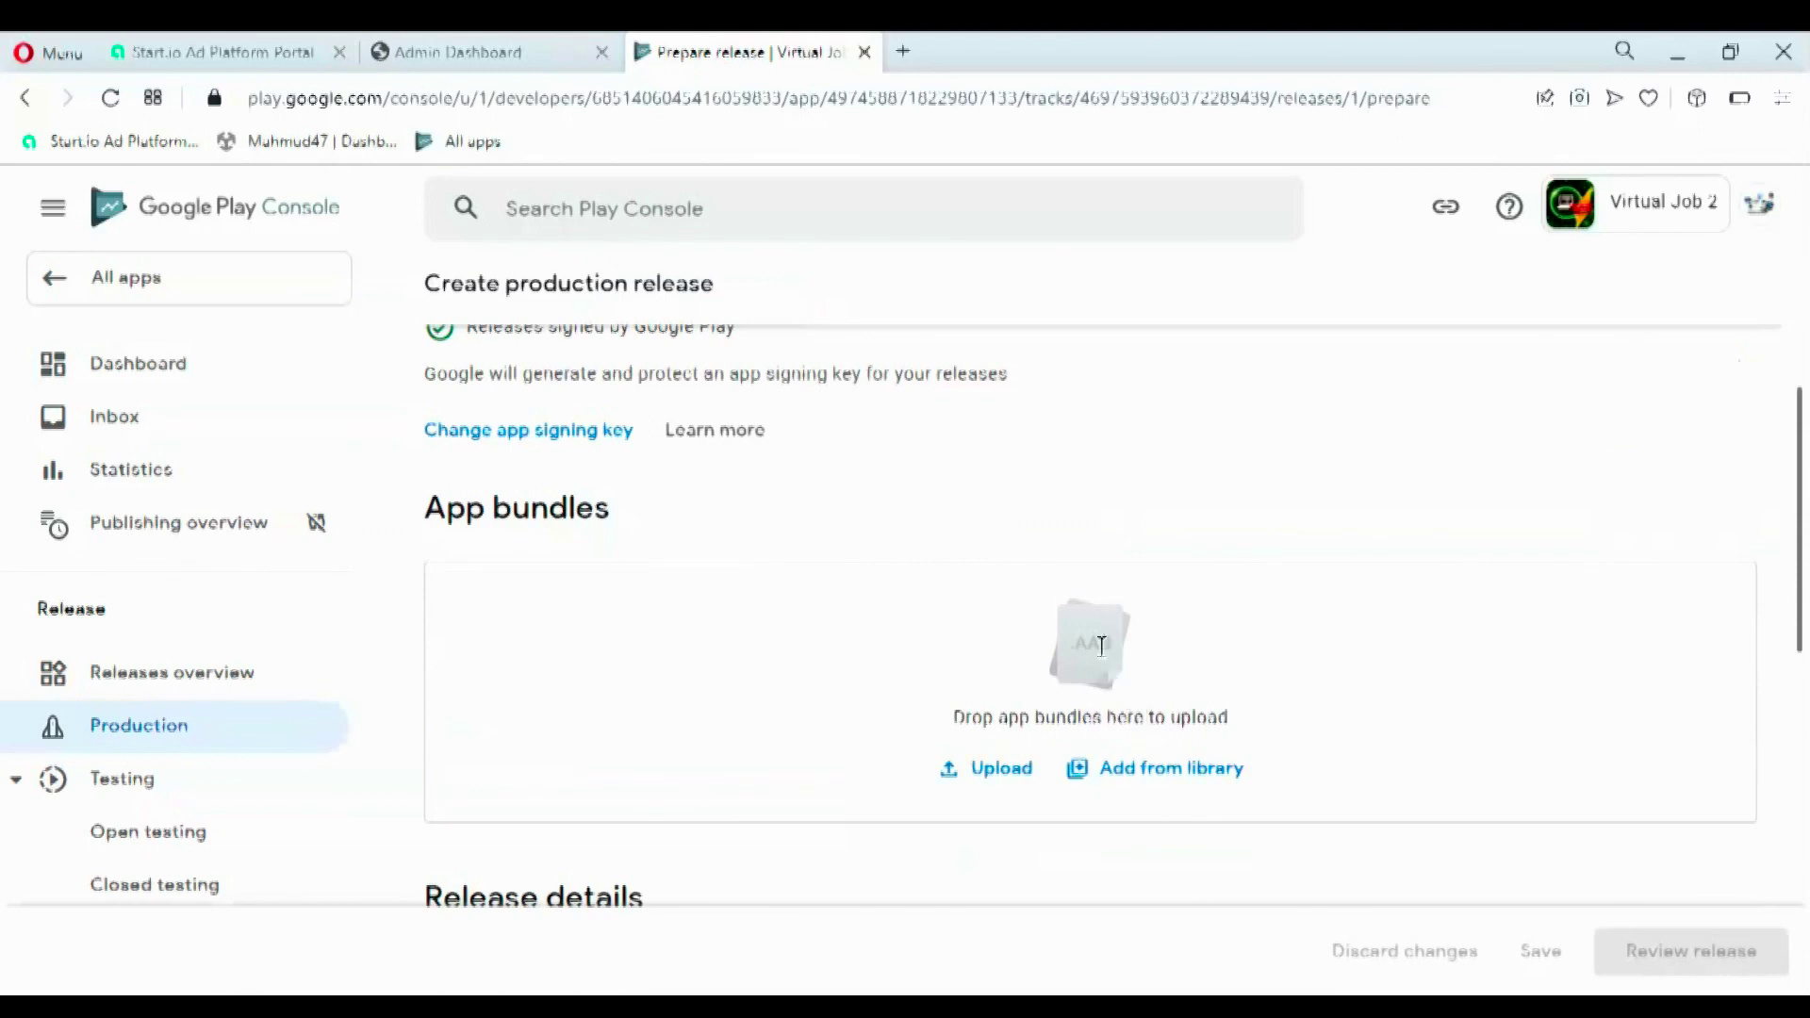
mouse_move(1078, 638)
left_mouse_down()
mouse_move(1123, 658)
mouse_move(1113, 646)
left_mouse_up()
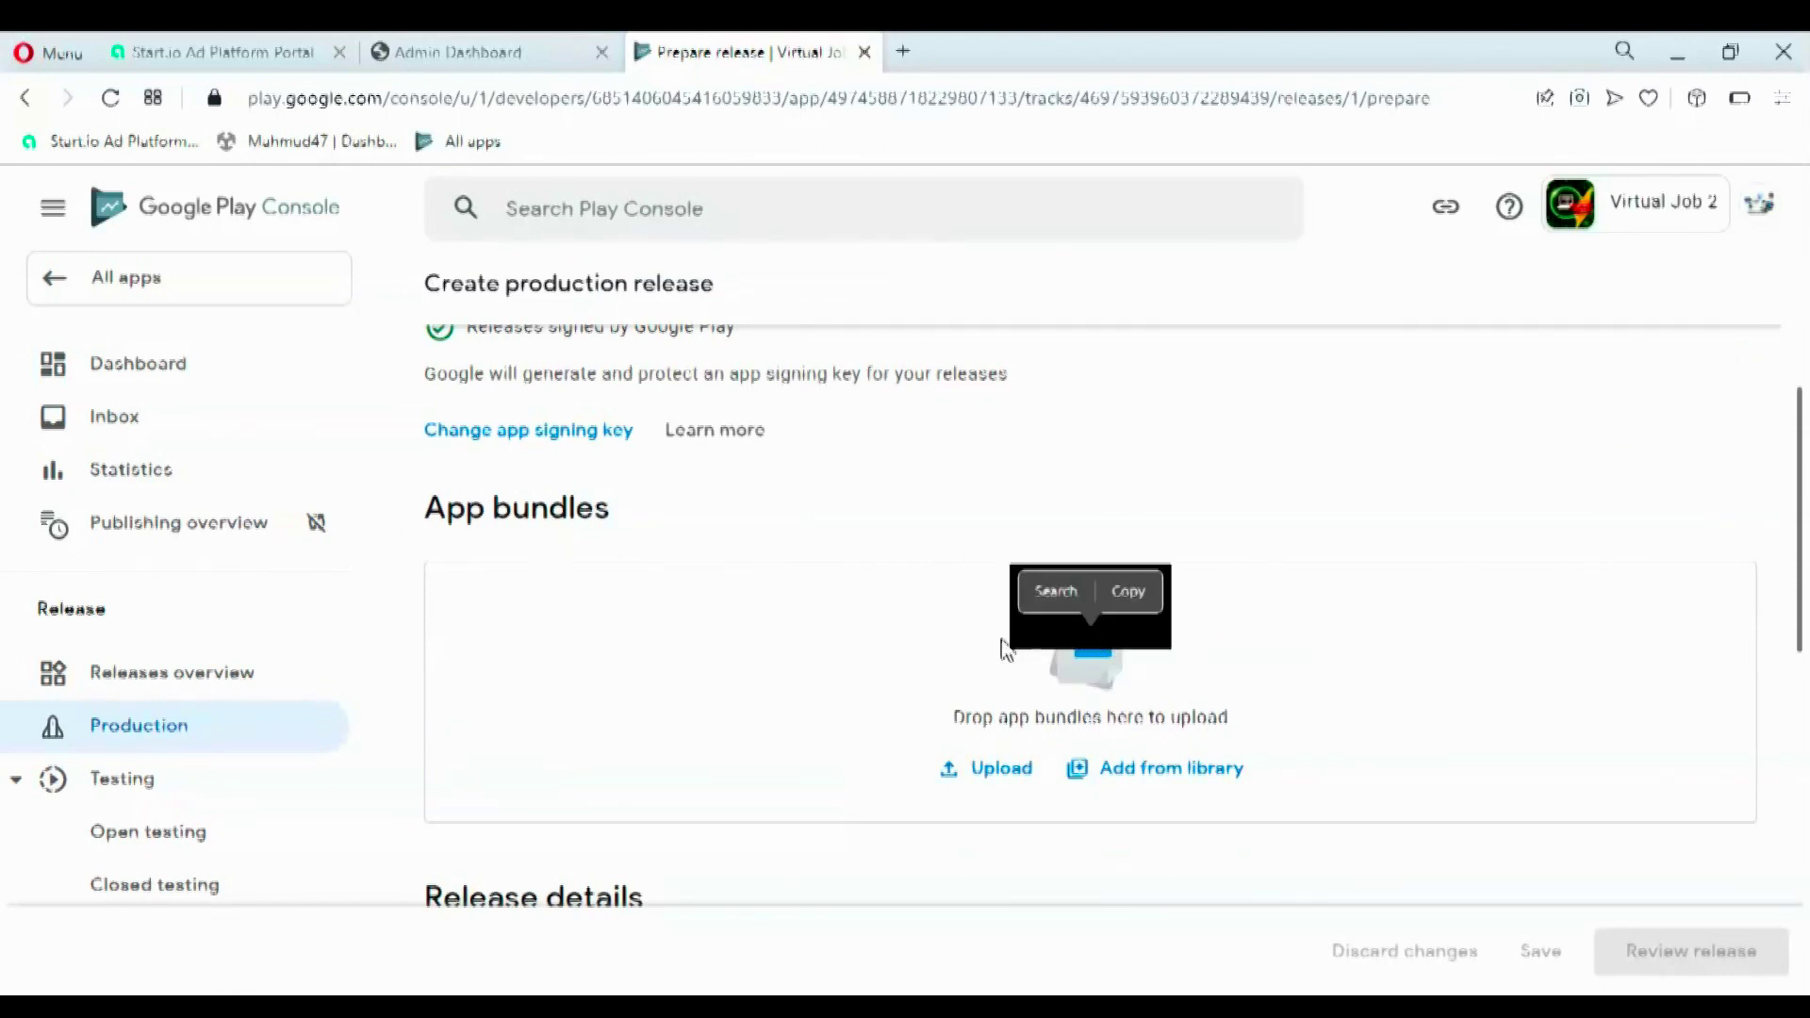
left_click(1359, 627)
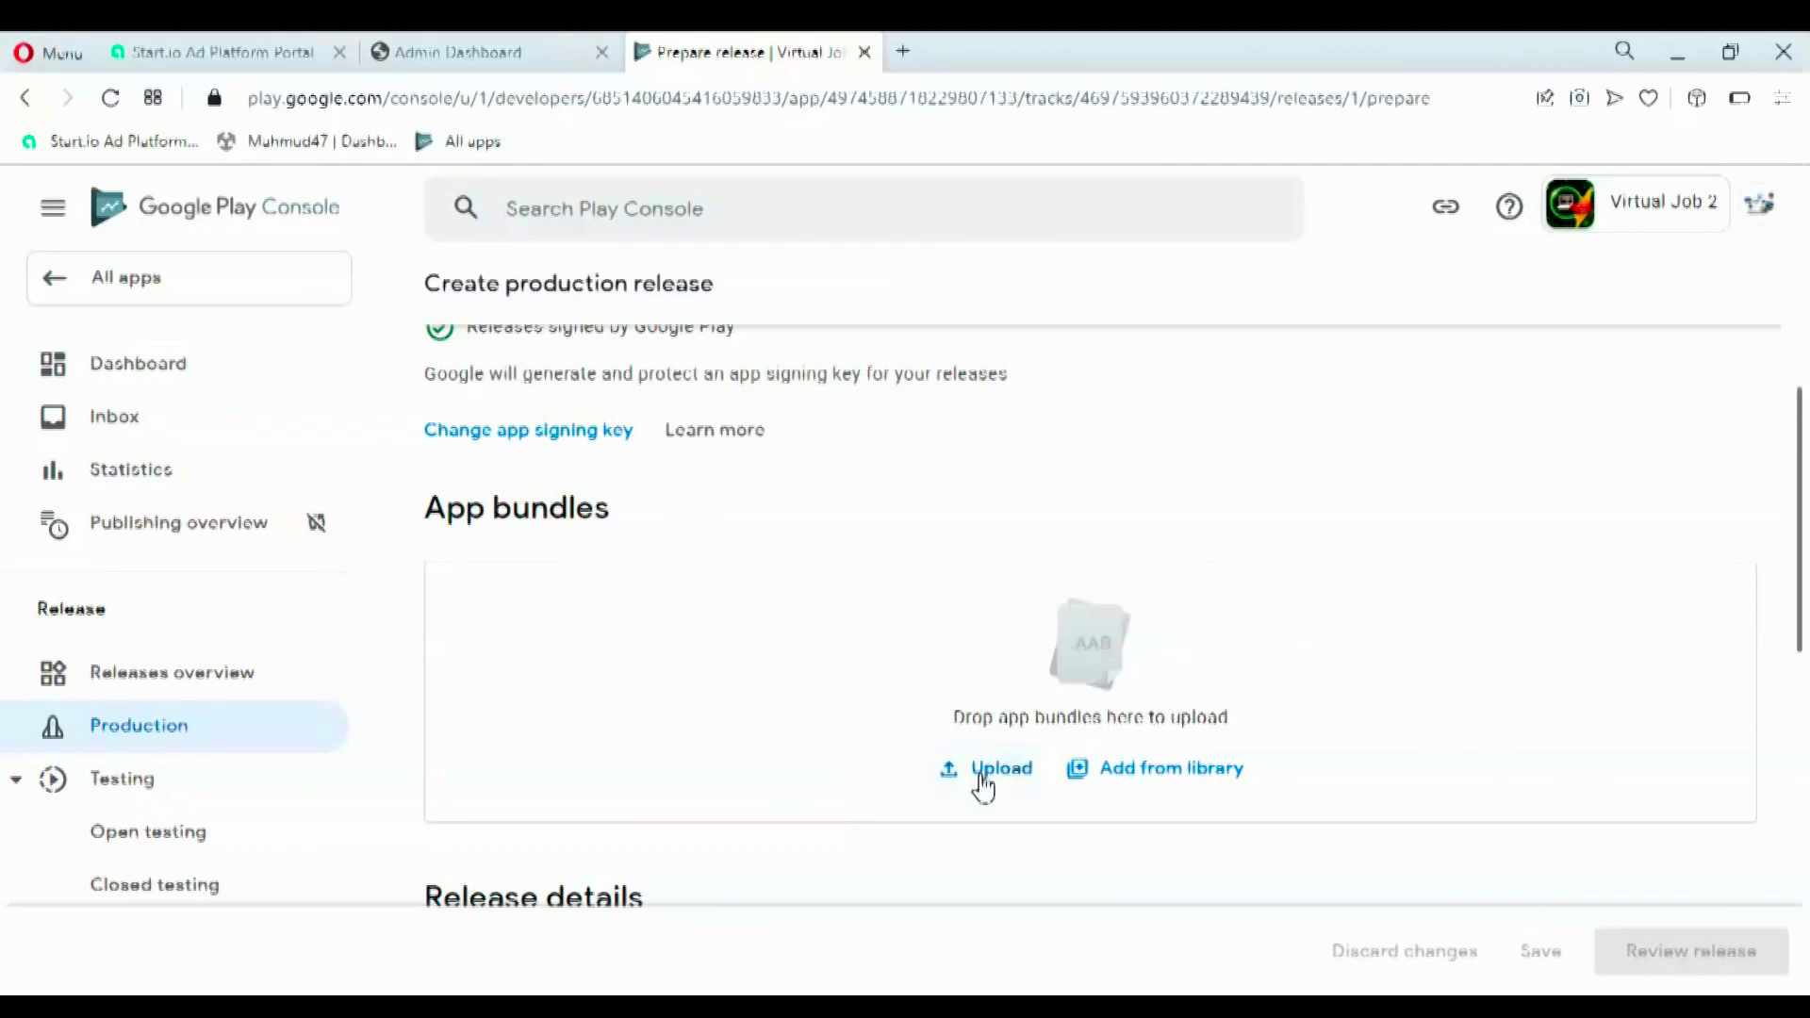
left_click(981, 781)
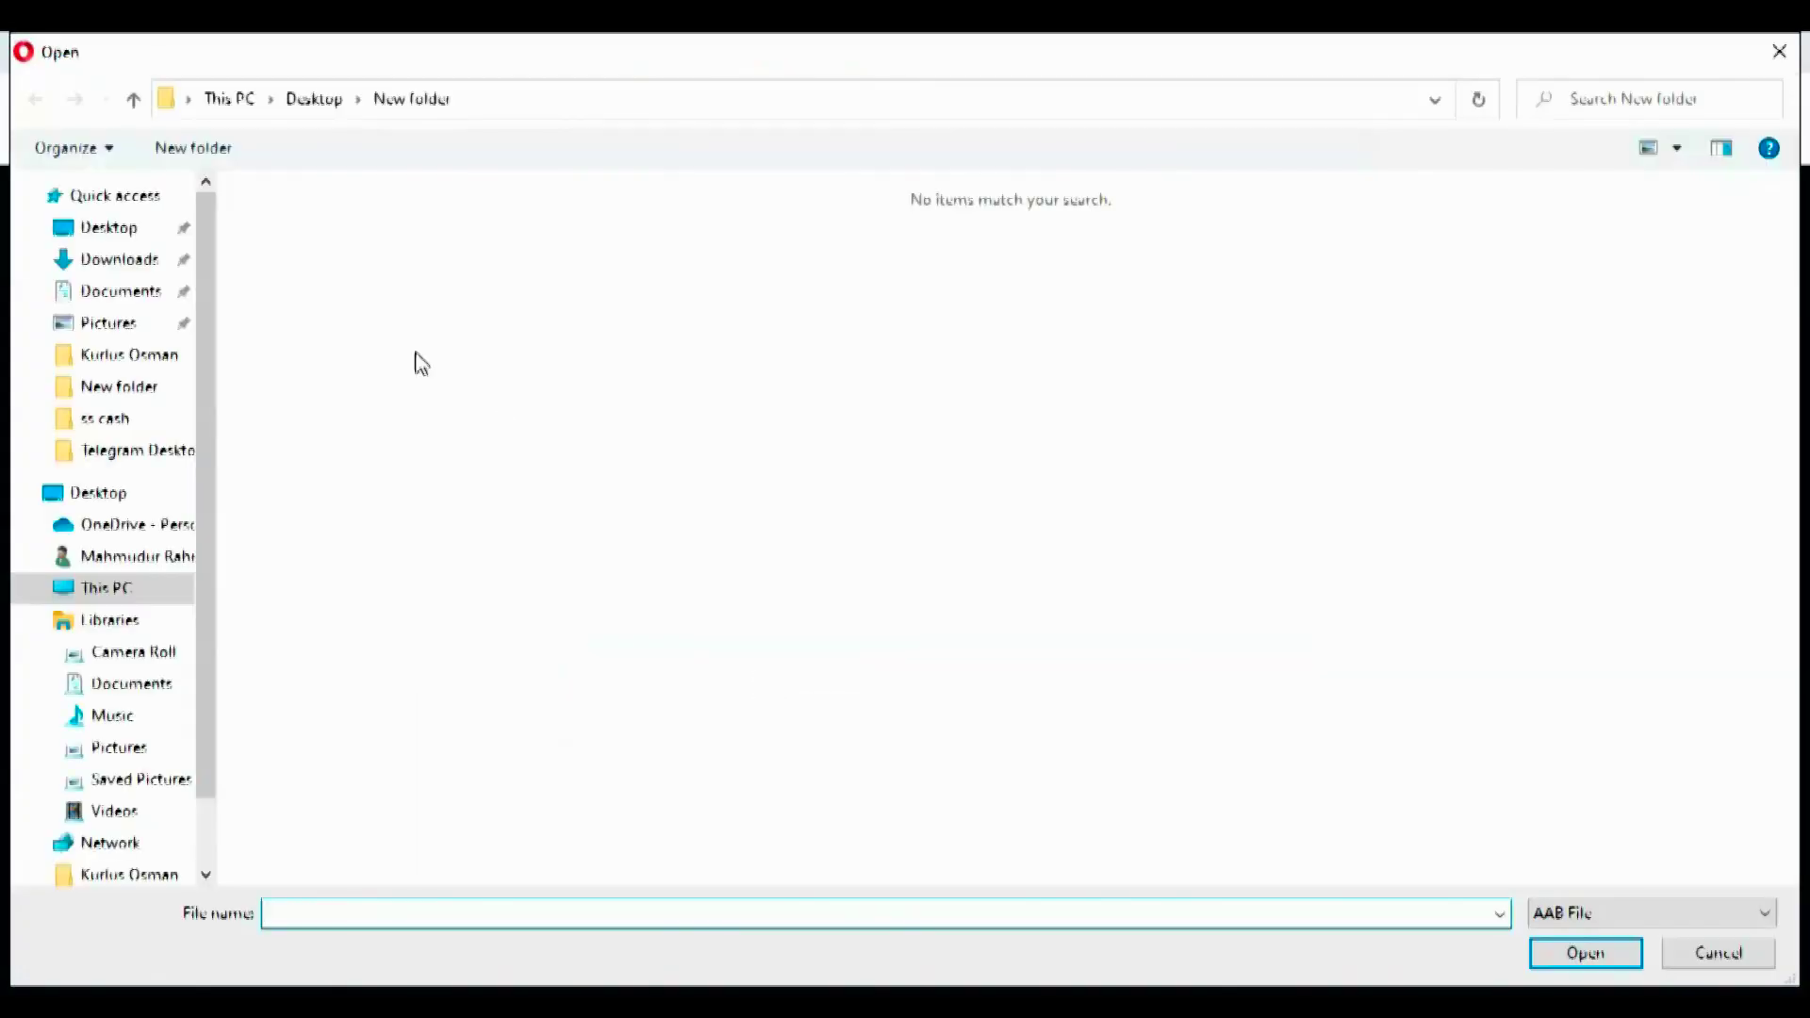
- Upload 5_6217279664235217847.aab from the Telegram Desktop folder as the app bundle
left_click(115, 590)
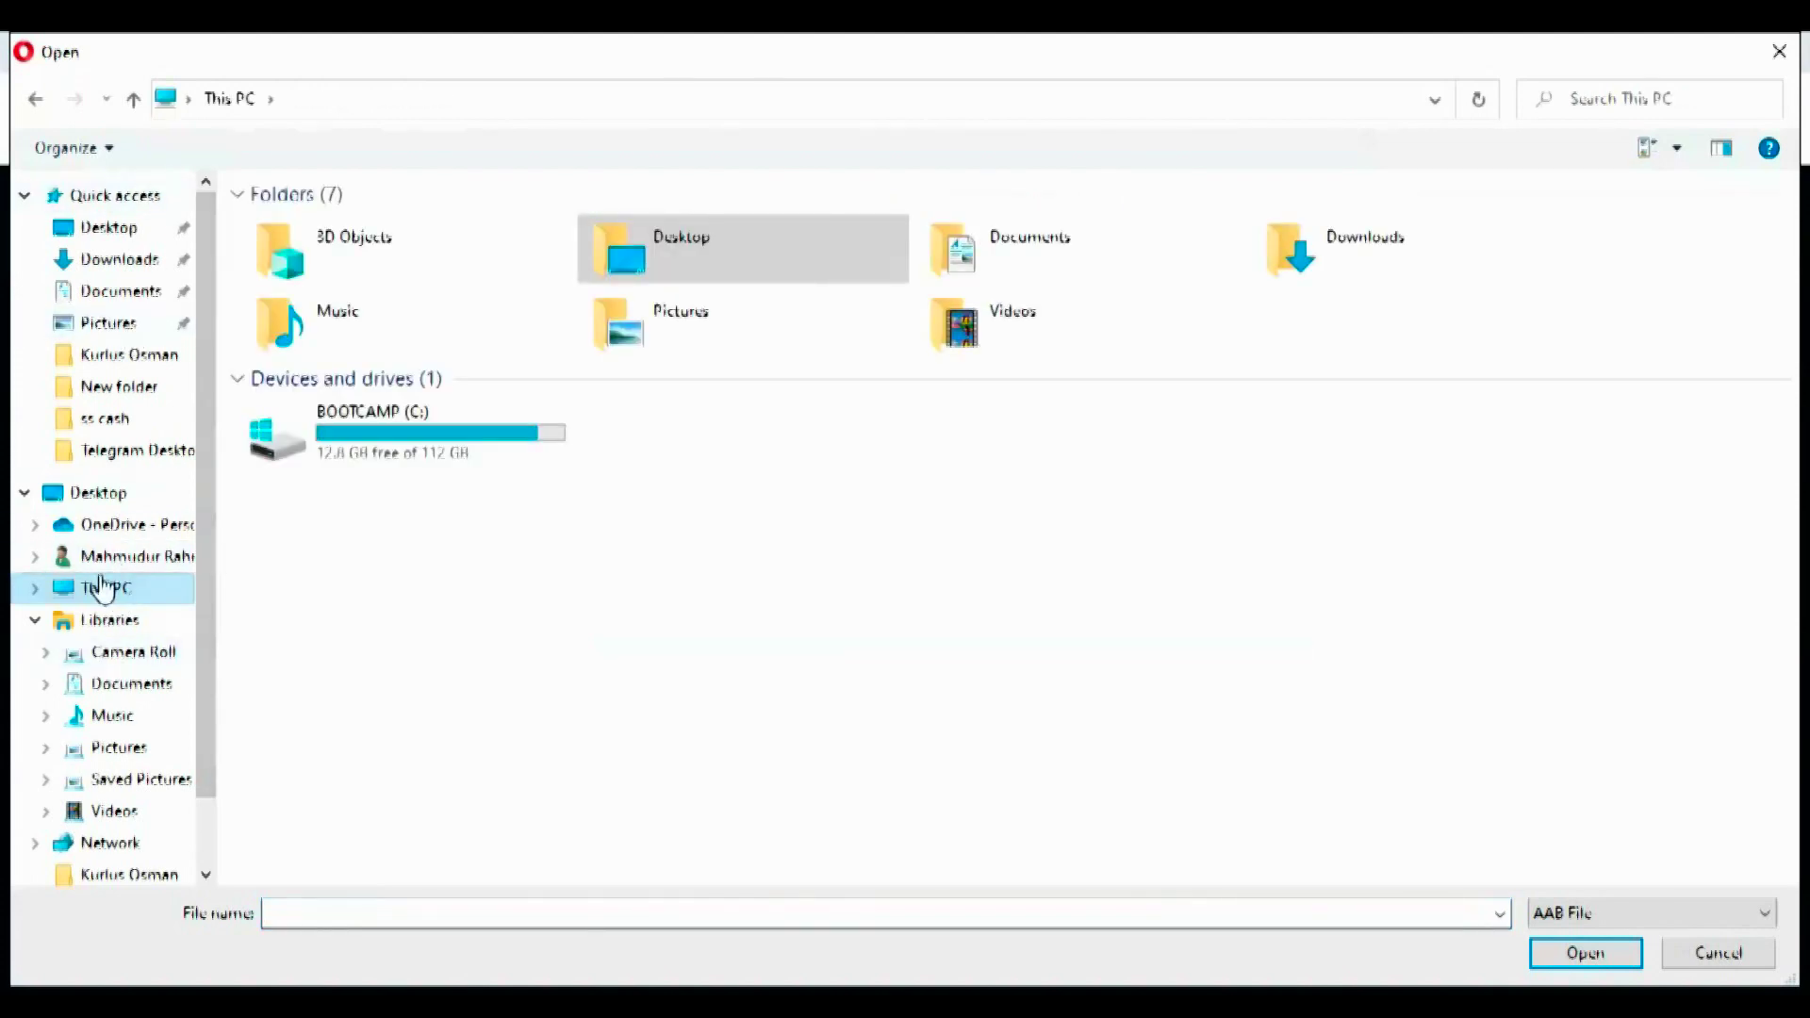
scroll(80, 836, "down", 2)
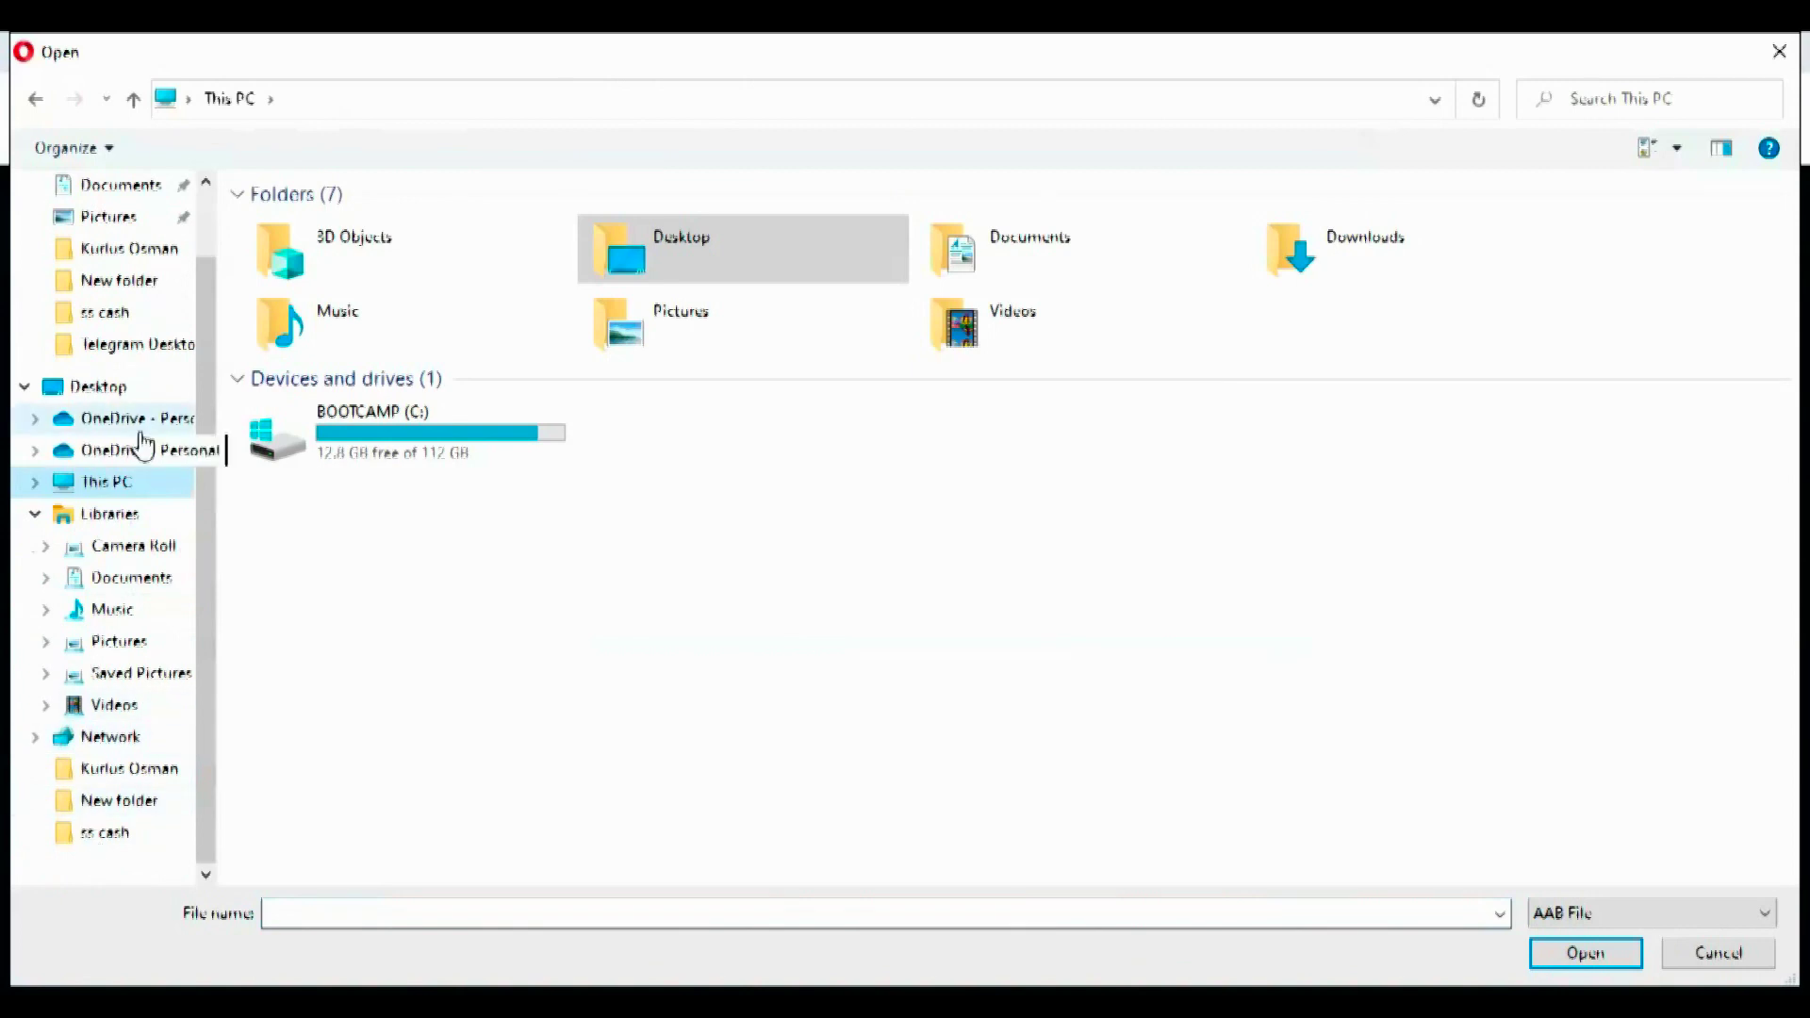
left_click(140, 345)
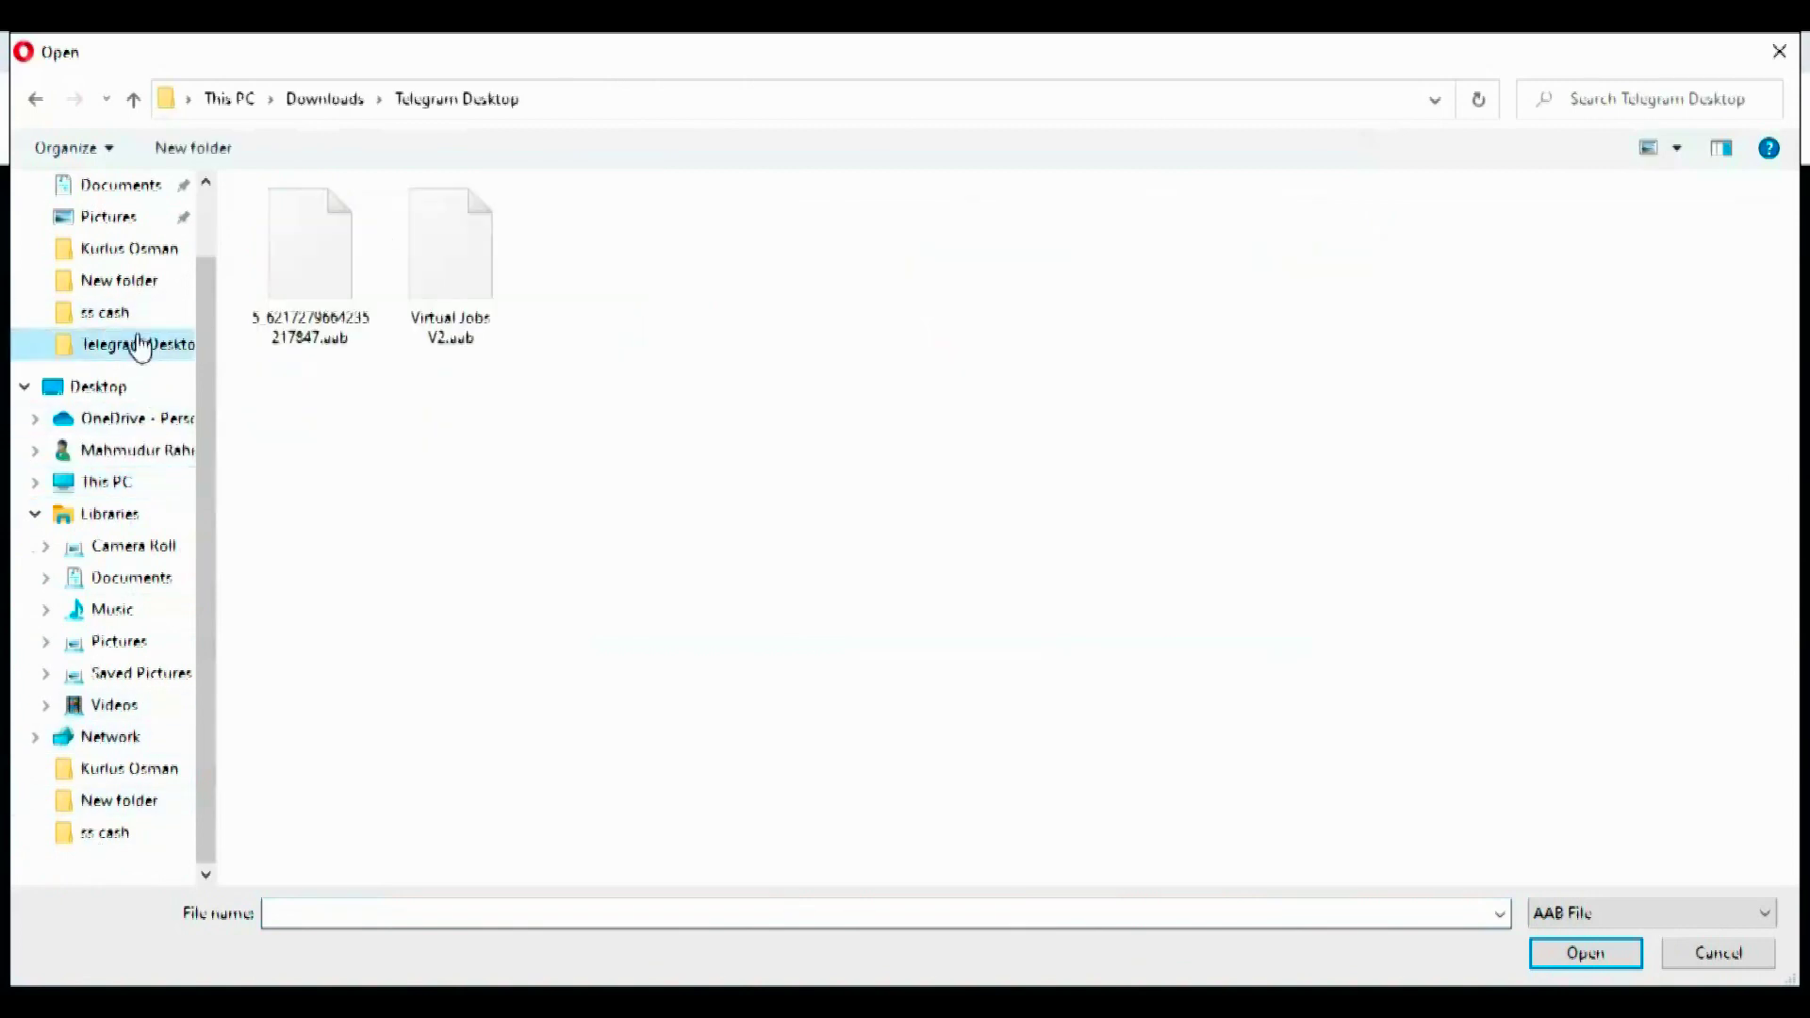
left_click(453, 308)
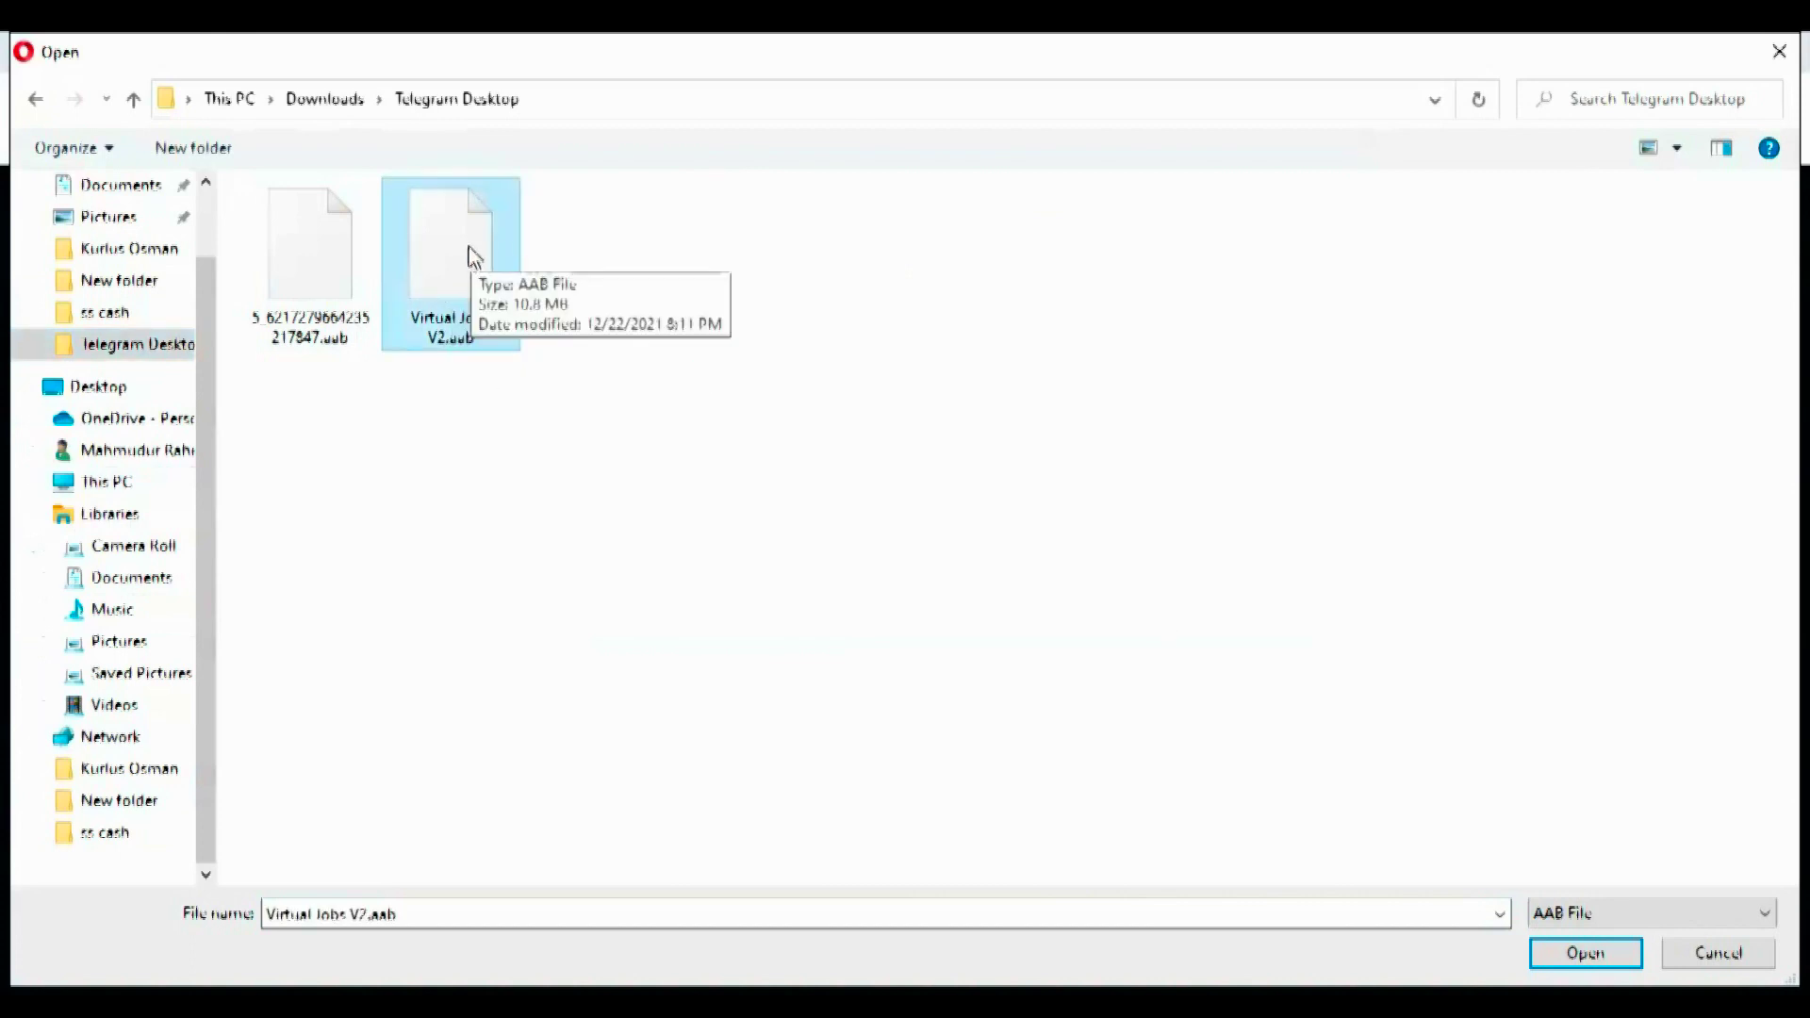
left_click(325, 275)
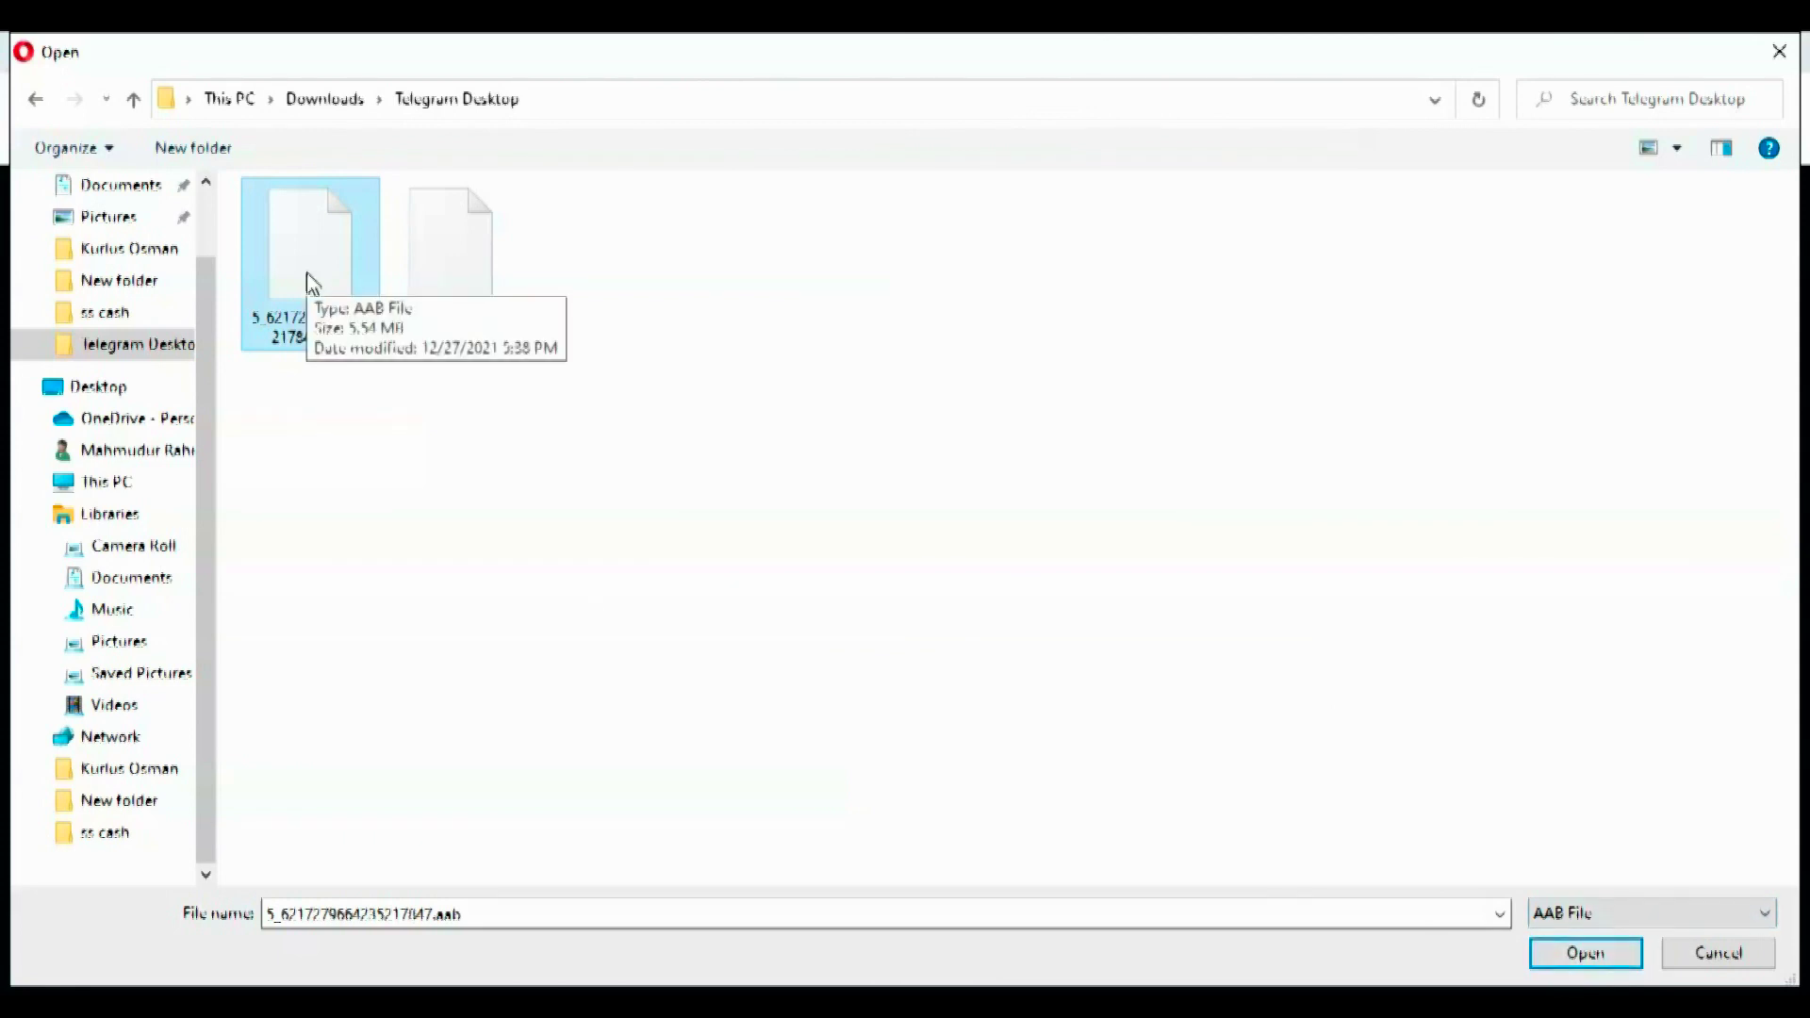
left_click(1570, 954)
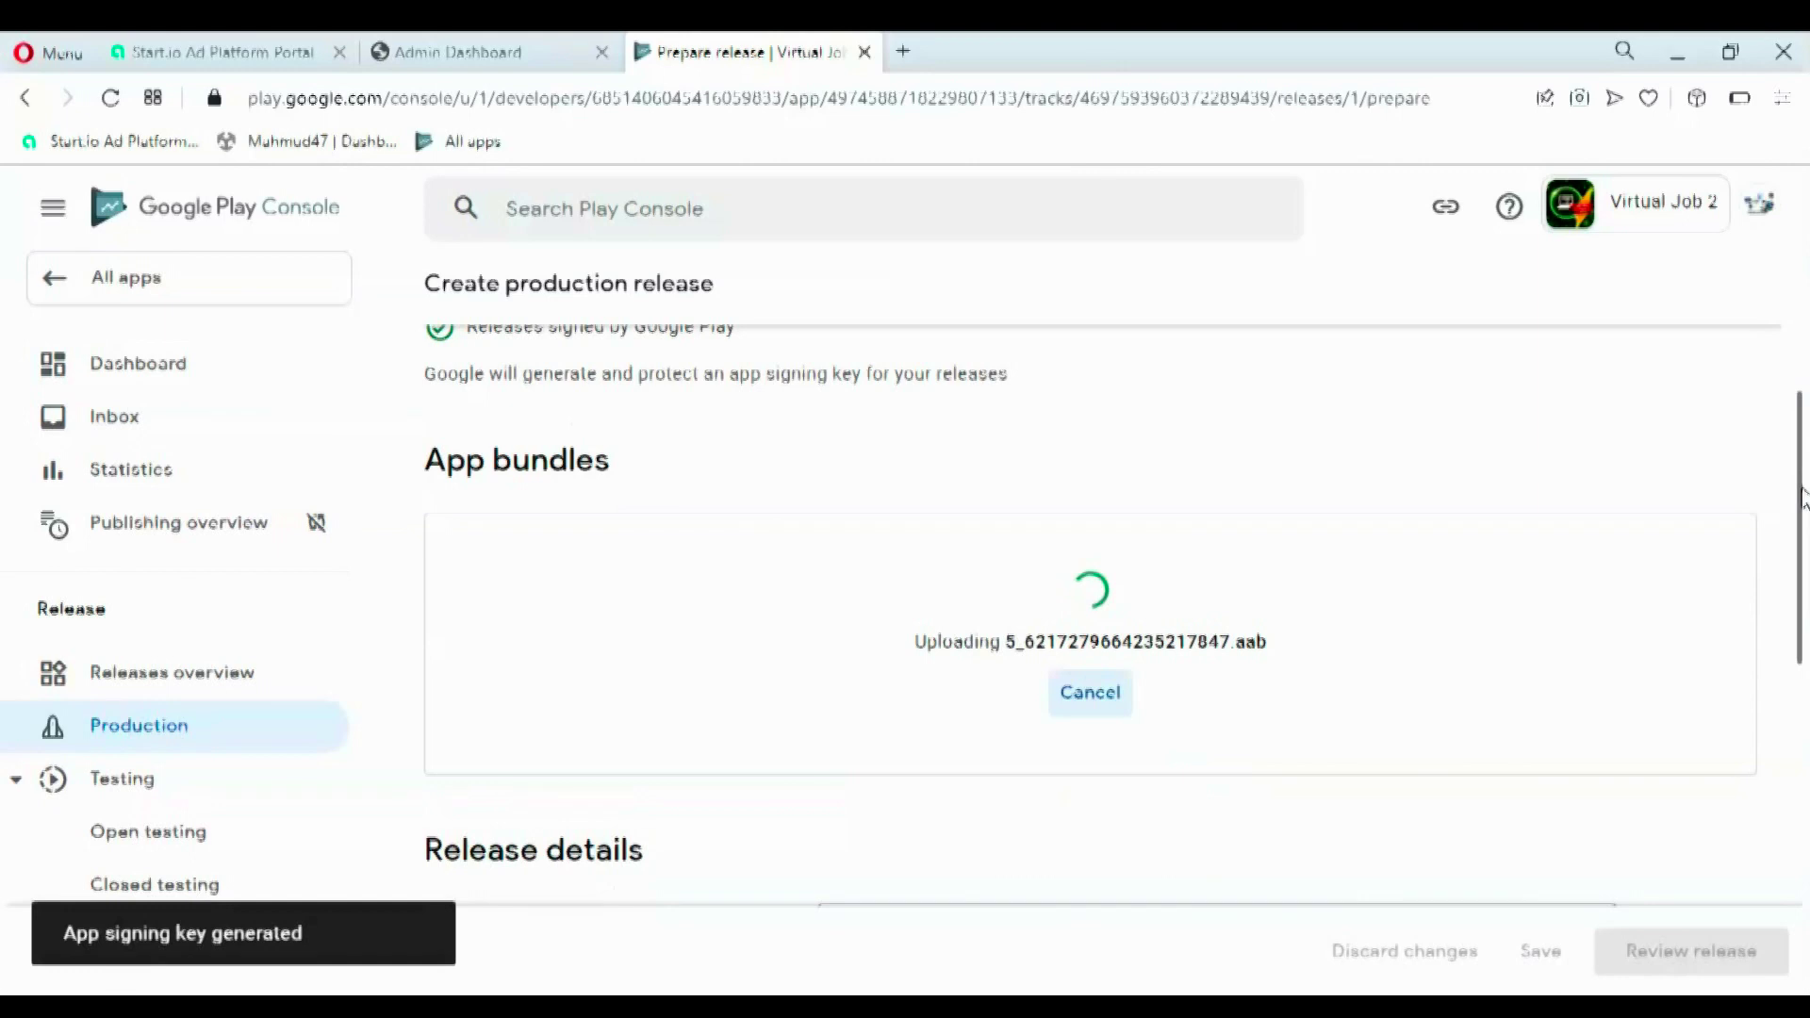
- Name the production release 'Virtual Job 2'
left_click_drag(1801, 498, 1802, 552)
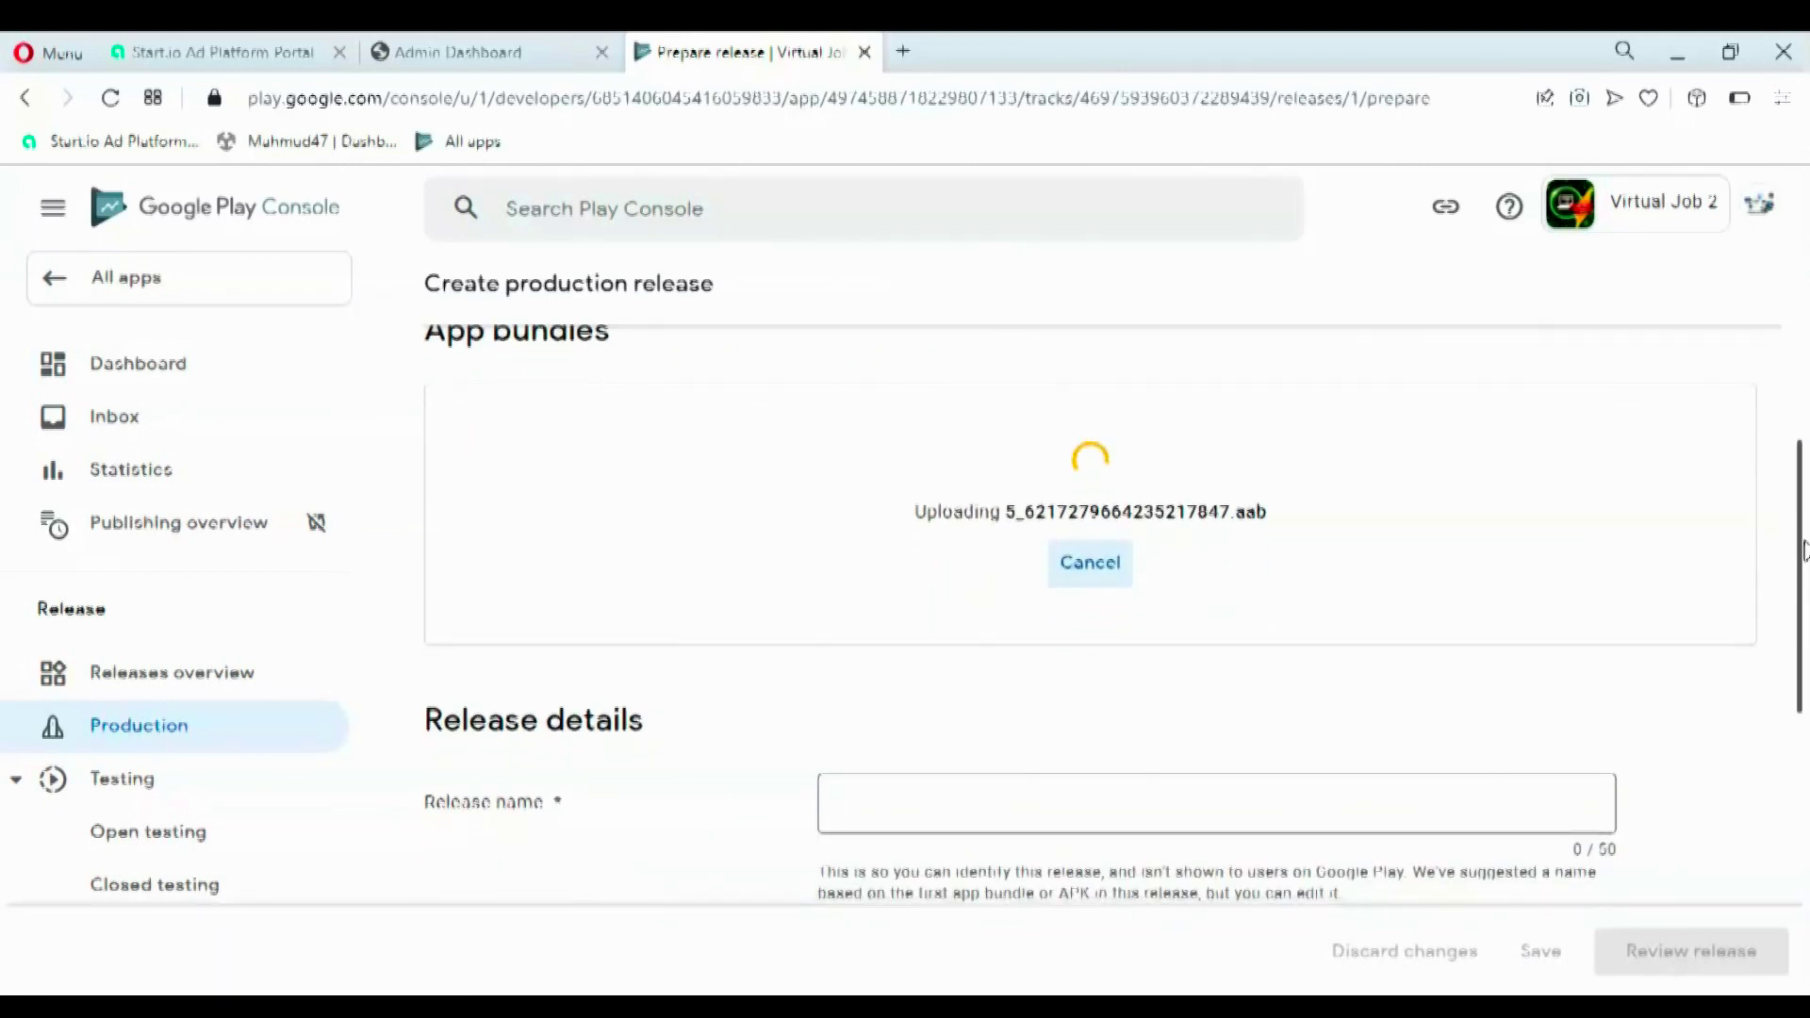
left_click_drag(1802, 552, 1806, 590)
left_click(1100, 692)
type("V")
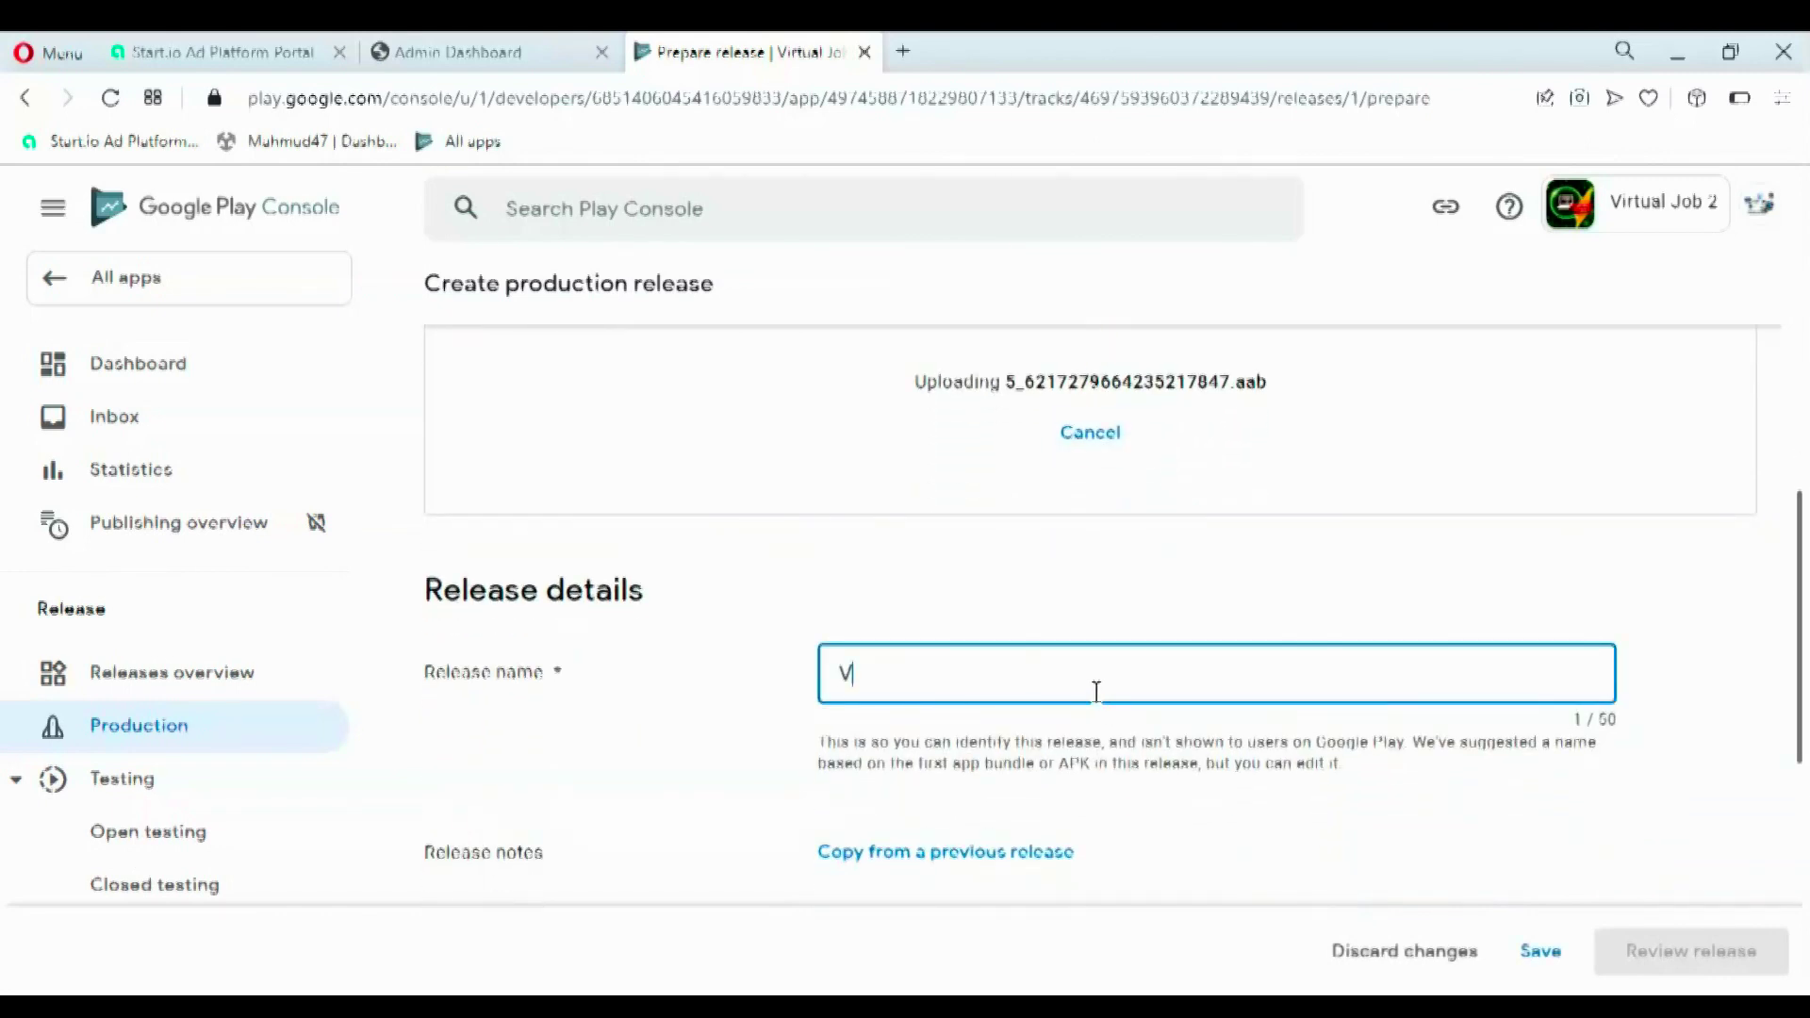
type("irtual Job 2")
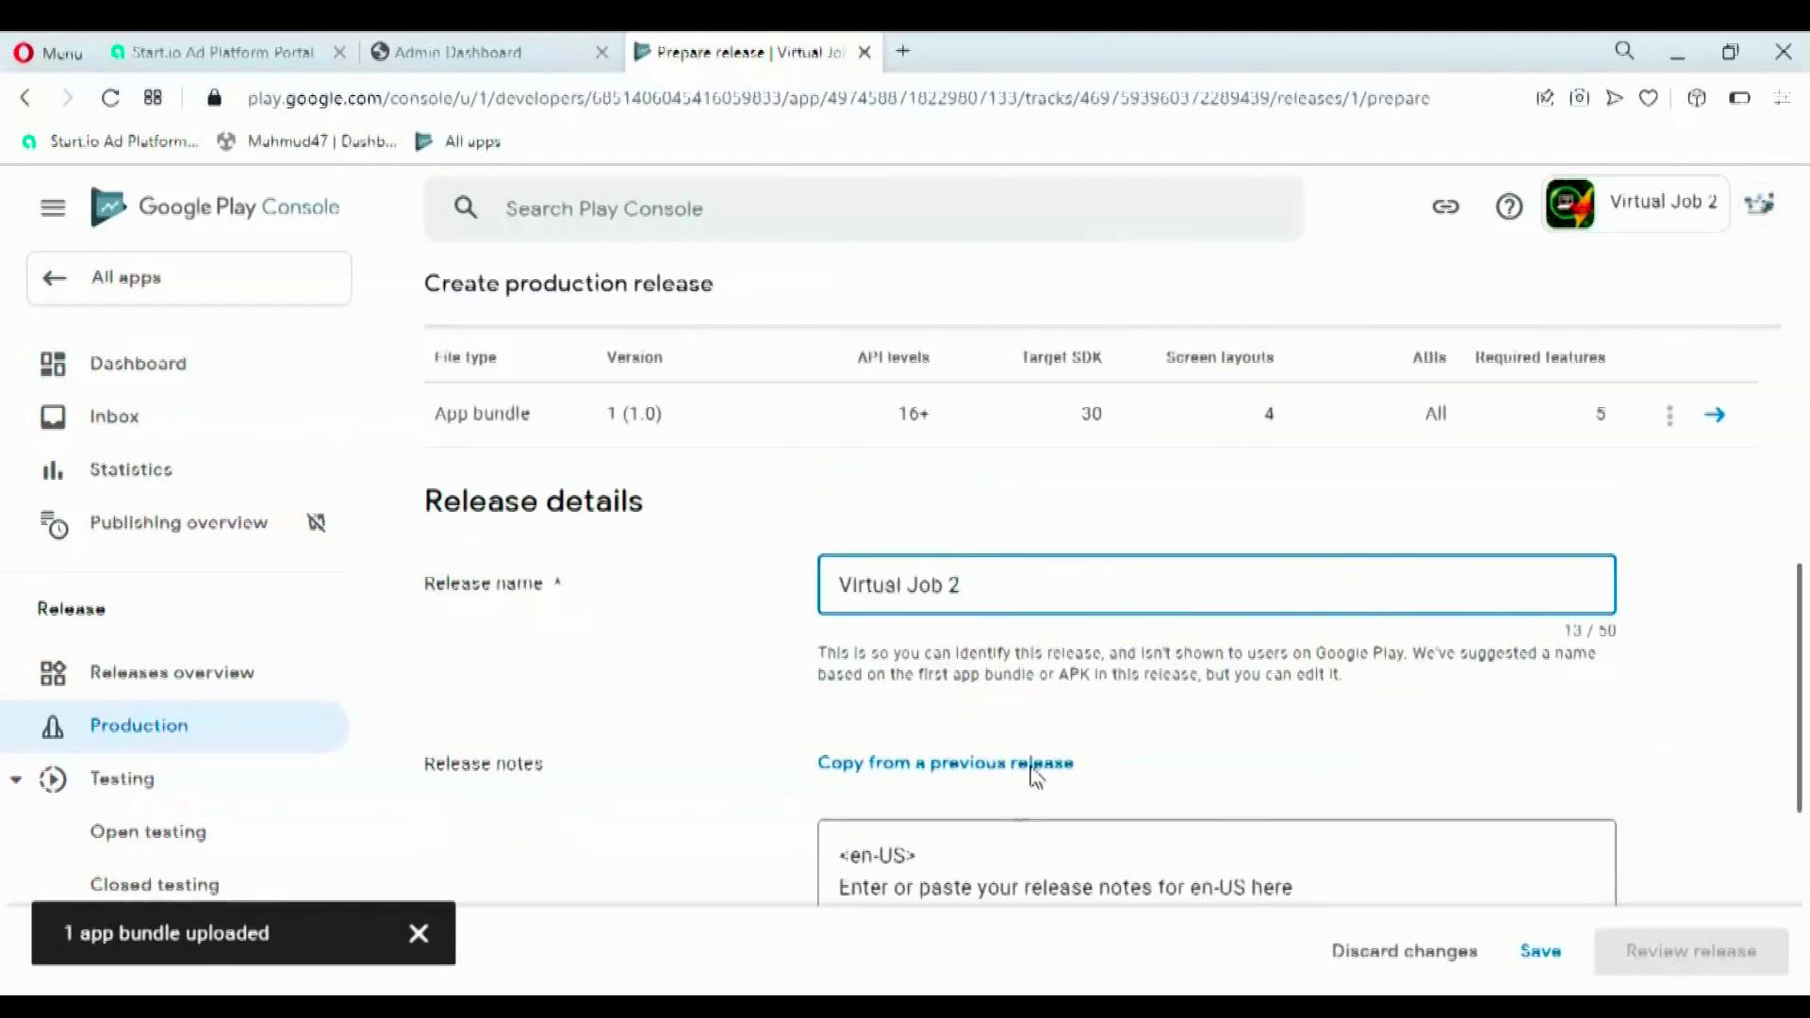
- Select the placeholder text in the Release notes box
left_click_drag(1798, 626, 1693, 538)
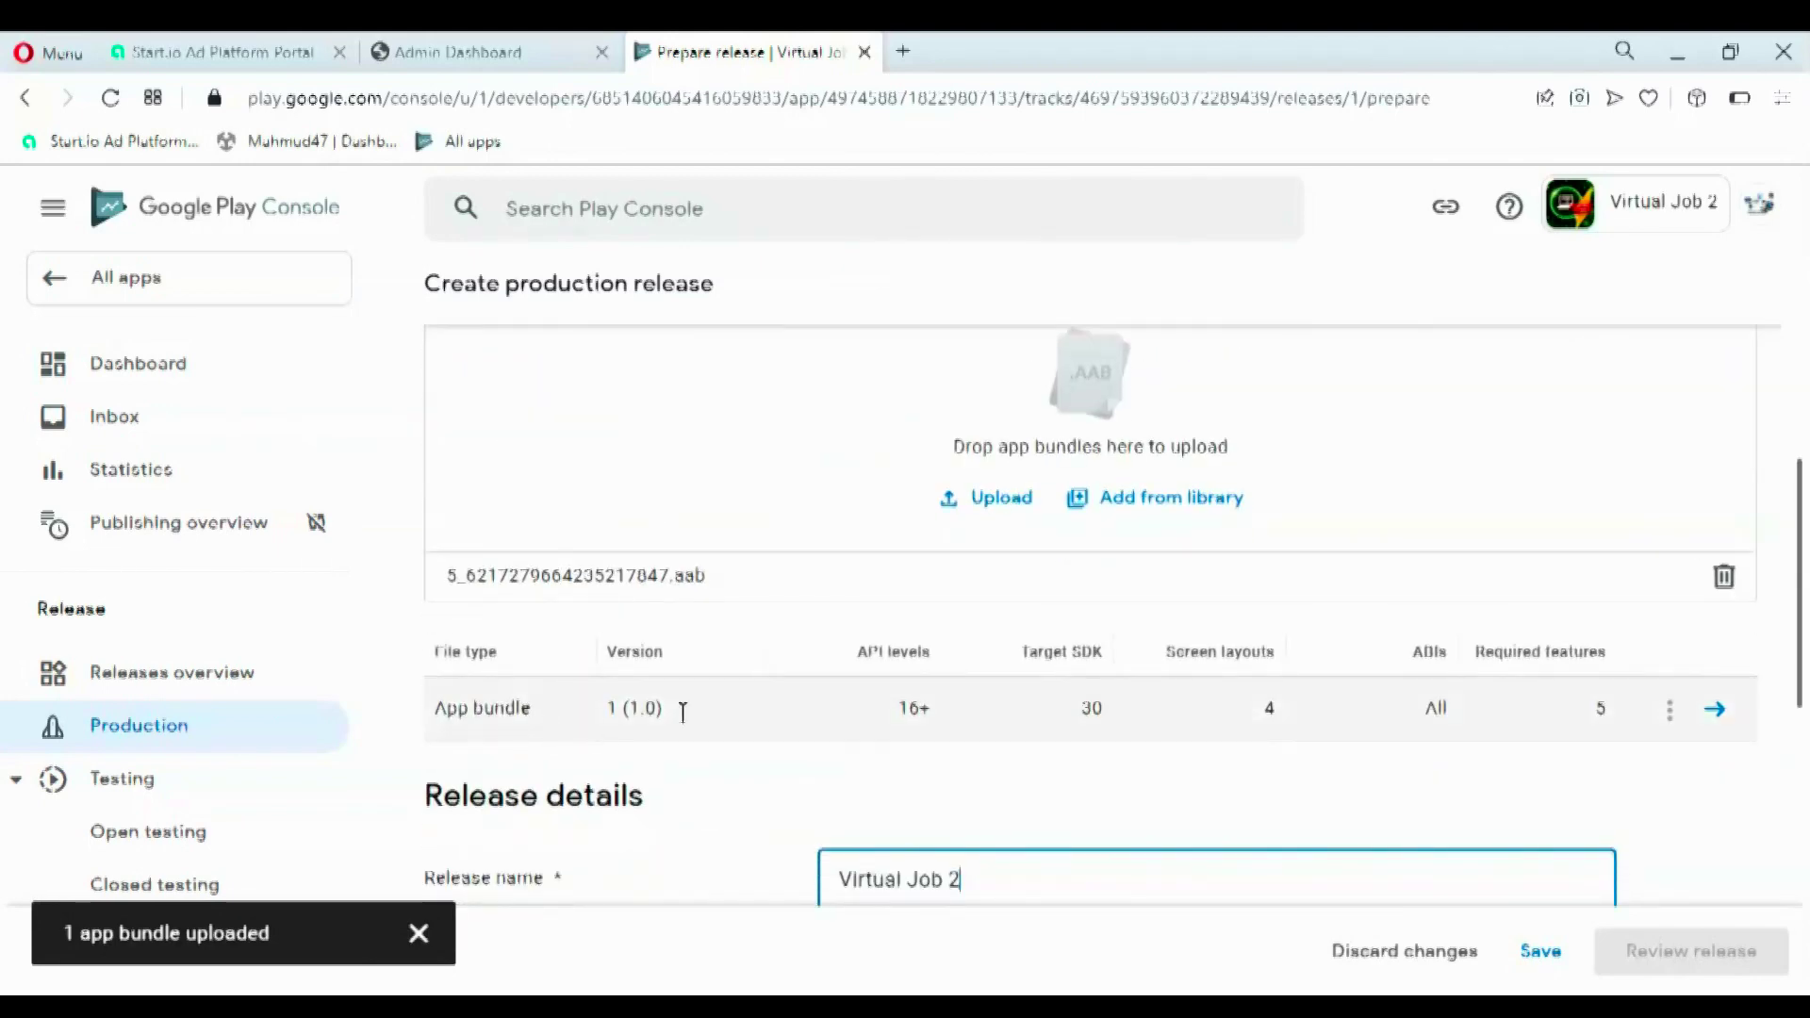
left_click_drag(1799, 650, 1750, 865)
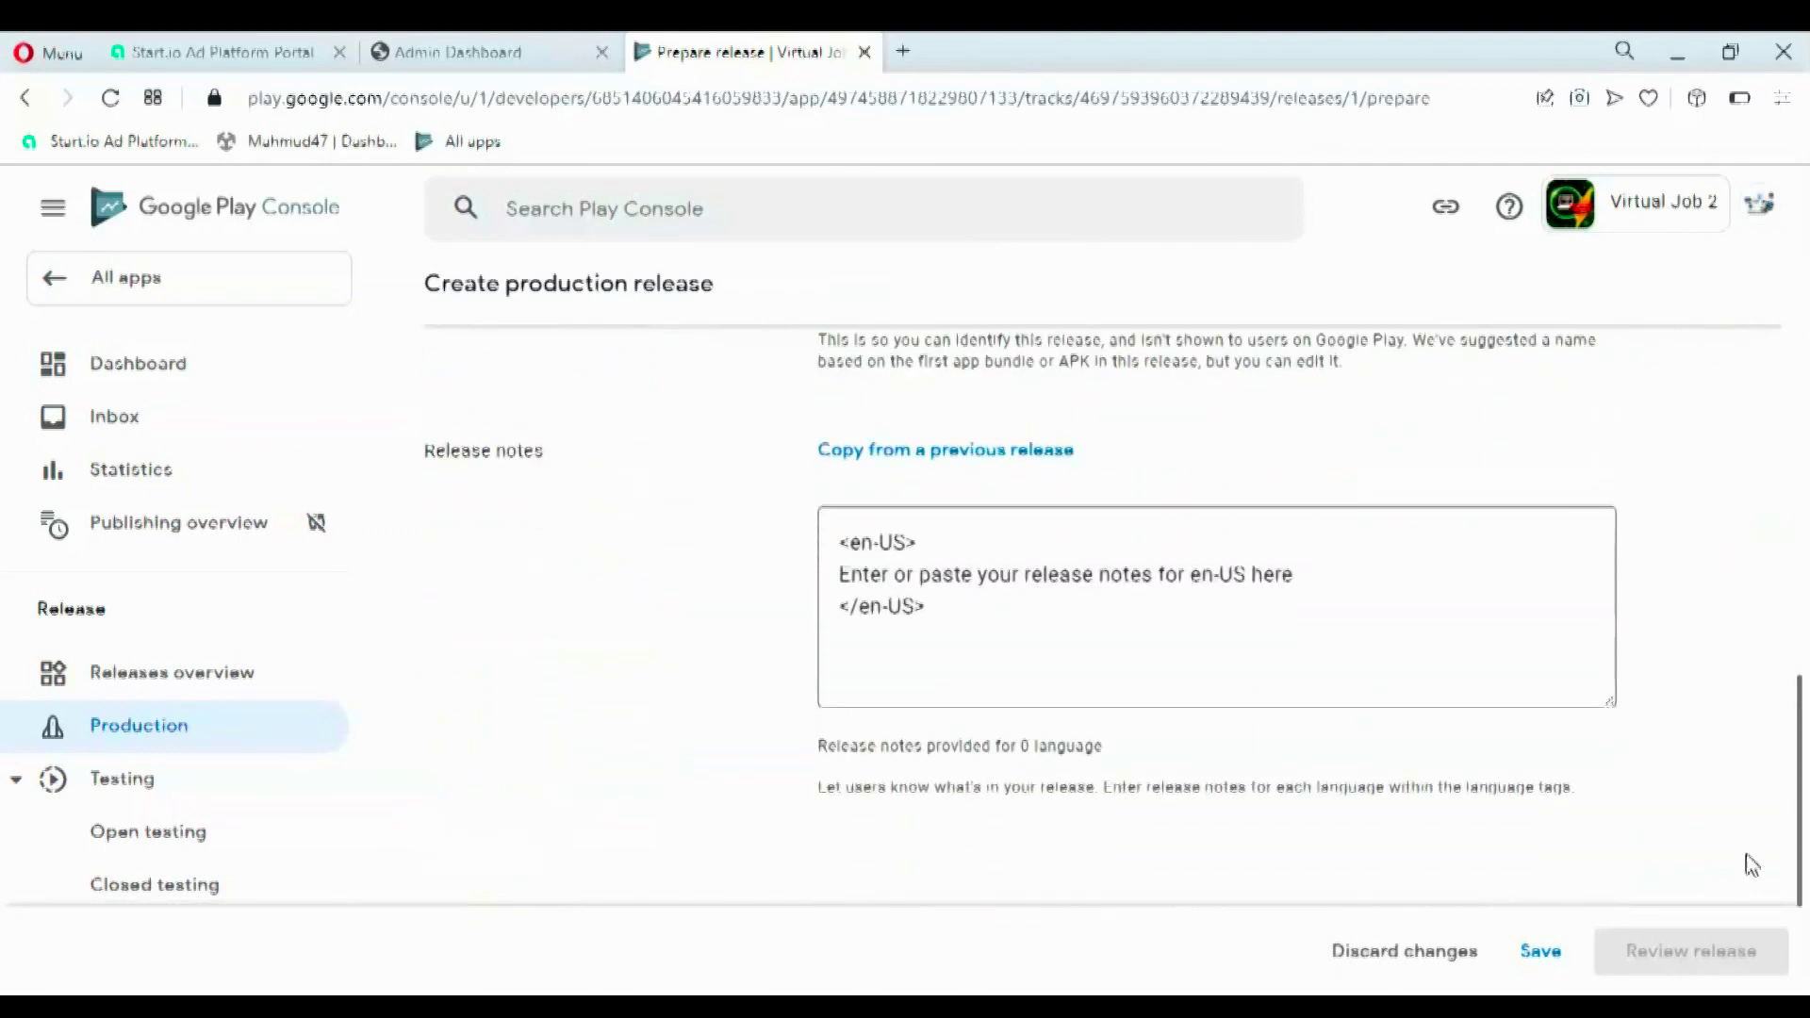
left_click_drag(839, 577, 1301, 585)
- Set the en-US note to 'Thank you for using Virtual Job 2', save, and review the release
key("BackSpace")
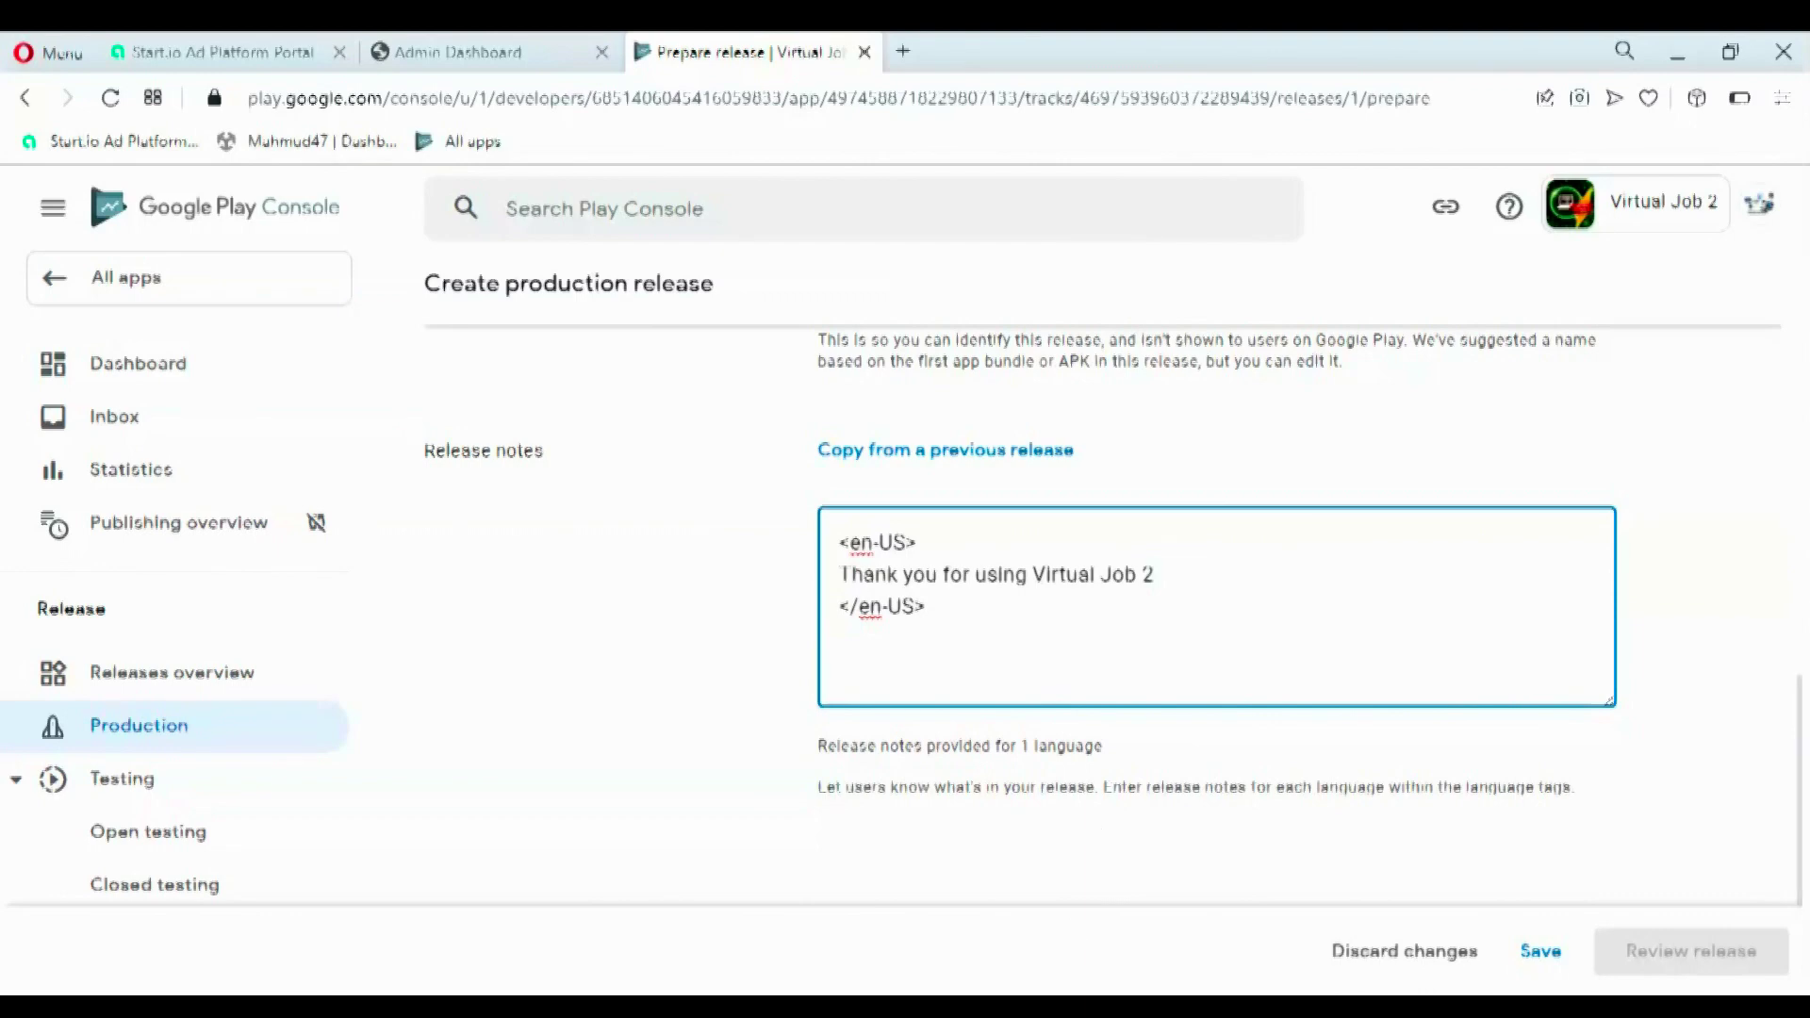
left_click_drag(1795, 778, 1806, 872)
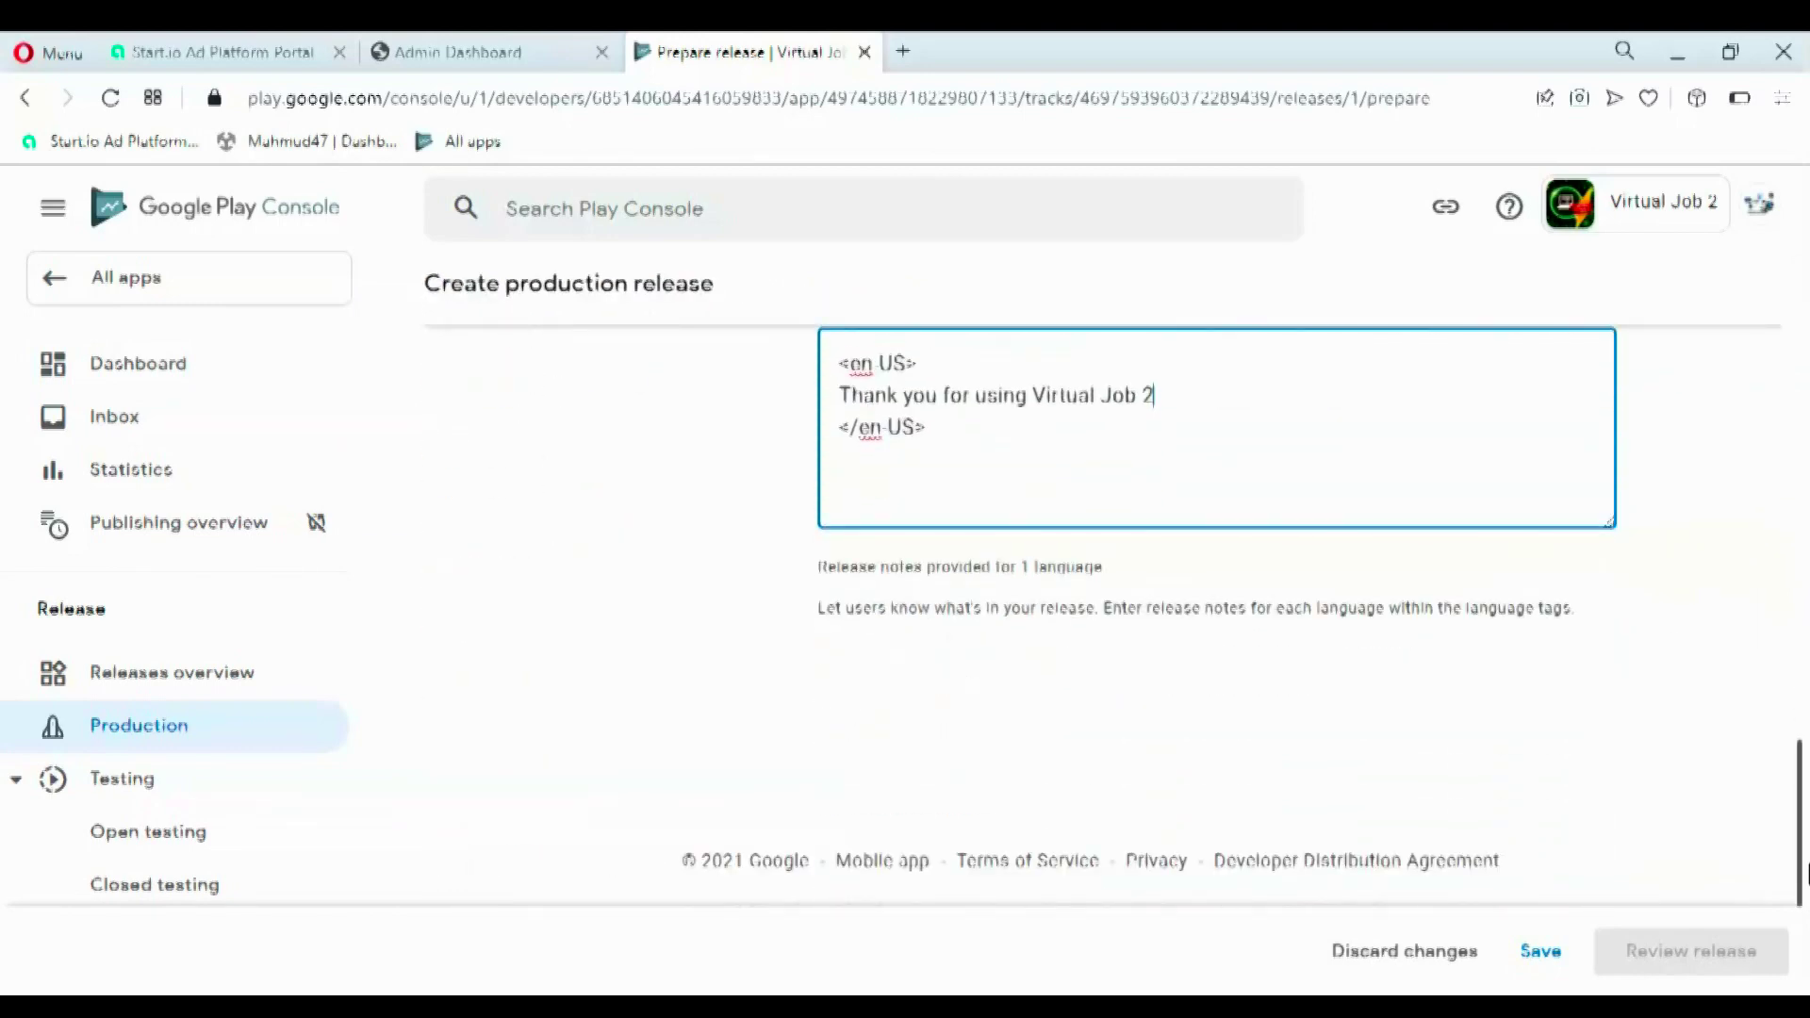
left_click(1542, 964)
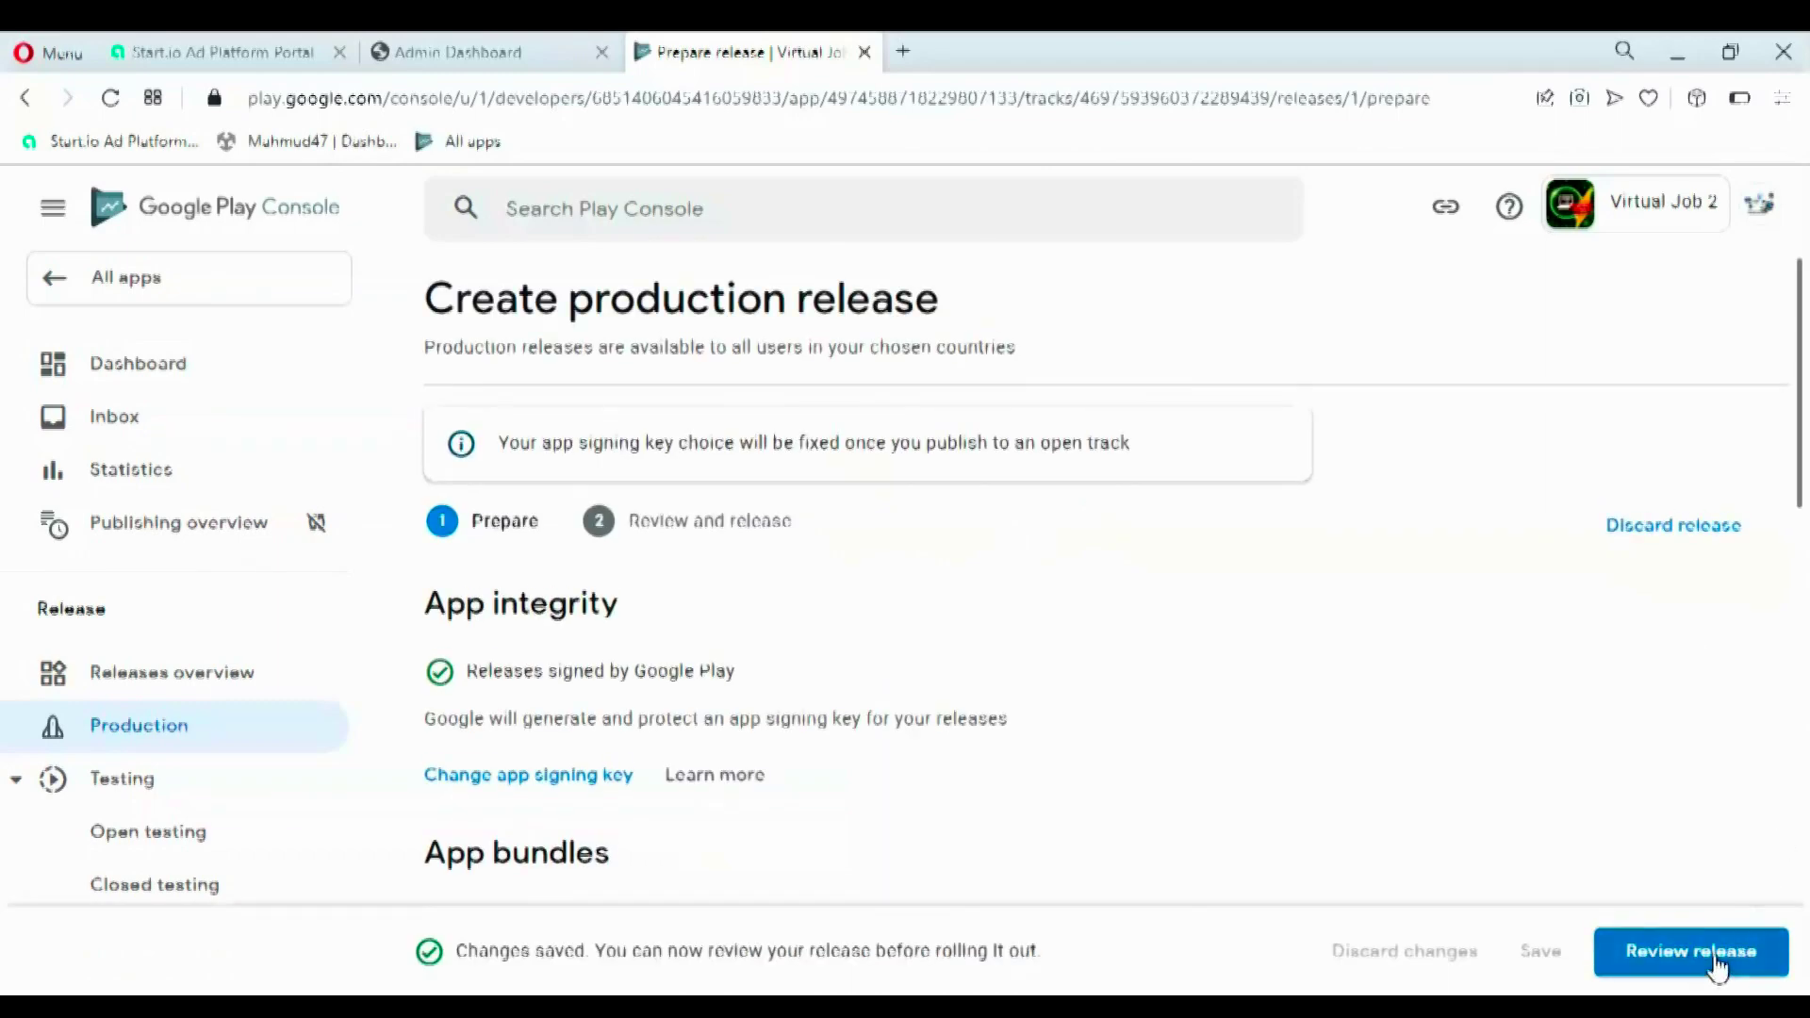
left_click_drag(1802, 474, 1803, 861)
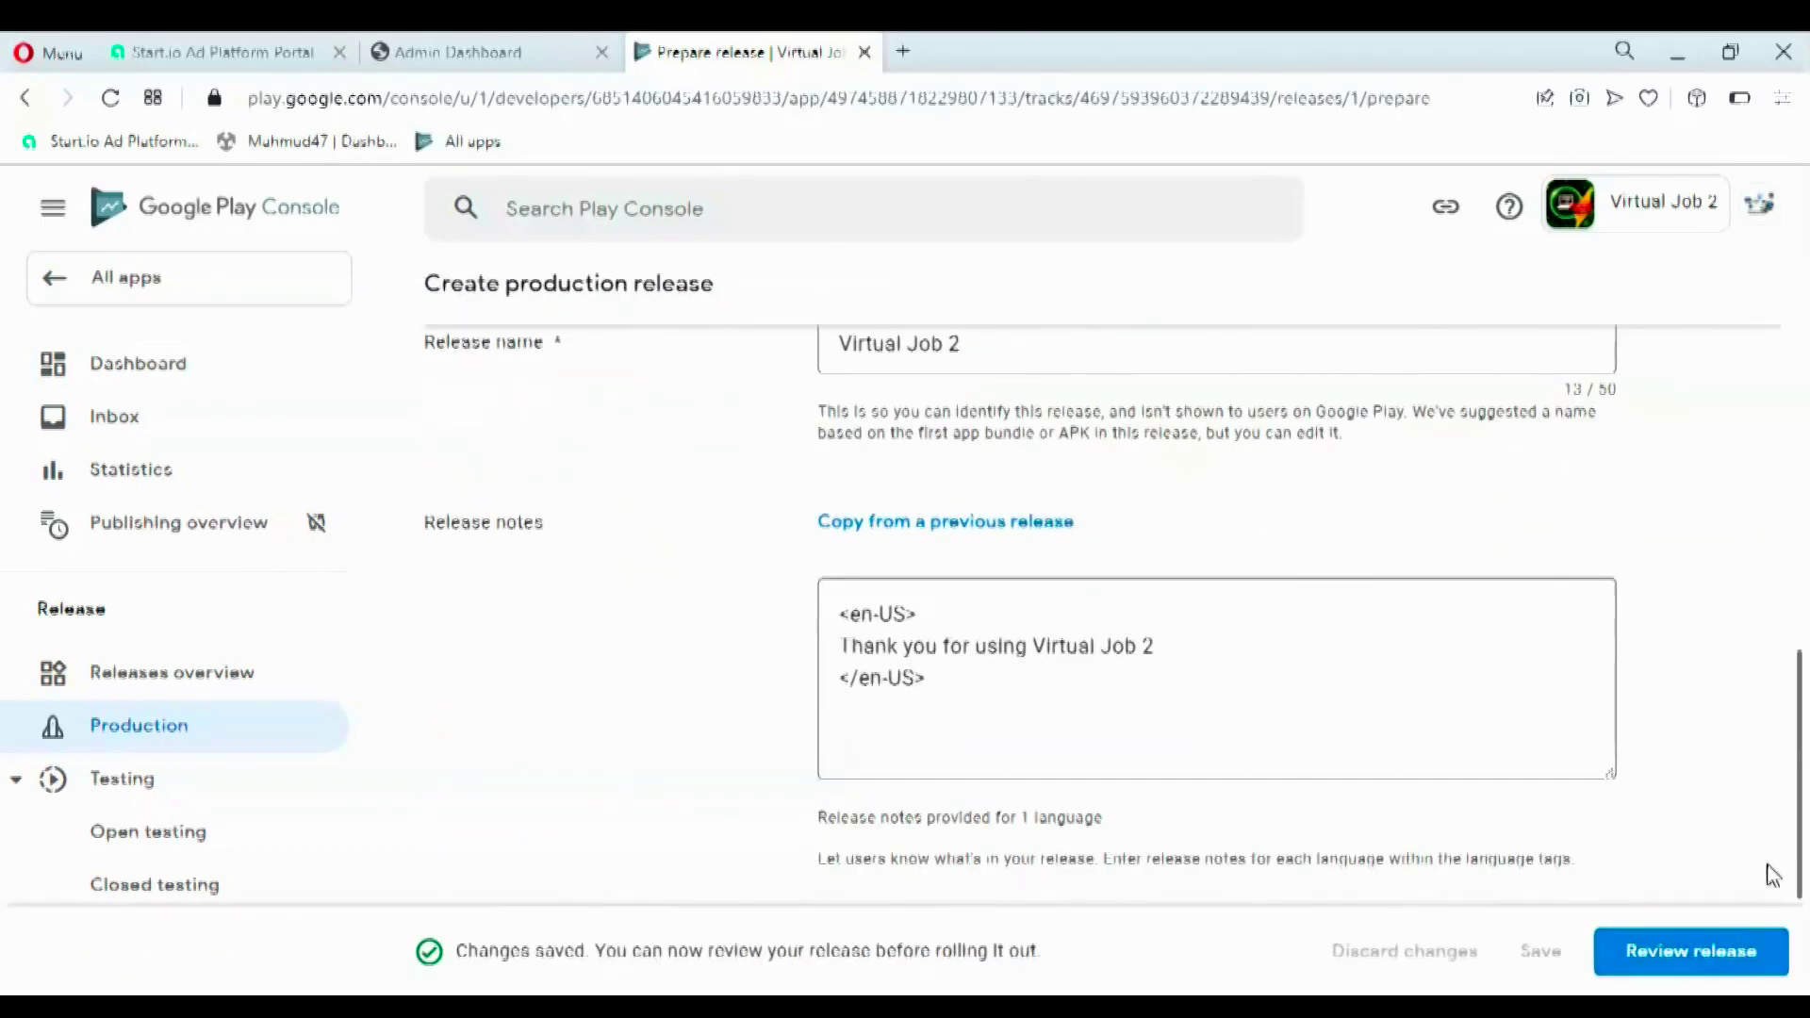
left_click(1633, 954)
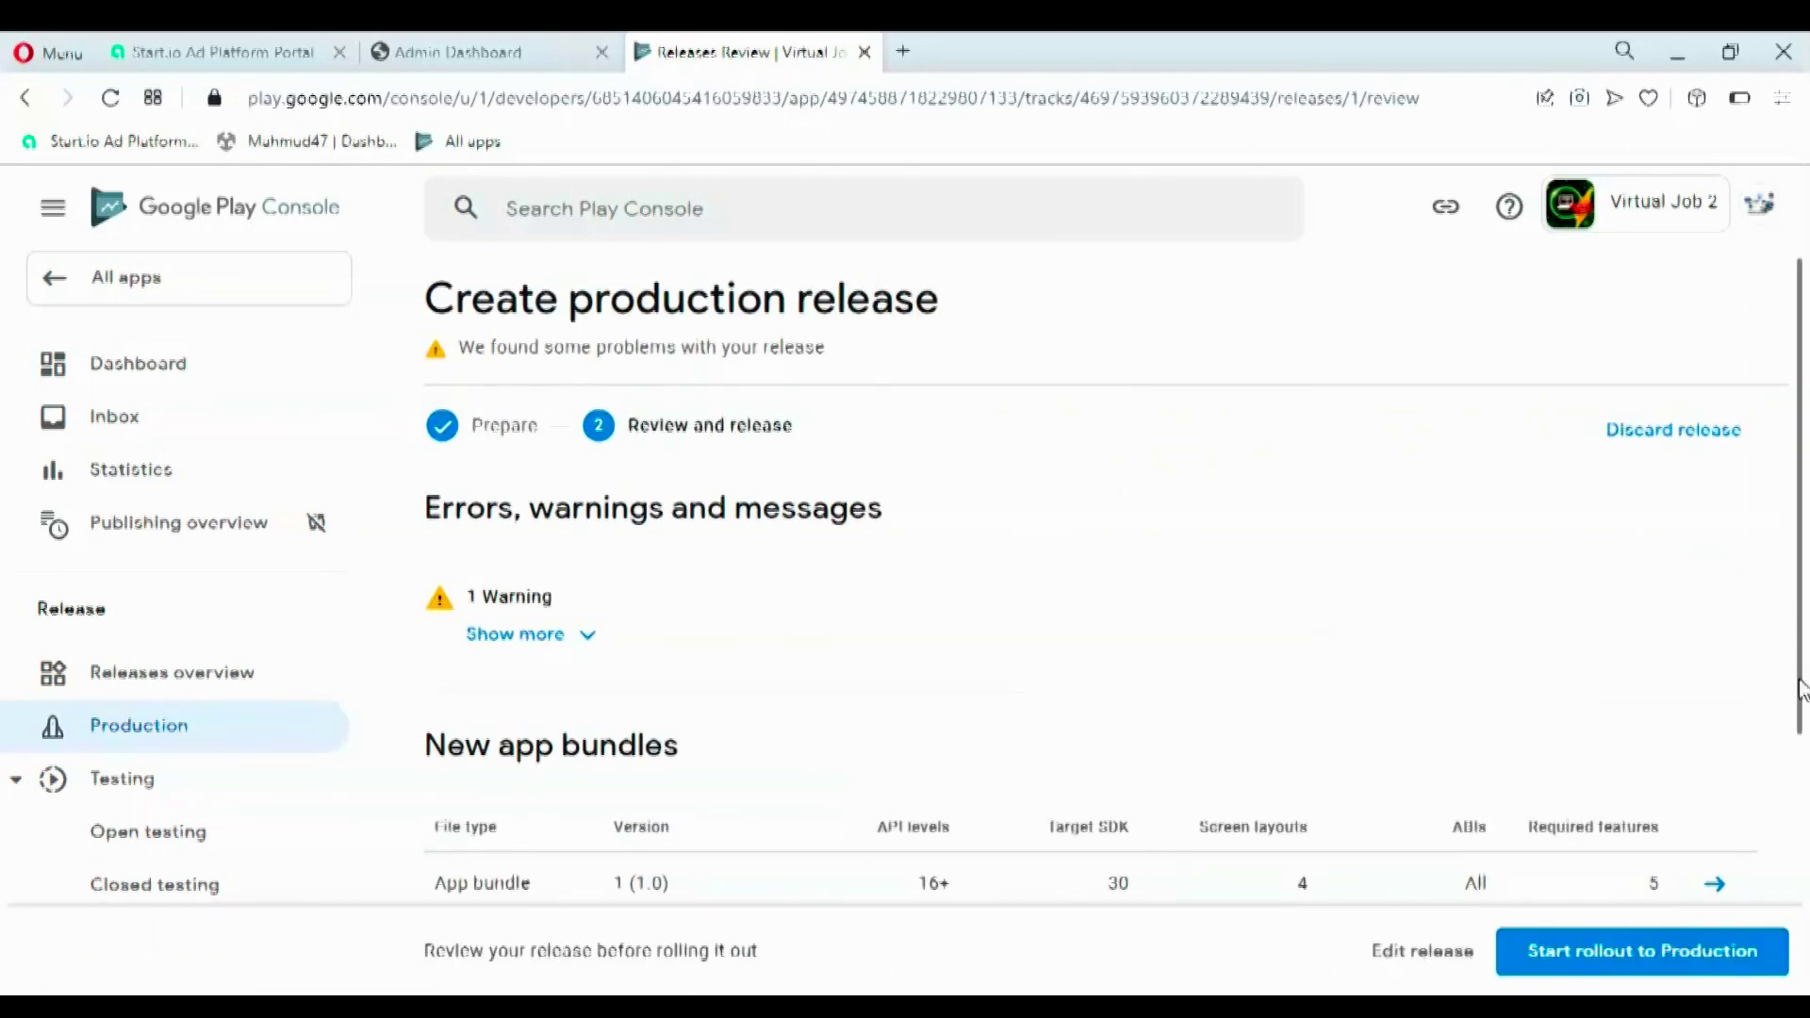
- Review bundle 1 (1.0) and its expanded deobfuscation warning, then start the rollout to Production
triple_click(1799, 740)
left_click(1805, 561)
left_click_drag(1805, 561, 1797, 839)
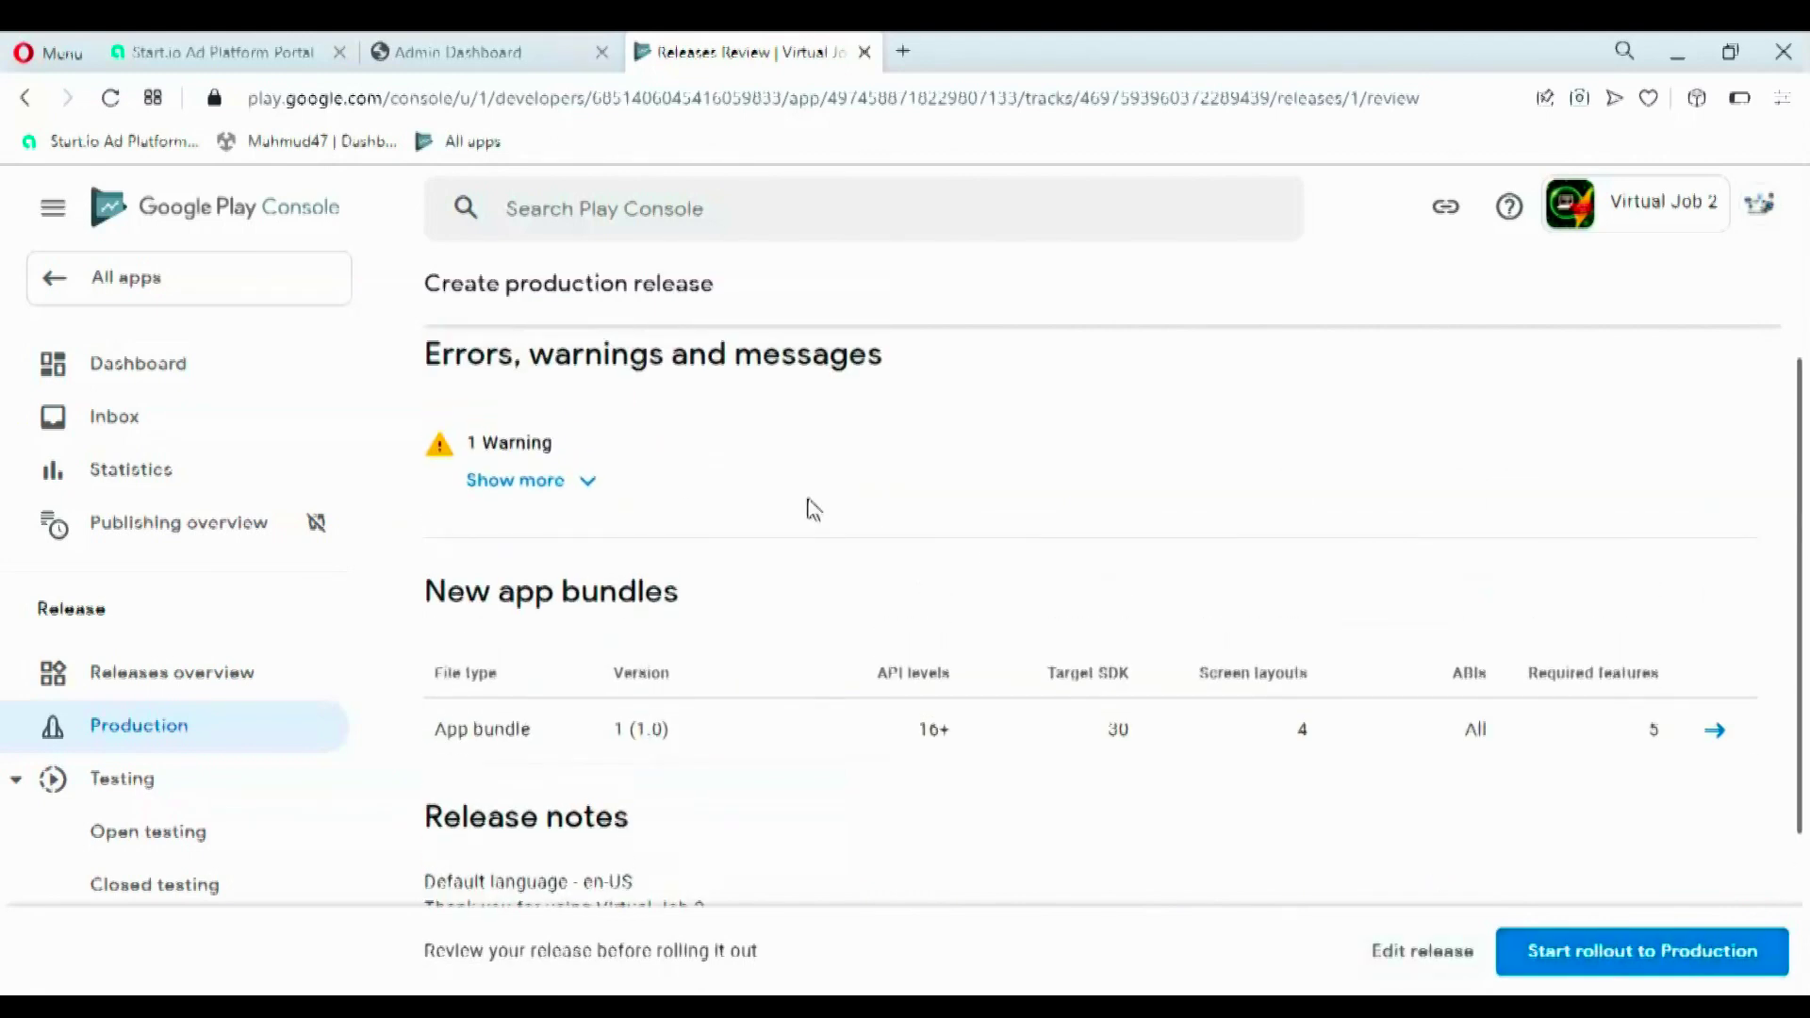
left_click(529, 479)
left_click_drag(518, 619, 1665, 650)
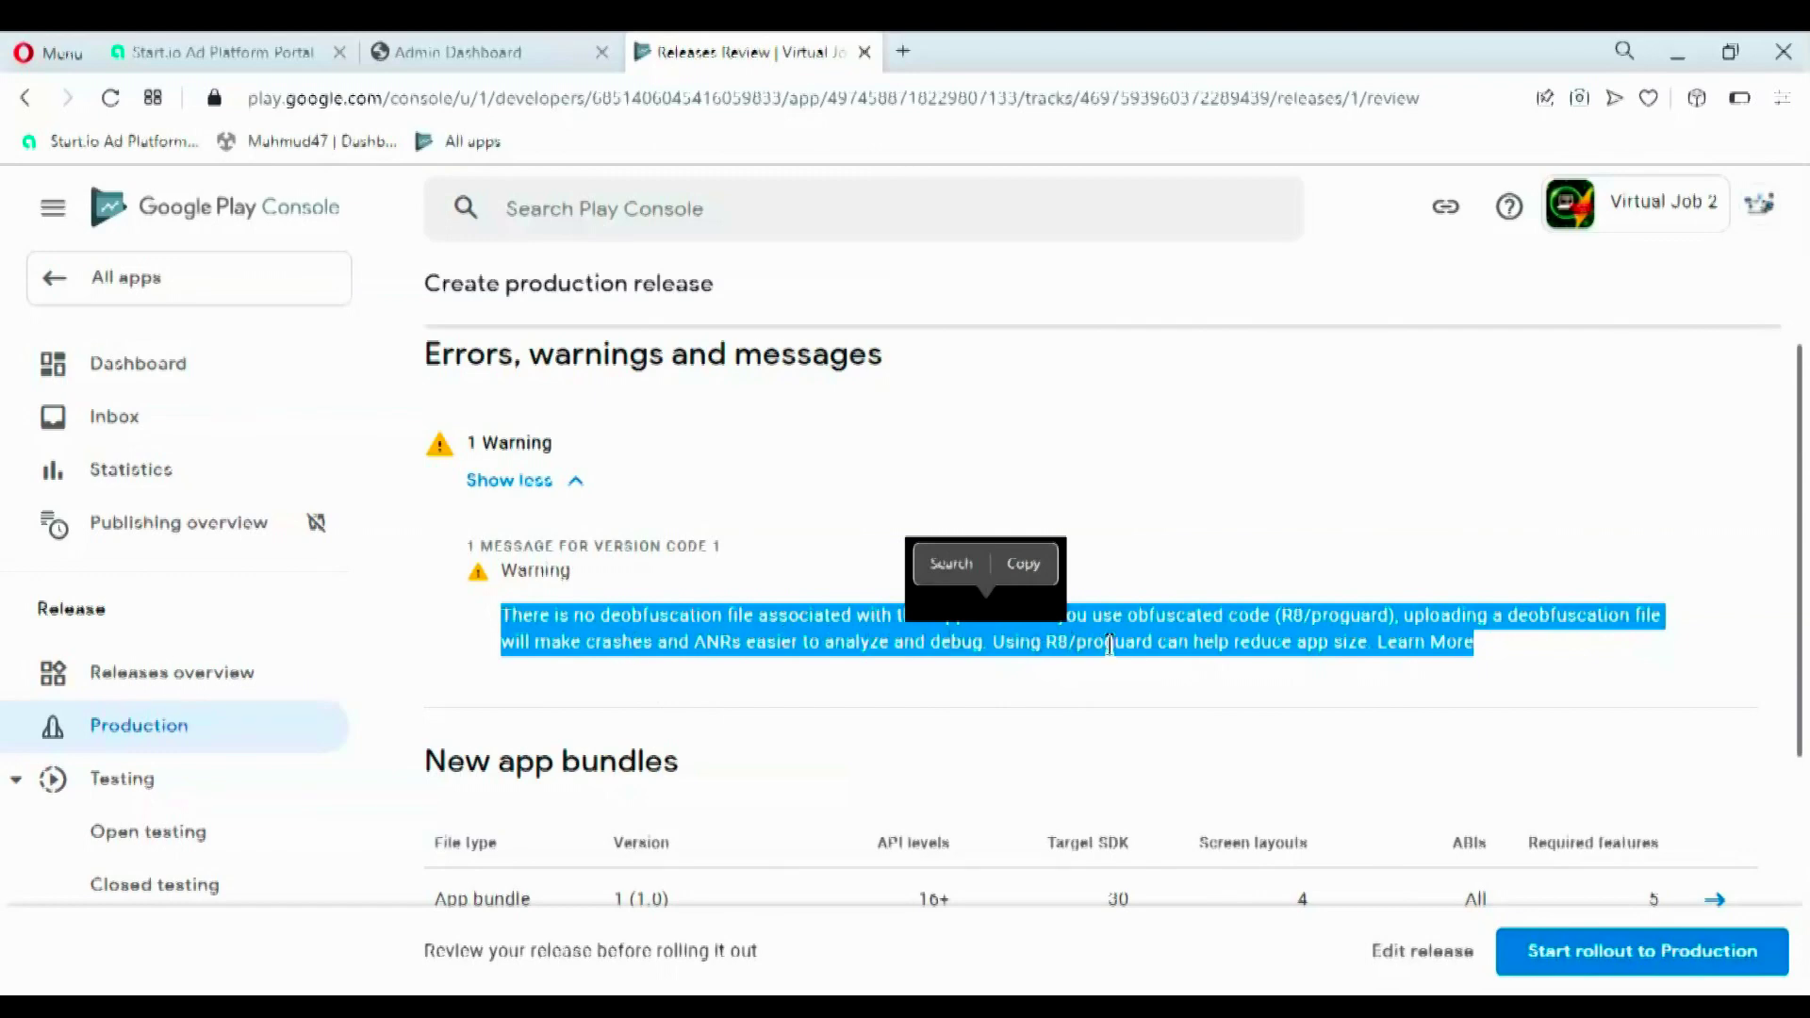
left_click_drag(1807, 666, 1808, 862)
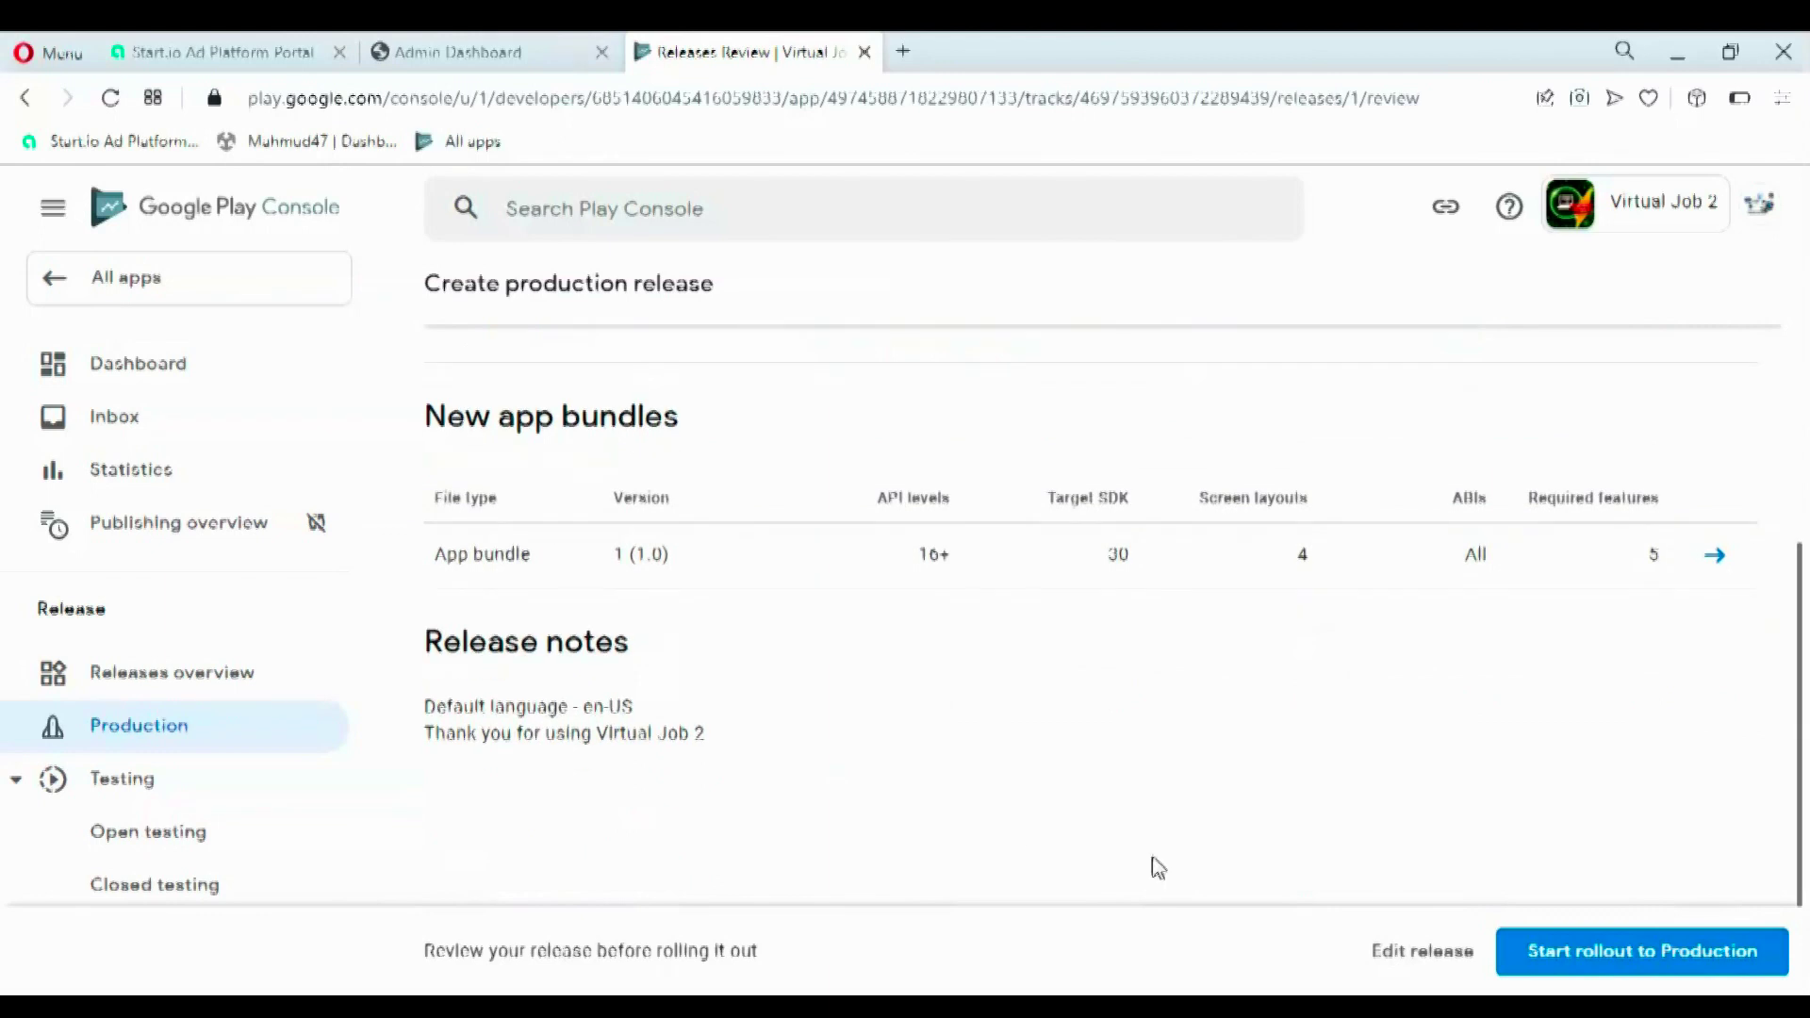
left_click(1522, 952)
- Confirm the Production rollout, check the release shows 'In review', and go to the app's Dashboard
left_click(1111, 673)
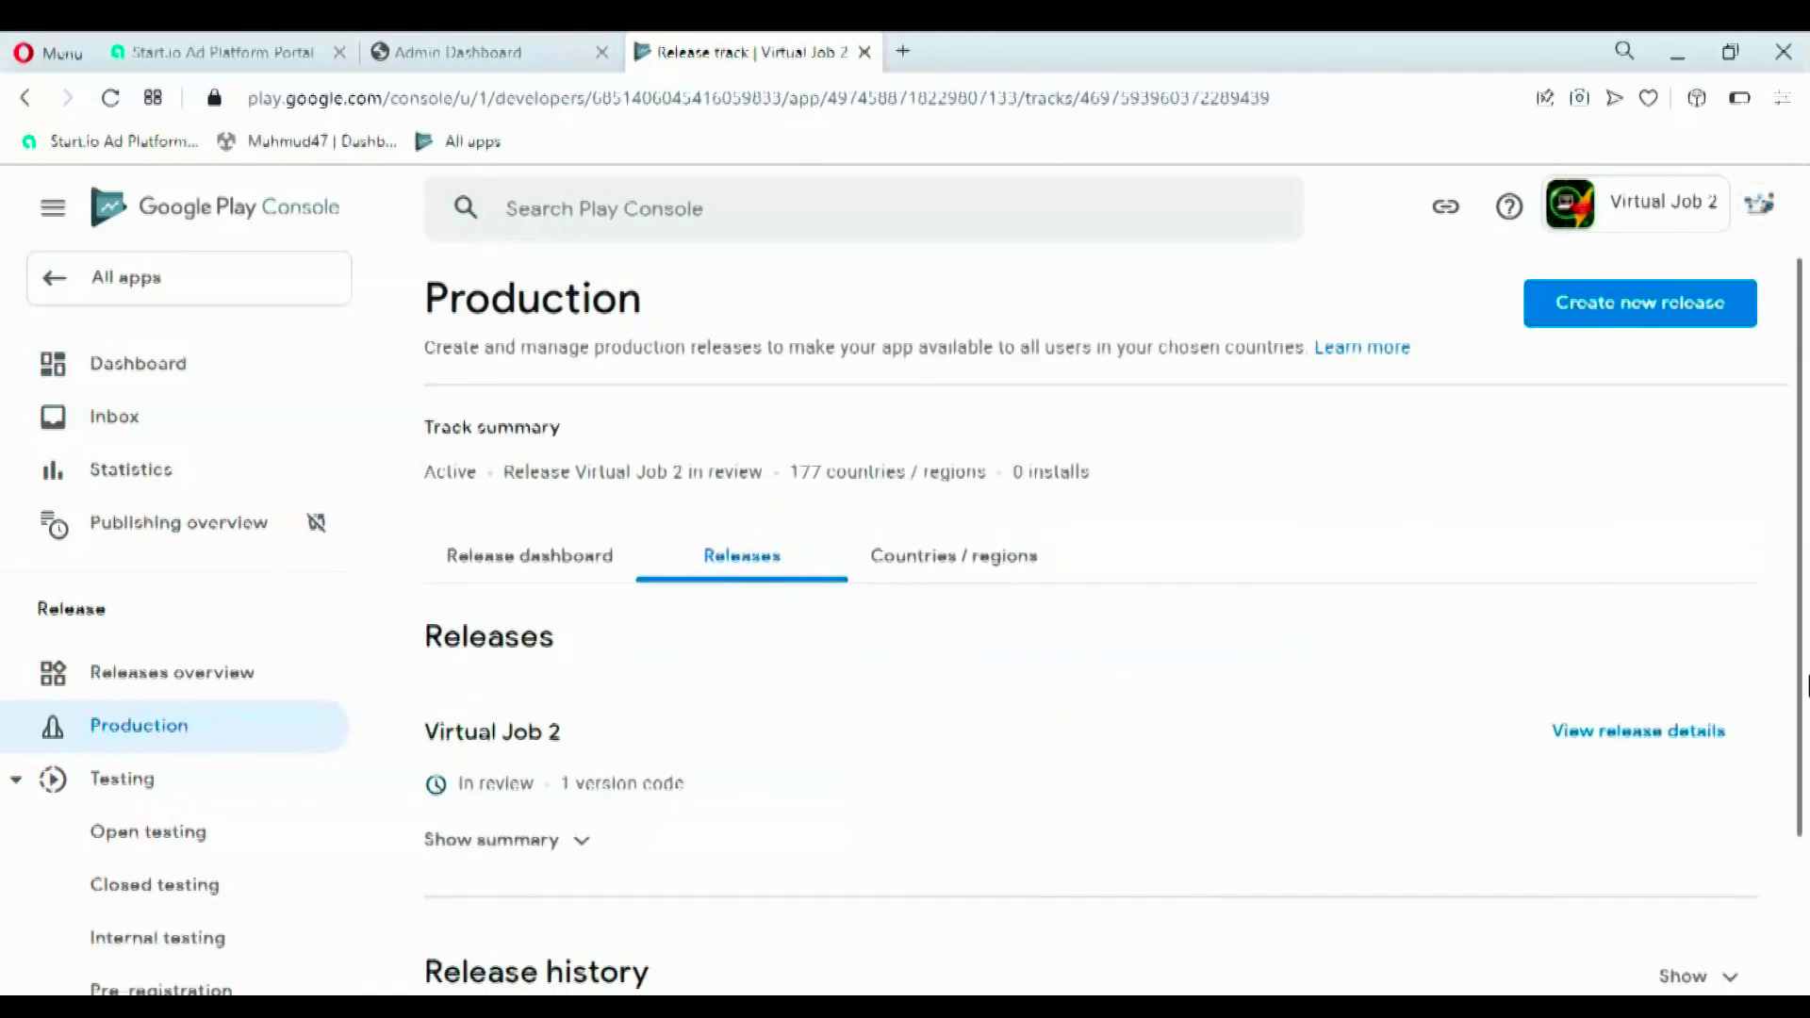
left_click_drag(1807, 679, 1806, 792)
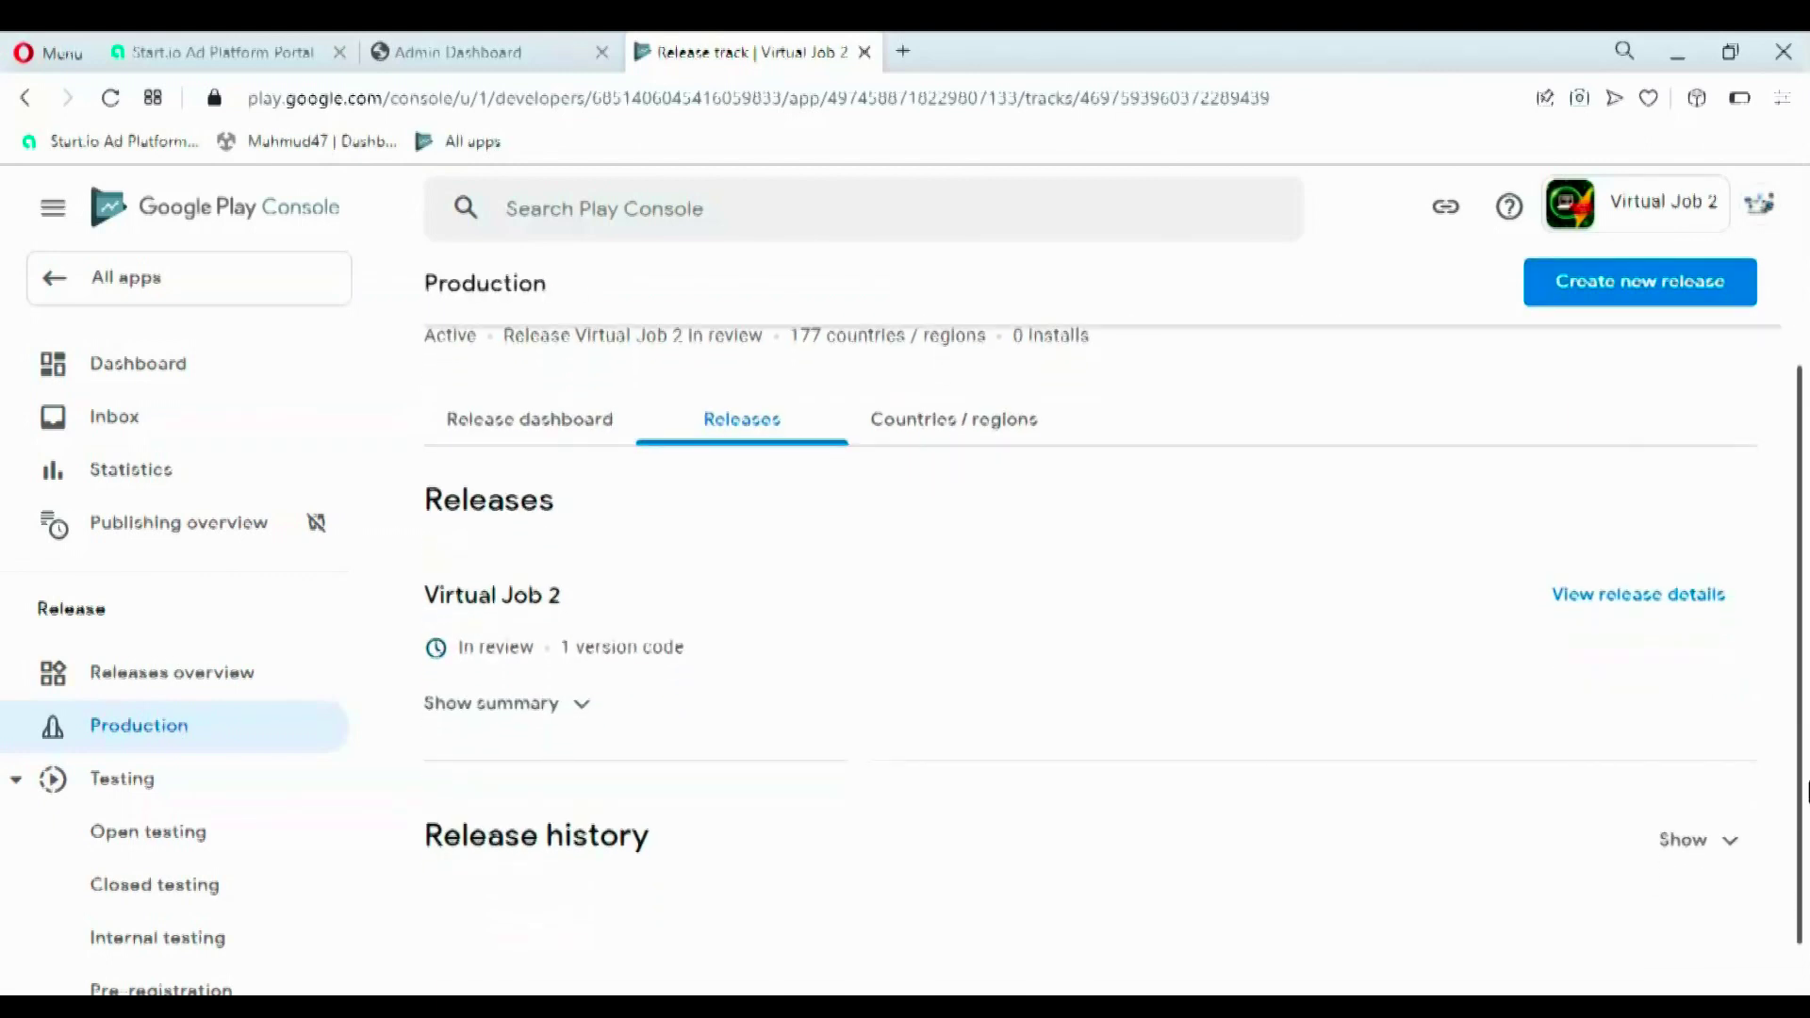
left_click_drag(1807, 792, 1807, 836)
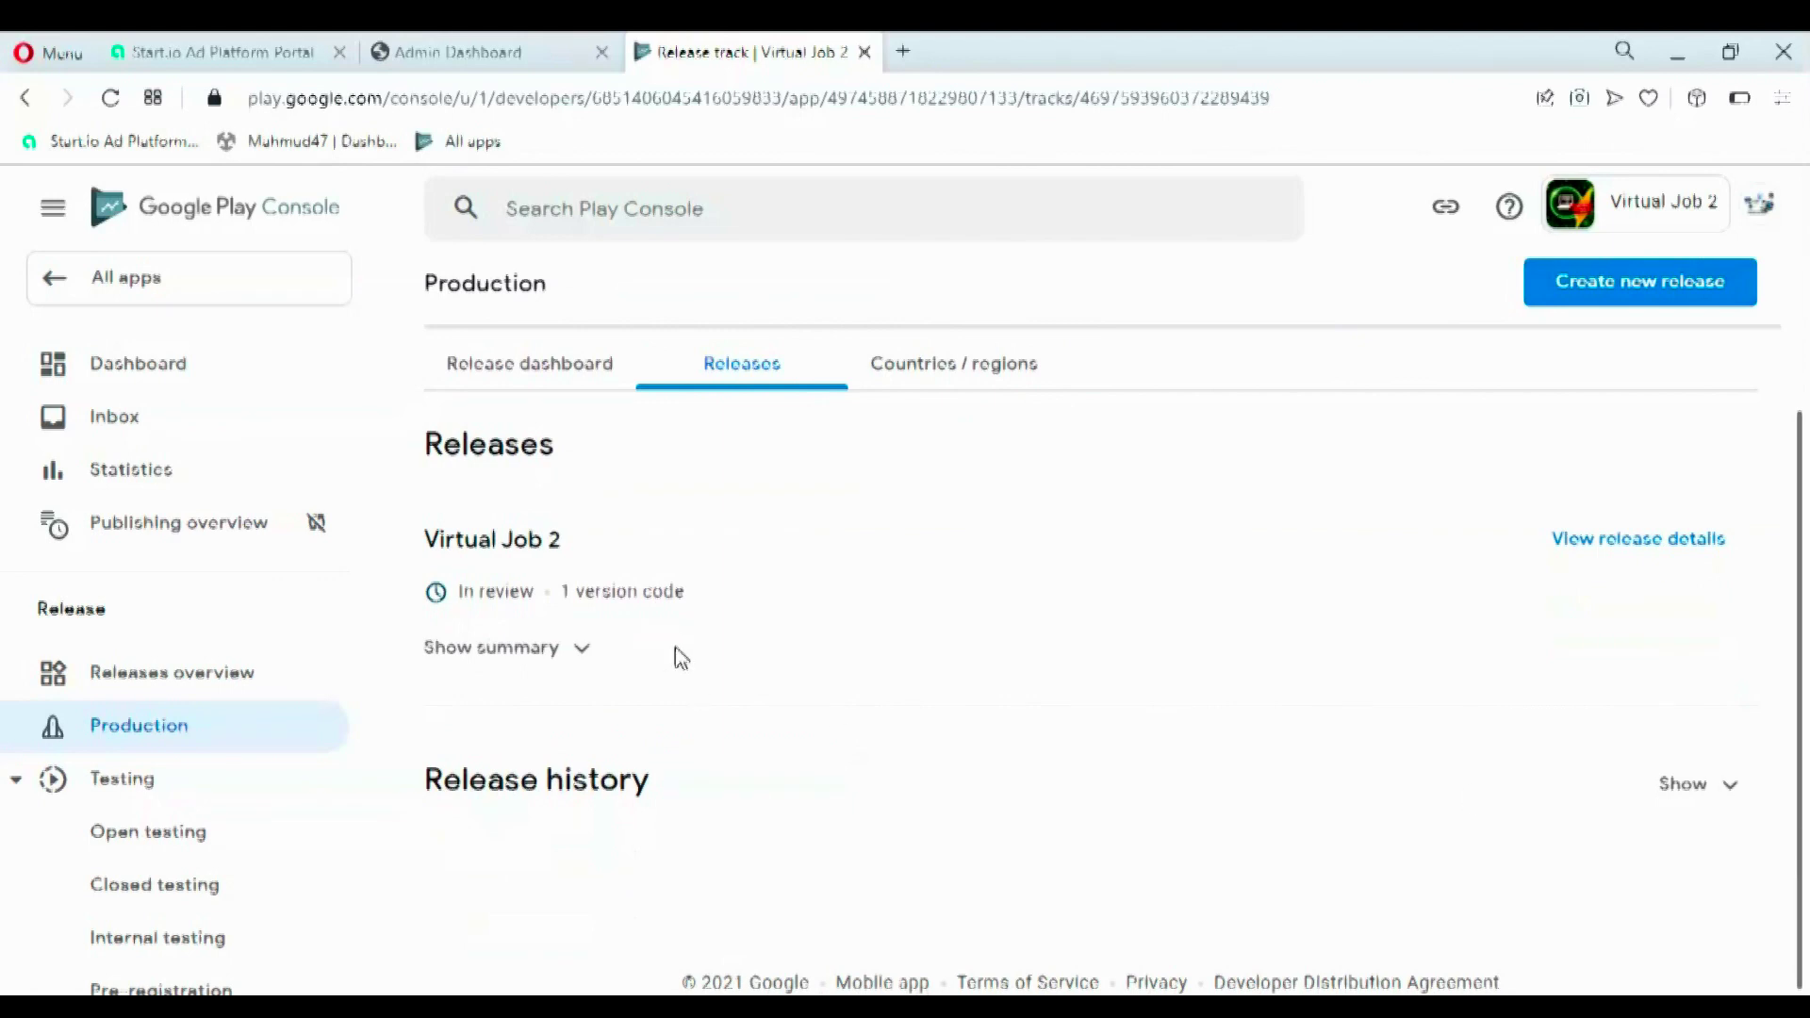
left_click_drag(464, 582, 530, 592)
left_click(533, 598)
left_click_drag(1790, 606, 1804, 349)
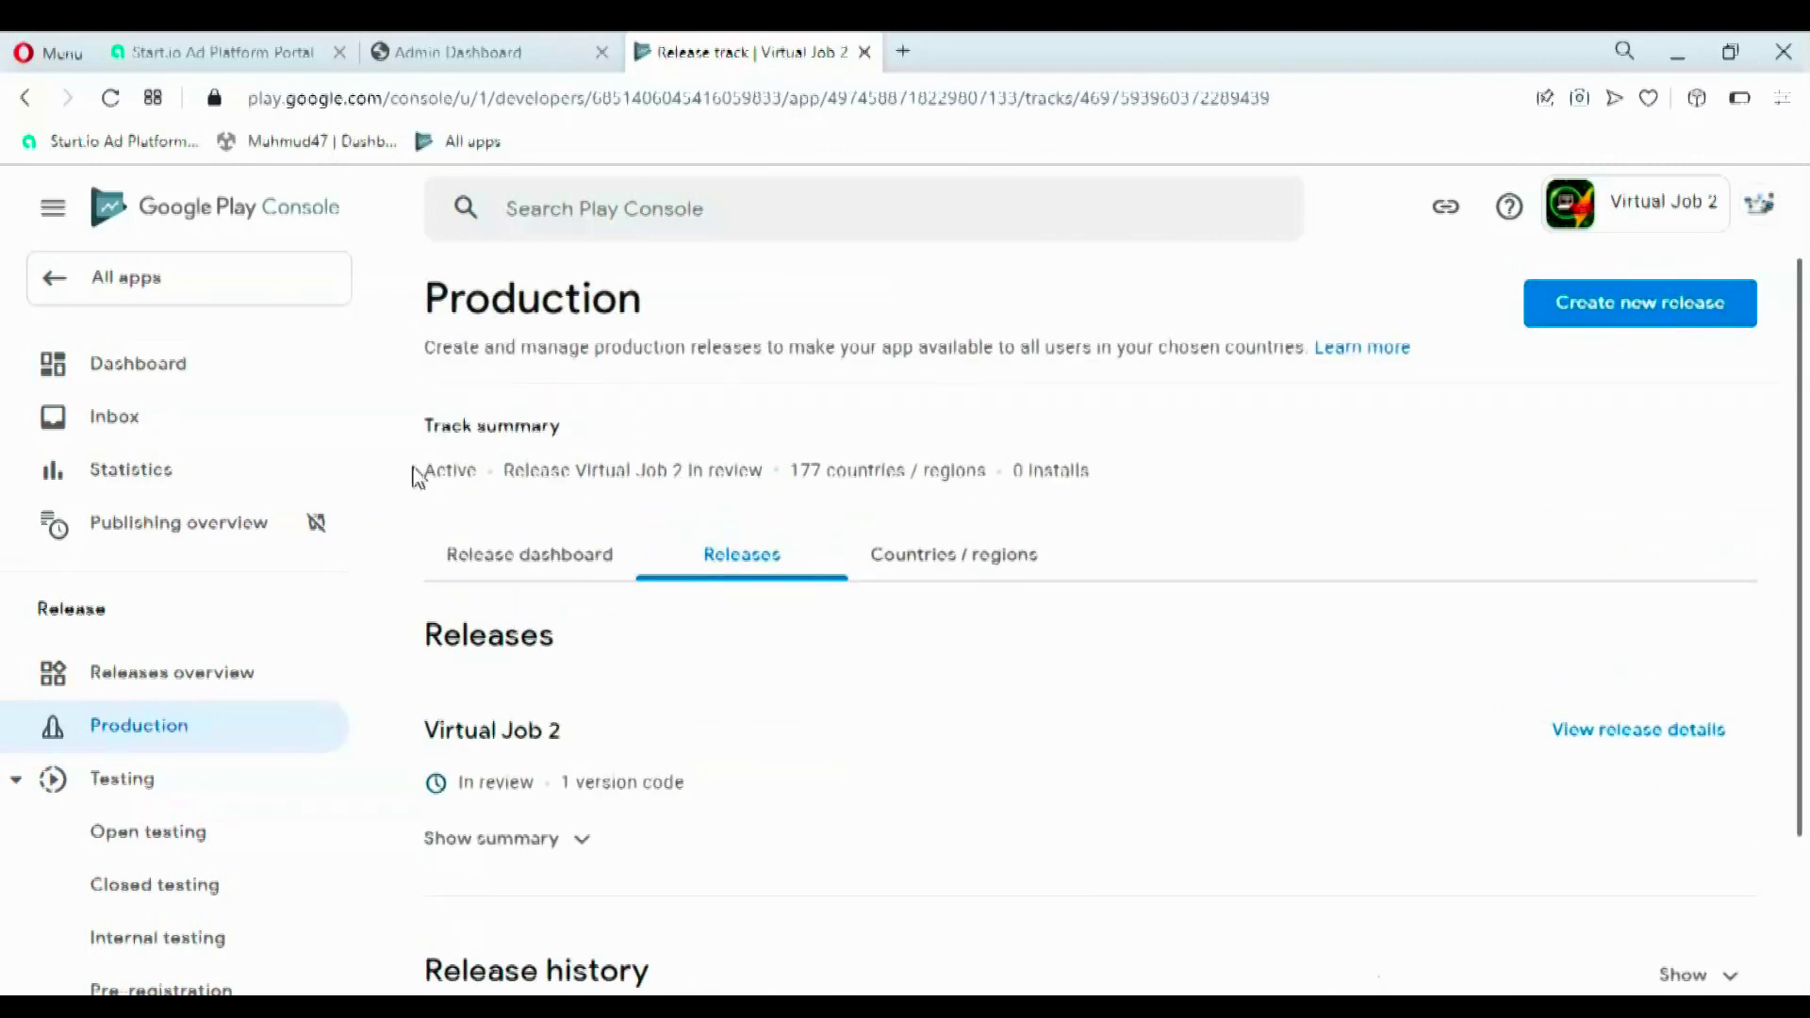
left_click(141, 372)
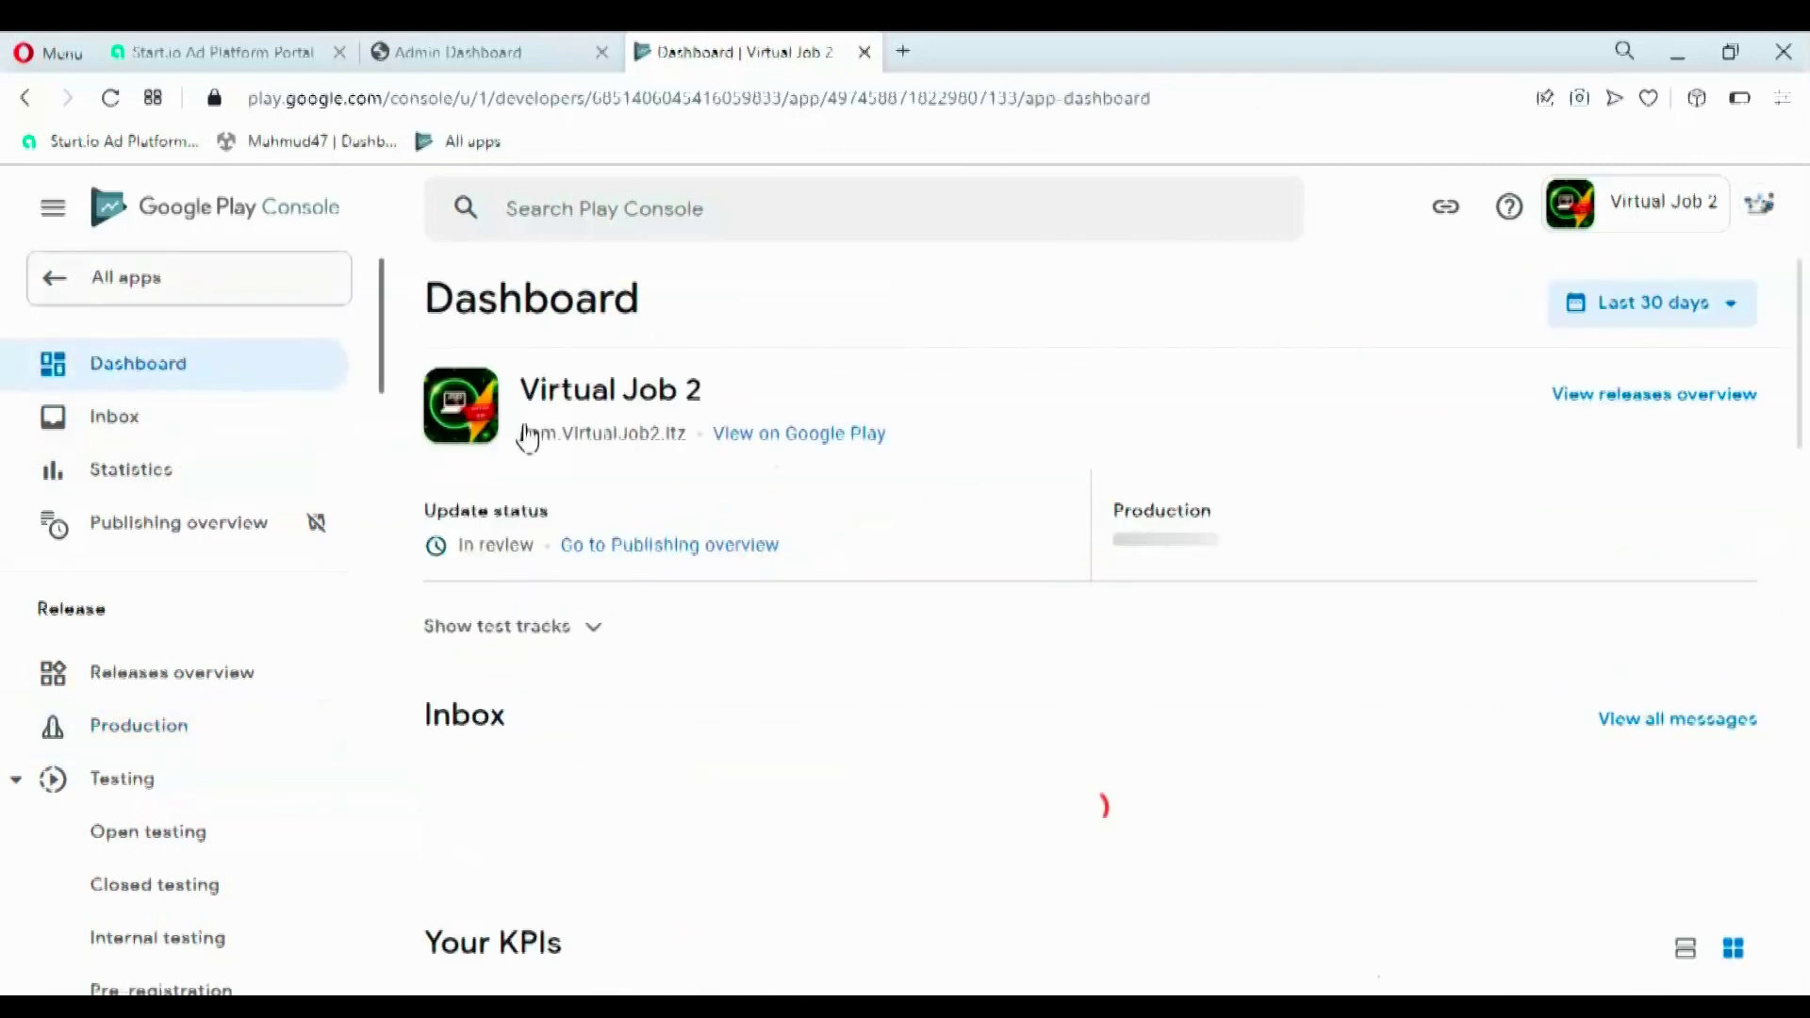
left_click(70, 285)
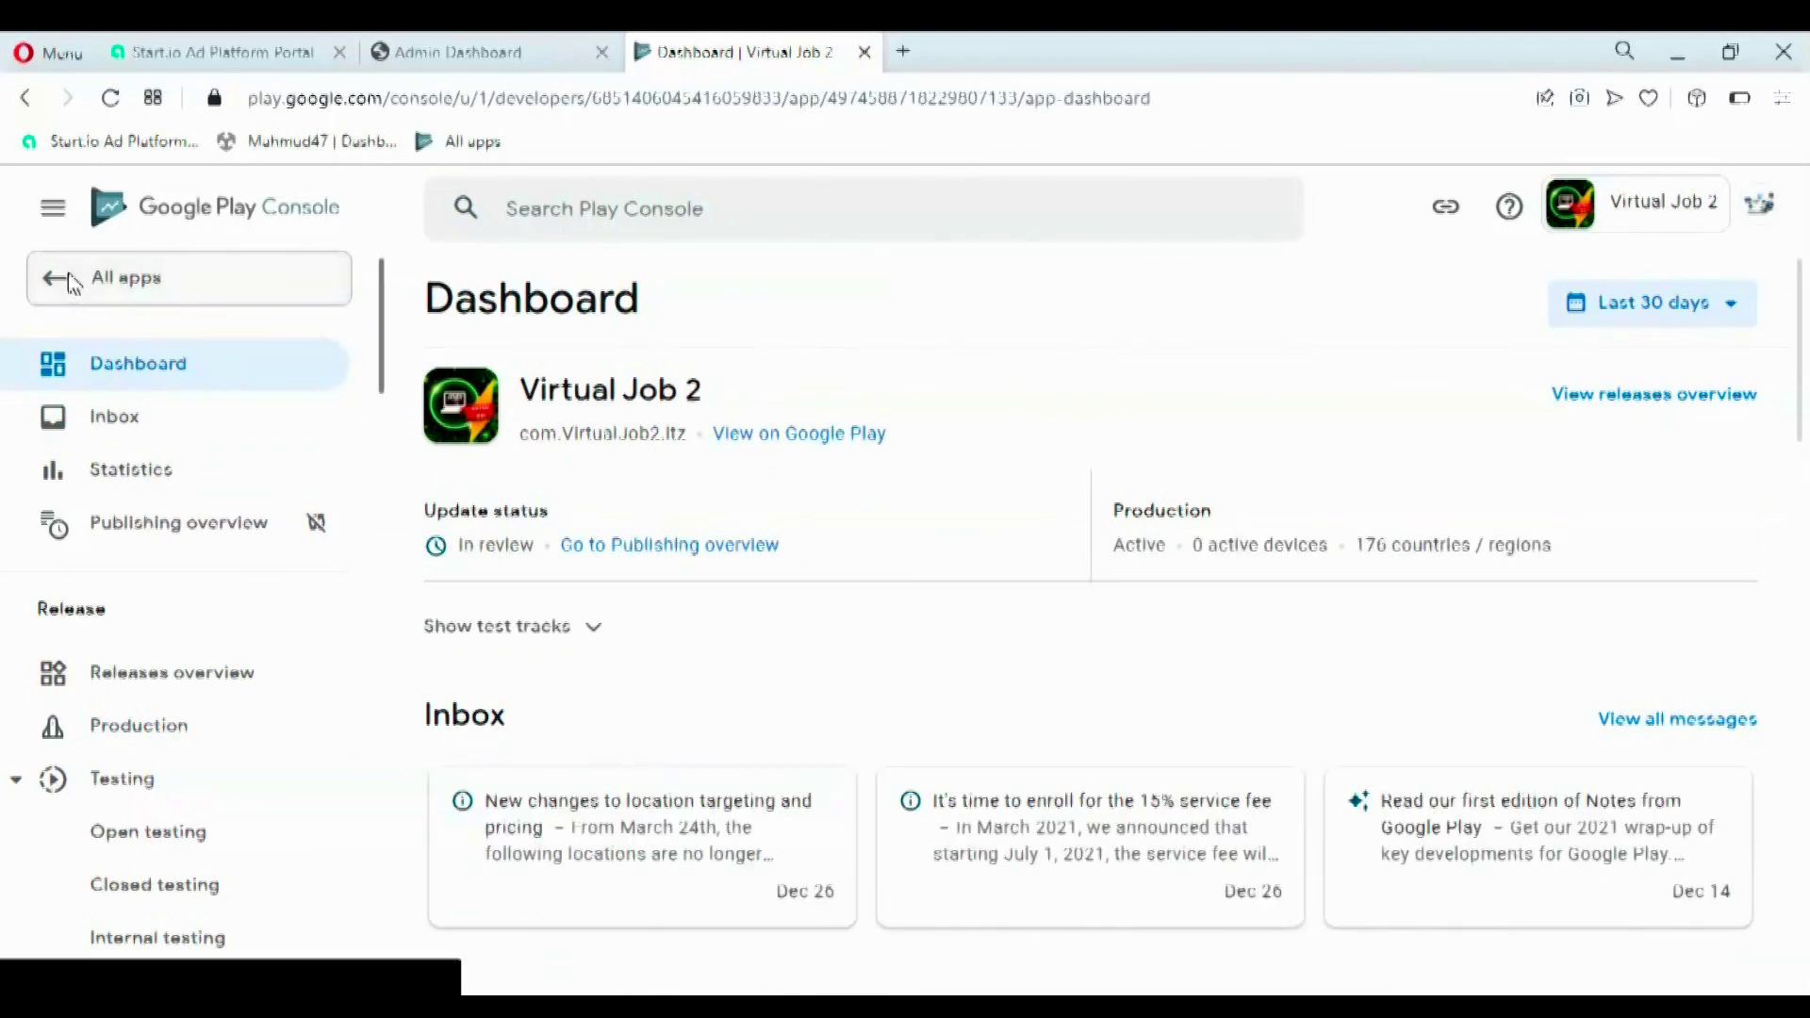
left_click_drag(1801, 497, 1753, 828)
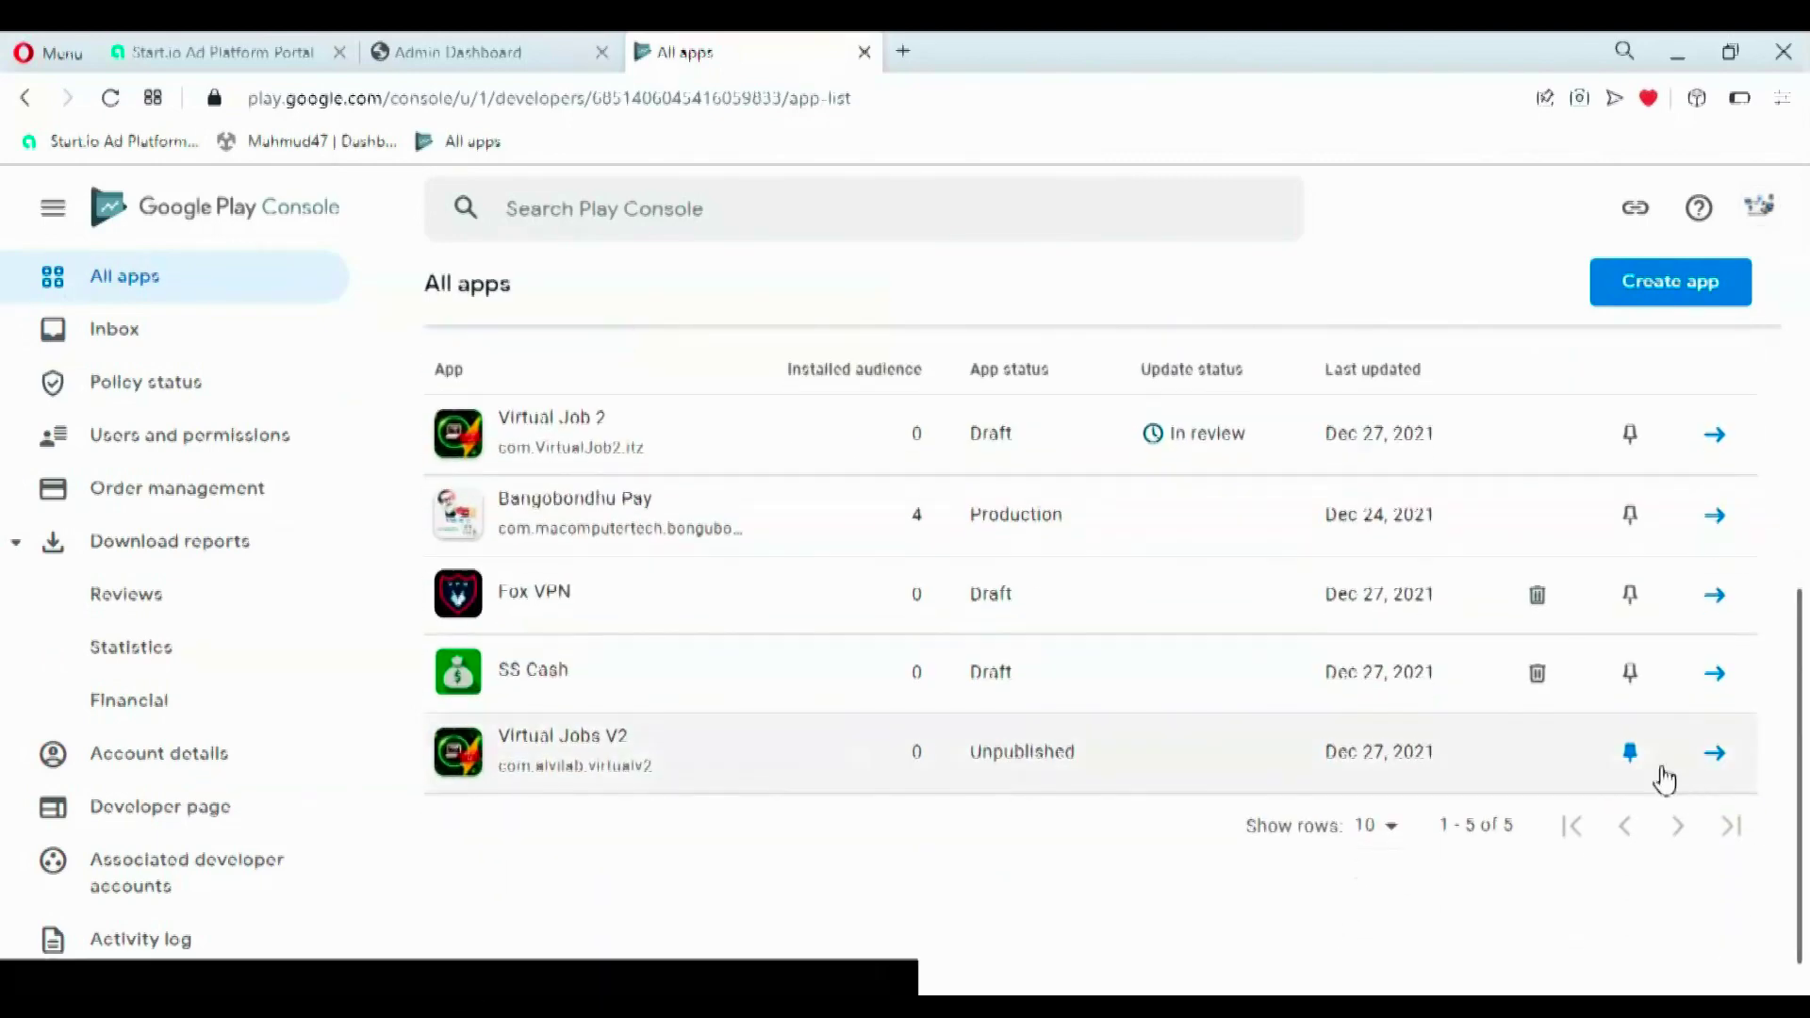
scroll(1661, 780, "down", 1)
left_click_drag(1798, 740, 1798, 462)
left_click_drag(1807, 585, 1805, 818)
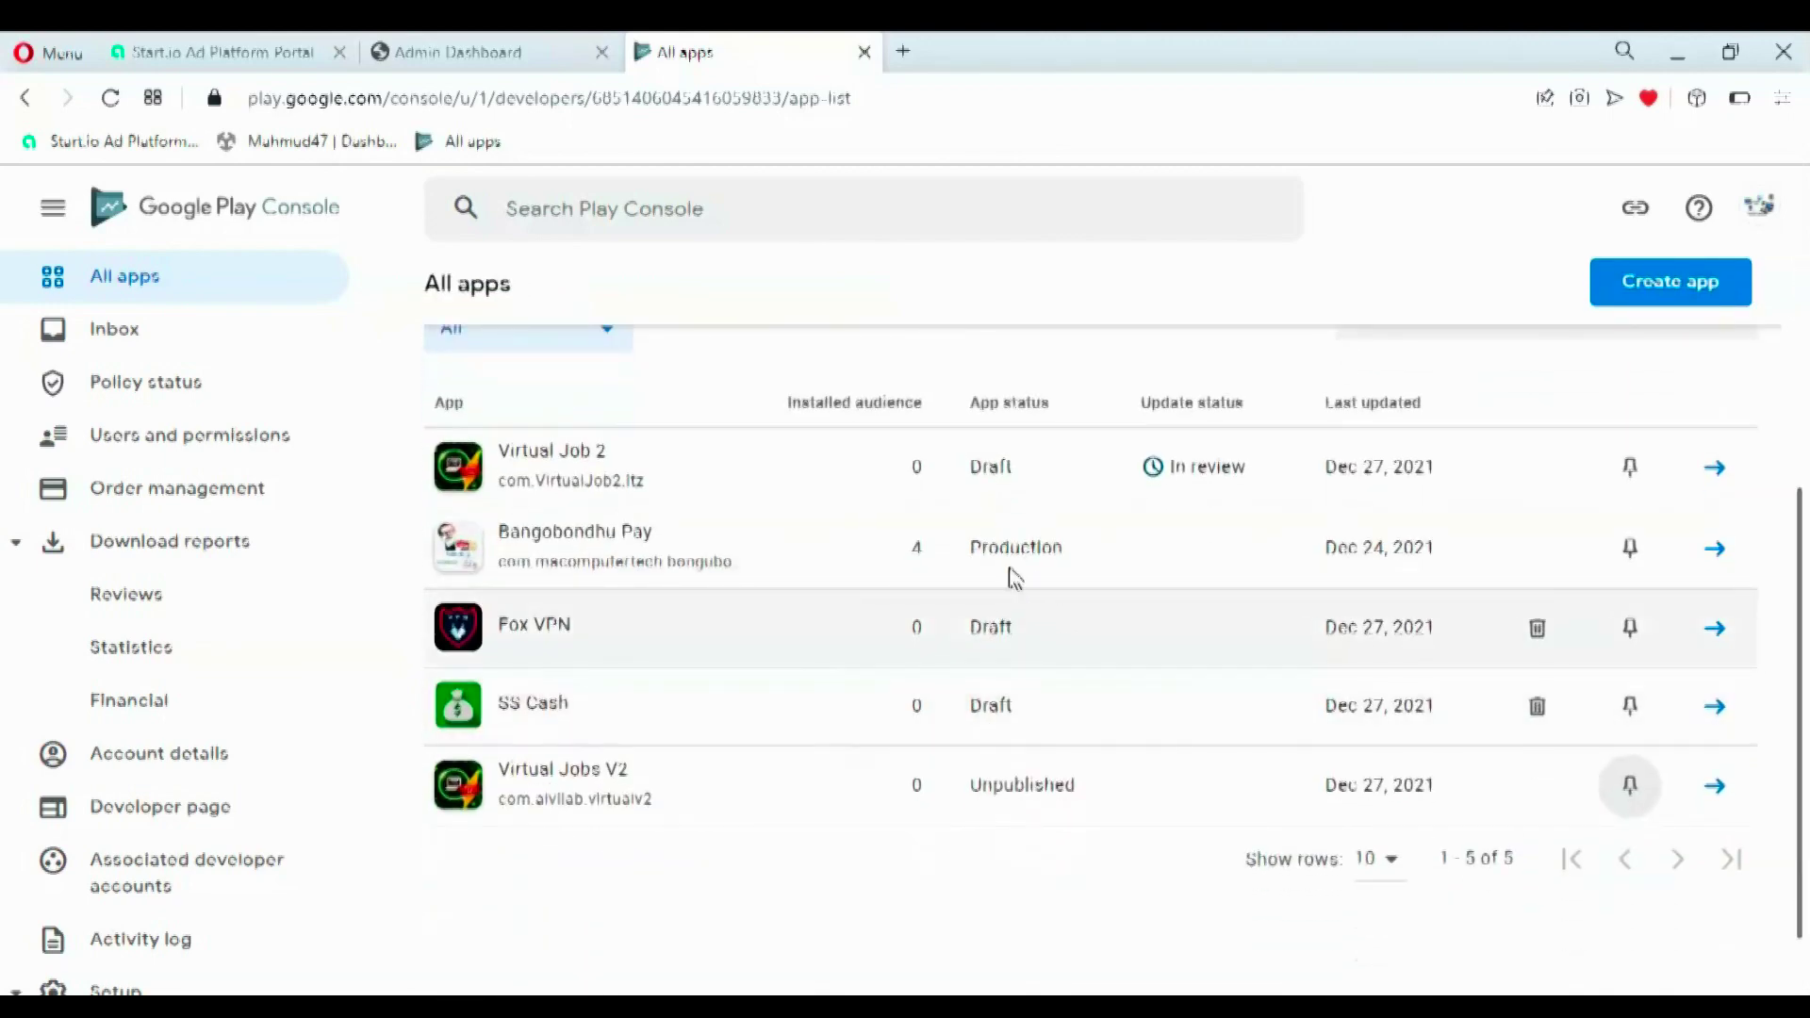
left_click_drag(1178, 557, 1111, 833)
left_click(1073, 848)
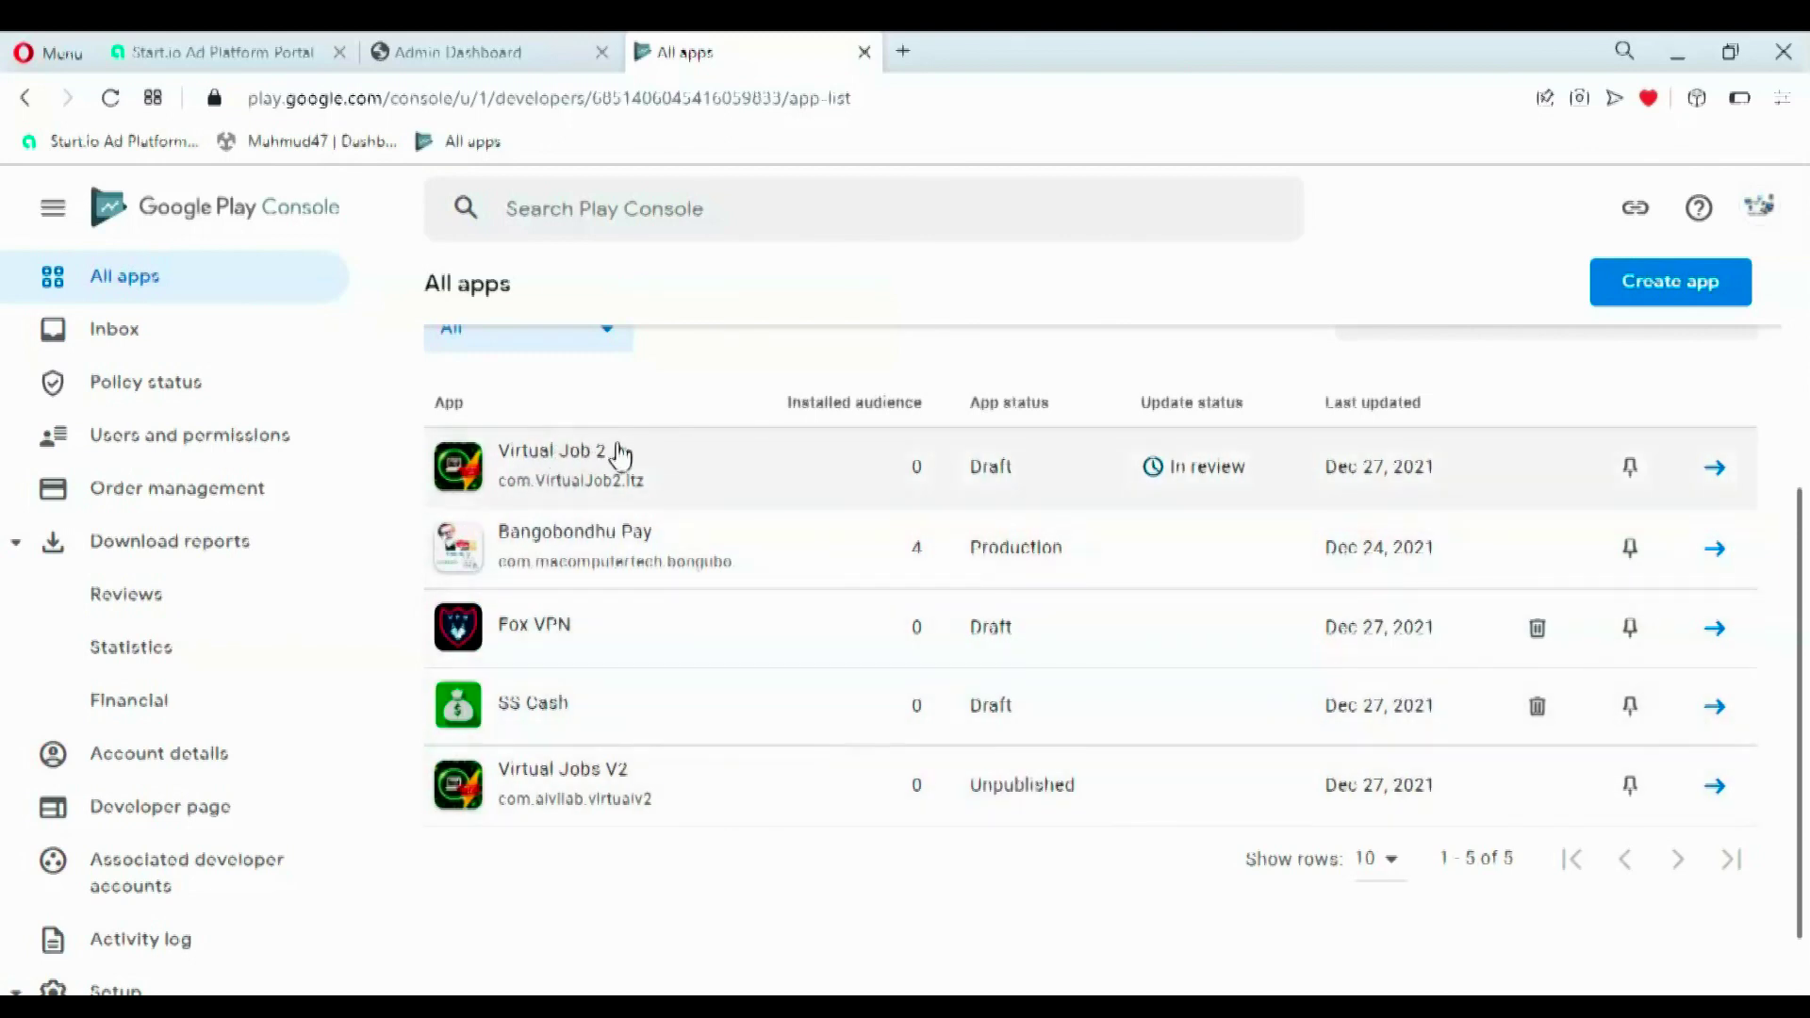
left_click(1176, 474)
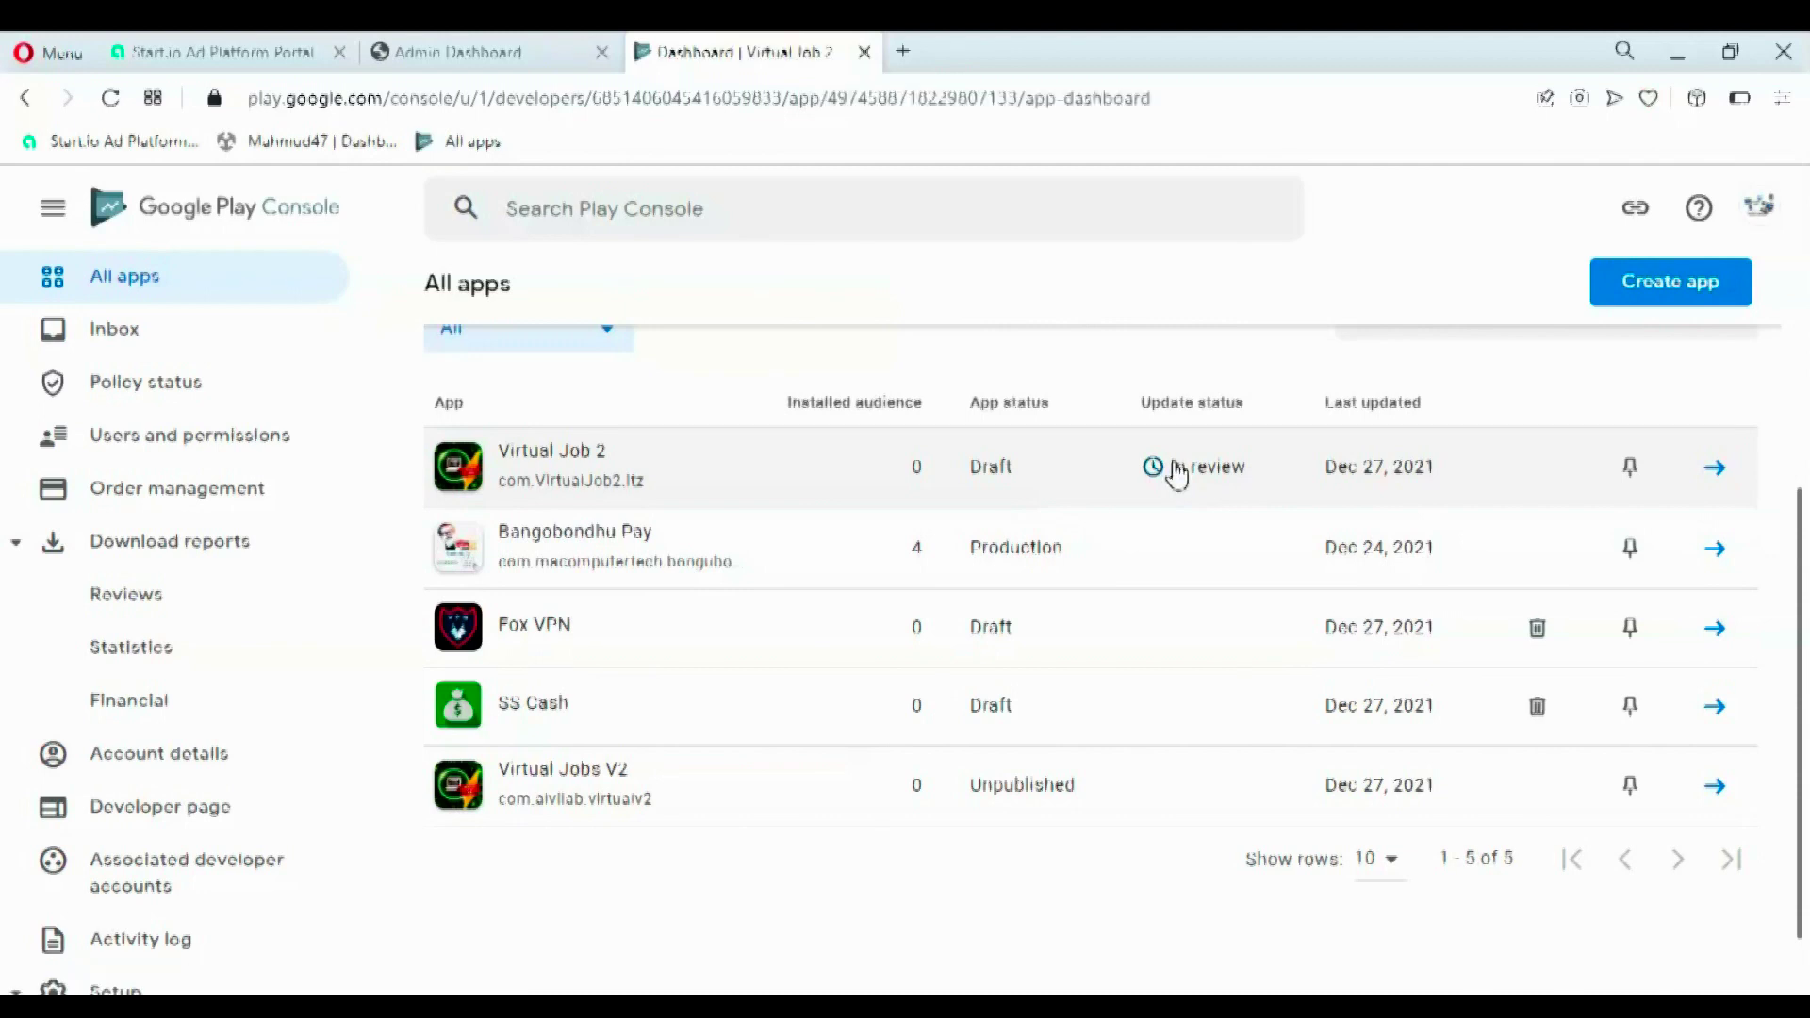